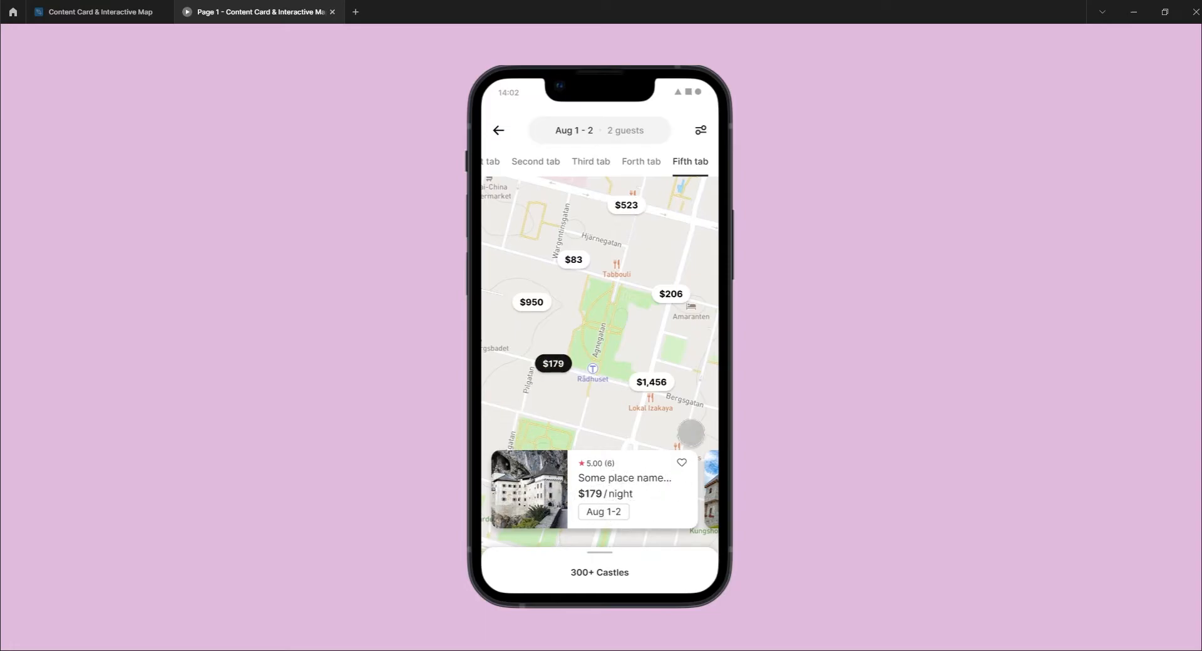
- Swipe the prototype's castle cards forward to the $456 listing and back to the $179 listing
{"action": "left_click_drag", "start_coordinate": [677, 497], "coordinate": [483, 491]}
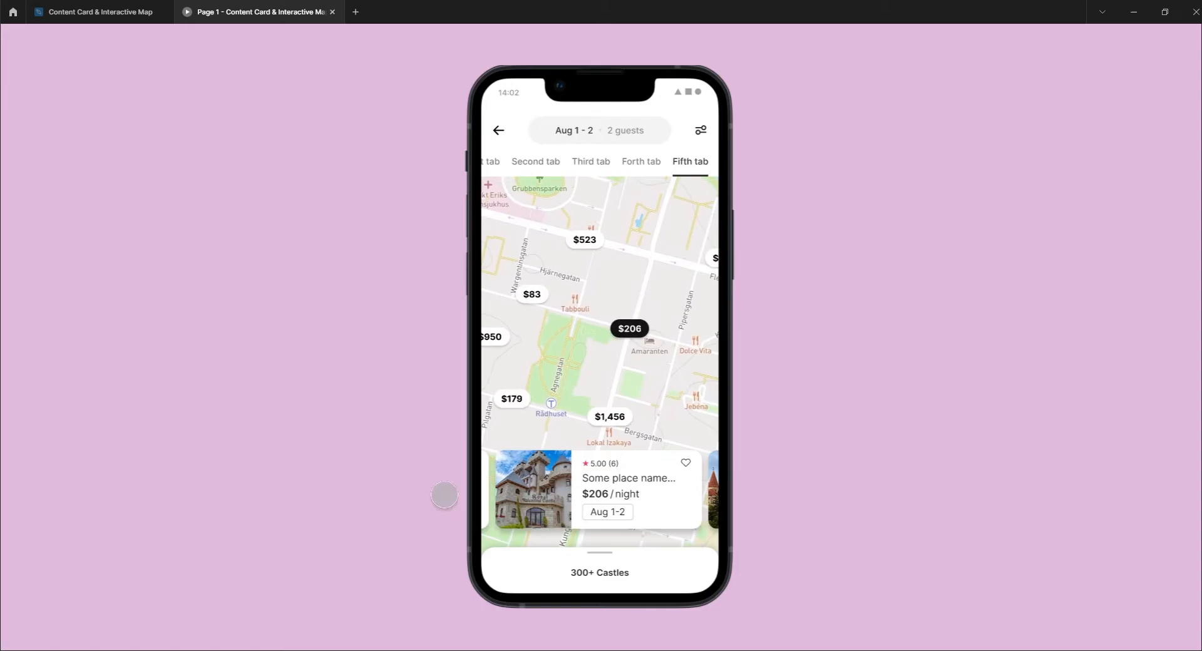
{"action": "left_click_drag", "start_coordinate": [674, 496], "coordinate": [443, 490]}
{"action": "mouse_move", "coordinate": [647, 491]}
{"action": "left_mouse_down"}
{"action": "mouse_move", "coordinate": [481, 493]}
{"action": "mouse_move", "coordinate": [695, 494]}
{"action": "left_mouse_up"}
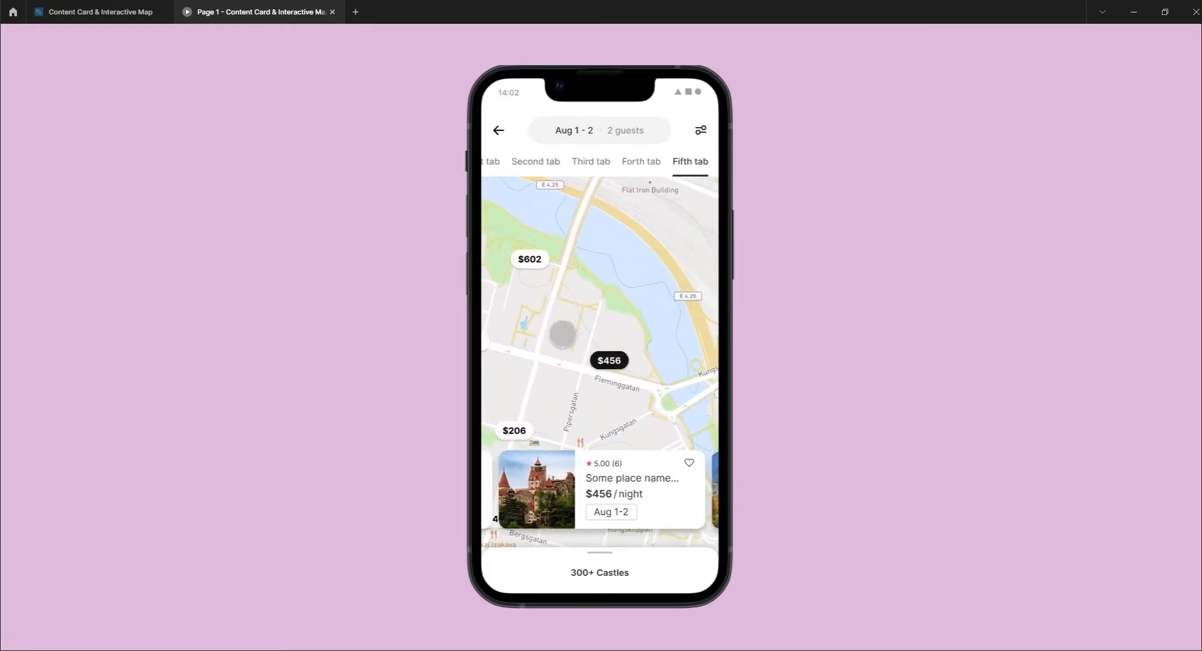
{"action": "left_click_drag", "start_coordinate": [529, 501], "coordinate": [697, 500]}
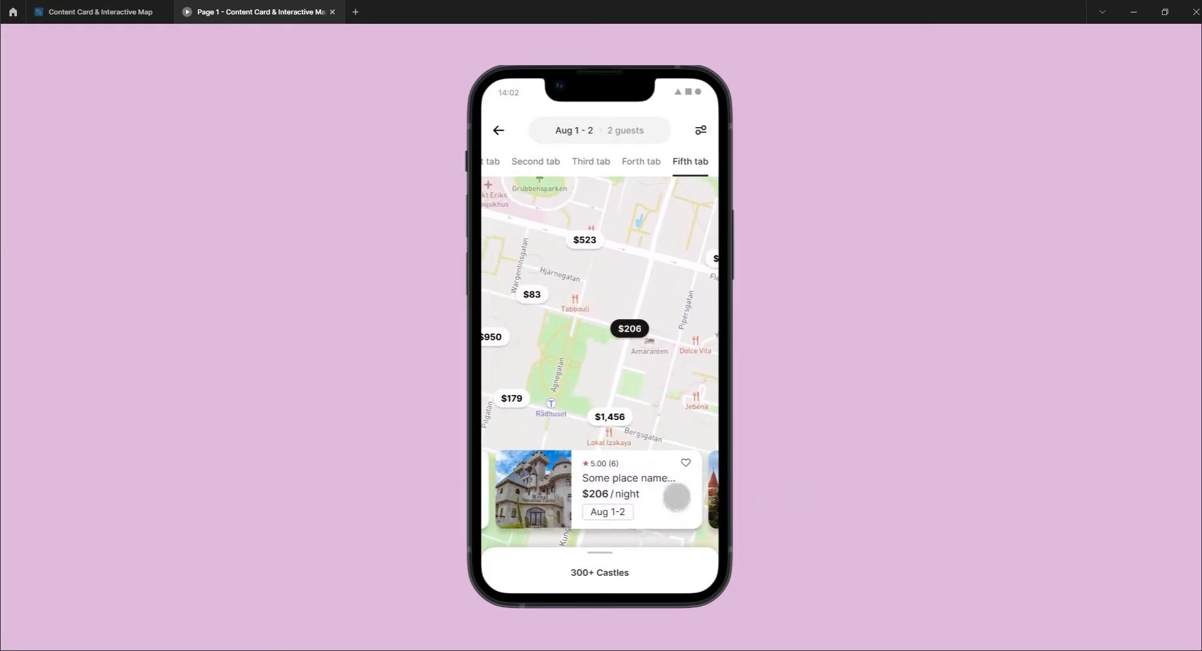
{"action": "left_click_drag", "start_coordinate": [522, 490], "coordinate": [695, 495]}
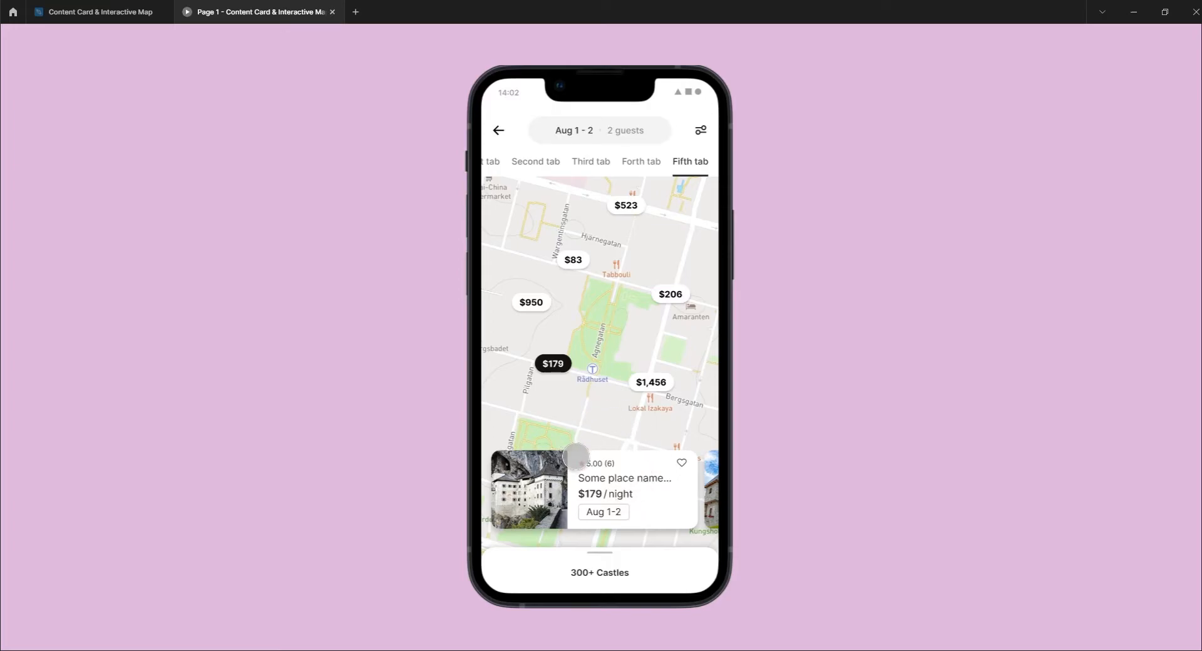
- Test the map's price markers in the prototype by selecting $206, $456 and $602, returning through $456 to $206
{"action": "left_click", "coordinate": [671, 296]}
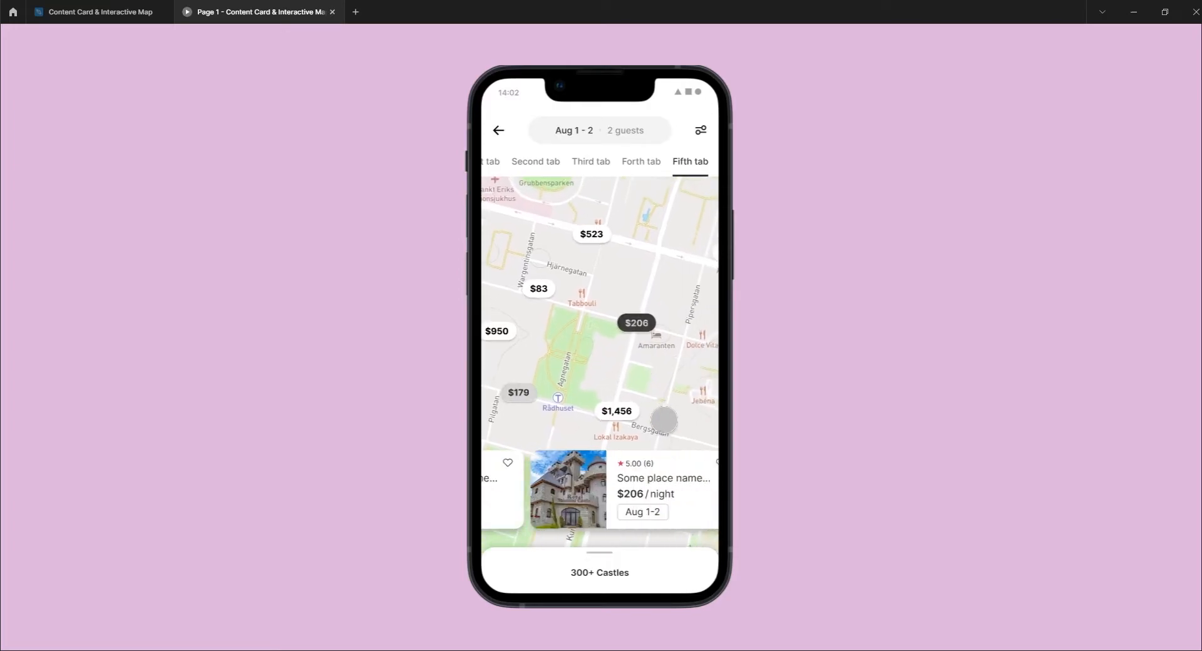
{"action": "left_click", "coordinate": [701, 266]}
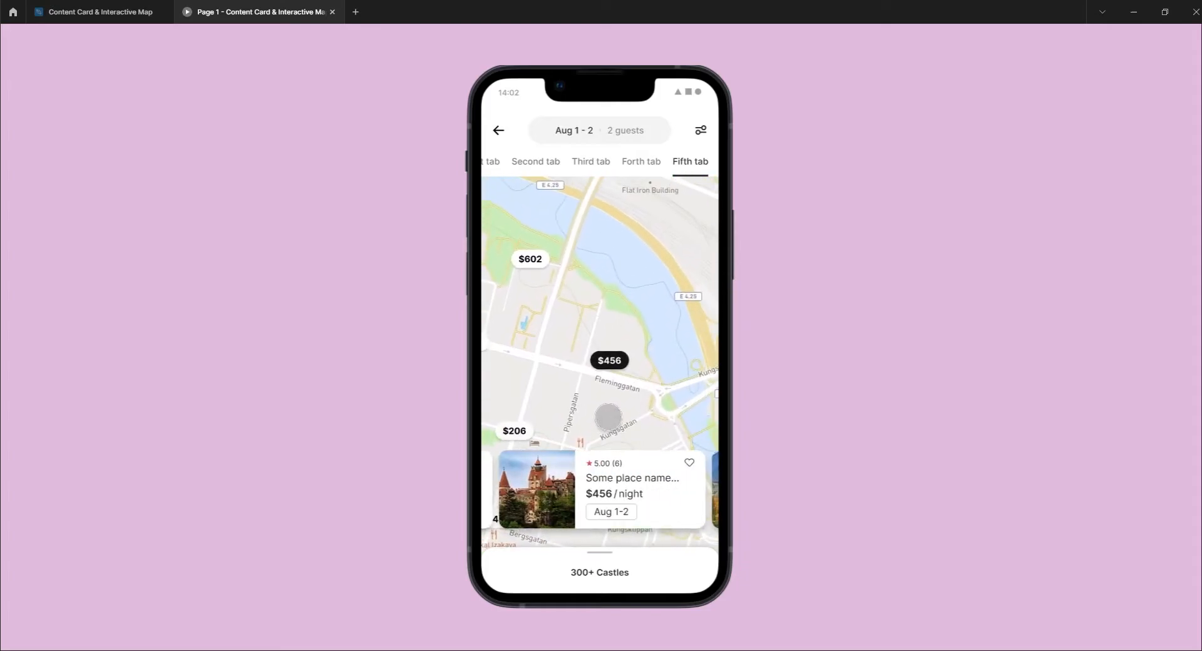
{"action": "left_click", "coordinate": [531, 259]}
{"action": "left_click", "coordinate": [682, 390]}
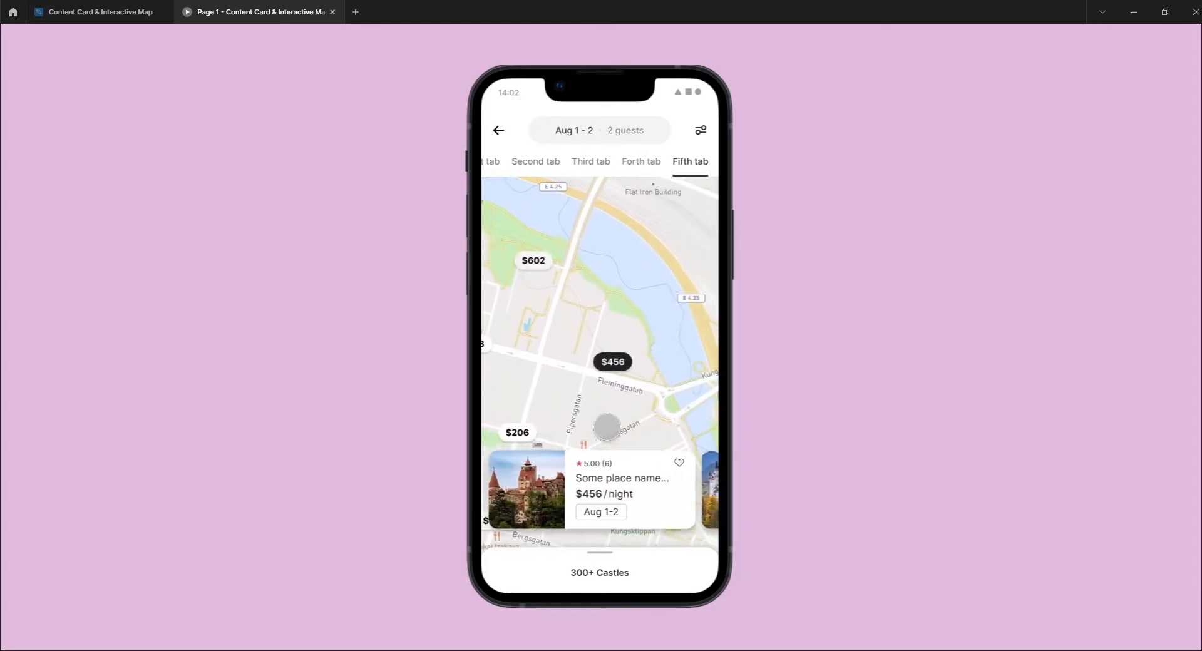
{"action": "left_click", "coordinate": [511, 431]}
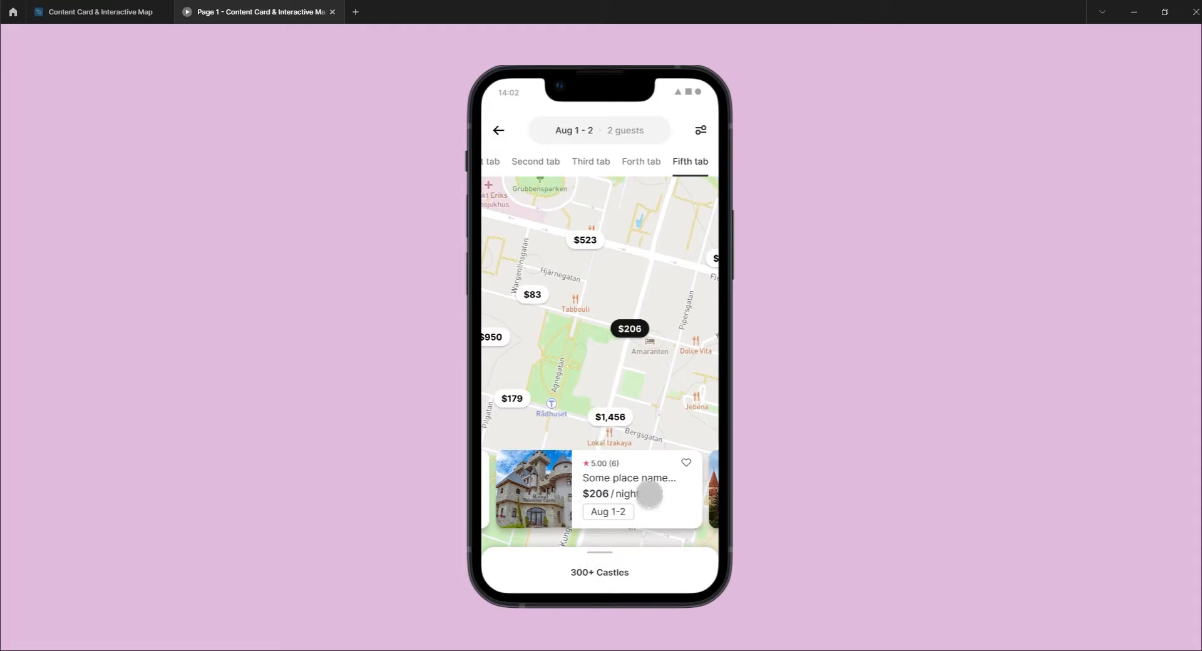
- Swipe the castle cards in the prototype from the $206 listing to the $602 listing
{"action": "left_click_drag", "start_coordinate": [563, 482], "coordinate": [421, 510]}
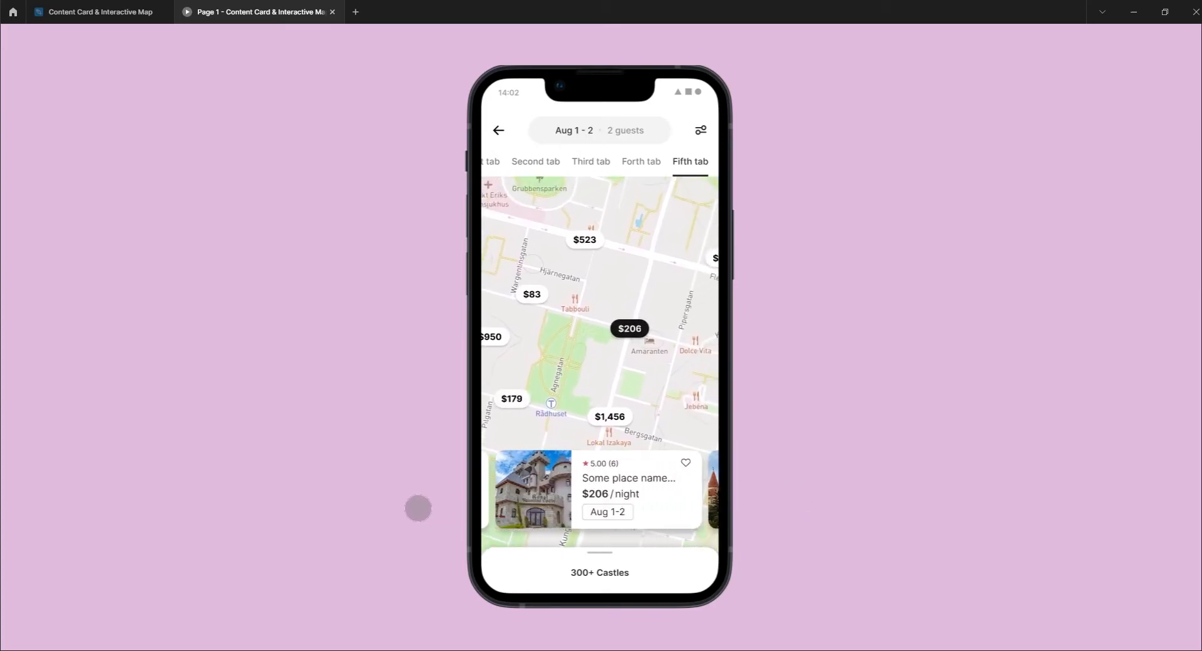
{"action": "left_click_drag", "start_coordinate": [642, 490], "coordinate": [443, 494]}
{"action": "left_click_drag", "start_coordinate": [664, 486], "coordinate": [413, 488]}
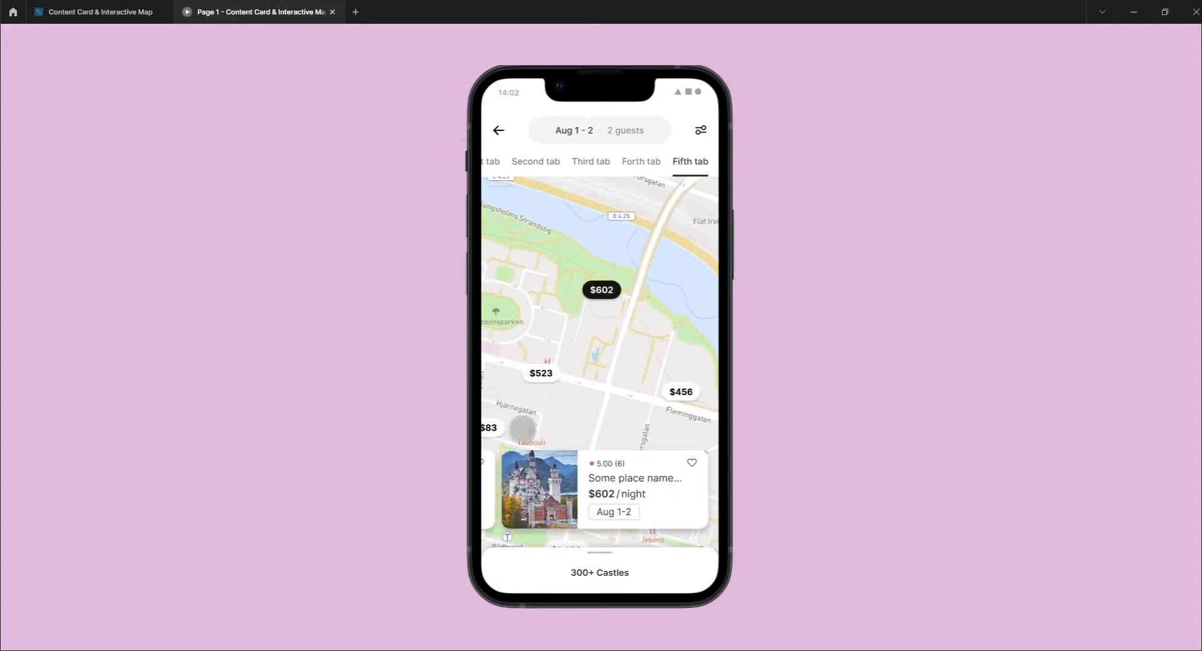
- Switch to the design file and look over the reference screen, header, bottom card, castle photos and map image on Page 2
{"action": "left_click", "coordinate": [87, 12]}
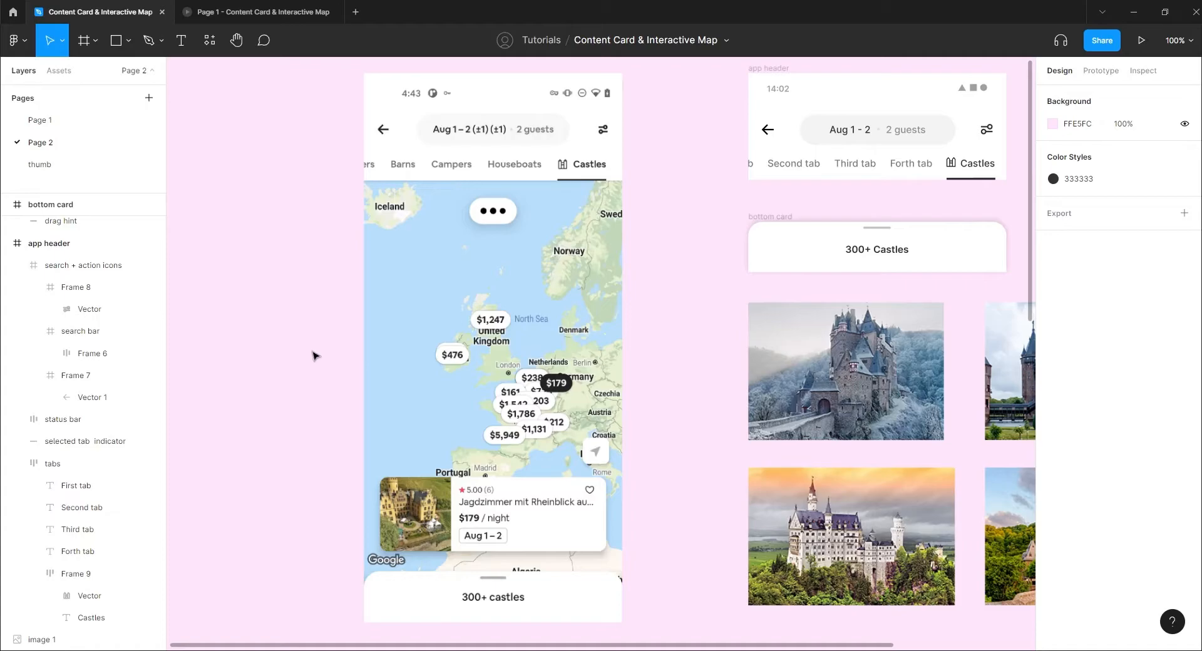
{"action": "key", "text": "minus"}
{"action": "left_click_drag", "start_coordinate": [406, 399], "coordinate": [307, 275]}
{"action": "left_click_drag", "start_coordinate": [330, 375], "coordinate": [378, 322]}
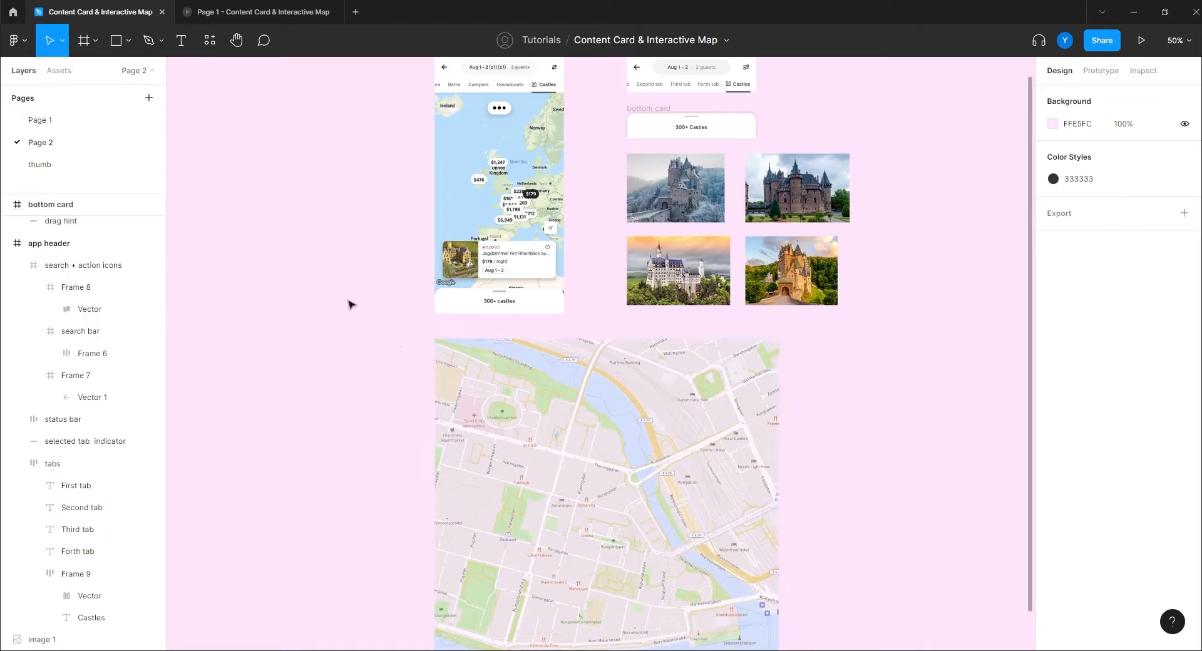
{"action": "left_click_drag", "start_coordinate": [368, 238], "coordinate": [374, 294]}
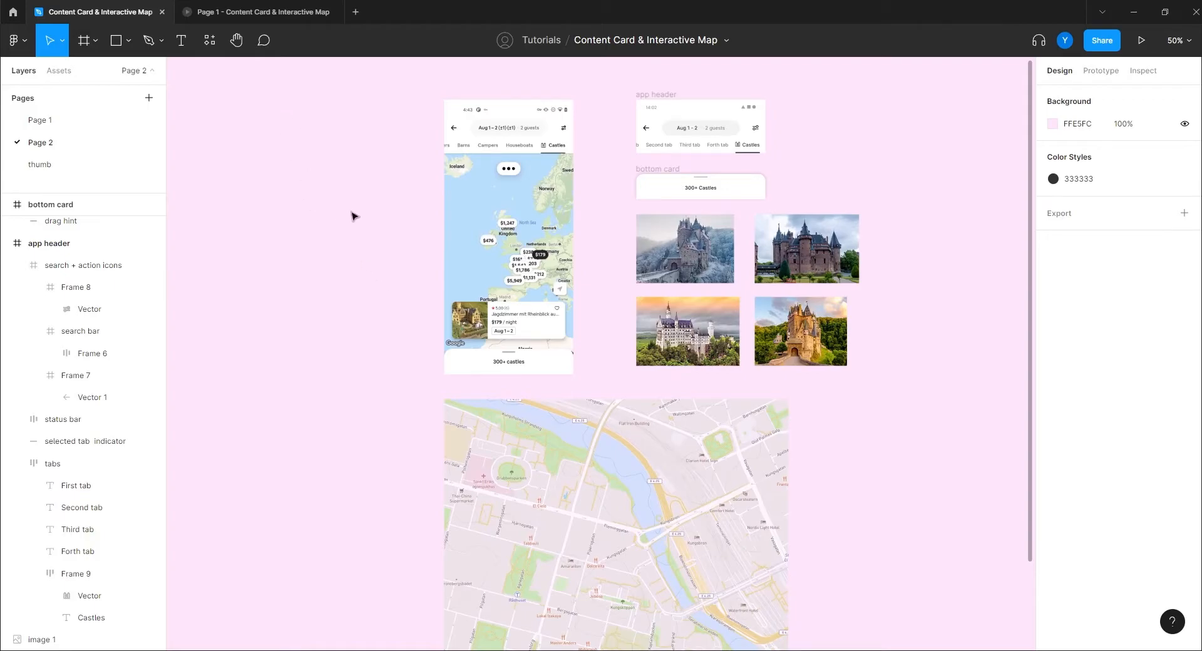
- Find and open the Mapsicle plugin, and zoom its map preview to 14.35 around Glen Canyon Park
{"action": "left_click", "coordinate": [207, 42]}
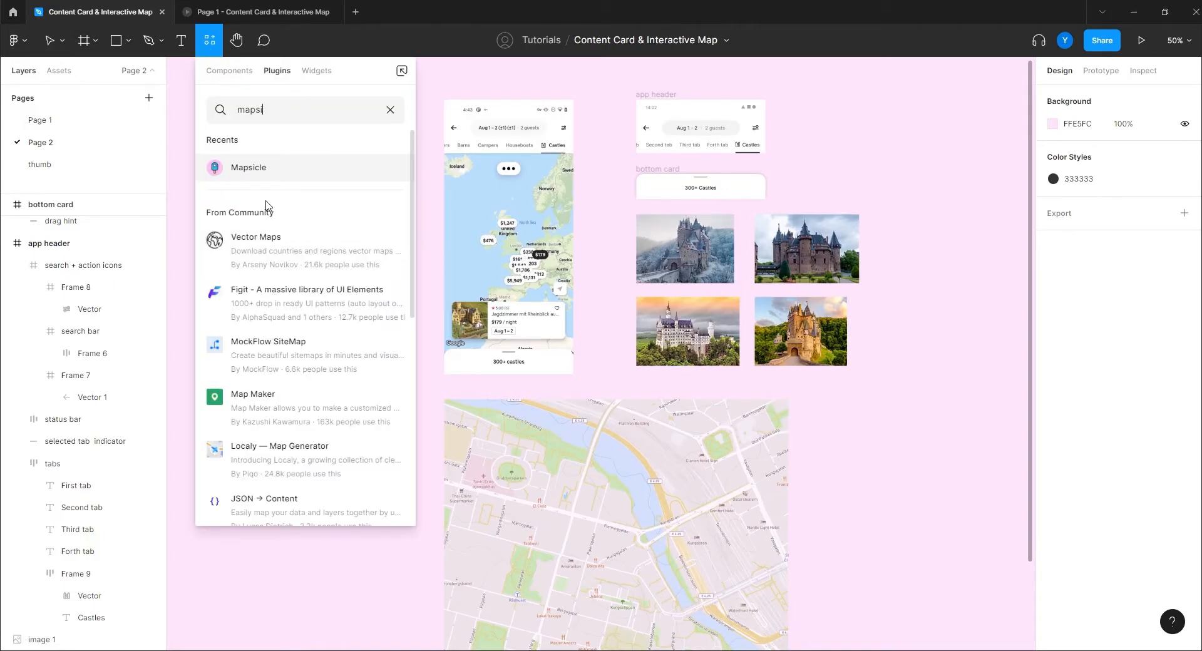
{"action": "left_click", "coordinate": [382, 168]}
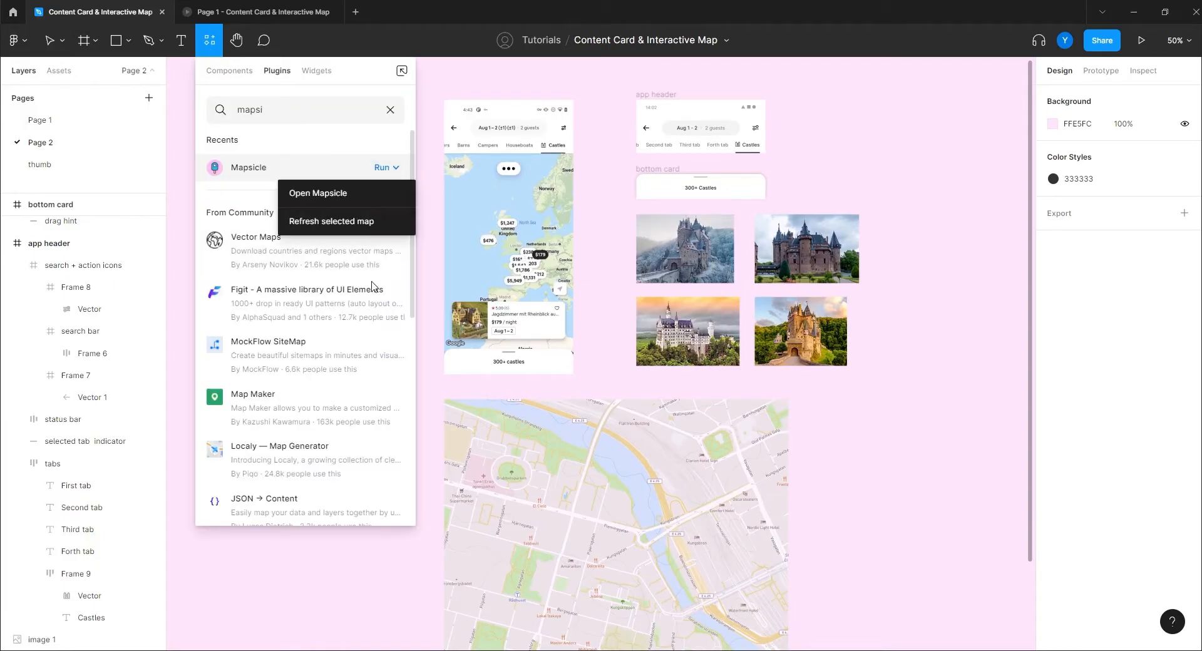
{"action": "left_click", "coordinate": [328, 196]}
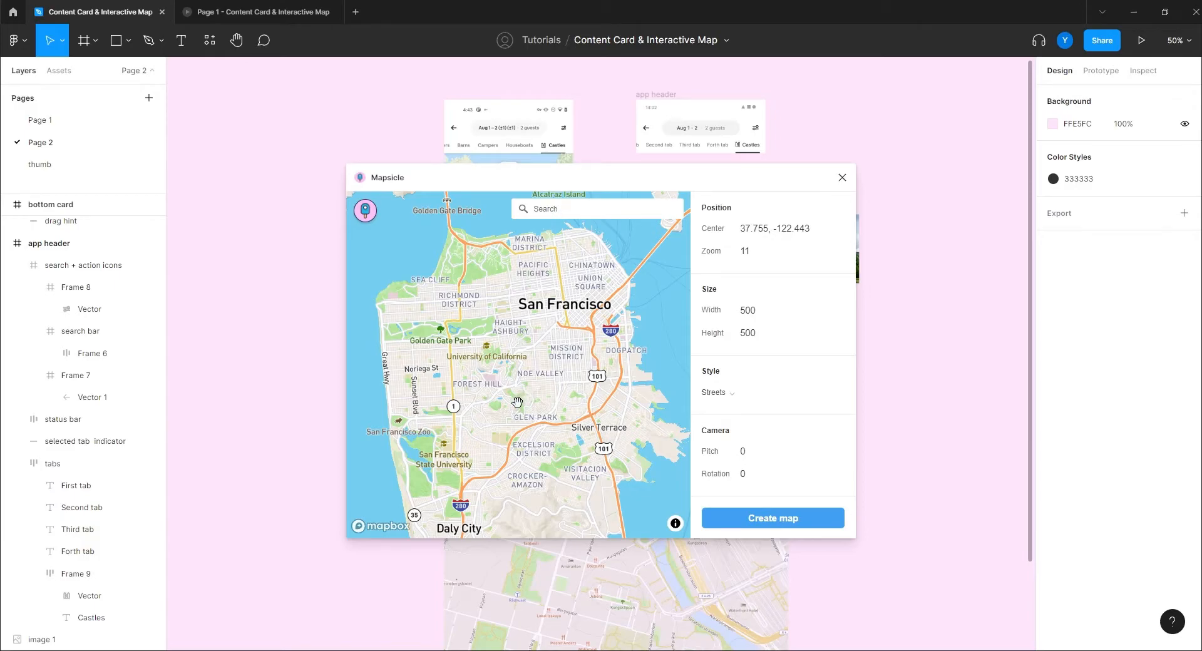
{"action": "scroll", "coordinate": [523, 406], "scroll_direction": "up", "scroll_amount": 5}
{"action": "scroll", "coordinate": [524, 406], "scroll_direction": "up", "scroll_amount": 2}
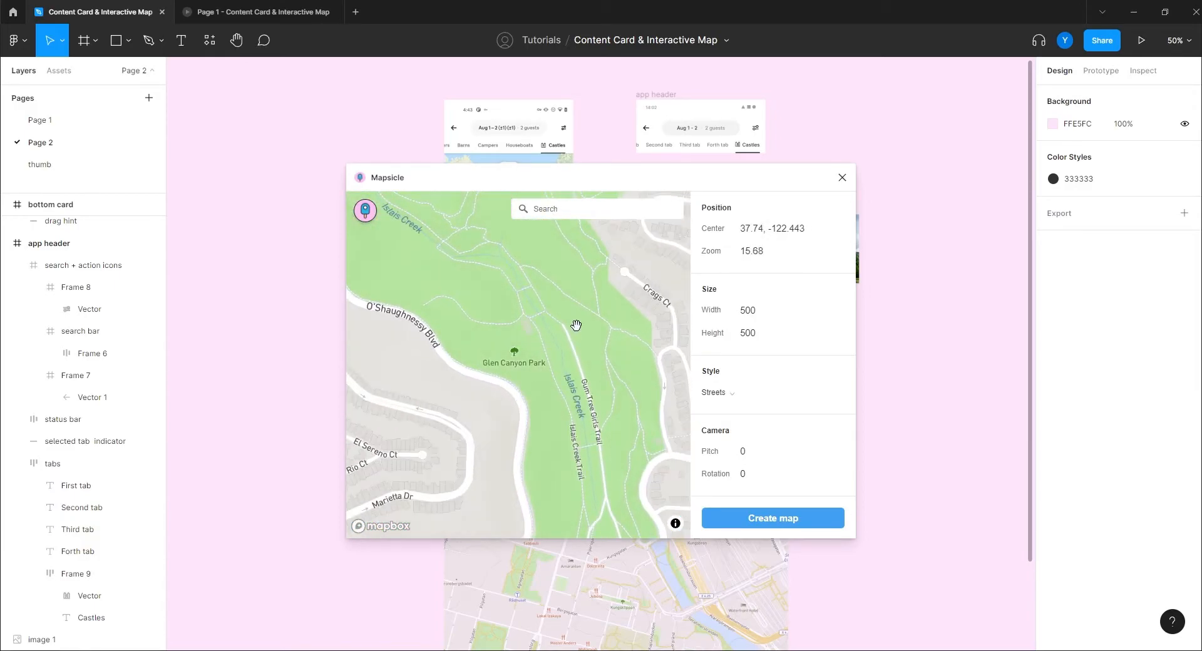
{"action": "scroll", "coordinate": [575, 323], "scroll_direction": "up", "scroll_amount": 3}
{"action": "scroll", "coordinate": [626, 332], "scroll_direction": "down", "scroll_amount": 3}
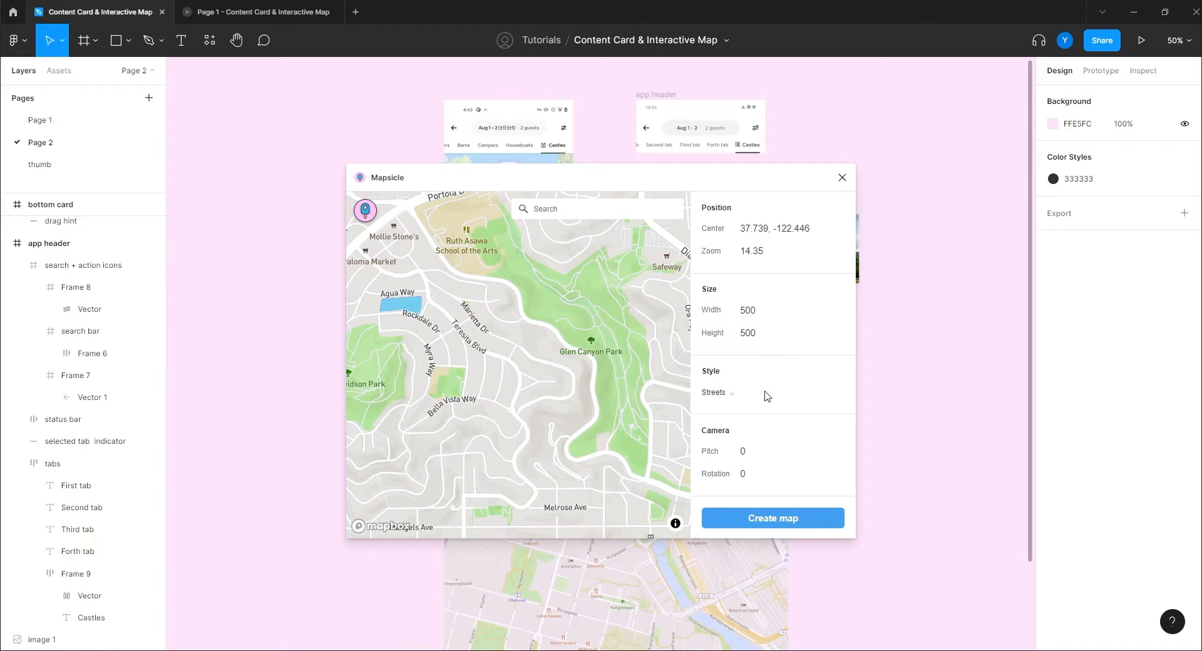
- Try the Light and Dark map styles in Mapsicle, and return the style to Streets
{"action": "left_click", "coordinate": [722, 395]}
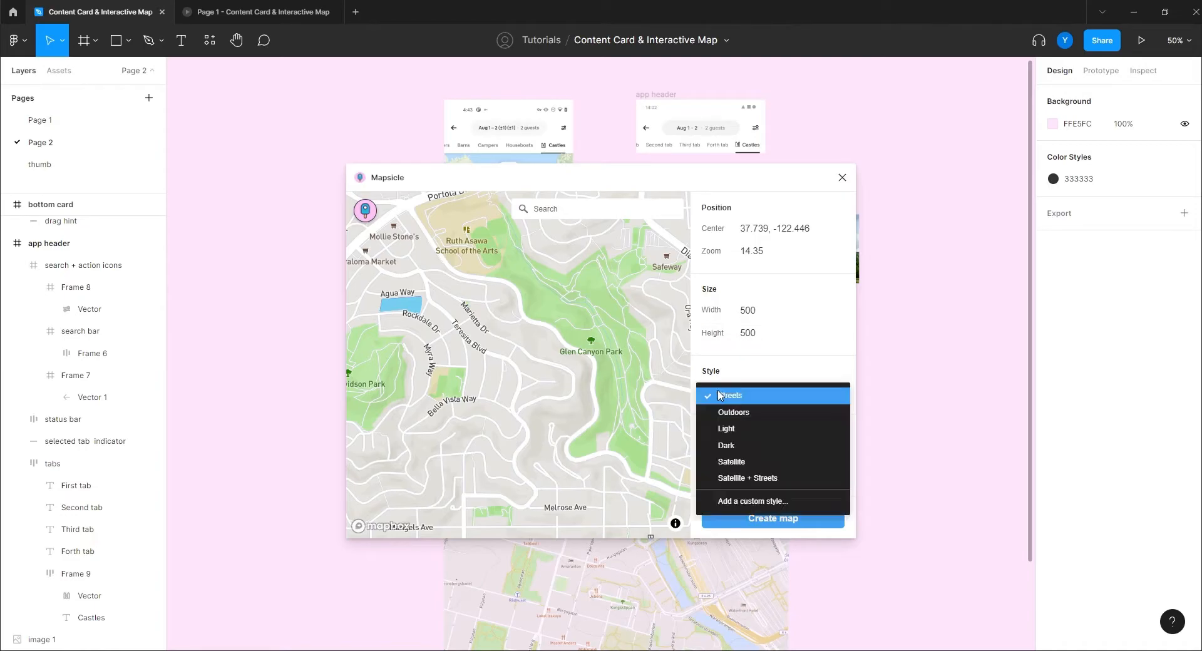
{"action": "left_click", "coordinate": [721, 428]}
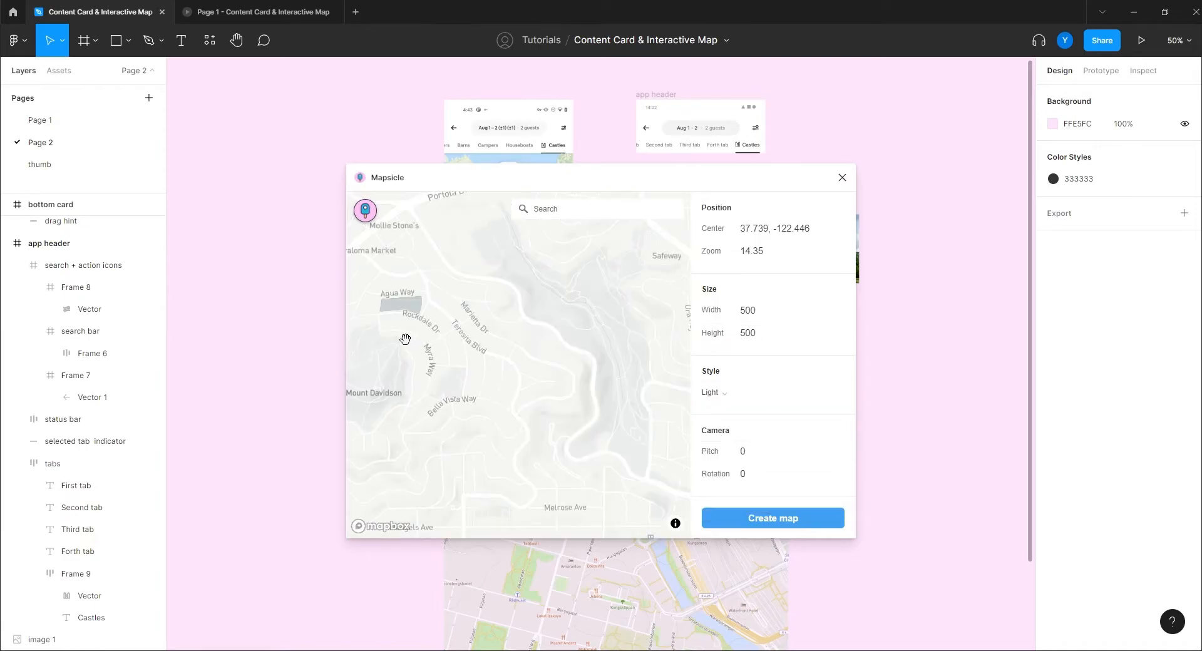
{"action": "left_click", "coordinate": [724, 392]}
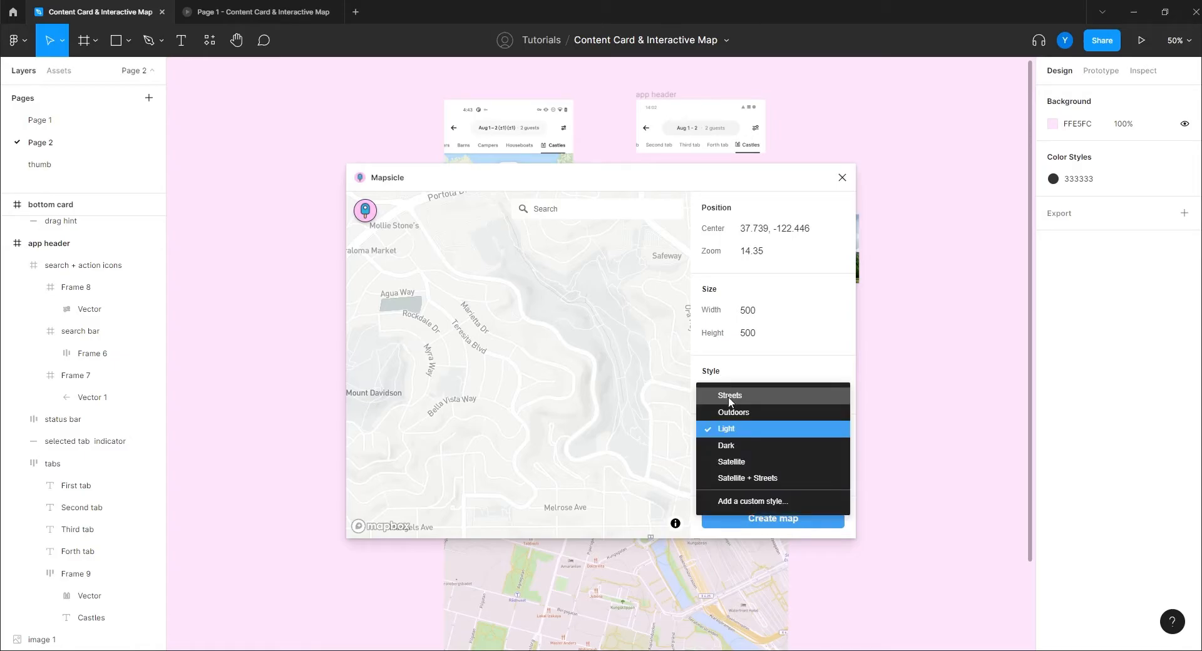
{"action": "left_click", "coordinate": [728, 444]}
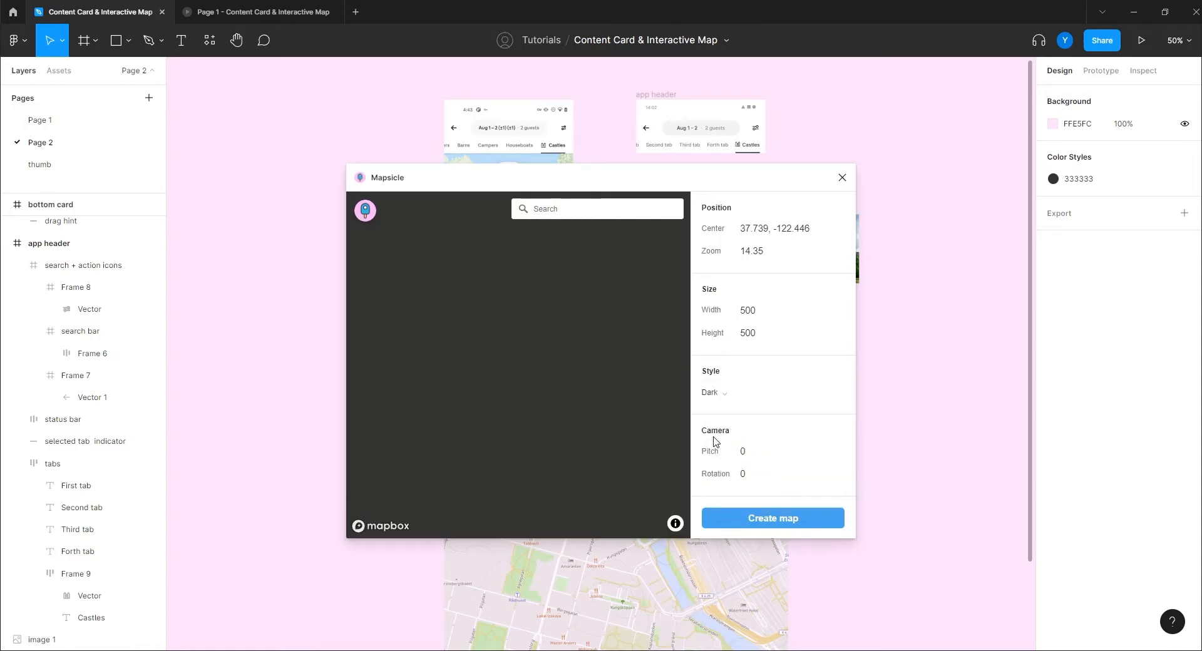
{"action": "left_click", "coordinate": [724, 400]}
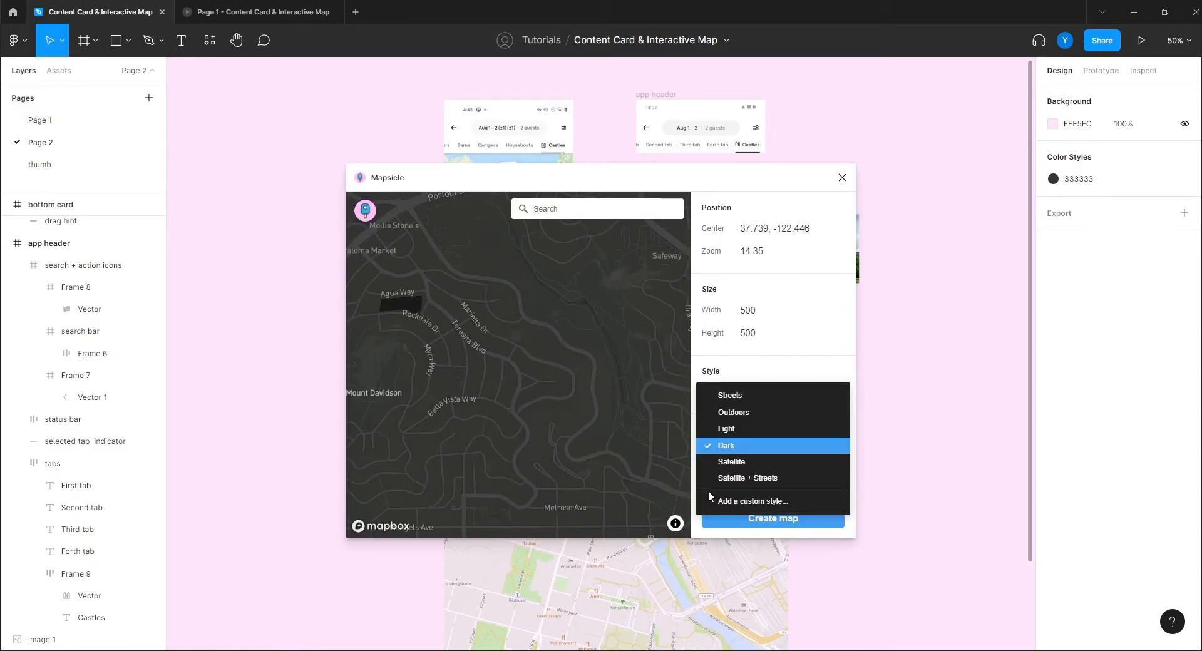
{"action": "left_click", "coordinate": [735, 398]}
- Try a camera pitch of 80 on the Mapsicle map and shift the tilted preview
{"action": "left_click", "coordinate": [755, 457]}
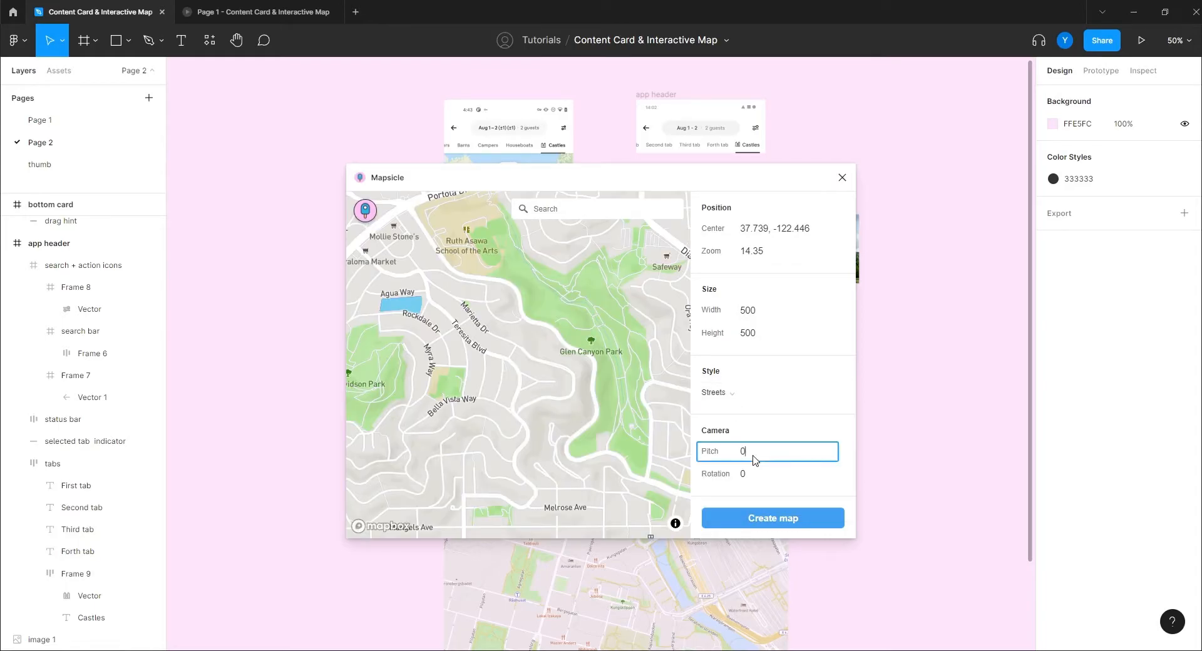
{"action": "double_click", "coordinate": [743, 452]}
{"action": "type", "text": "40"}
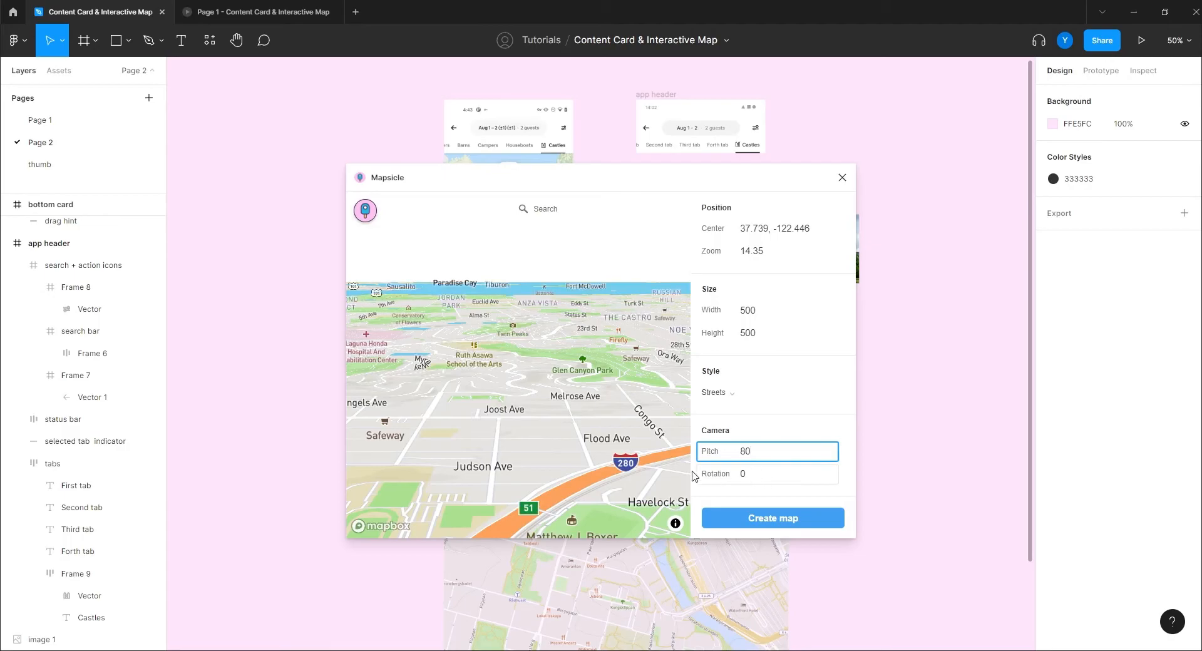
{"action": "left_click", "coordinate": [537, 448]}
{"action": "left_click_drag", "start_coordinate": [515, 447], "coordinate": [532, 382]}
- Try a camera pitch of 50, reposition the map preview, and close Mapsicle without creating a map
{"action": "left_click", "coordinate": [751, 453]}
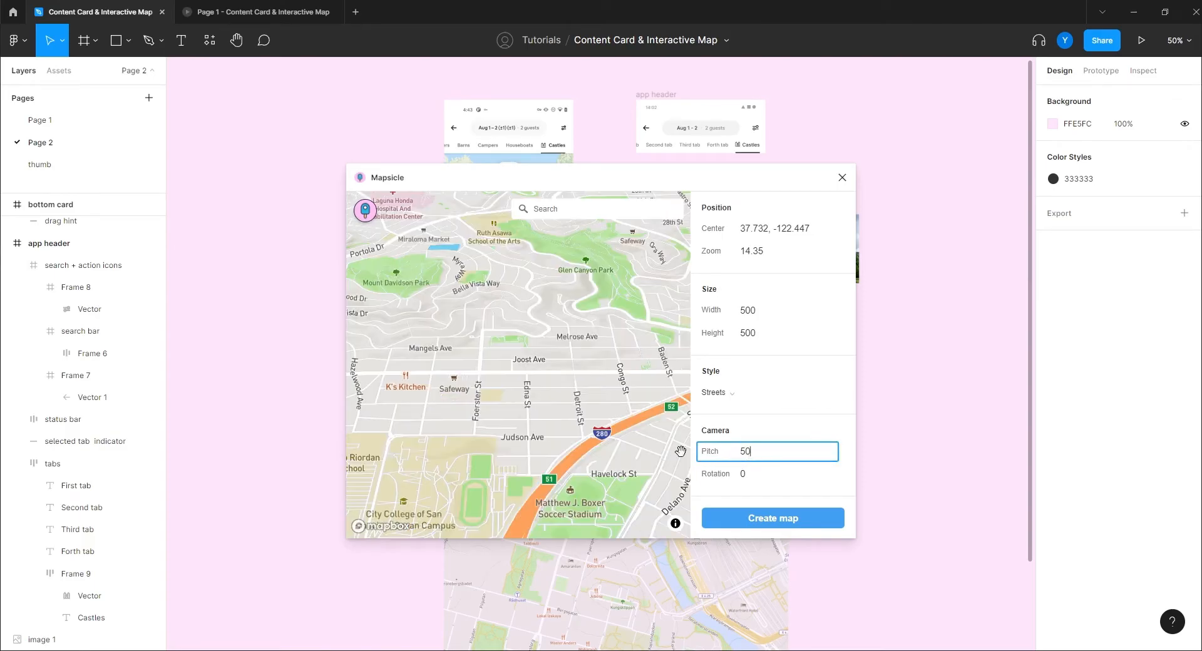
{"action": "left_click", "coordinate": [548, 325]}
{"action": "left_click_drag", "start_coordinate": [423, 305], "coordinate": [433, 385]}
{"action": "left_click_drag", "start_coordinate": [564, 332], "coordinate": [552, 355]}
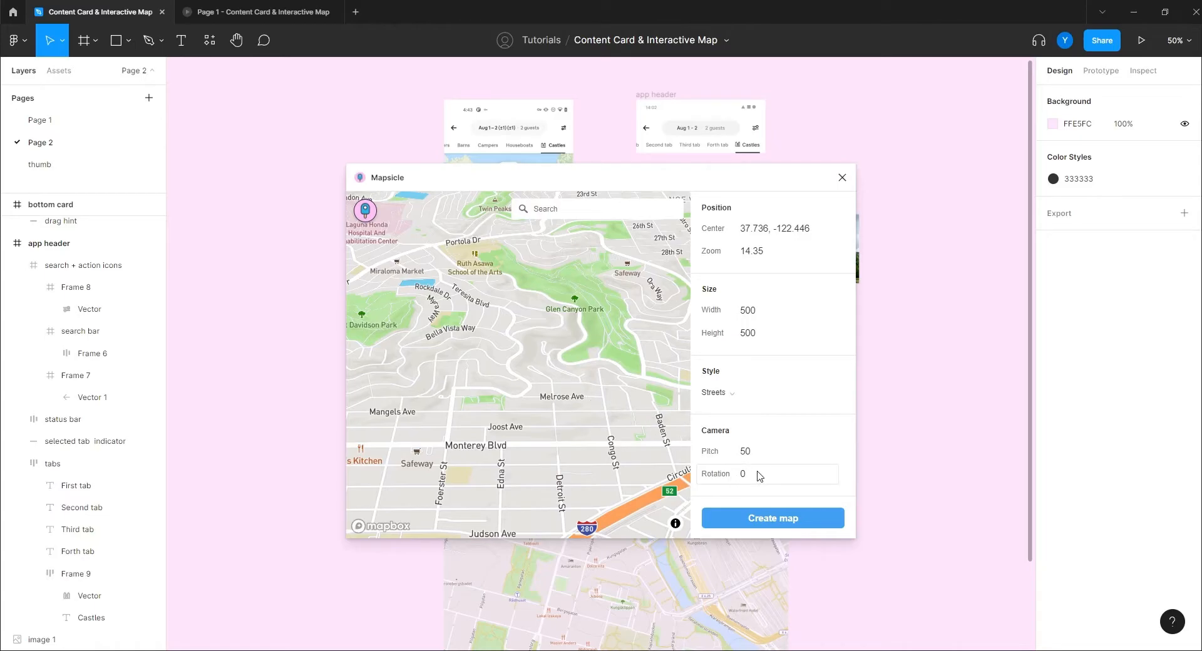
{"action": "left_click", "coordinate": [843, 178]}
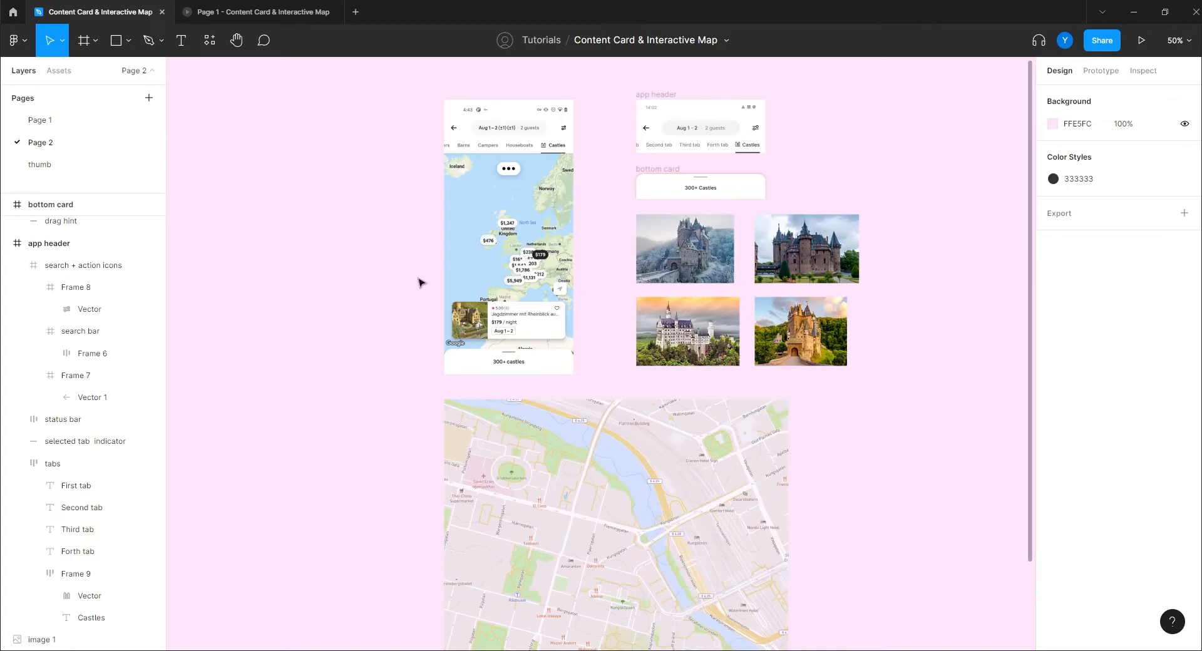
- Examine the reference screen, the app header and bottom card frames, and the castle photos up close
{"action": "left_click_drag", "start_coordinate": [391, 306], "coordinate": [458, 374]}
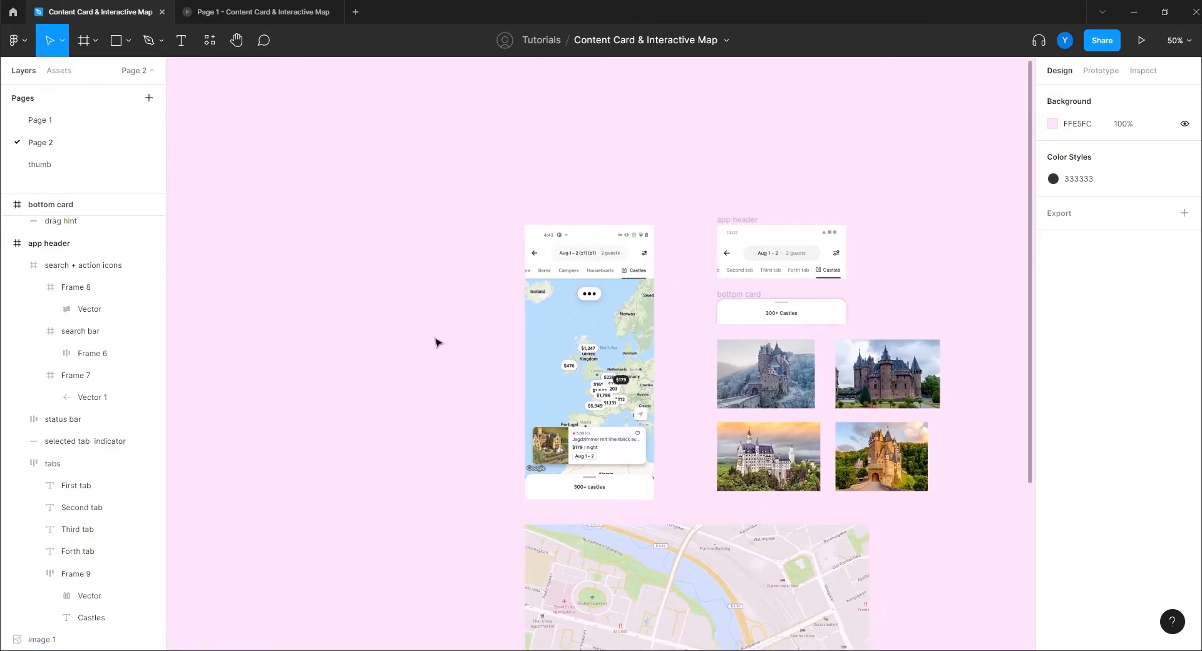
{"action": "key", "text": "shift+0"}
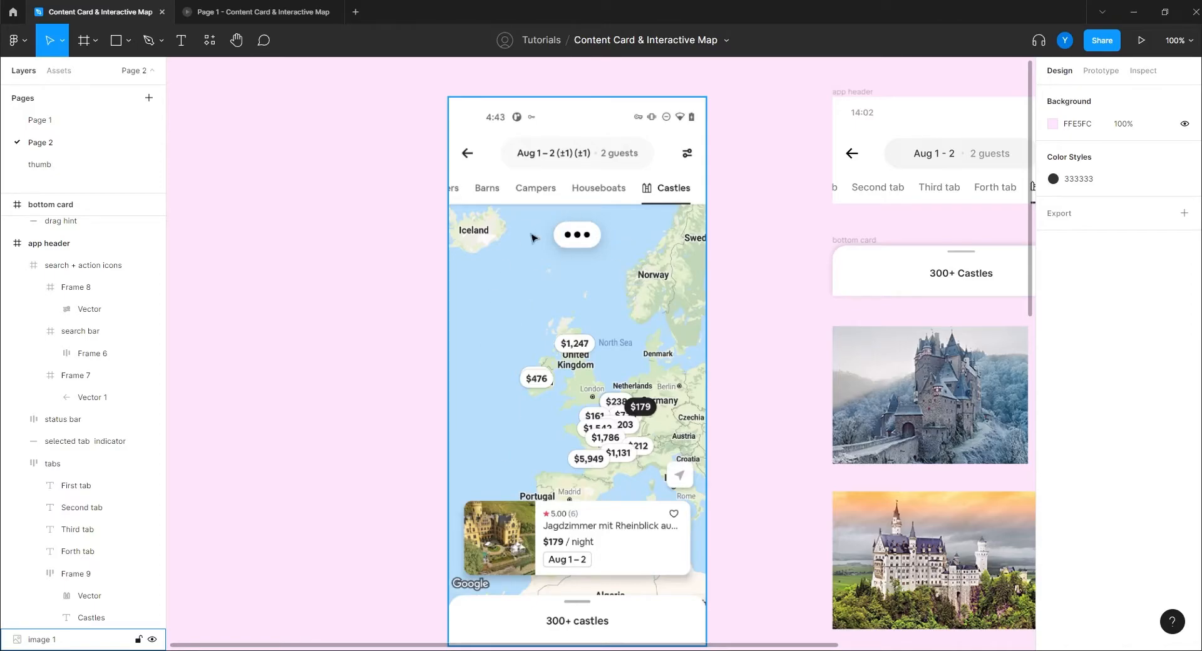
{"action": "left_click_drag", "start_coordinate": [730, 394], "coordinate": [403, 414]}
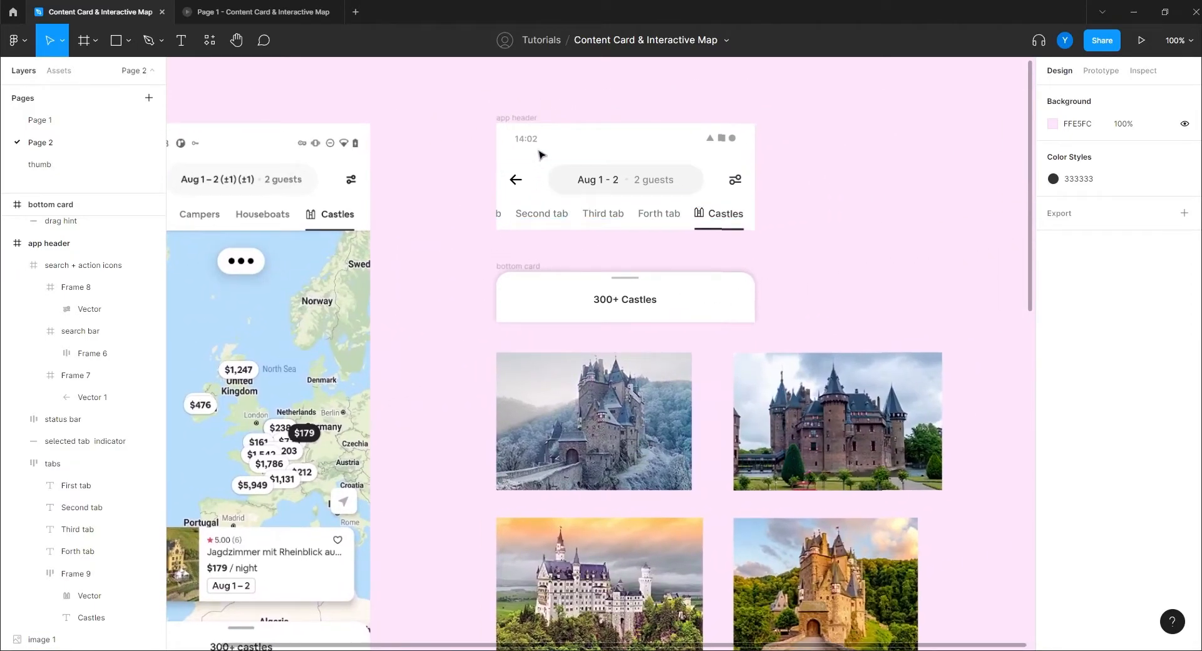
{"action": "left_click", "coordinate": [512, 119]}
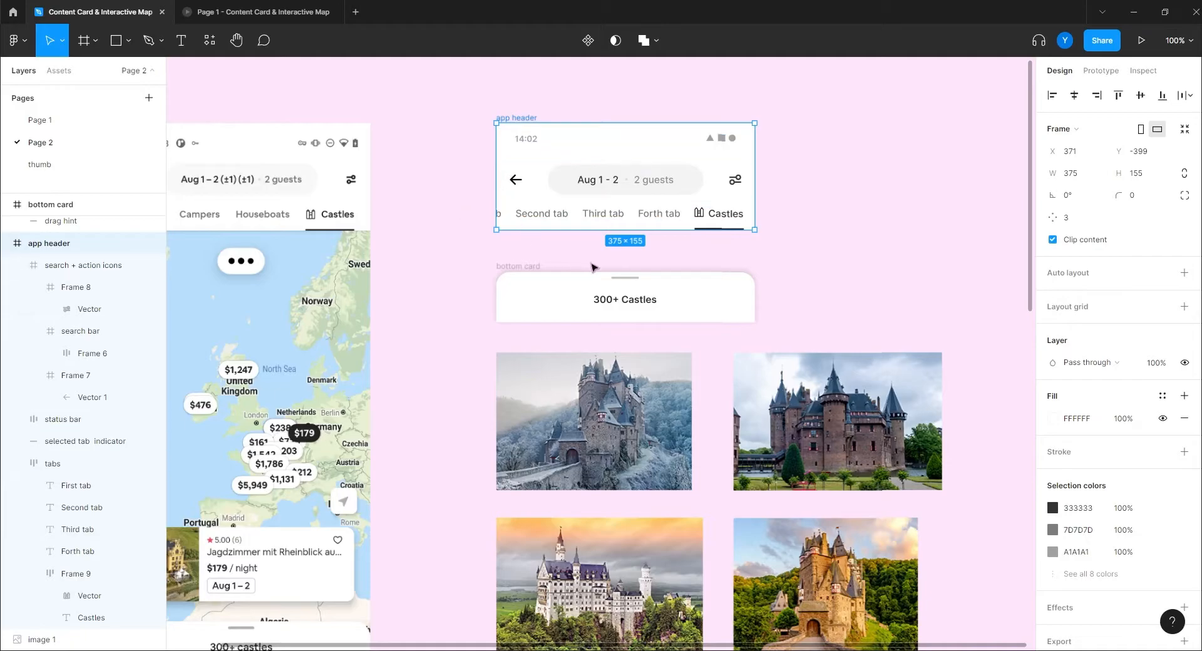
{"action": "left_click_drag", "start_coordinate": [479, 367], "coordinate": [551, 276]}
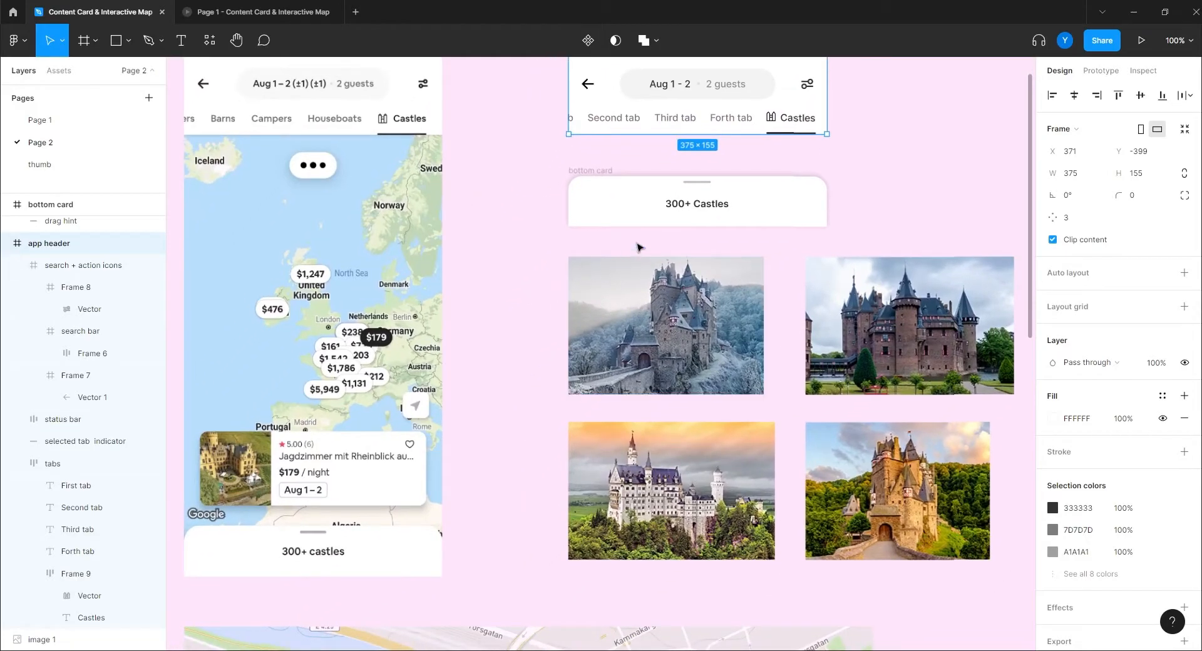
{"action": "left_click", "coordinate": [593, 172]}
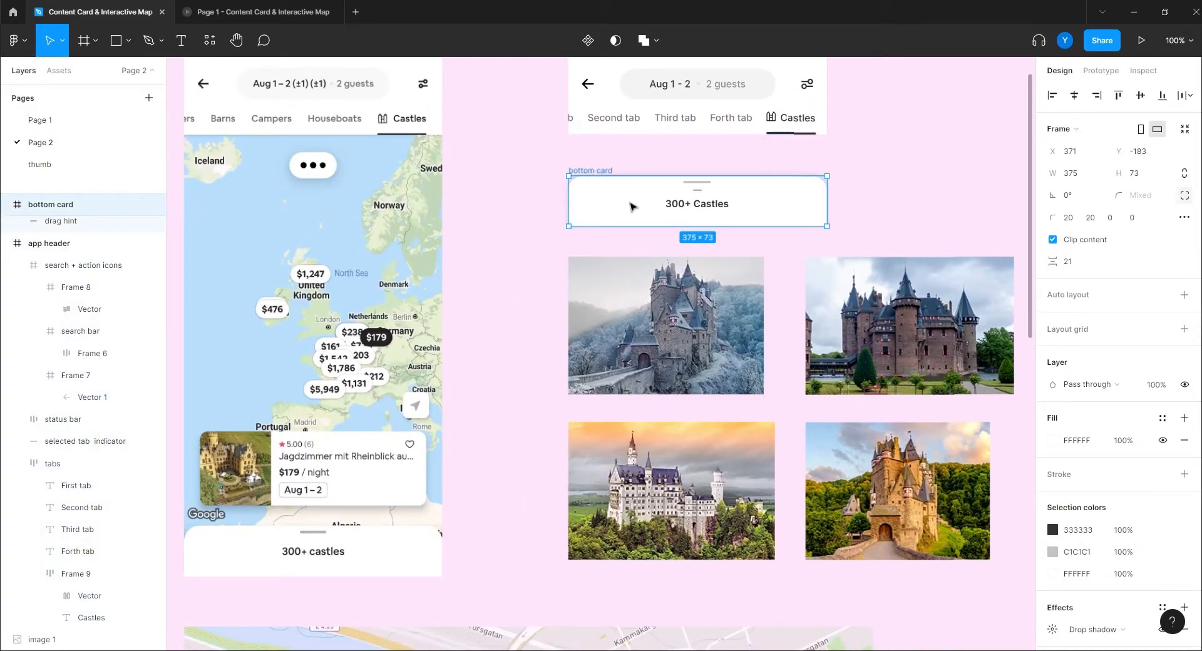
{"action": "mouse_move", "coordinate": [827, 208]}
{"action": "left_mouse_down"}
{"action": "mouse_move", "coordinate": [756, 208]}
{"action": "mouse_move", "coordinate": [827, 208]}
{"action": "left_mouse_up"}
{"action": "scroll", "coordinate": [660, 318], "scroll_direction": "down", "scroll_amount": 3}
{"action": "scroll", "coordinate": [661, 318], "scroll_direction": "right", "scroll_amount": 4}
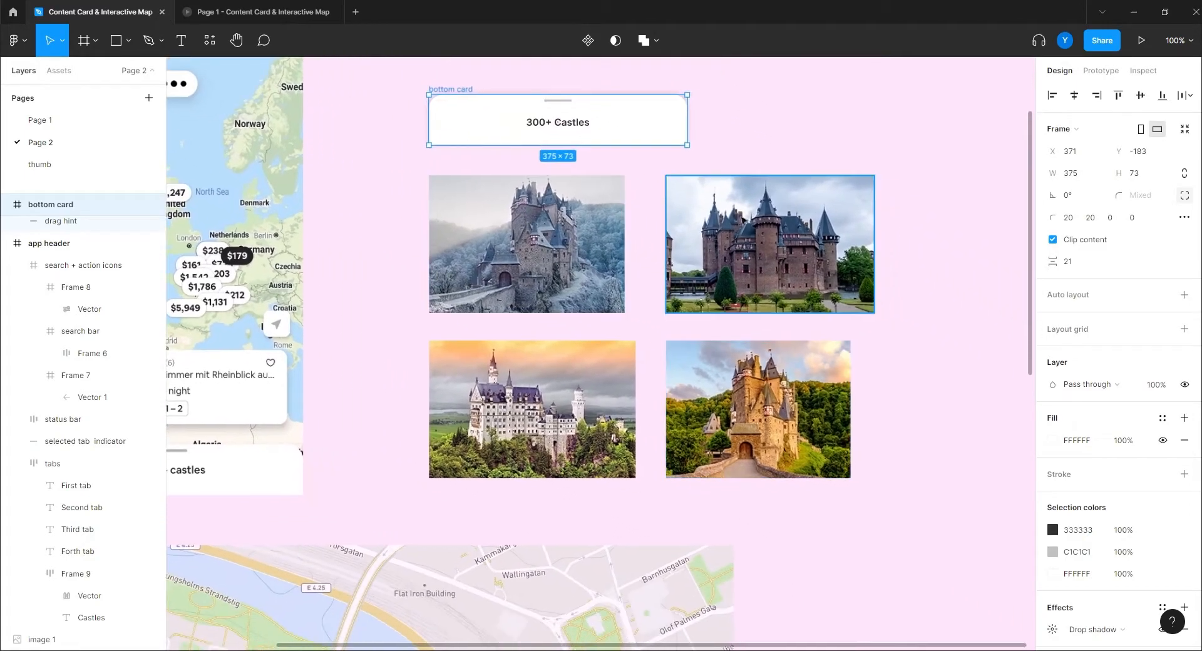
- Examine the app header, the bottom card, the map image and the castle screen reference
{"action": "scroll", "coordinate": [542, 338], "scroll_direction": "up", "scroll_amount": 5}
{"action": "scroll", "coordinate": [542, 339], "scroll_direction": "left", "scroll_amount": 1}
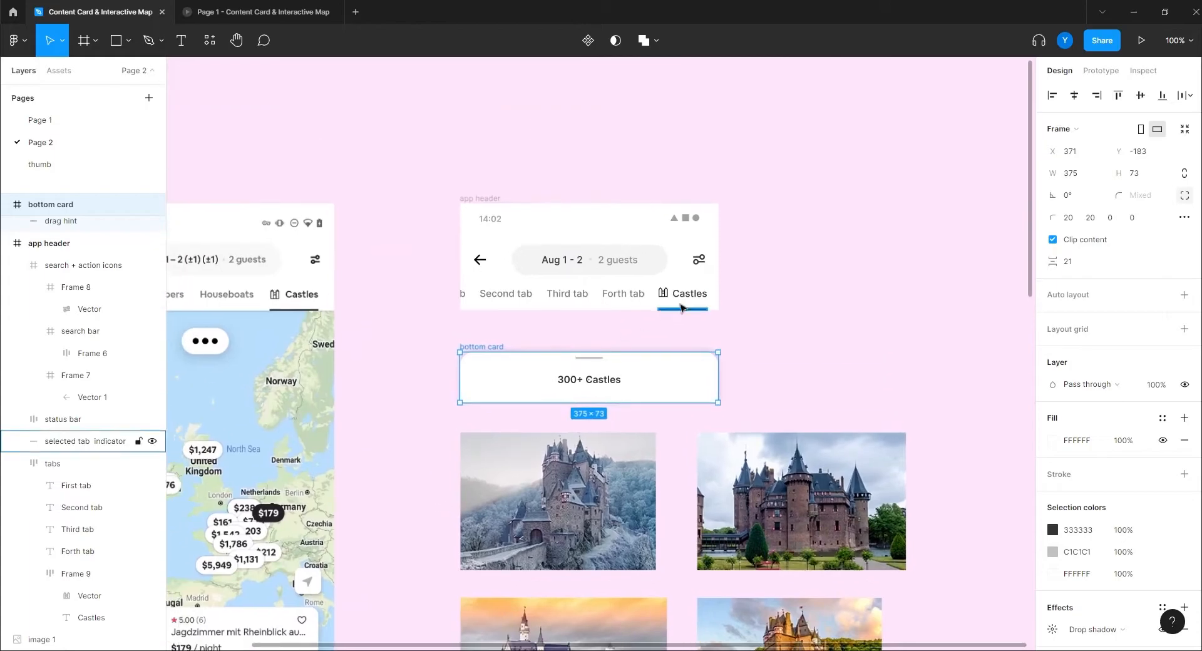
{"action": "scroll", "coordinate": [778, 326], "scroll_direction": "down", "scroll_amount": 7}
{"action": "scroll", "coordinate": [778, 327], "scroll_direction": "left", "scroll_amount": 4}
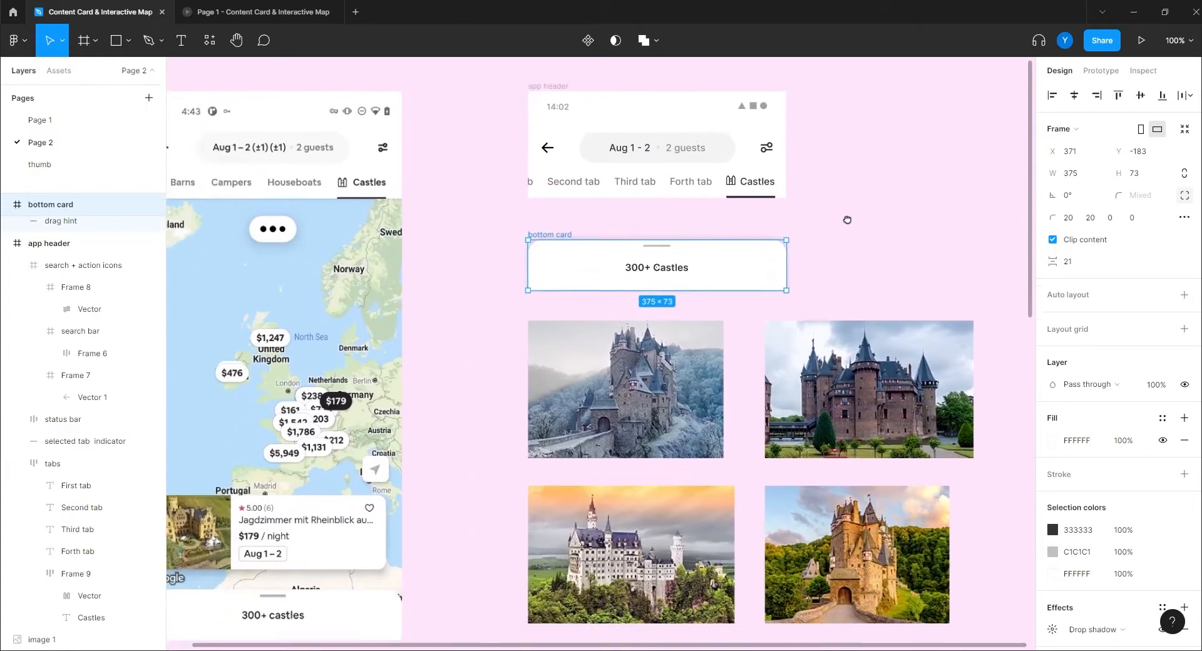
{"action": "key", "text": "Escape"}
{"action": "scroll", "coordinate": [561, 486], "scroll_direction": "down", "scroll_amount": 8}
{"action": "scroll", "coordinate": [560, 485], "scroll_direction": "right", "scroll_amount": 1}
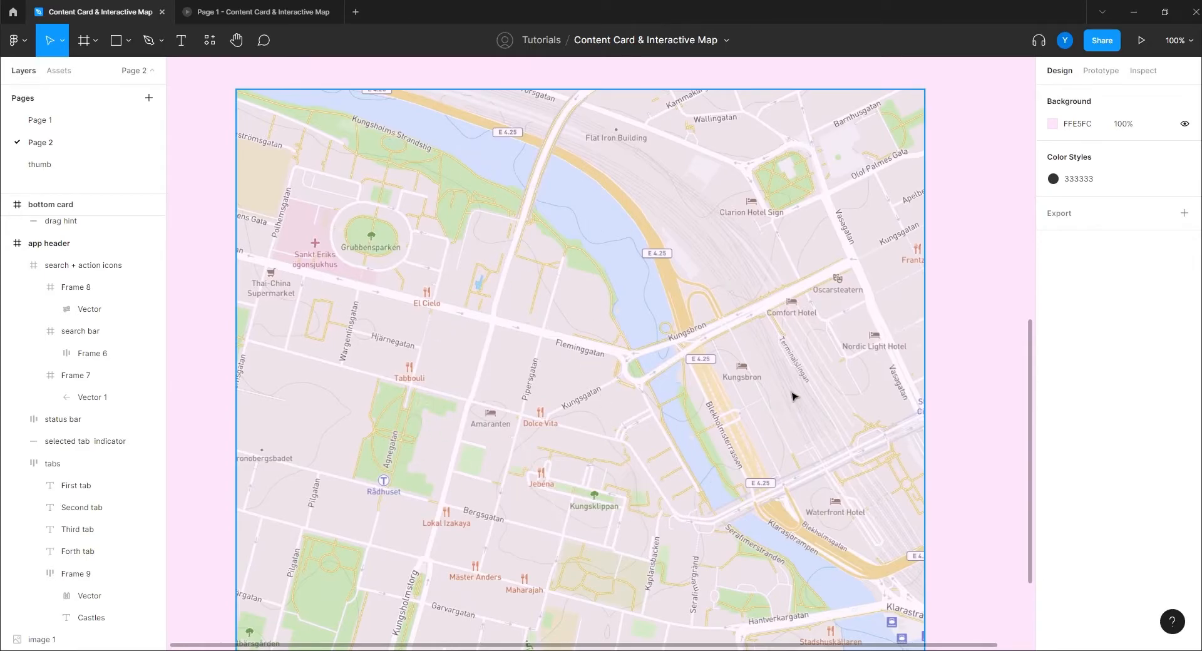
{"action": "scroll", "coordinate": [602, 228], "scroll_direction": "up", "scroll_amount": 10}
{"action": "scroll", "coordinate": [601, 228], "scroll_direction": "left", "scroll_amount": 3}
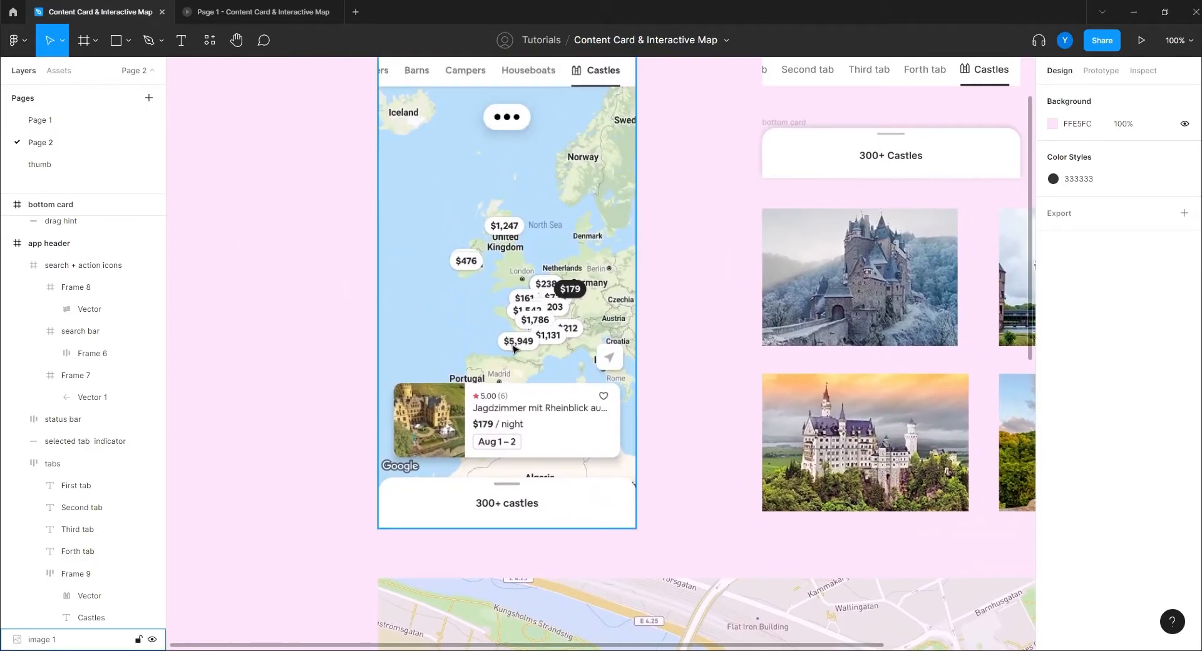
- Draw a 328 × 108 frame matching the reference castle card and move it onto the empty canvas beside the reference screen
{"action": "left_click_drag", "start_coordinate": [674, 397], "coordinate": [817, 365]}
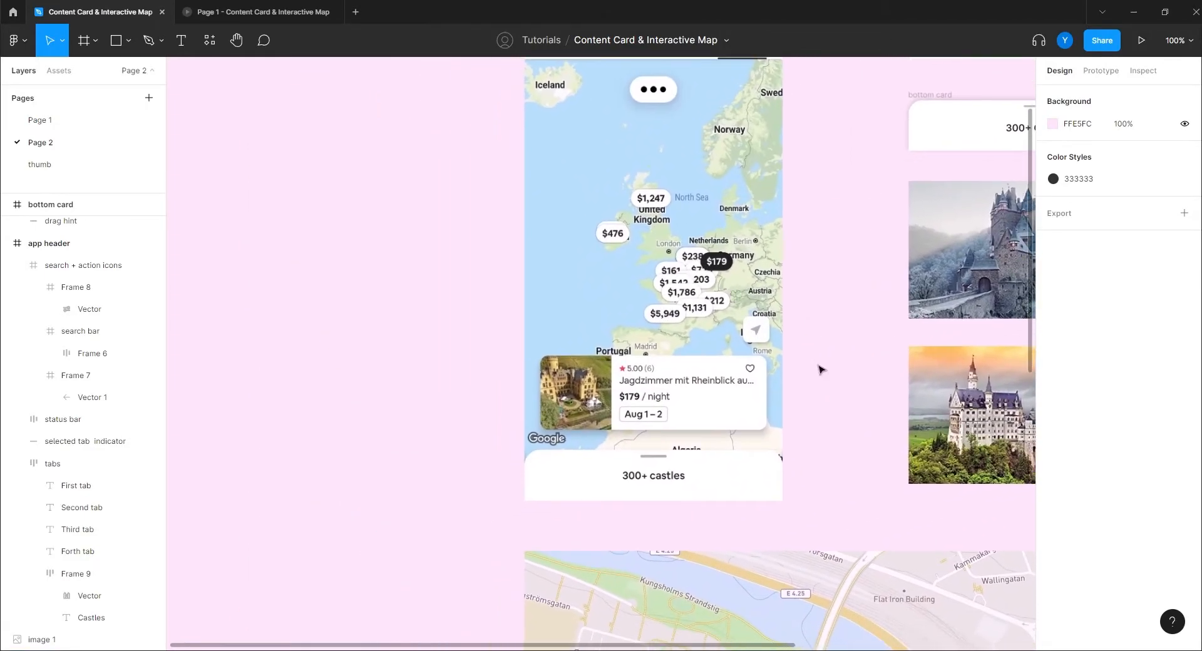
{"action": "scroll", "coordinate": [752, 394], "scroll_direction": "up", "scroll_amount": 5}
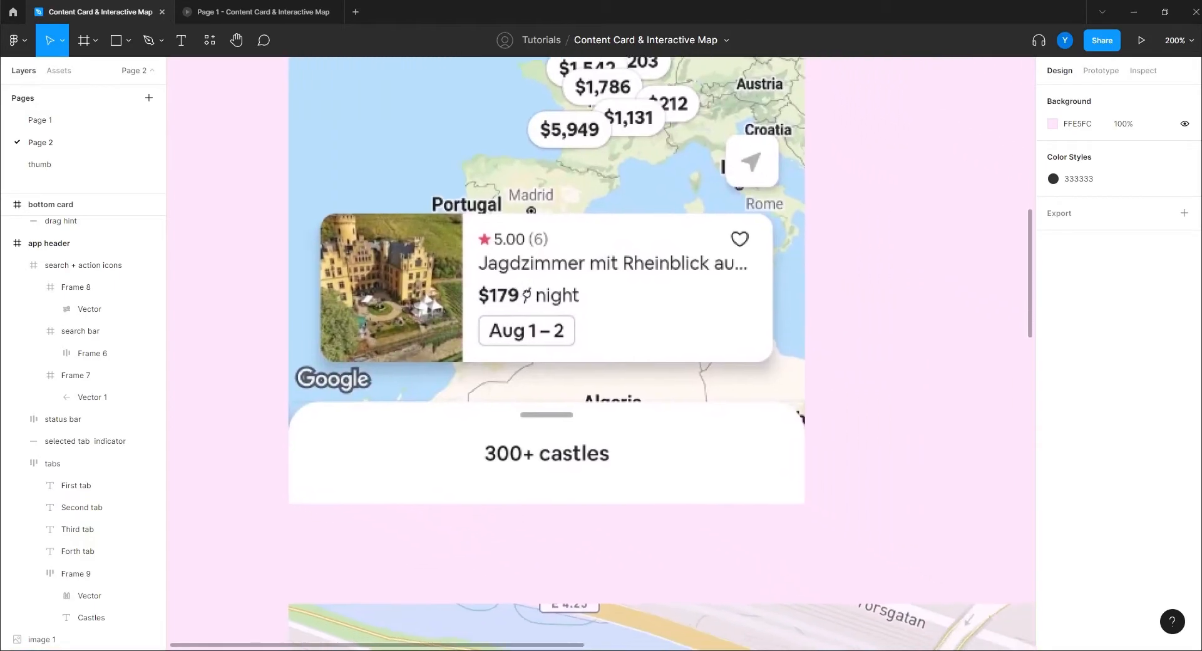
{"action": "left_click_drag", "start_coordinate": [539, 398], "coordinate": [673, 404]}
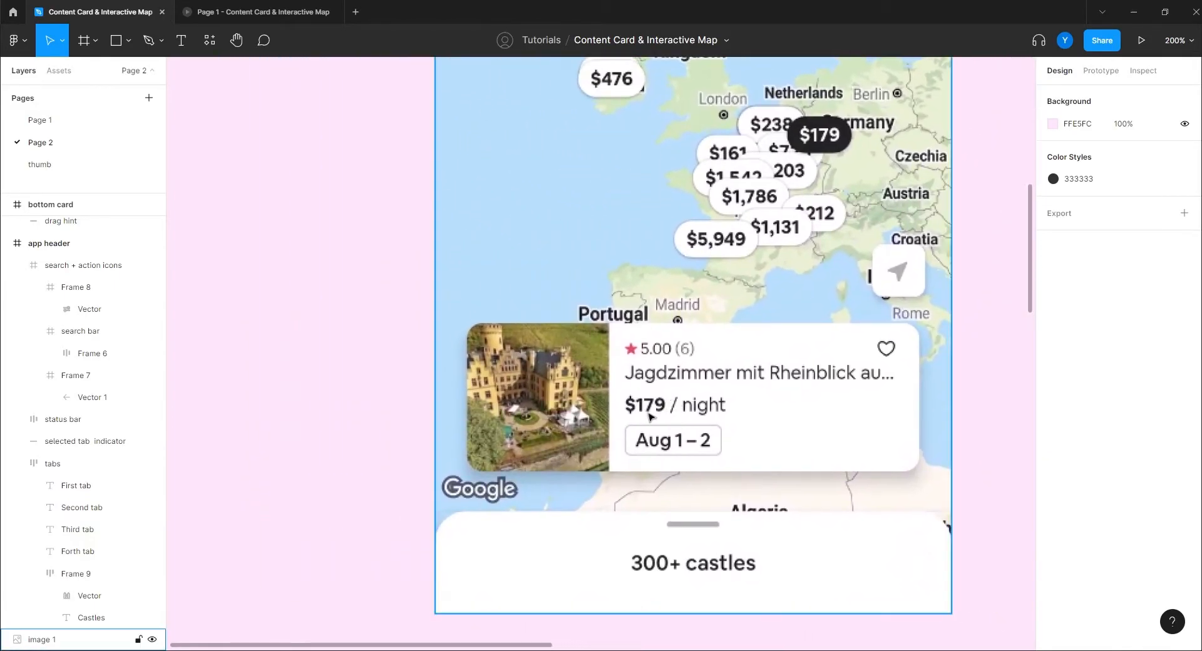
{"action": "key", "text": "f"}
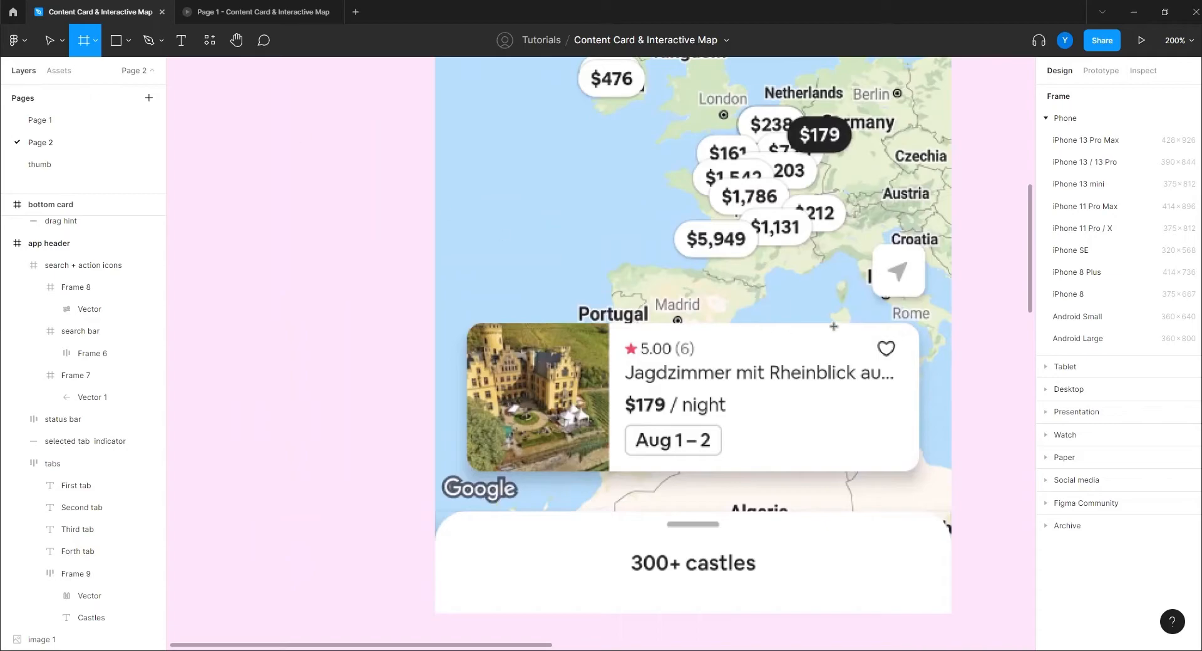
{"action": "left_click_drag", "start_coordinate": [919, 323], "coordinate": [470, 473]}
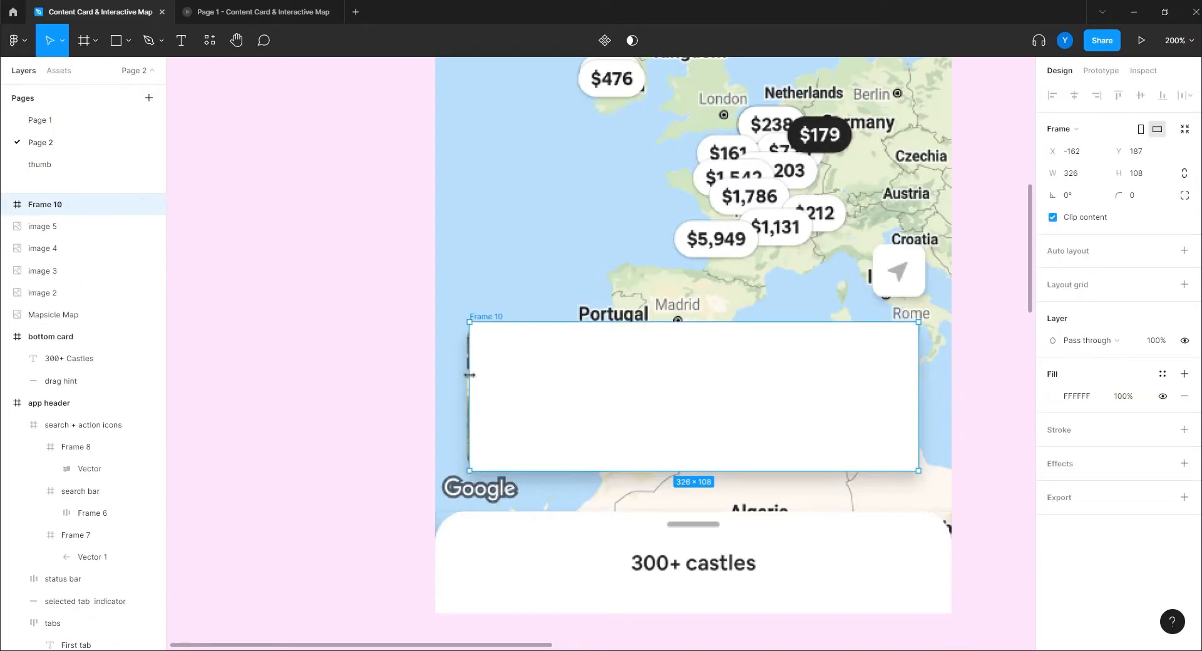
{"action": "left_click_drag", "start_coordinate": [471, 380], "coordinate": [467, 380]}
{"action": "left_click_drag", "start_coordinate": [829, 398], "coordinate": [479, 399]}
{"action": "left_click_drag", "start_coordinate": [446, 411], "coordinate": [572, 398]}
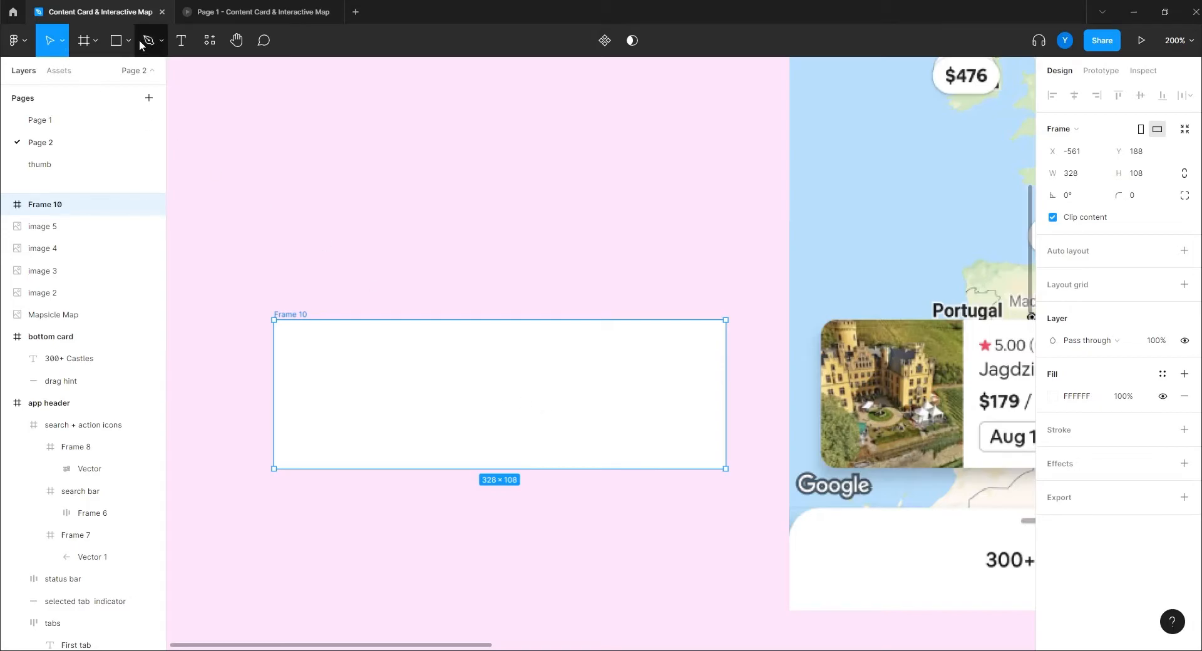
- Try corner radii of 20 and 10 on the new card frame
{"action": "left_click", "coordinate": [115, 54]}
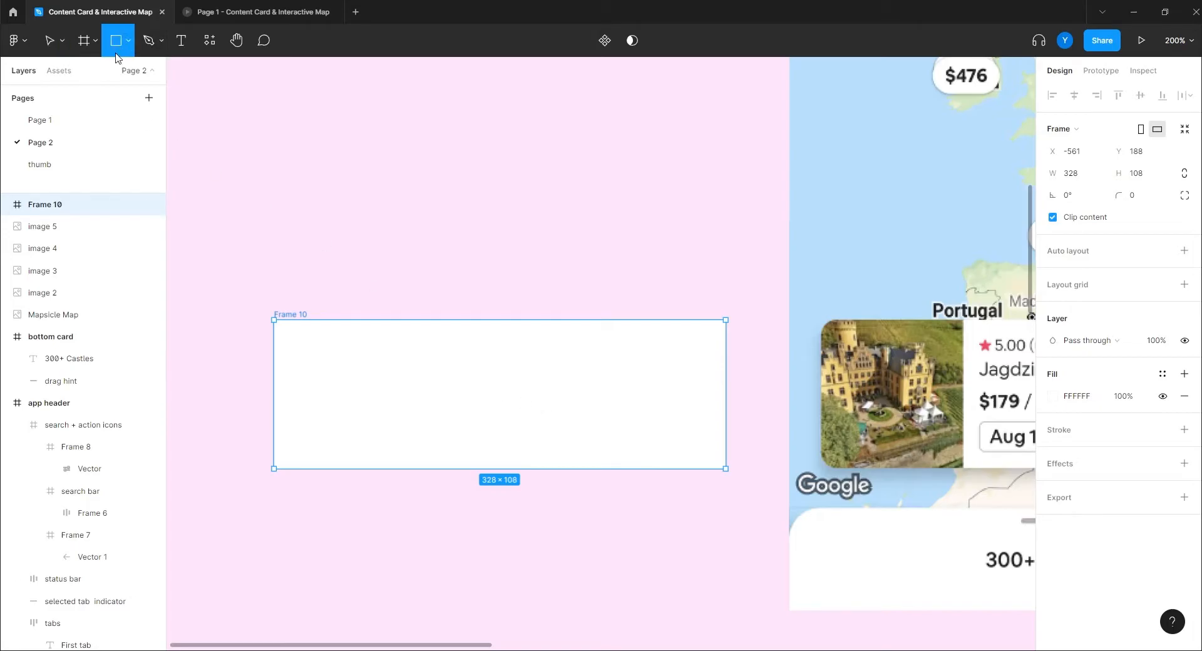
{"action": "left_click", "coordinate": [50, 41]}
{"action": "left_click", "coordinate": [1137, 195]}
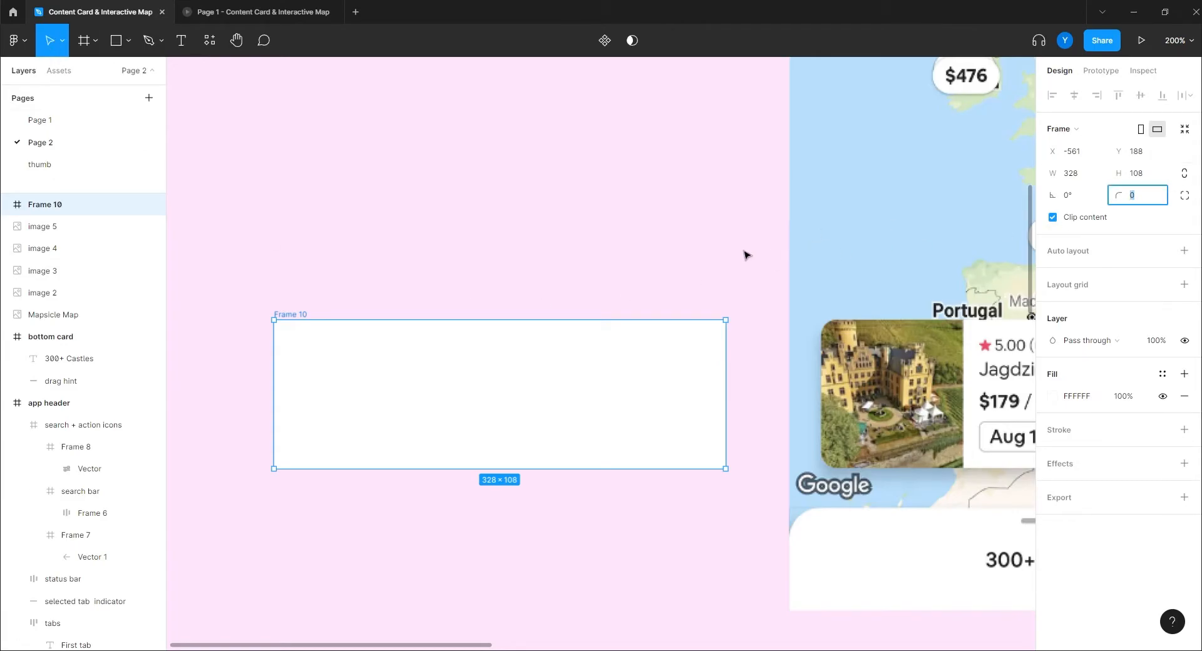
{"action": "type", "text": "20"}
{"action": "key", "text": "Return"}
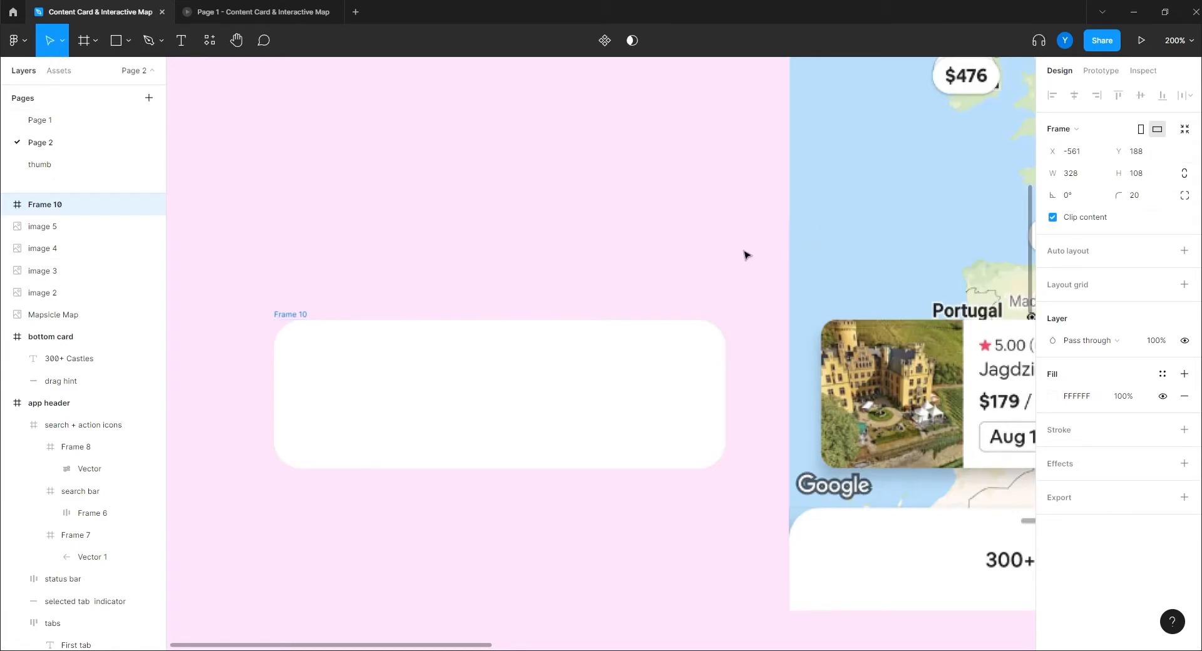
{"action": "left_click", "coordinate": [1137, 195]}
{"action": "type", "text": "10"}
{"action": "key", "text": "Return"}
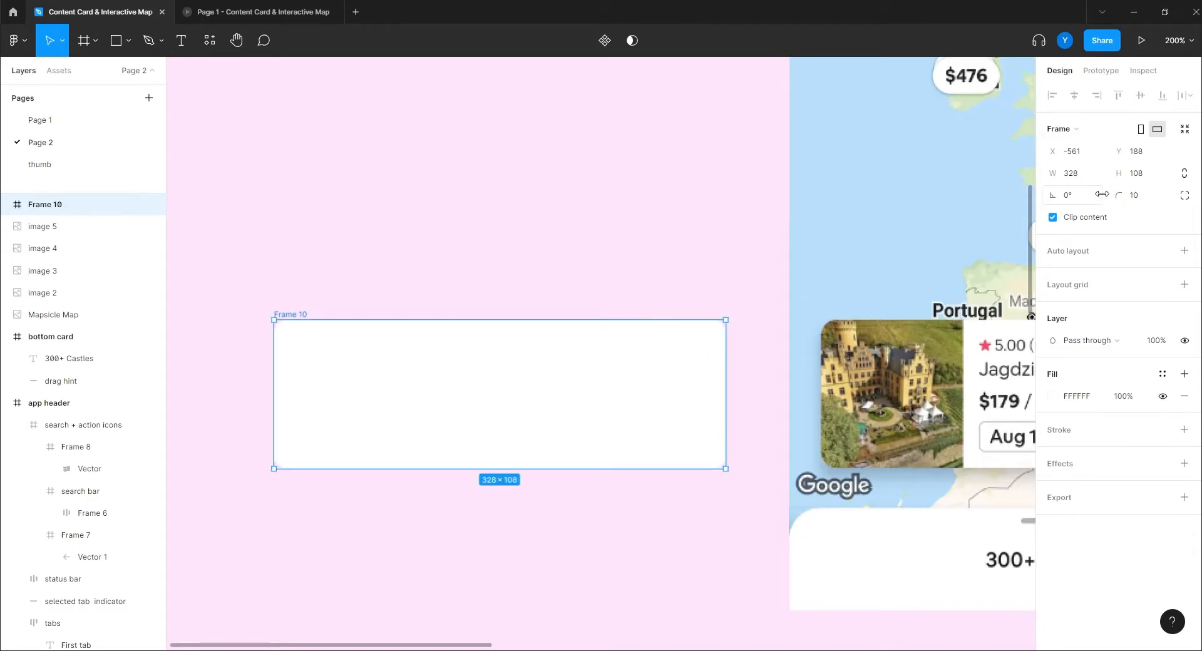
- Set the card frame's corner radius to 14
{"action": "left_click", "coordinate": [1137, 197]}
{"action": "type", "text": "14"}
{"action": "key", "text": "Return"}
- Add a 108 × 108 square to the card frame as the image placeholder, flush with its left edge and full height
{"action": "left_click", "coordinate": [116, 40]}
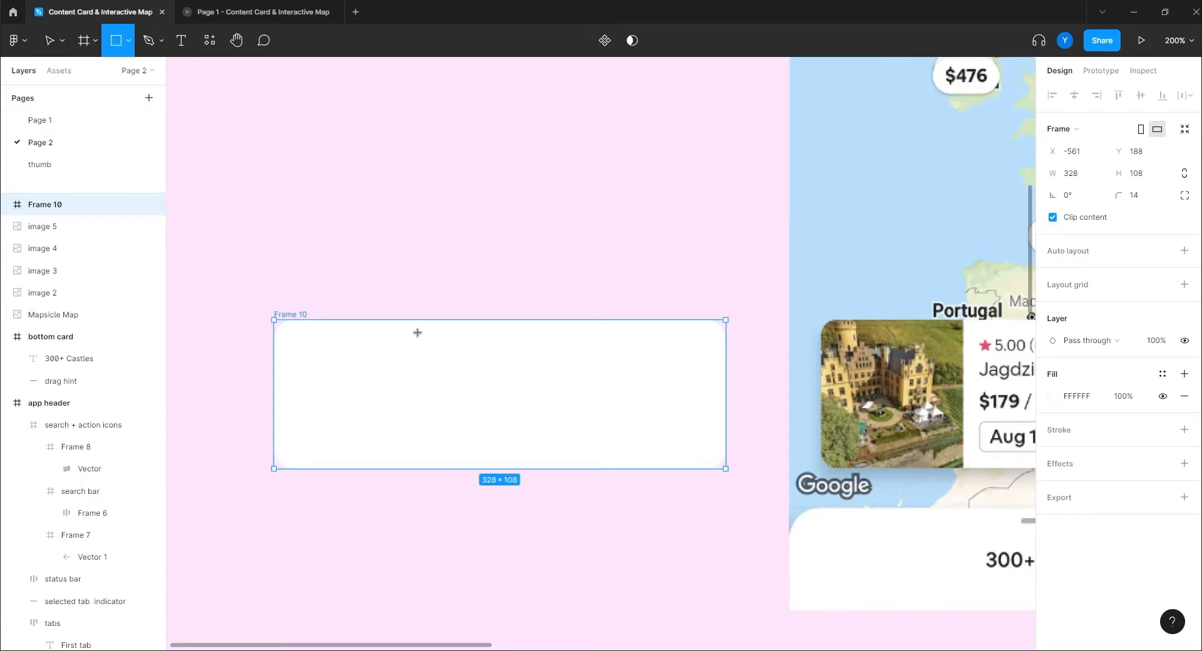
{"action": "left_click_drag", "start_coordinate": [413, 335], "coordinate": [274, 473]}
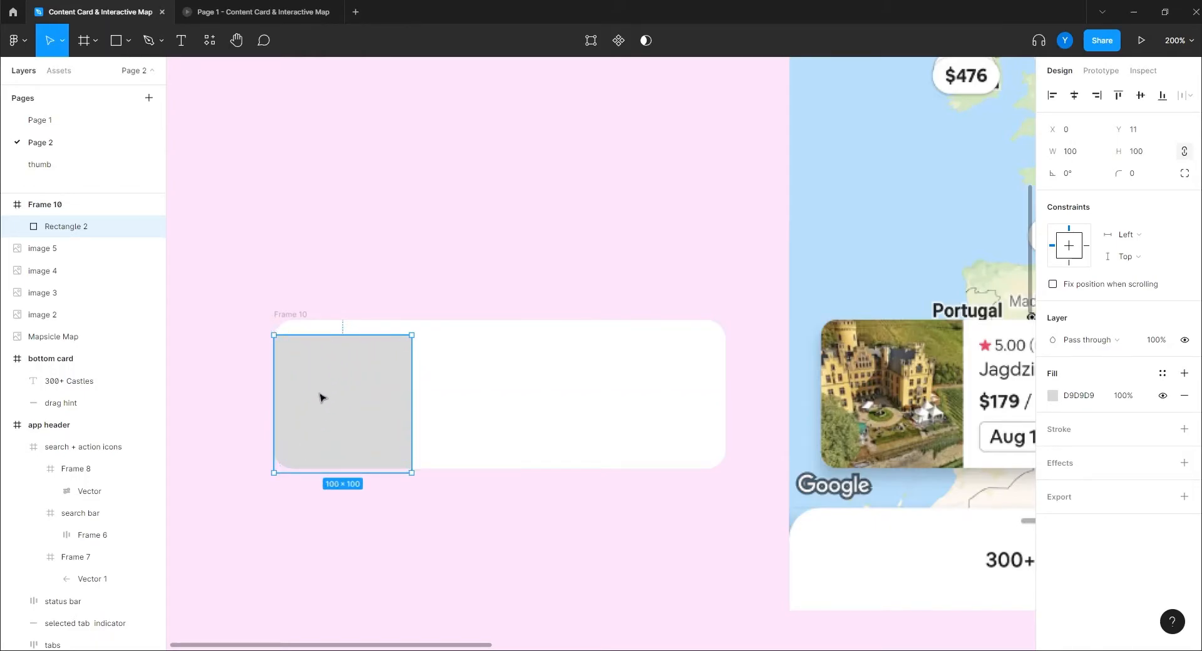
{"action": "left_click_drag", "start_coordinate": [322, 397], "coordinate": [320, 386]}
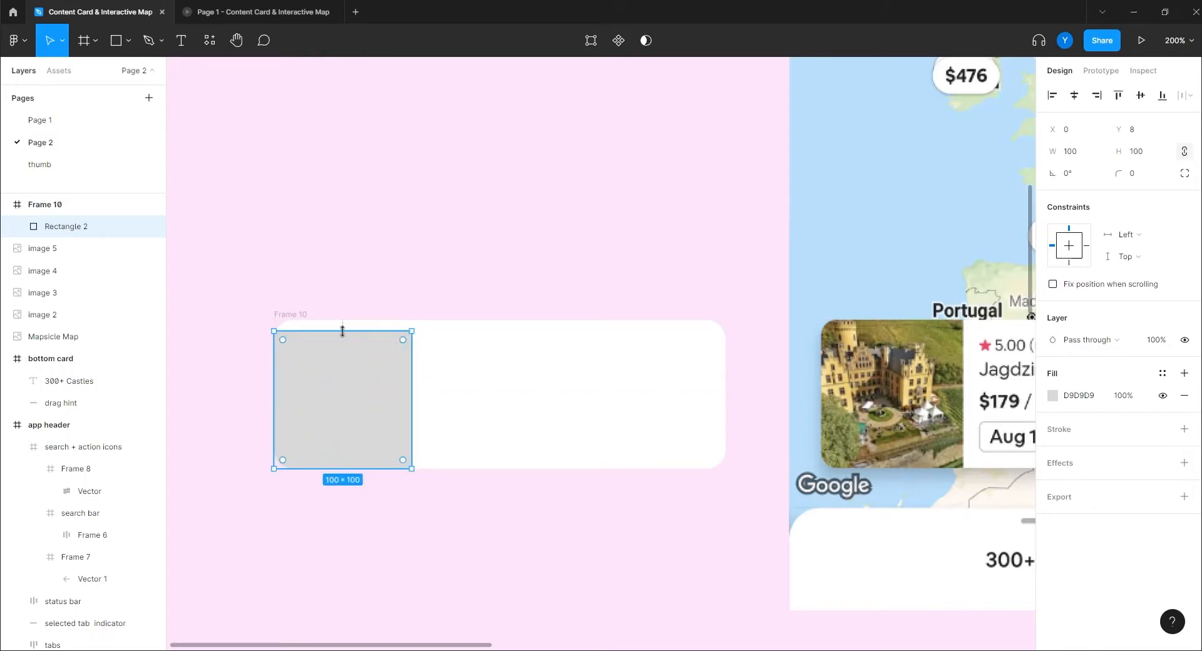
{"action": "left_click_drag", "start_coordinate": [275, 331], "coordinate": [263, 319]}
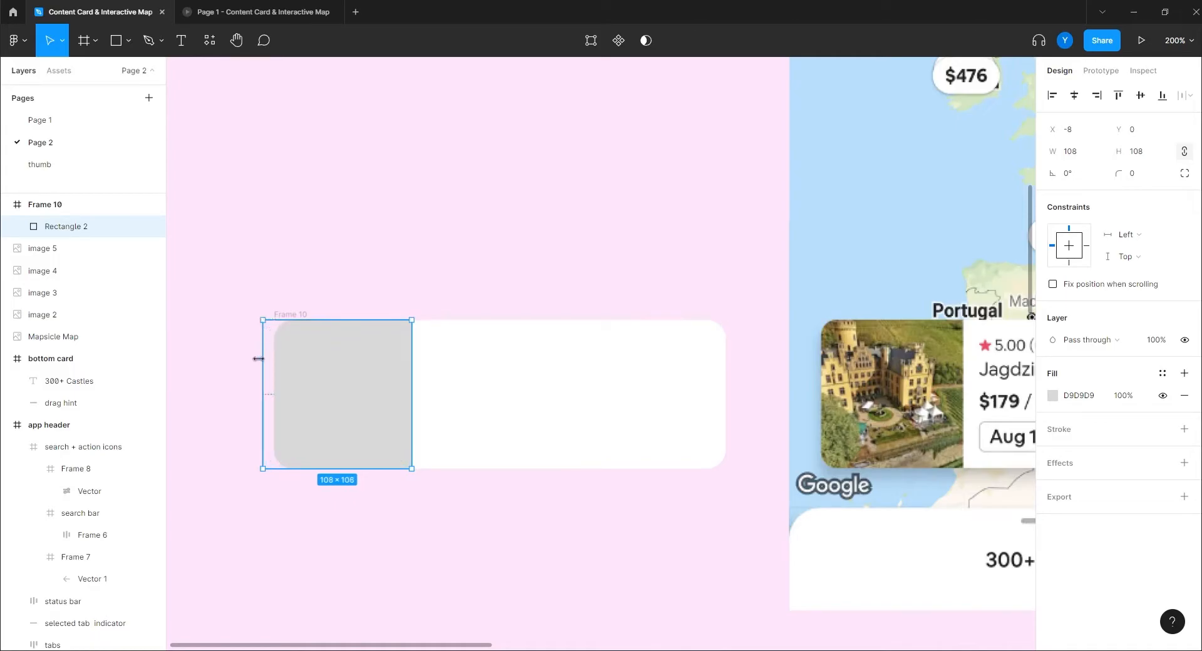
{"action": "left_click_drag", "start_coordinate": [330, 407], "coordinate": [349, 403]}
{"action": "left_click", "coordinate": [358, 257]}
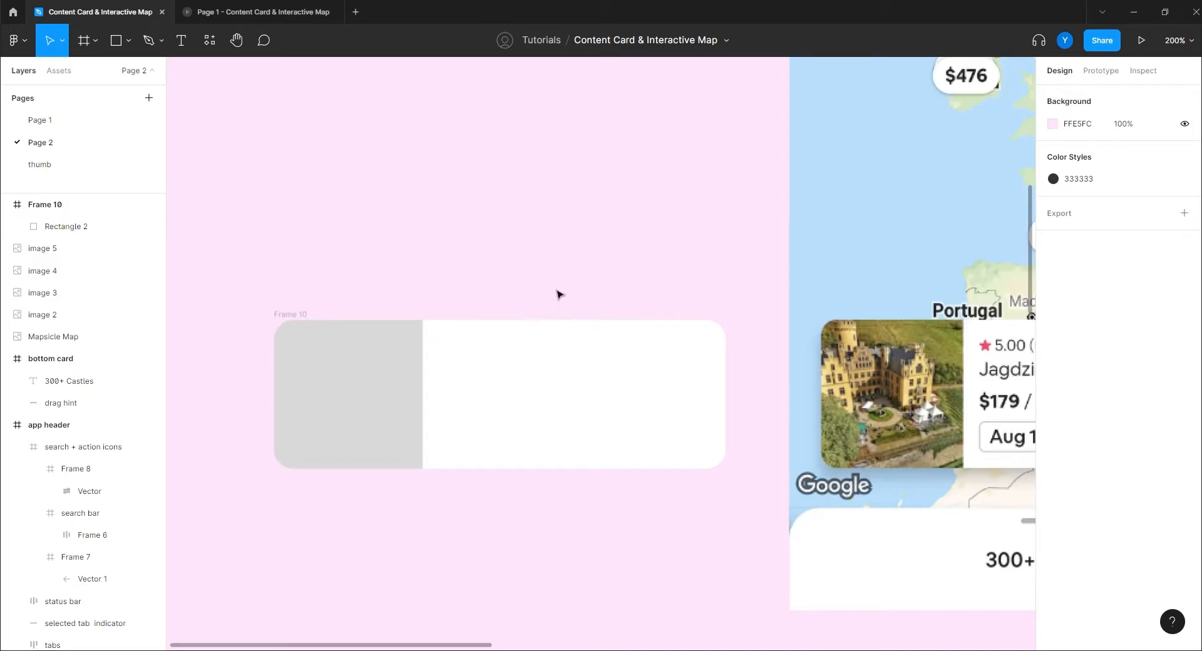
- Add a 13 × 13 star in the reference star's red (E54D66) to the card's upper area, just right of the image placeholder
{"action": "left_click_drag", "start_coordinate": [568, 280], "coordinate": [421, 187]}
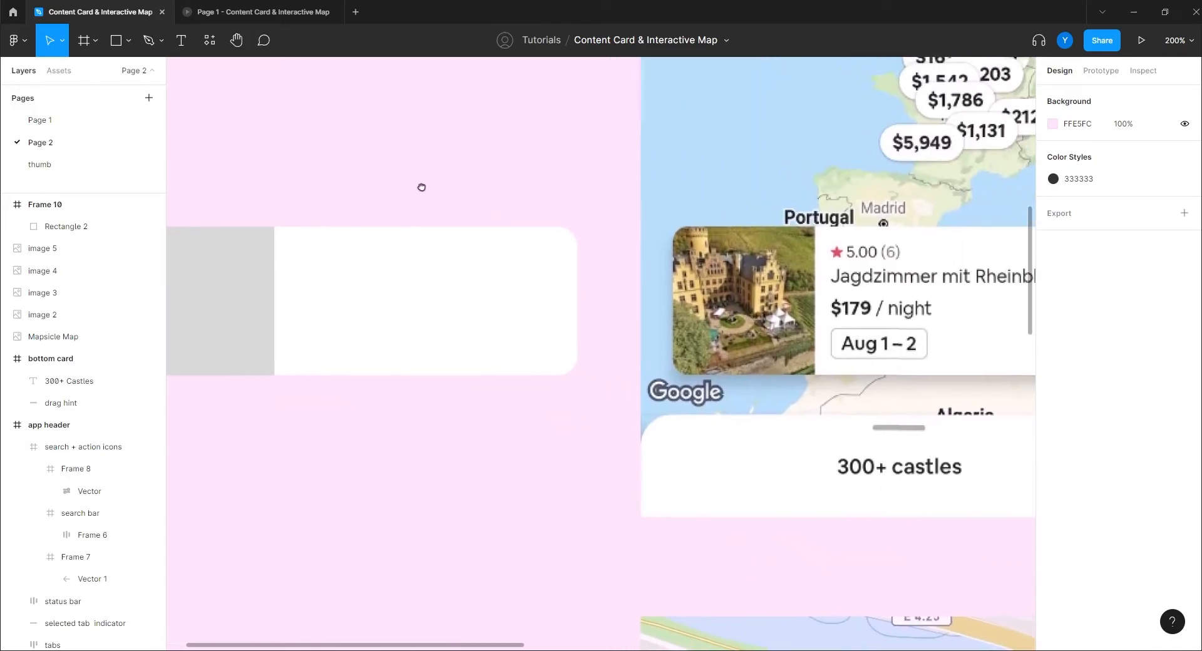
{"action": "scroll", "coordinate": [419, 198], "scroll_direction": "down", "scroll_amount": 1}
{"action": "left_click_drag", "start_coordinate": [486, 278], "coordinate": [579, 411]}
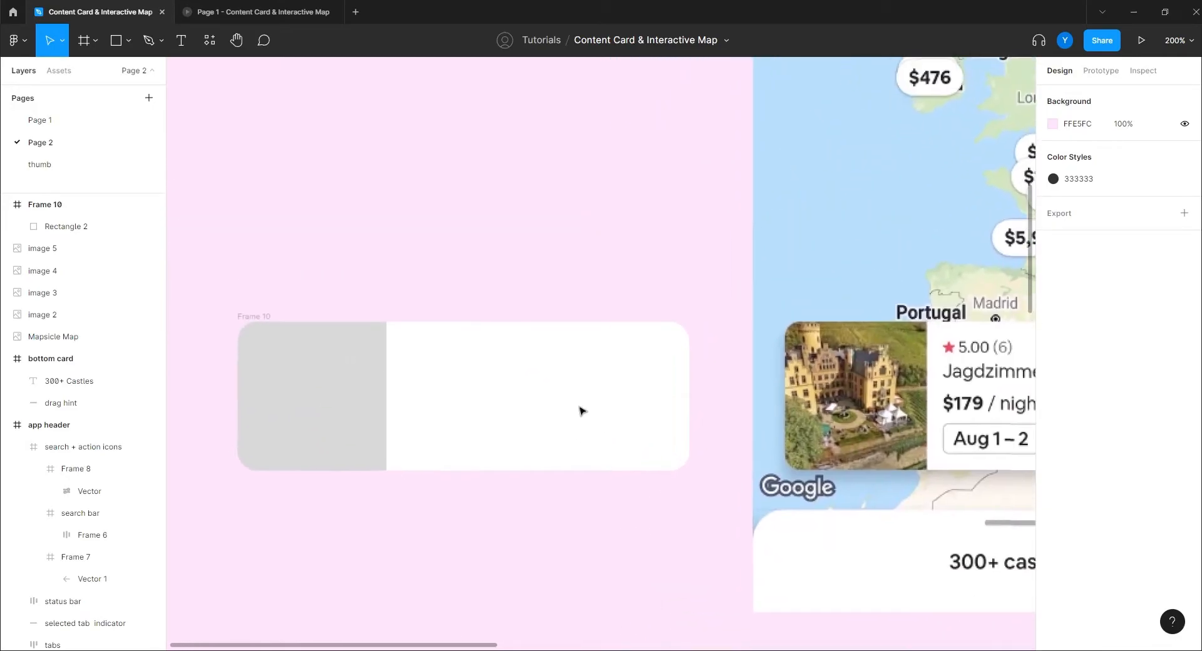
{"action": "left_click", "coordinate": [129, 42]}
{"action": "left_click", "coordinate": [141, 158]}
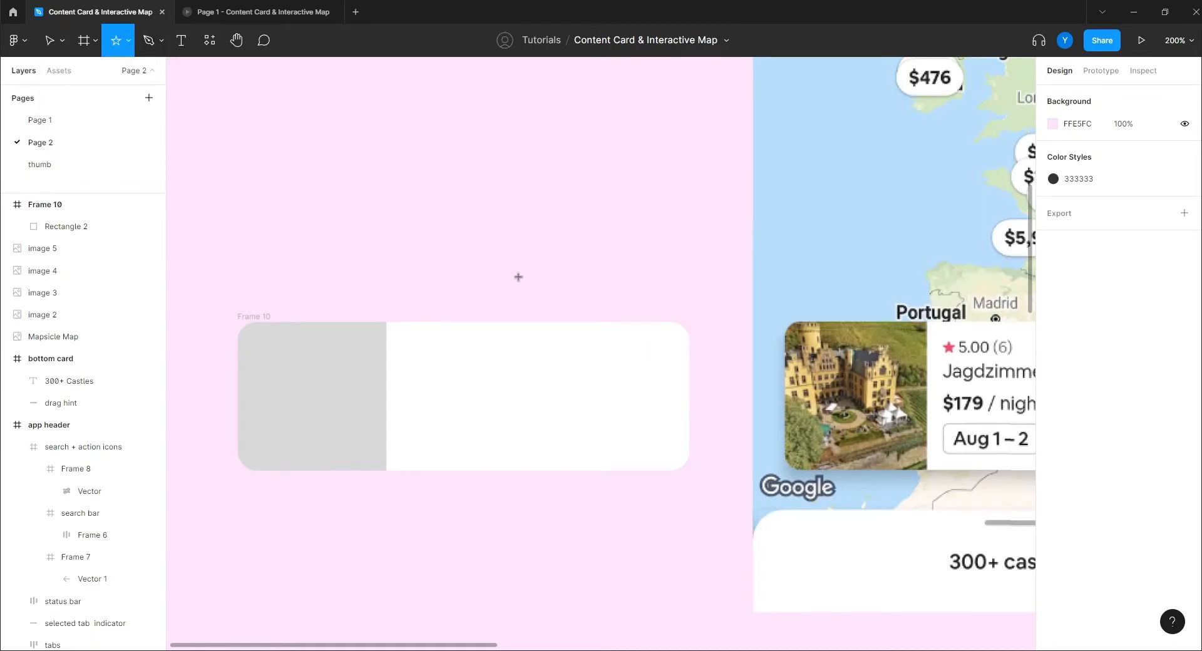
{"action": "left_click_drag", "start_coordinate": [539, 277], "coordinate": [519, 260]}
{"action": "key", "text": "i"}
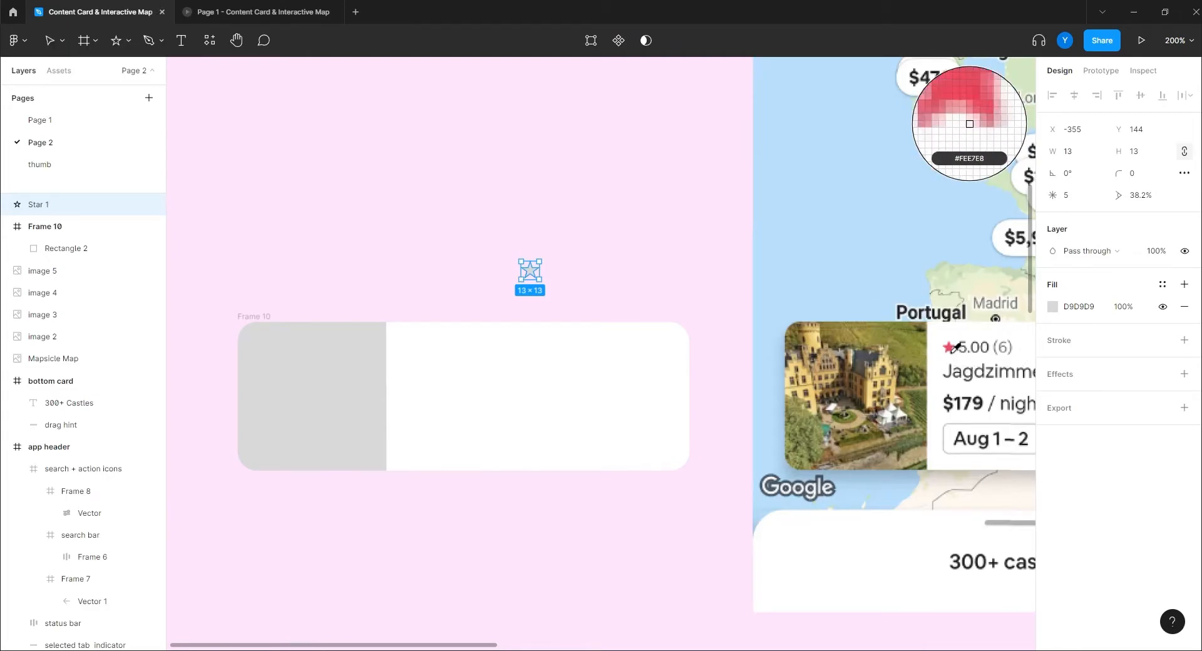
{"action": "left_click", "coordinate": [953, 345]}
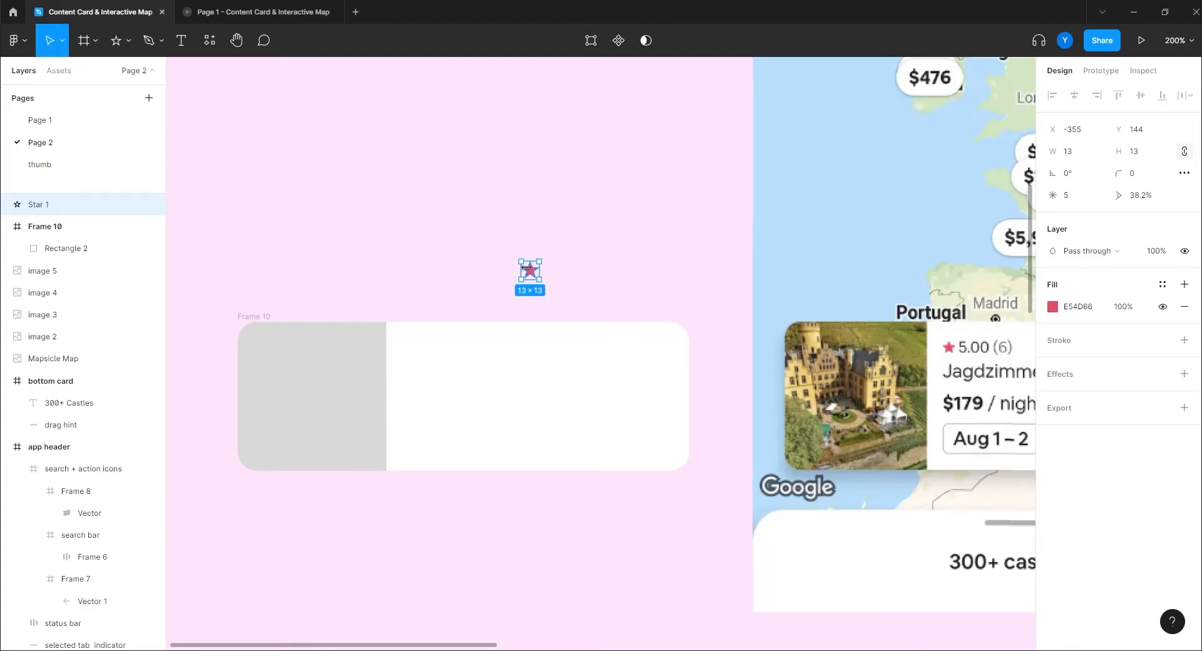
{"action": "left_click_drag", "start_coordinate": [524, 268], "coordinate": [418, 348]}
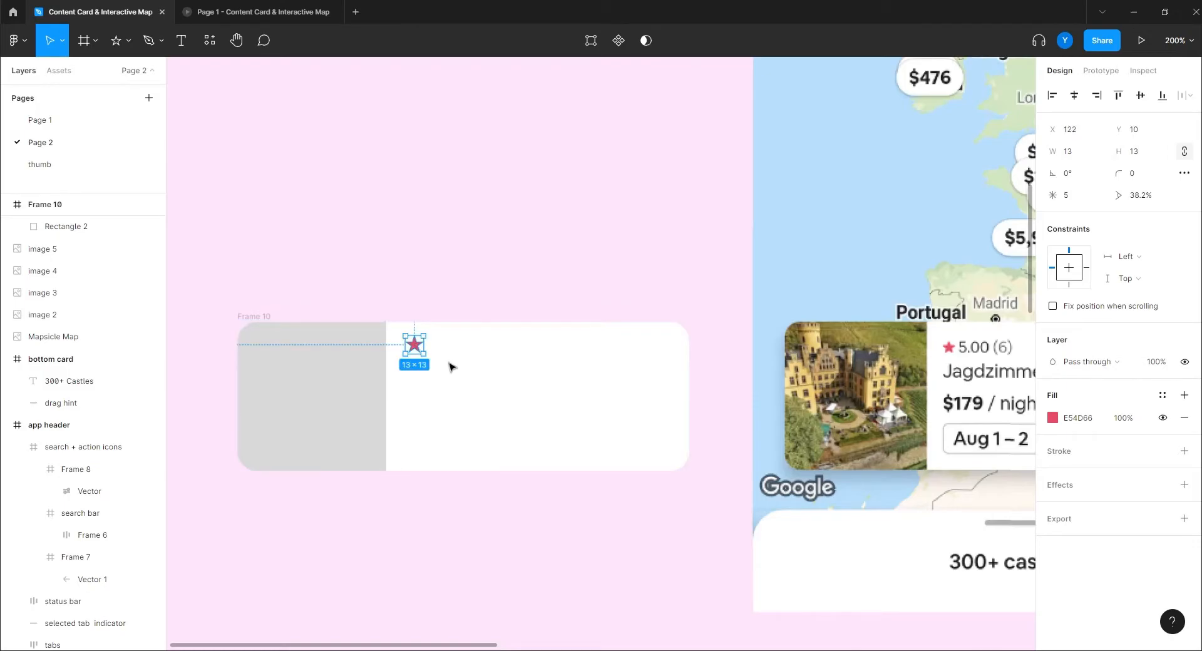
- Add the rating text "5.00" to the card and place it just right of the star
{"action": "left_click", "coordinate": [181, 40]}
{"action": "left_click", "coordinate": [444, 344]}
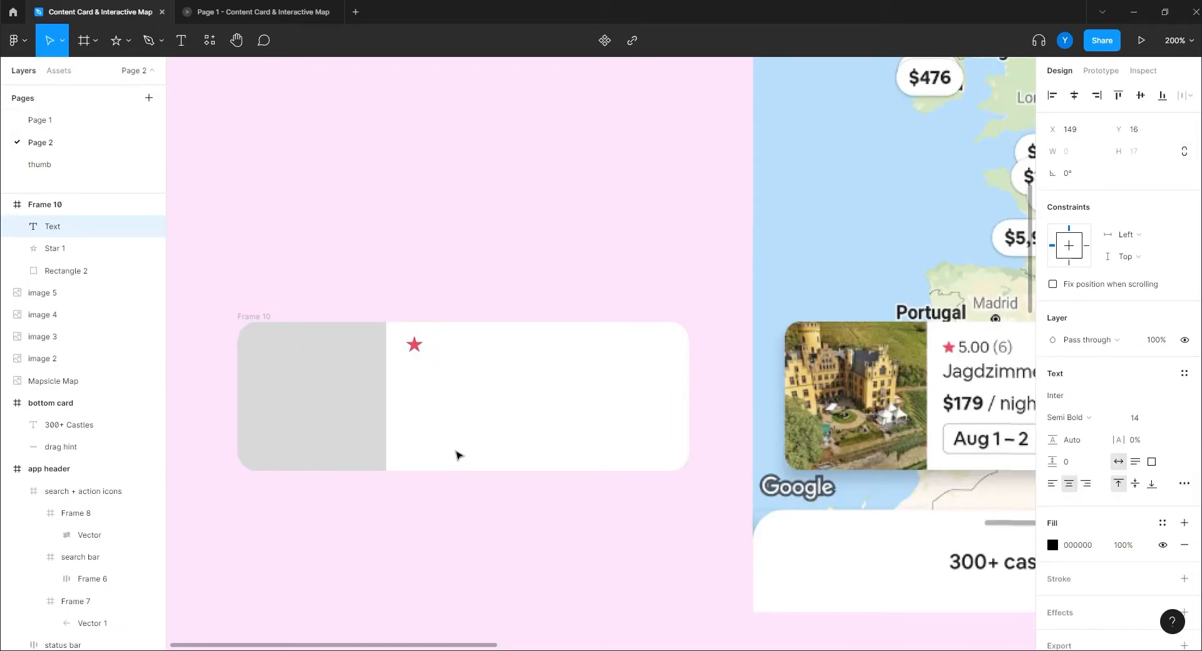
{"action": "type", "text": "5.oo"}
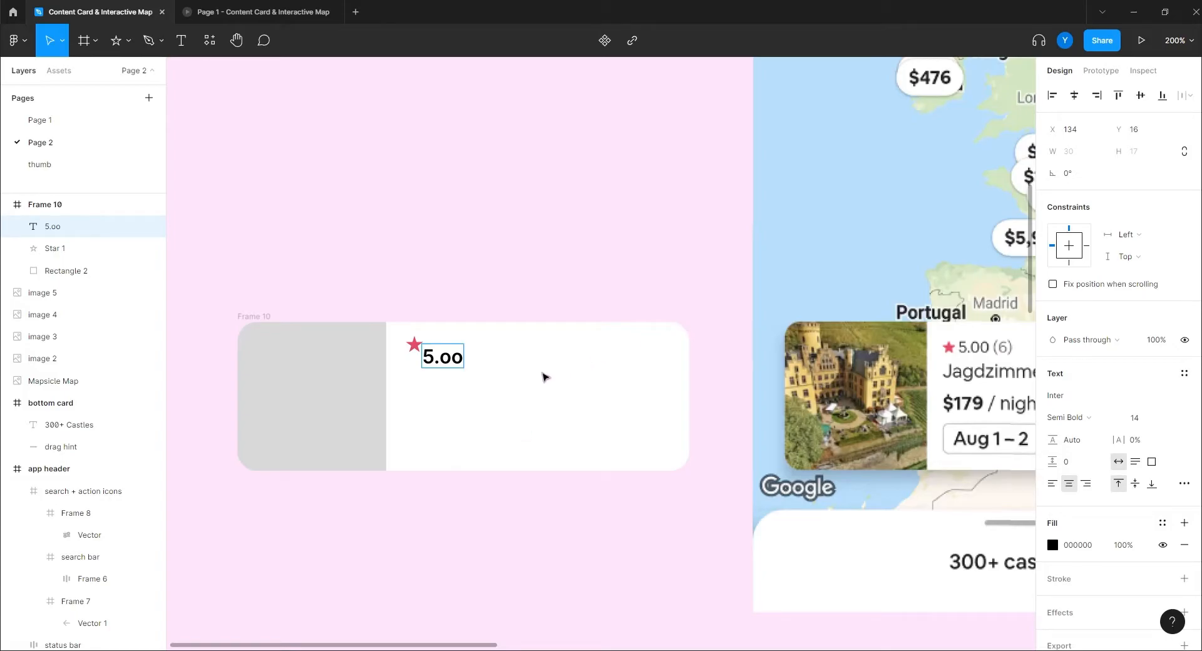
{"action": "key", "text": "BackSpace"}
{"action": "key", "text": "BackSpace"}
{"action": "type", "text": "00"}
{"action": "key", "text": "Escape"}
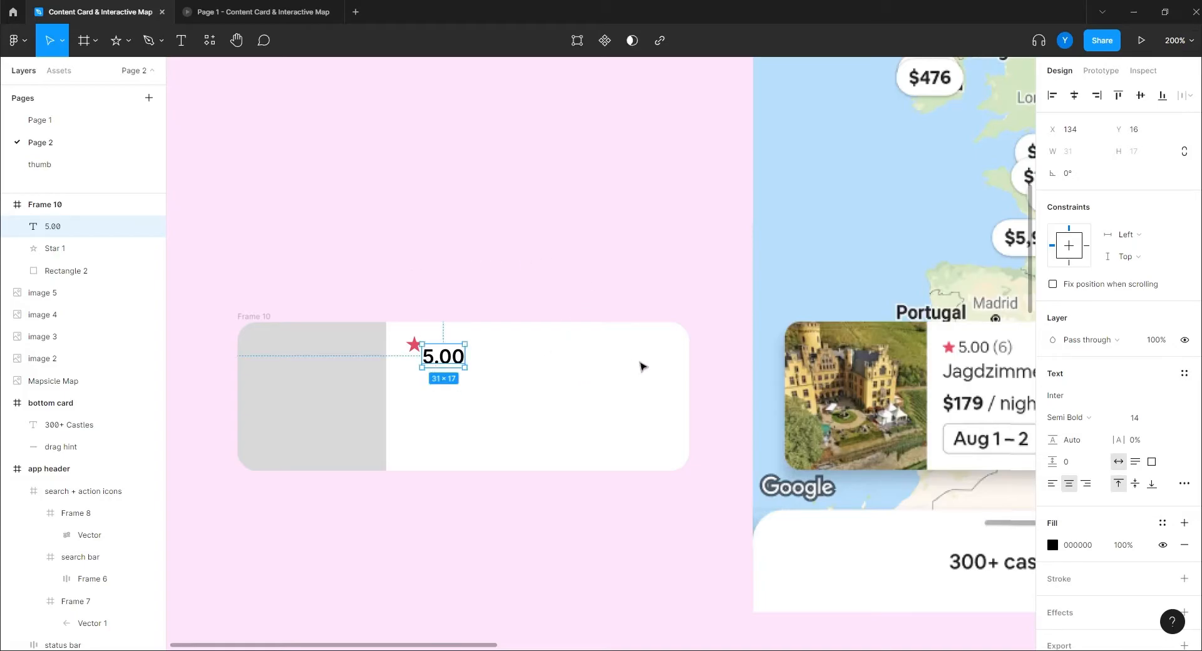
{"action": "left_click_drag", "start_coordinate": [442, 361], "coordinate": [453, 349]}
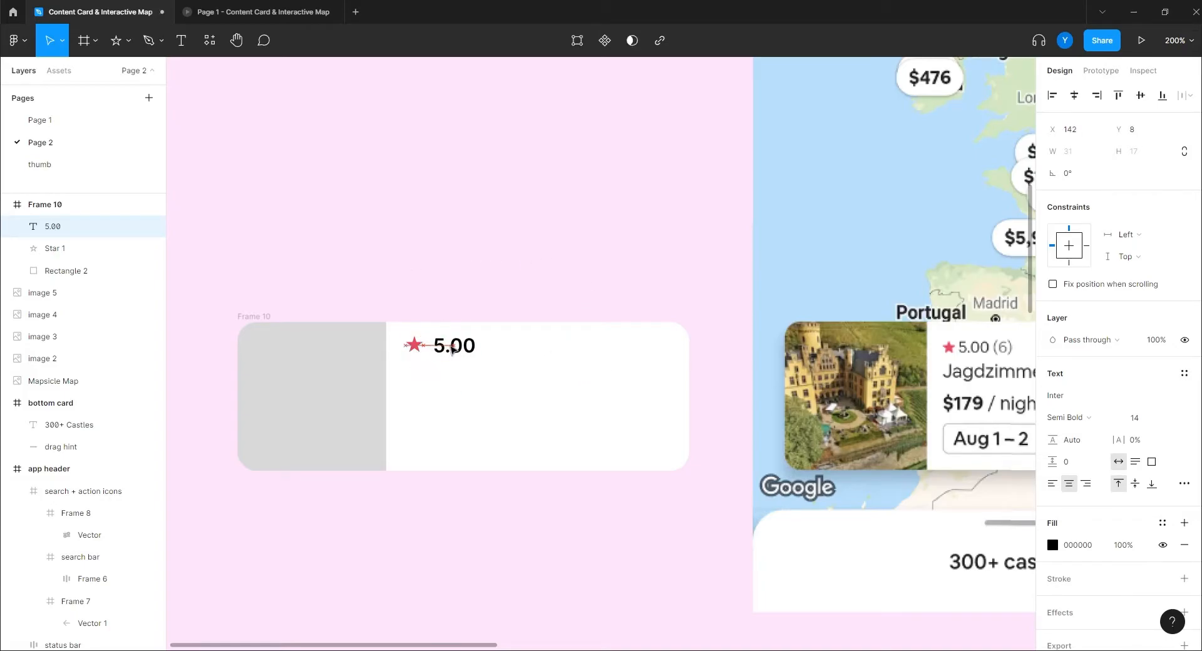
- Set the 5.00 rating text to size 12 and Regular weight, vertically aligned with the star
{"action": "left_click", "coordinate": [1138, 421]}
{"action": "type", "text": "12"}
{"action": "key", "text": "Return"}
{"action": "left_click_drag", "start_coordinate": [452, 348], "coordinate": [449, 349]}
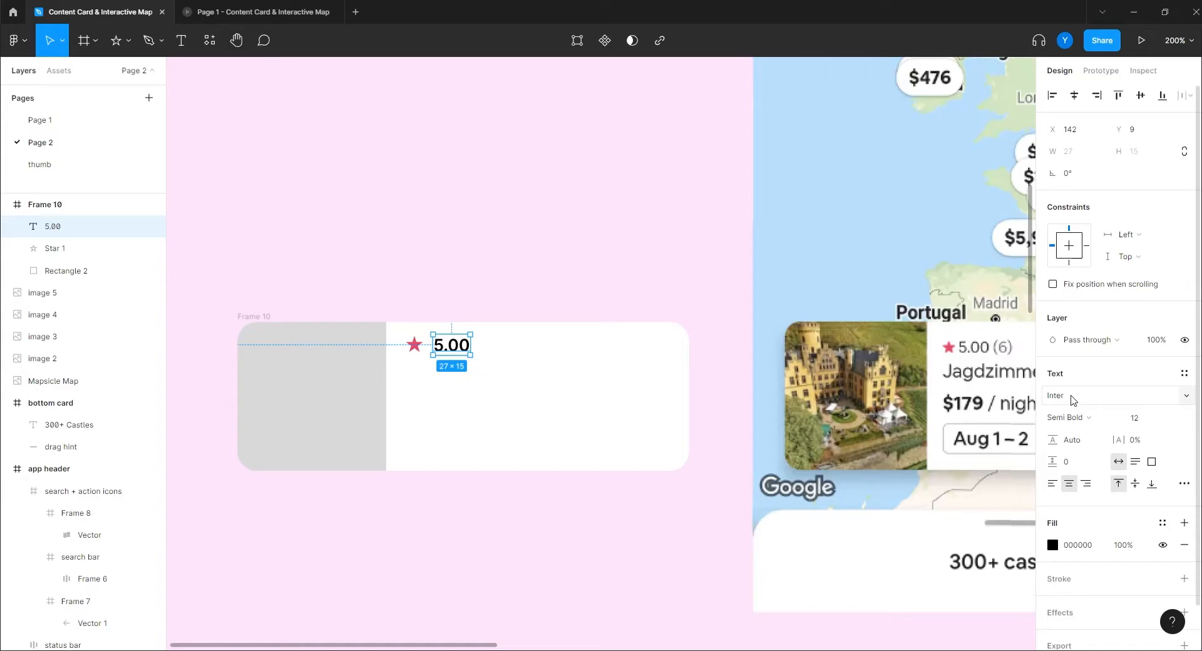
{"action": "left_click", "coordinate": [1068, 417]}
{"action": "left_click", "coordinate": [1089, 360]}
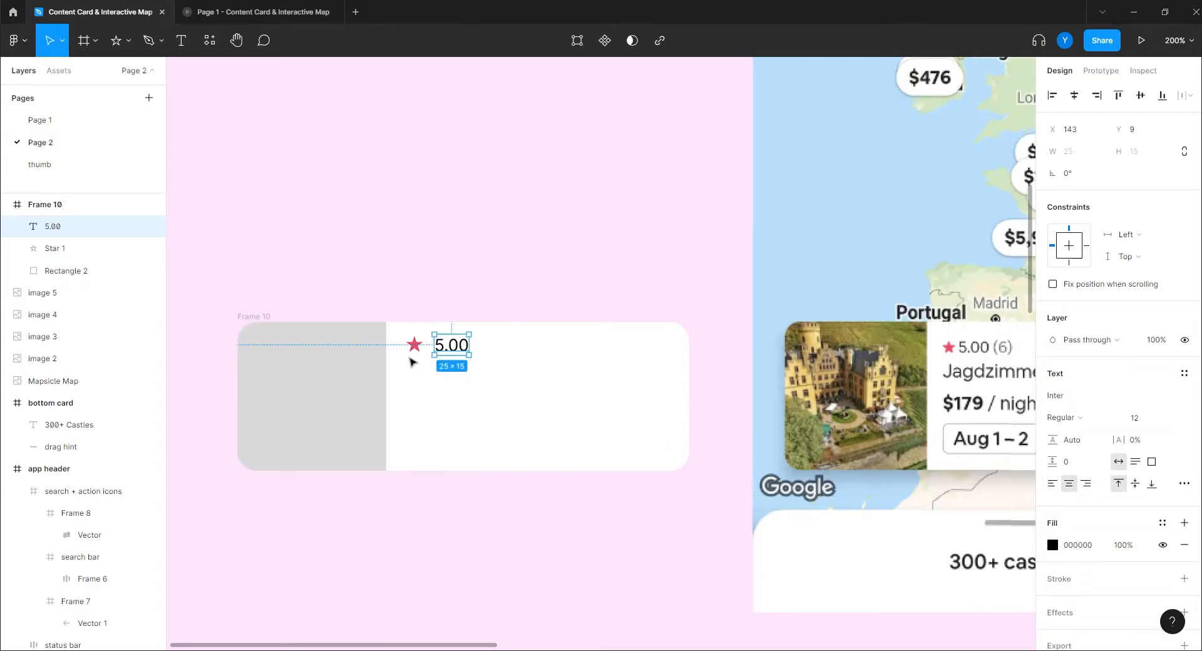
- Duplicate the rating text to its right and change the copy to "(6)"
{"action": "left_click_drag", "start_coordinate": [449, 350], "coordinate": [503, 349]}
{"action": "double_click", "coordinate": [503, 350]}
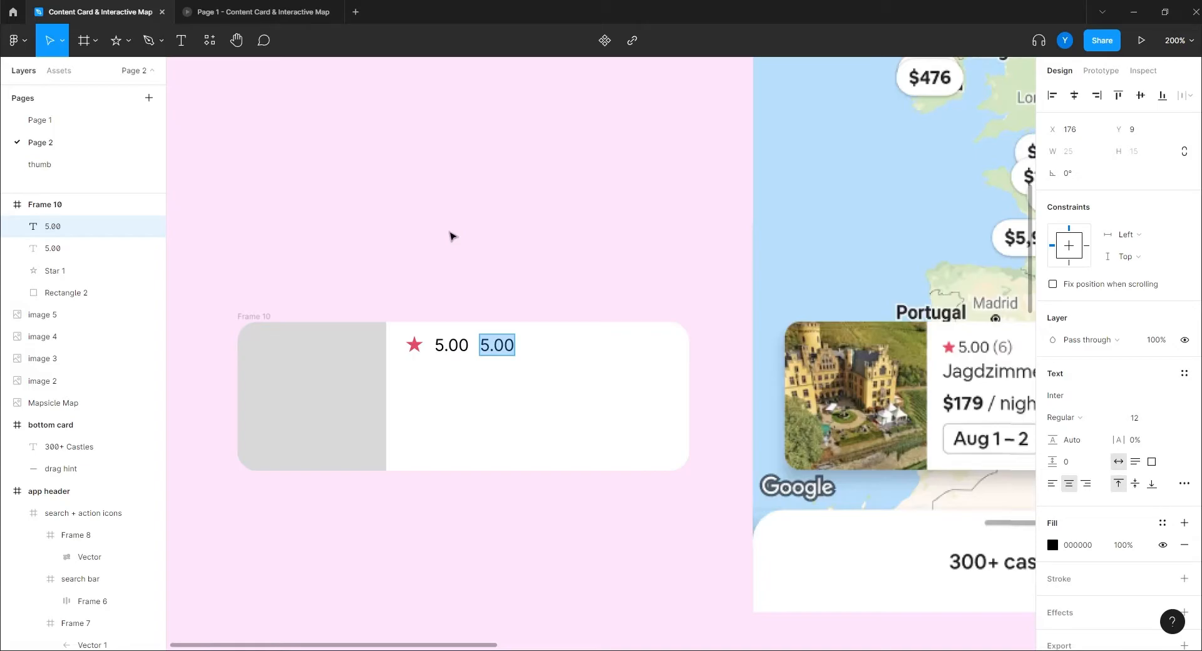
{"action": "type", "text": "(6)"}
{"action": "key", "text": "Escape"}
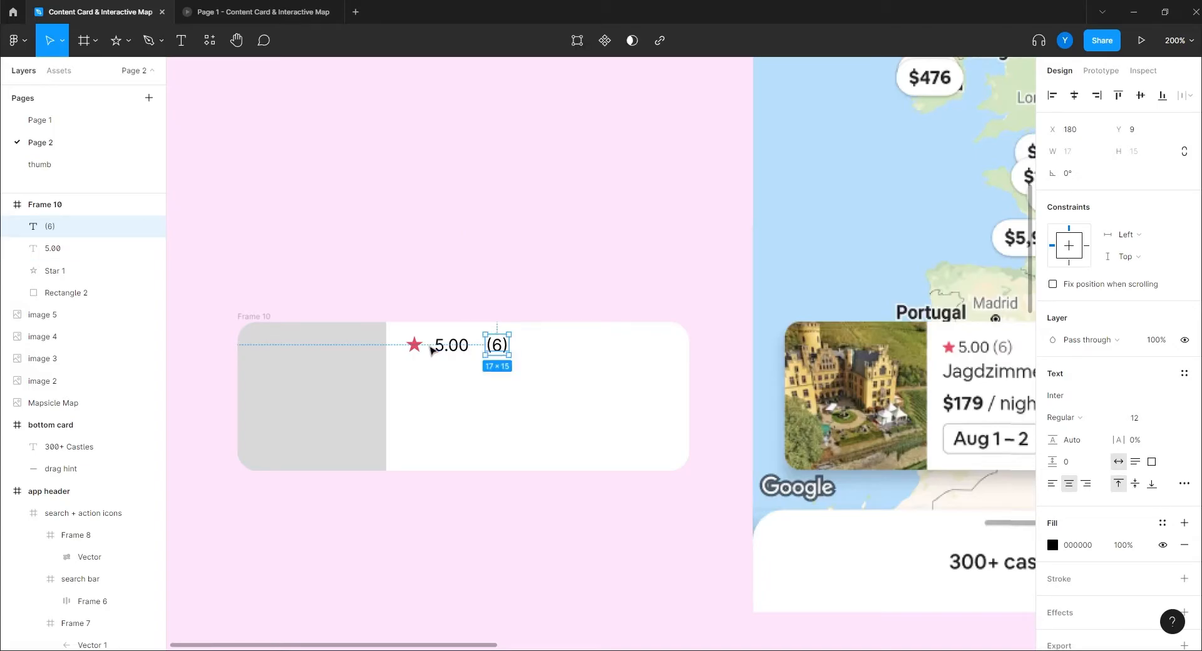
- Combine the star, the 5.00 rating and the (6) count into one auto layout row
{"action": "left_click", "coordinate": [451, 345], "text": "shift"}
{"action": "left_click", "coordinate": [415, 344], "text": "shift"}
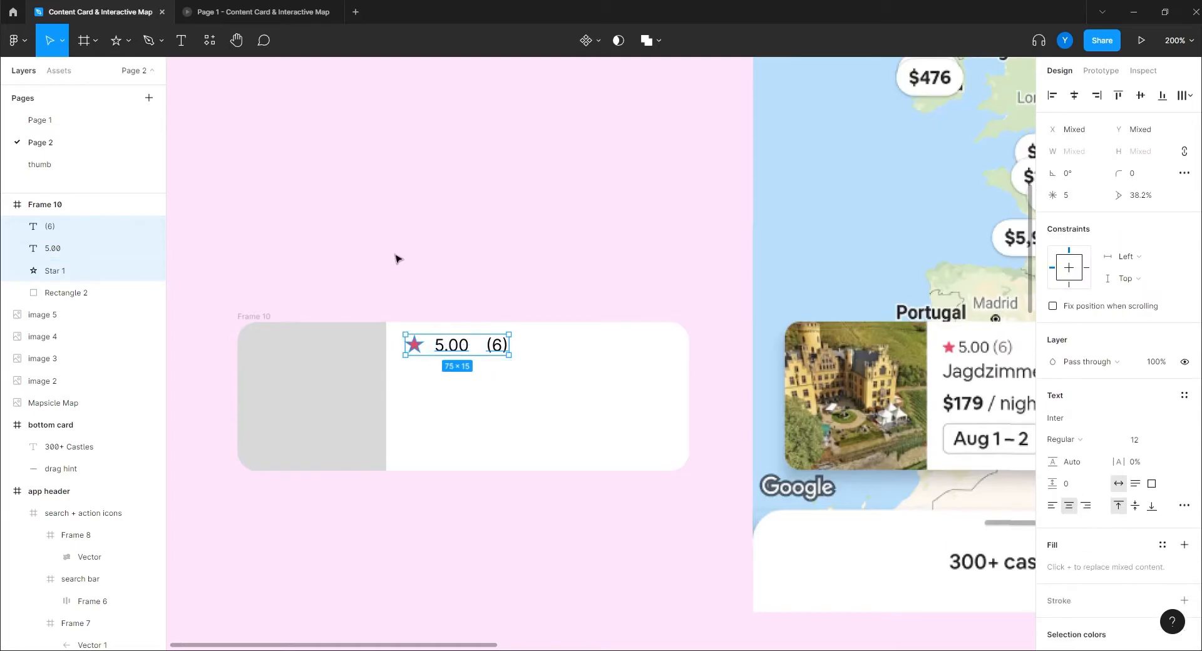
{"action": "right_click", "coordinate": [443, 350]}
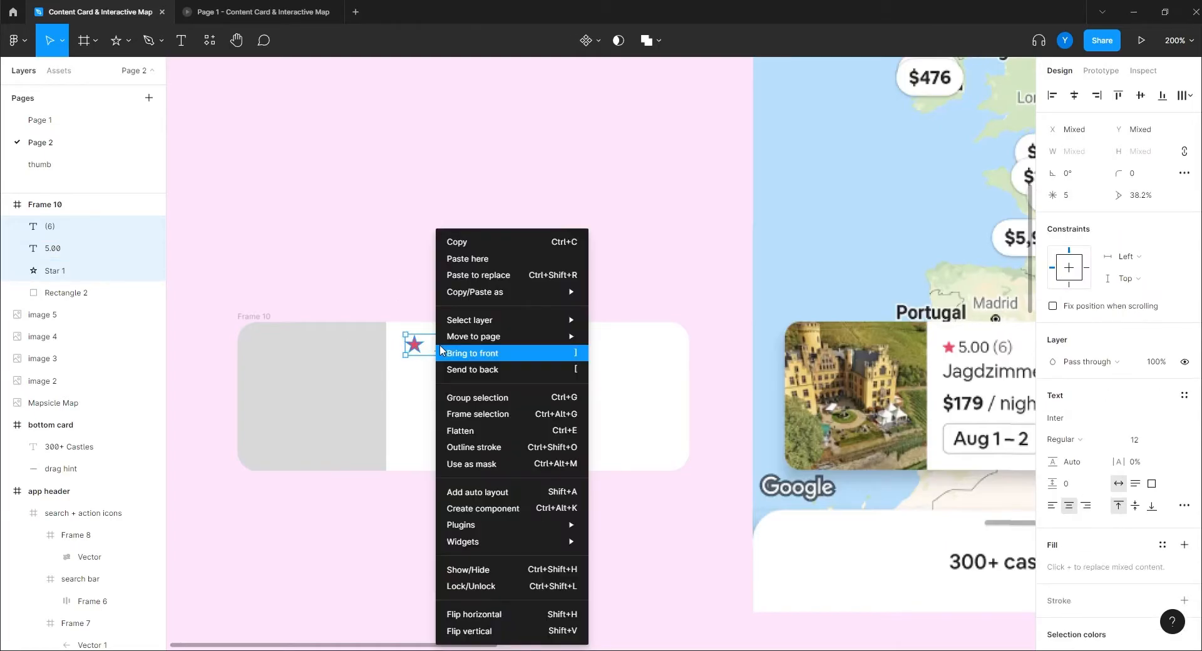
{"action": "left_click", "coordinate": [463, 493]}
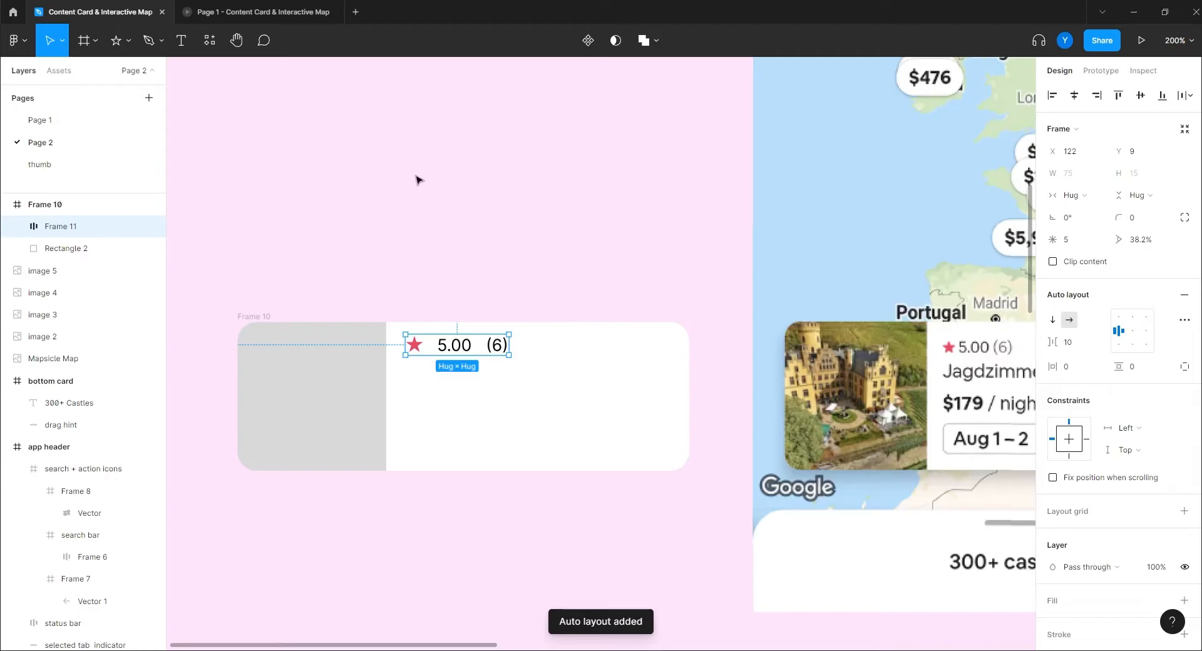
- Set the spacing between items in the rating row's auto layout to 3
{"action": "left_click", "coordinate": [1078, 343]}
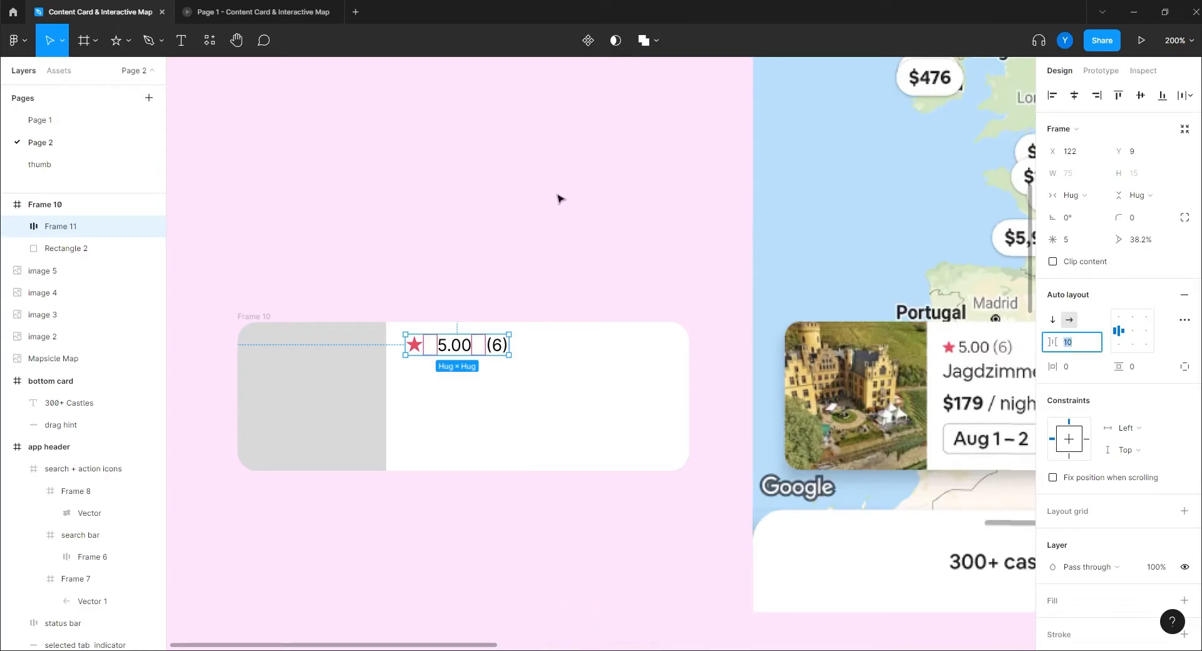
{"action": "key", "text": "Down"}
{"action": "key", "text": "Down"}
{"action": "key", "text": "Down"}
{"action": "key", "text": "Down"}
{"action": "key", "text": "Down"}
{"action": "key", "text": "Down"}
{"action": "key", "text": "Down"}
{"action": "key", "text": "Down"}
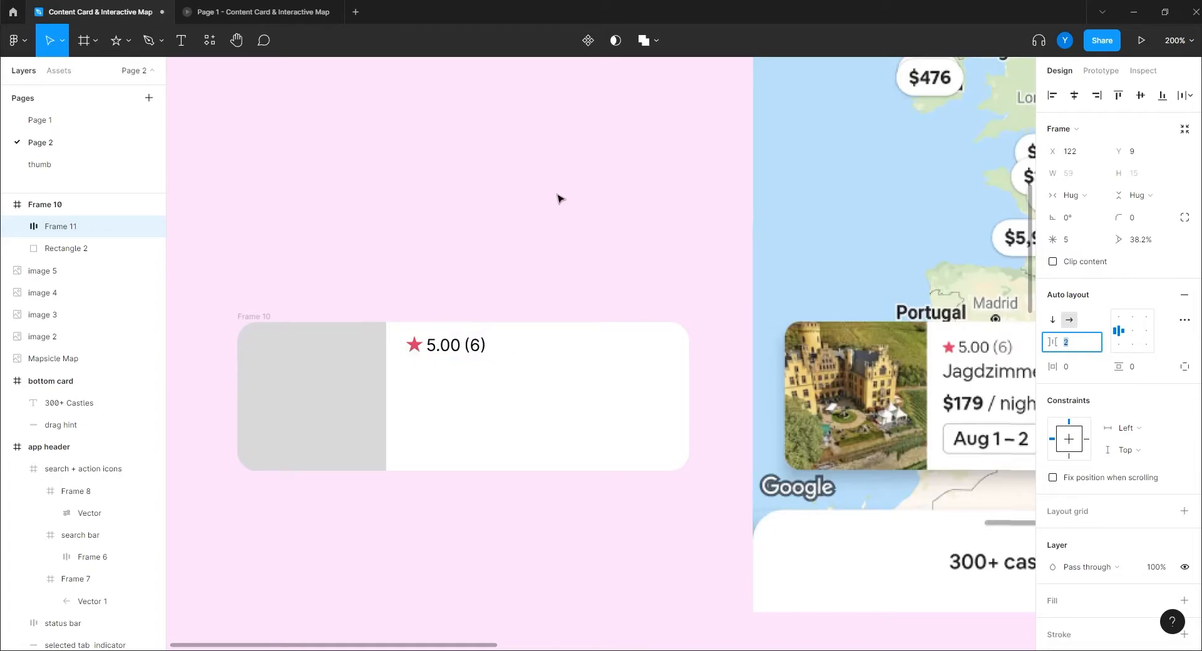
{"action": "key", "text": "Up"}
{"action": "left_click", "coordinate": [520, 282]}
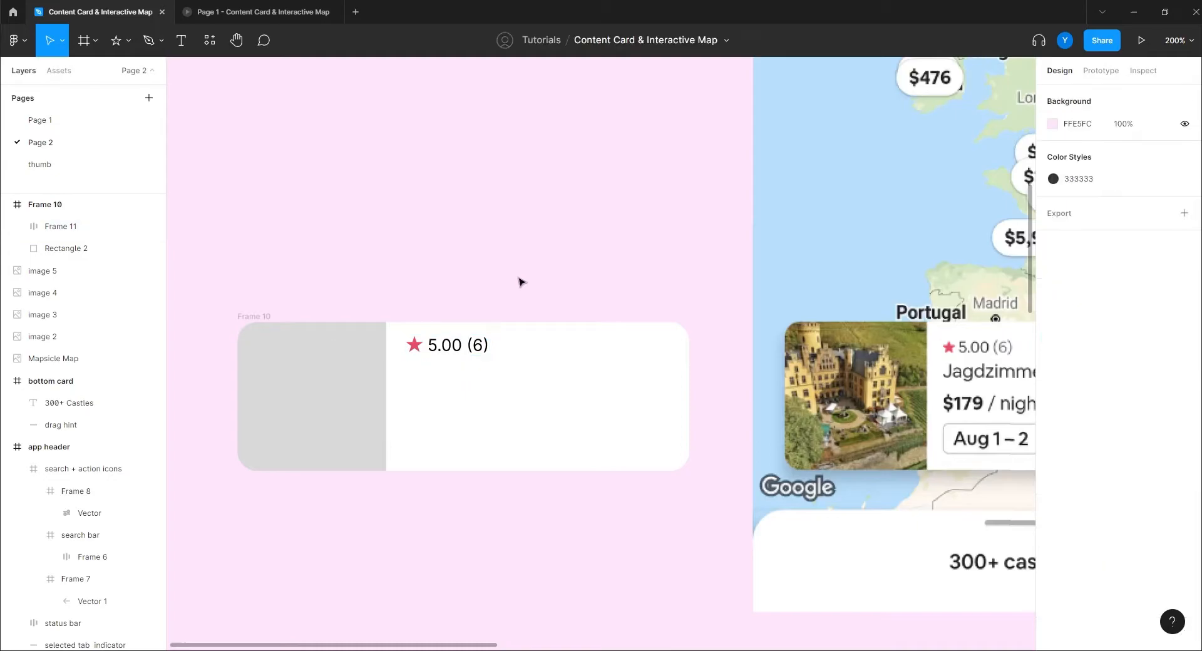
- Rename the rating row's auto layout frame as "rating & reviews"
{"action": "left_click", "coordinate": [431, 353]}
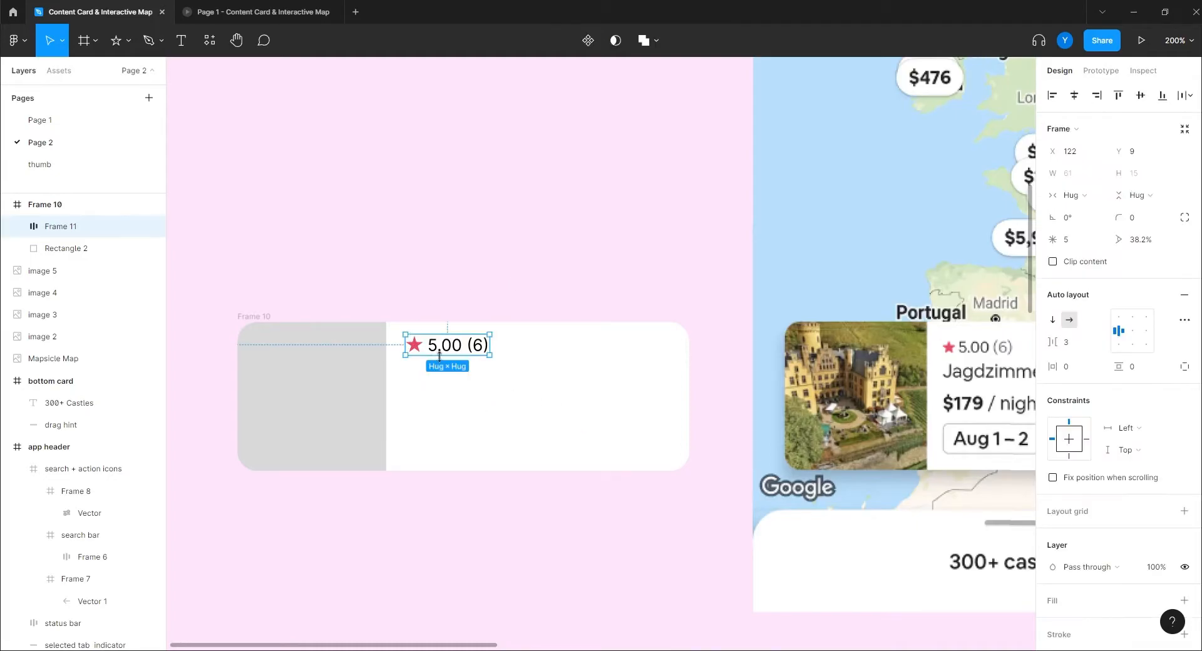
{"action": "double_click", "coordinate": [57, 227]}
{"action": "type", "text": "rating & reviews"}
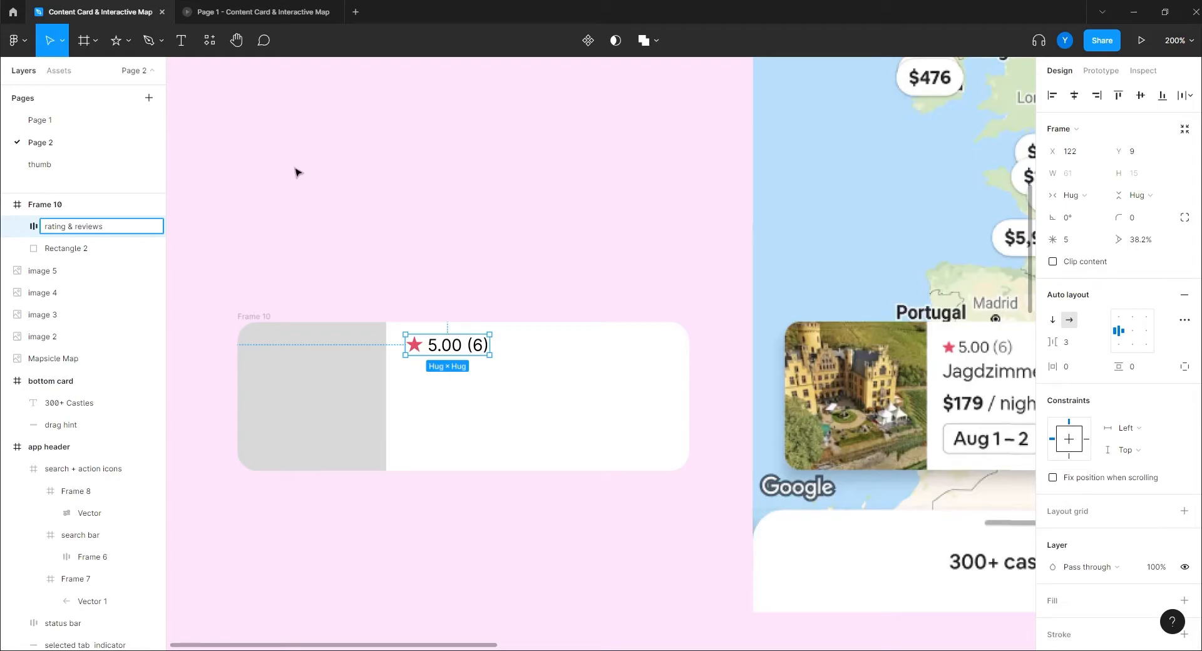
{"action": "left_click", "coordinate": [352, 175]}
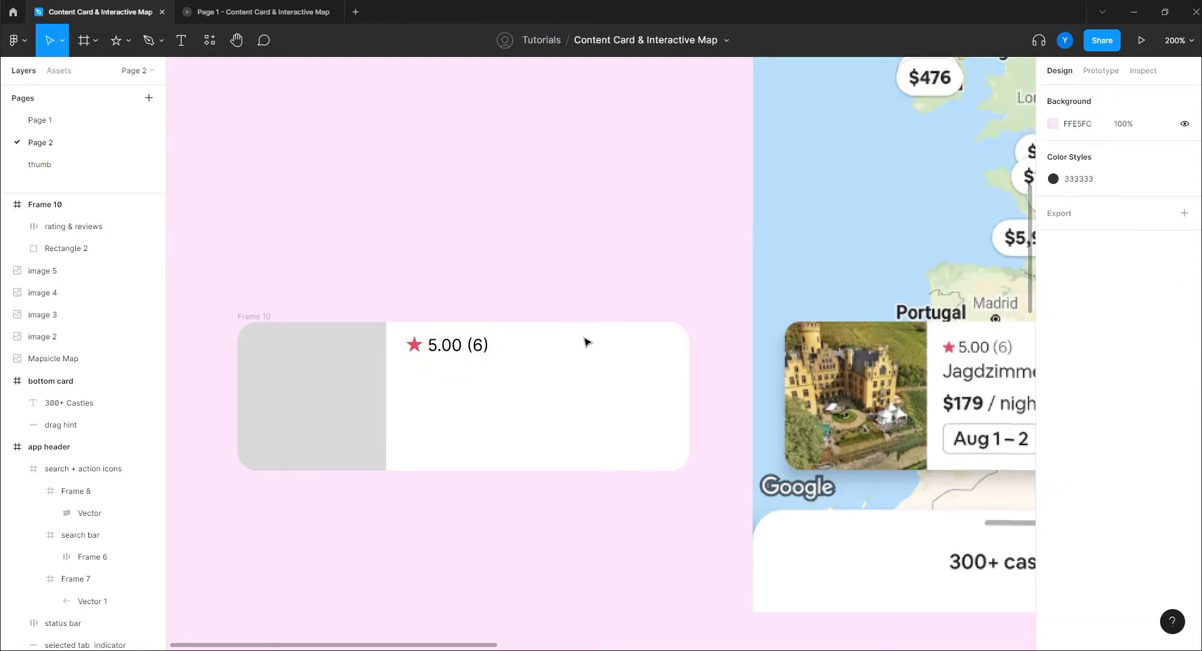
- Add the text "Some place name" to the card below the rating row
{"action": "left_click_drag", "start_coordinate": [546, 409], "coordinate": [488, 389]}
{"action": "scroll", "coordinate": [489, 389], "scroll_direction": "left", "scroll_amount": 5}
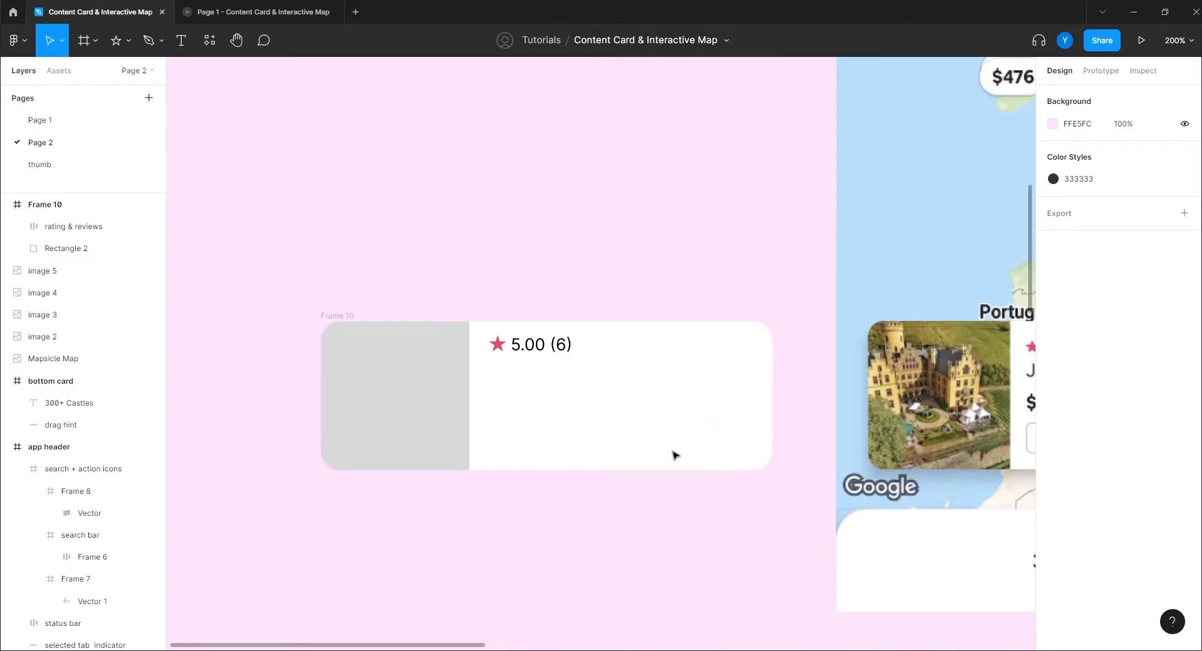
{"action": "left_click_drag", "start_coordinate": [664, 436], "coordinate": [430, 342]}
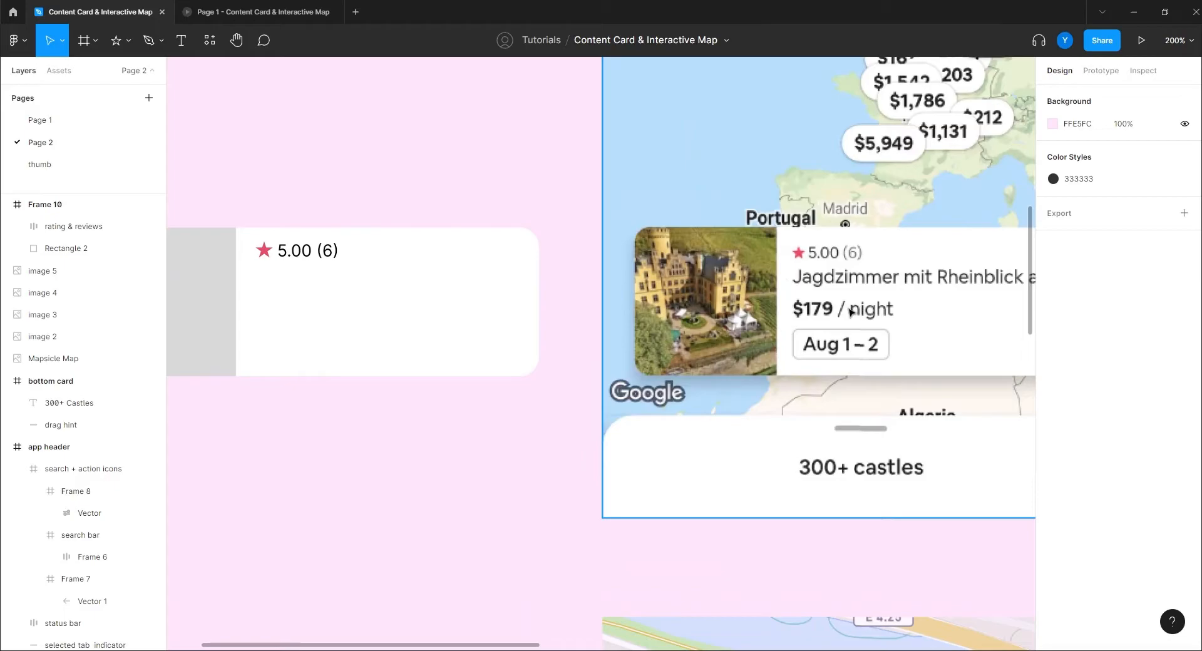
{"action": "left_click_drag", "start_coordinate": [480, 320], "coordinate": [587, 334]}
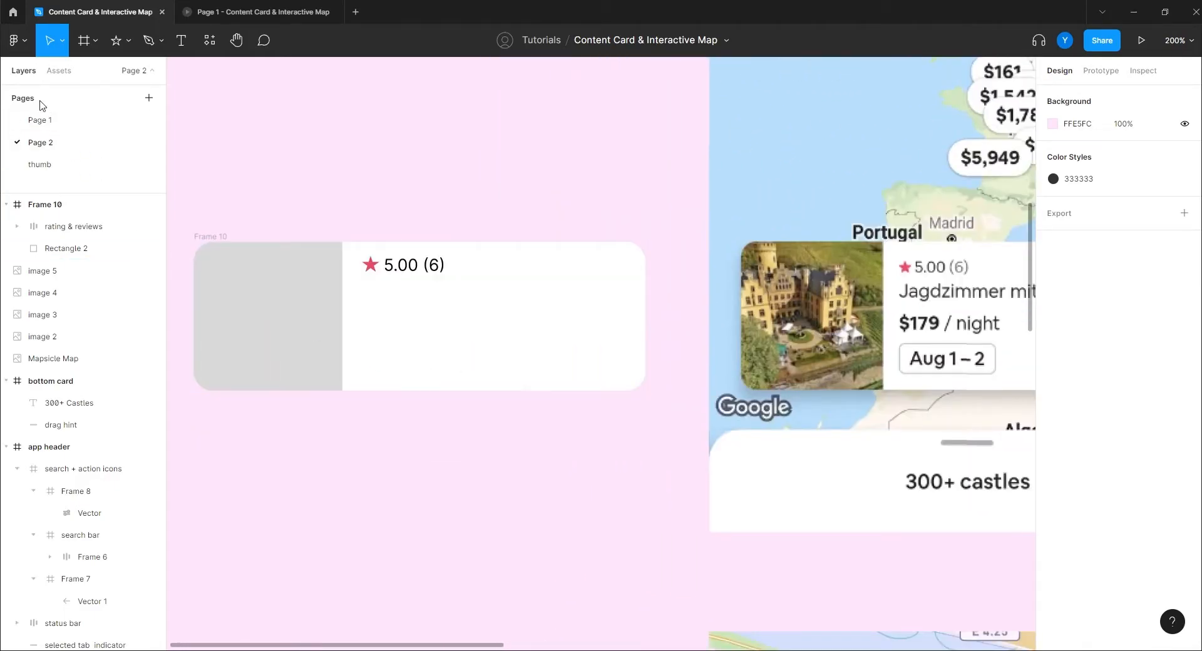
{"action": "left_click", "coordinate": [181, 40]}
{"action": "left_click", "coordinate": [379, 312]}
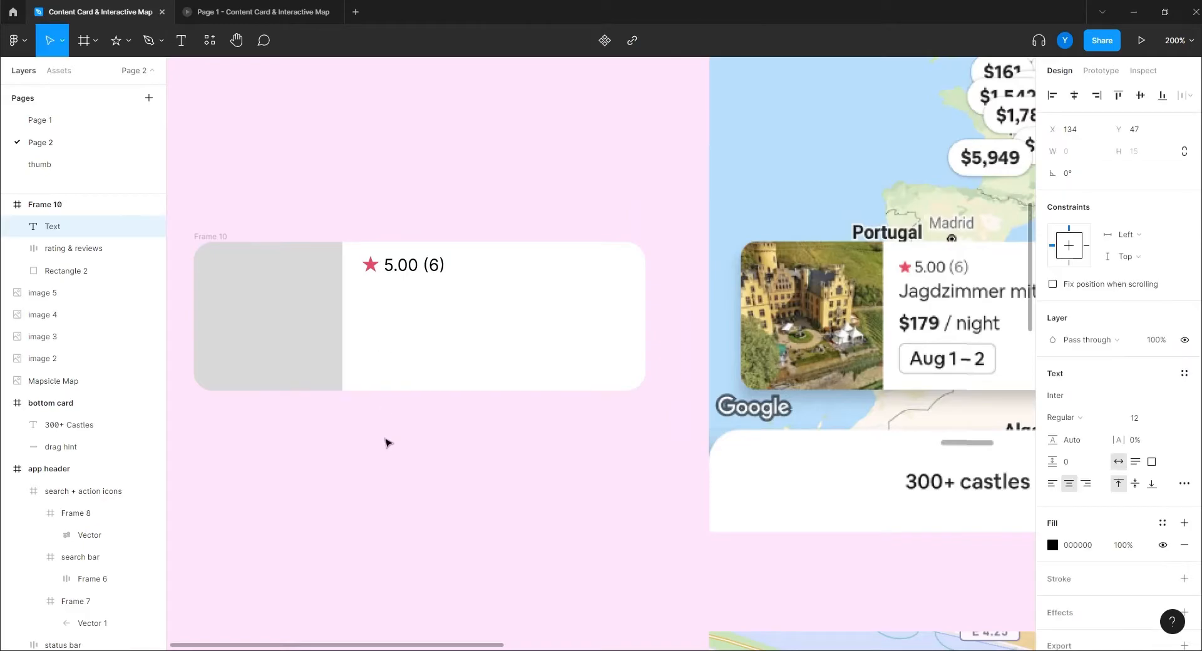
{"action": "type", "text": "Some pla"}
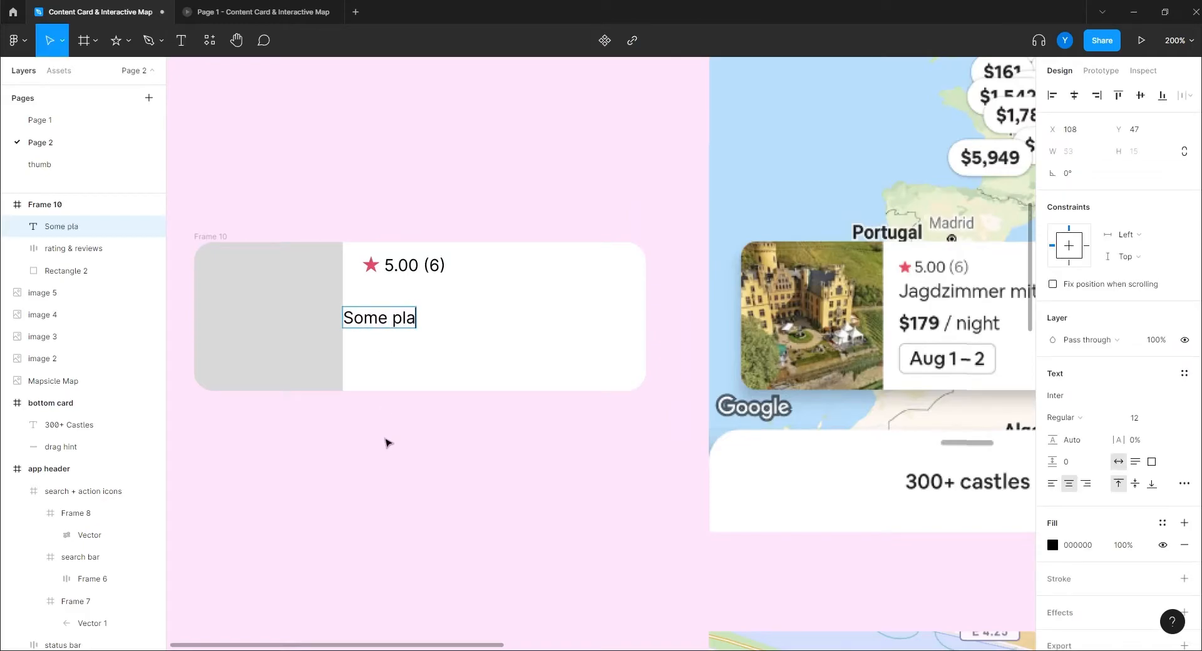
{"action": "type", "text": "ce name"}
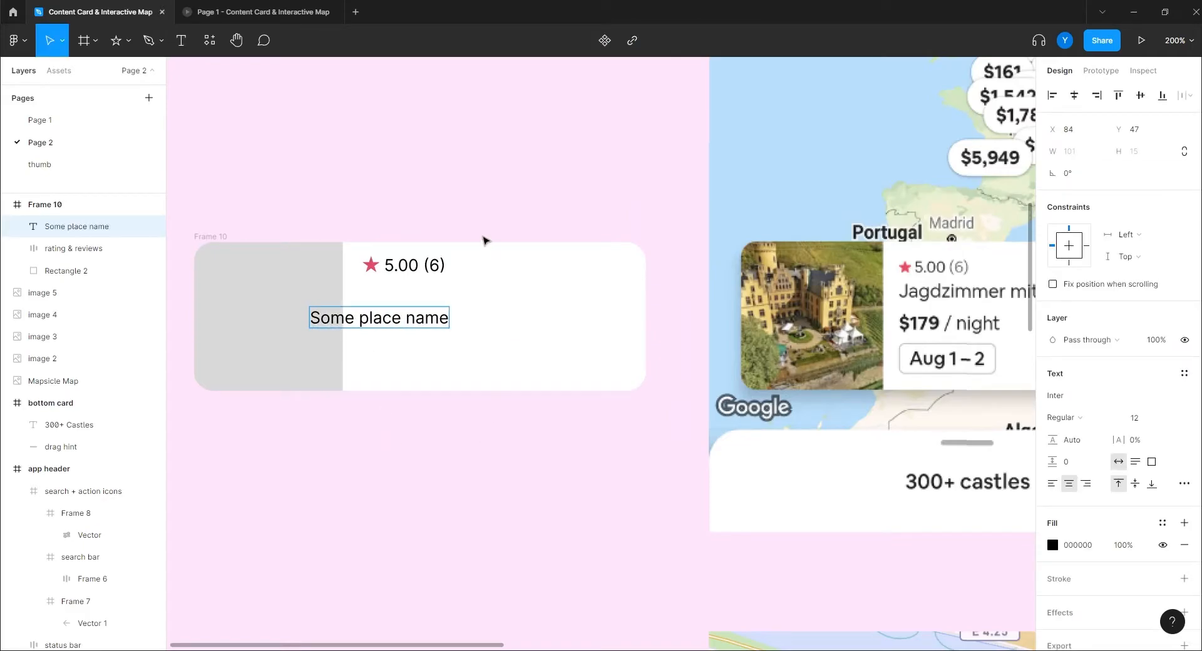
{"action": "key", "text": "Escape"}
- Left-align the place name text and position it under the rating row at X 124, Y 33
{"action": "left_click_drag", "start_coordinate": [398, 322], "coordinate": [473, 311]}
{"action": "key", "text": "ctrl+alt+l"}
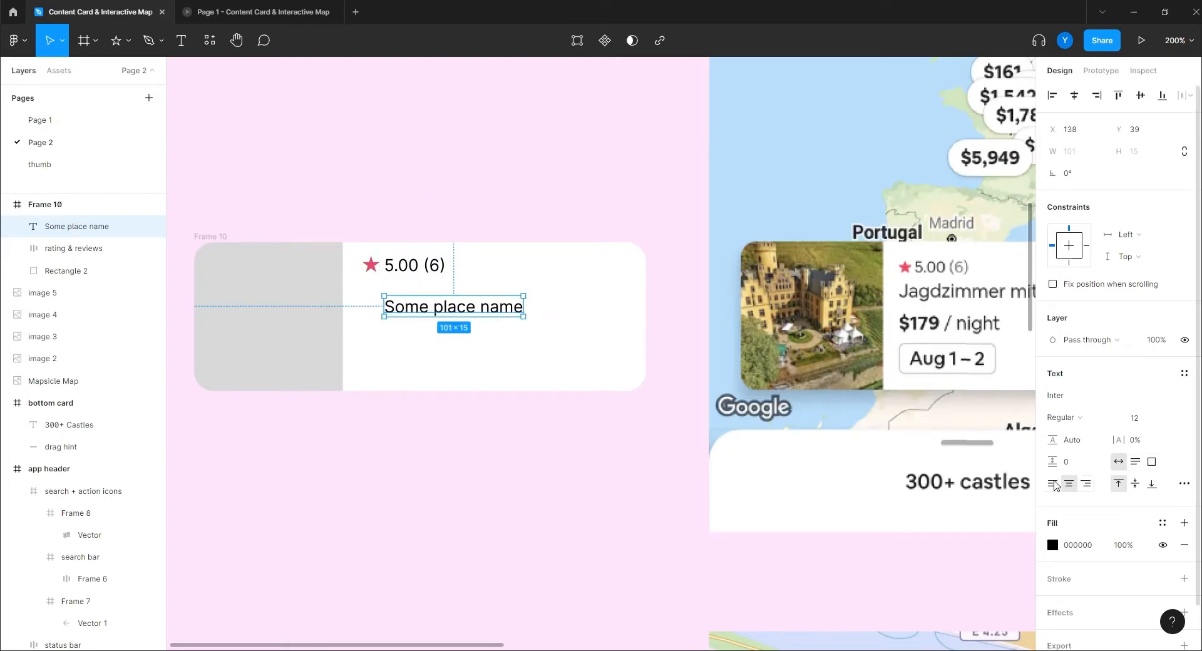
{"action": "scroll", "coordinate": [703, 443], "scroll_direction": "up", "scroll_amount": 3}
{"action": "left_click_drag", "start_coordinate": [412, 404], "coordinate": [392, 396]}
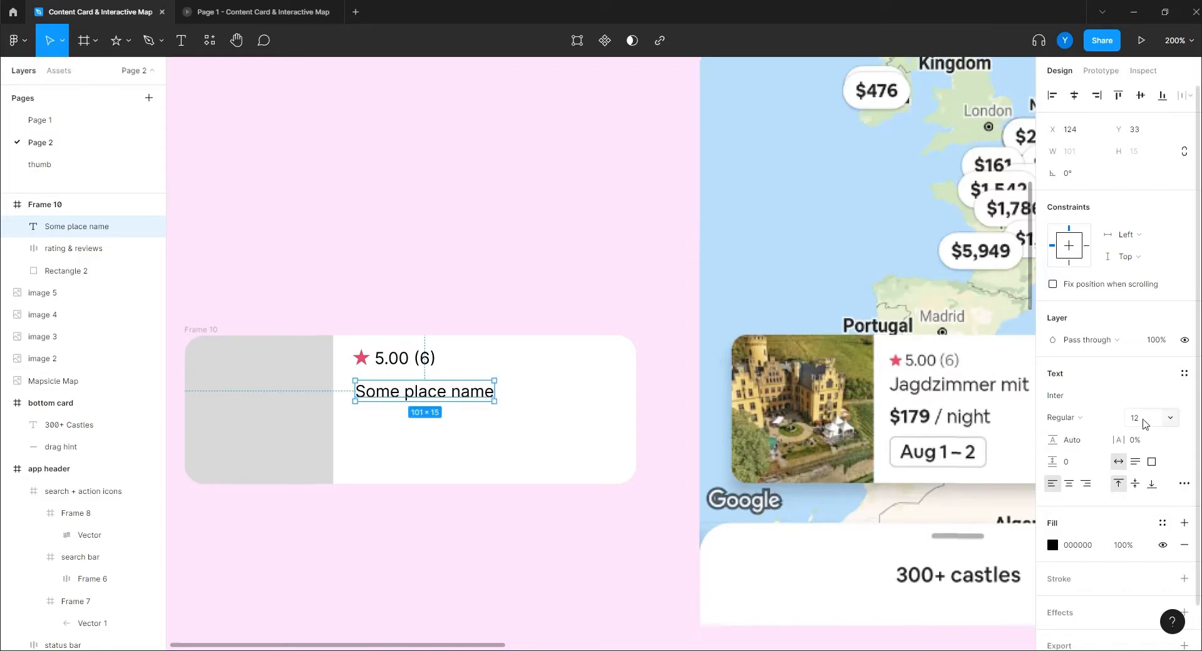
- Set the place name text's font size to 14
{"action": "left_click", "coordinate": [1143, 418]}
{"action": "type", "text": "14"}
{"action": "key", "text": "Return"}
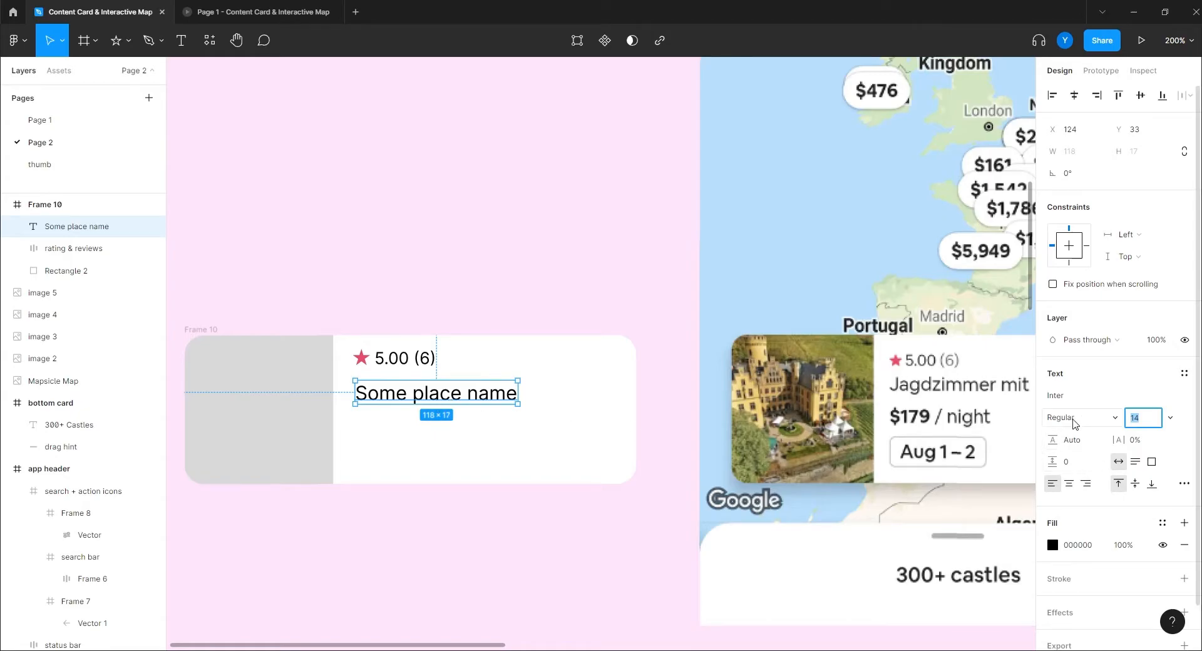
- Try the Medium weight on the place name text and revert it to Regular
{"action": "left_click", "coordinate": [1065, 418]}
{"action": "left_click", "coordinate": [1074, 377]}
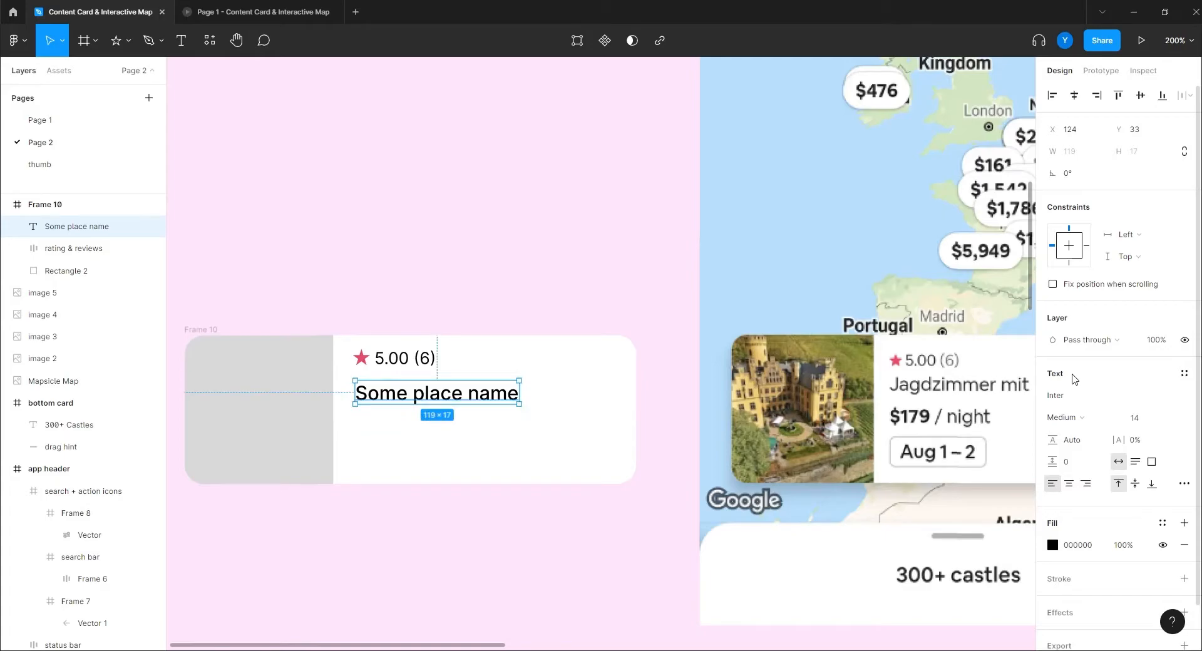
{"action": "key", "text": "ctrl+z"}
{"action": "key", "text": "ctrl+z"}
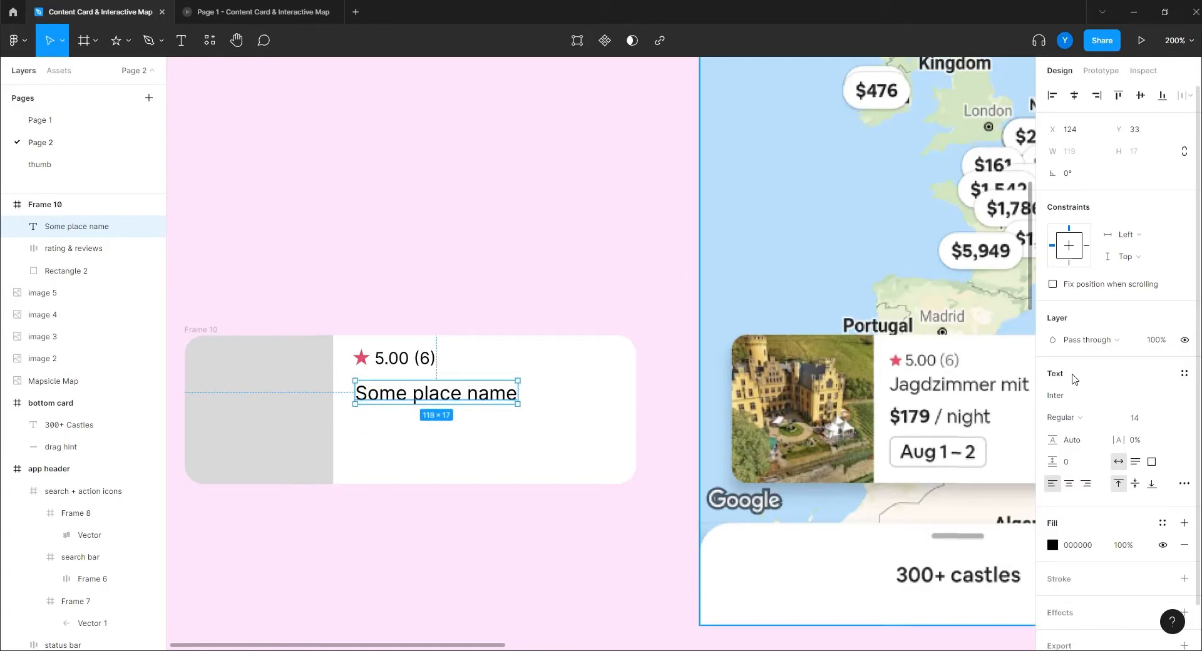
{"action": "key", "text": "ctrl+shift+z"}
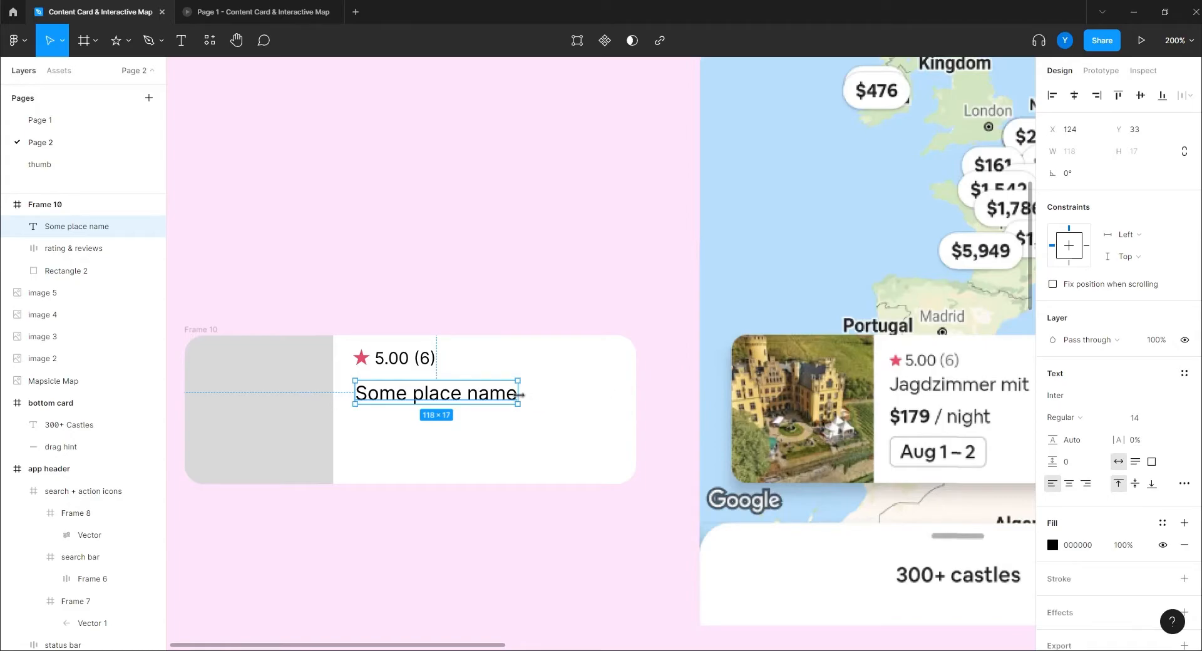
- Widen the place name text box to 190 and set its resizing to truncate overflowing text
{"action": "left_click_drag", "start_coordinate": [520, 394], "coordinate": [618, 394]}
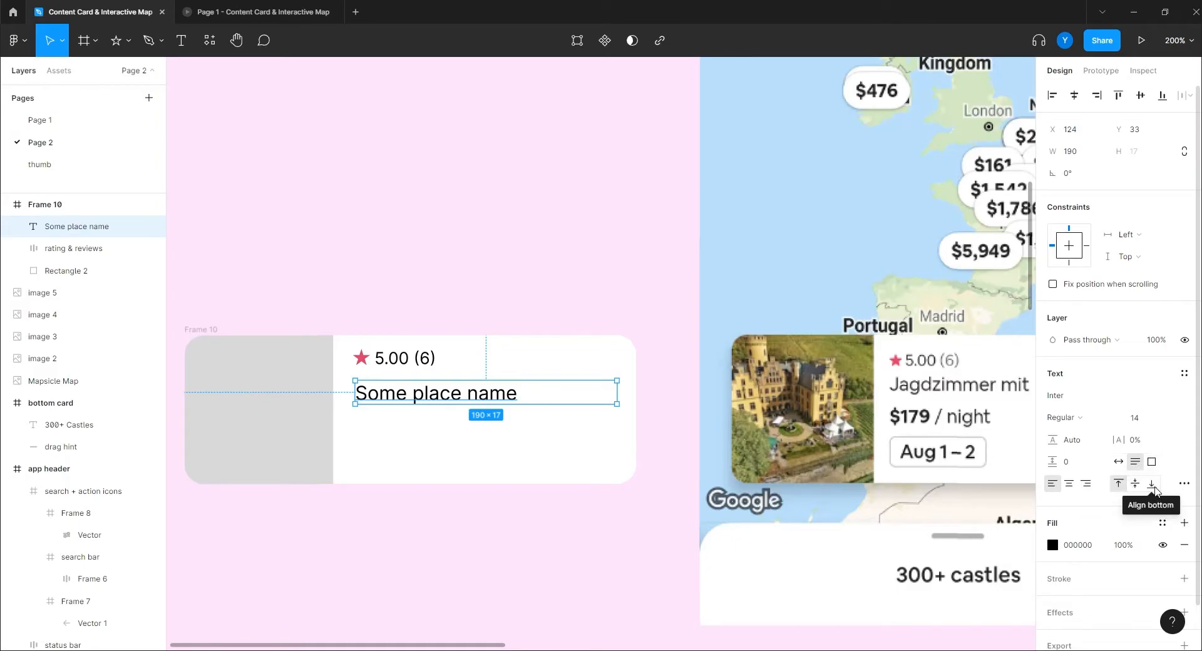
{"action": "left_click", "coordinate": [1184, 483]}
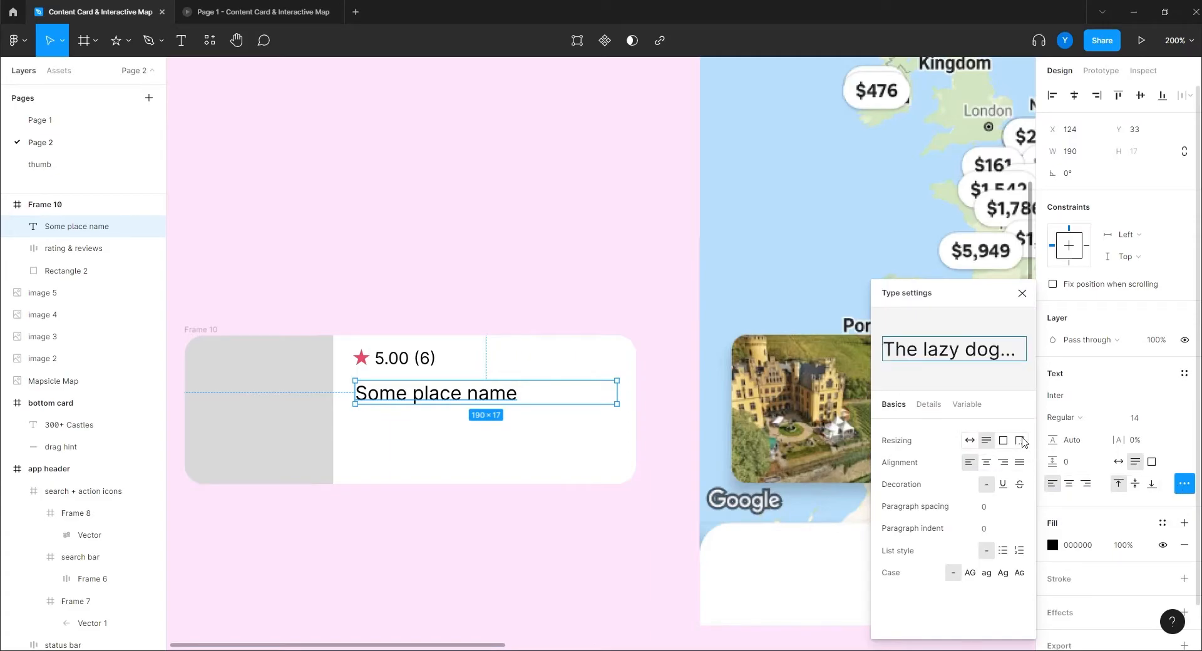
{"action": "left_click", "coordinate": [1021, 441]}
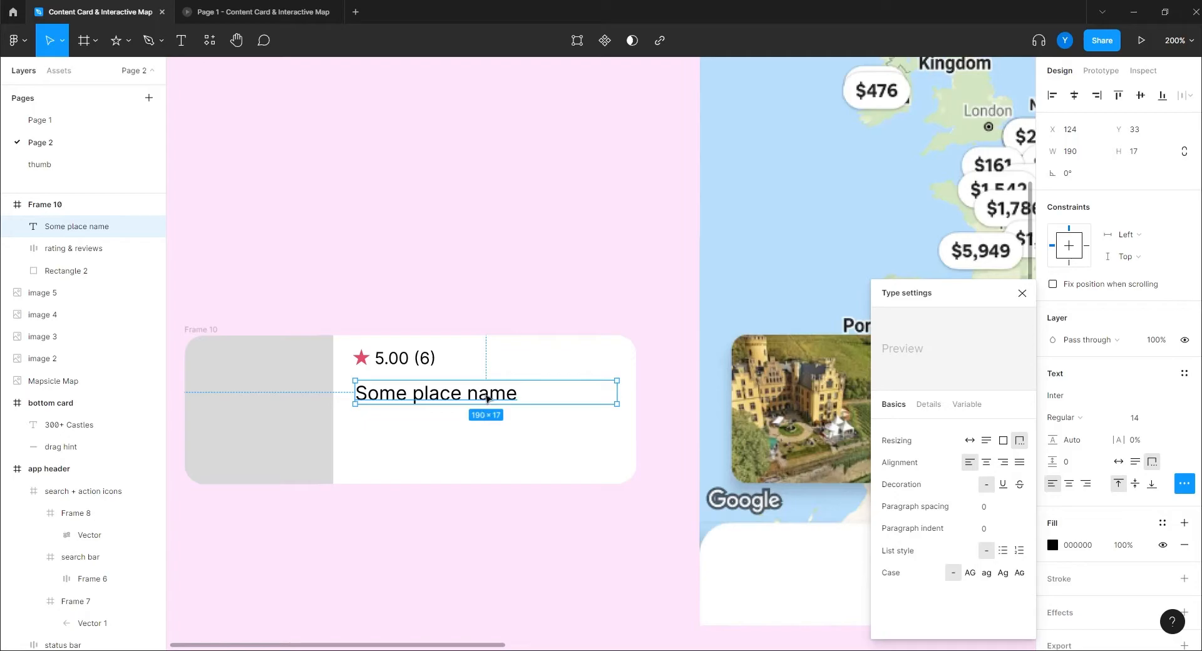
- Lengthen the place name copy to "Some very long text name place name" so it overflows its box
{"action": "double_click", "coordinate": [489, 399]}
{"action": "left_click", "coordinate": [541, 395]}
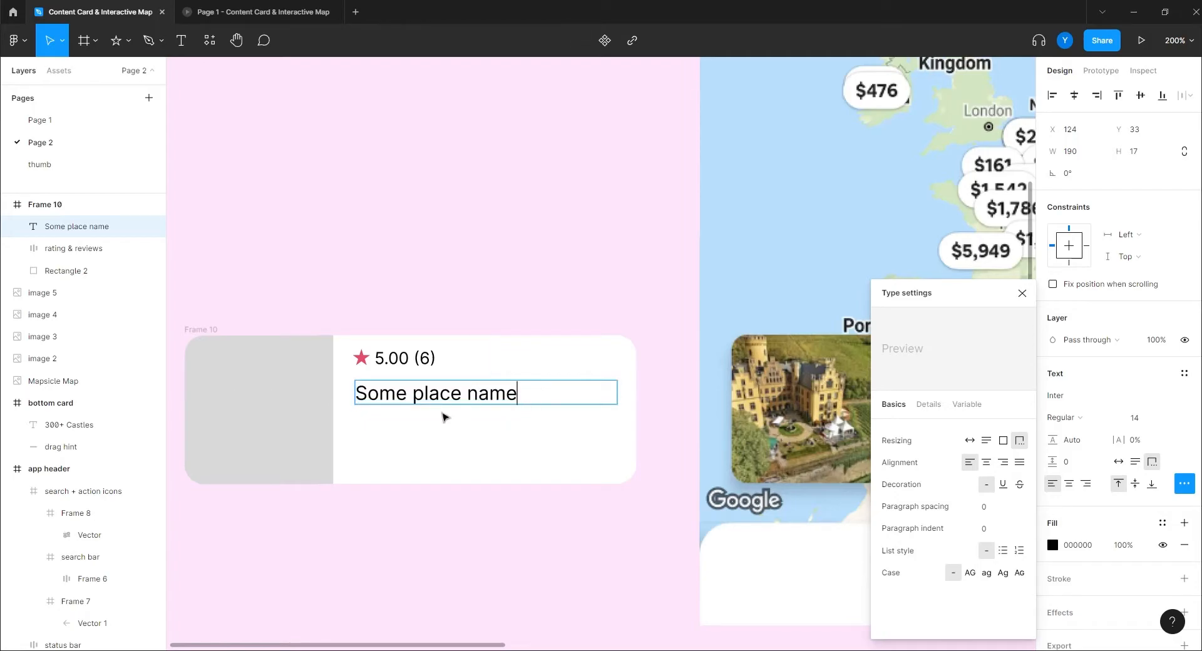
{"action": "left_click", "coordinate": [408, 396]}
{"action": "type", "text": "ver long"}
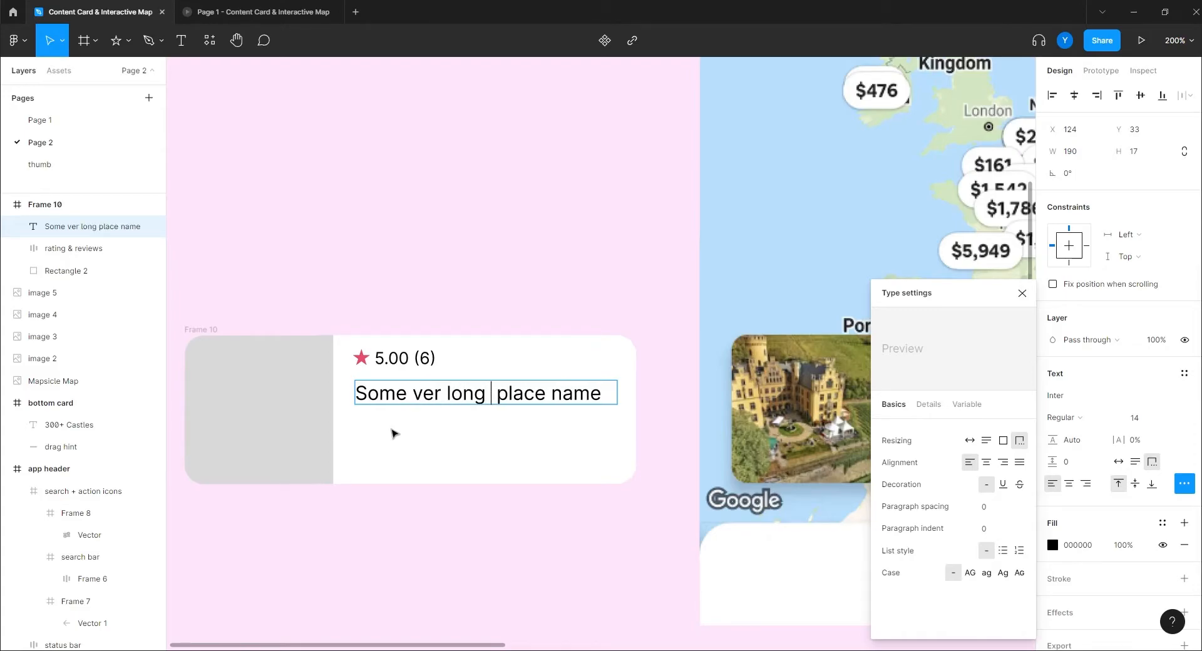
{"action": "type", "text": " text name"}
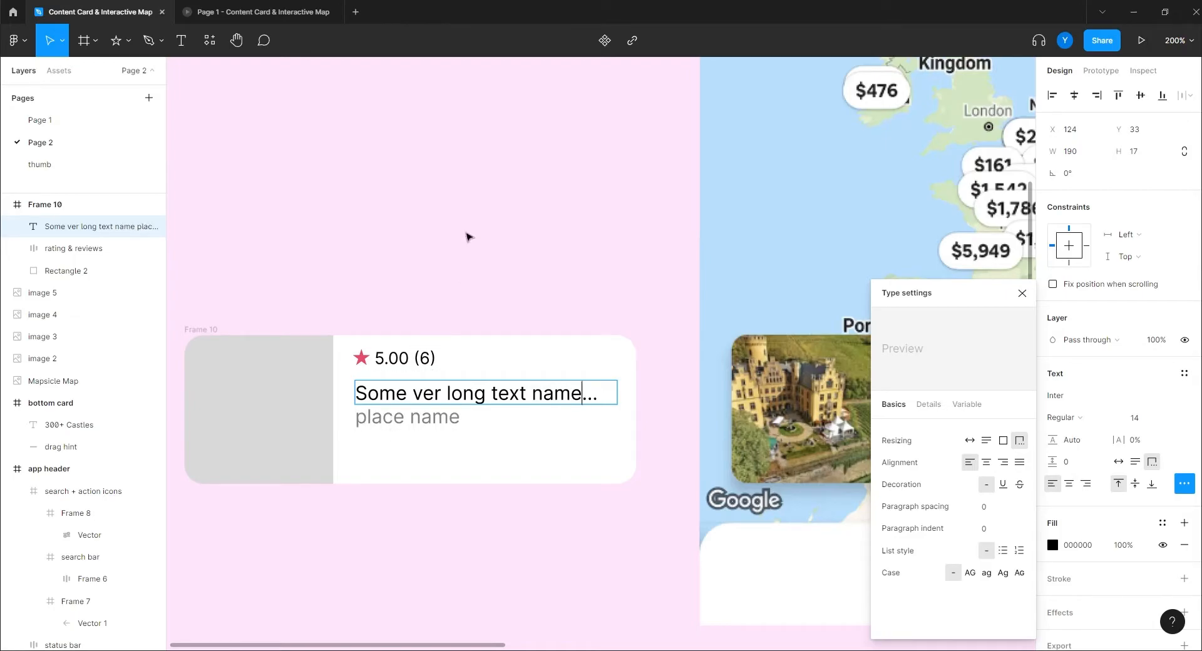
{"action": "key", "text": "Escape"}
{"action": "left_click", "coordinate": [467, 234]}
{"action": "double_click", "coordinate": [435, 403]}
{"action": "left_click", "coordinate": [448, 395]}
{"action": "type", "text": "y"}
{"action": "key", "text": "Escape"}
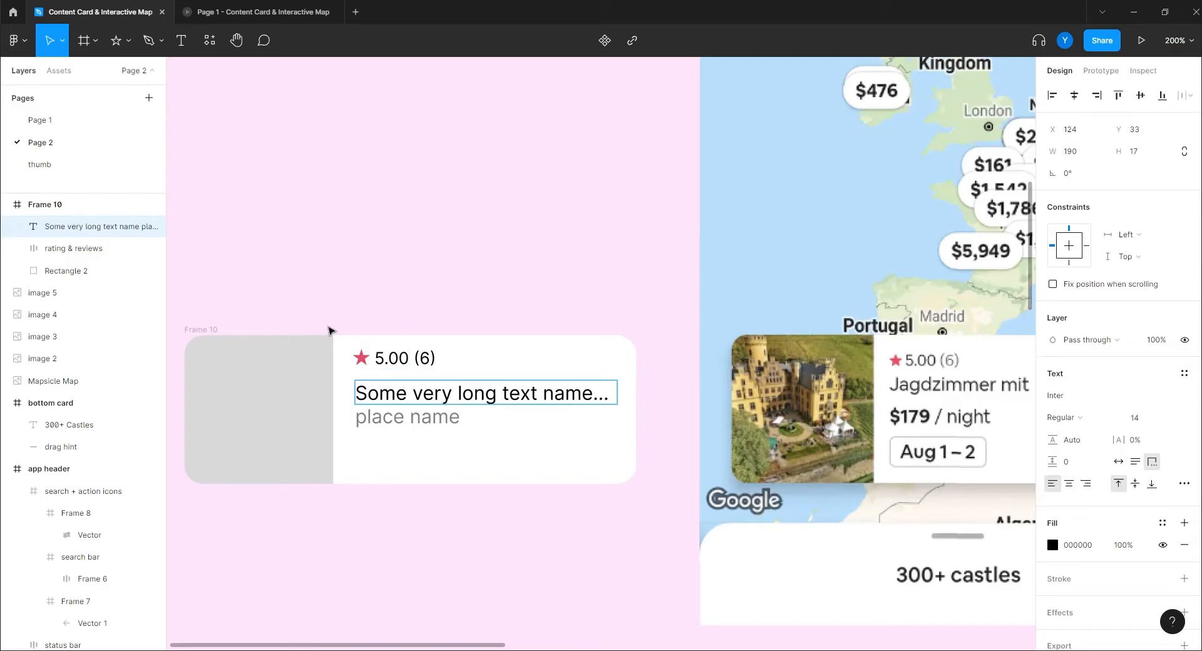
{"action": "left_click", "coordinate": [421, 291]}
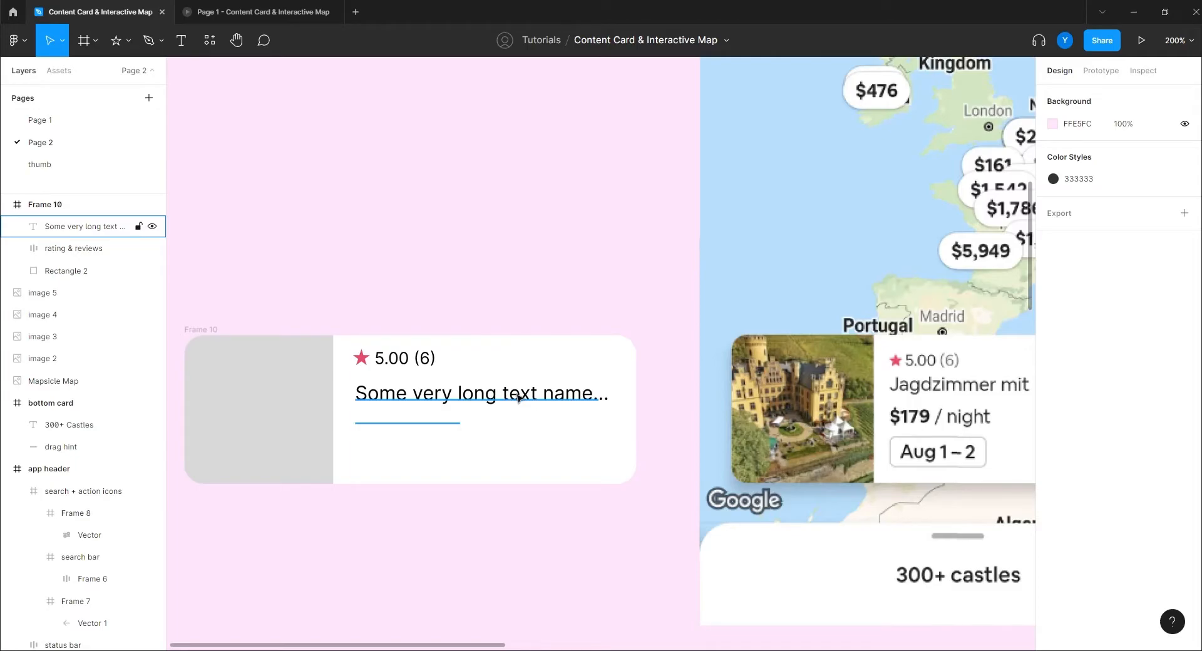
- Nudge the place name text up to Y 28, closer to the rating row
{"action": "left_click", "coordinate": [434, 397]}
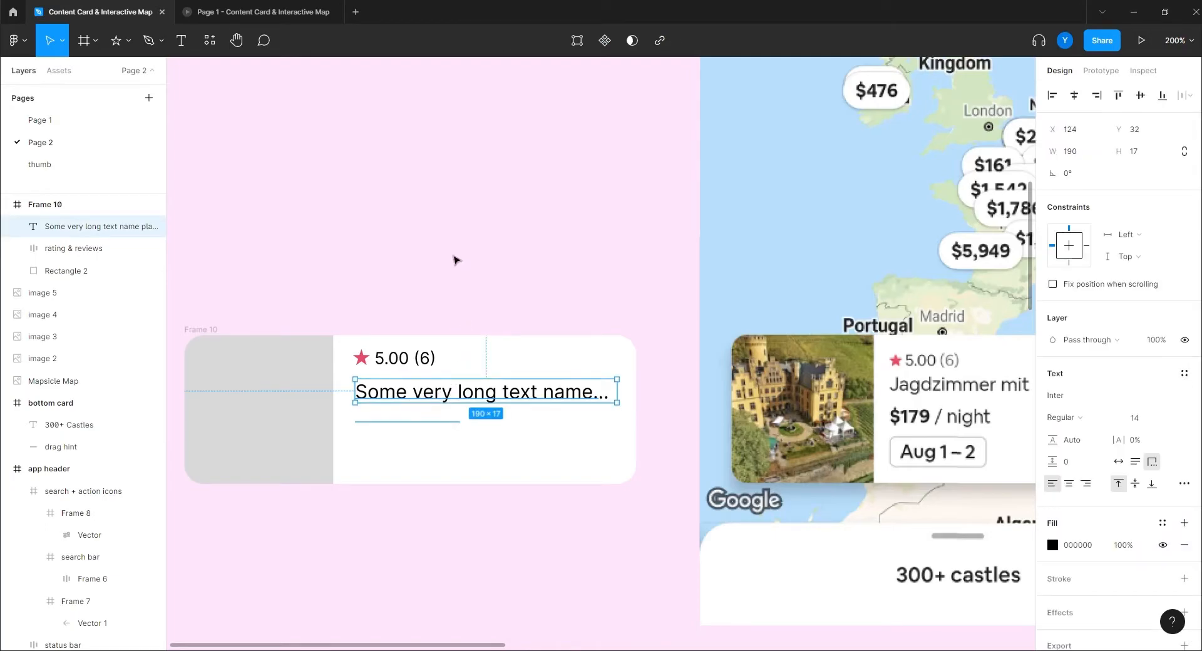
{"action": "key", "text": "Up"}
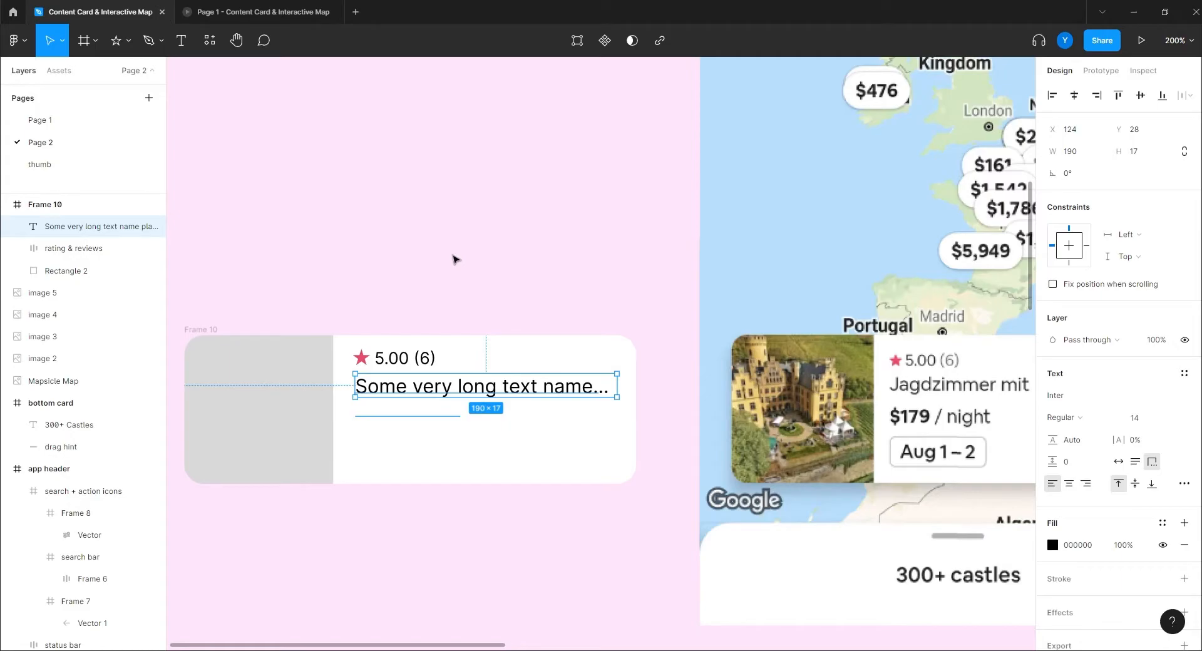
{"action": "left_click", "coordinate": [455, 258]}
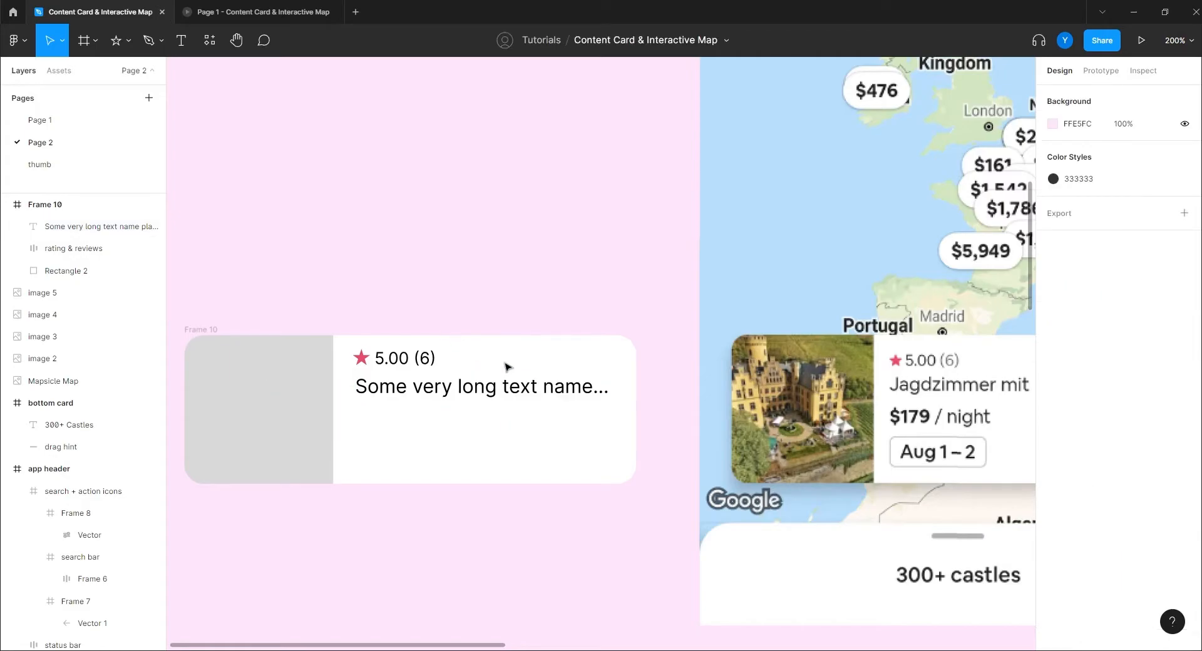
- Replace the word "text" with "place" in the place name copy so it begins "Some very long place name"
{"action": "scroll", "coordinate": [513, 369], "scroll_direction": "down", "scroll_amount": 3}
{"action": "scroll", "coordinate": [513, 369], "scroll_direction": "left", "scroll_amount": 2}
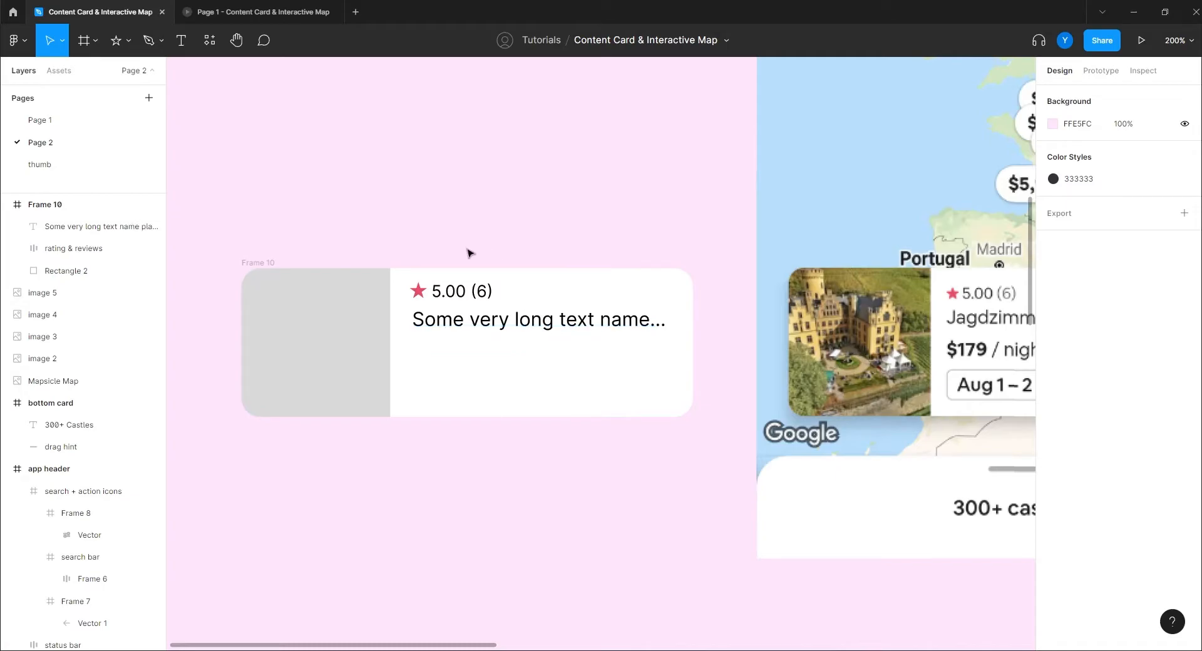
{"action": "double_click", "coordinate": [582, 320]}
{"action": "double_click", "coordinate": [582, 320]}
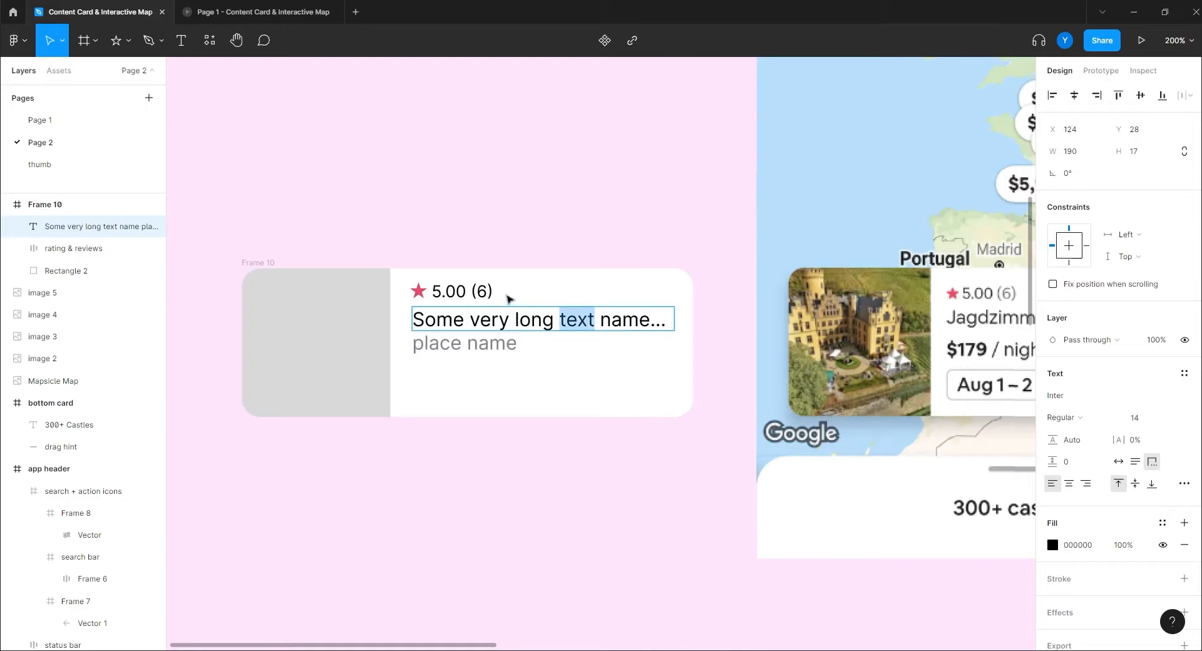
{"action": "type", "text": "place"}
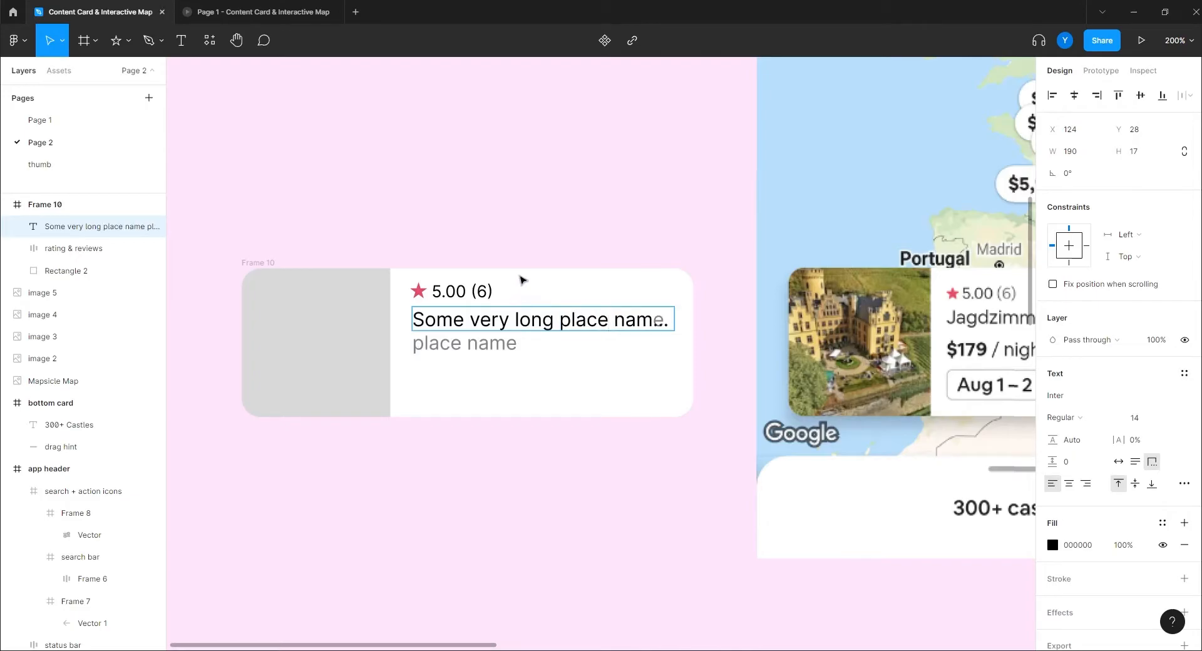
- Add a "$179" price text below the place name on the card
{"action": "key", "text": "Escape"}
{"action": "left_click", "coordinate": [512, 221]}
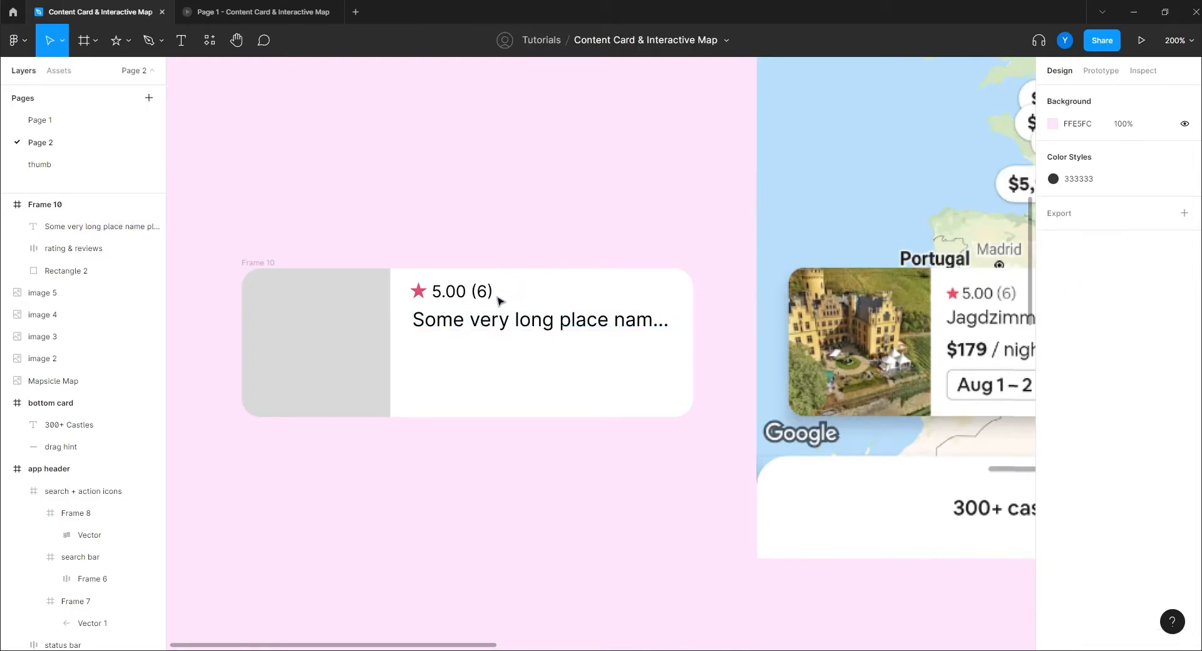
{"action": "scroll", "coordinate": [696, 391], "scroll_direction": "right", "scroll_amount": 3}
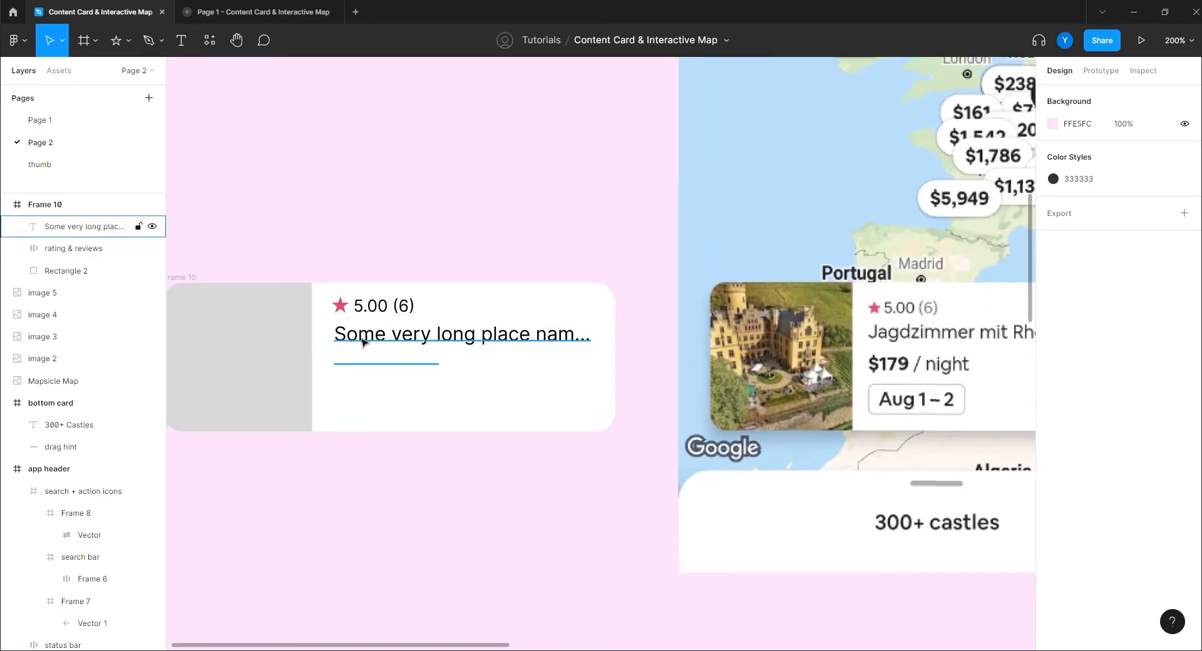
{"action": "key", "text": "t"}
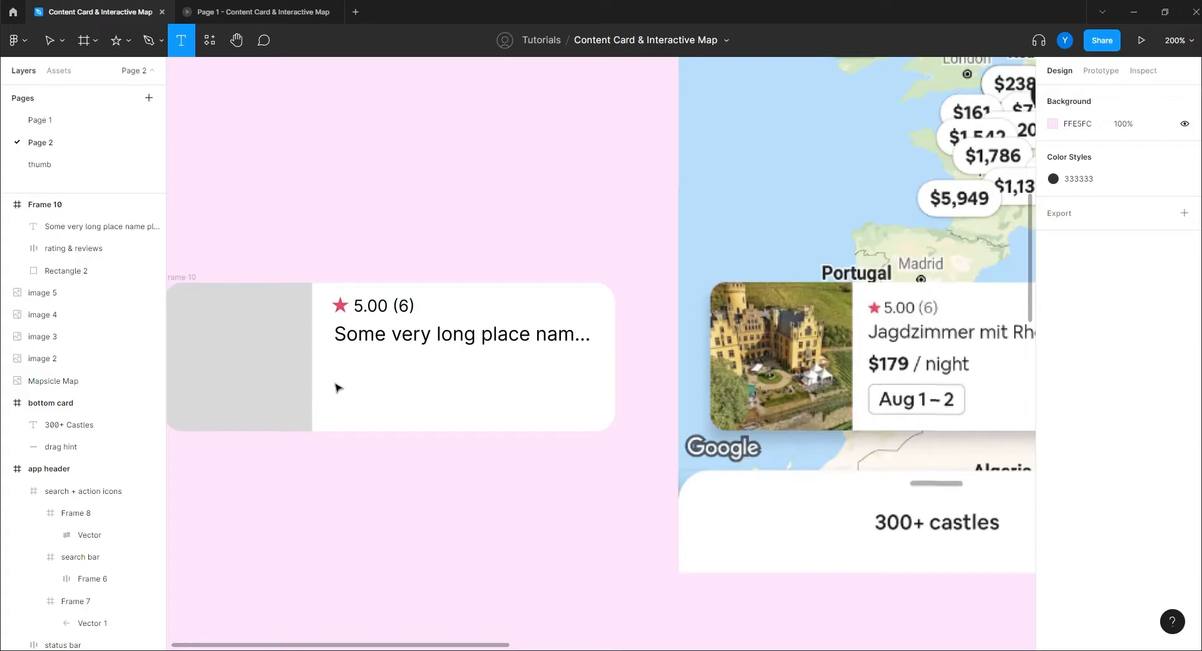
{"action": "left_click", "coordinate": [338, 375]}
{"action": "type", "text": "17"}
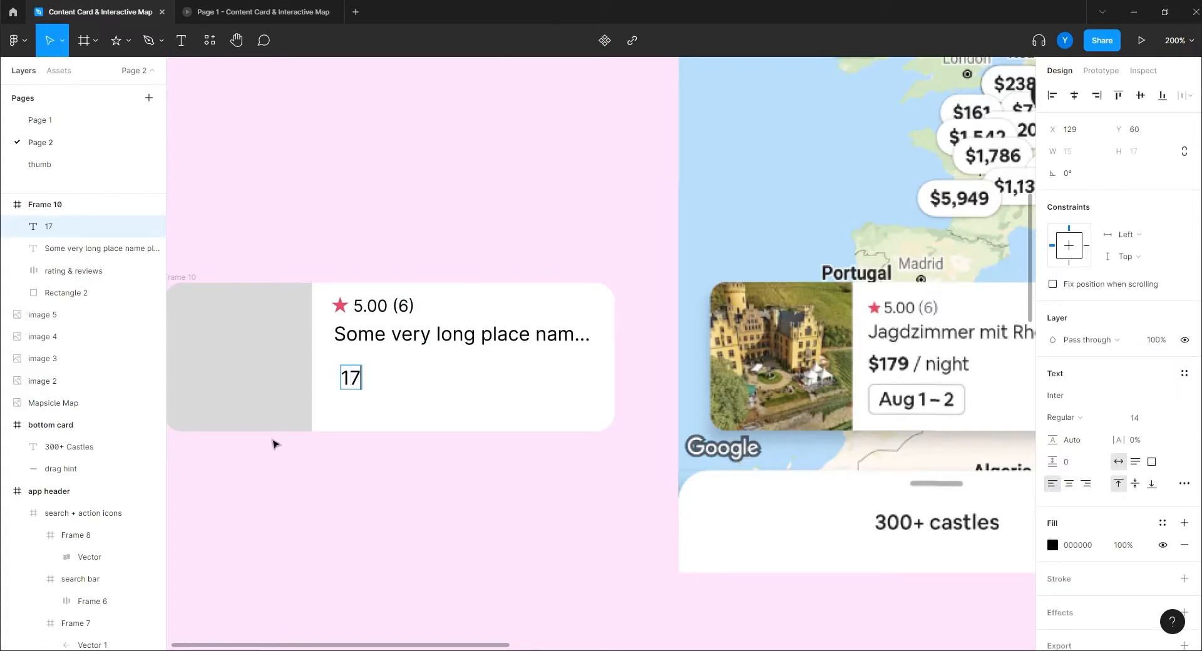
{"action": "type", "text": "9"}
{"action": "type", "text": "$"}
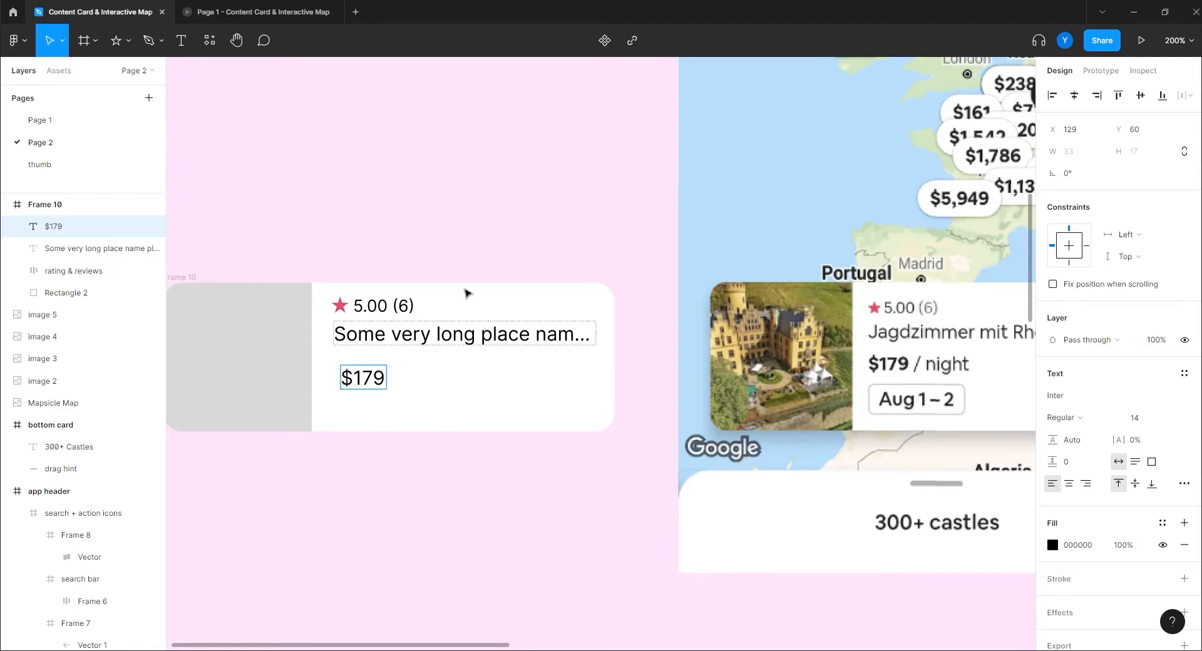
{"action": "key", "text": "Escape"}
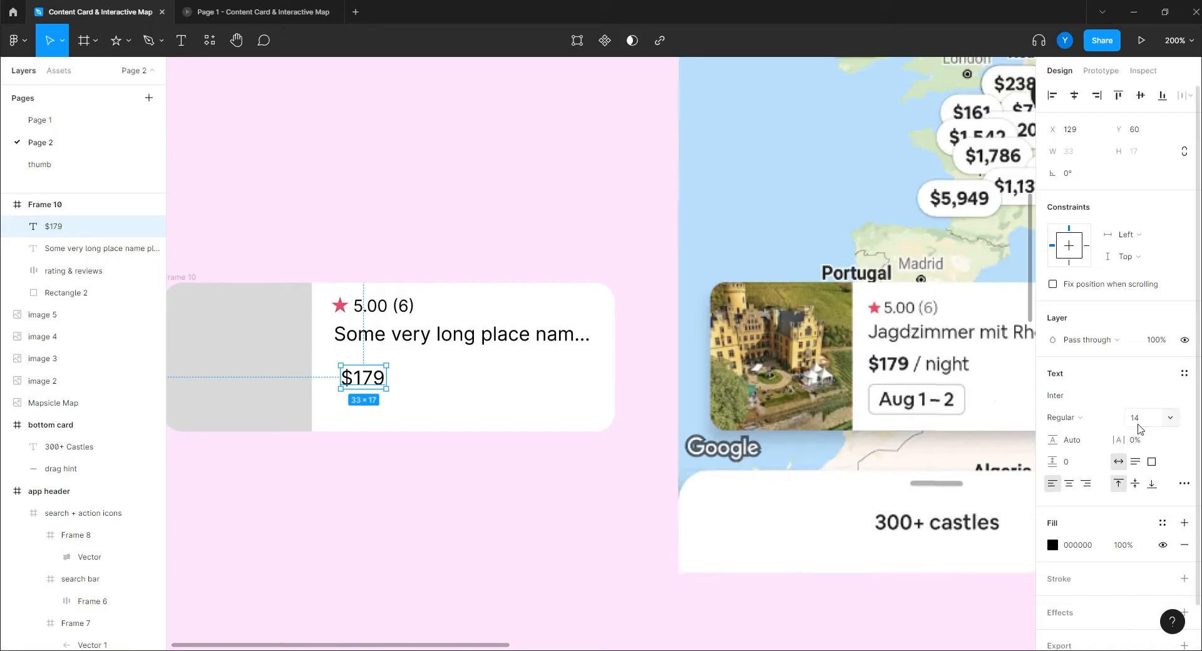
- Style the $179 text Semi Bold at size 16 and align it with the place name at X 124, Y 54
{"action": "left_click", "coordinate": [1066, 417]}
{"action": "left_click", "coordinate": [1077, 392]}
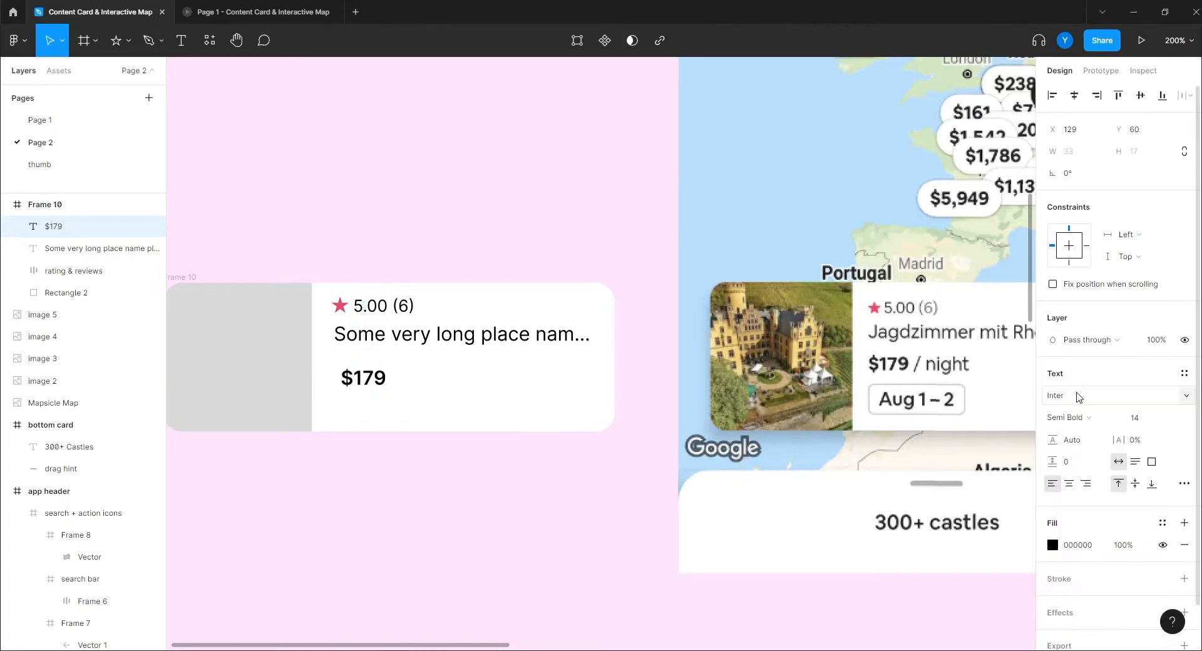
{"action": "left_click_drag", "start_coordinate": [366, 379], "coordinate": [361, 371]}
{"action": "left_click", "coordinate": [1147, 420]}
{"action": "key", "text": "Up"}
{"action": "key", "text": "Up"}
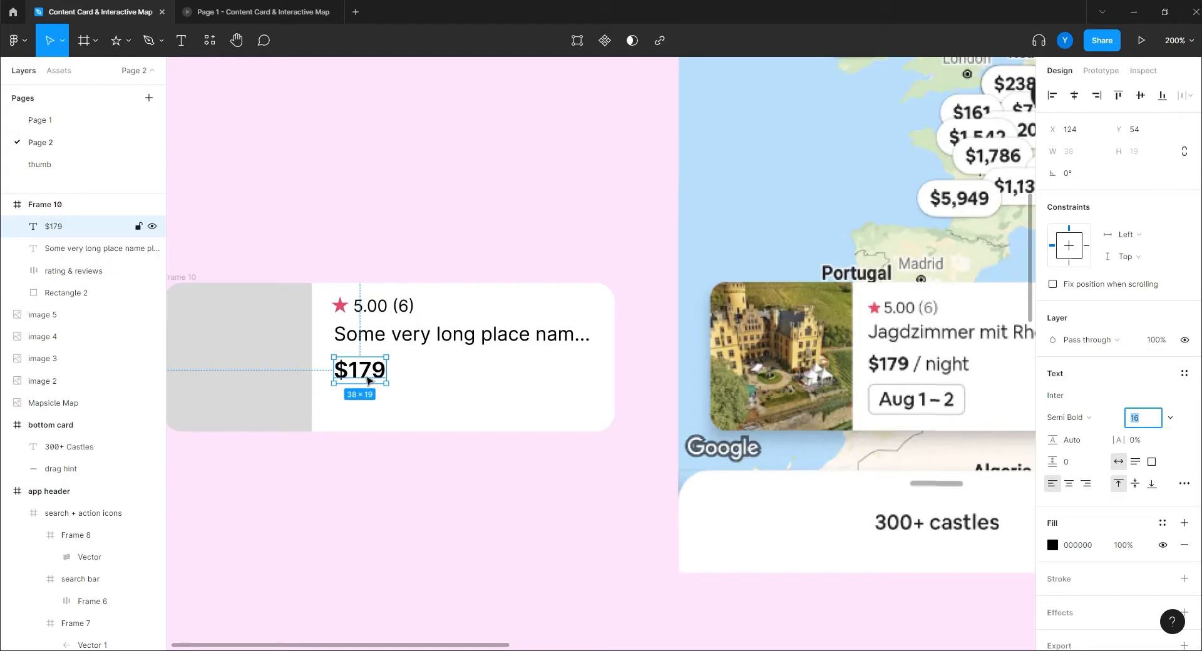
- Duplicate the price text beside the original, change the copy to "/" and set its weight to Regular
{"action": "left_click_drag", "start_coordinate": [370, 379], "coordinate": [434, 376]}
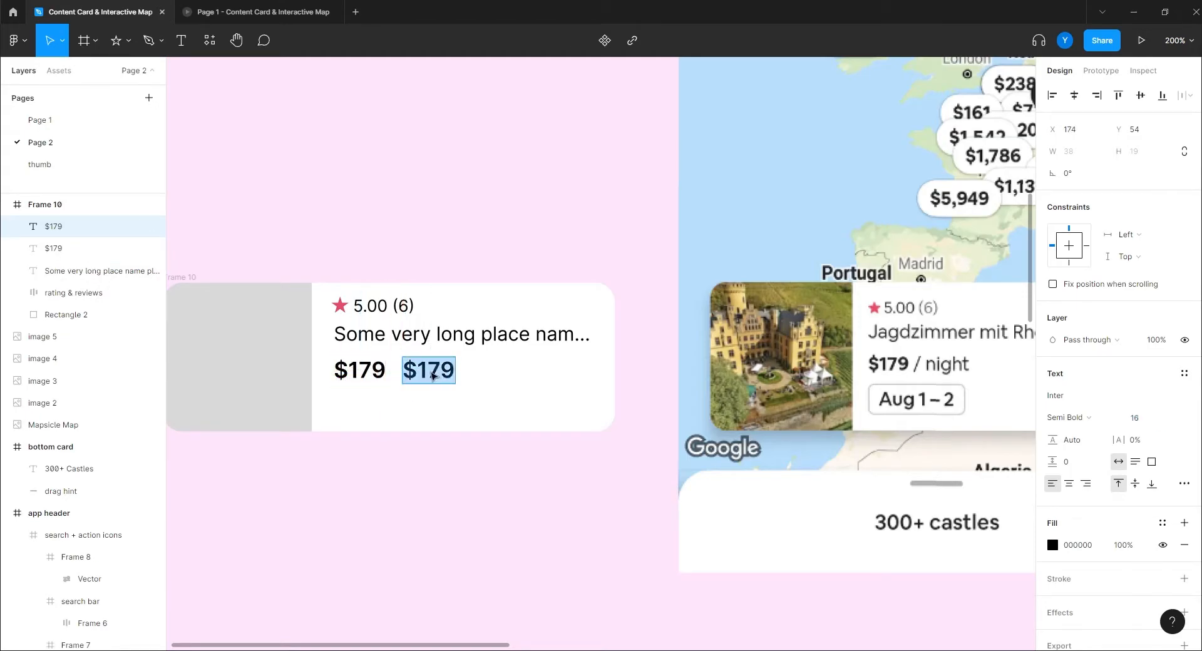
{"action": "type", "text": "/"}
{"action": "key", "text": "Escape"}
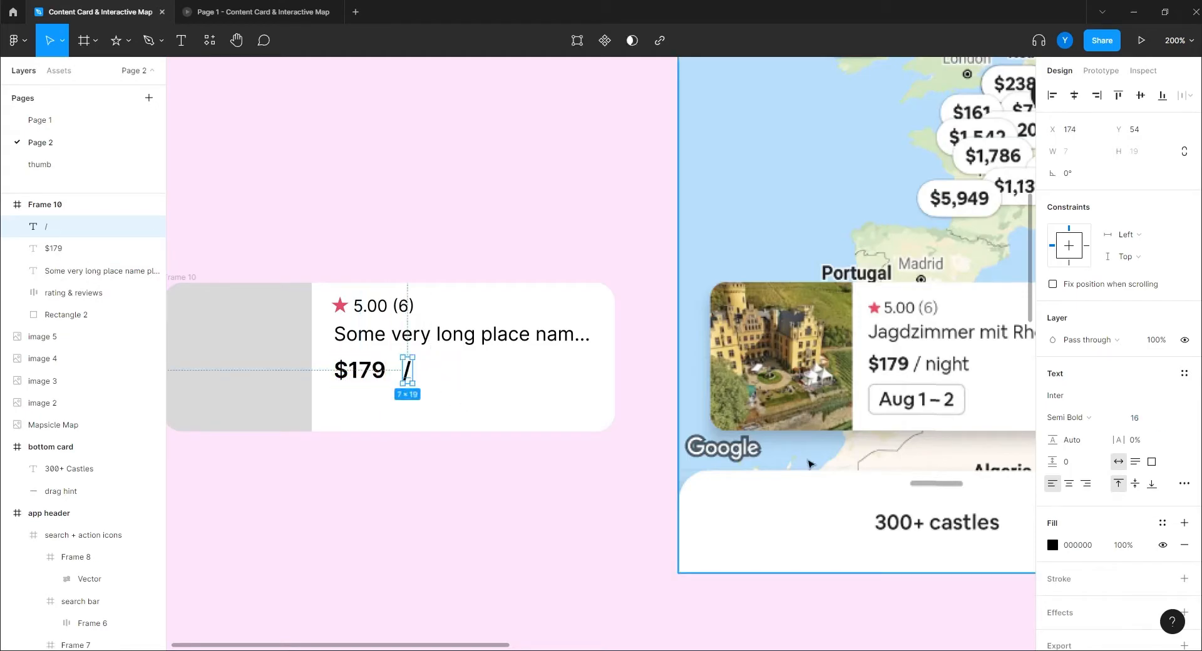
{"action": "left_click", "coordinate": [1085, 418]}
{"action": "left_click", "coordinate": [1093, 363]}
- Duplicate the slash text beside itself and change the copy to "night"
{"action": "left_click_drag", "start_coordinate": [408, 377], "coordinate": [438, 377]}
{"action": "double_click", "coordinate": [439, 374]}
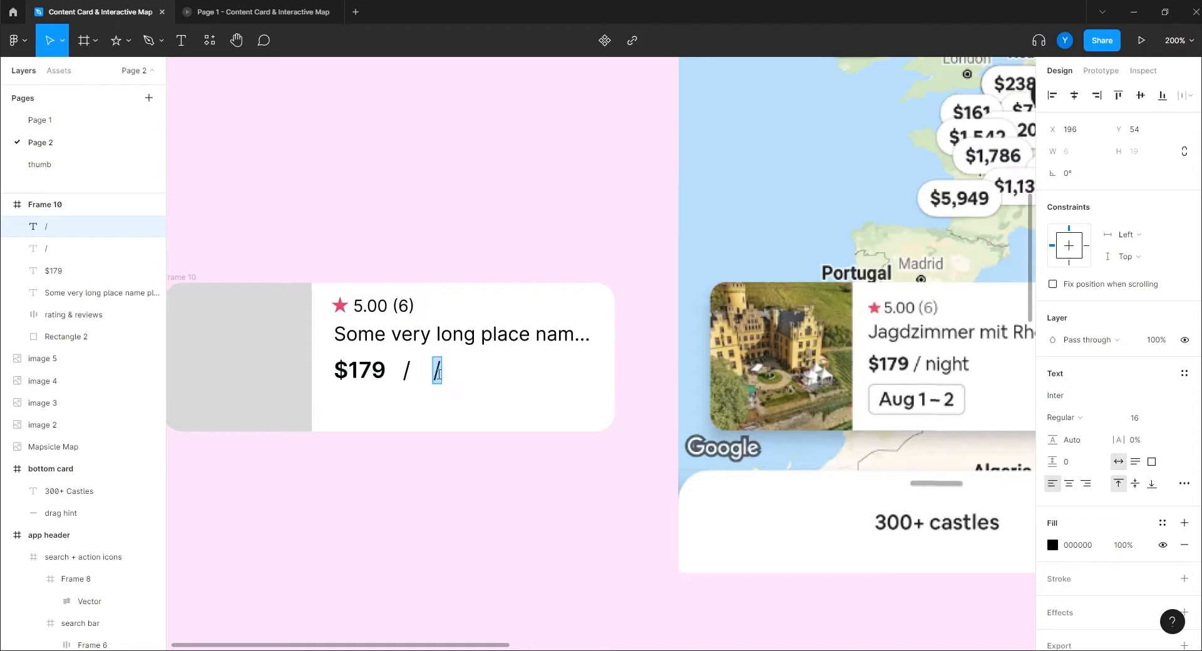
{"action": "type", "text": "night"}
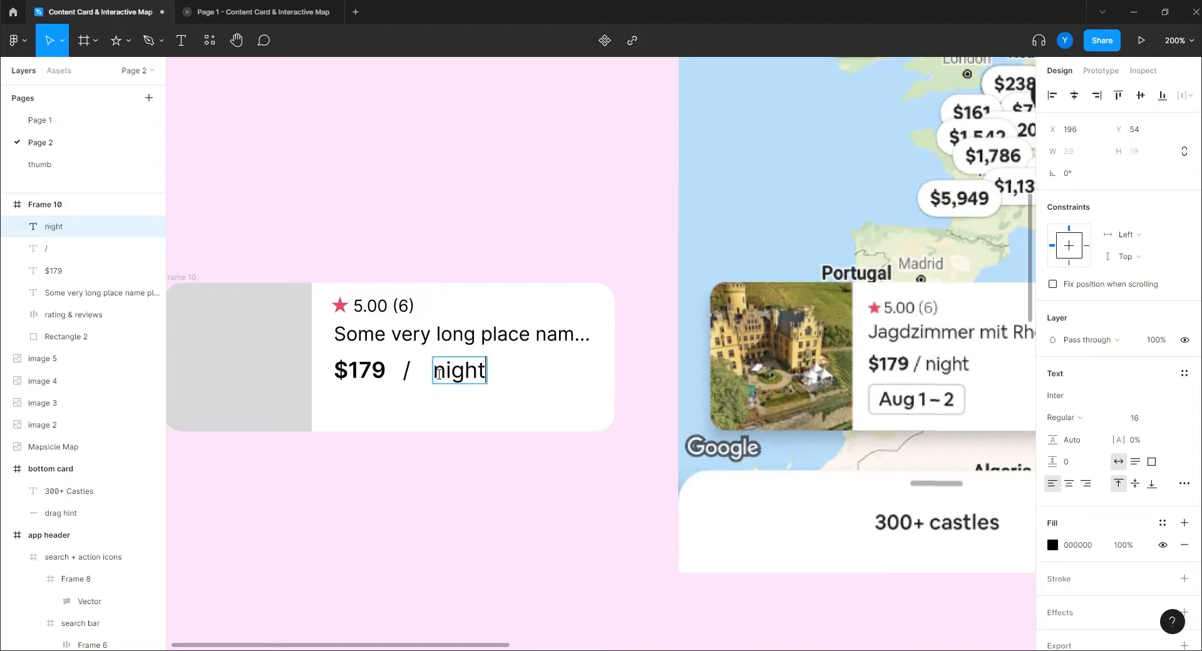
{"action": "key", "text": "Escape"}
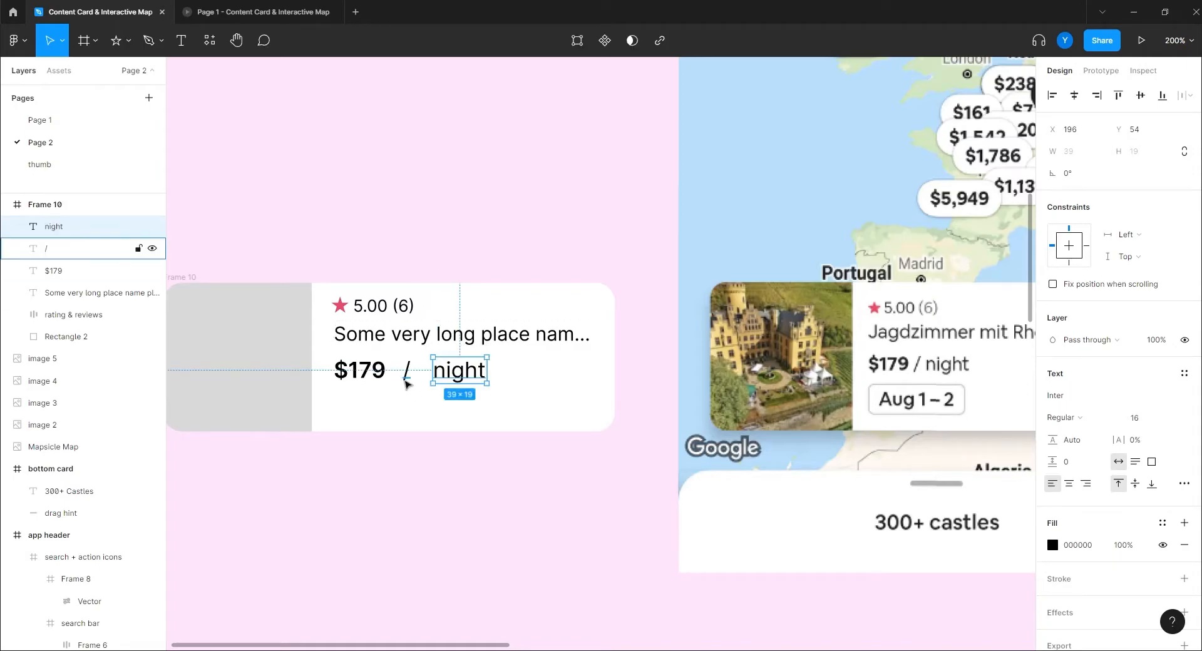
- Wrap the $179, slash and night texts in a horizontal auto layout with item spacing of 4
{"action": "left_click", "coordinate": [405, 376], "text": "shift"}
{"action": "left_click", "coordinate": [360, 371], "text": "shift"}
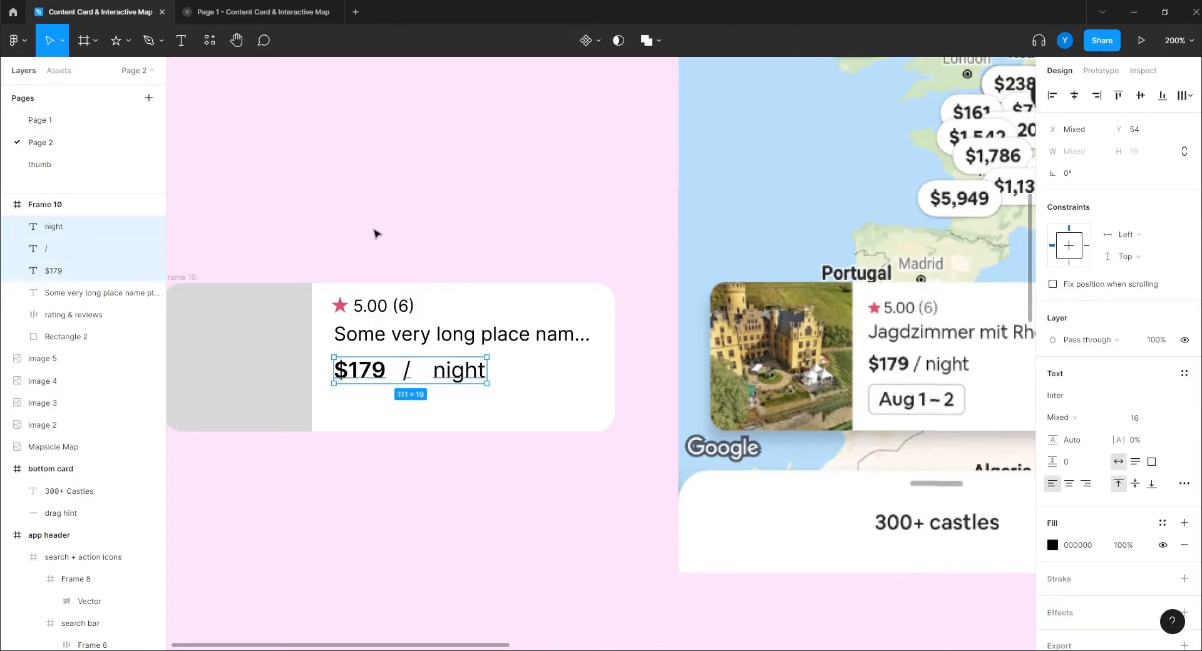
{"action": "key", "text": "shift+a"}
{"action": "left_click", "coordinate": [1077, 326]}
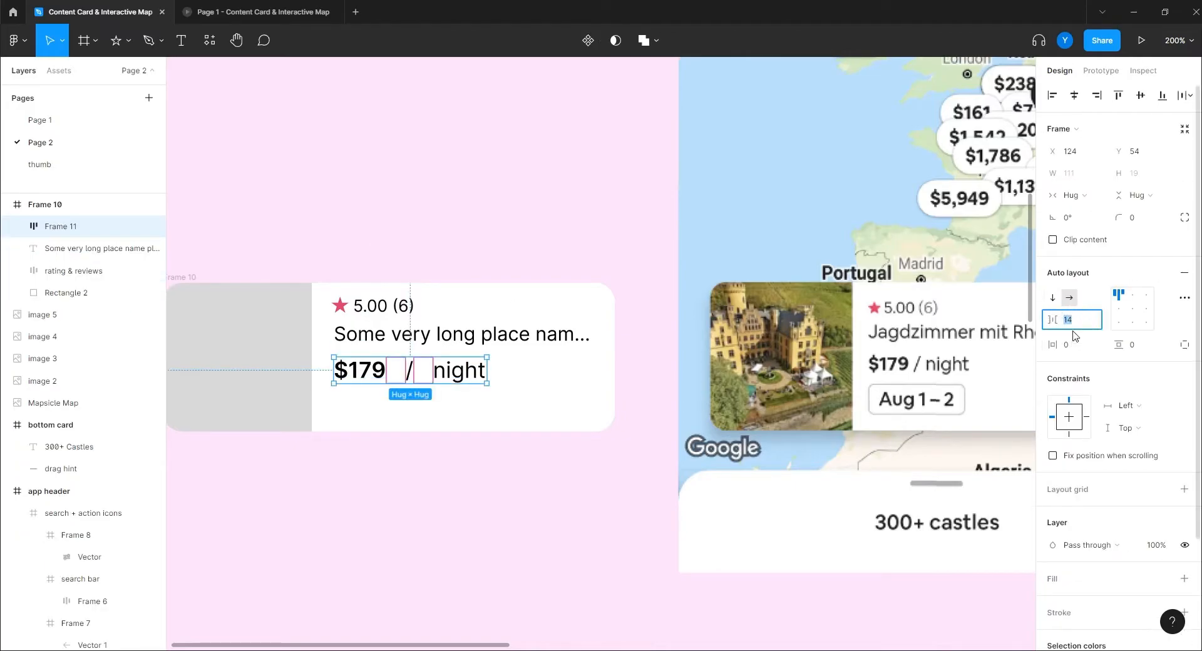
{"action": "type", "text": "6"}
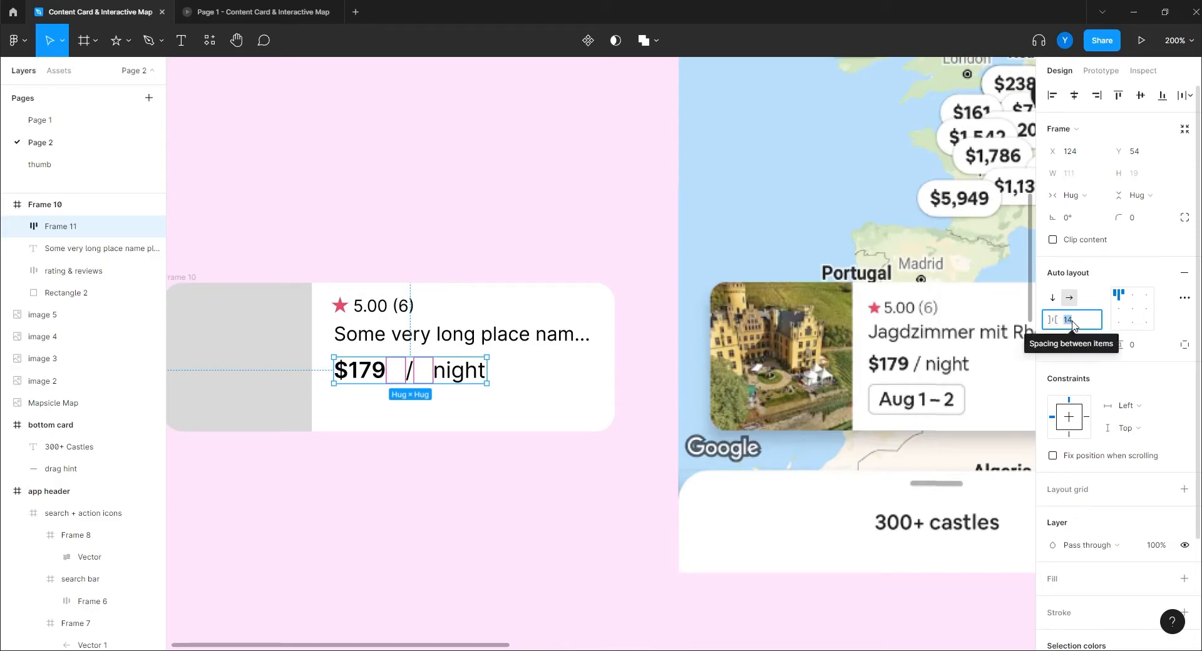
{"action": "key", "text": "Return"}
{"action": "type", "text": "2"}
{"action": "key", "text": "Return"}
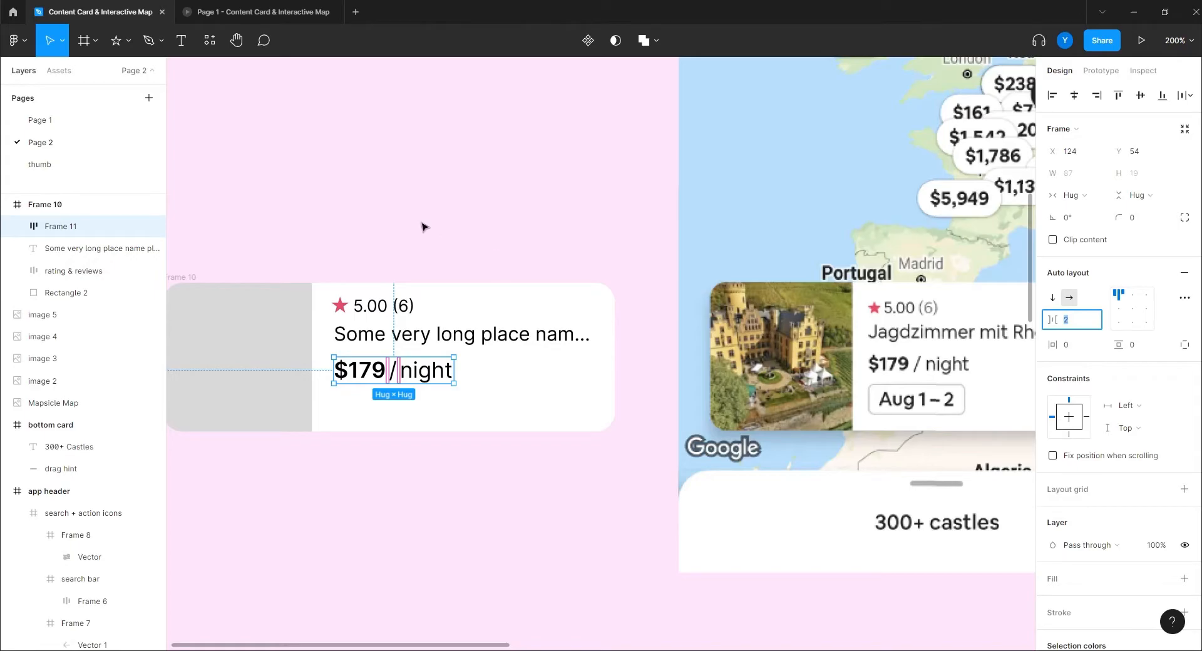
{"action": "type", "text": "4"}
{"action": "key", "text": "Return"}
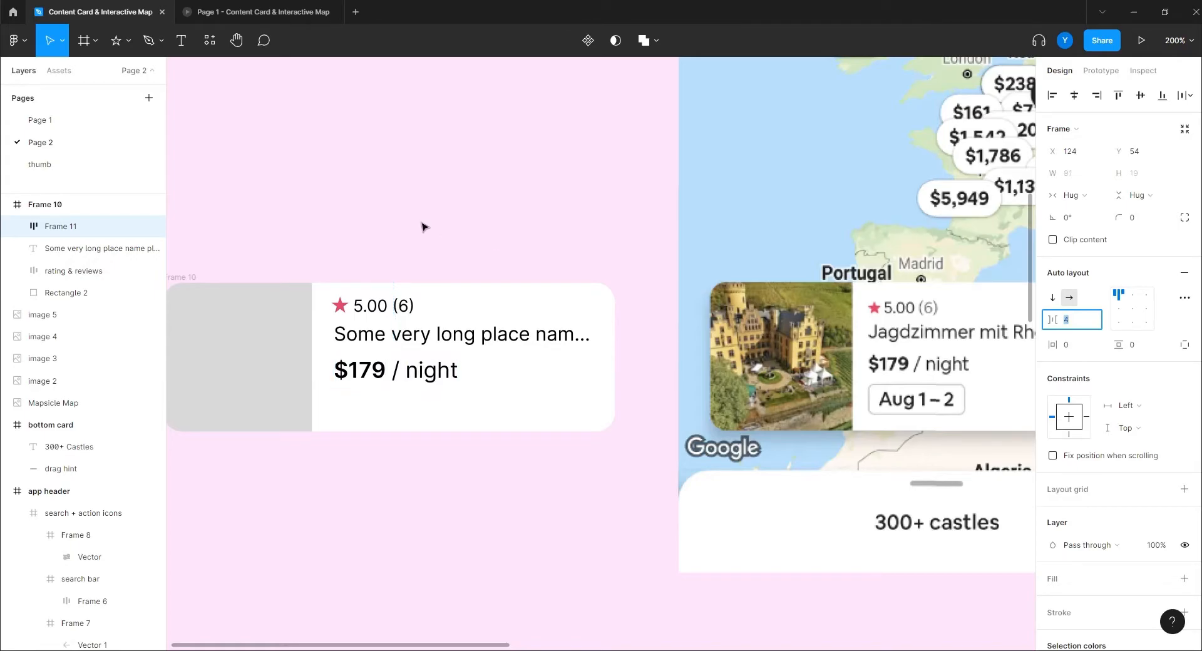
{"action": "left_click", "coordinate": [424, 227]}
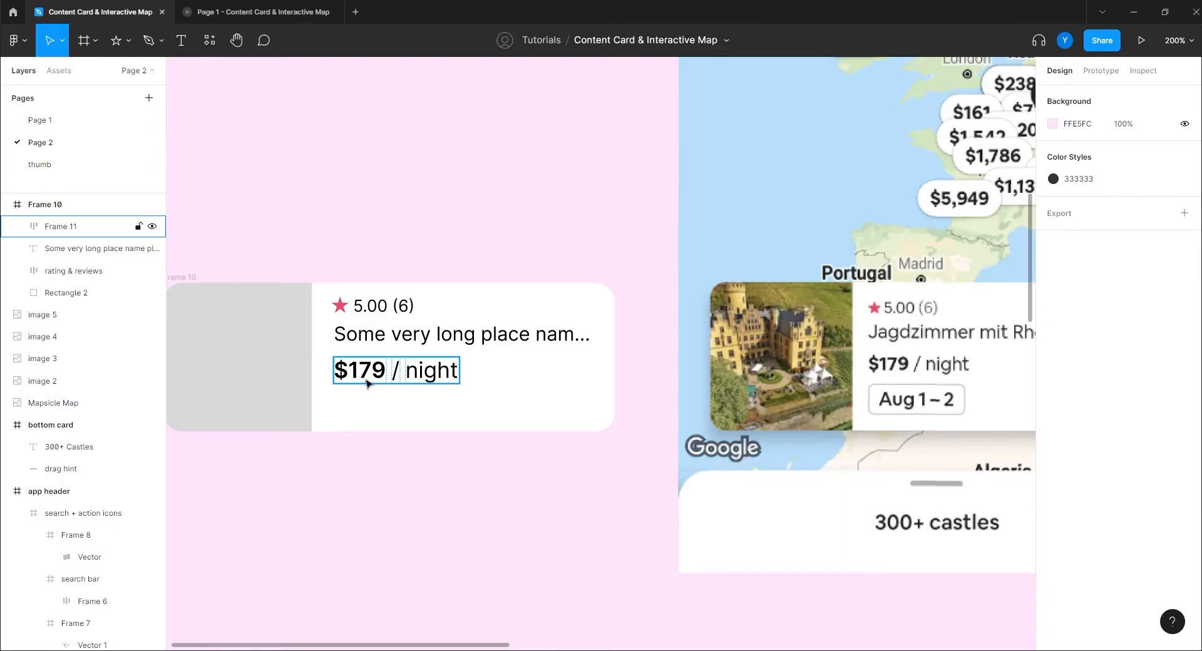
- Test the price row's auto layout by inserting random letters into the $179 text, and remove them again
{"action": "left_click", "coordinate": [361, 376]}
{"action": "left_click", "coordinate": [357, 369]}
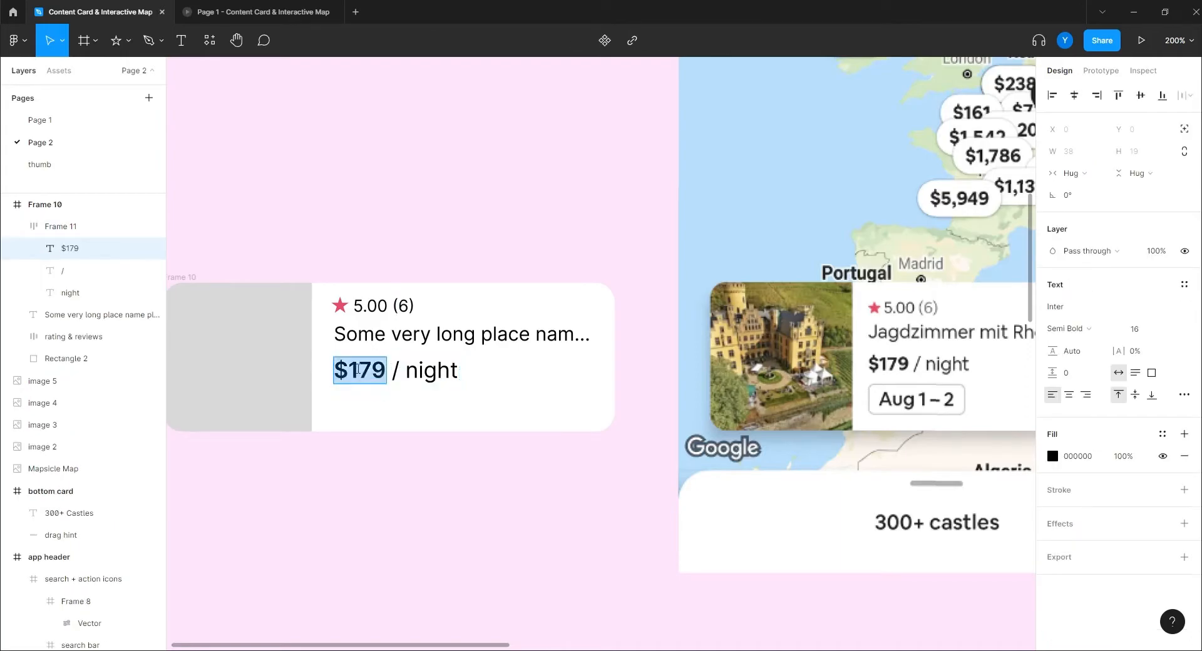
{"action": "left_click", "coordinate": [358, 370]}
{"action": "type", "text": "zzsdzsdzsd"}
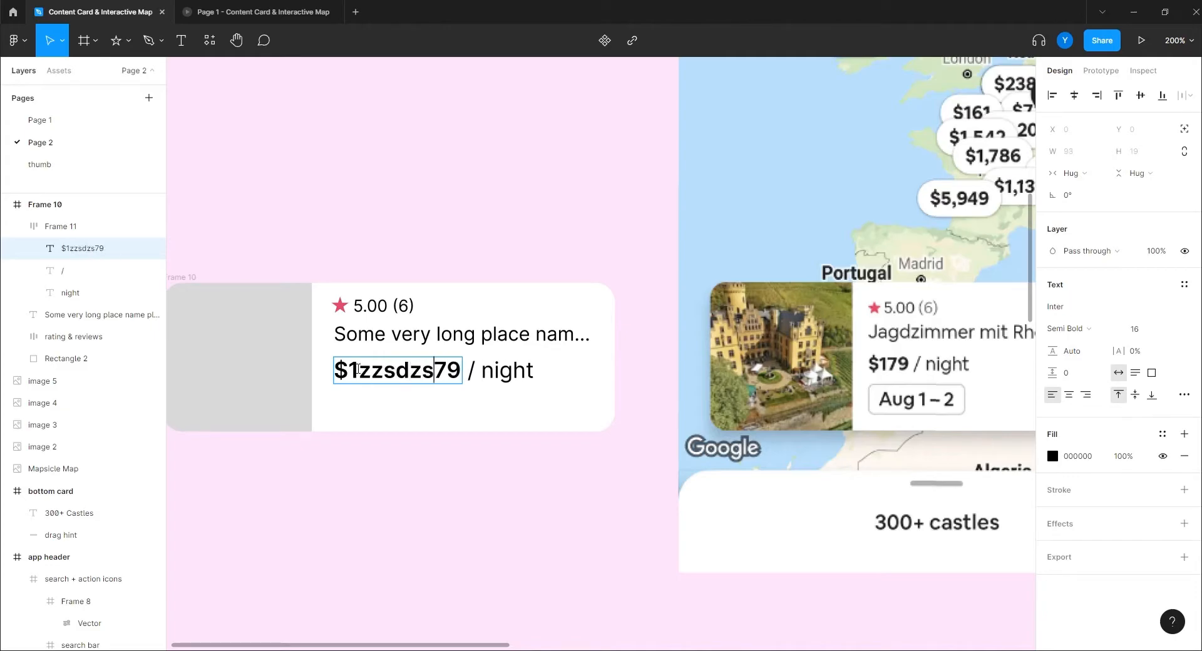
{"action": "key", "text": "BackSpace"}
{"action": "key", "text": "BackSpace"}
{"action": "key", "text": "BackSpace"}
{"action": "key", "text": "BackSpace"}
{"action": "key", "text": "BackSpace"}
{"action": "key", "text": "BackSpace"}
{"action": "key", "text": "BackSpace"}
{"action": "key", "text": "BackSpace"}
{"action": "key", "text": "BackSpace"}
{"action": "key", "text": "BackSpace"}
- Try extra zeros in the price text to test how the row adapts, and restore it to "$179"
{"action": "type", "text": "0000"}
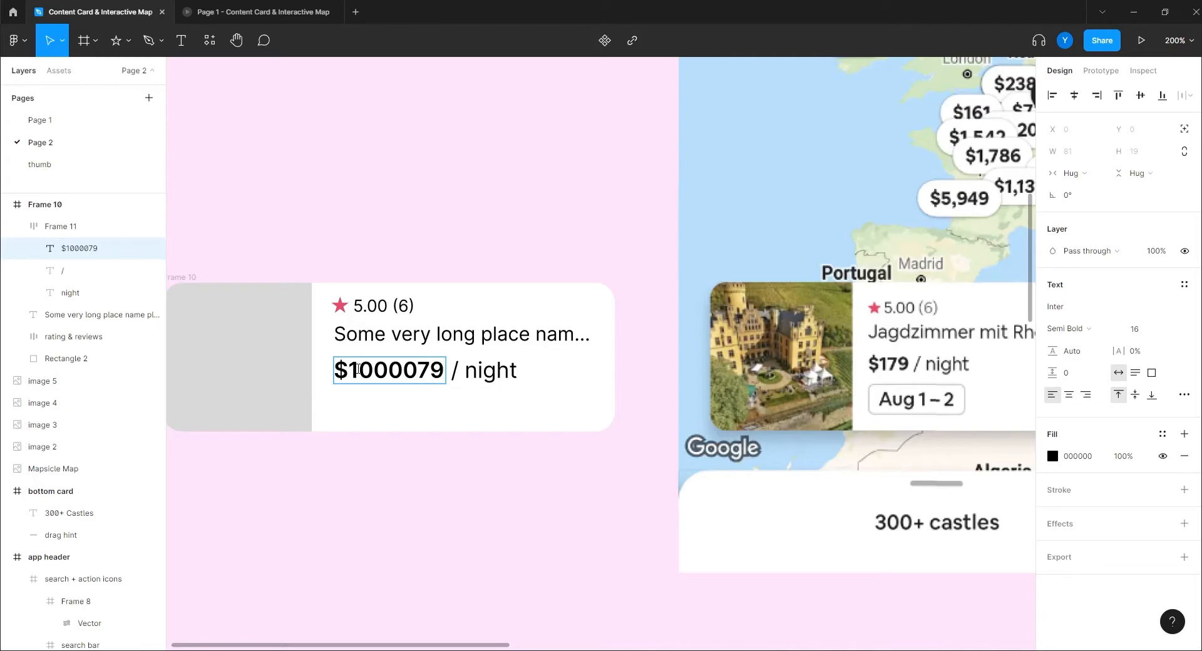
{"action": "key", "text": "Delete"}
{"action": "key", "text": "Delete"}
{"action": "key", "text": "Delete"}
{"action": "key", "text": "Delete"}
{"action": "key", "text": "Delete"}
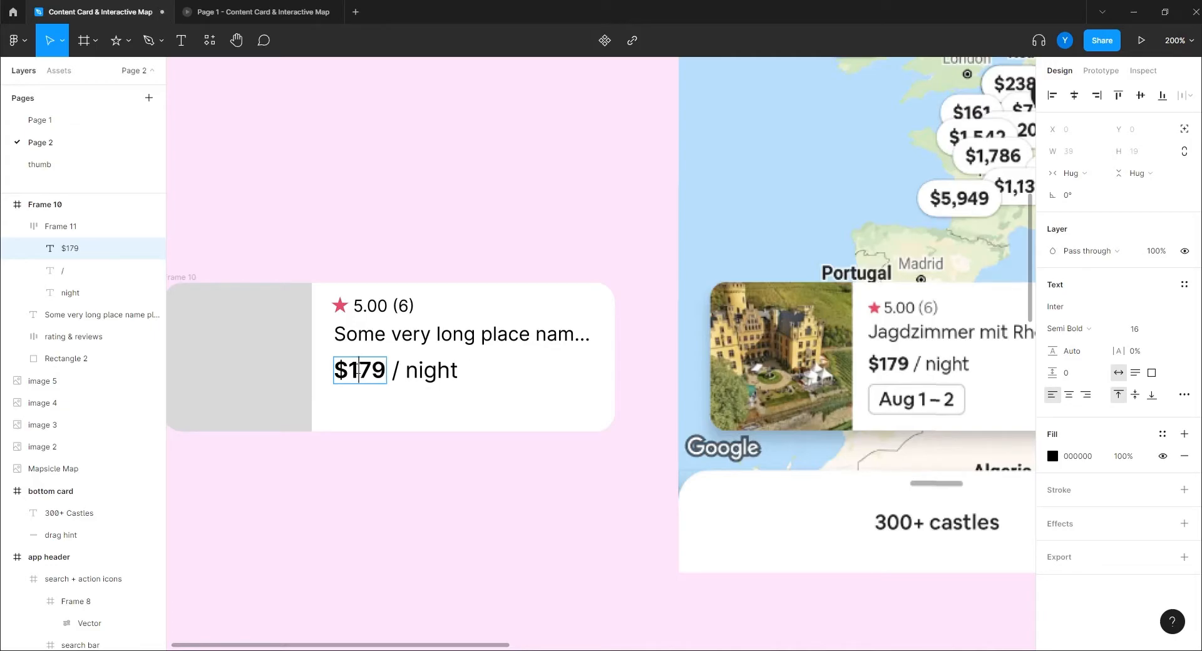
{"action": "key", "text": "Escape"}
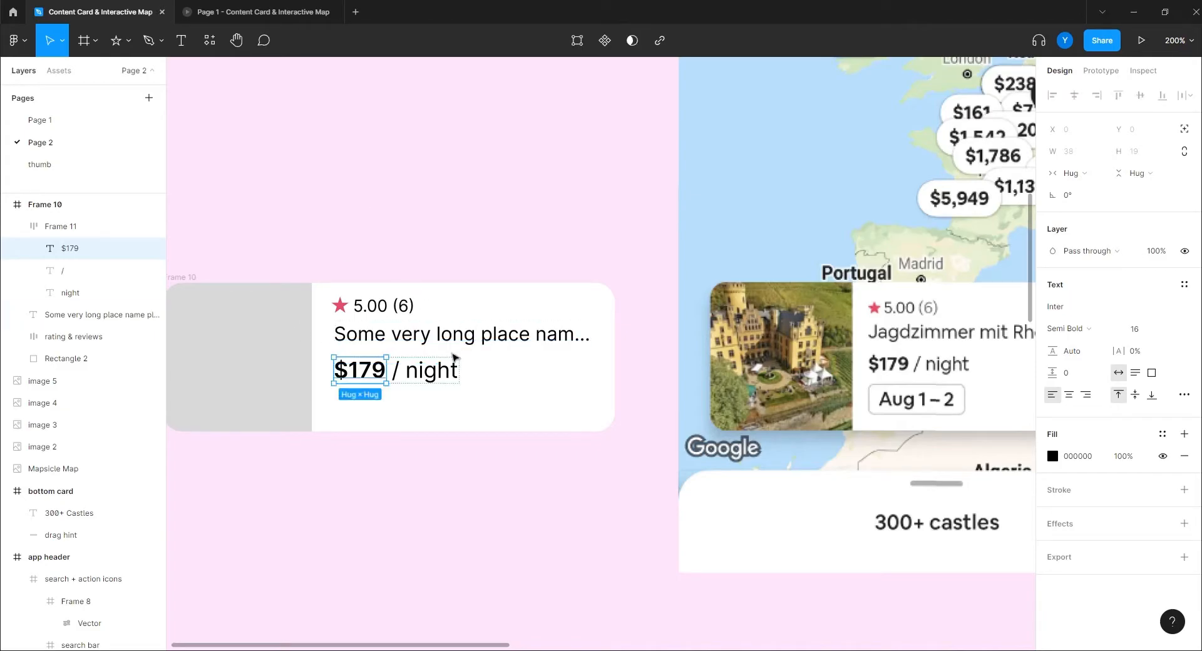
- Rename the price row's auto layout frame to "price per night" and collapse its layers
{"action": "left_click", "coordinate": [301, 242]}
{"action": "left_click", "coordinate": [60, 226]}
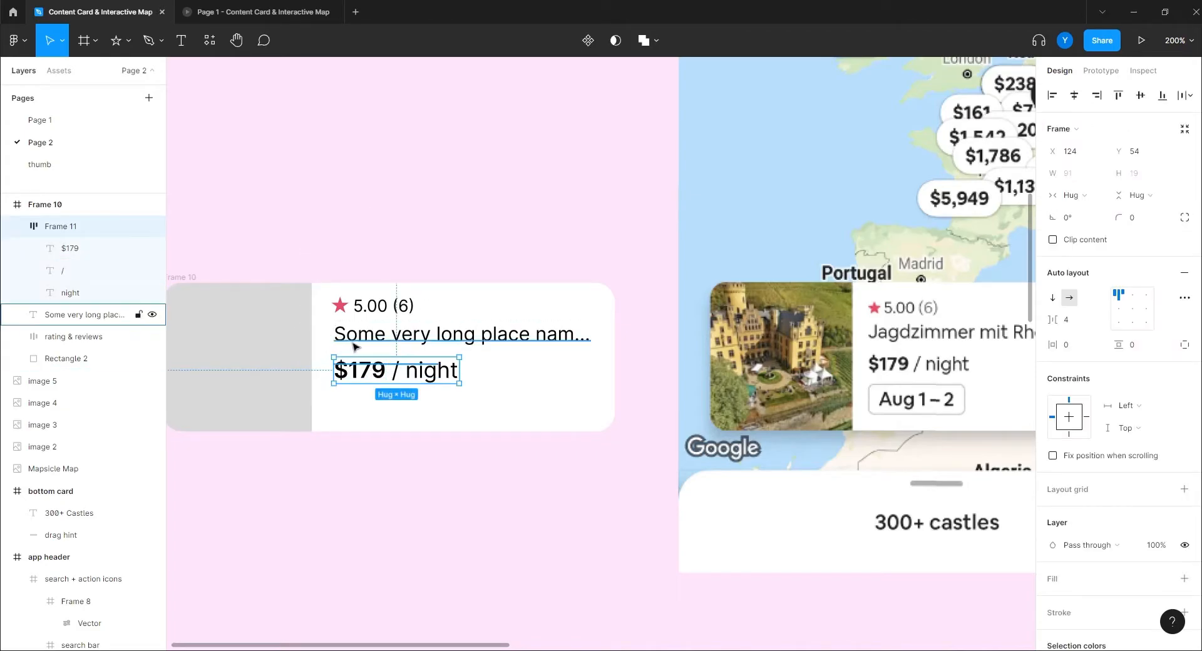
{"action": "double_click", "coordinate": [63, 227]}
{"action": "type", "text": "price per night"}
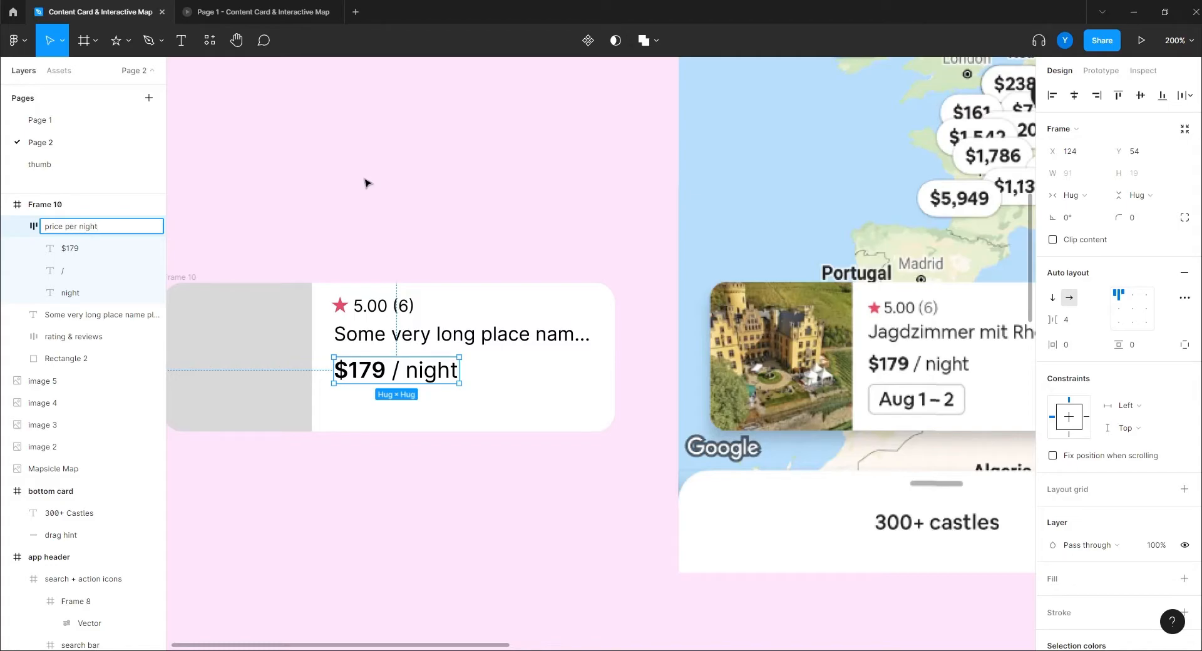
{"action": "left_click", "coordinate": [357, 182]}
{"action": "left_click", "coordinate": [22, 226]}
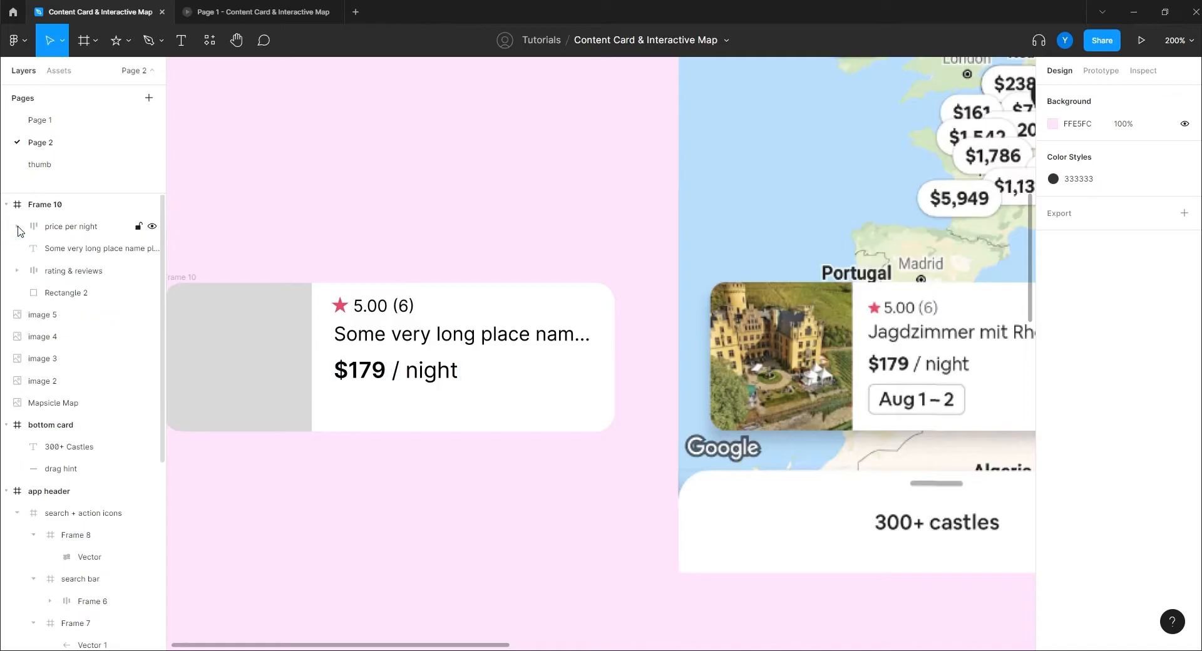
- Rename the truncated place name text layer to "place name"
{"action": "left_click", "coordinate": [135, 249]}
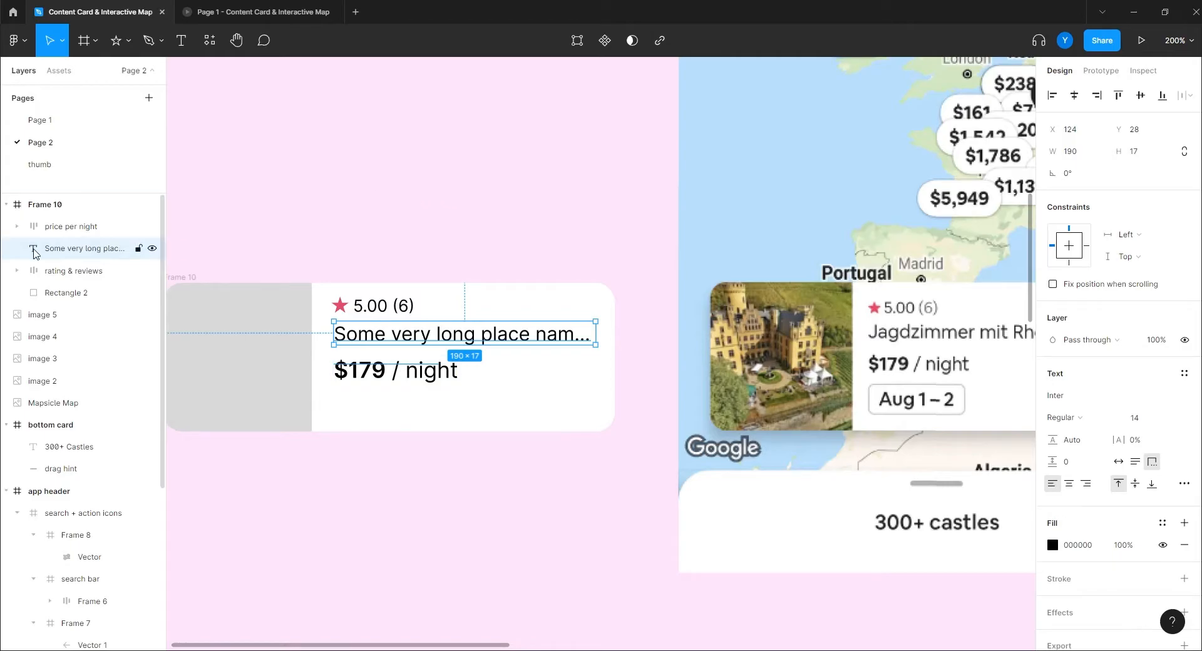
{"action": "double_click", "coordinate": [68, 250]}
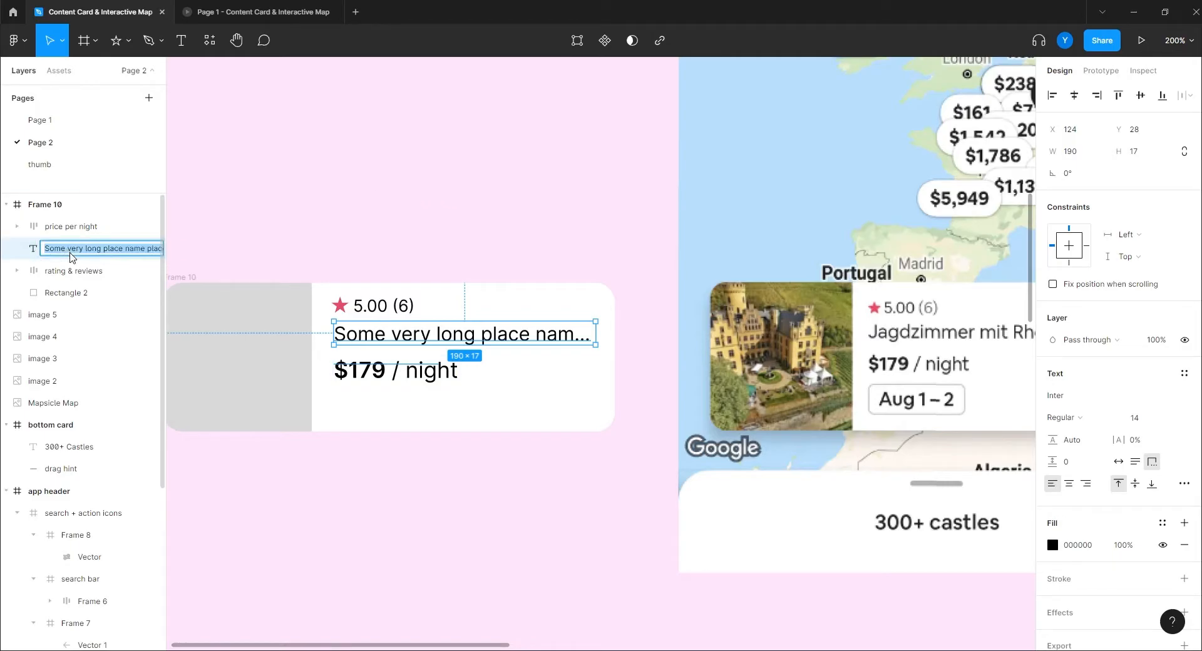
{"action": "type", "text": "plac"}
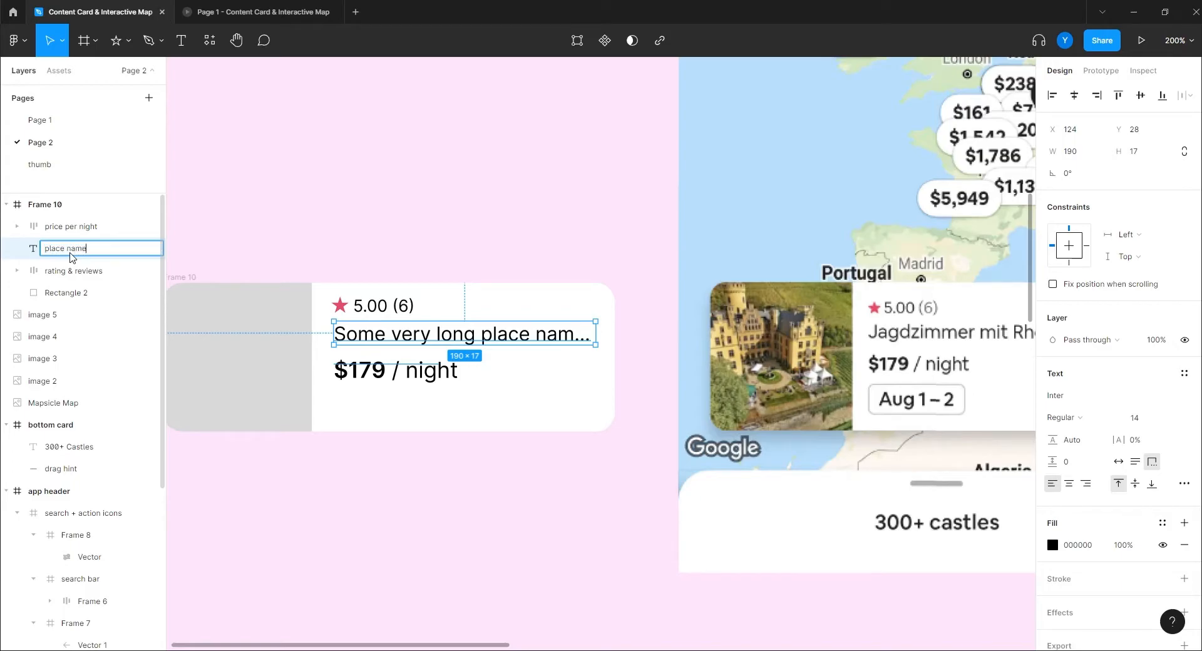
{"action": "type", "text": "e name"}
{"action": "key", "text": "Return"}
{"action": "left_click", "coordinate": [477, 253]}
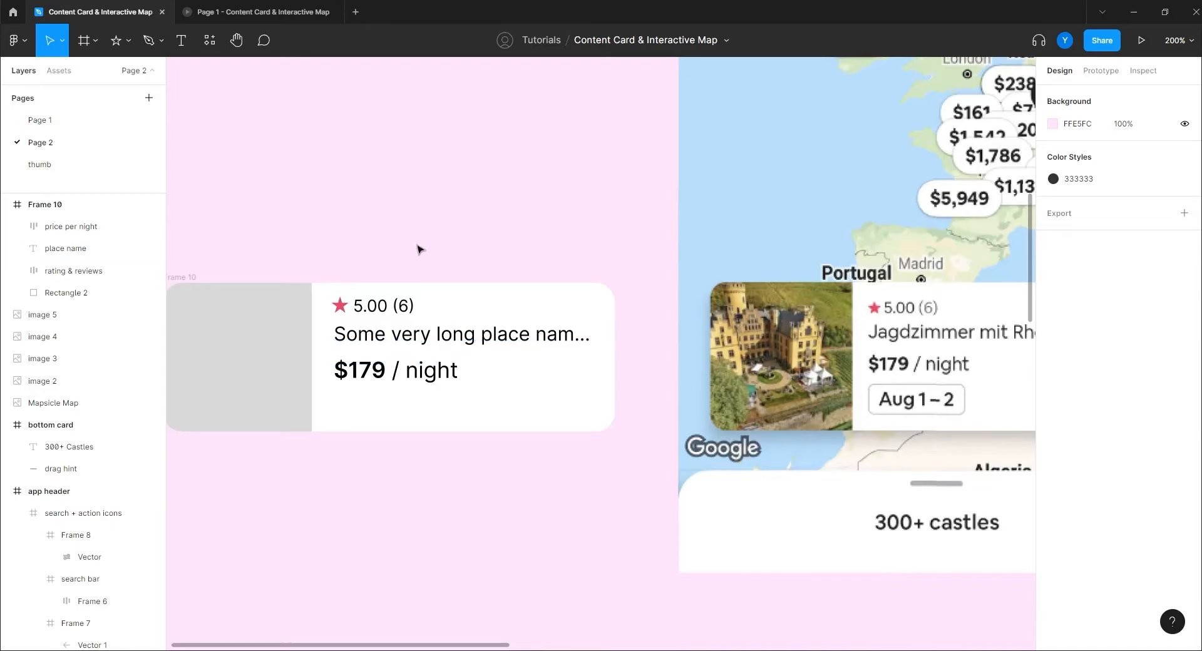
- Add the date text "Aug 1 - 2" below the price row and align it at X 124, Y 82
{"action": "left_click", "coordinate": [170, 52]}
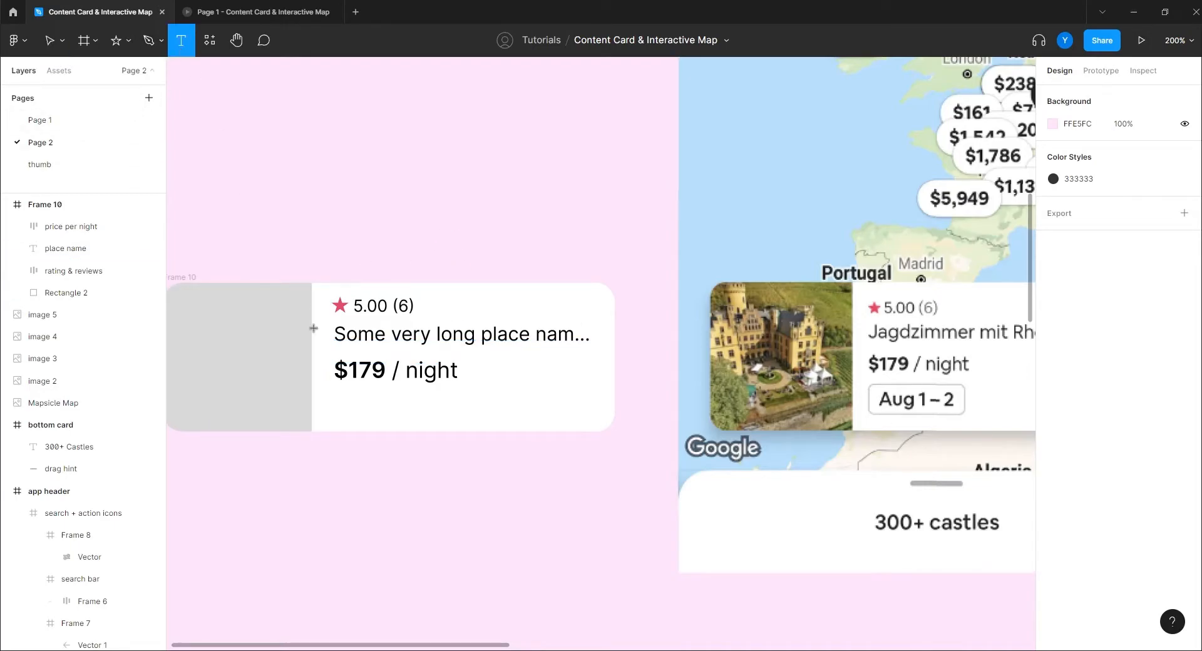
{"action": "left_click", "coordinate": [359, 401]}
{"action": "type", "text": "Aug"}
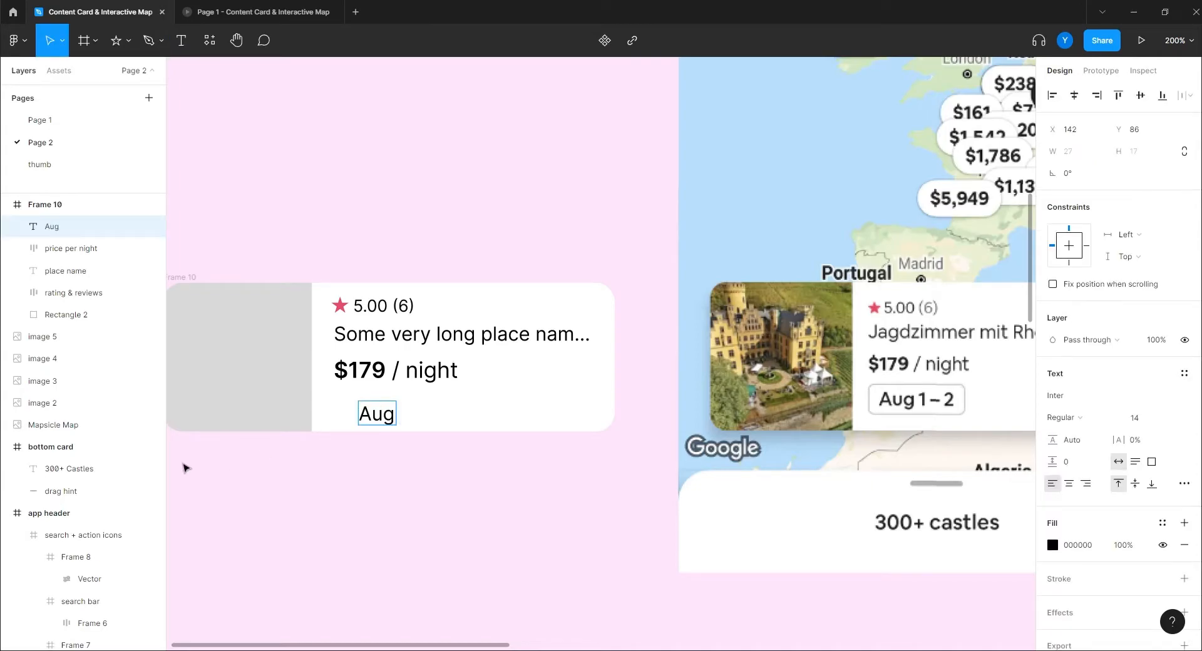
{"action": "type", "text": " 1-"}
{"action": "key", "text": "BackSpace"}
{"action": "type", "text": "- 2"}
{"action": "key", "text": "Escape"}
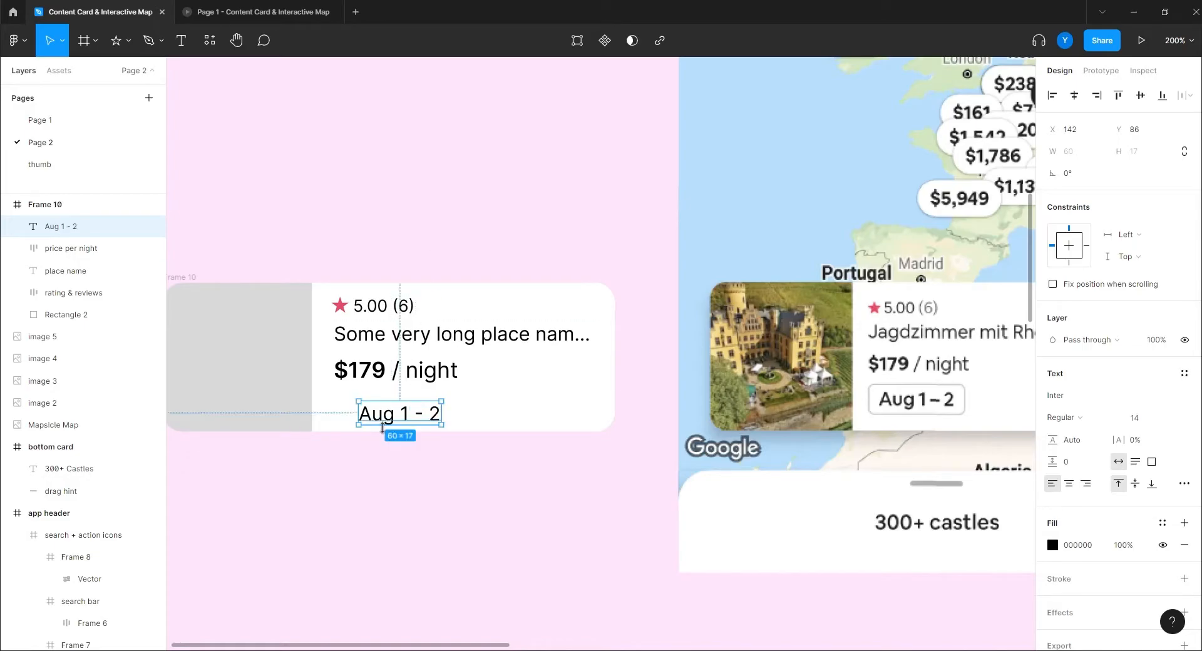
{"action": "left_click_drag", "start_coordinate": [382, 418], "coordinate": [358, 413]}
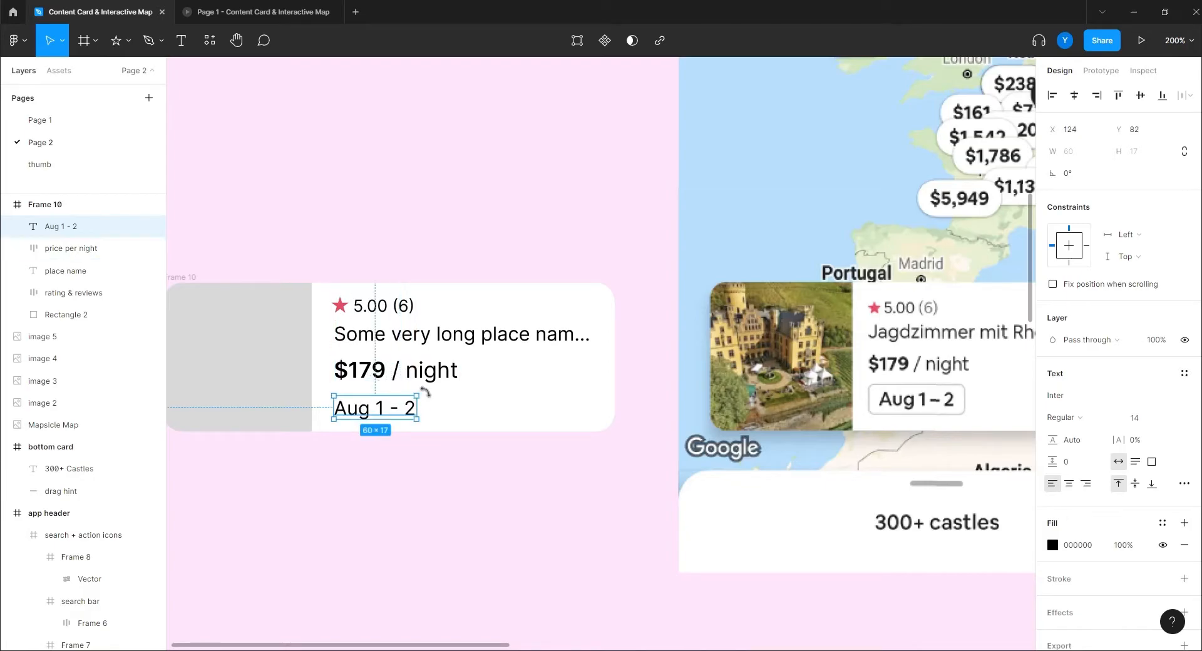
- Wrap the "Aug 1 - 2" text in an auto layout frame and move it to X 124, Y 73
{"action": "key", "text": "shift+a"}
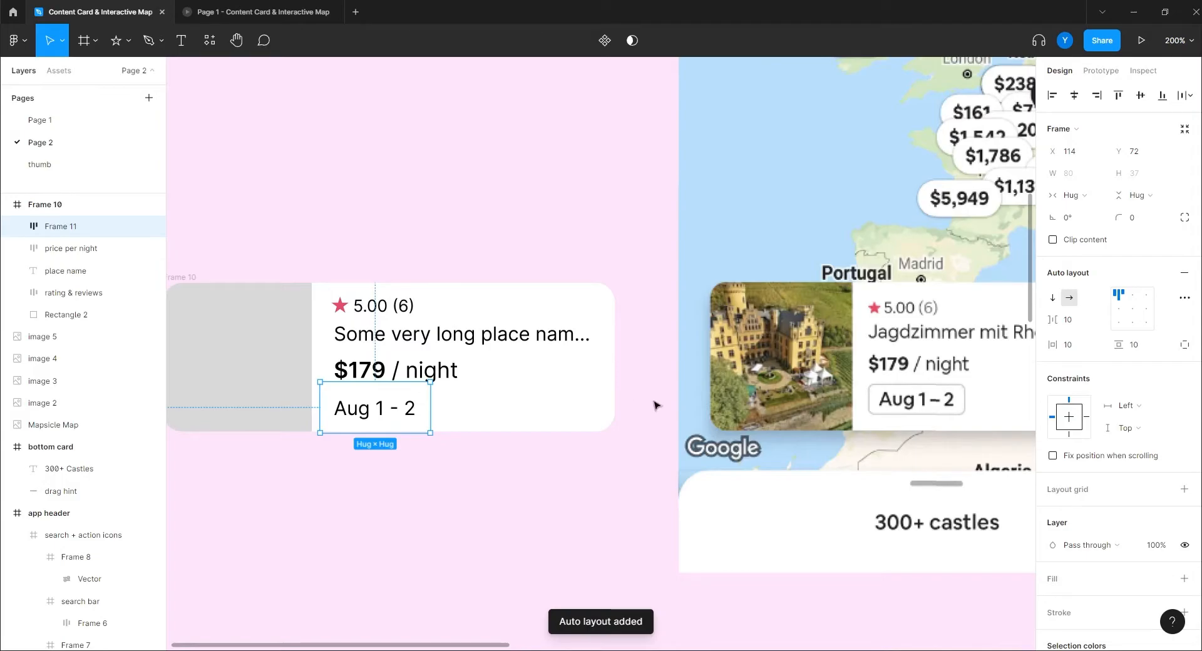
{"action": "left_click", "coordinate": [1149, 350]}
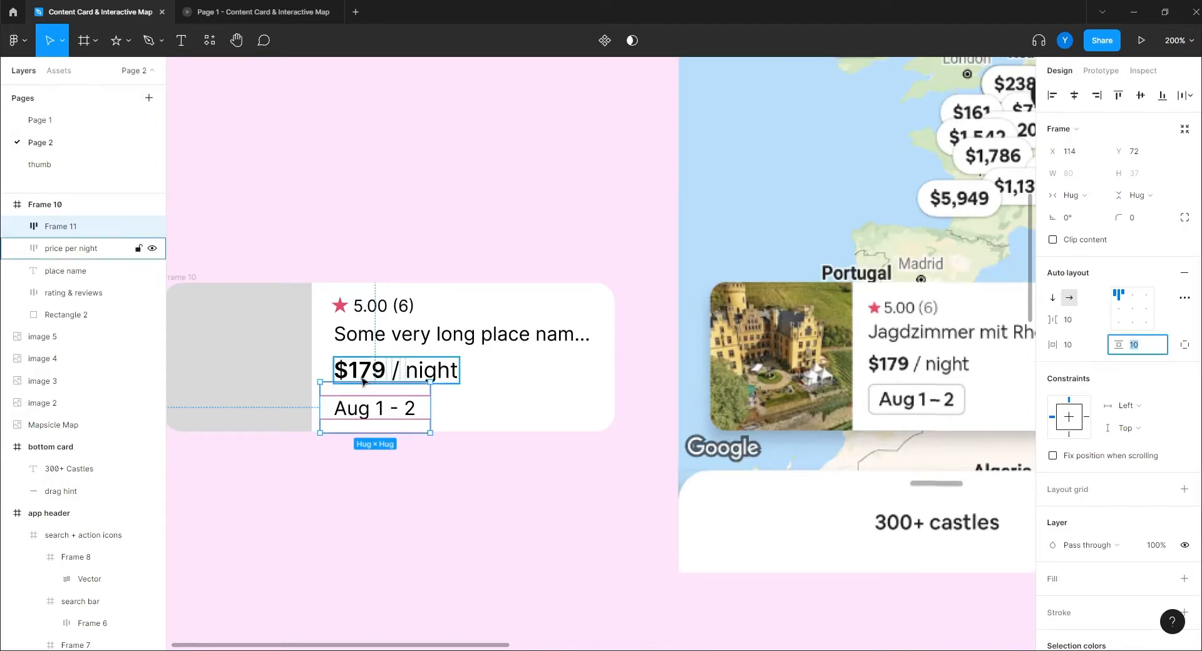
{"action": "left_click", "coordinate": [397, 242]}
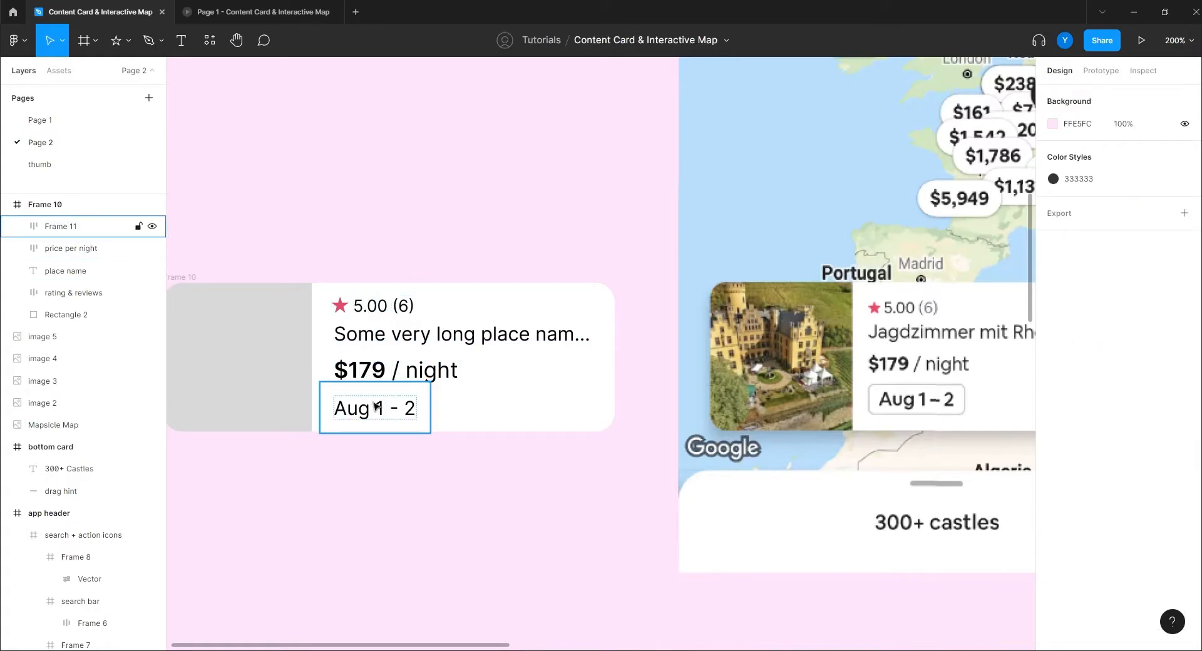
{"action": "left_click_drag", "start_coordinate": [370, 421], "coordinate": [386, 421]}
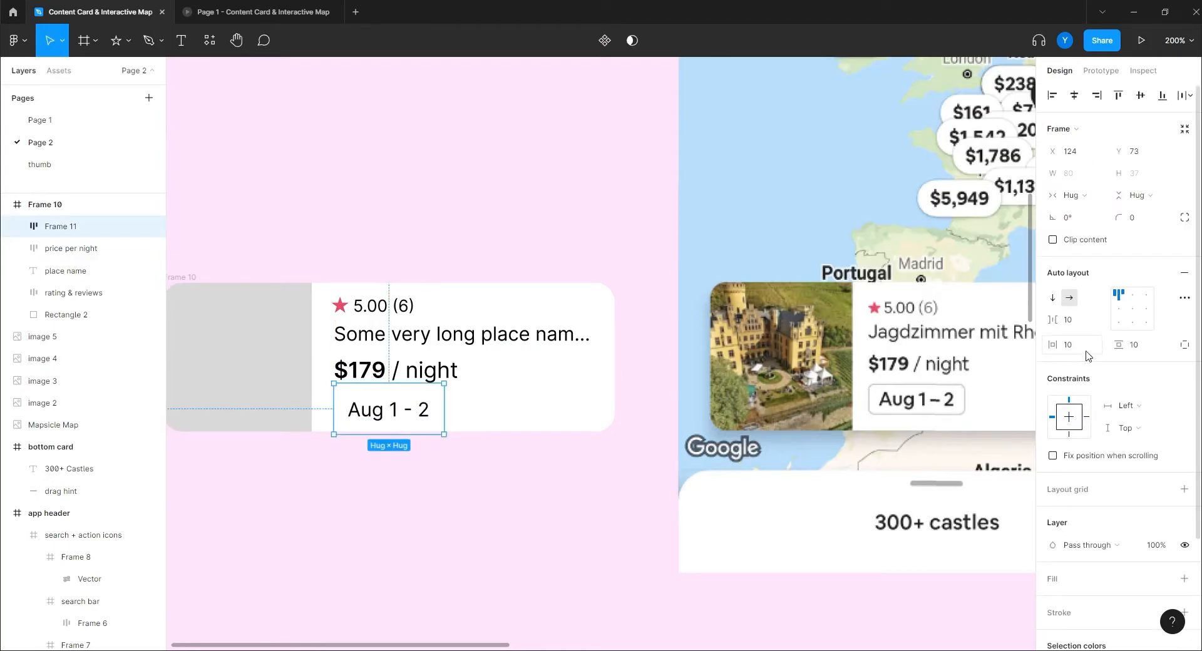
- Set the date frame's vertical padding to 4 and move the frame down to Y 77
{"action": "left_click", "coordinate": [1150, 351]}
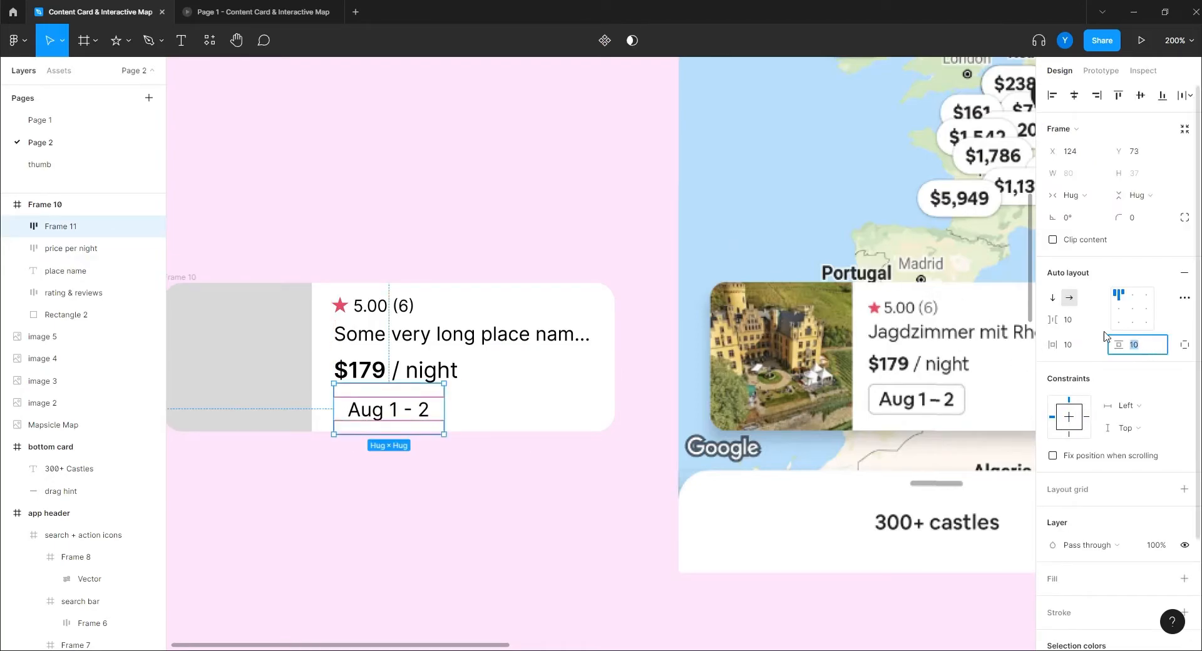
{"action": "key", "text": "Down"}
{"action": "key", "text": "Down"}
{"action": "key", "text": "Down"}
{"action": "key", "text": "Down"}
{"action": "key", "text": "Down"}
{"action": "key", "text": "Down"}
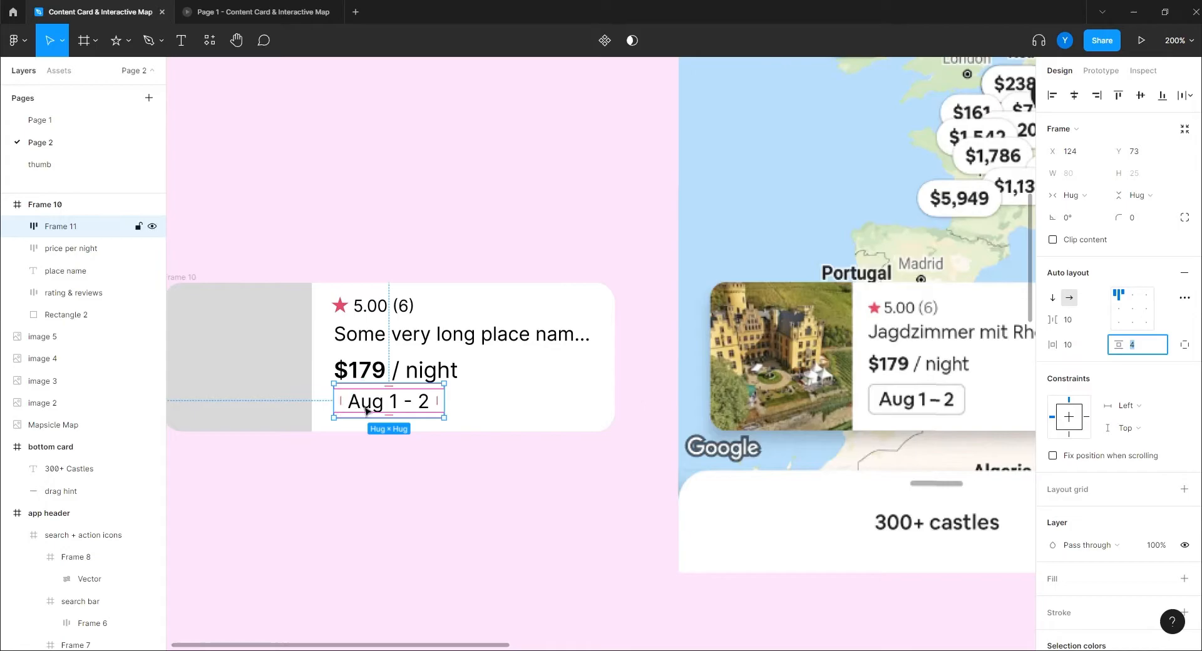
{"action": "left_click_drag", "start_coordinate": [376, 410], "coordinate": [376, 415]}
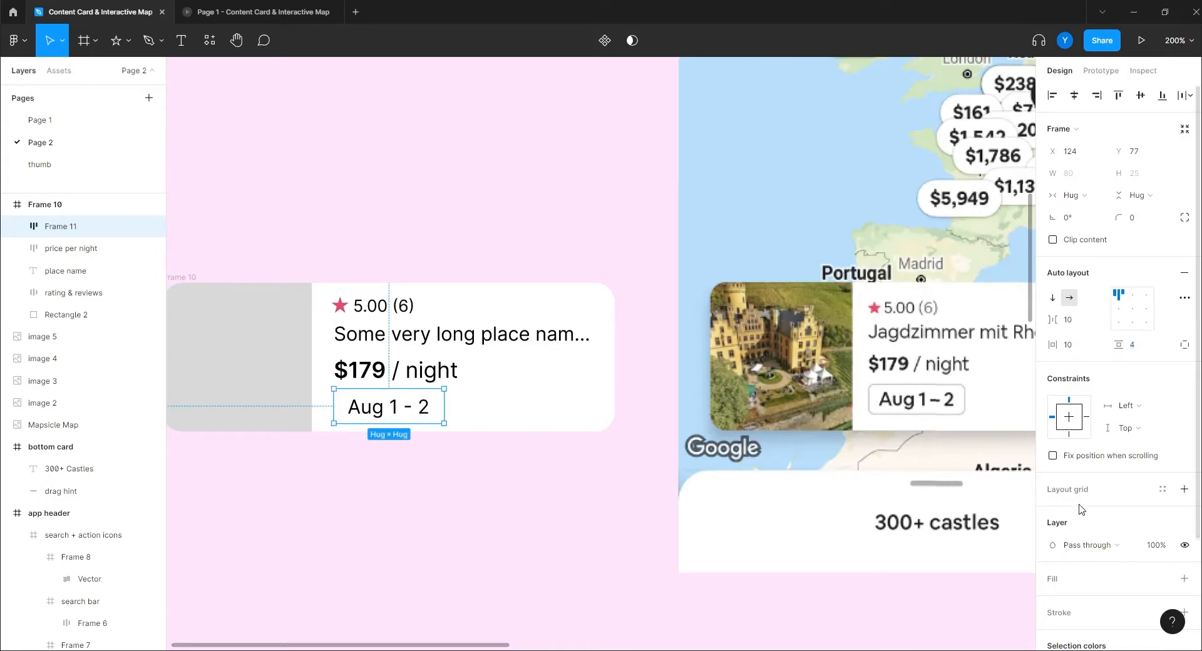
- Add a light grey C2C2C2 inside stroke, 1 thick, to the date frame
{"action": "scroll", "coordinate": [1159, 517], "scroll_direction": "down", "scroll_amount": 4}
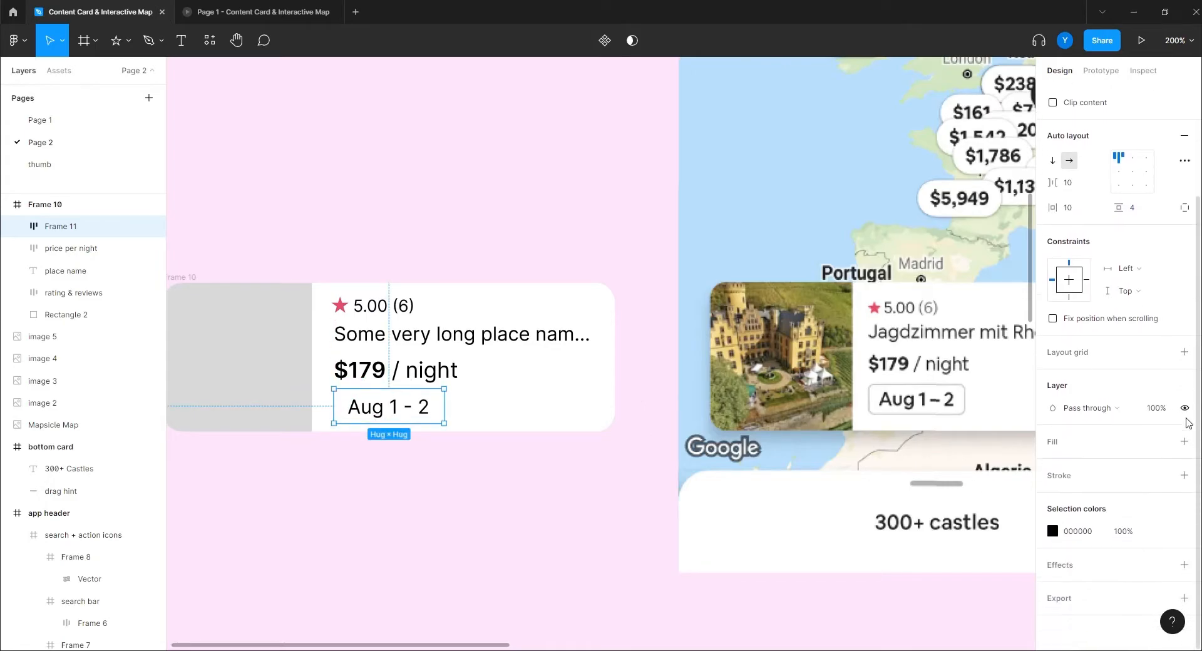
{"action": "left_click", "coordinate": [1184, 476]}
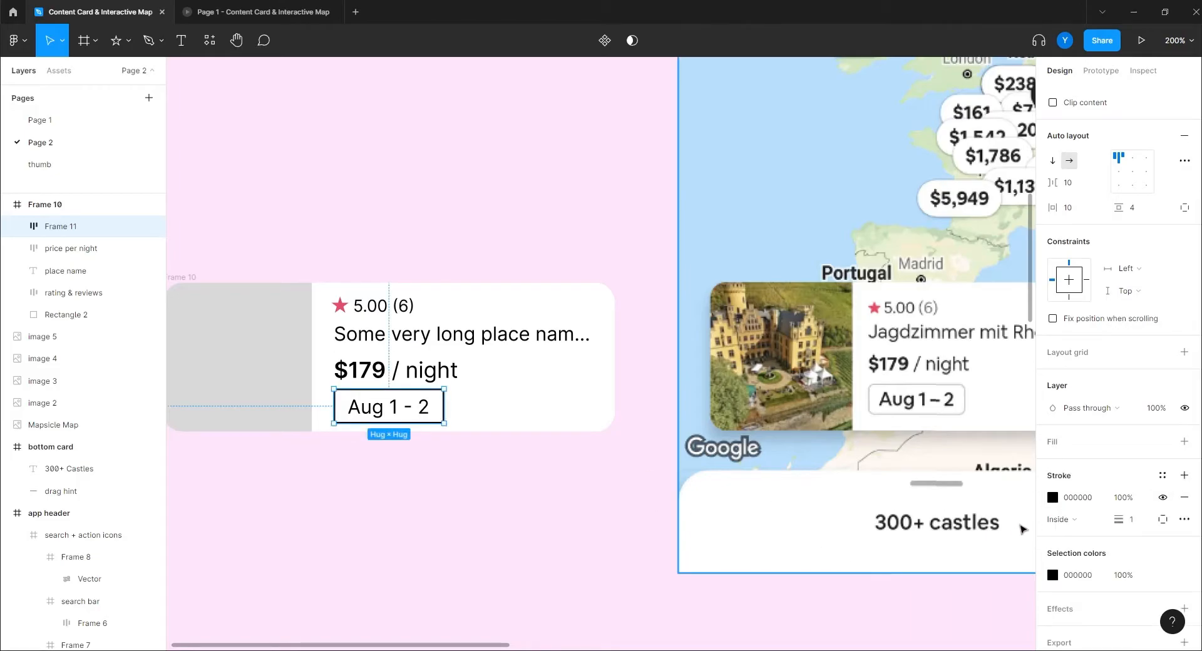
{"action": "left_click", "coordinate": [1053, 497]}
{"action": "mouse_move", "coordinate": [873, 452]}
{"action": "left_mouse_down"}
{"action": "mouse_move", "coordinate": [867, 351]}
{"action": "mouse_move", "coordinate": [834, 352]}
{"action": "left_mouse_up"}
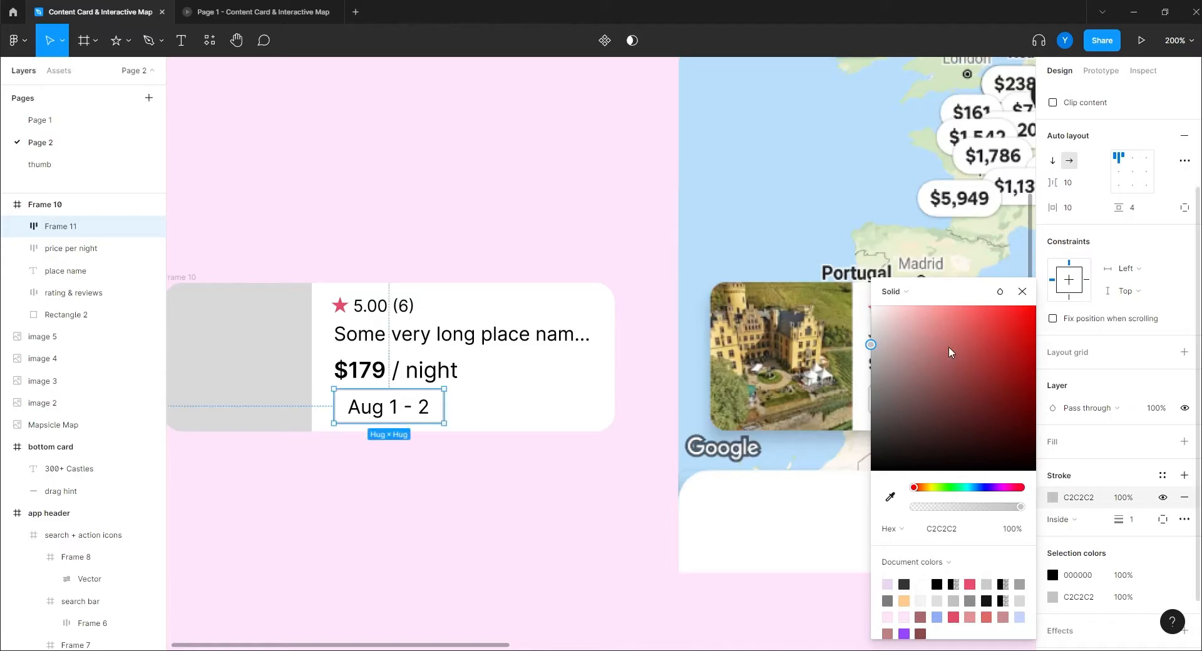
{"action": "left_click", "coordinate": [1023, 291]}
- Round the date frame's corners with a radius of 3
{"action": "scroll", "coordinate": [1155, 172], "scroll_direction": "up", "scroll_amount": 3}
{"action": "left_click", "coordinate": [1138, 218]}
{"action": "type", "text": "2"}
{"action": "key", "text": "Return"}
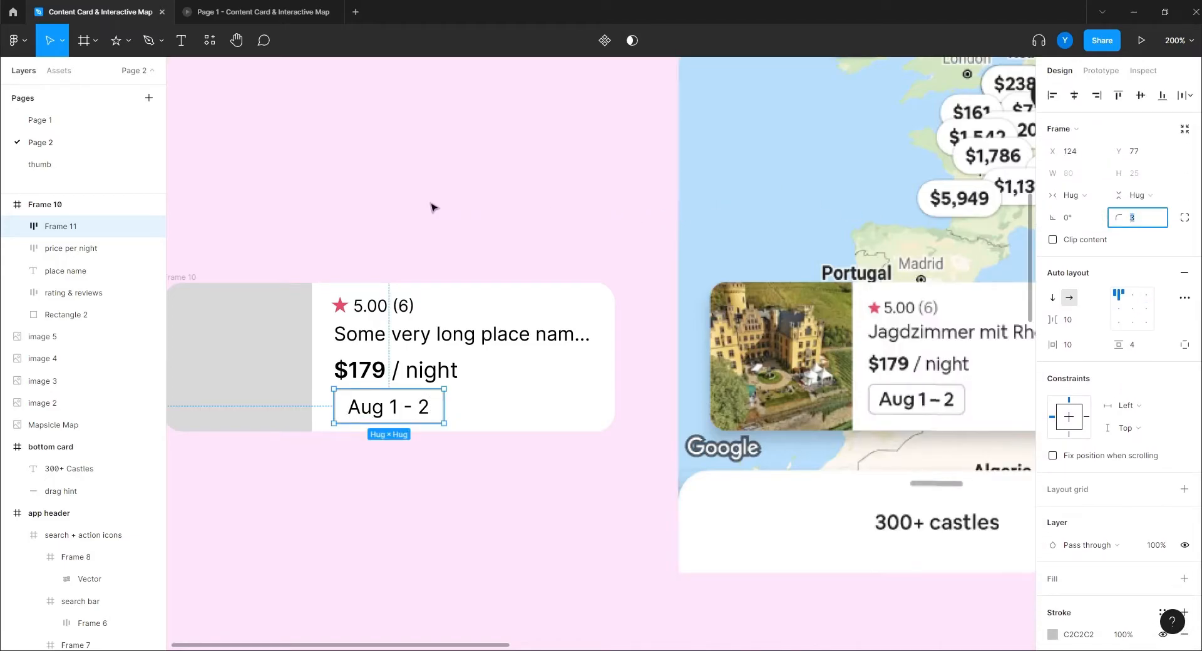
{"action": "left_click", "coordinate": [432, 207]}
{"action": "left_click", "coordinate": [392, 408]}
{"action": "left_click", "coordinate": [392, 408]}
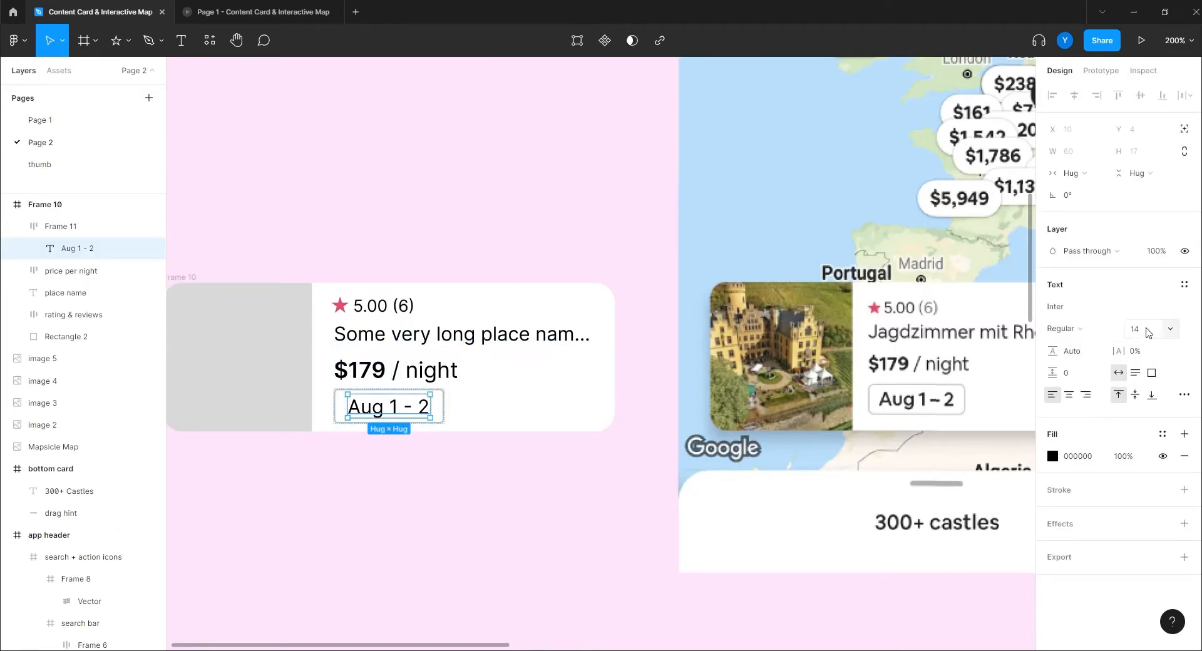
{"action": "left_click", "coordinate": [422, 233]}
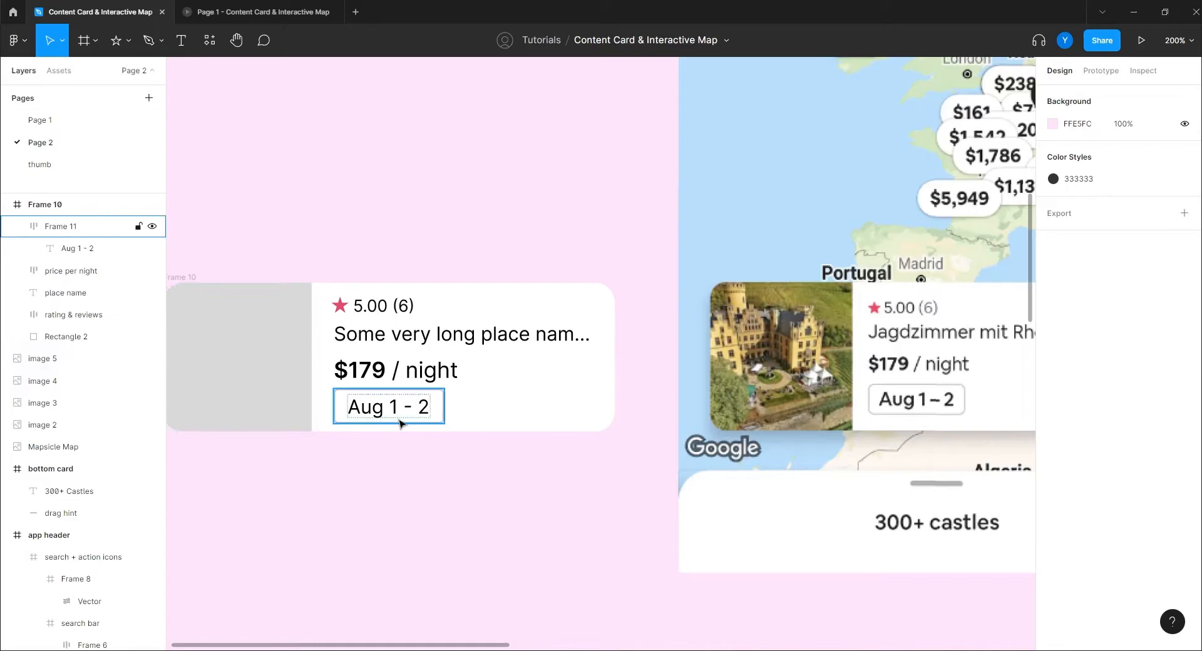
- Combine the price row, place name and rating row into one vertical auto layout frame
{"action": "left_click_drag", "start_coordinate": [341, 473], "coordinate": [411, 446]}
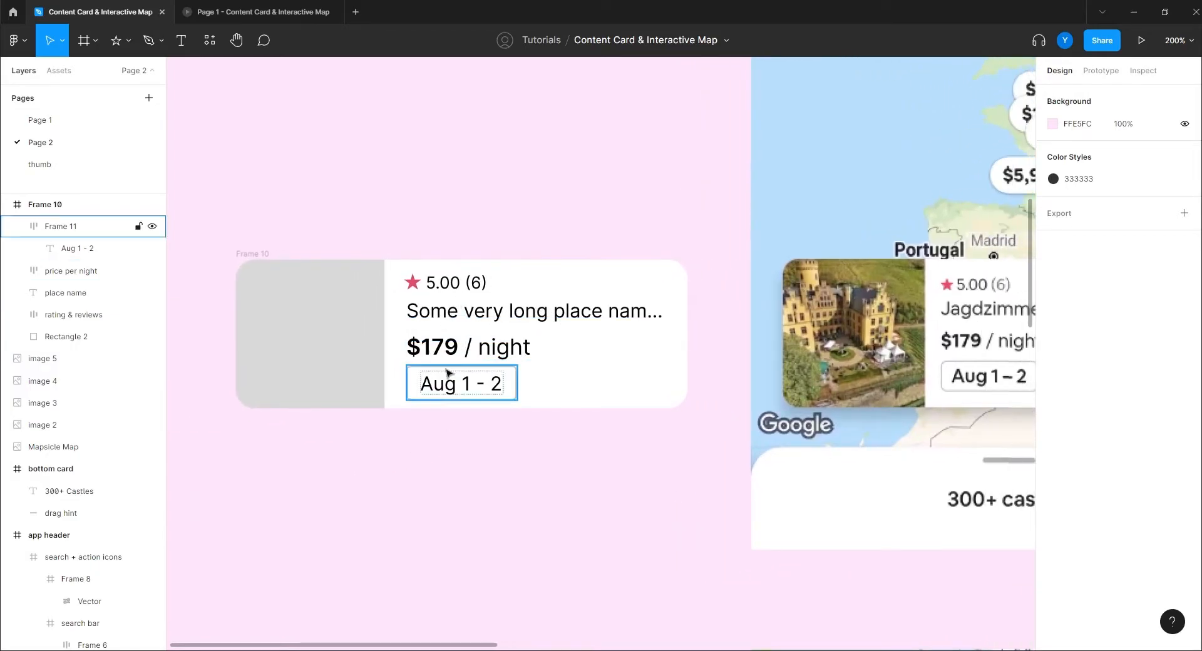
{"action": "left_click", "coordinate": [459, 346]}
{"action": "left_click", "coordinate": [462, 312], "text": "shift"}
{"action": "left_click", "coordinate": [448, 283], "text": "shift"}
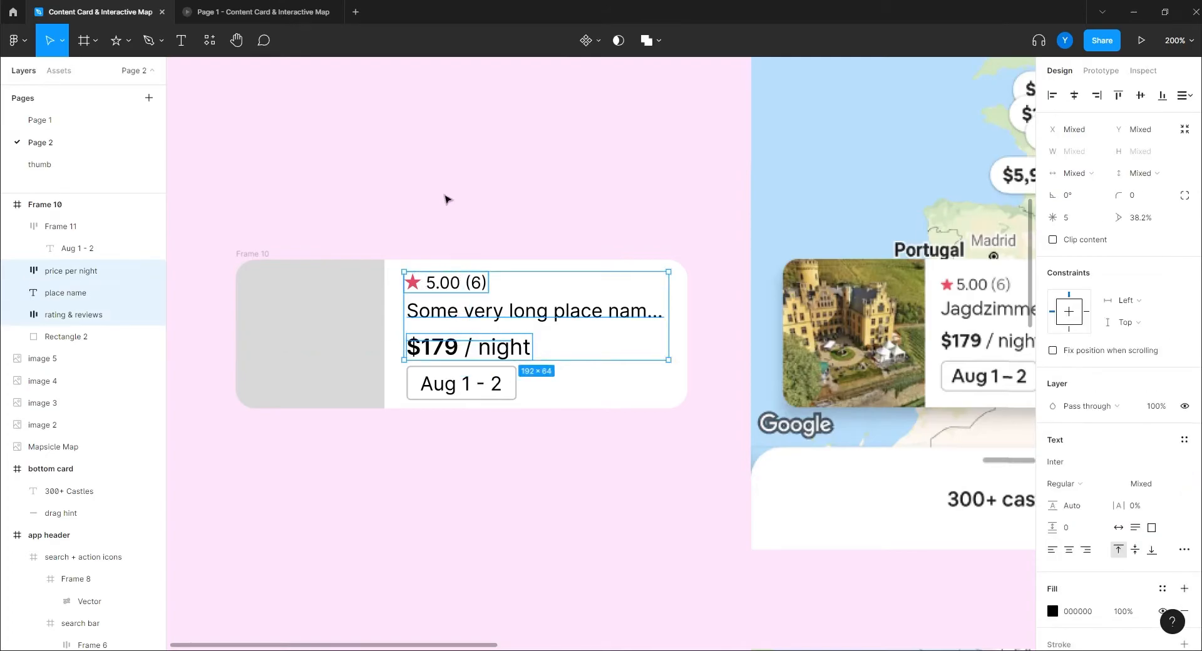
{"action": "key", "text": "shift+a"}
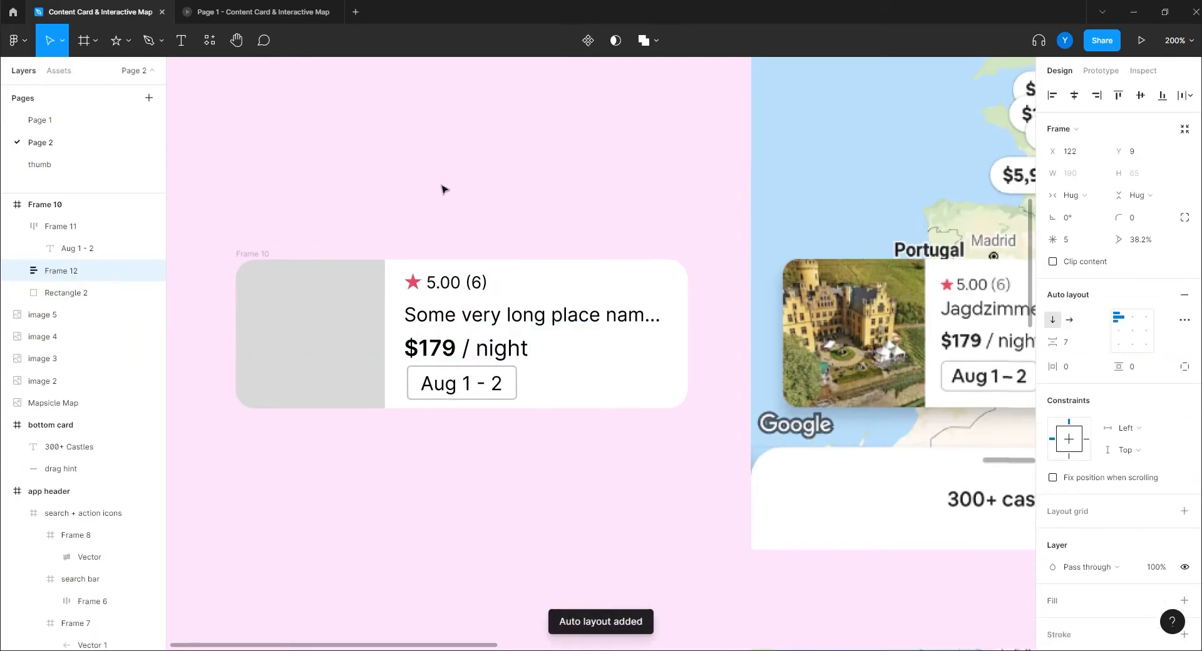
- Rename the new auto layout frame holding the rating, place name and price as "details"
{"action": "double_click", "coordinate": [77, 272]}
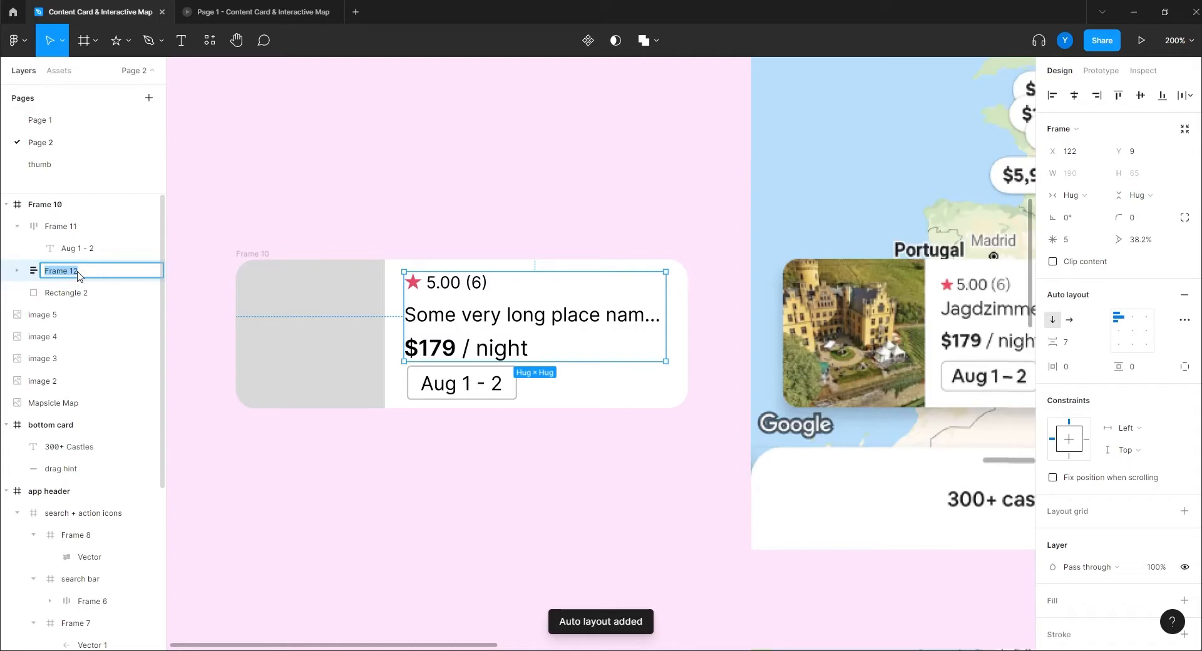
{"action": "type", "text": "details"}
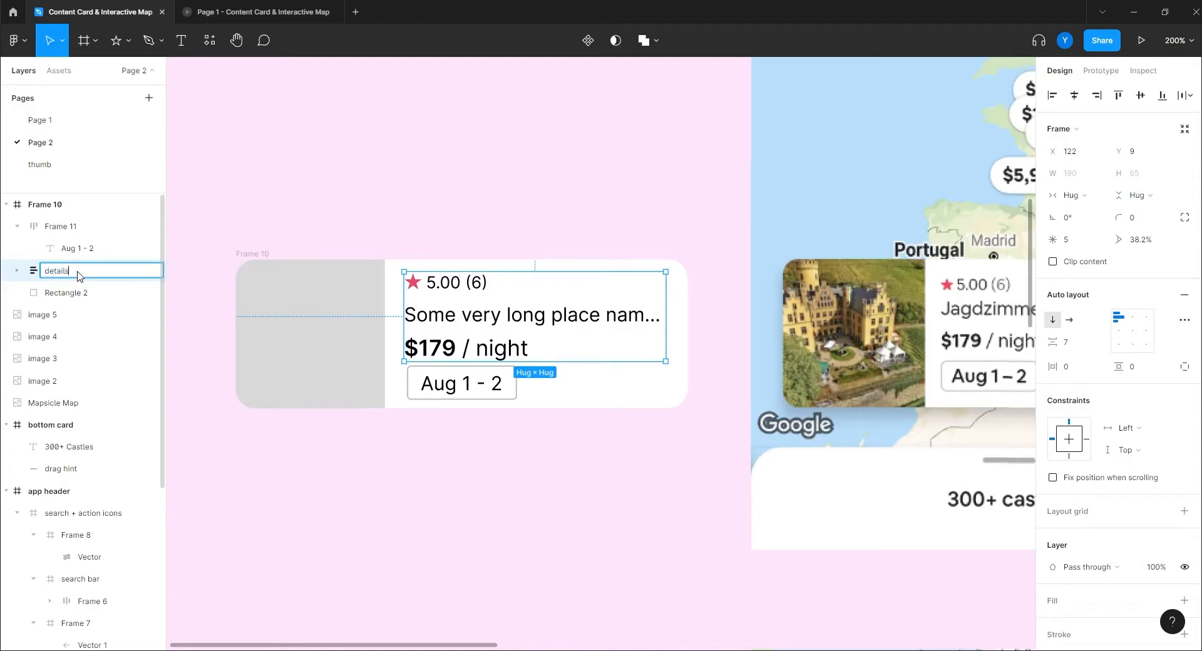
{"action": "key", "text": "Return"}
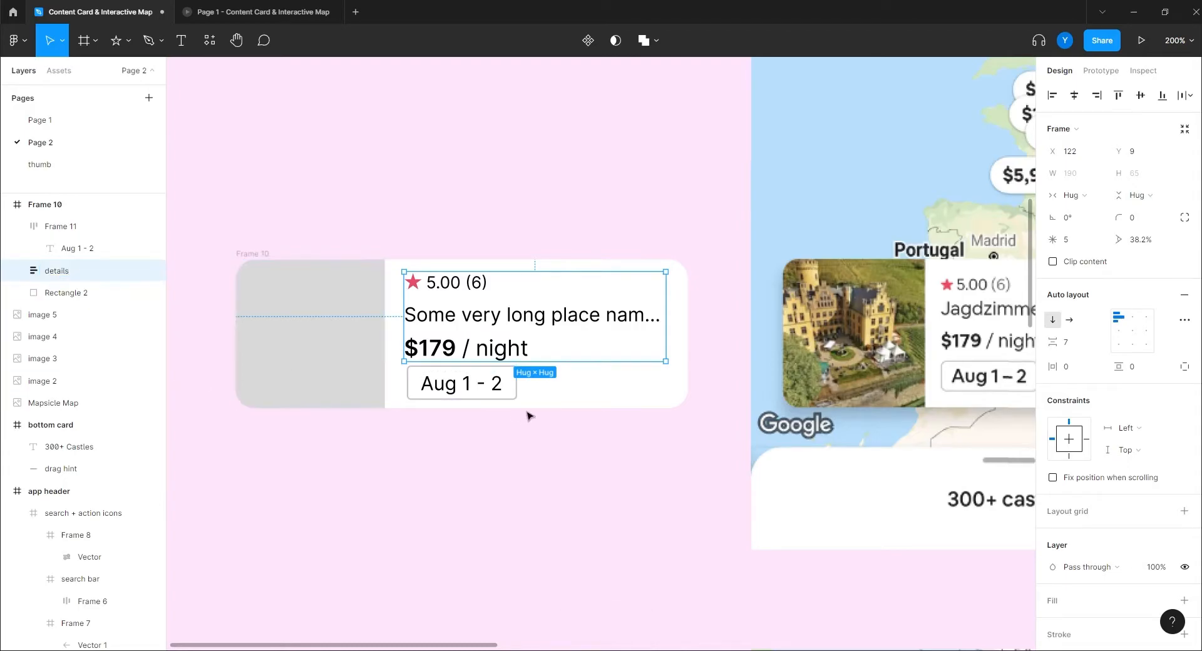
- Move the date label into the "details" auto layout frame, below the price row
{"action": "left_click", "coordinate": [431, 376]}
{"action": "left_click_drag", "start_coordinate": [431, 377], "coordinate": [464, 374]}
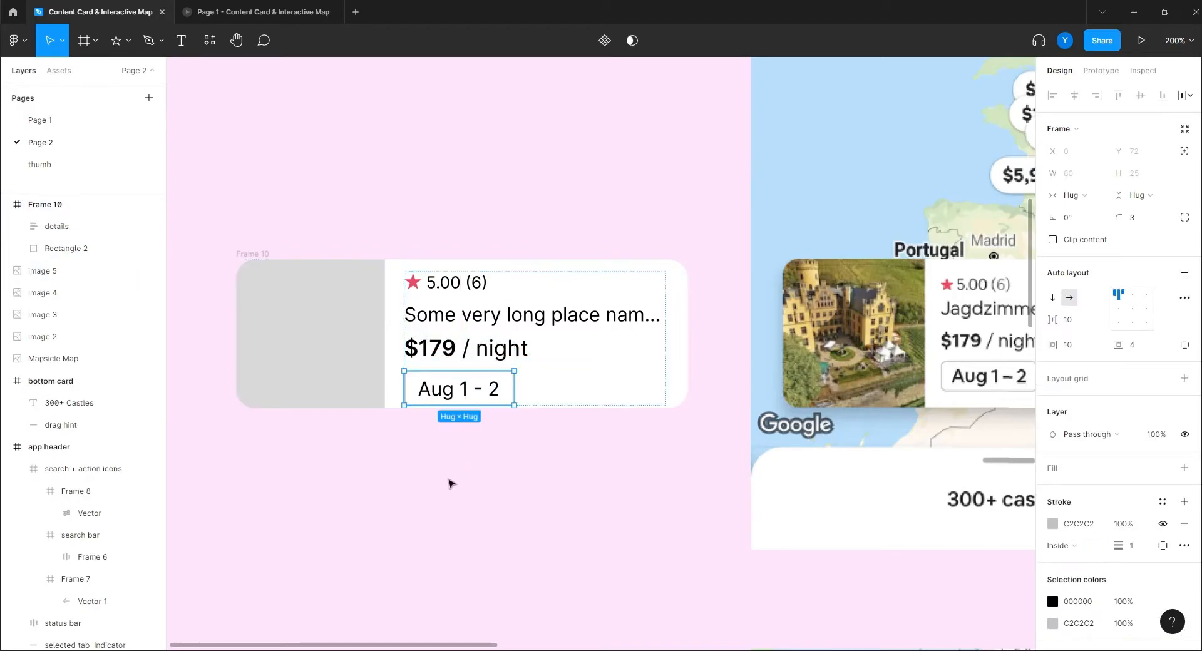
{"action": "left_click", "coordinate": [451, 483]}
- Set the vertical spacing between the items in the "details" frame to 5
{"action": "left_click", "coordinate": [452, 407]}
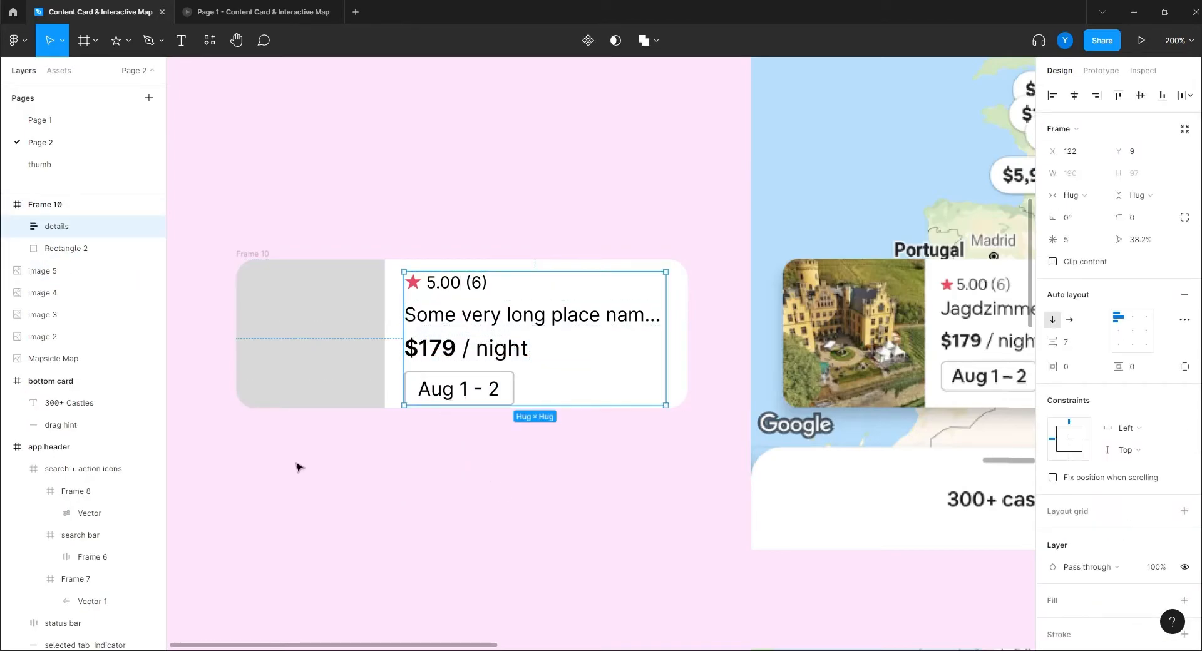
{"action": "left_click", "coordinate": [1072, 344]}
{"action": "key", "text": "Down"}
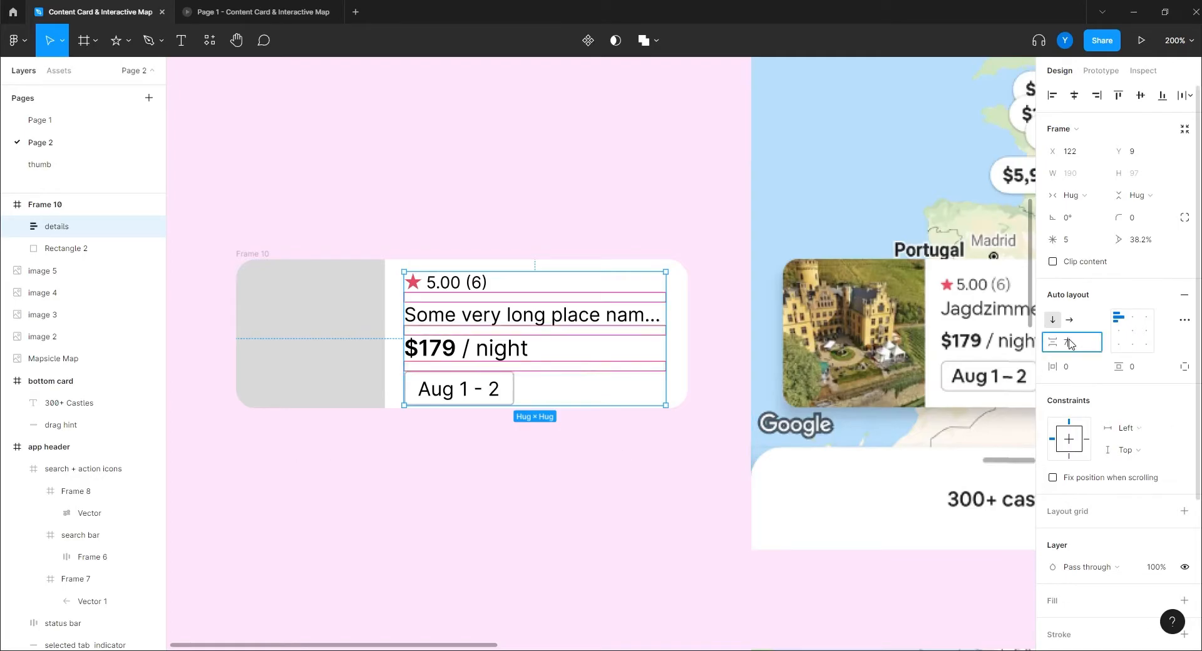
{"action": "key", "text": "Down"}
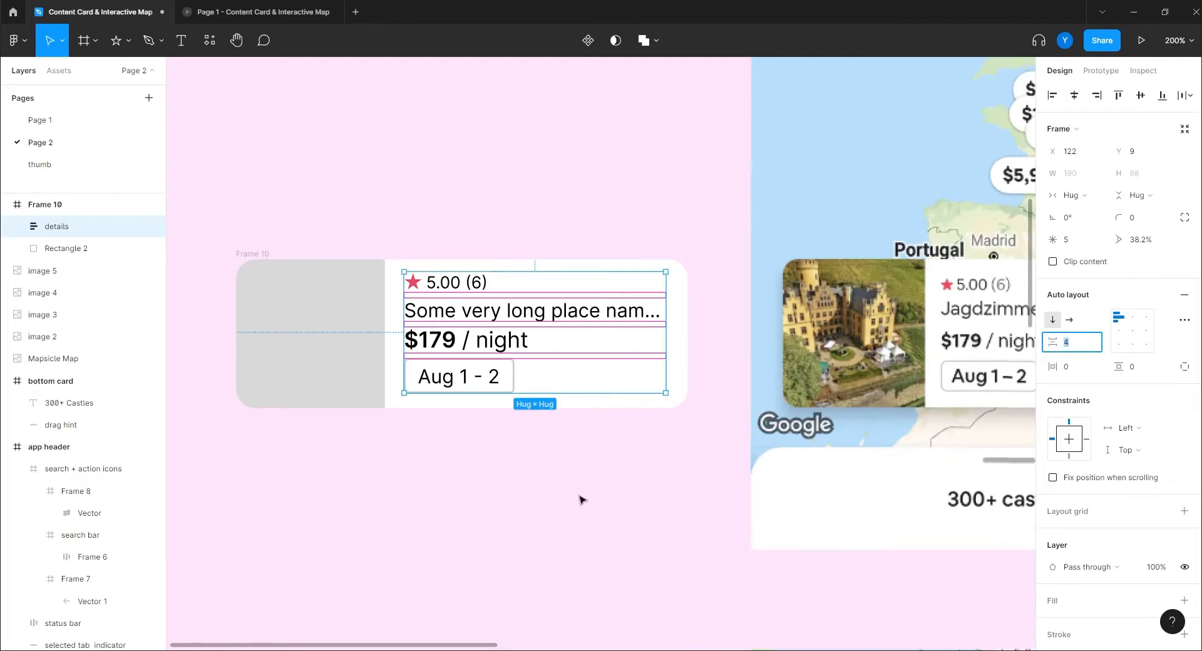
{"action": "left_click_drag", "start_coordinate": [578, 498], "coordinate": [660, 510]}
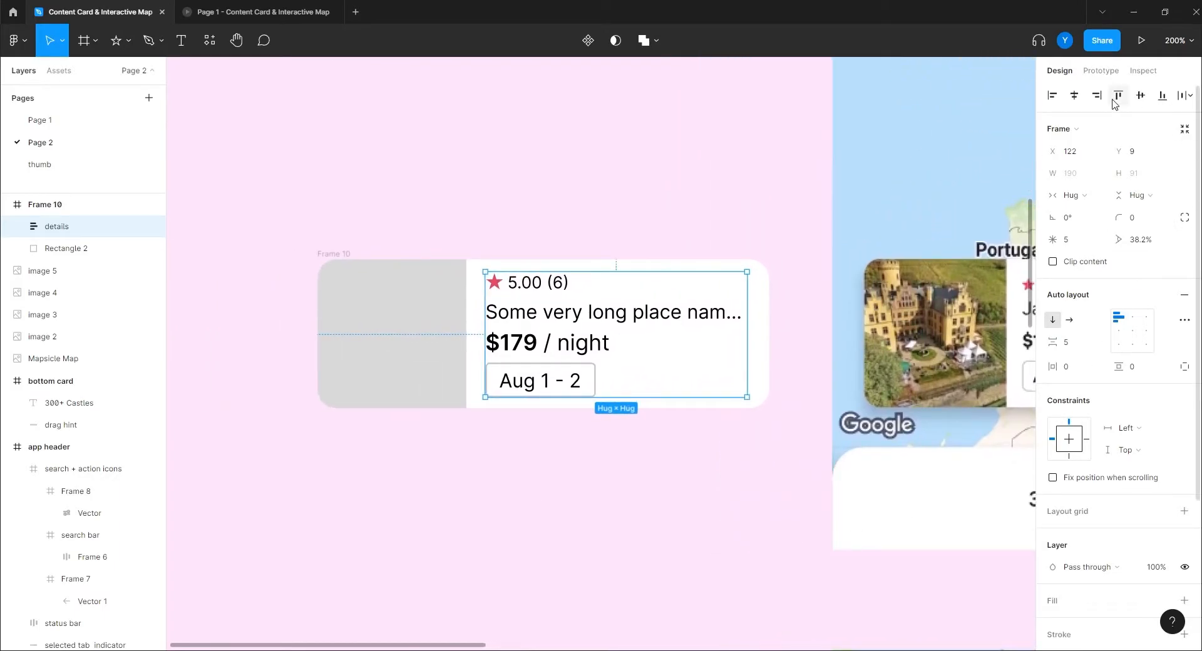
{"action": "left_click", "coordinate": [474, 155]}
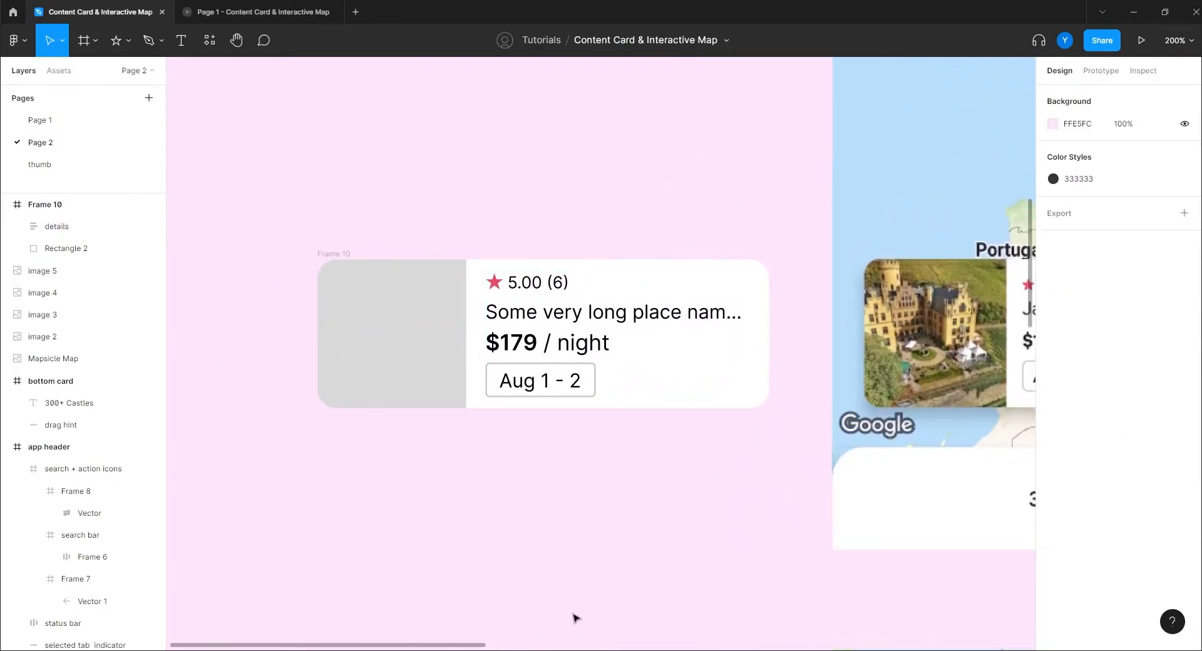
{"action": "left_click", "coordinate": [384, 376]}
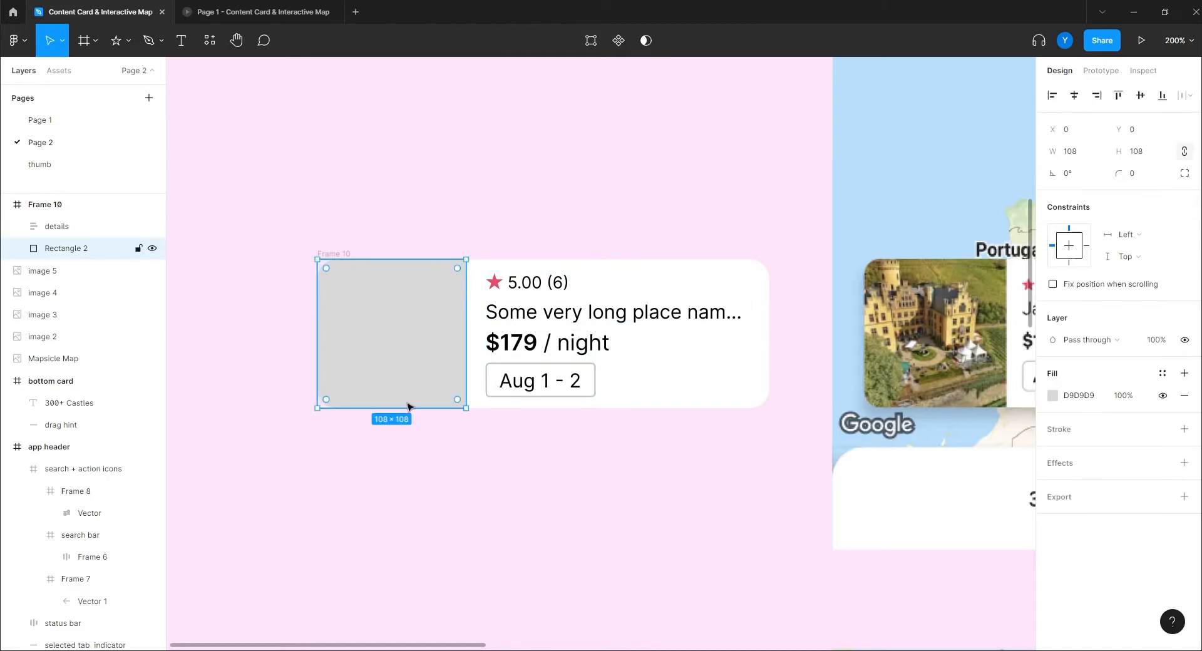
{"action": "key", "text": "shift+0"}
{"action": "left_click", "coordinate": [697, 528]}
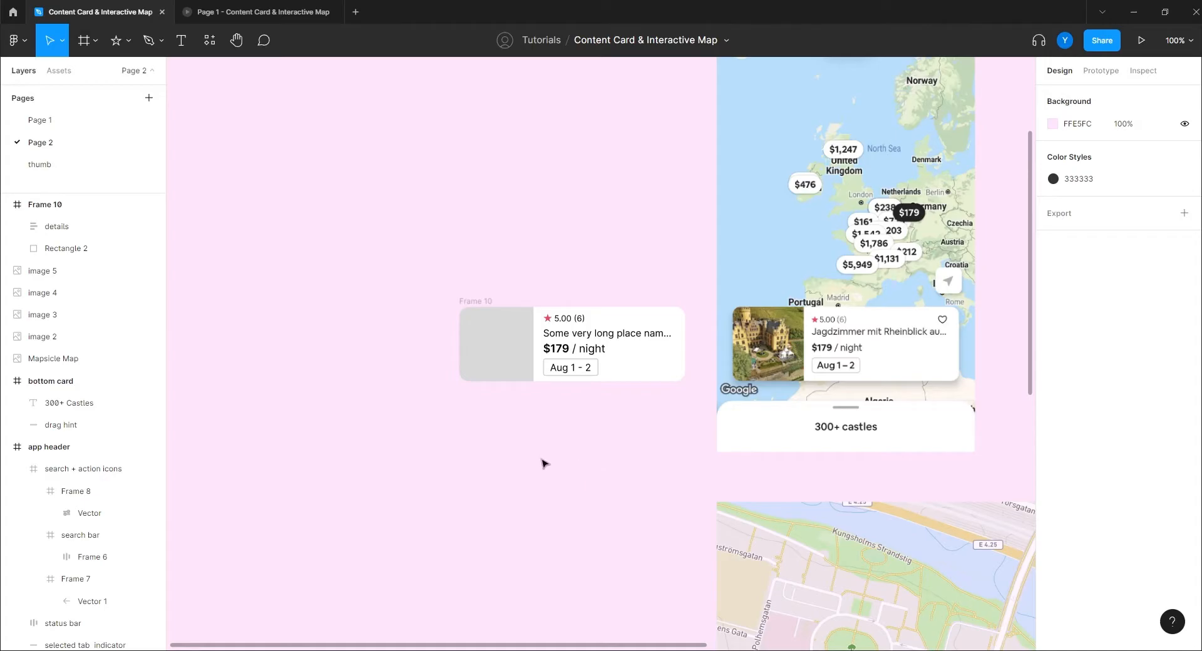
{"action": "key", "text": "ctrl+plus"}
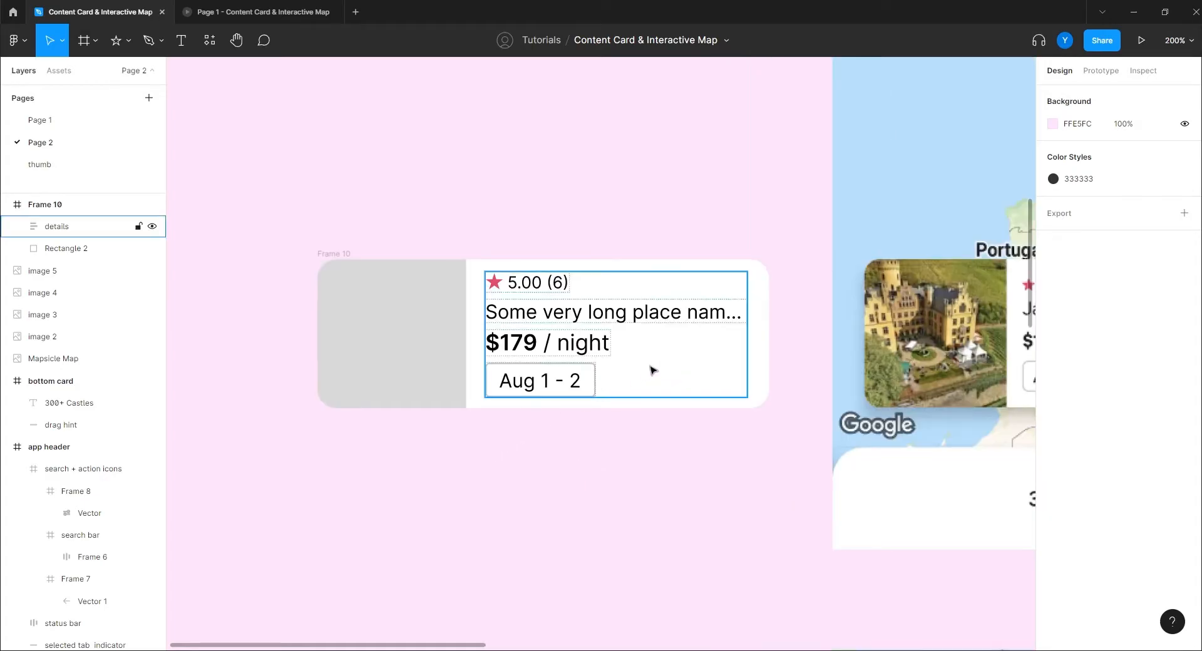
- Apply horizontal auto layout to the whole card frame, placing the image placeholder beside the details
{"action": "left_click", "coordinate": [336, 255]}
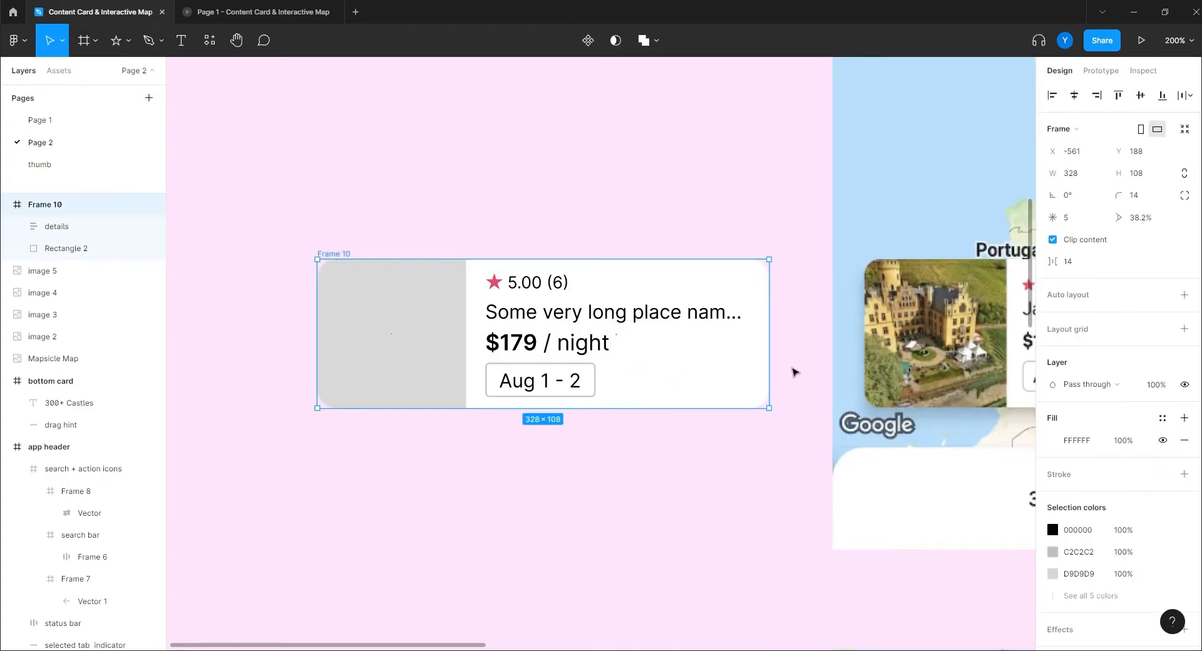
{"action": "key", "text": "shift+a"}
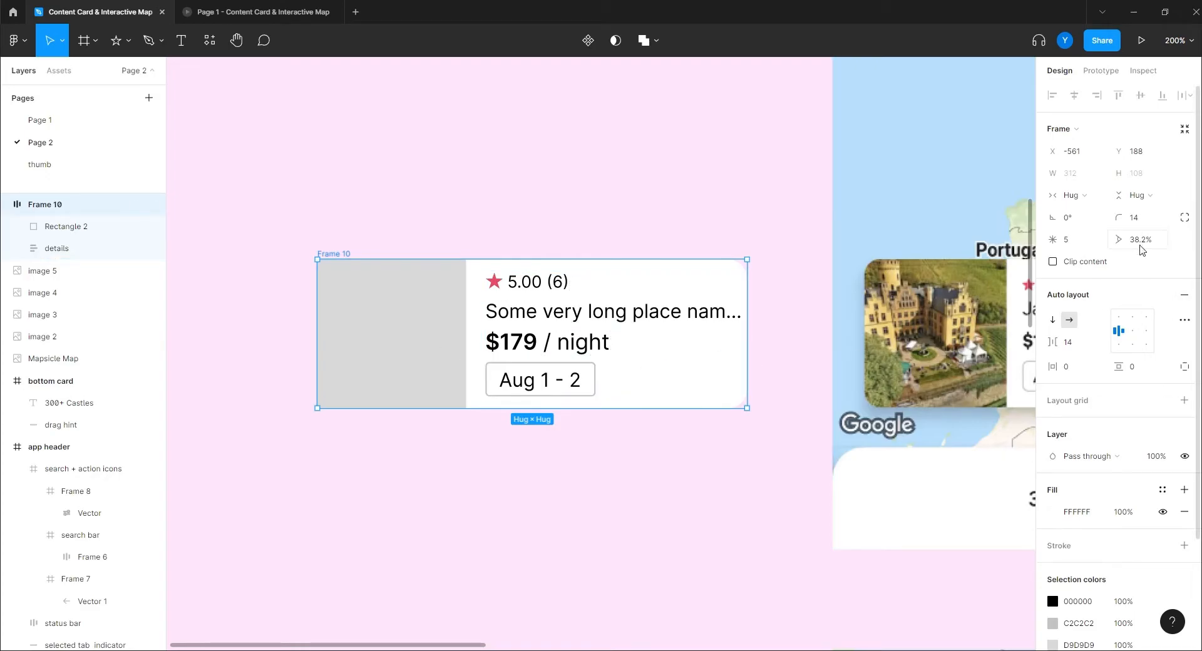
{"action": "left_click", "coordinate": [536, 201]}
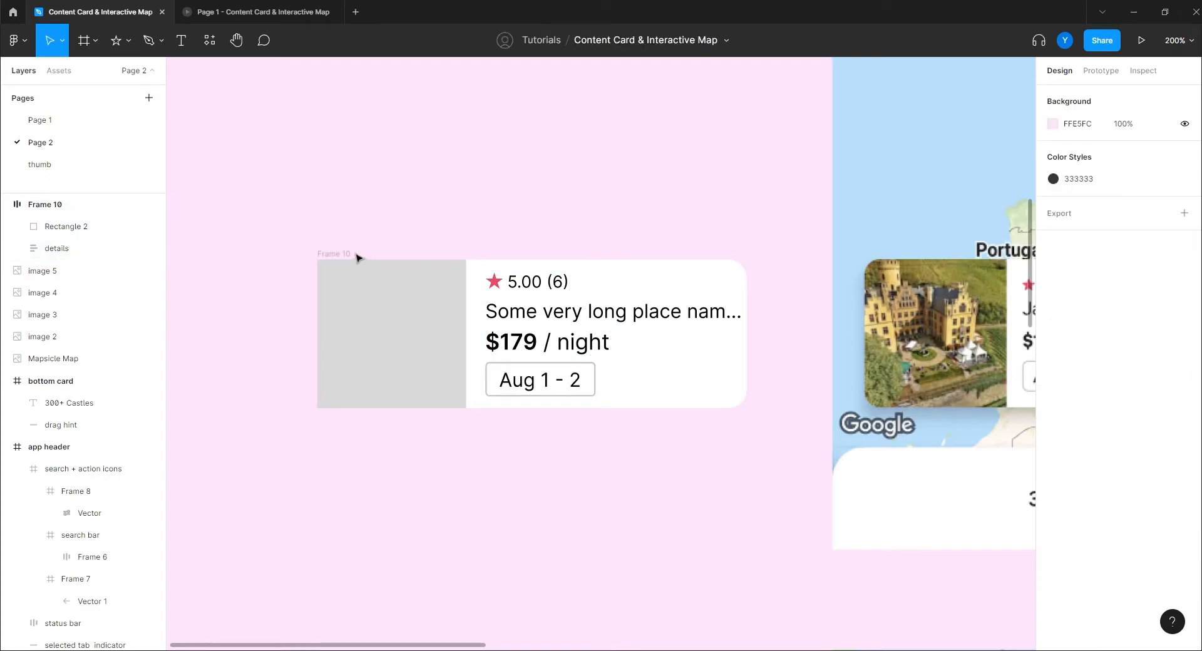
{"action": "left_click", "coordinate": [416, 325]}
{"action": "left_click", "coordinate": [416, 327]}
{"action": "left_click", "coordinate": [761, 250]}
- Rename the card frame as "place contect card"
{"action": "left_click", "coordinate": [327, 254]}
{"action": "double_click", "coordinate": [61, 204]}
{"action": "type", "text": "ce co"}
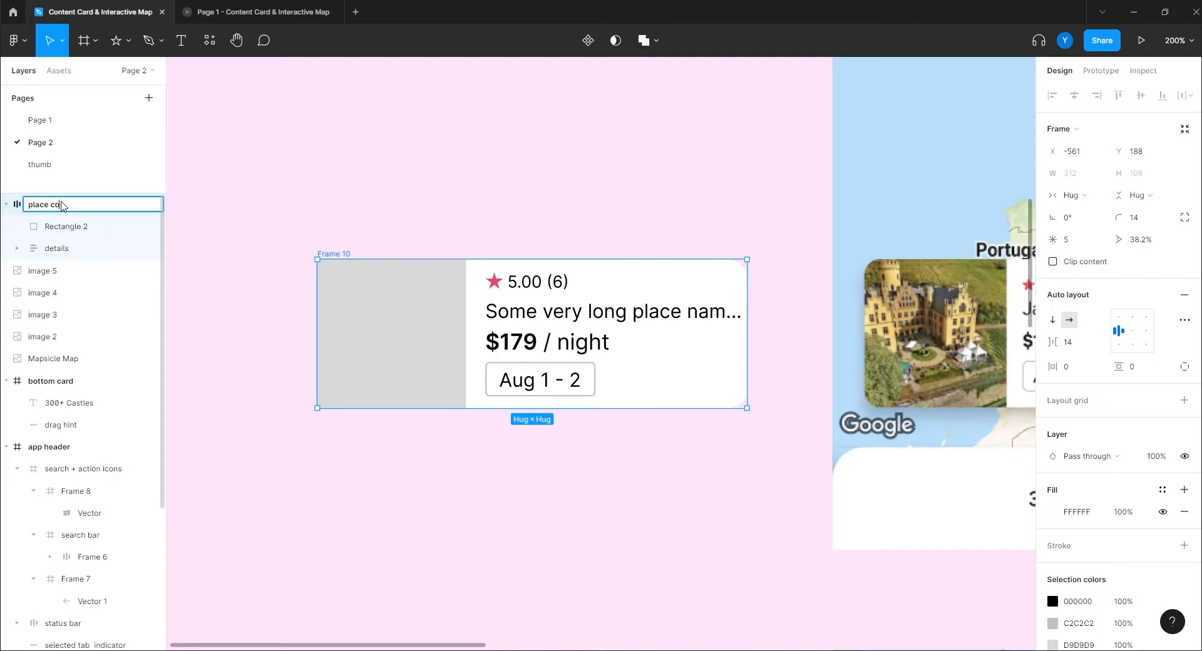
{"action": "type", "text": "lace contect card"}
{"action": "key", "text": "Return"}
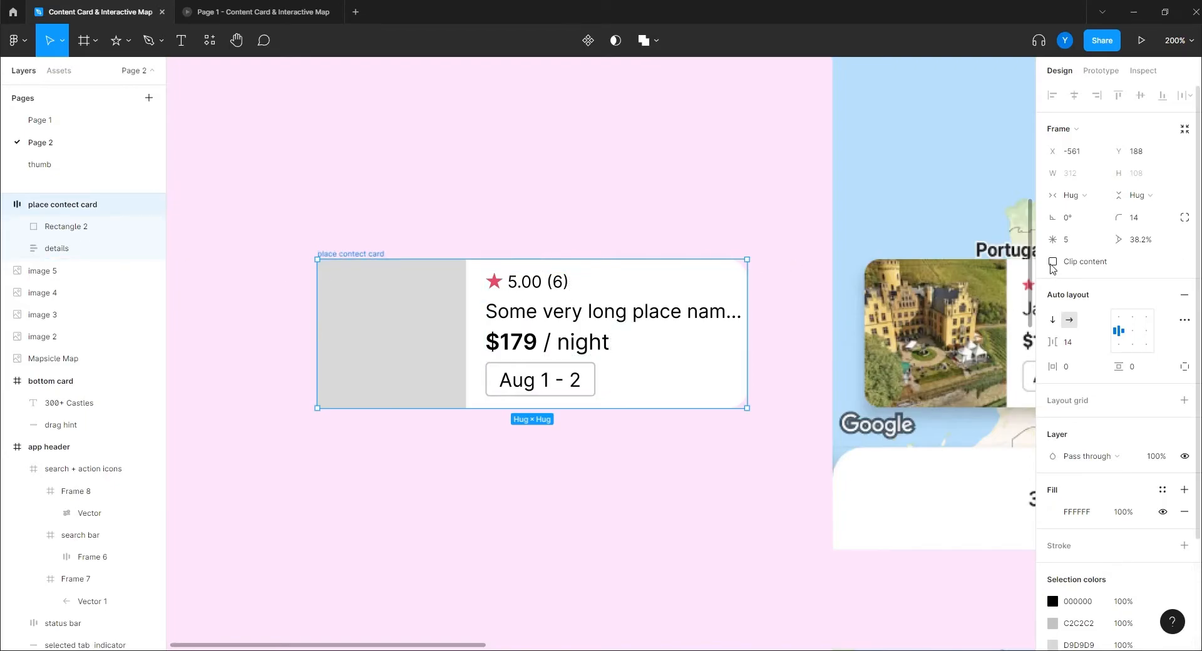
- Turn on content clipping for the "place contect card" frame so its corners mask the image placeholder
{"action": "left_click", "coordinate": [1053, 262]}
{"action": "left_click", "coordinate": [1054, 263]}
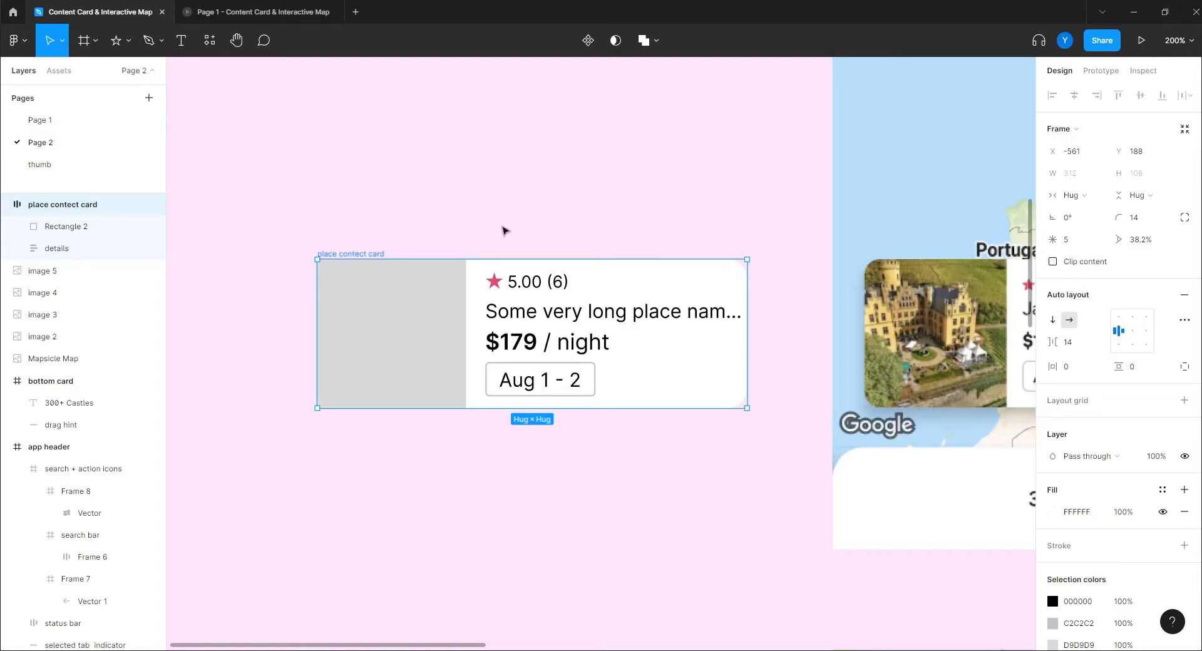
{"action": "left_click", "coordinate": [548, 233]}
{"action": "left_click", "coordinate": [326, 266]}
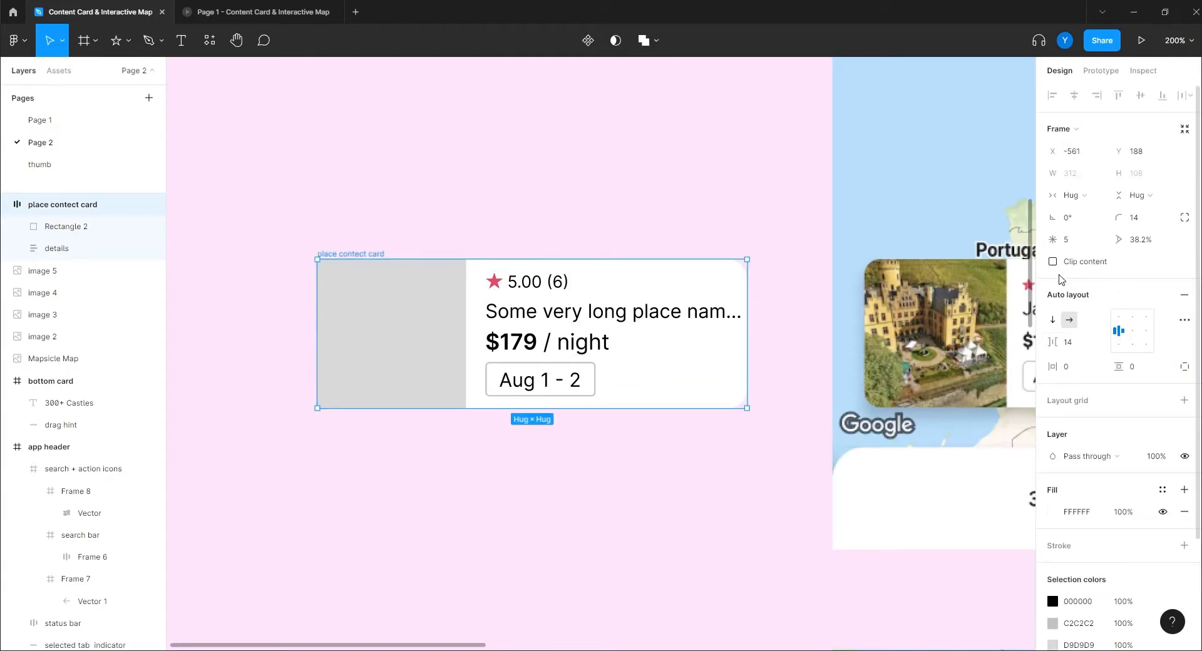
{"action": "left_click", "coordinate": [1053, 266]}
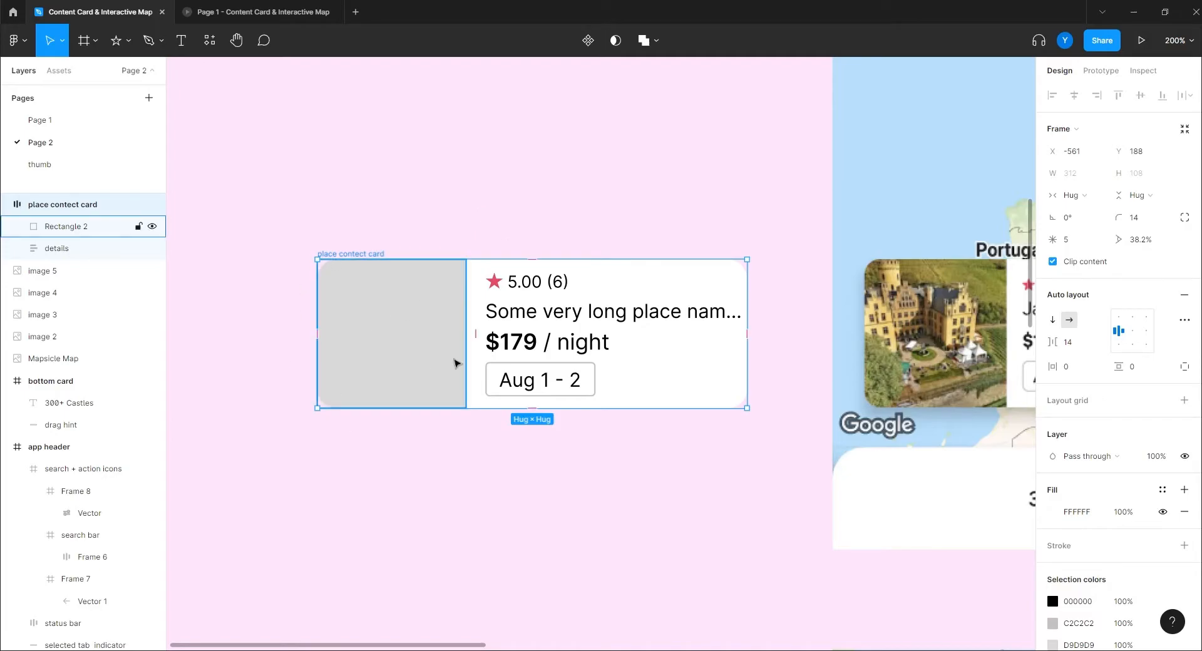
{"action": "left_click", "coordinate": [535, 240]}
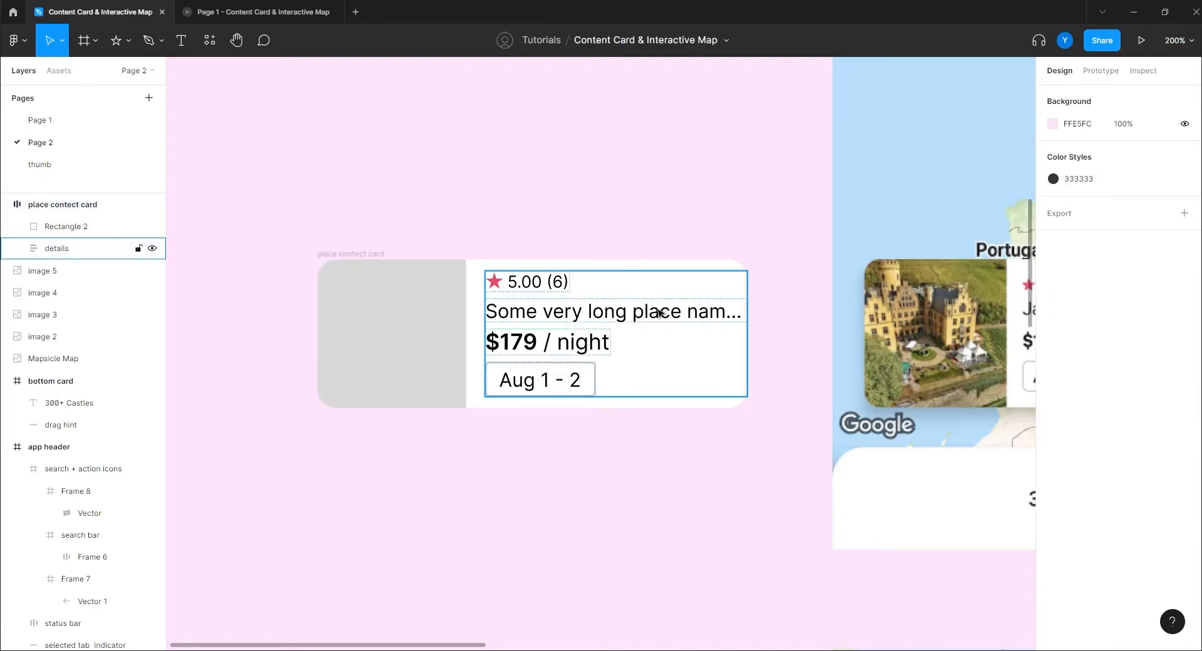
- Move the card under the reference card on the map screenshot and widen it to 330 to match the reference
{"action": "left_click_drag", "start_coordinate": [657, 315], "coordinate": [453, 290]}
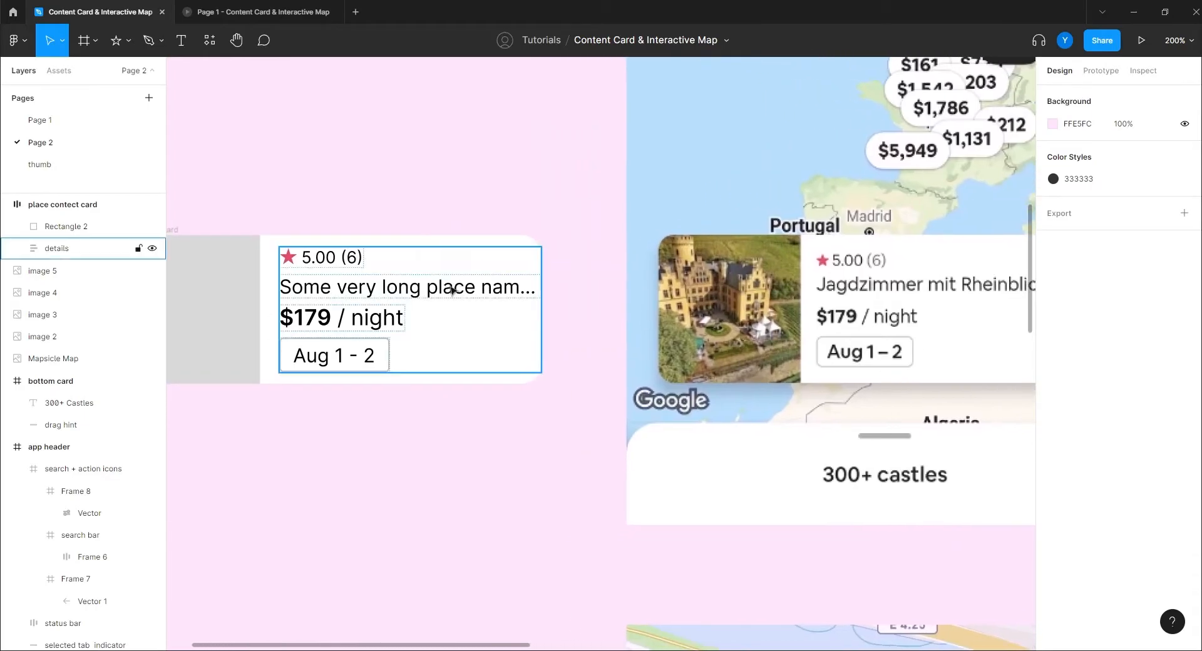
{"action": "left_click_drag", "start_coordinate": [341, 201], "coordinate": [515, 197]}
{"action": "left_click", "coordinate": [315, 240]}
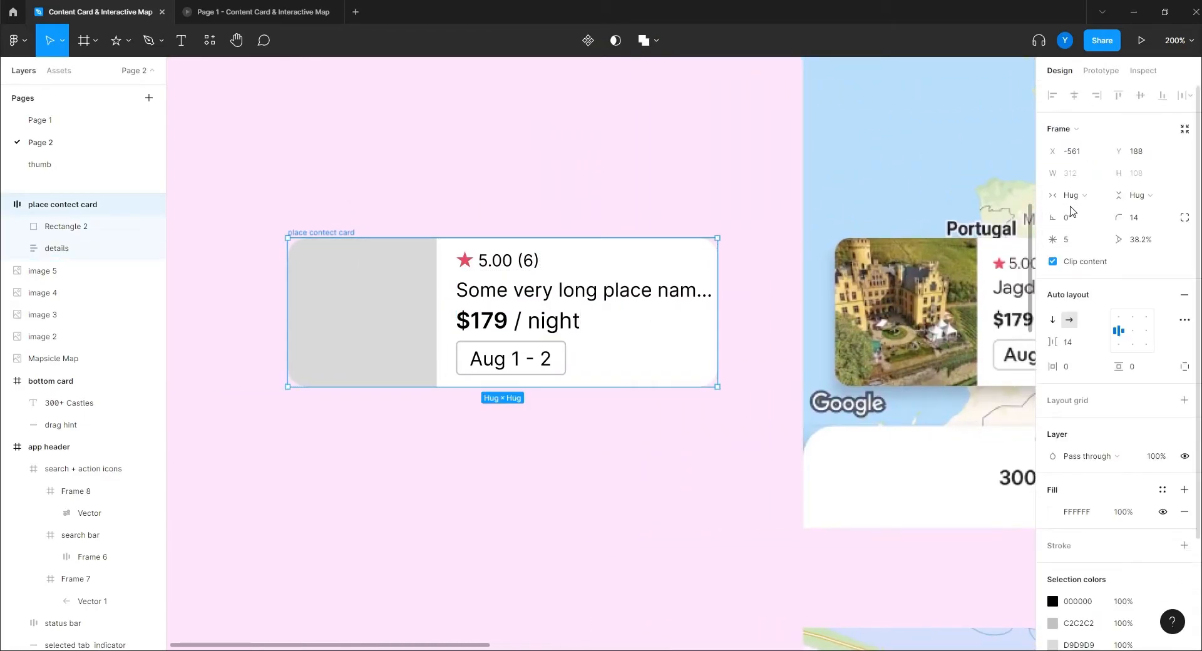
{"action": "scroll", "coordinate": [633, 204], "scroll_direction": "right", "scroll_amount": 5}
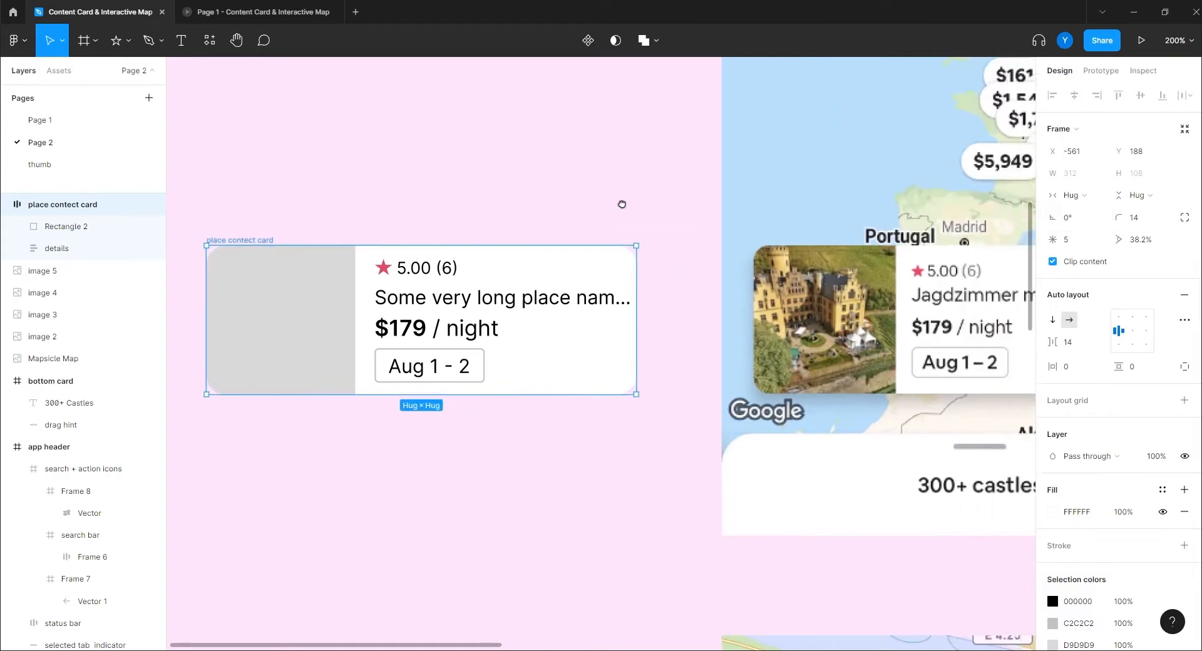
{"action": "left_click_drag", "start_coordinate": [538, 350], "coordinate": [567, 349]}
{"action": "scroll", "coordinate": [404, 204], "scroll_direction": "left", "scroll_amount": 2}
{"action": "left_click_drag", "start_coordinate": [208, 270], "coordinate": [471, 434]}
{"action": "left_click_drag", "start_coordinate": [912, 563], "coordinate": [908, 562]}
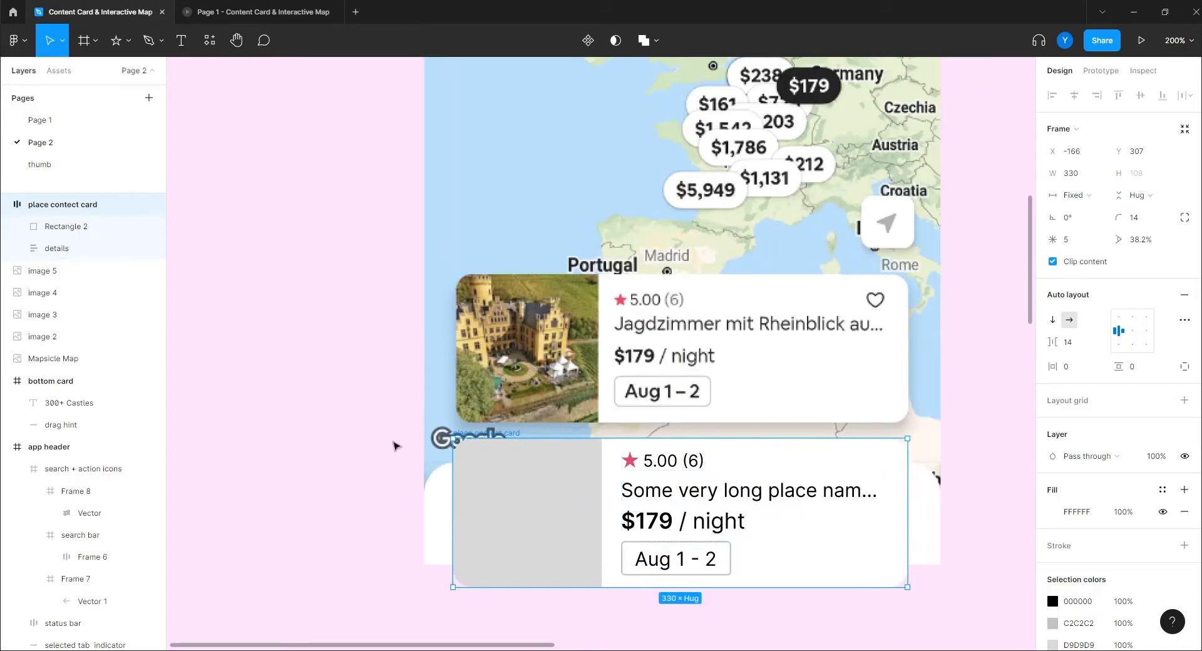
- Move the card away from the map screenshot to the empty canvas right of the app header, around X 1211, Y -399
{"action": "left_click_drag", "start_coordinate": [511, 438], "coordinate": [296, 312]}
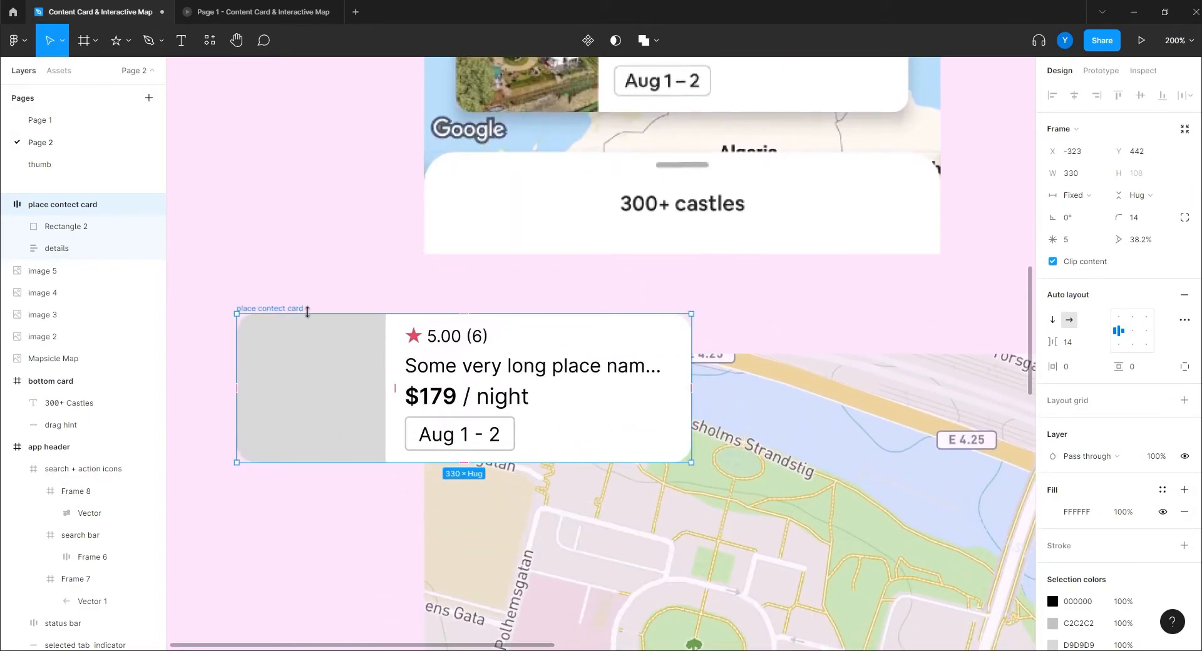
{"action": "key", "text": "ctrl+minus"}
{"action": "key", "text": "ctrl+minus"}
{"action": "left_click_drag", "start_coordinate": [430, 312], "coordinate": [216, 397]}
{"action": "left_click_drag", "start_coordinate": [313, 404], "coordinate": [841, 113]}
{"action": "left_click_drag", "start_coordinate": [845, 205], "coordinate": [661, 354]}
{"action": "key", "text": "shift+0"}
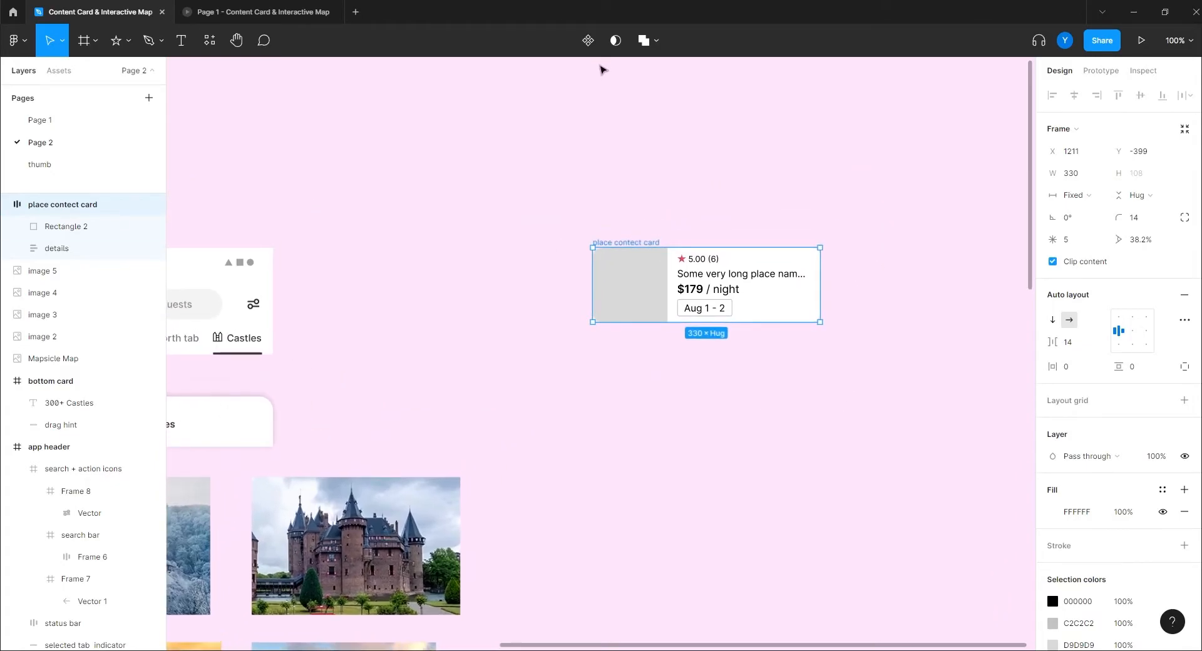
- Turn the card into a component and place an instance of it directly below, at about Y -237
{"action": "left_click", "coordinate": [588, 40]}
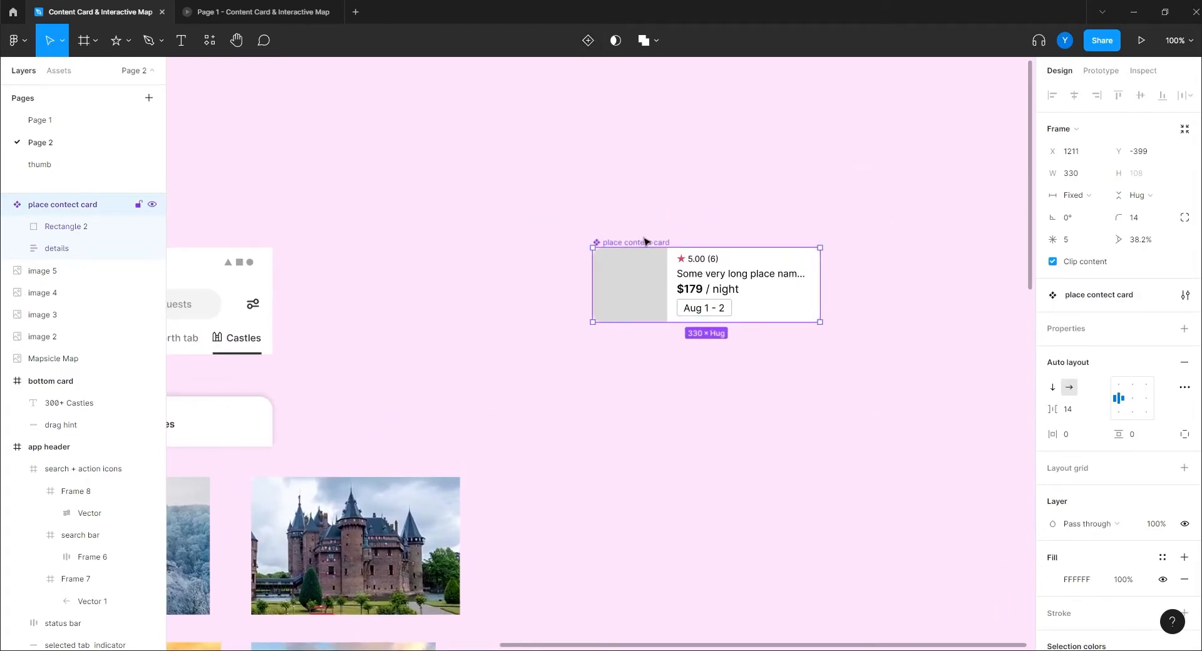
{"action": "left_click_drag", "start_coordinate": [645, 244], "coordinate": [644, 362]}
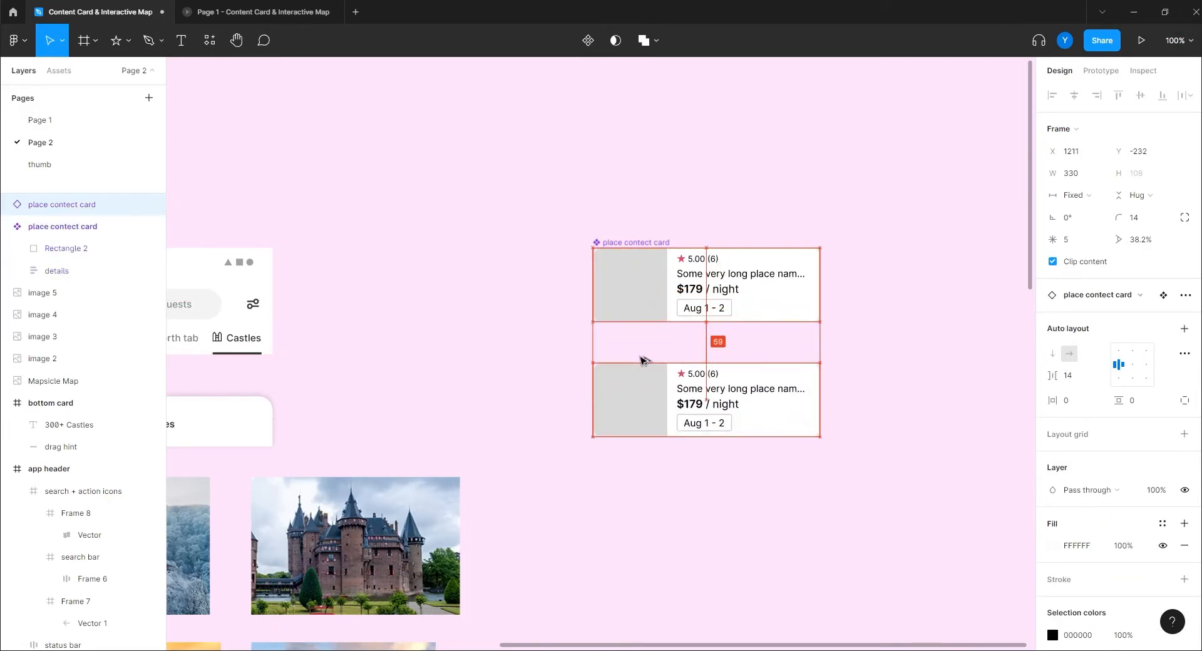
{"action": "left_click", "coordinate": [613, 340]}
- Examine the main component's structure: its image rectangle, the "details" frame and the layers nested inside it
{"action": "left_click", "coordinate": [630, 246]}
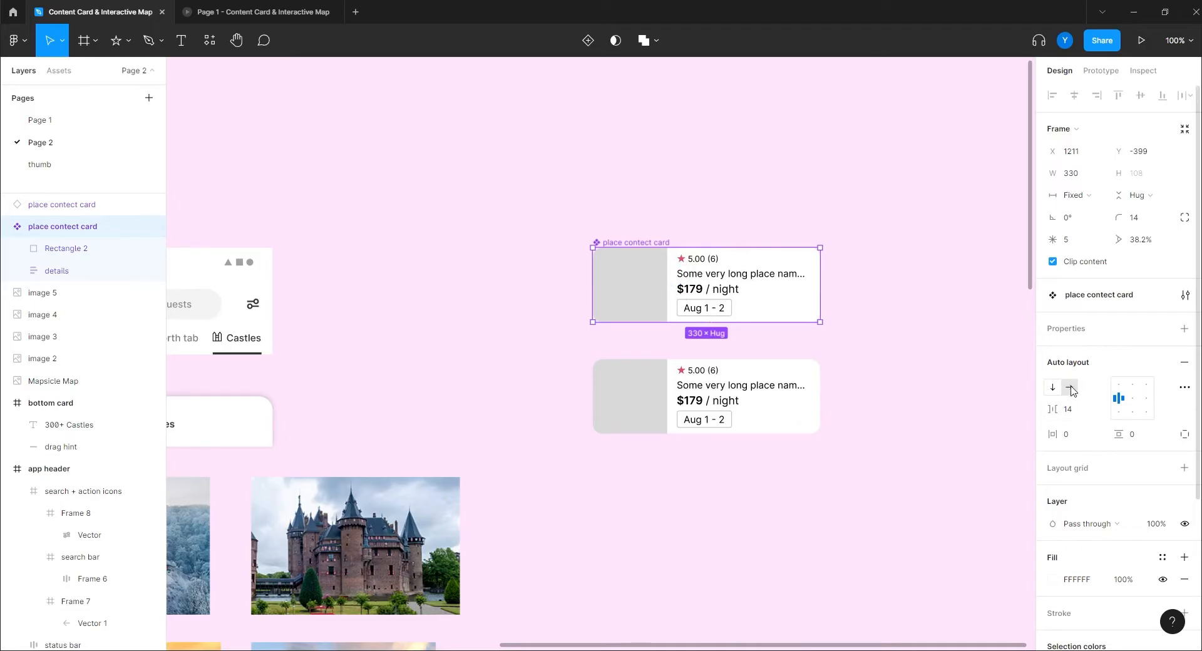
{"action": "left_click", "coordinate": [635, 280]}
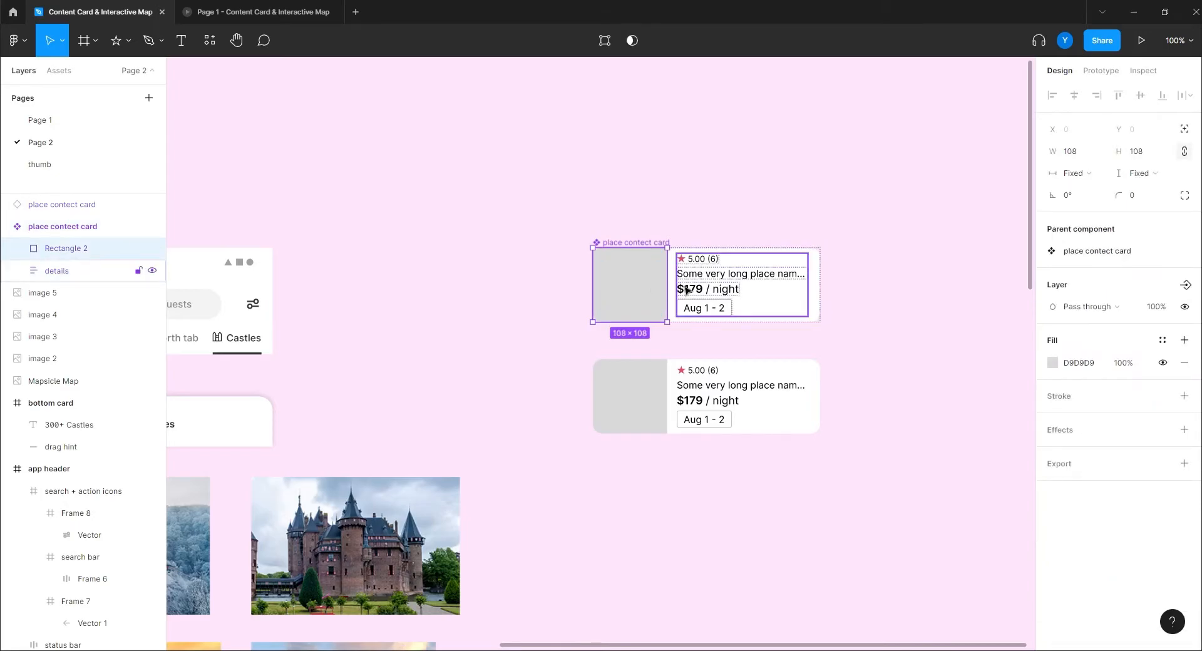
{"action": "left_click", "coordinate": [709, 288]}
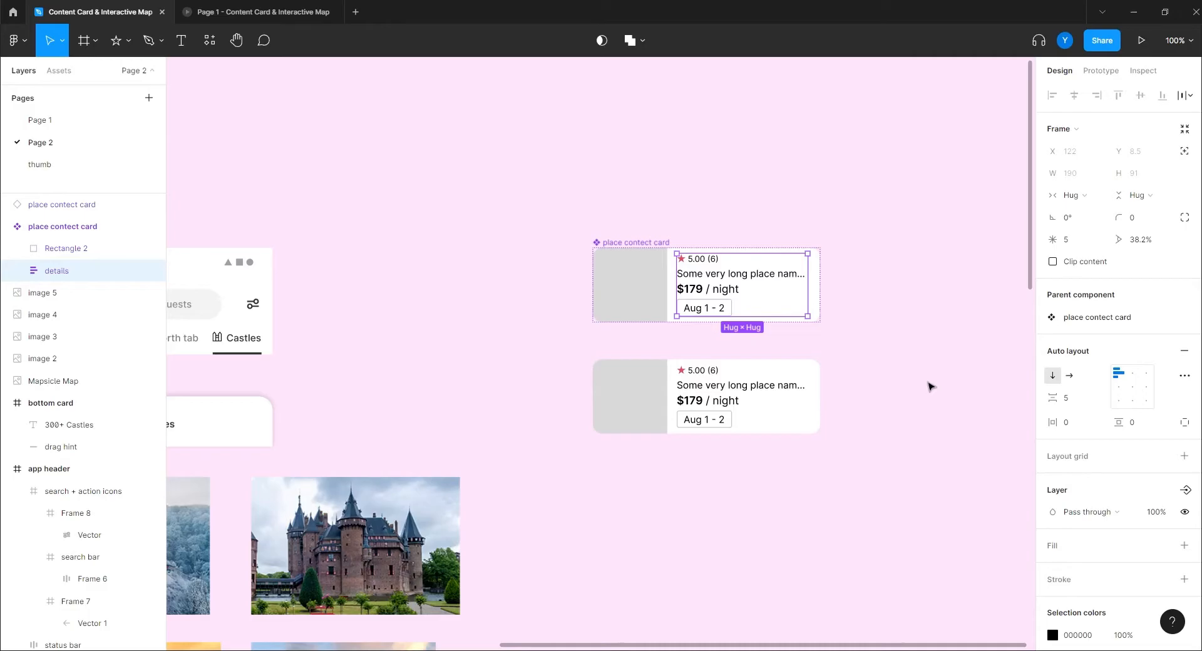
{"action": "left_click", "coordinate": [550, 268]}
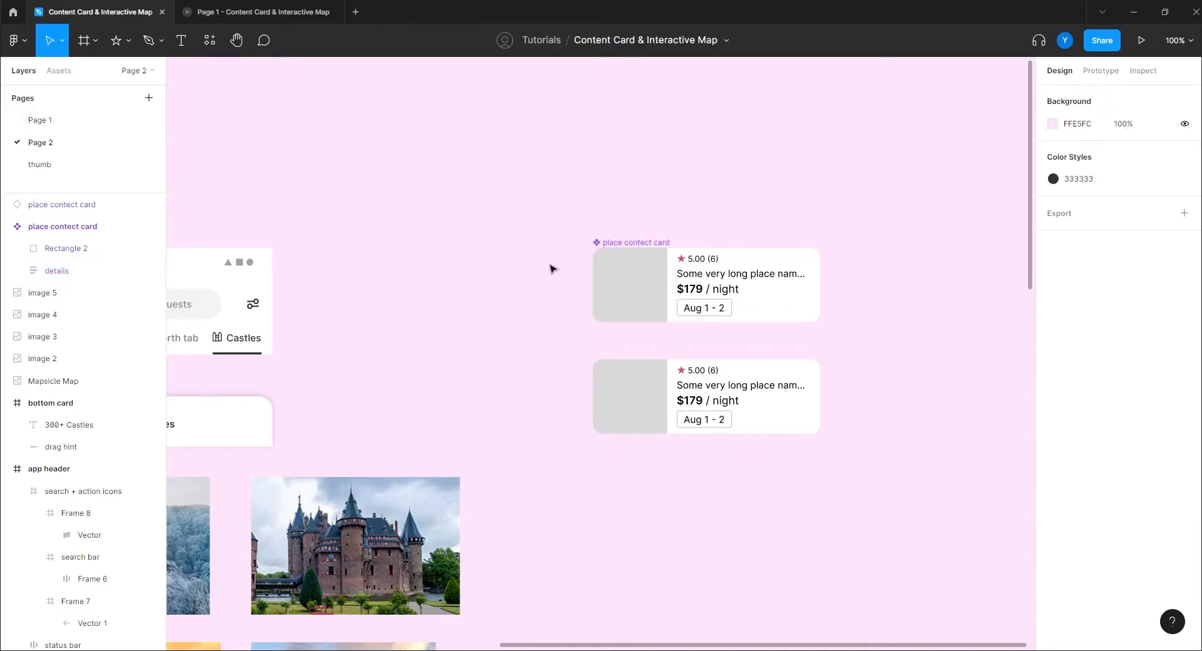
{"action": "left_click", "coordinate": [633, 243]}
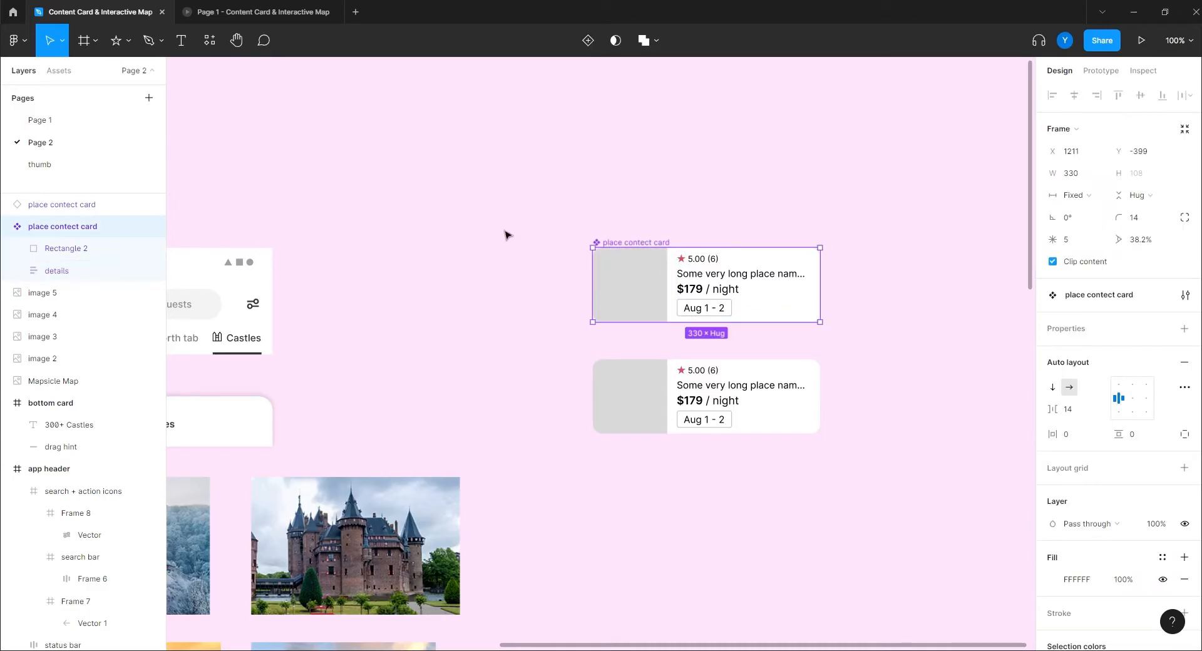
{"action": "double_click", "coordinate": [700, 279]}
{"action": "left_click", "coordinate": [17, 271]}
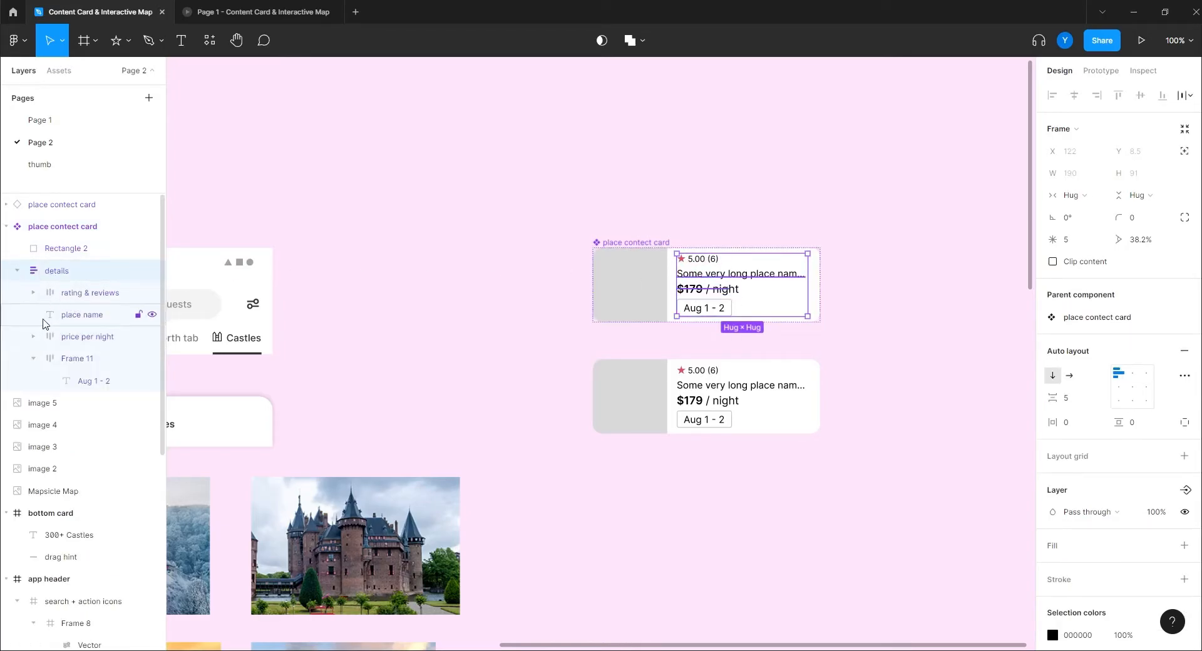
{"action": "left_click", "coordinate": [33, 358]}
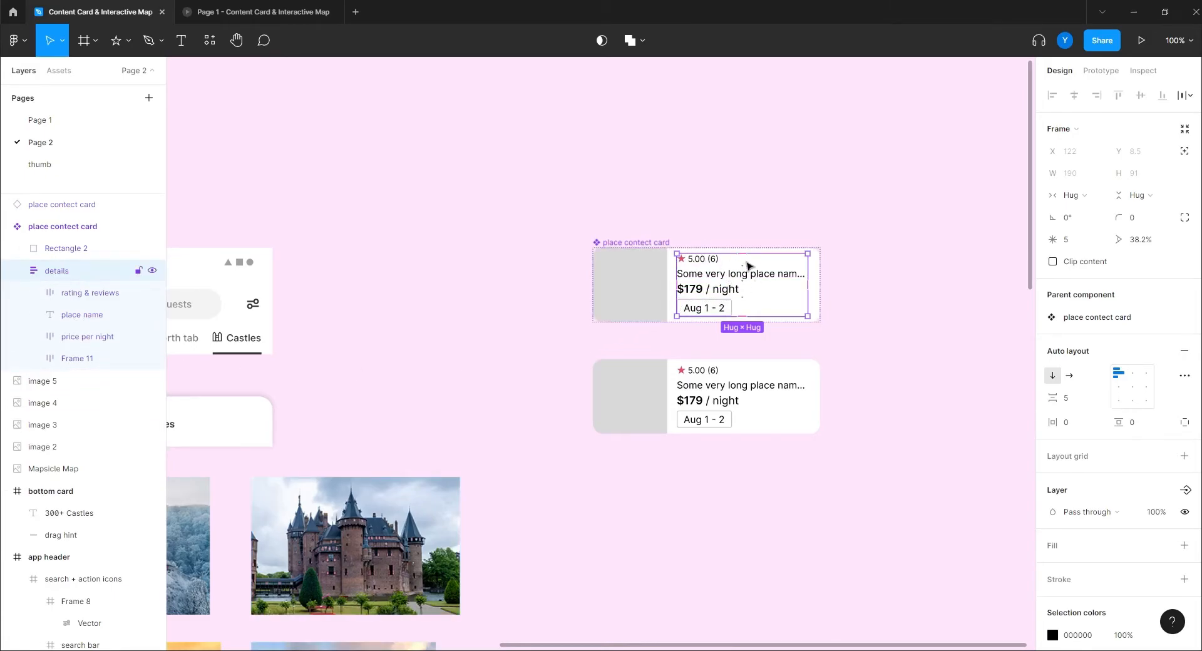
{"action": "left_click", "coordinate": [520, 287]}
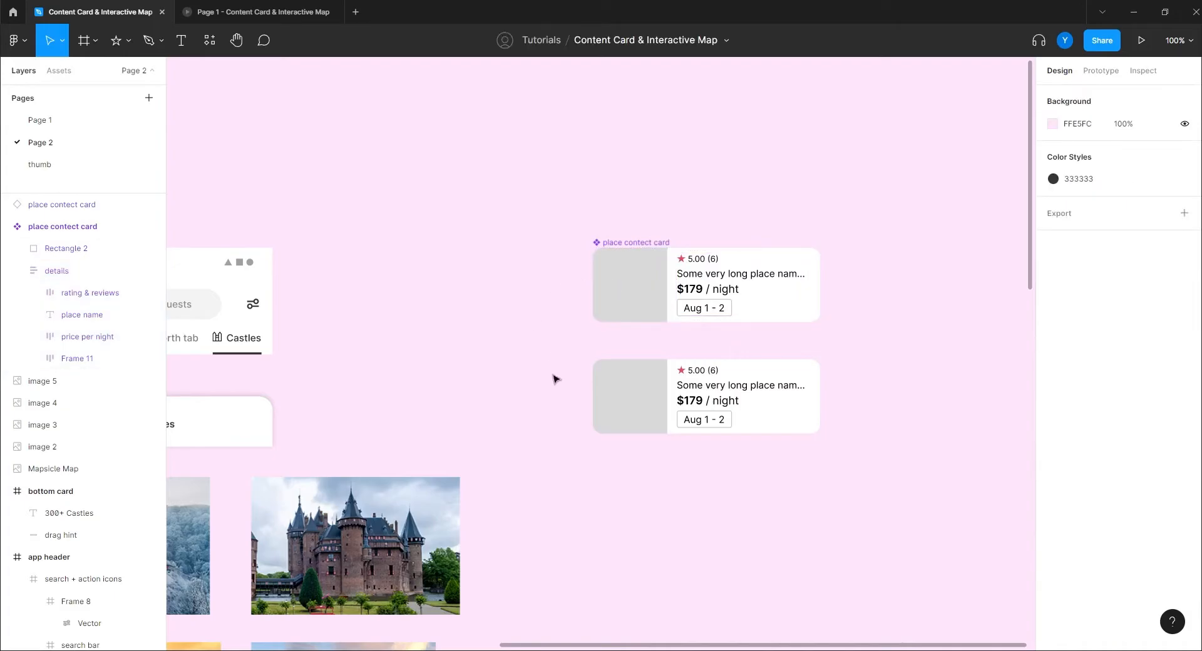
- Copy the properties of the snowy castle image and paste them onto the image placeholder of the card instance
{"action": "left_click_drag", "start_coordinate": [494, 376], "coordinate": [598, 269]}
{"action": "scroll", "coordinate": [526, 301], "scroll_direction": "left", "scroll_amount": 3}
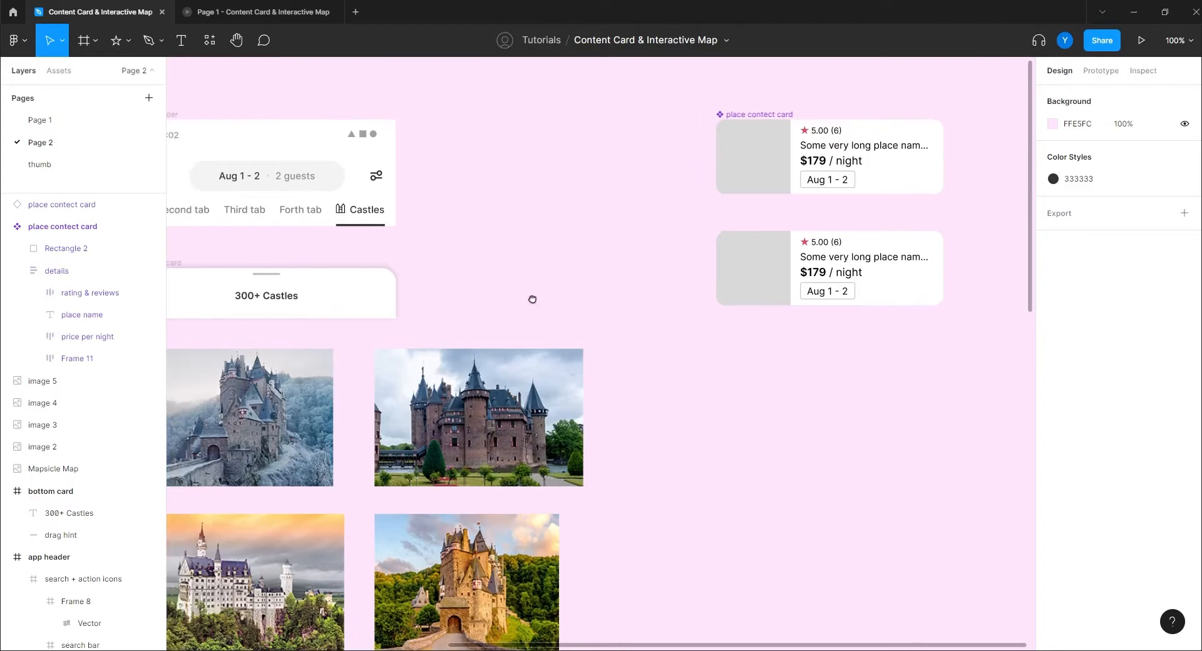
{"action": "left_click", "coordinate": [390, 397]}
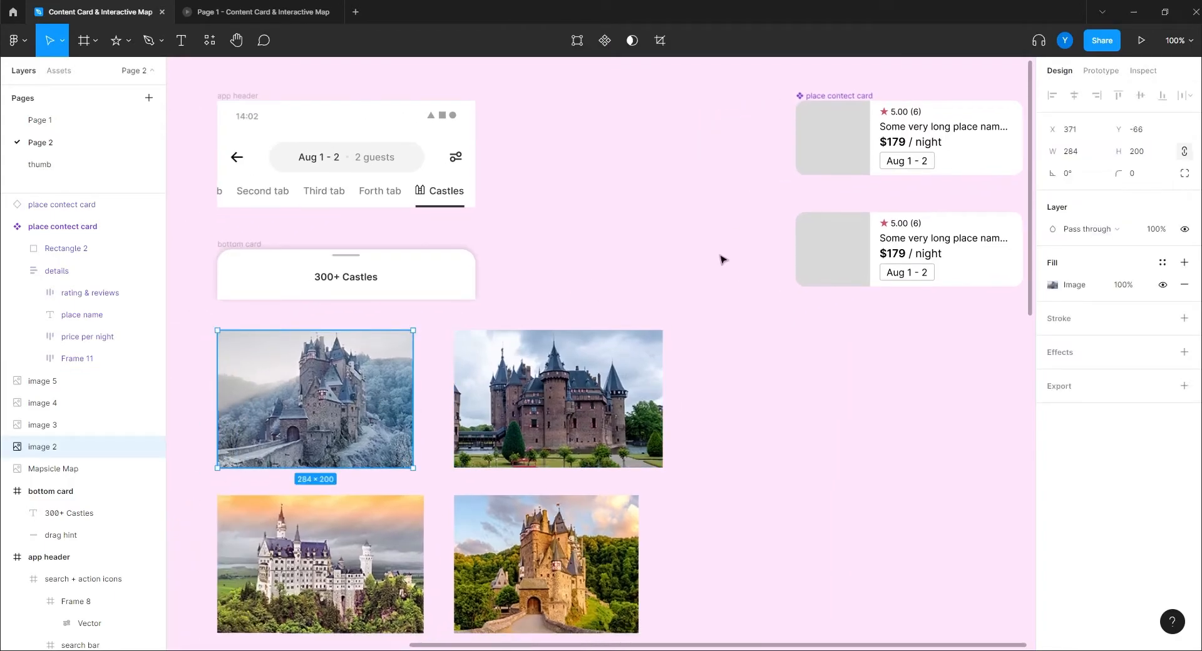
{"action": "right_click", "coordinate": [338, 393]}
{"action": "mouse_move", "coordinate": [408, 310]}
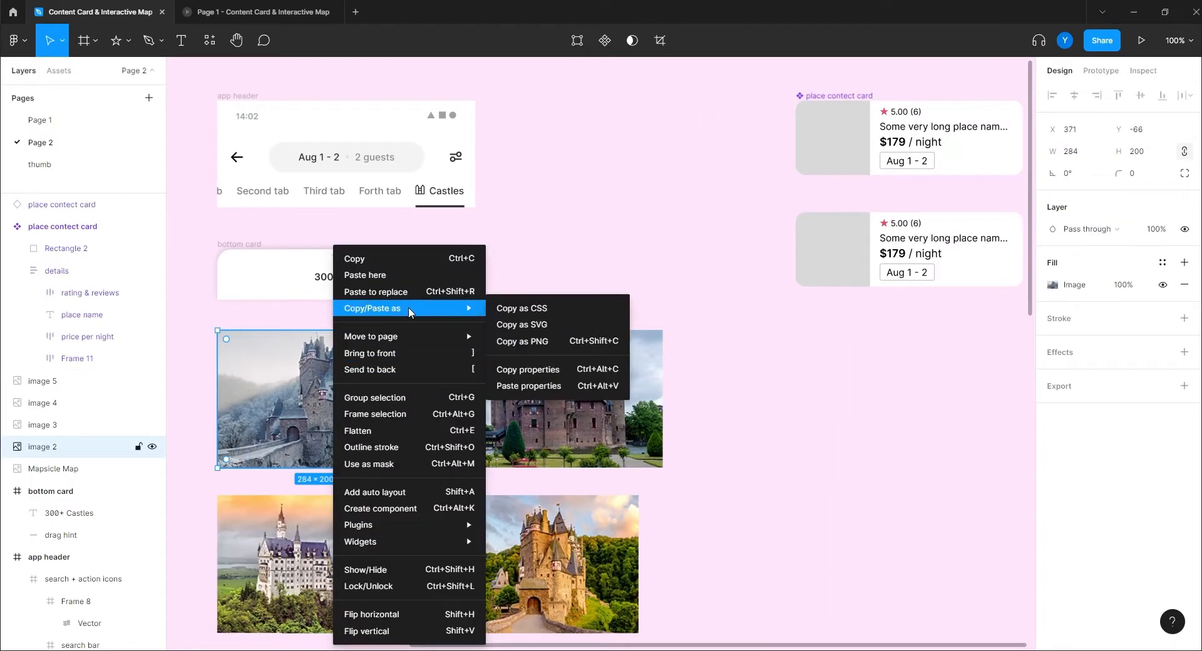
{"action": "left_click", "coordinate": [520, 371]}
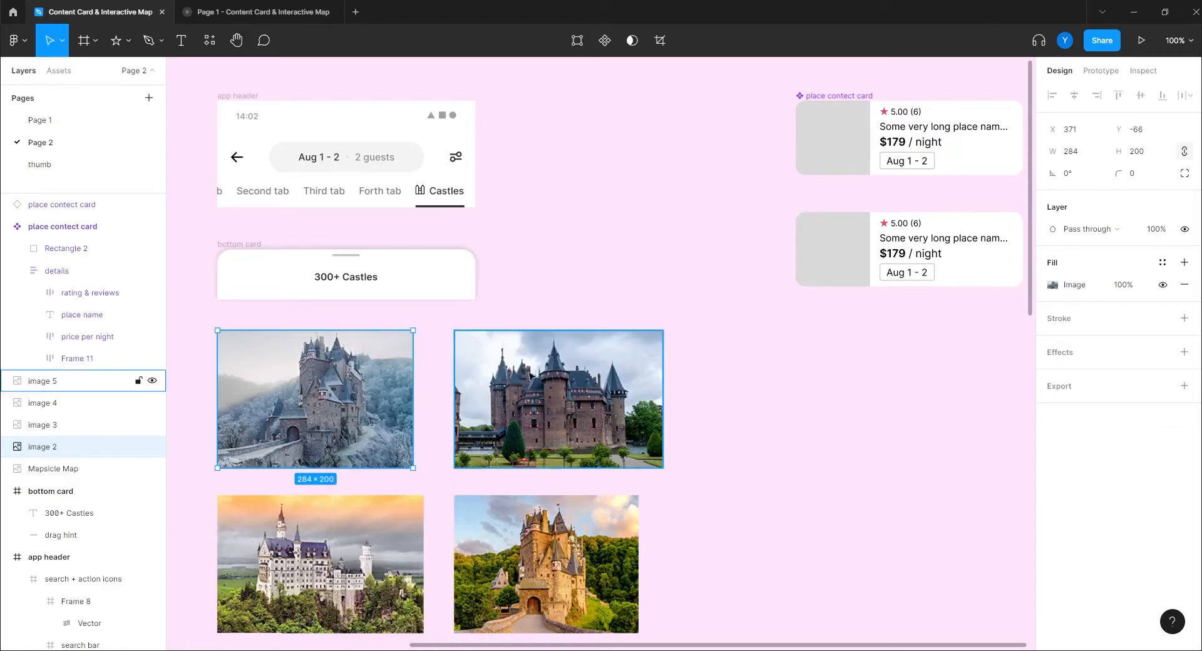
{"action": "double_click", "coordinate": [830, 254]}
{"action": "right_click", "coordinate": [830, 252]}
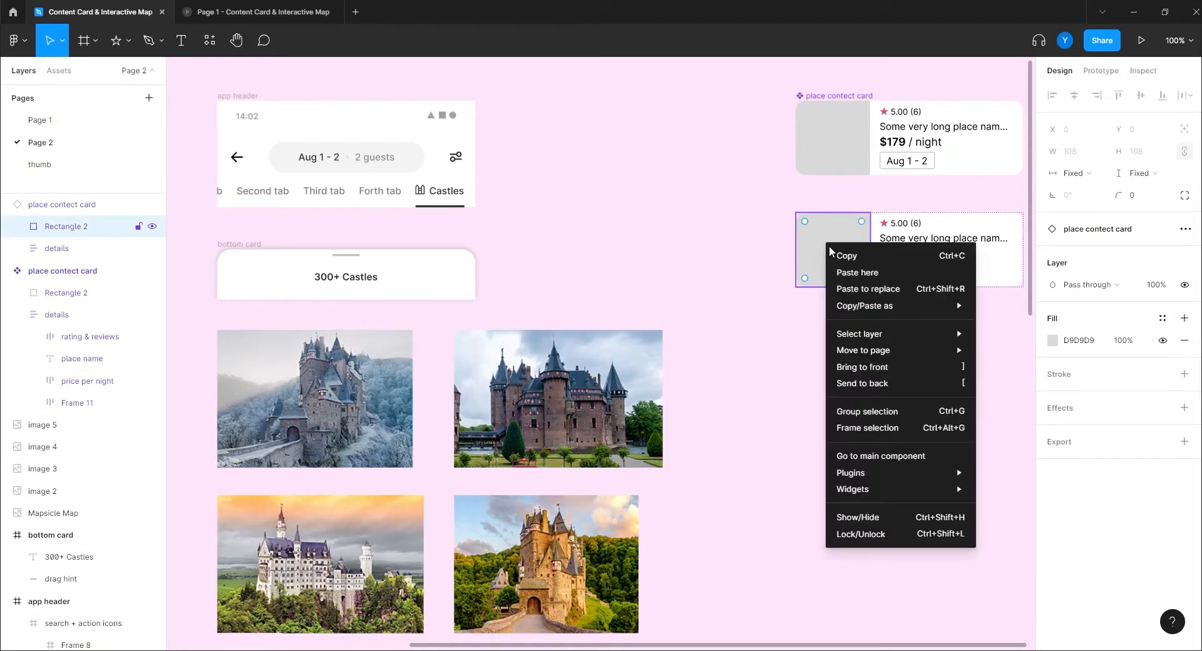
{"action": "mouse_move", "coordinate": [875, 307]}
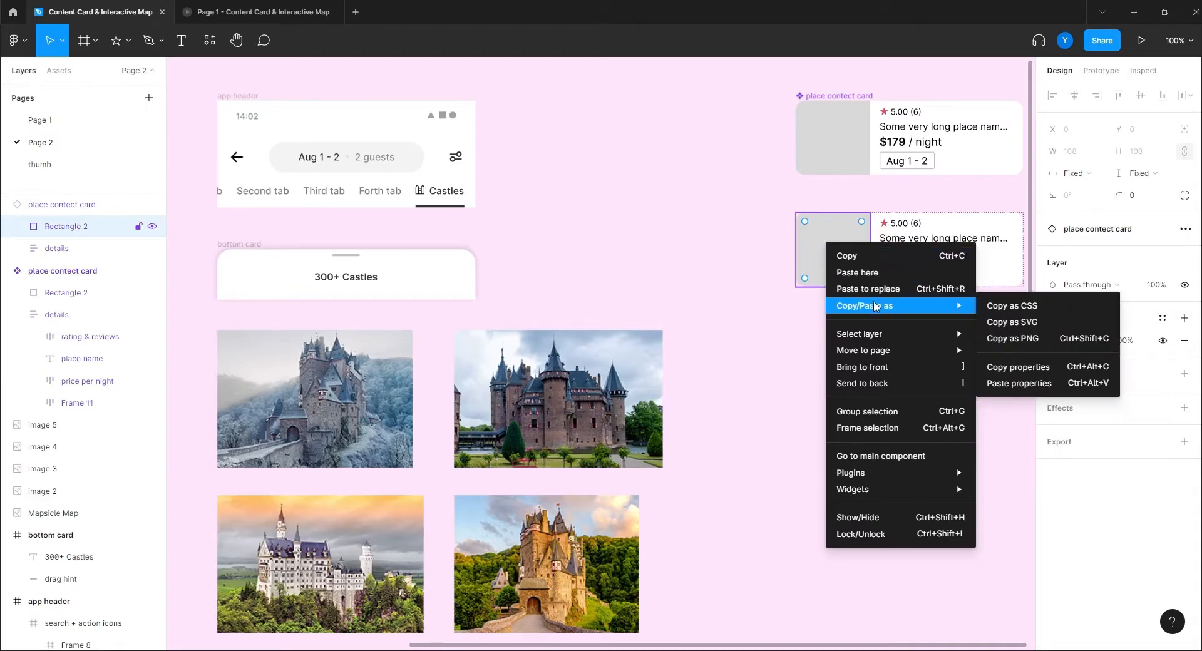
{"action": "left_click", "coordinate": [1020, 383]}
{"action": "left_click", "coordinate": [664, 331]}
- Duplicate the image-filled card instance to its right in the same row, at about X 1555
{"action": "left_click_drag", "start_coordinate": [771, 362], "coordinate": [585, 342]}
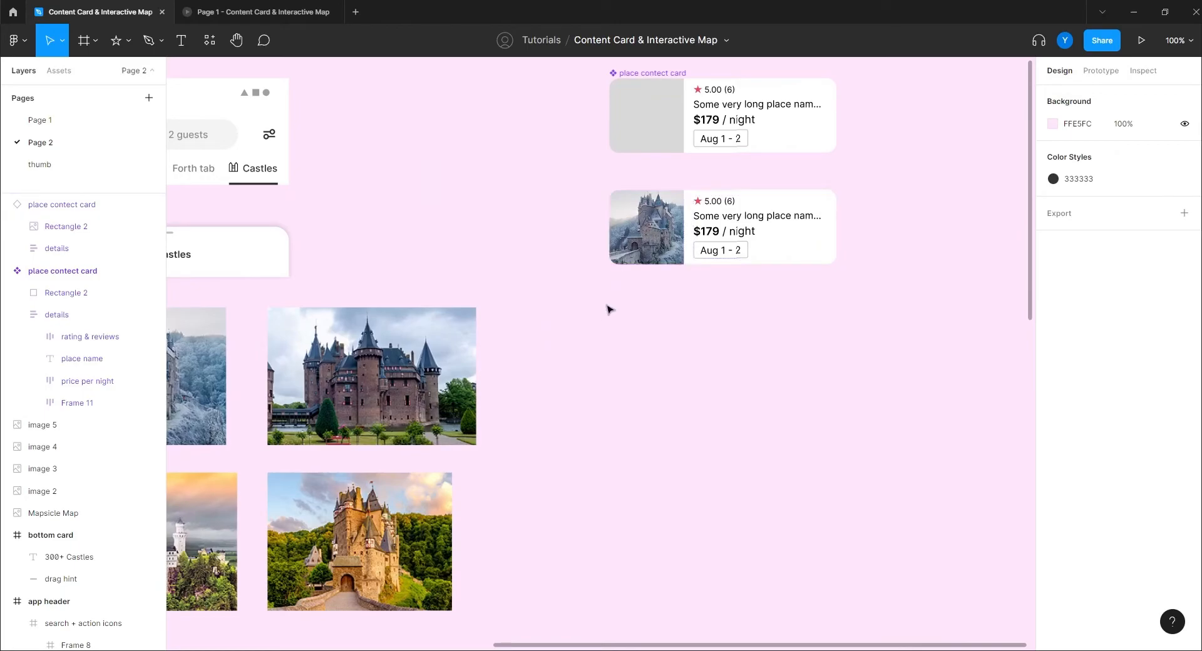
{"action": "left_click", "coordinate": [636, 227]}
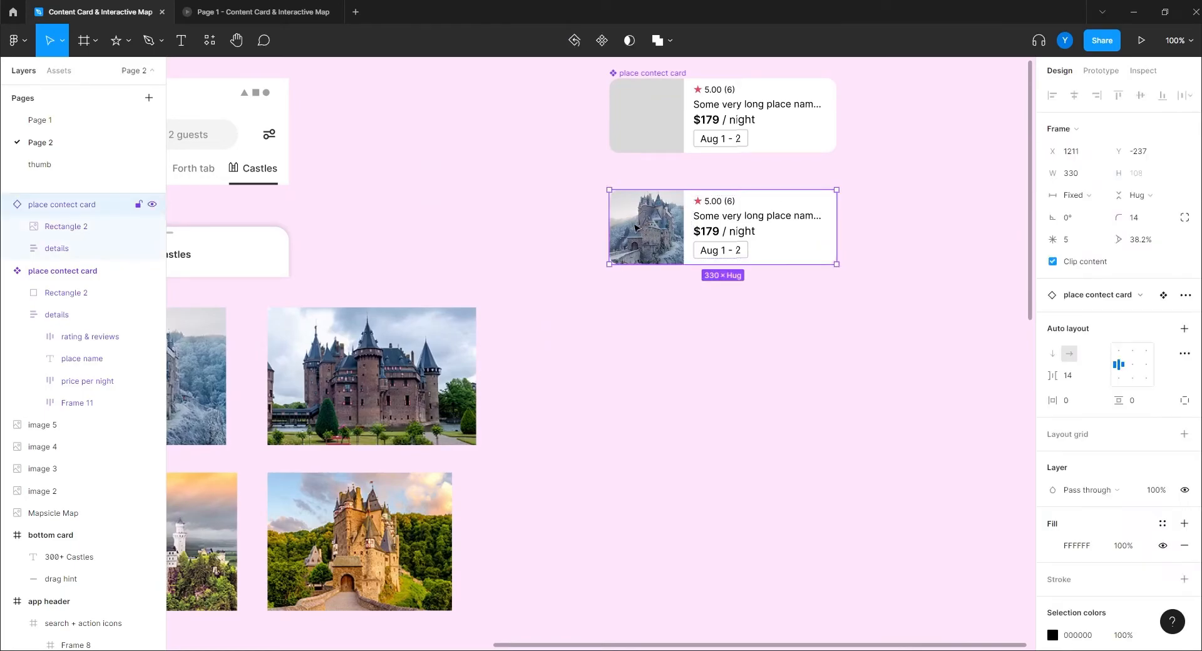
{"action": "left_click_drag", "start_coordinate": [642, 227], "coordinate": [879, 228]}
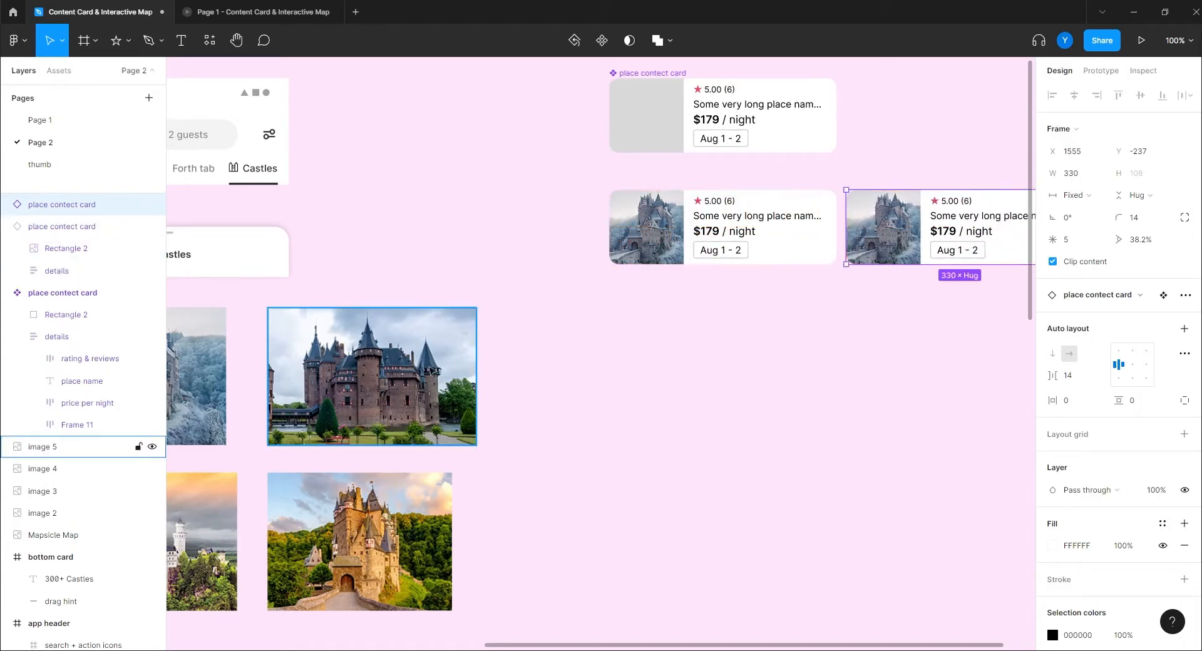
- Copy the properties of the brown-brick castle image (image 5) and paste them onto the duplicated card's image rectangle
{"action": "right_click", "coordinate": [345, 379]}
{"action": "mouse_move", "coordinate": [464, 308]}
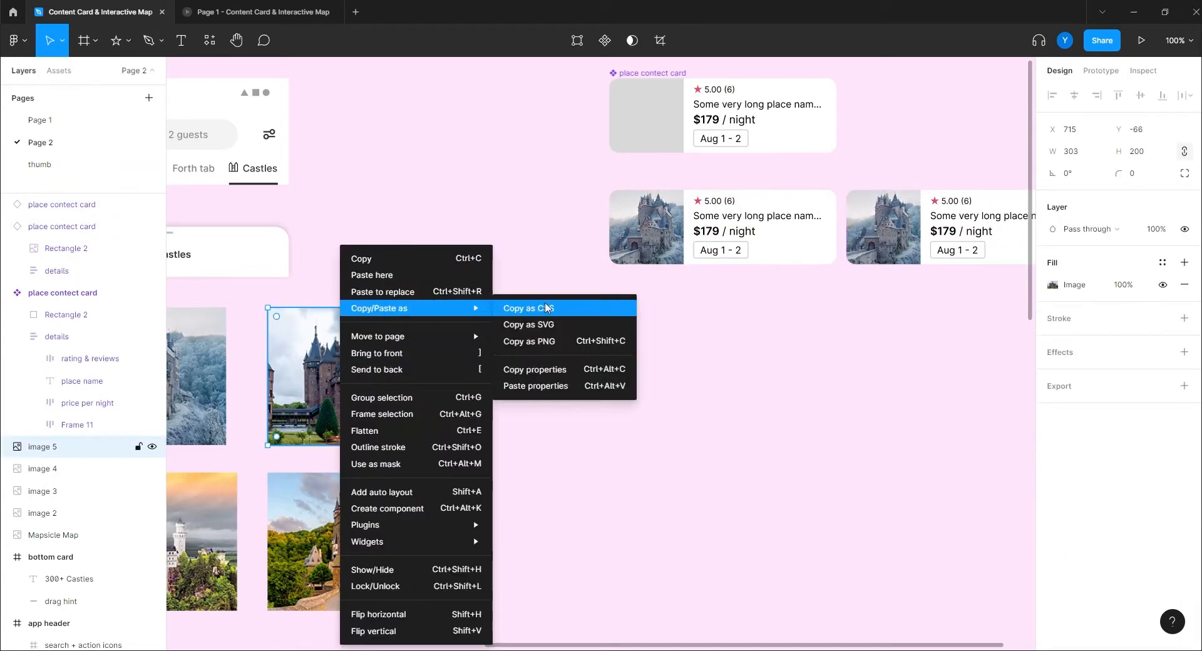
{"action": "left_click", "coordinate": [569, 385]}
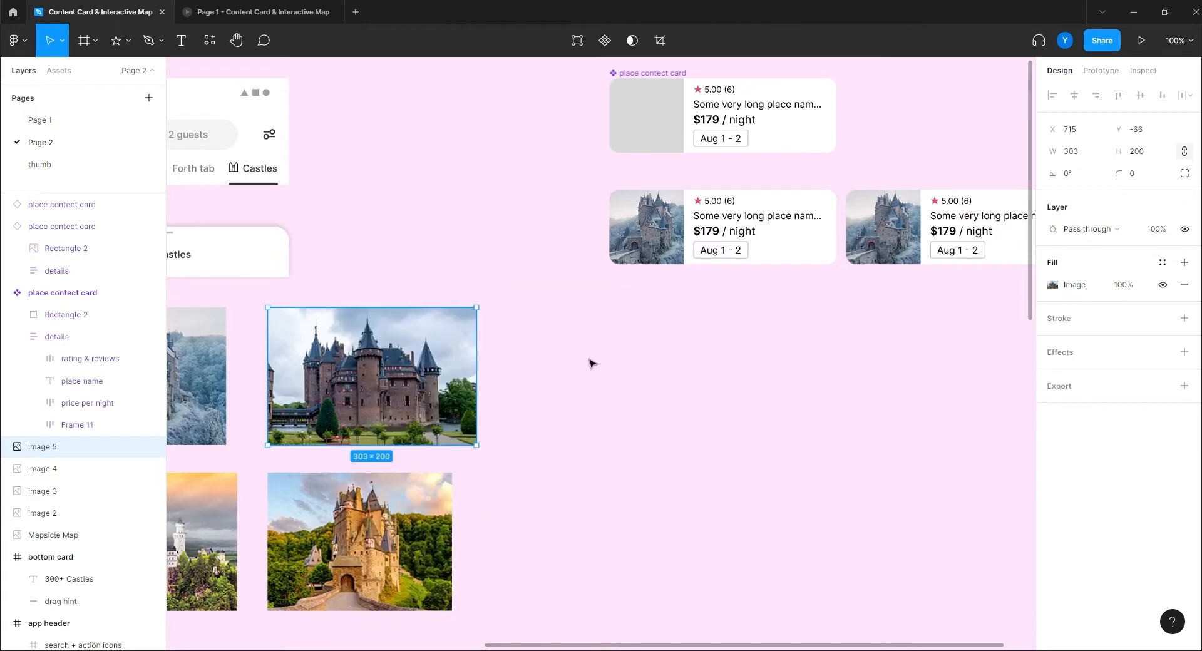
{"action": "double_click", "coordinate": [873, 227]}
{"action": "right_click", "coordinate": [869, 228]}
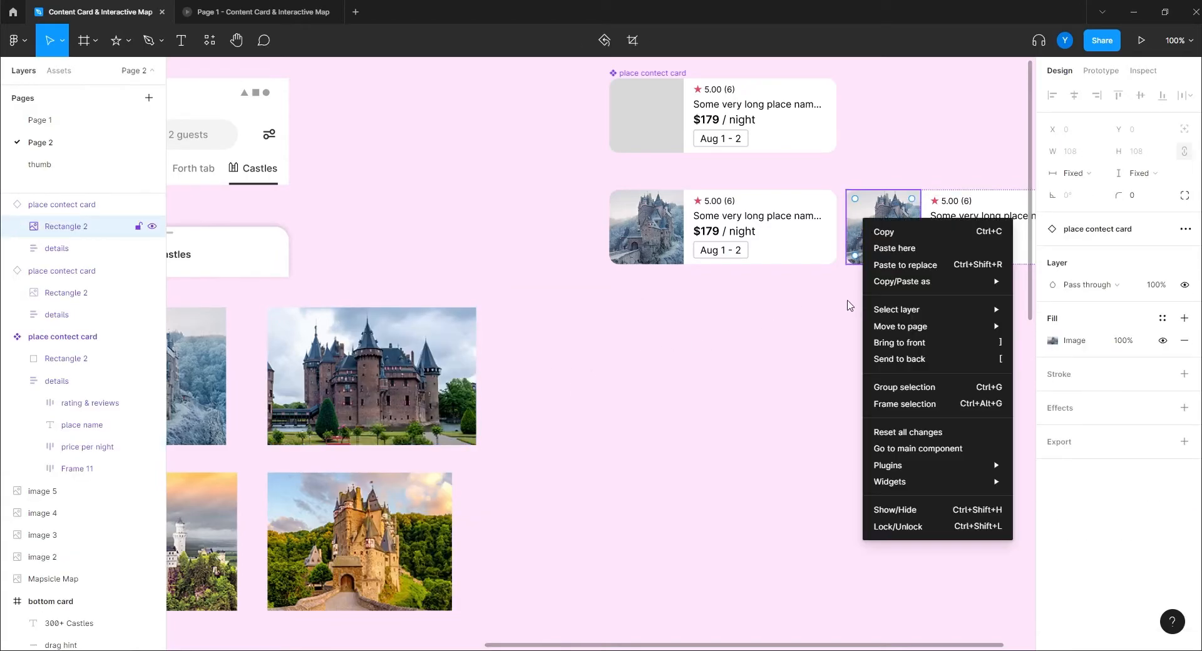
{"action": "mouse_move", "coordinate": [928, 287]}
{"action": "left_click", "coordinate": [1057, 359]}
- Wrap the two image-filled card instances in one horizontal auto layout frame
{"action": "left_click_drag", "start_coordinate": [767, 342], "coordinate": [422, 353]}
{"action": "left_click", "coordinate": [585, 344]}
{"action": "left_click", "coordinate": [620, 256]}
{"action": "left_click_drag", "start_coordinate": [686, 409], "coordinate": [310, 235]}
{"action": "key", "text": "shift+a"}
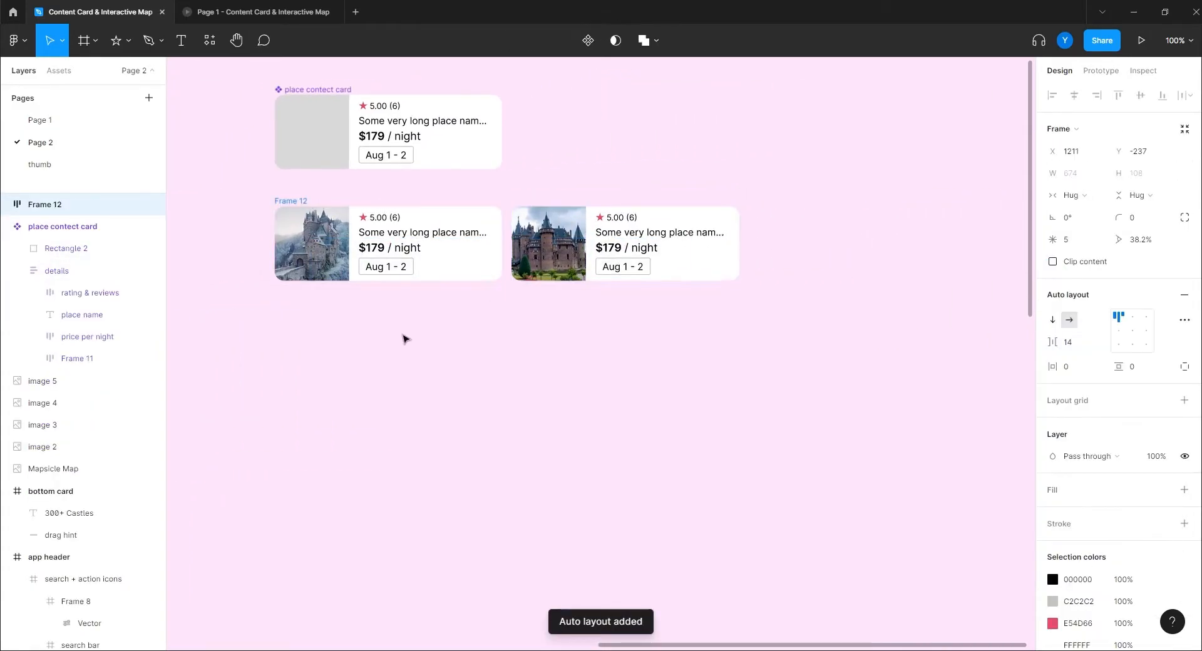
- Rename the auto layout frame holding the two card instances as "place cards"
{"action": "double_click", "coordinate": [47, 204]}
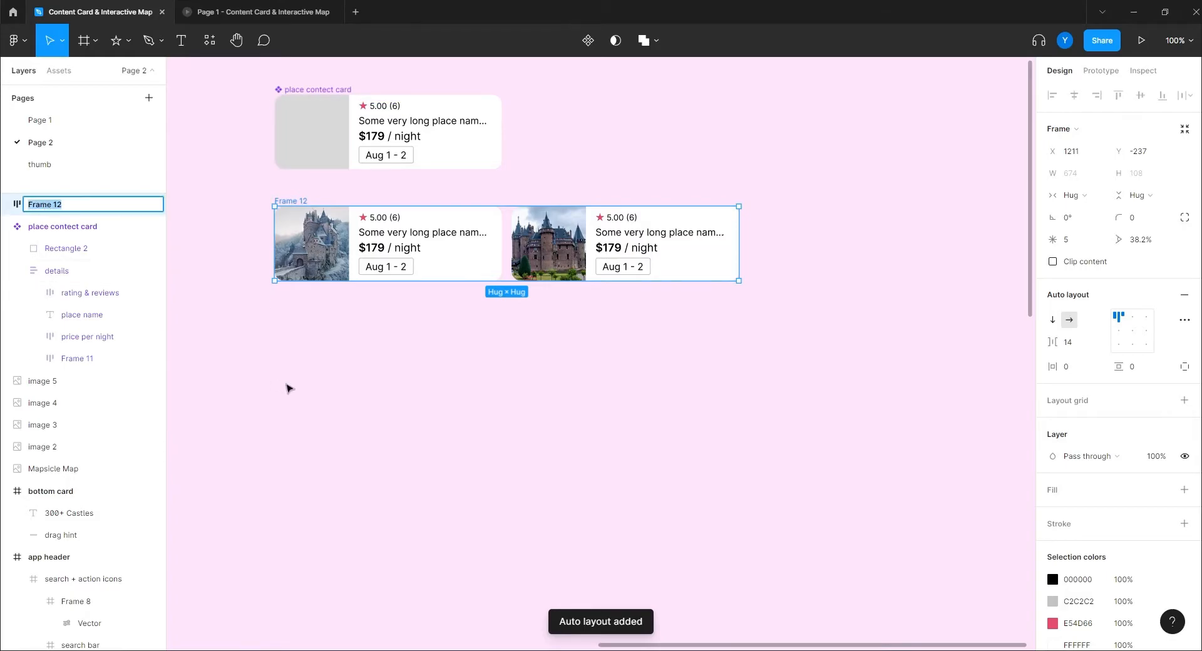
{"action": "type", "text": "place c"}
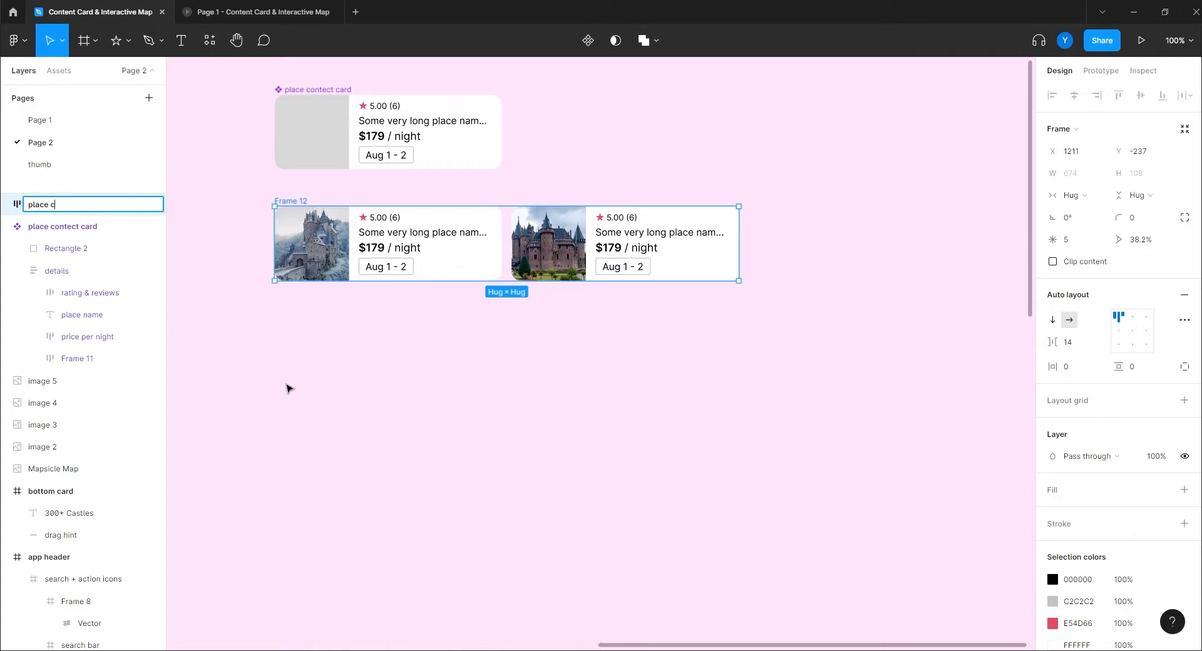
{"action": "type", "text": "ards"}
{"action": "key", "text": "Return"}
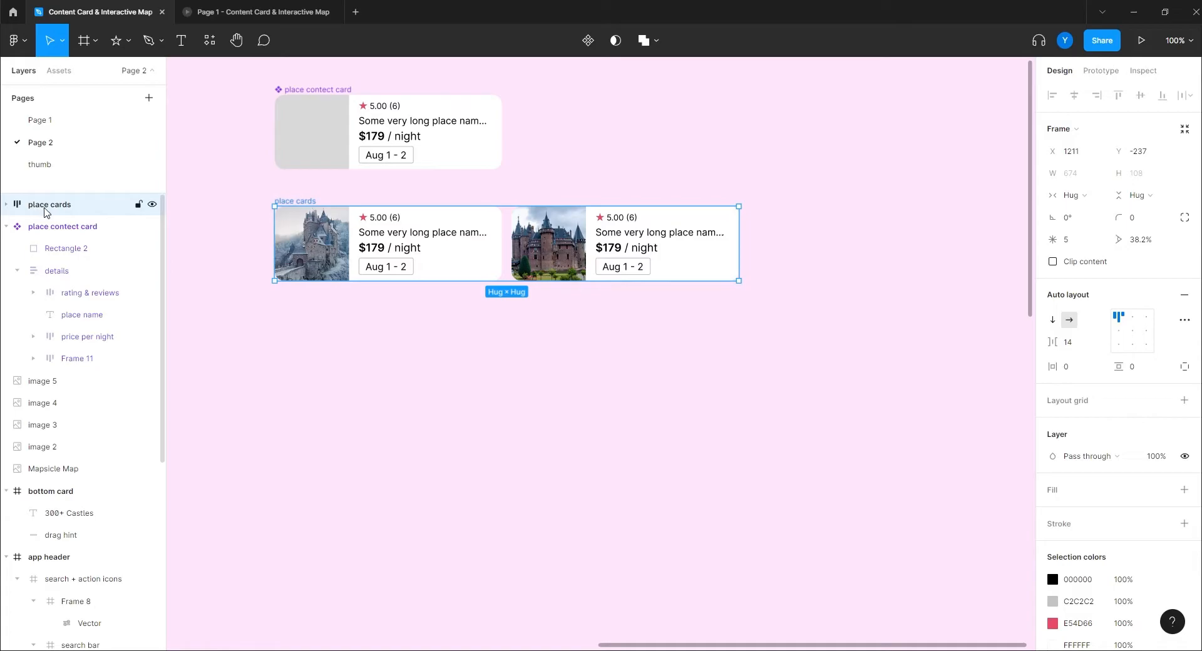
- Duplicate the brown-brick castle card inside the place cards frame to add a third card to the row
{"action": "scroll", "coordinate": [537, 367], "scroll_direction": "left", "scroll_amount": 4}
{"action": "scroll", "coordinate": [537, 405], "scroll_direction": "up", "scroll_amount": 1}
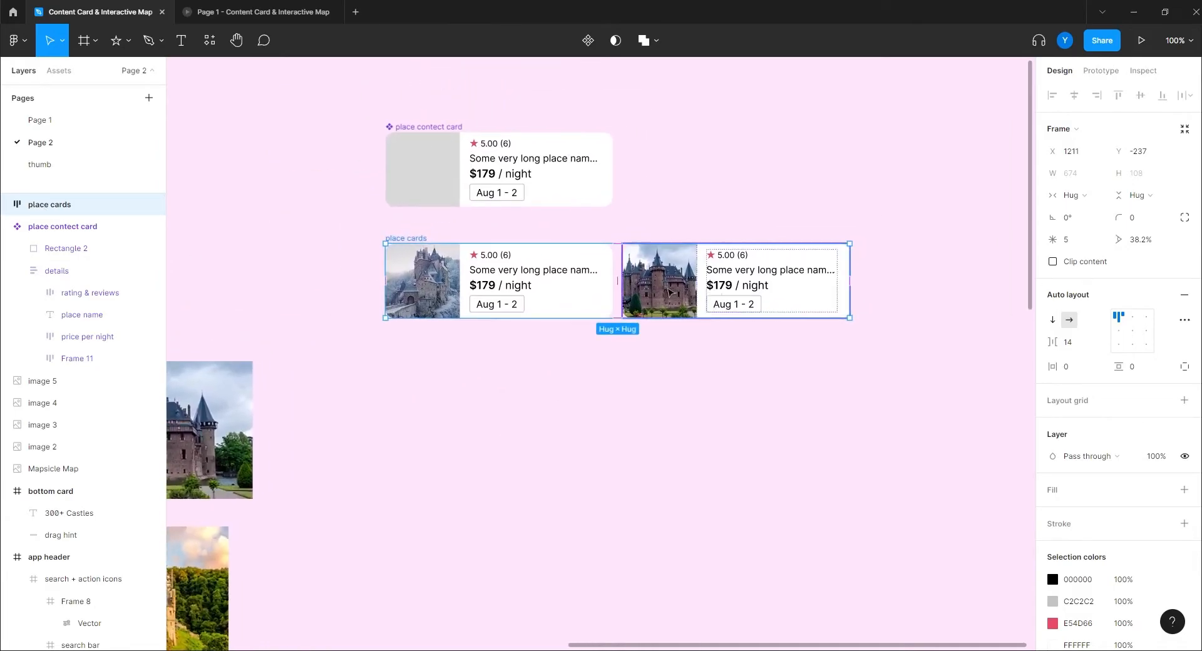
{"action": "left_click", "coordinate": [660, 279]}
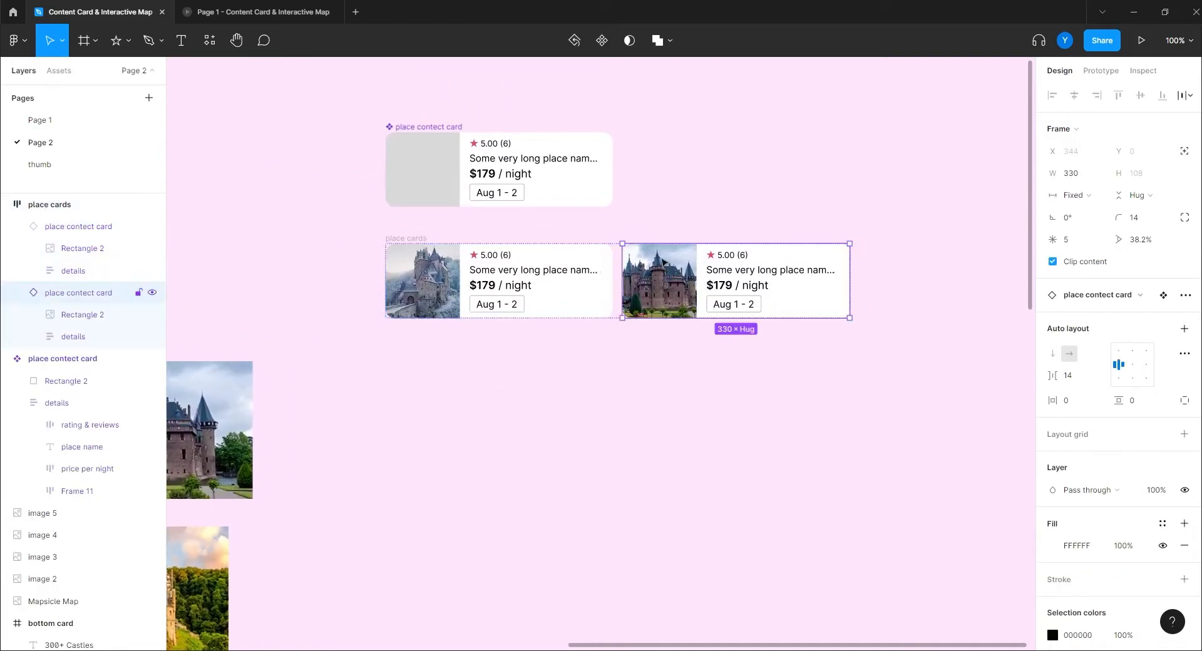
{"action": "key", "text": "ctrl+d"}
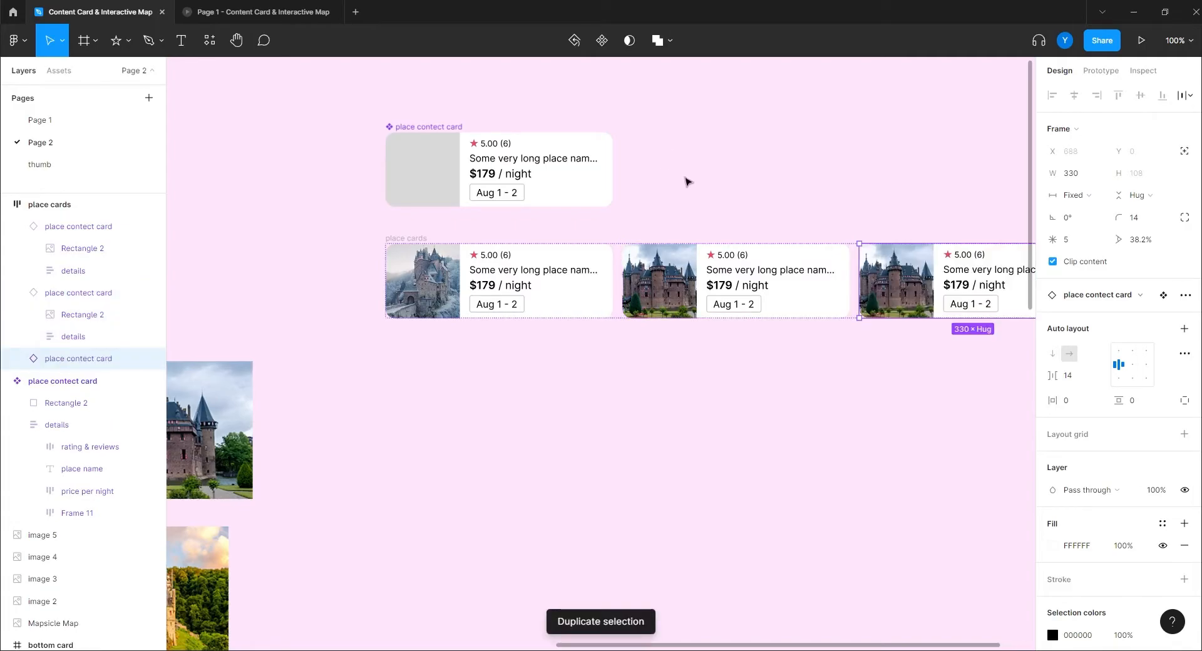
- Copy the properties of the white castle image (image 3) and paste them onto the third card's image rectangle
{"action": "scroll", "coordinate": [689, 182], "scroll_direction": "right", "scroll_amount": 4}
{"action": "left_click_drag", "start_coordinate": [404, 401], "coordinate": [828, 239]}
{"action": "left_click_drag", "start_coordinate": [656, 366], "coordinate": [889, 348]}
{"action": "left_click", "coordinate": [344, 410]}
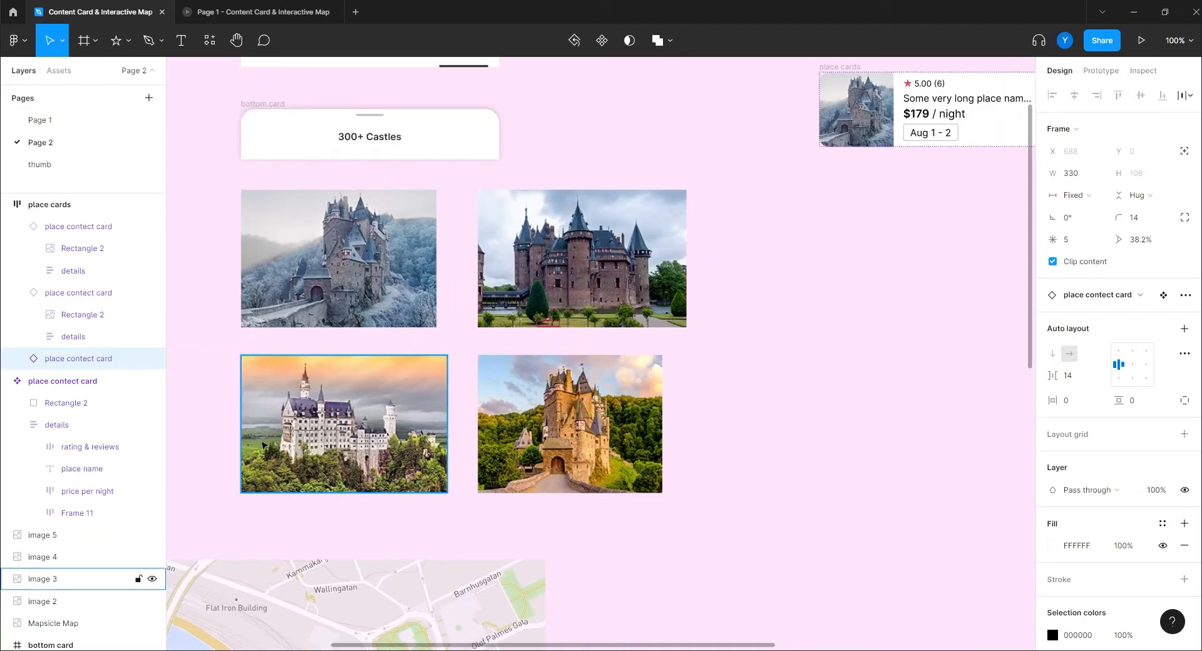
{"action": "right_click", "coordinate": [344, 413]}
{"action": "mouse_move", "coordinate": [449, 308]}
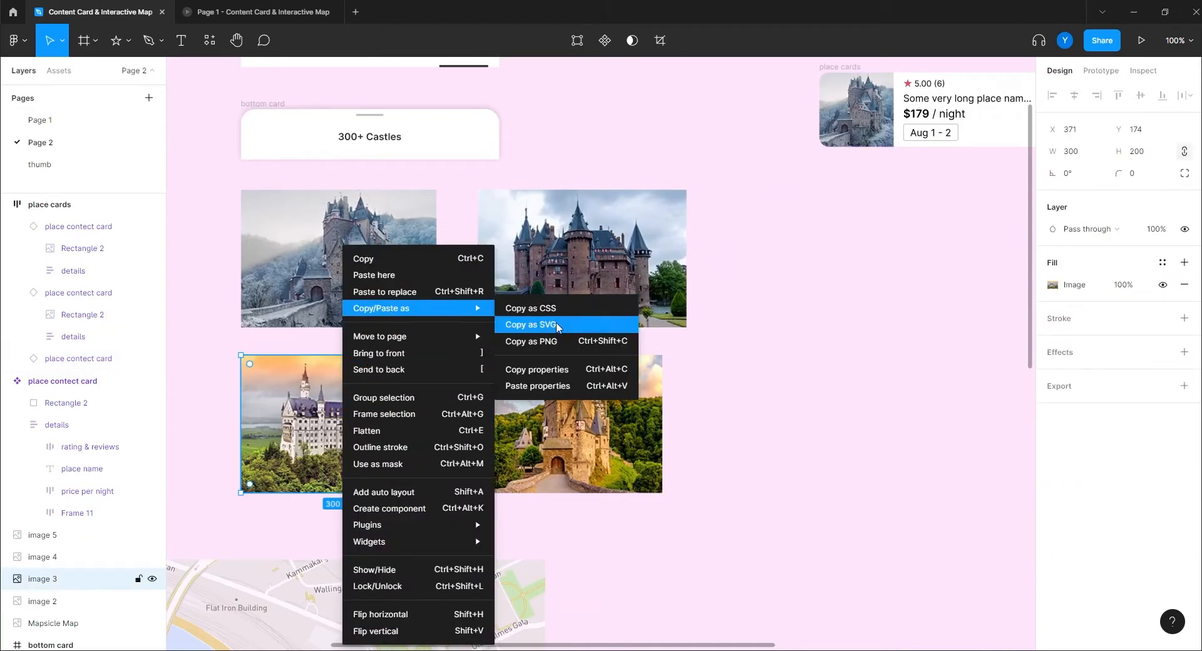
{"action": "left_click", "coordinate": [558, 370]}
{"action": "left_click_drag", "start_coordinate": [1025, 249], "coordinate": [338, 390]}
{"action": "right_click", "coordinate": [607, 259]}
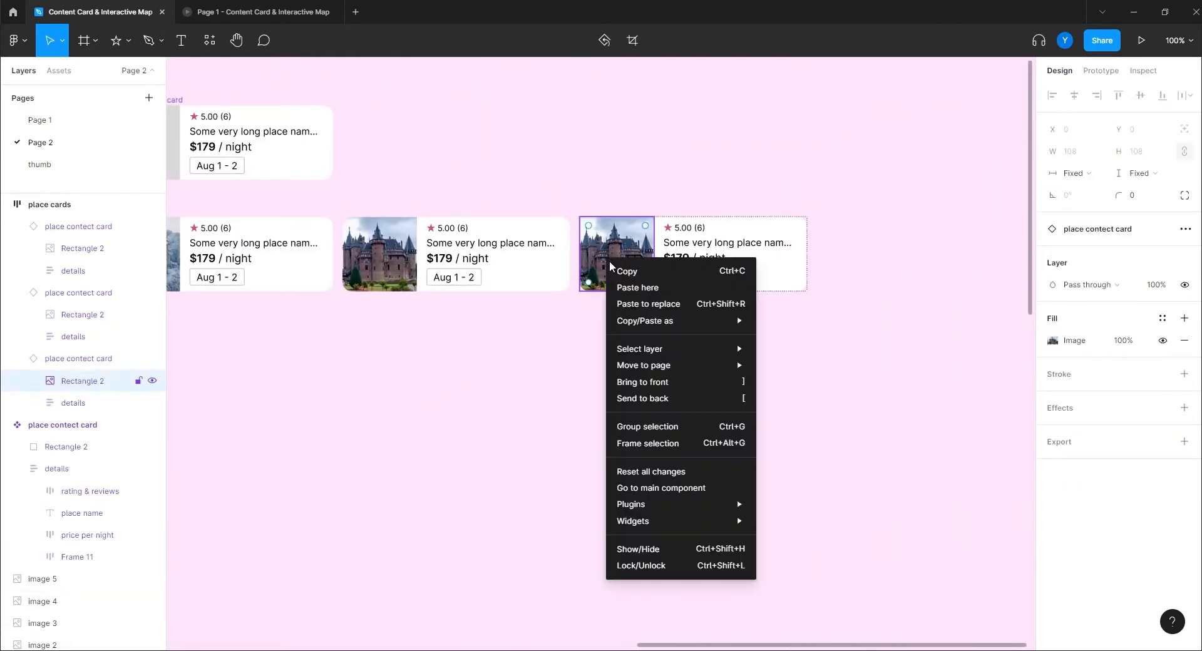
{"action": "mouse_move", "coordinate": [674, 324]}
{"action": "left_click", "coordinate": [799, 398]}
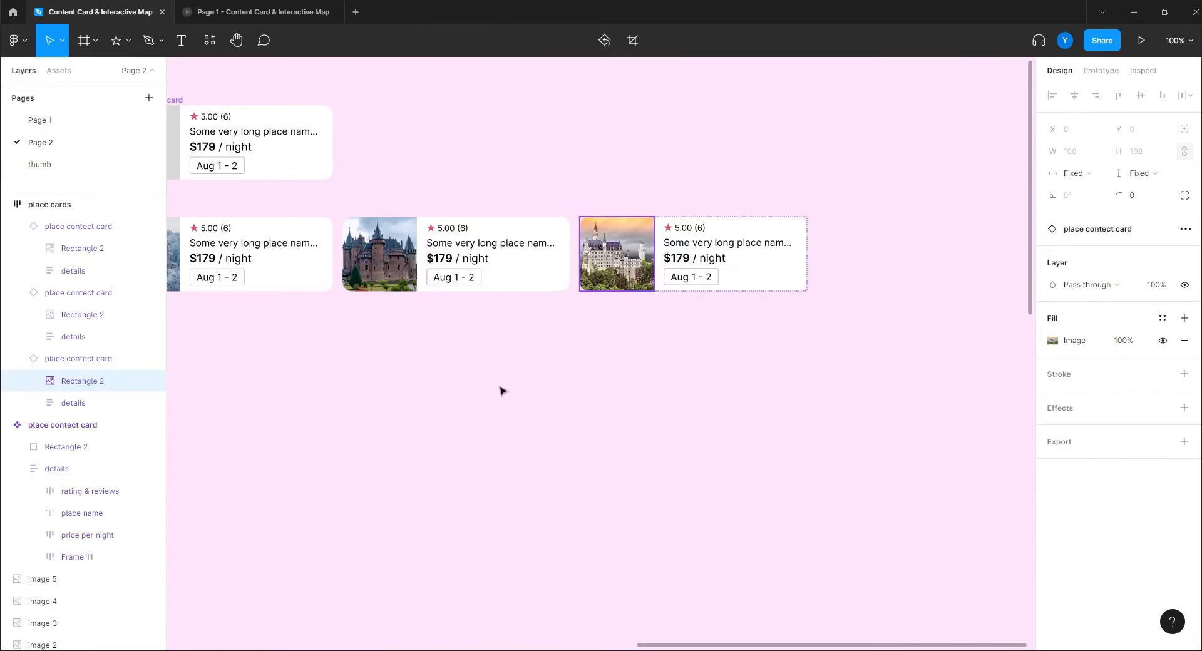
- Duplicate the white castle card inside the place cards frame to add a fourth card to the row
{"action": "left_click", "coordinate": [367, 403]}
{"action": "left_click", "coordinate": [79, 359]}
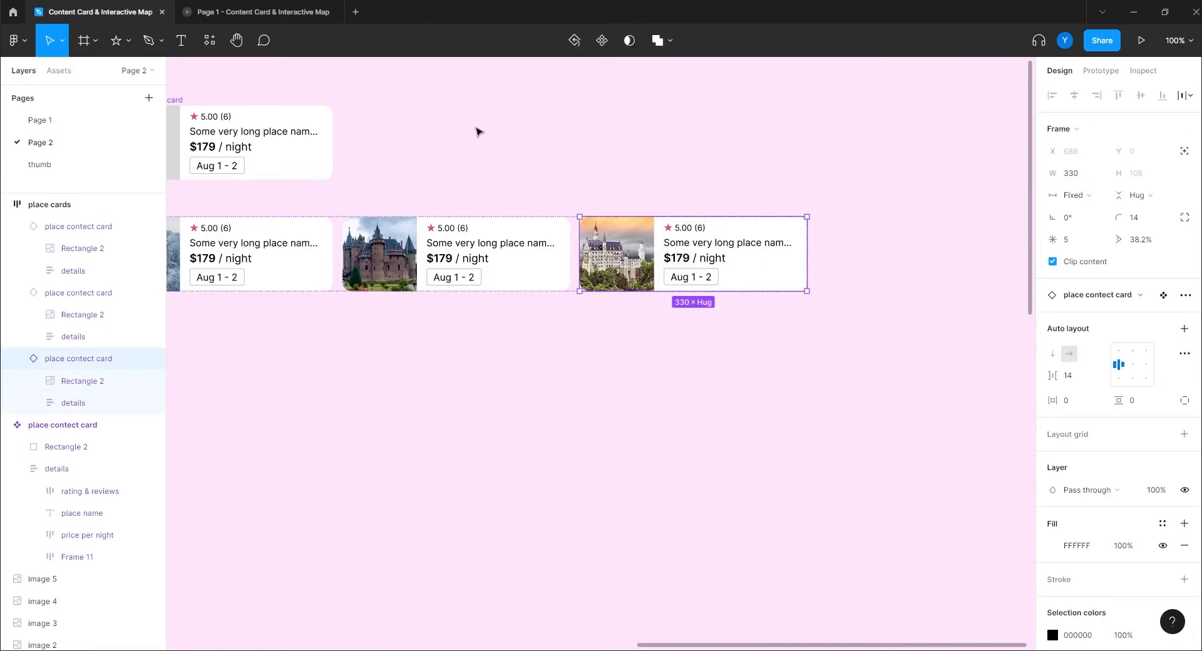
{"action": "key", "text": "ctrl+d"}
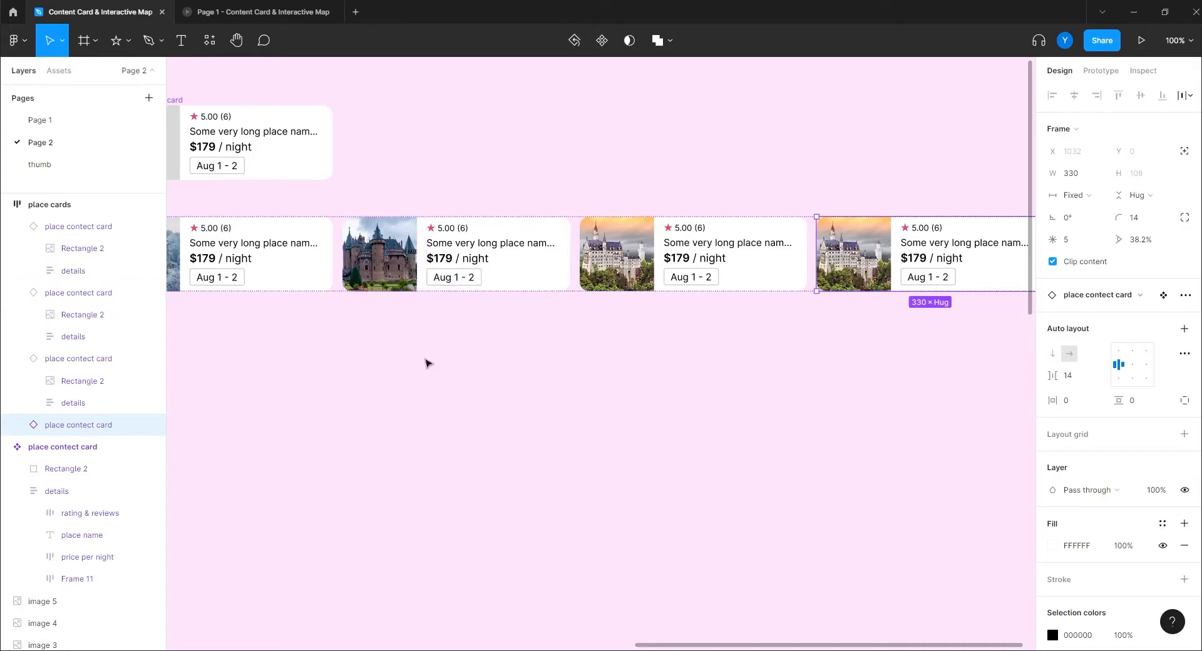
- Create a text property on the main card component named "place name" with the value "Some very long place name"
{"action": "left_click_drag", "start_coordinate": [343, 385], "coordinate": [451, 435]}
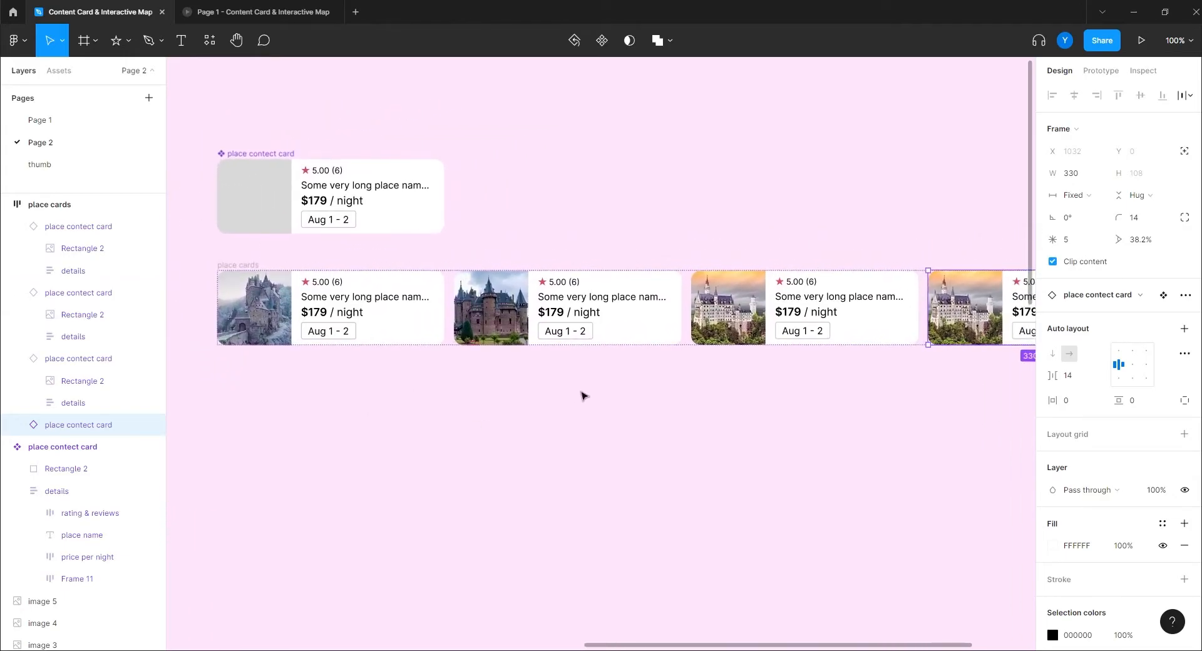
{"action": "left_click_drag", "start_coordinate": [336, 381], "coordinate": [547, 461]}
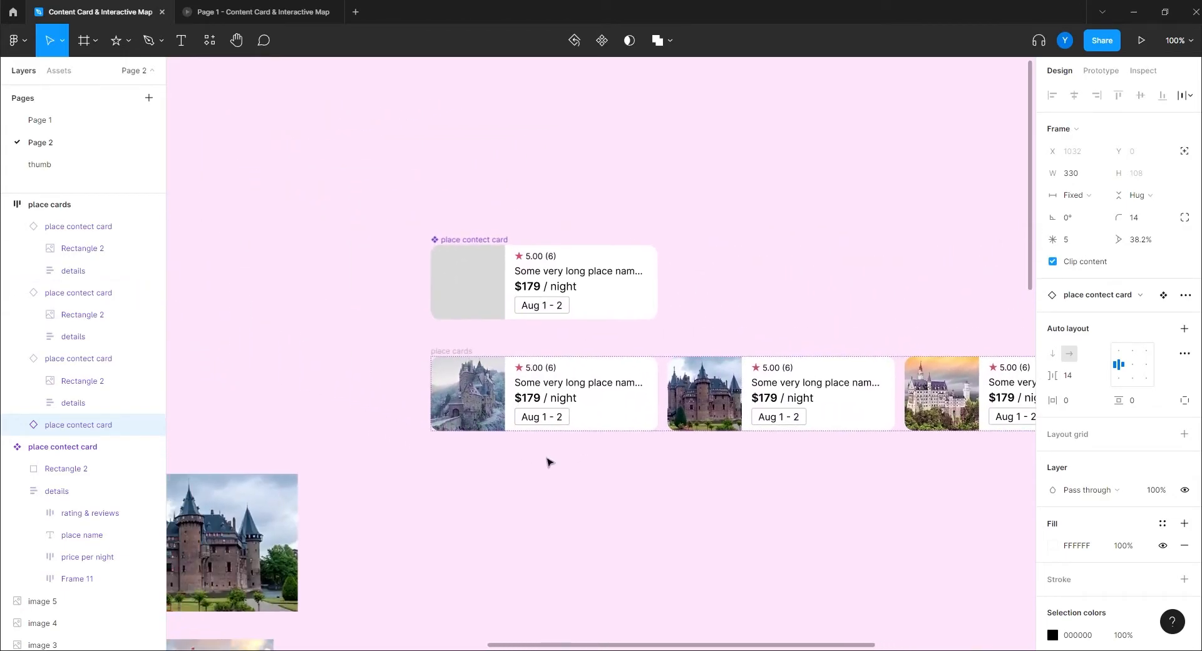
{"action": "double_click", "coordinate": [559, 273]}
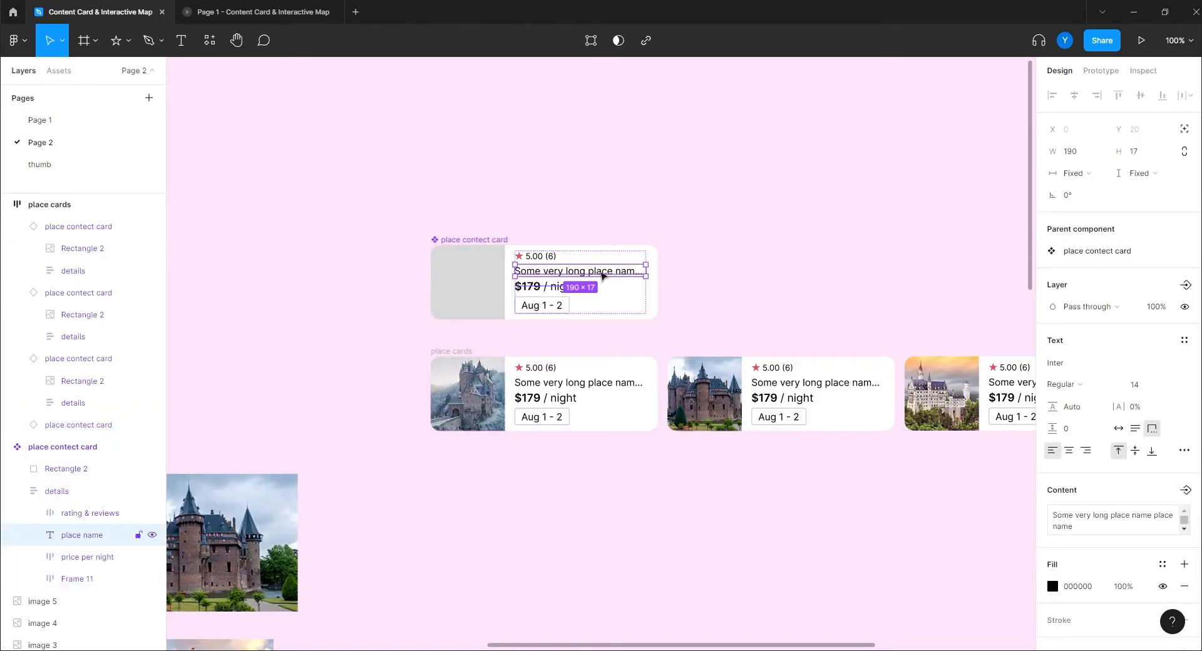
{"action": "left_click", "coordinate": [720, 194]}
{"action": "left_click", "coordinate": [470, 241]}
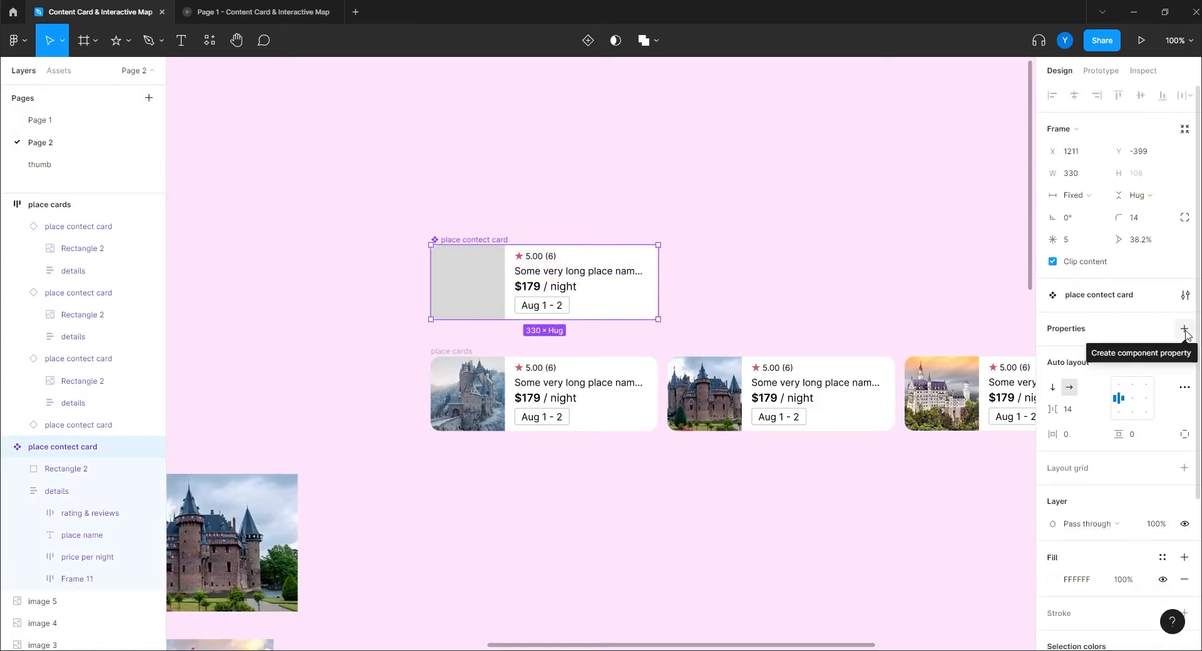
{"action": "left_click", "coordinate": [1184, 330]}
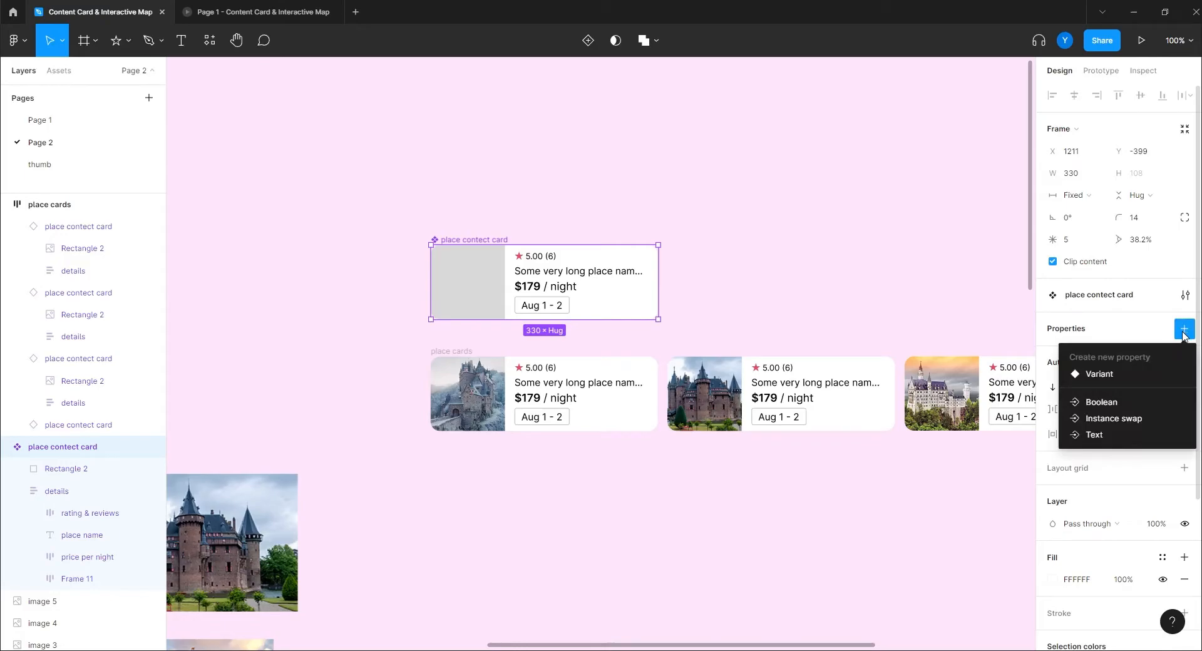
{"action": "left_click", "coordinate": [1084, 435]}
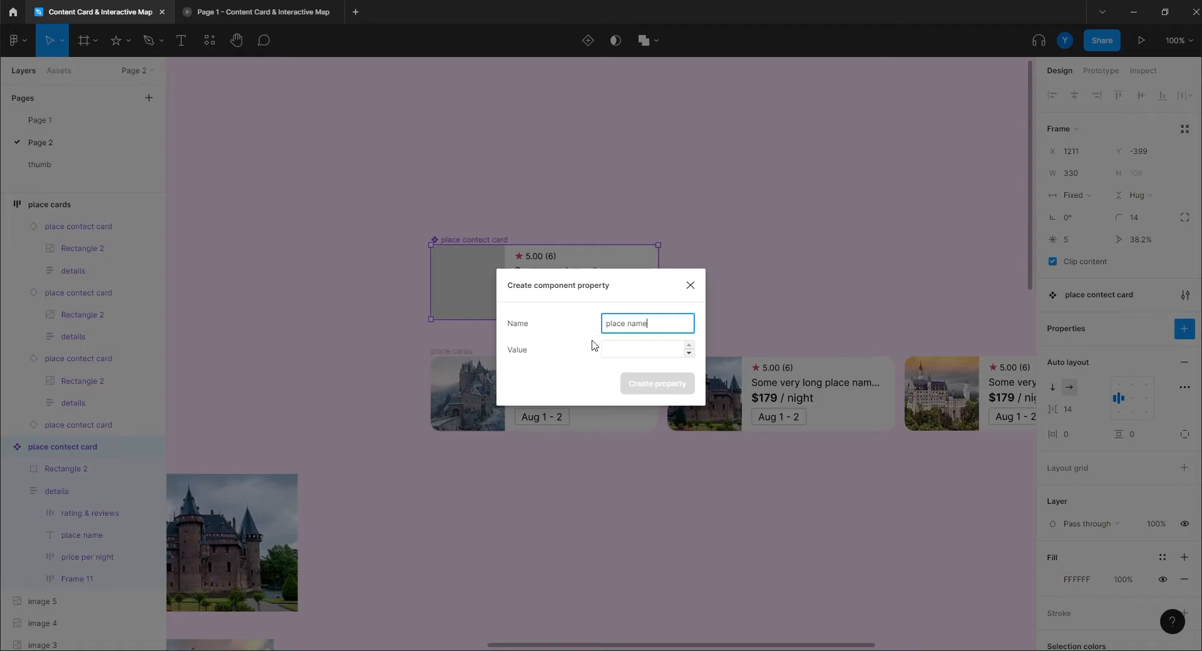
{"action": "left_click", "coordinate": [630, 354]}
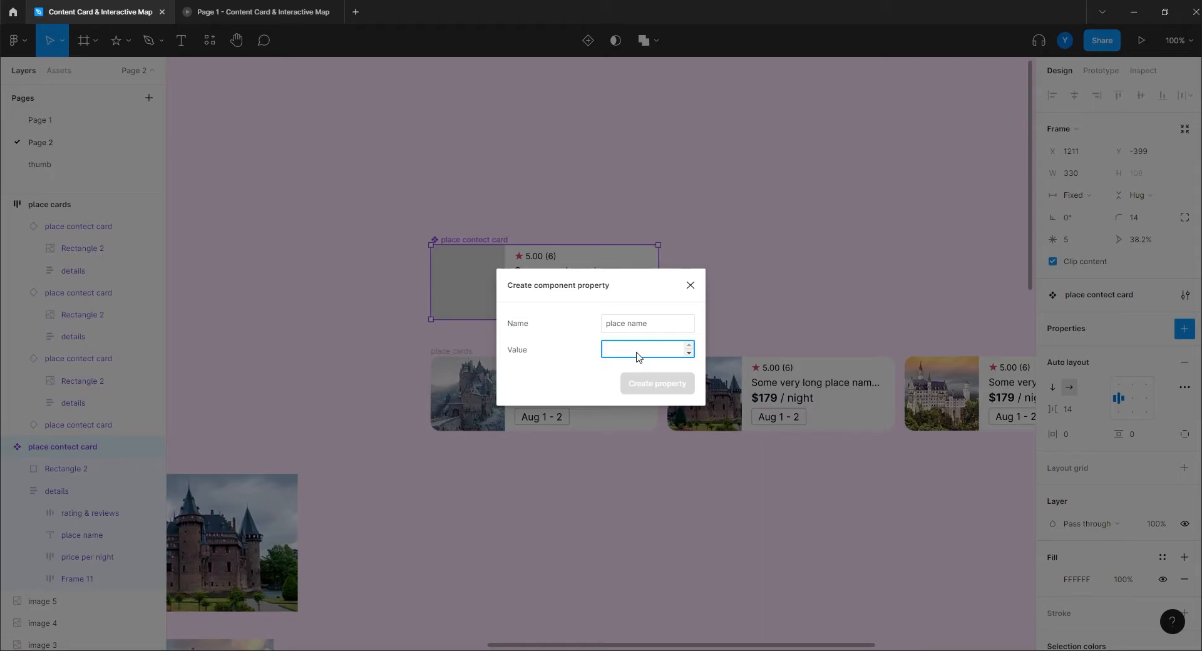
{"action": "type", "text": "Some"}
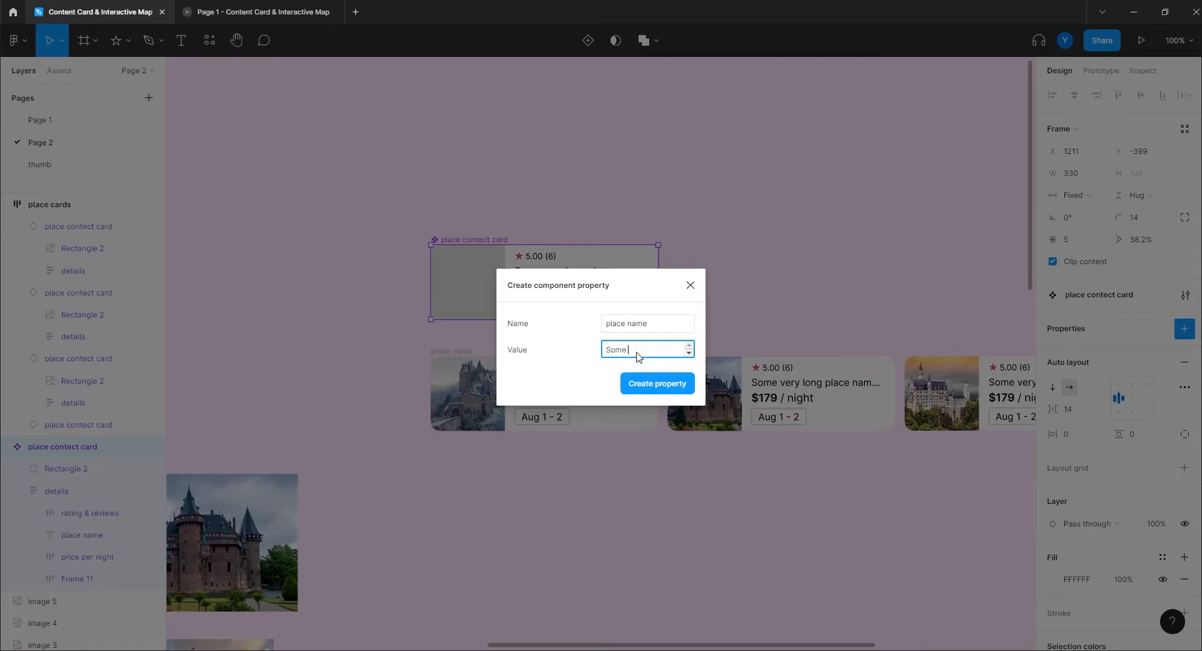
{"action": "type", "text": " very long place name"}
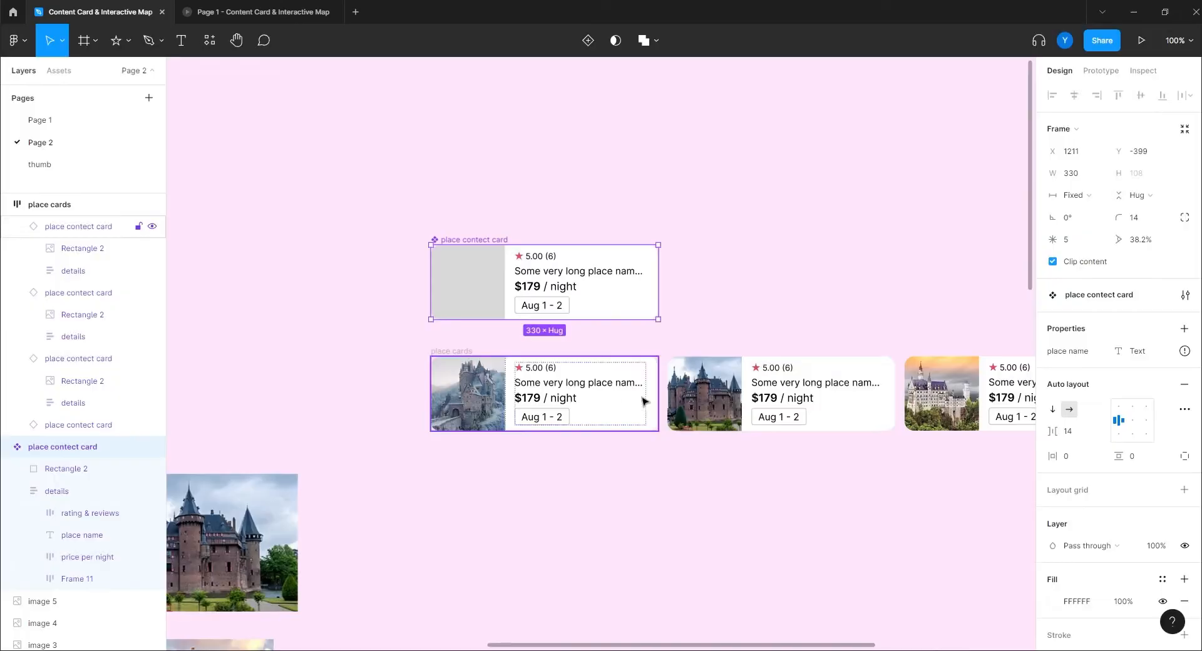
{"action": "left_click", "coordinate": [639, 397]}
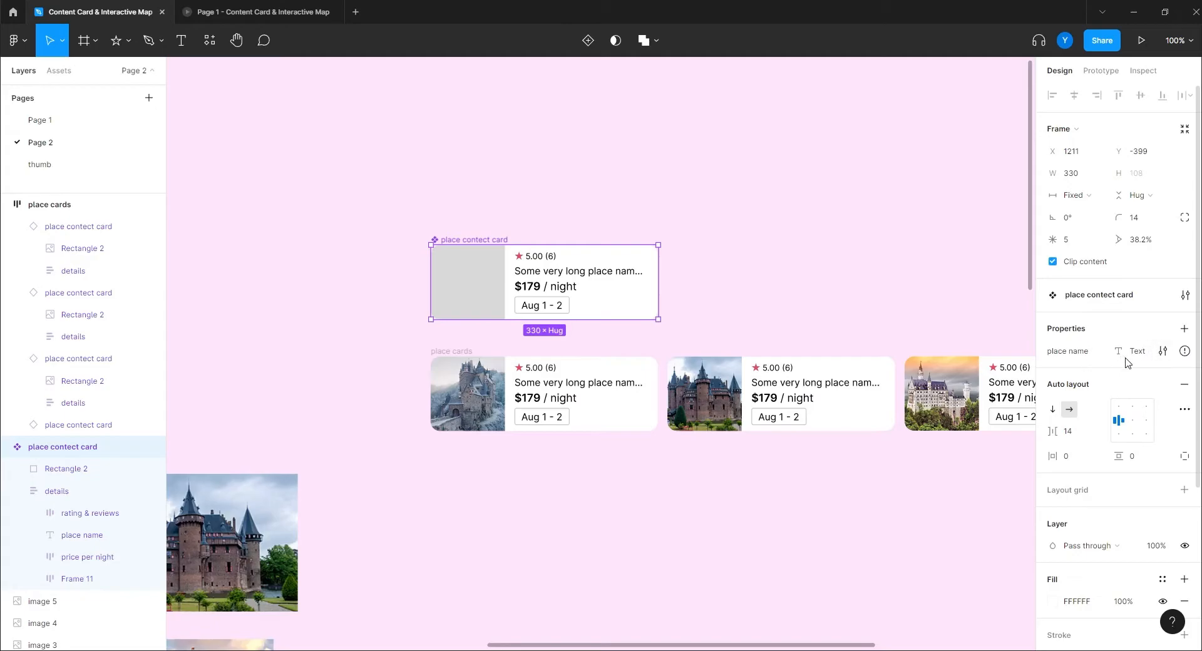
- Apply the "place name" text property to the content of the main component's place name text, and check it on the first card instance
{"action": "mouse_move", "coordinate": [1187, 354]}
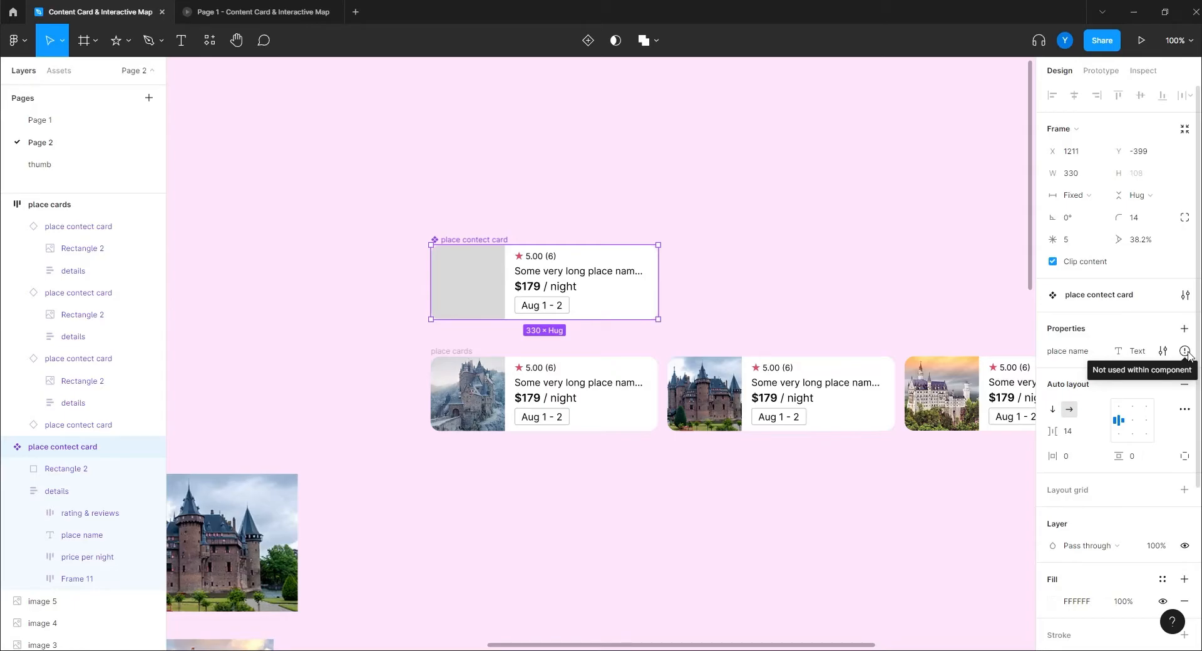
{"action": "left_click", "coordinate": [561, 276]}
{"action": "left_click", "coordinate": [562, 277]}
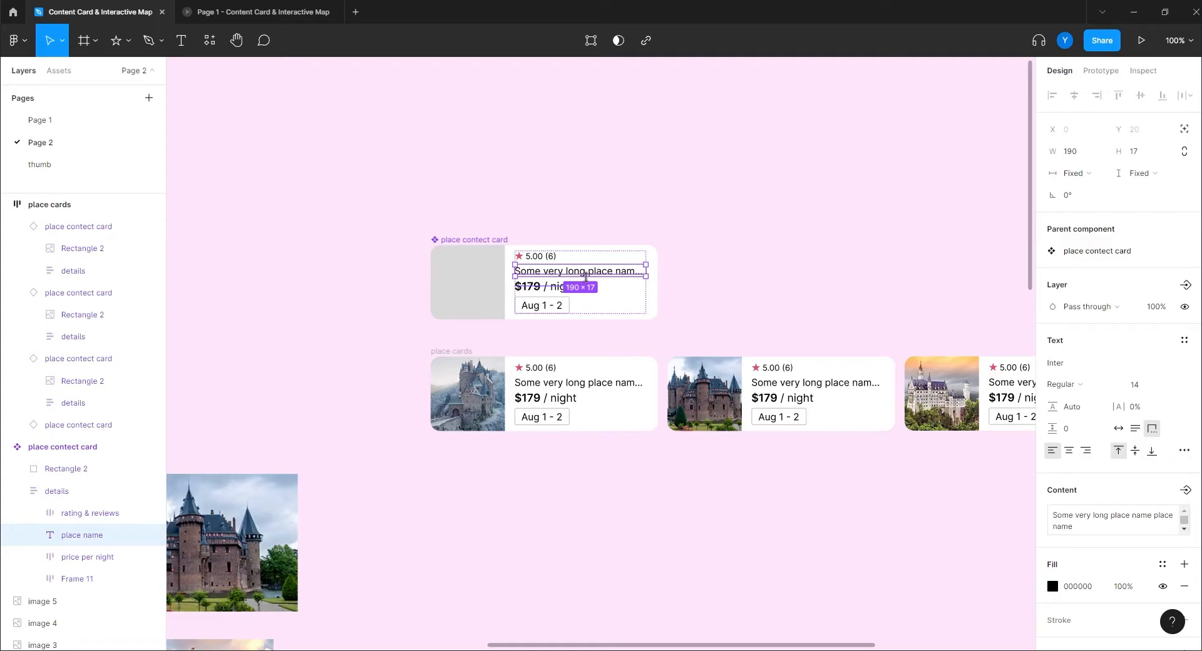
{"action": "scroll", "coordinate": [1124, 380], "scroll_direction": "down", "scroll_amount": 3}
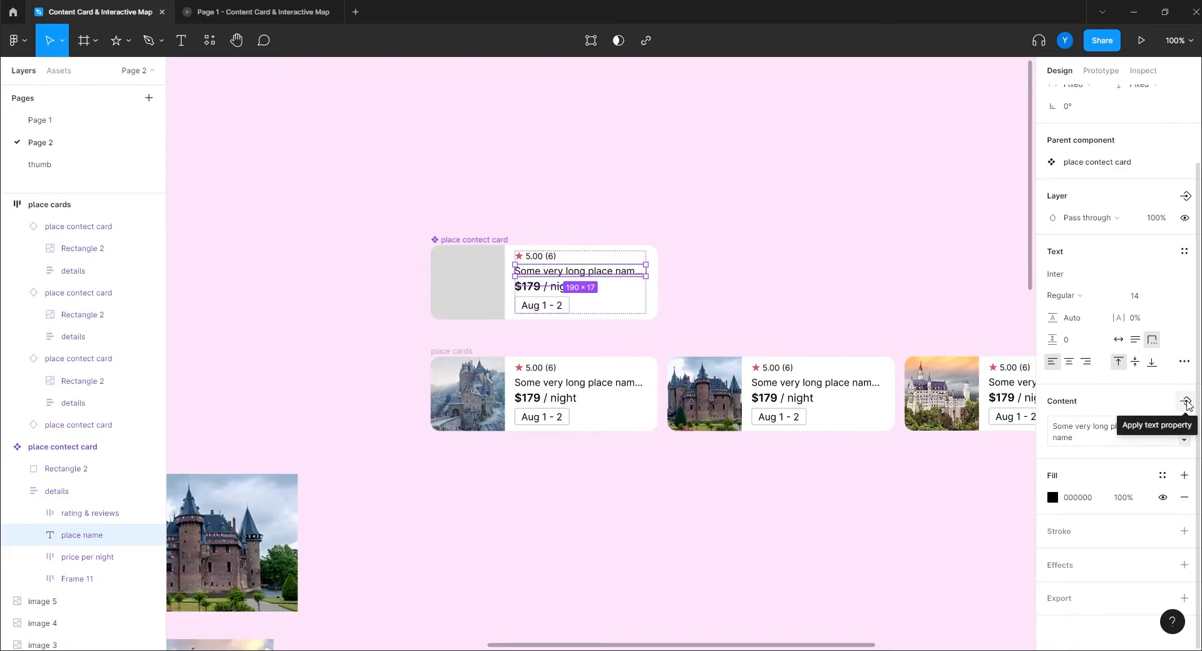
{"action": "left_click", "coordinate": [1187, 401]}
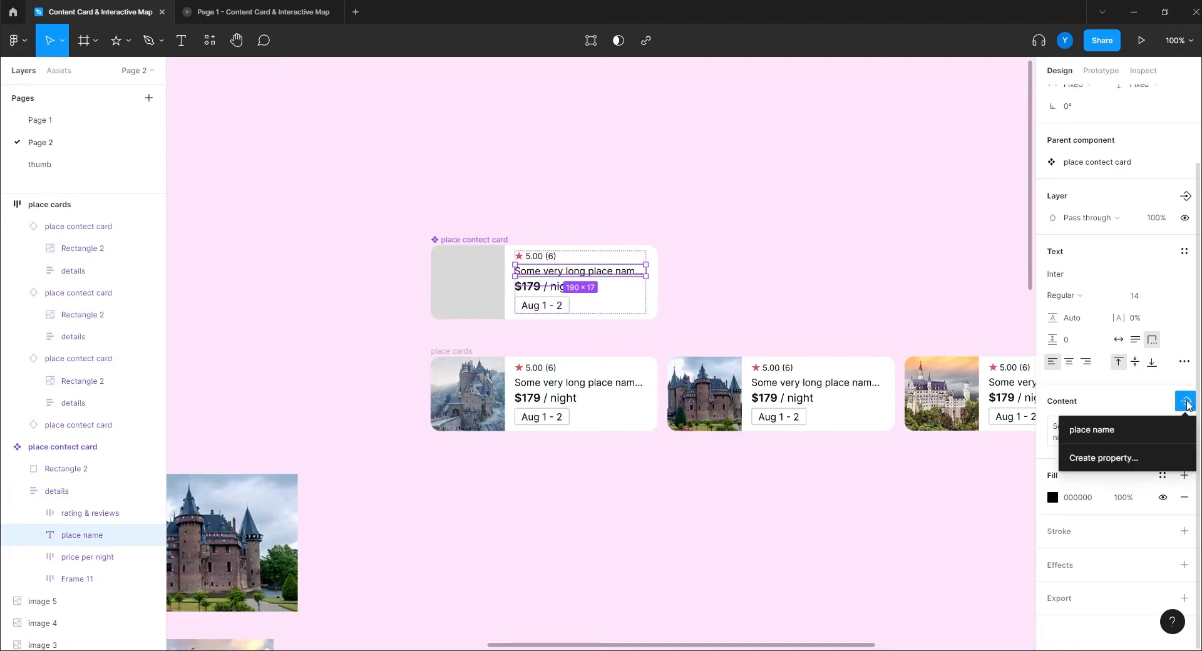
{"action": "left_click", "coordinate": [1101, 432]}
{"action": "left_click", "coordinate": [783, 287]}
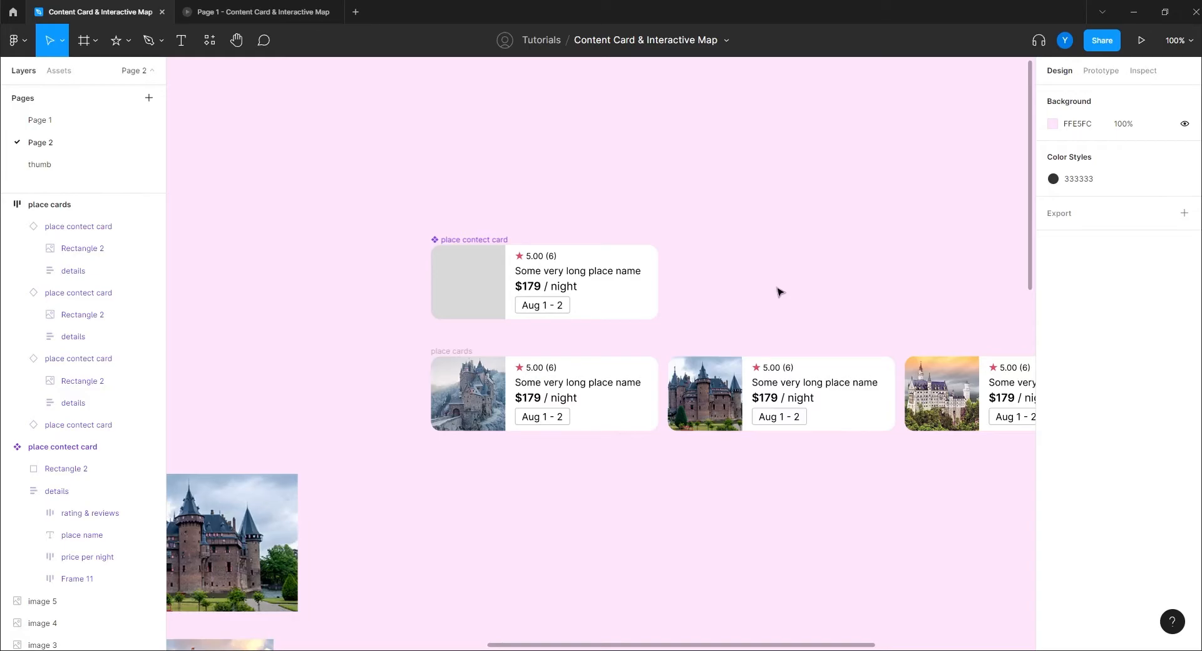
{"action": "left_click", "coordinate": [563, 388]}
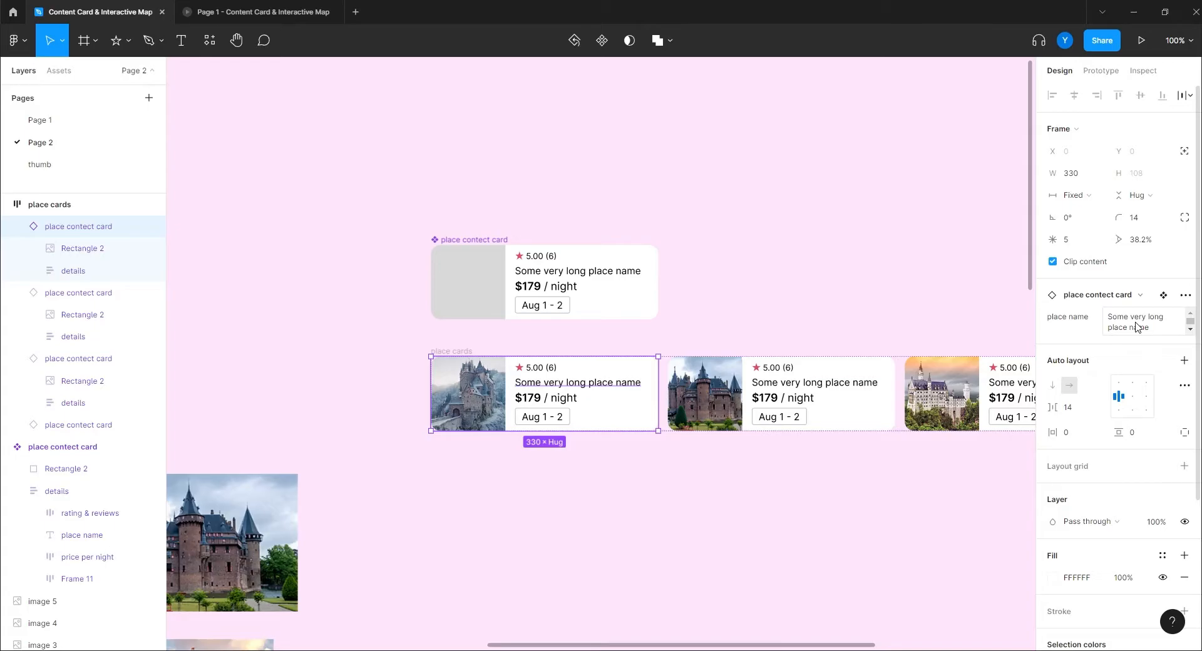
{"action": "left_click", "coordinate": [791, 279]}
- Copy the properties of the golden-brown castle image (image 4) and paste them onto the fourth card's image rectangle
{"action": "left_click_drag", "start_coordinate": [814, 459], "coordinate": [445, 406]}
{"action": "left_click_drag", "start_coordinate": [457, 472], "coordinate": [898, 368]}
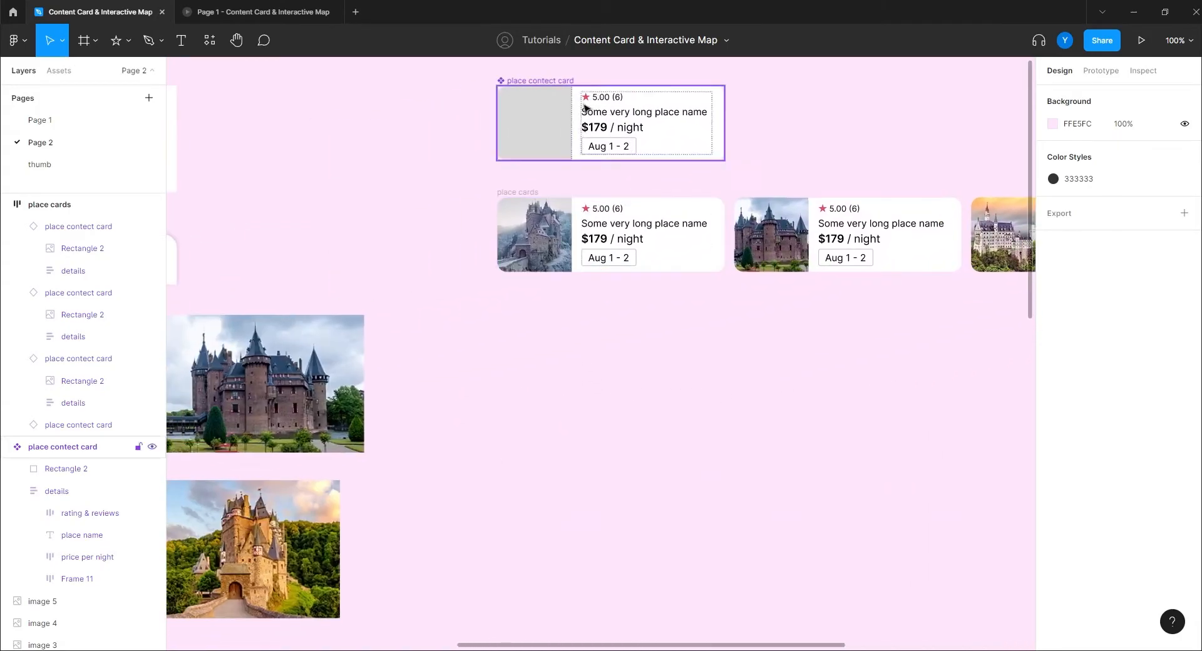
{"action": "left_click_drag", "start_coordinate": [520, 343], "coordinate": [802, 239]}
{"action": "right_click", "coordinate": [532, 444]}
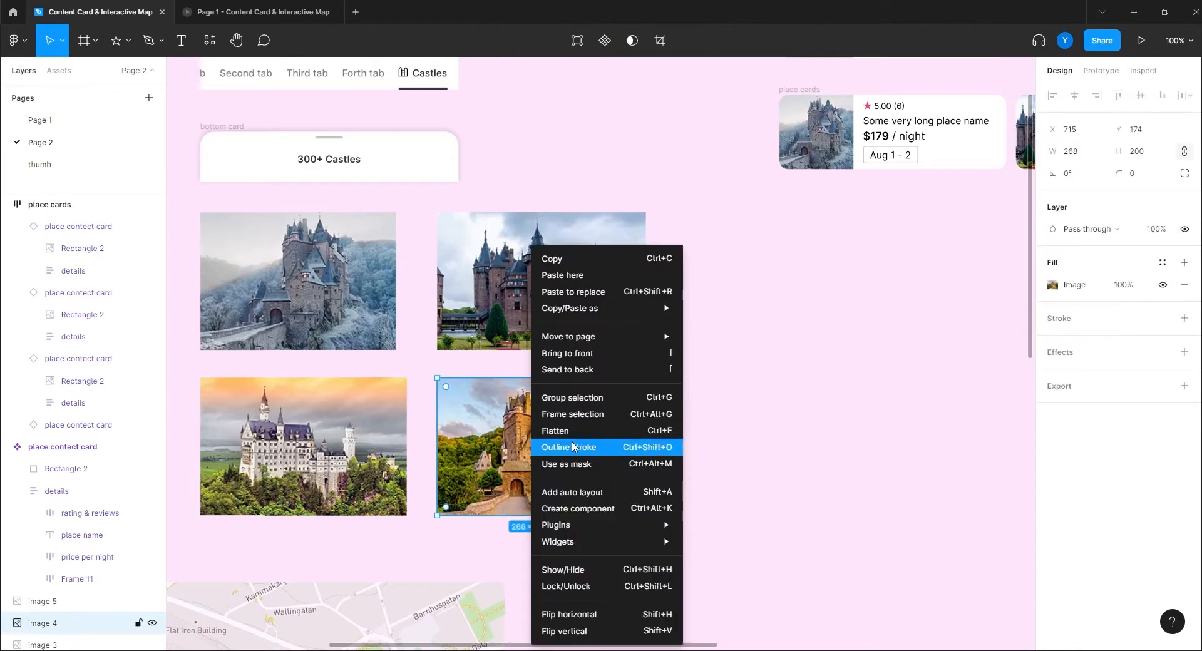
{"action": "mouse_move", "coordinate": [659, 315]}
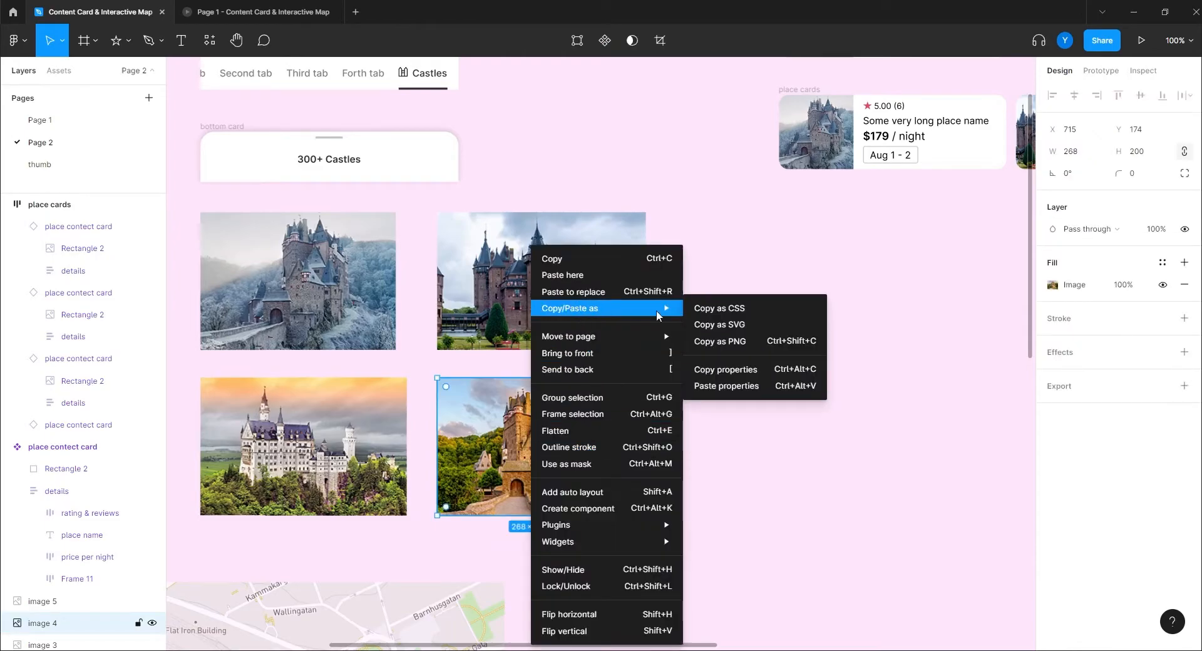
{"action": "left_click", "coordinate": [720, 369]}
{"action": "left_click_drag", "start_coordinate": [899, 343], "coordinate": [405, 382]}
{"action": "left_click_drag", "start_coordinate": [792, 351], "coordinate": [555, 432]}
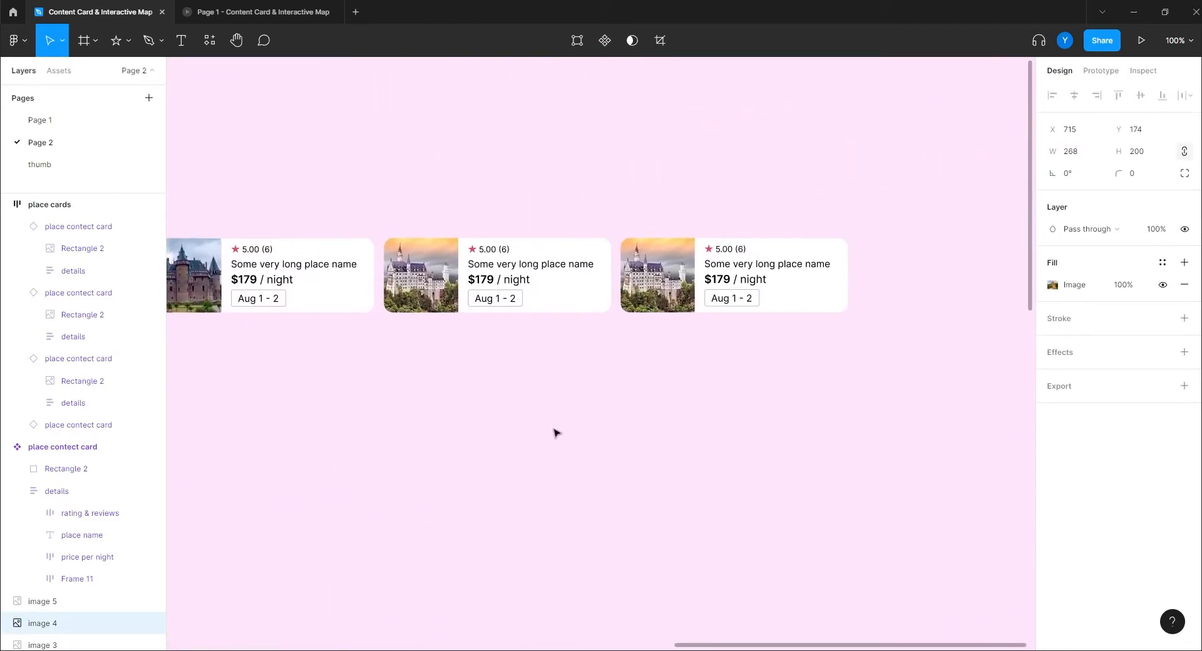
{"action": "left_click", "coordinate": [659, 281], "text": "ctrl"}
{"action": "right_click", "coordinate": [670, 280]}
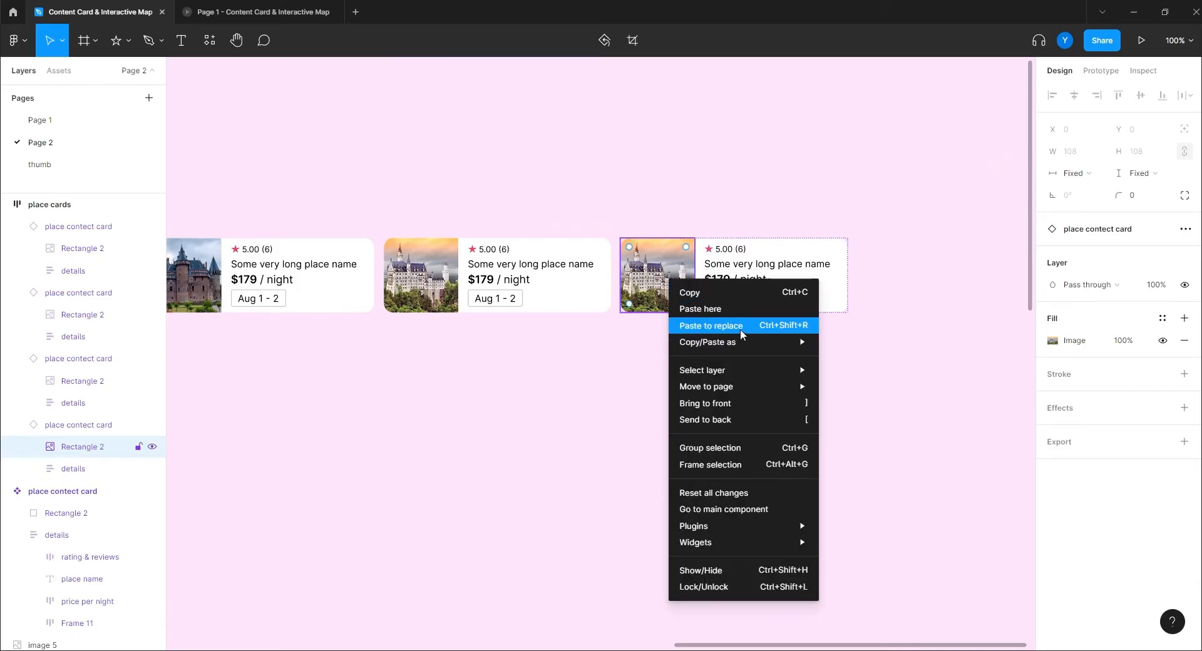
{"action": "mouse_move", "coordinate": [769, 343]}
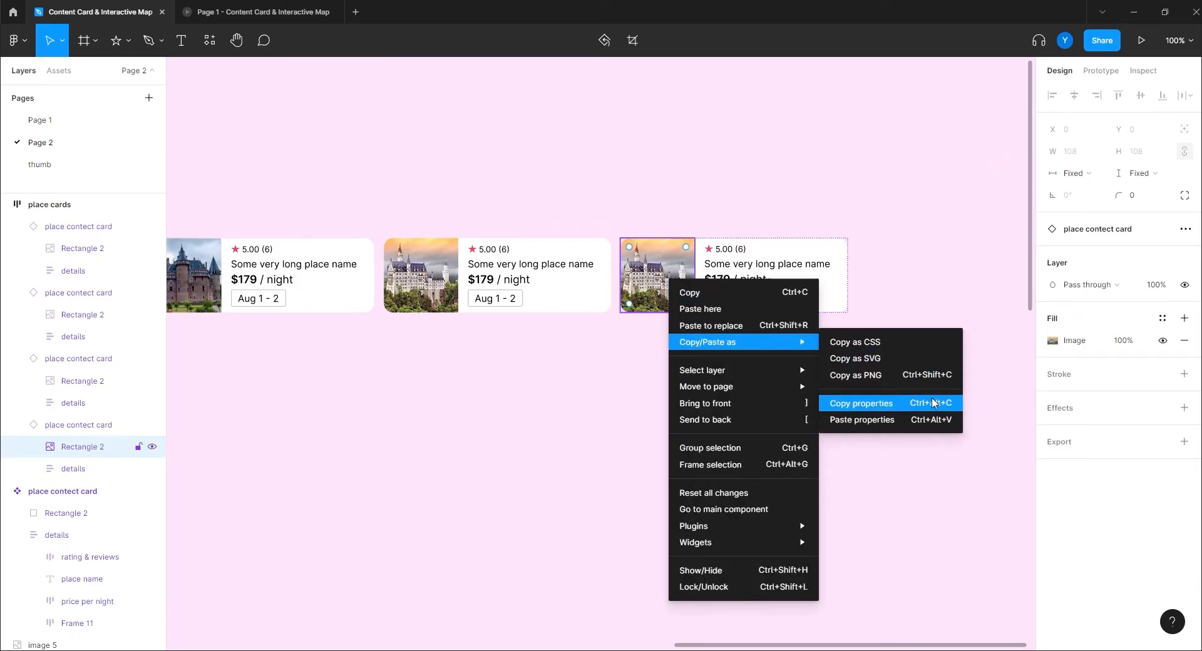
{"action": "left_click", "coordinate": [886, 424]}
{"action": "left_click", "coordinate": [589, 421]}
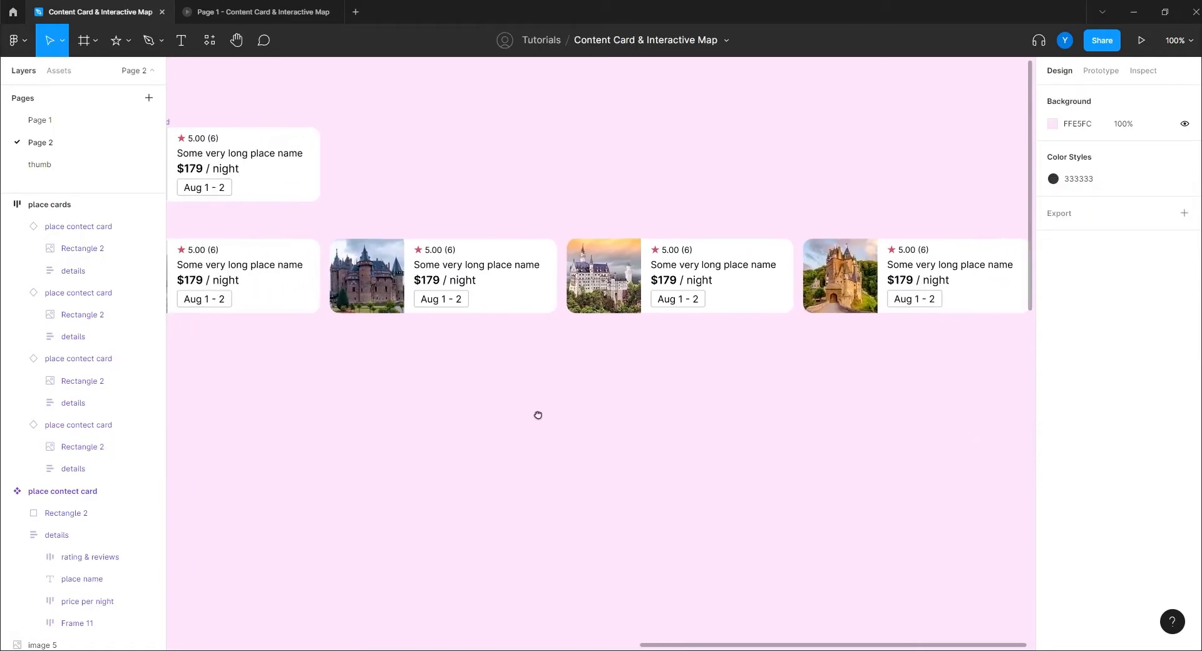
- Change the nightly price on the second castle card in the place cards row to $256
{"action": "scroll", "coordinate": [478, 419], "scroll_direction": "left", "scroll_amount": 4}
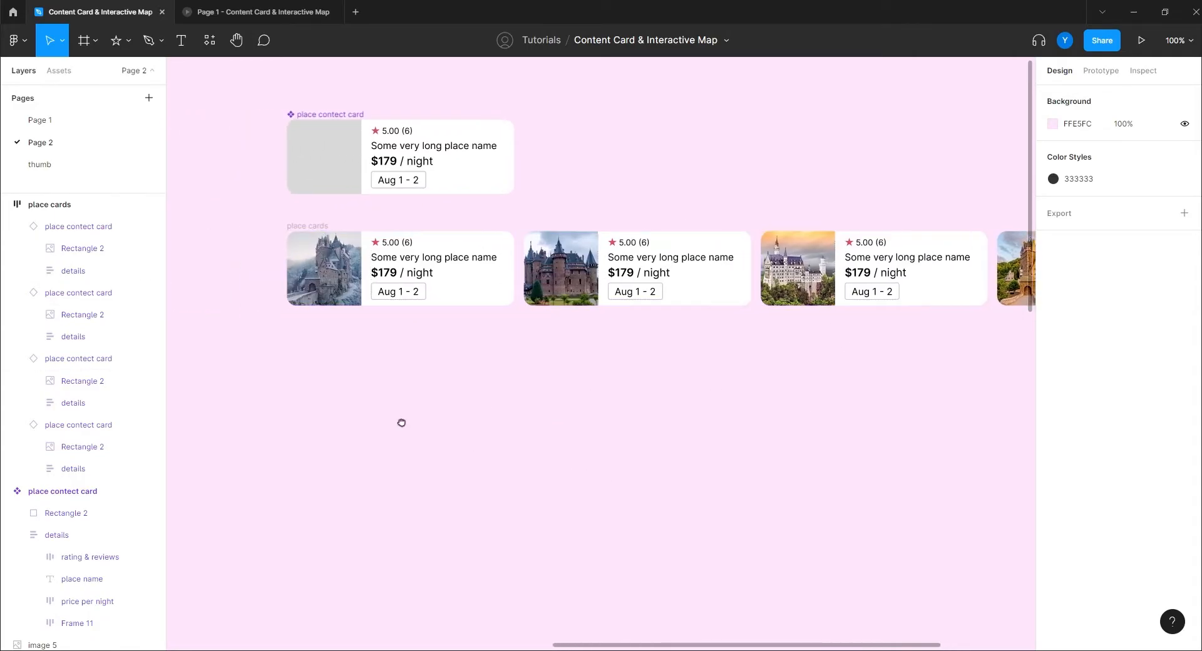
{"action": "left_click_drag", "start_coordinate": [389, 421], "coordinate": [710, 429]}
{"action": "scroll", "coordinate": [507, 411], "scroll_direction": "right", "scroll_amount": 8}
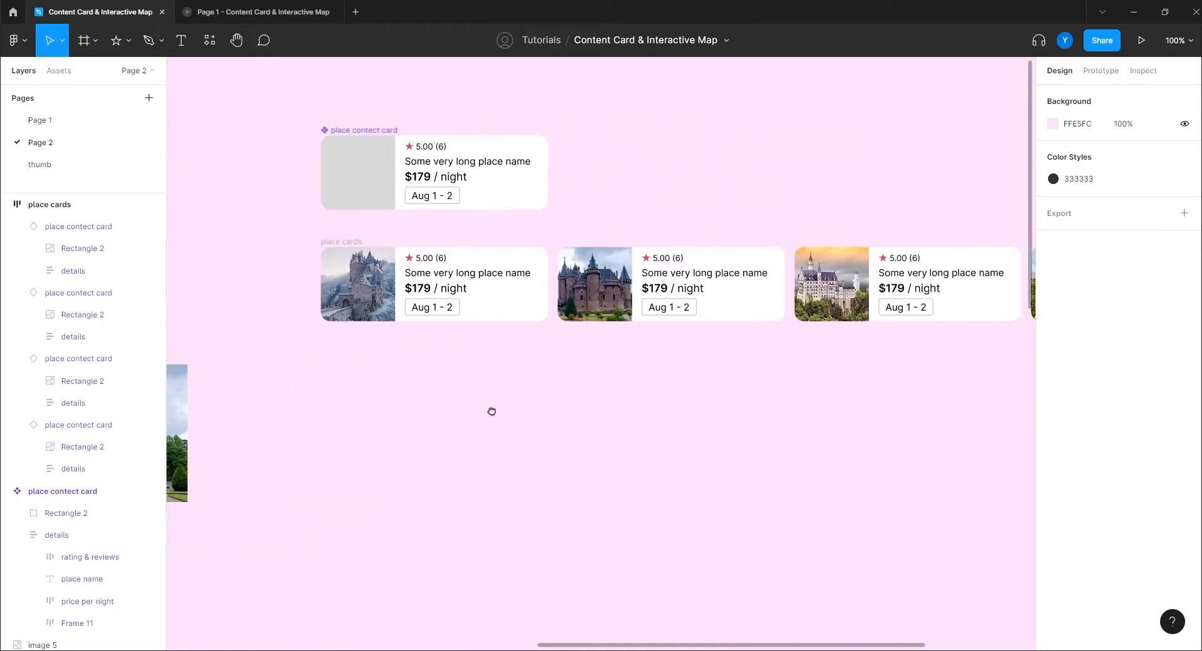
{"action": "double_click", "coordinate": [620, 289]}
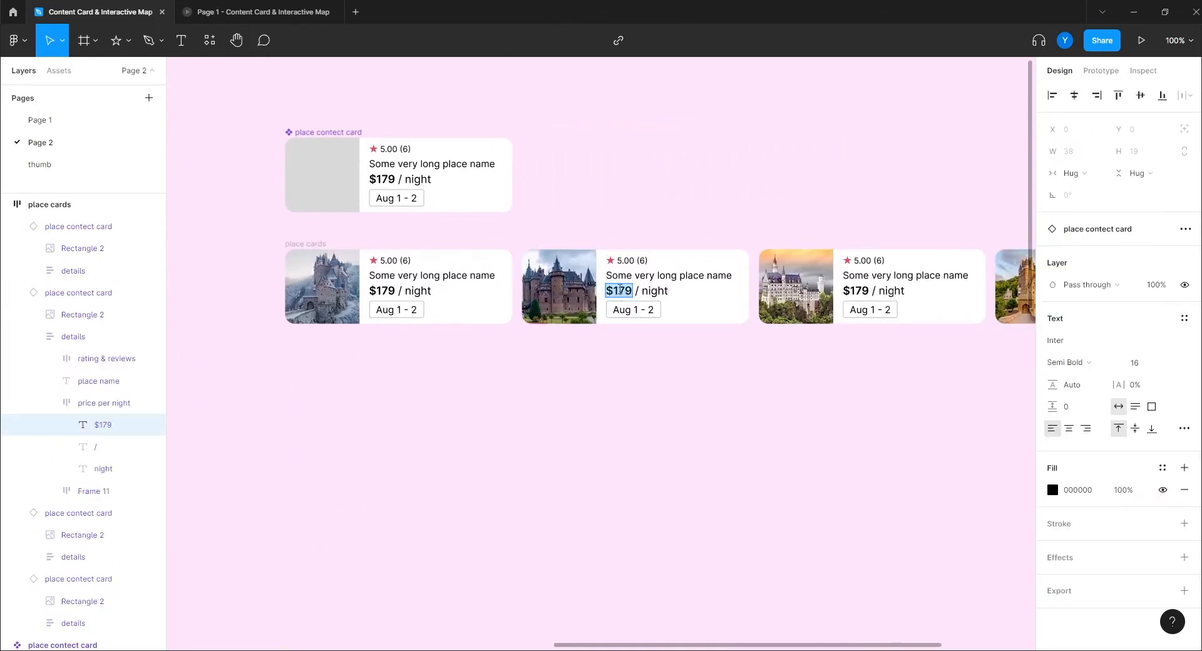
{"action": "left_click_drag", "start_coordinate": [614, 288], "coordinate": [638, 286]}
{"action": "type", "text": "256"}
{"action": "key", "text": "Escape"}
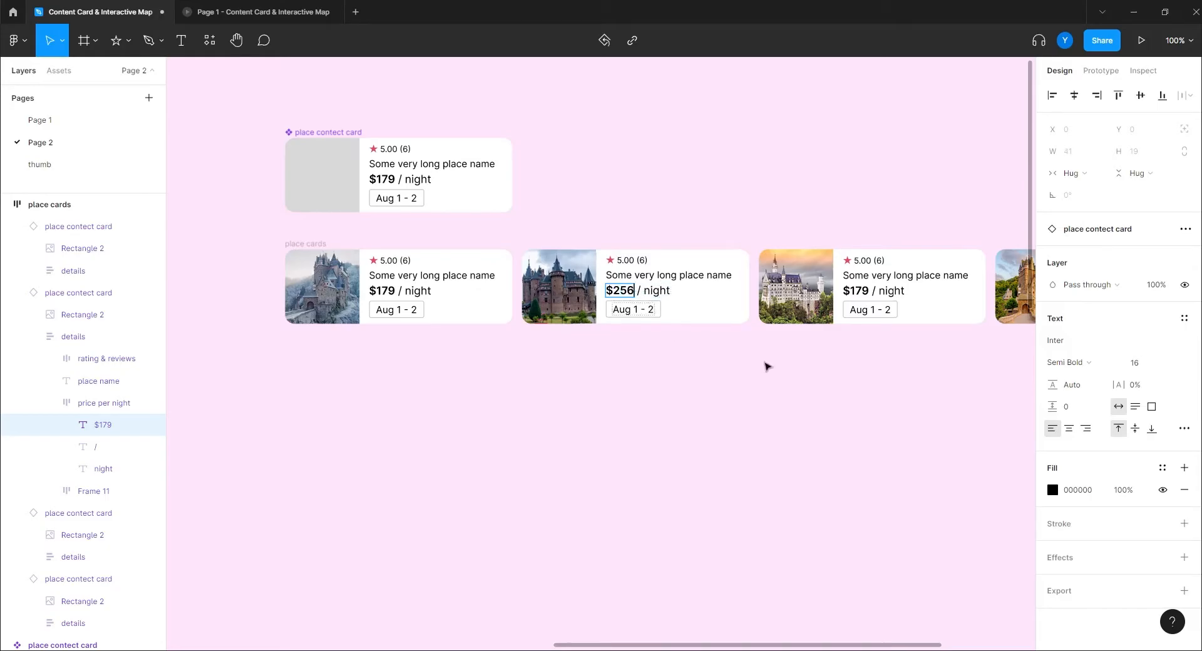
- Set the nightly price to $432 on the third castle card and to $604 on the fourth
{"action": "double_click", "coordinate": [857, 290]}
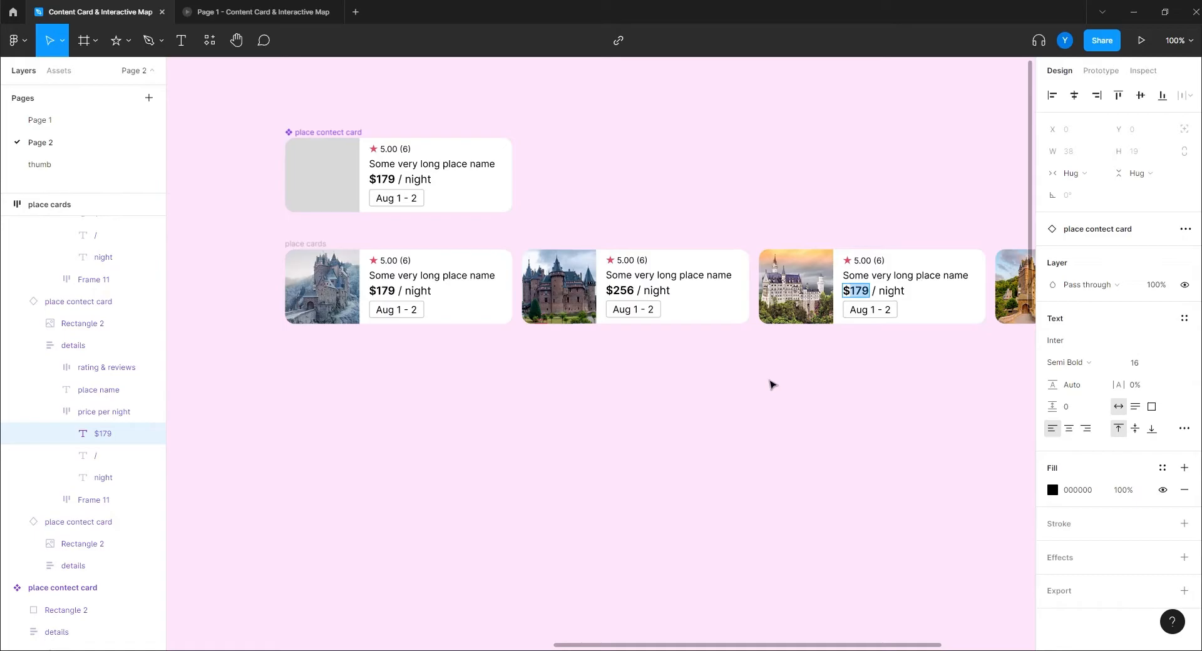
{"action": "type", "text": "432"}
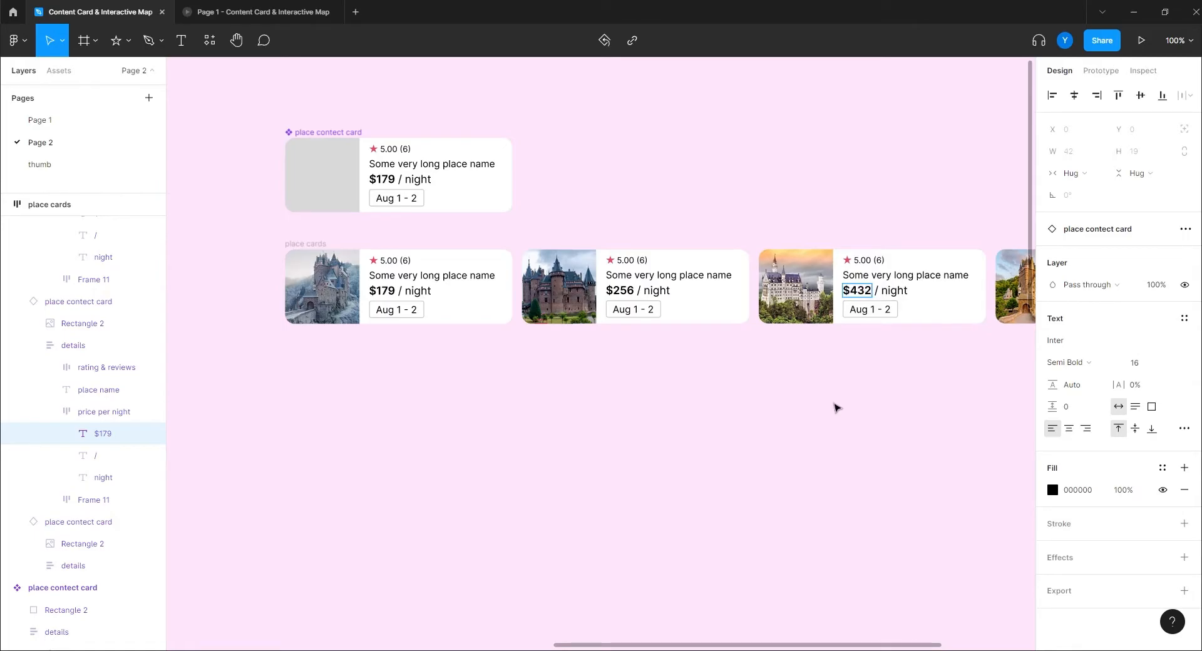
{"action": "scroll", "coordinate": [822, 408], "scroll_direction": "right", "scroll_amount": 6}
{"action": "double_click", "coordinate": [717, 308]}
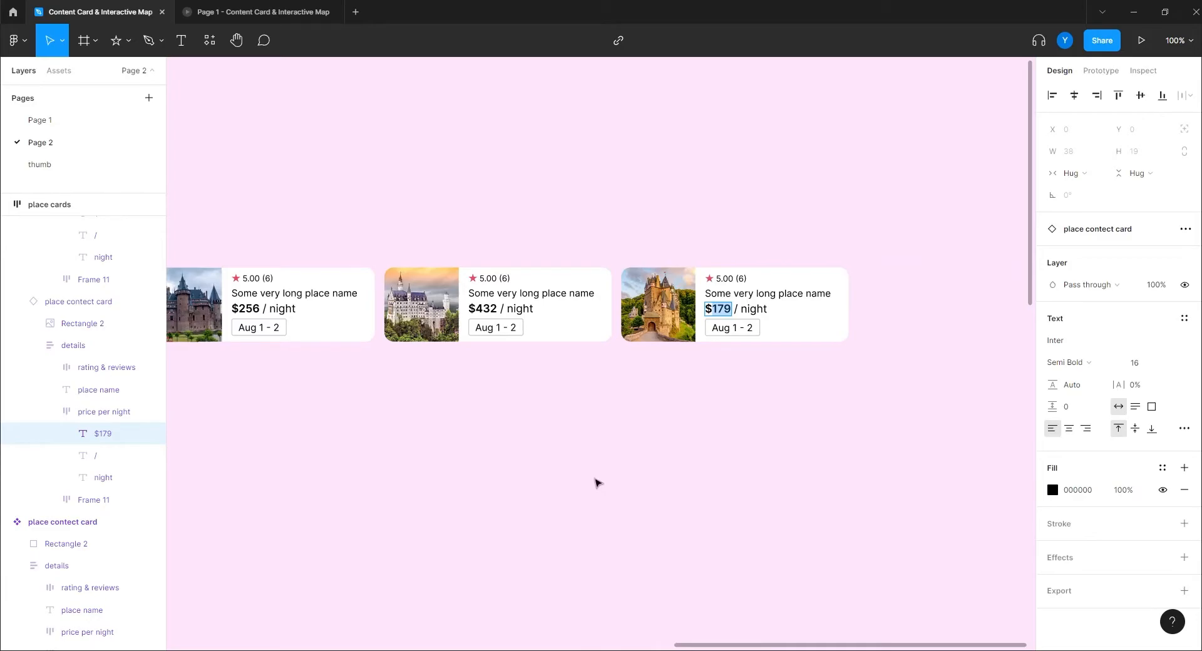
{"action": "type", "text": "604"}
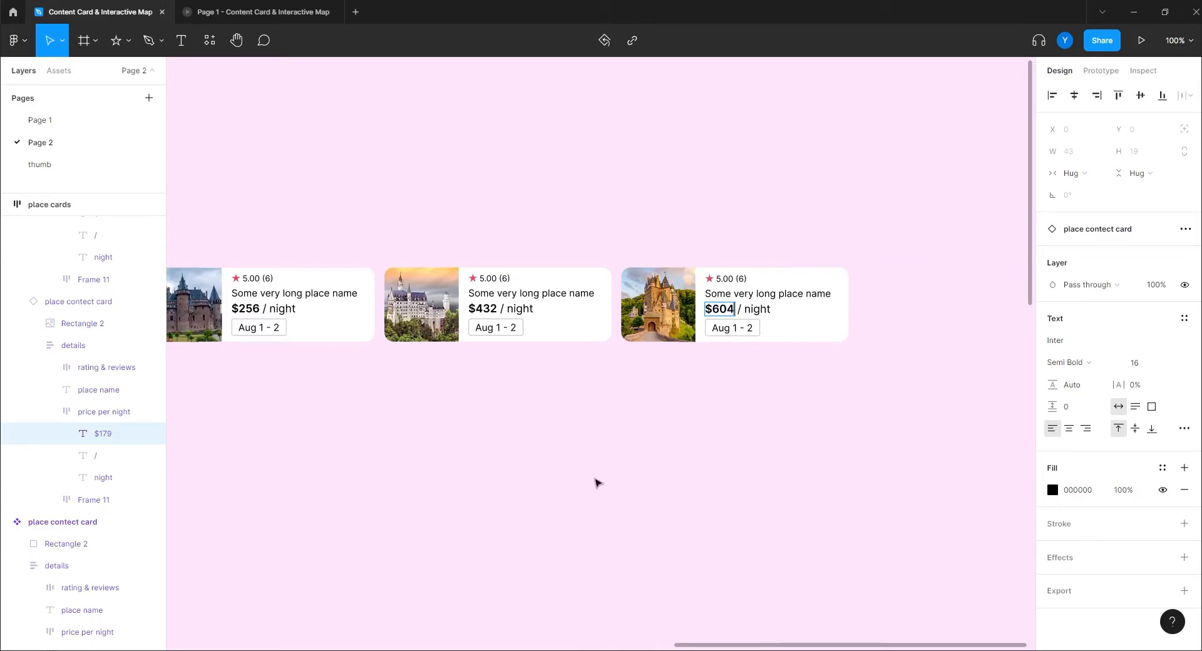
{"action": "key", "text": "Escape"}
{"action": "left_click", "coordinate": [533, 462]}
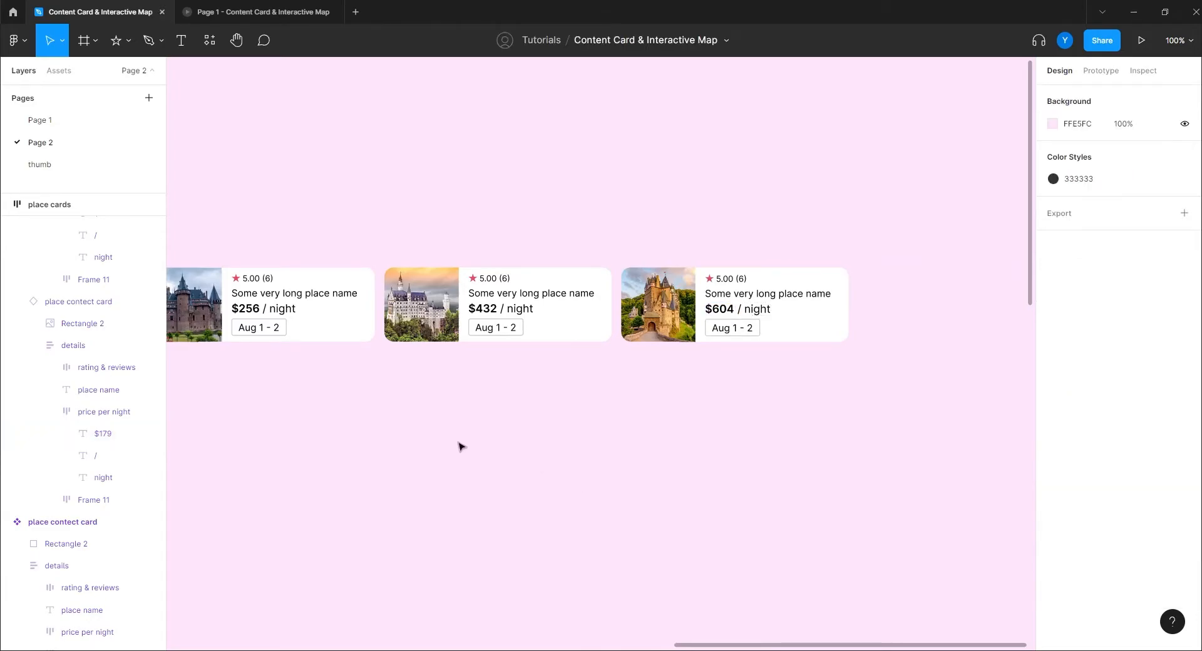
- Measure the $476 price tag on the reference map with a temporary frame drawn over it, and delete that frame
{"action": "left_click_drag", "start_coordinate": [360, 419], "coordinate": [694, 410]}
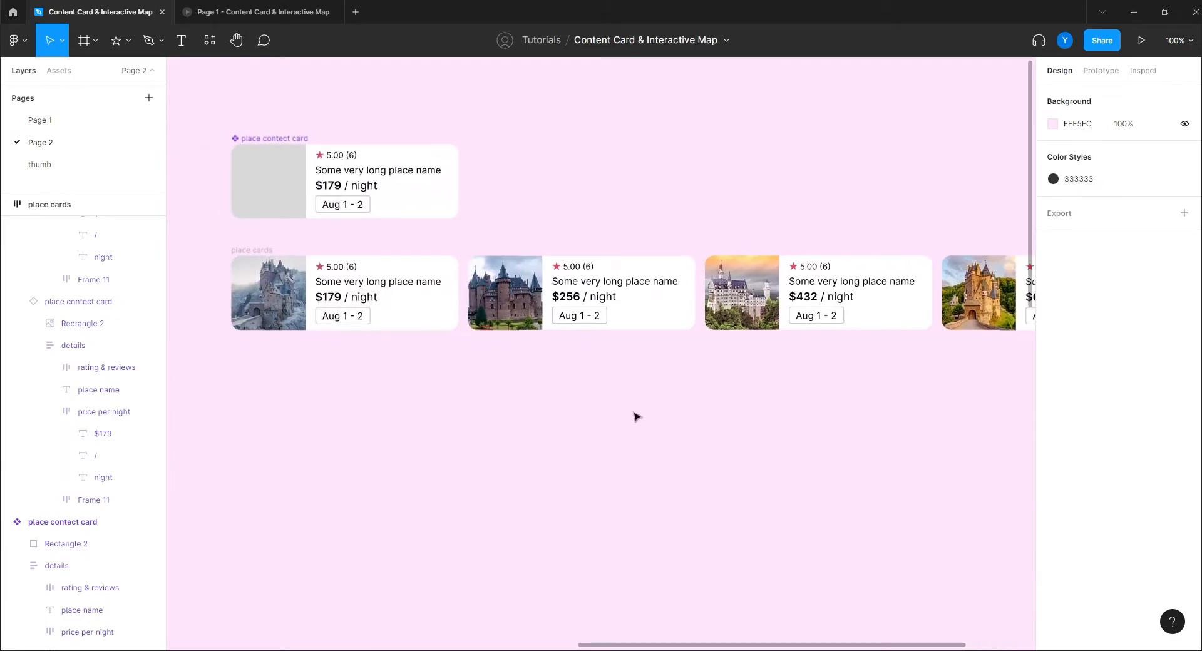
{"action": "left_click_drag", "start_coordinate": [405, 413], "coordinate": [706, 413]}
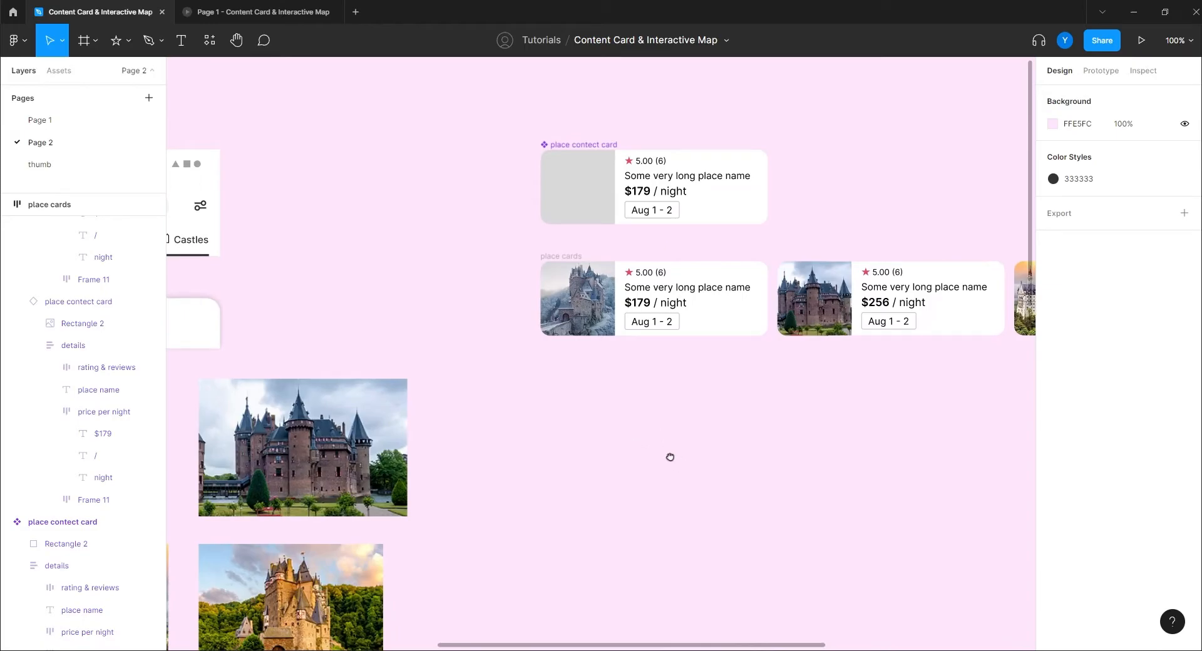
{"action": "left_click_drag", "start_coordinate": [675, 458], "coordinate": [573, 455]}
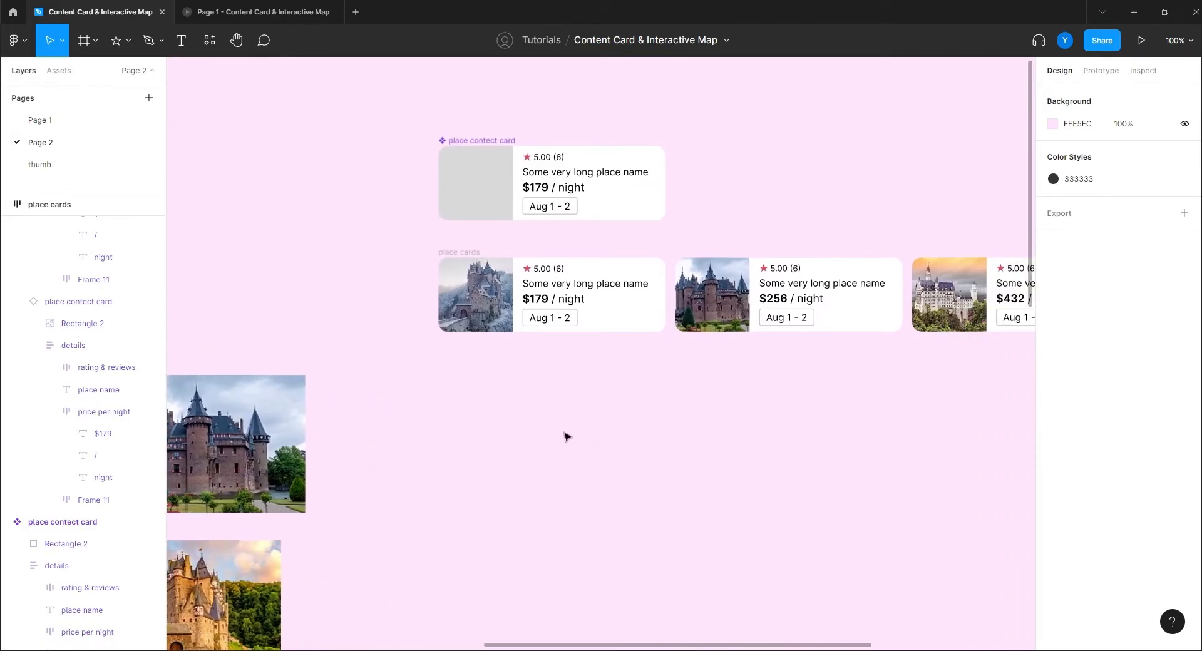
{"action": "left_click_drag", "start_coordinate": [491, 424], "coordinate": [835, 345]}
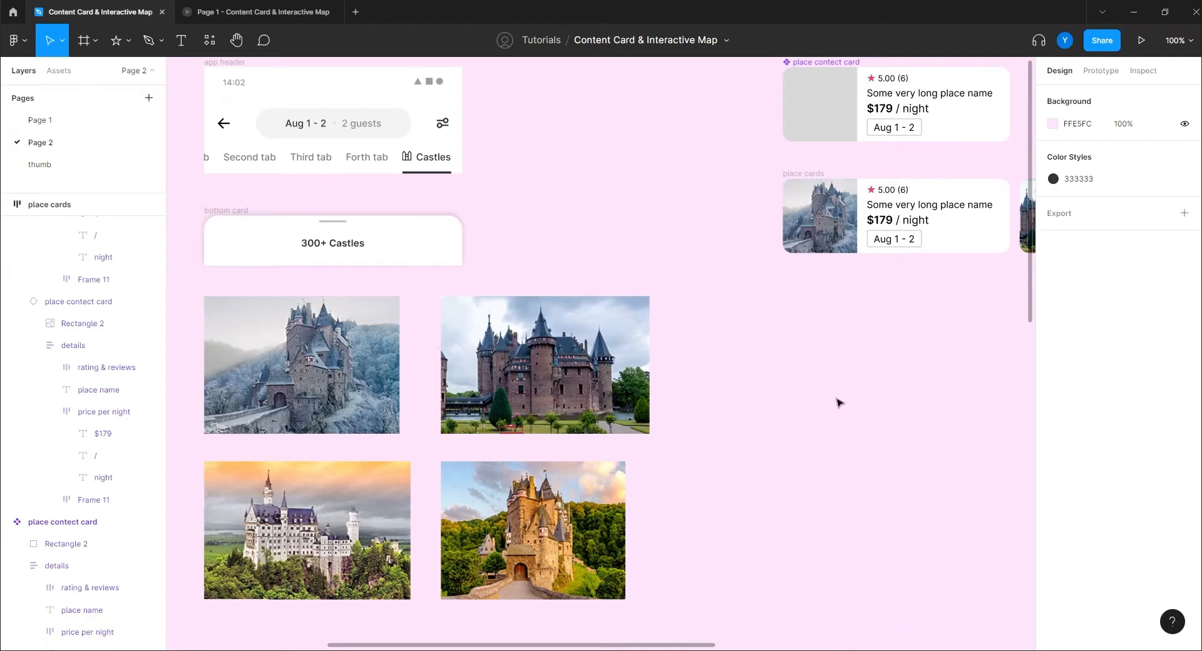
{"action": "left_click_drag", "start_coordinate": [418, 289], "coordinate": [958, 370]}
{"action": "left_click_drag", "start_coordinate": [590, 402], "coordinate": [757, 323]}
{"action": "key", "text": "ctrl+plus"}
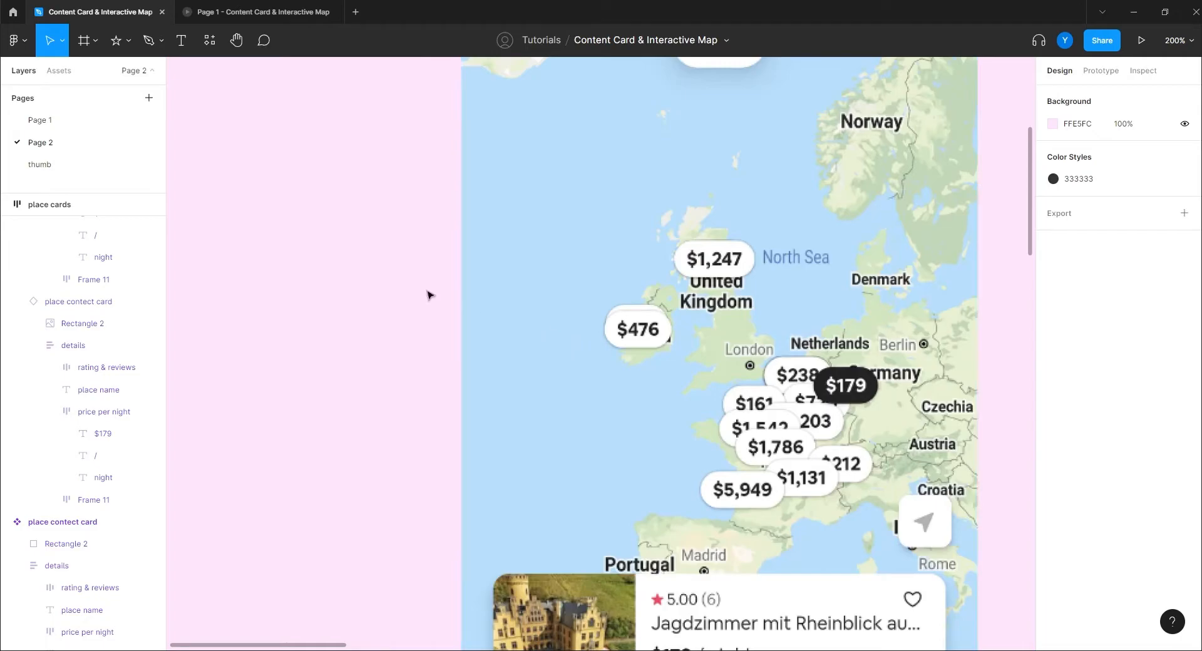
{"action": "left_click", "coordinate": [83, 40]}
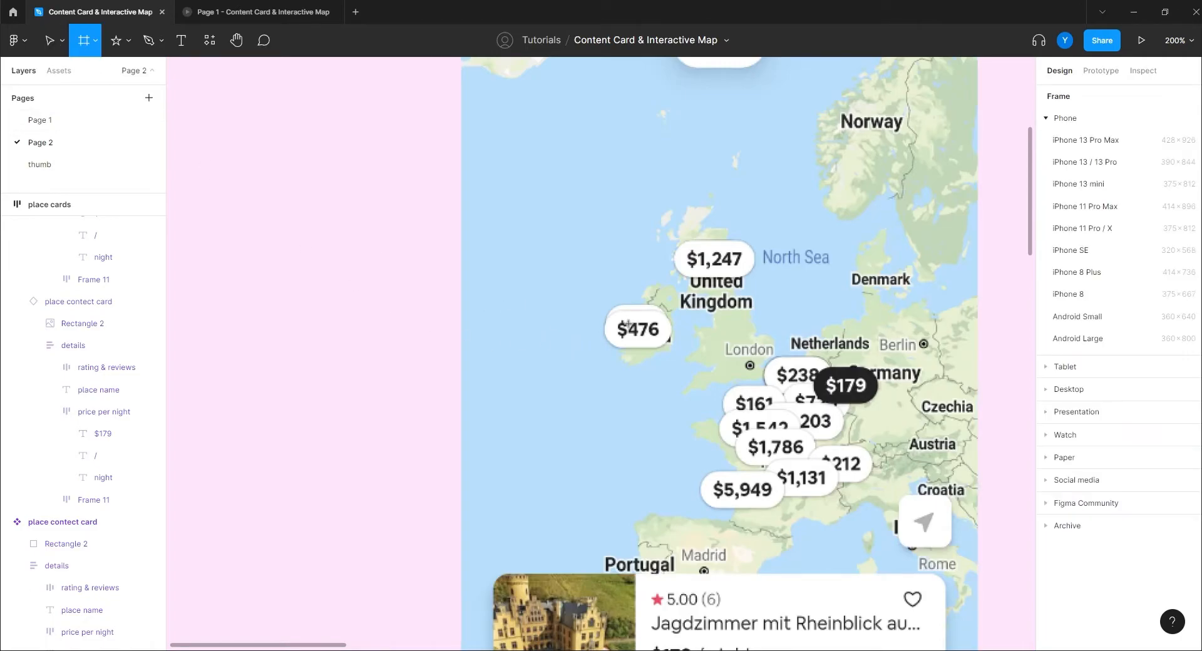
{"action": "left_click_drag", "start_coordinate": [674, 308], "coordinate": [605, 348]}
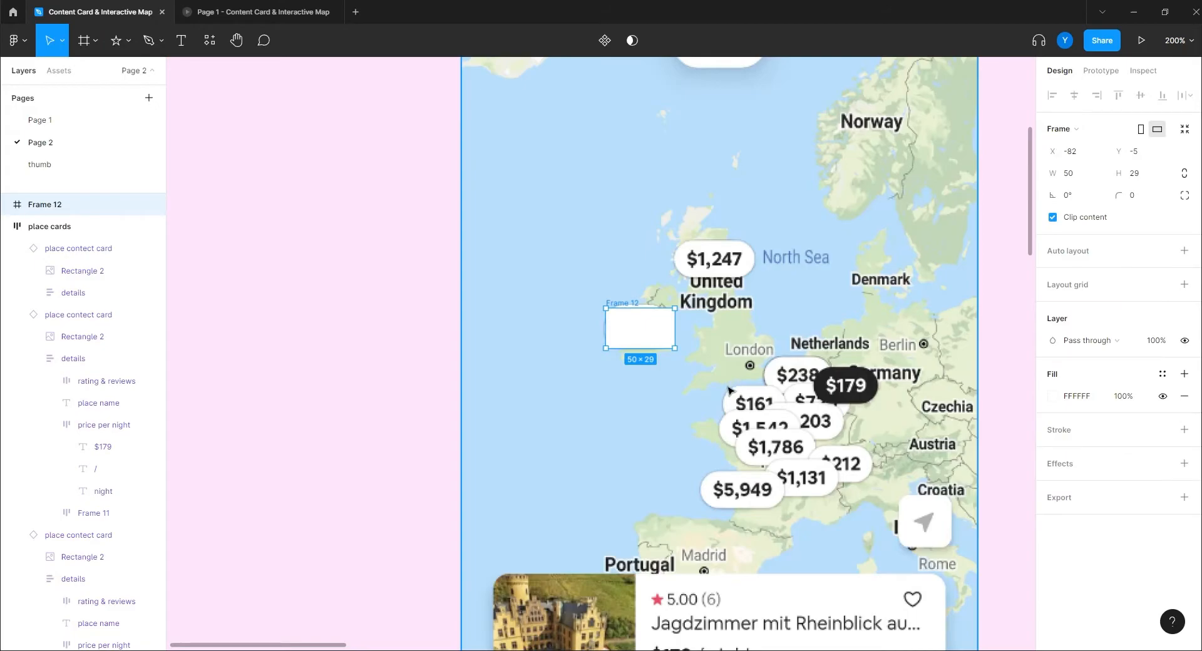
{"action": "key", "text": "Delete"}
- Add a text layer reading "$179" on the empty canvas beside the reference map
{"action": "left_click", "coordinate": [180, 41]}
{"action": "left_click", "coordinate": [280, 328]}
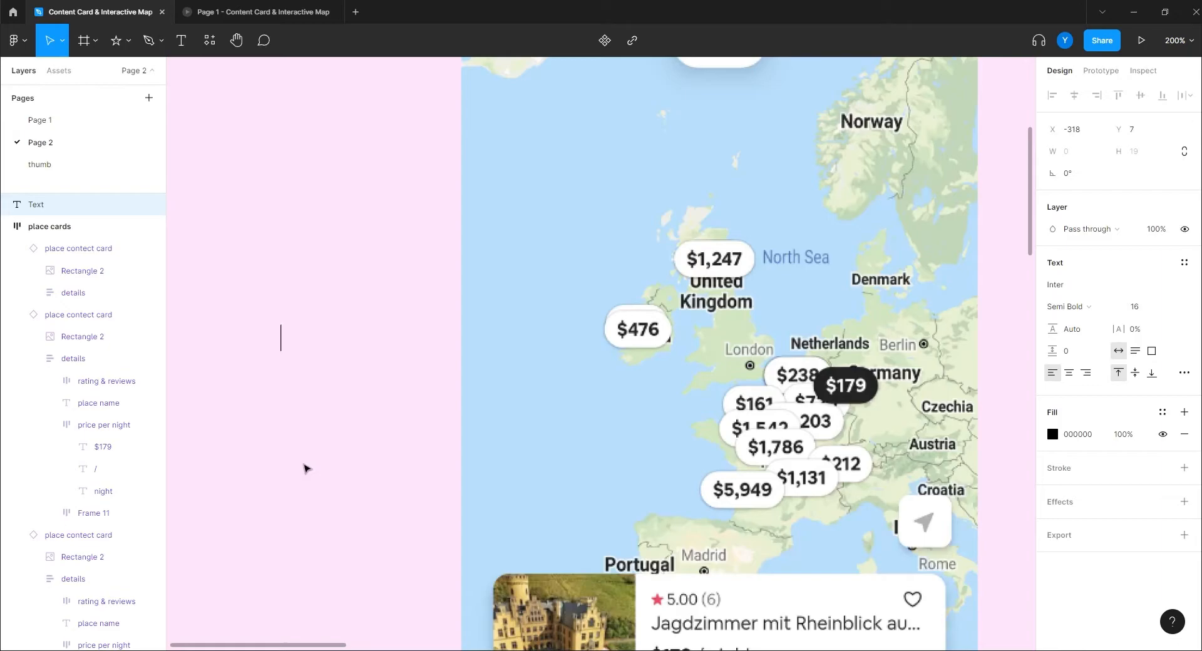
{"action": "type", "text": "$179"}
{"action": "key", "text": "Escape"}
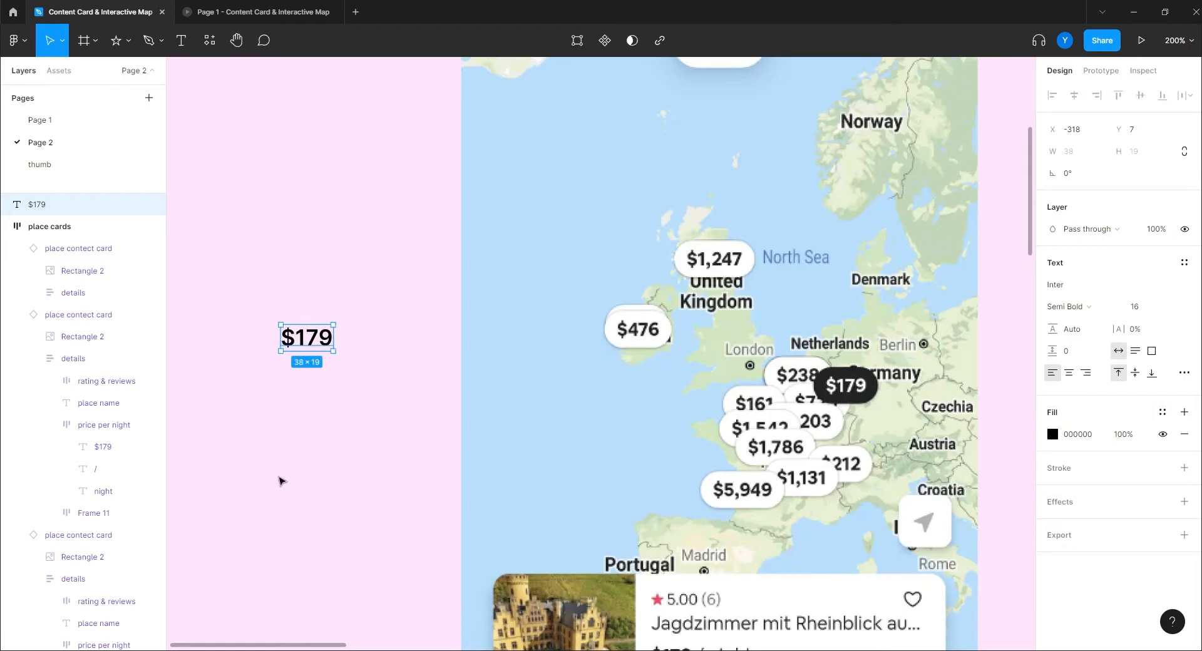
- Wrap the "$179" text in an auto layout frame and set its vertical padding to 7
{"action": "right_click", "coordinate": [307, 344]}
{"action": "mouse_move", "coordinate": [306, 346]}
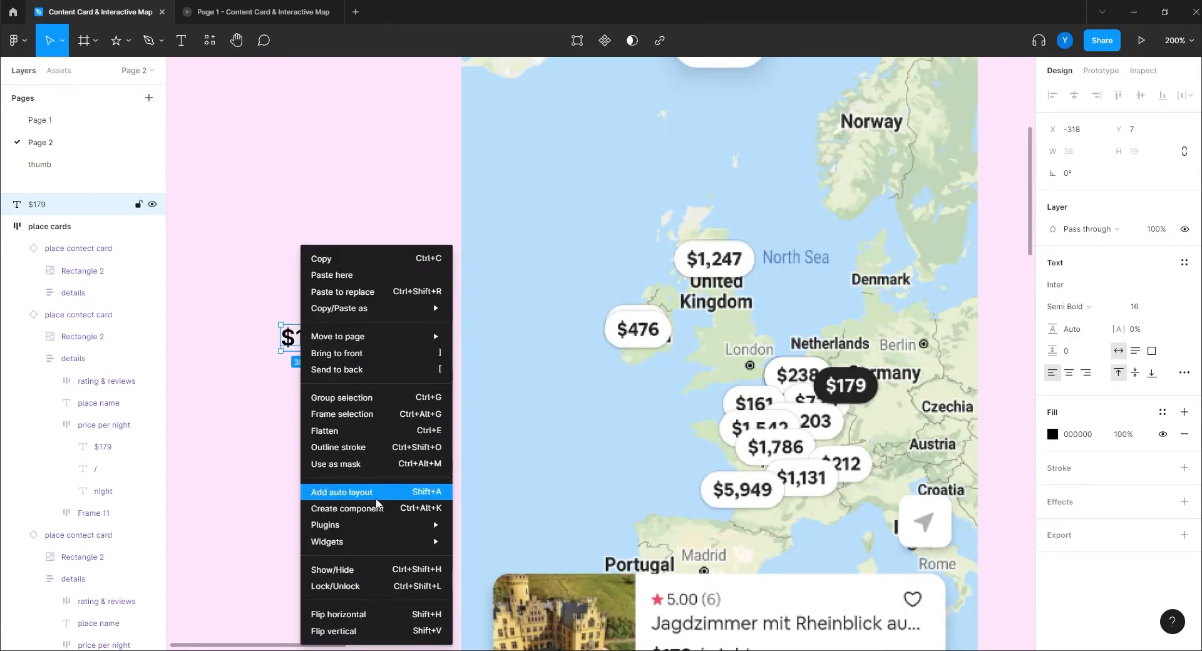
{"action": "left_click", "coordinate": [354, 495]}
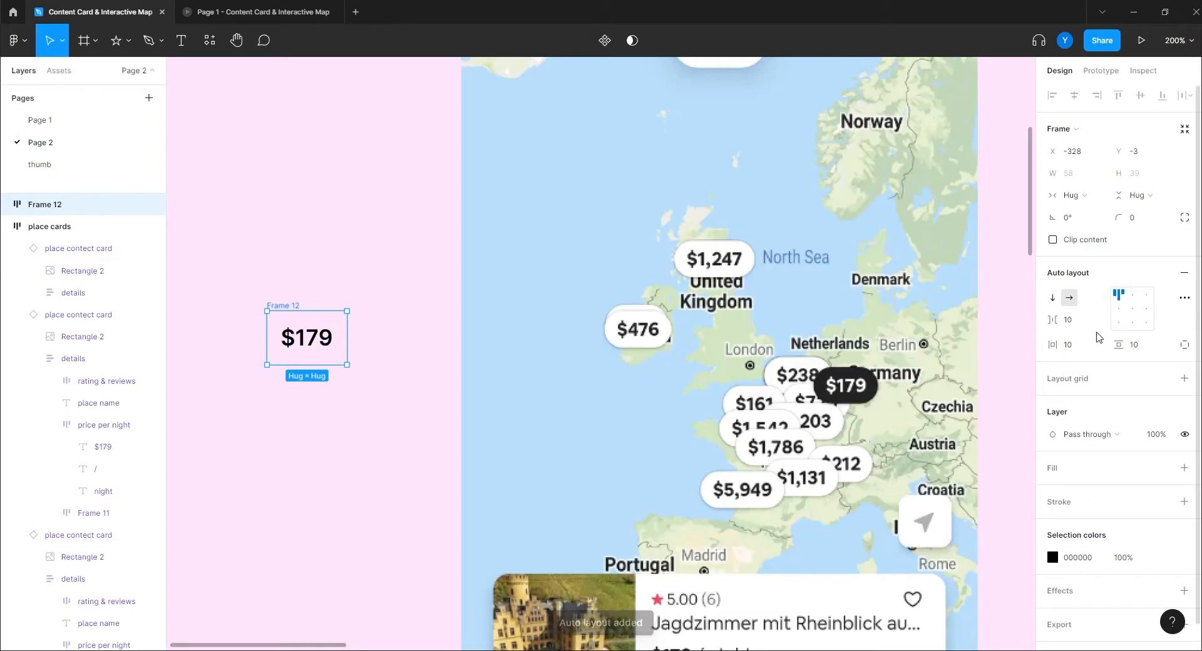
{"action": "left_click", "coordinate": [1135, 345]}
{"action": "type", "text": "7"}
{"action": "key", "text": "Return"}
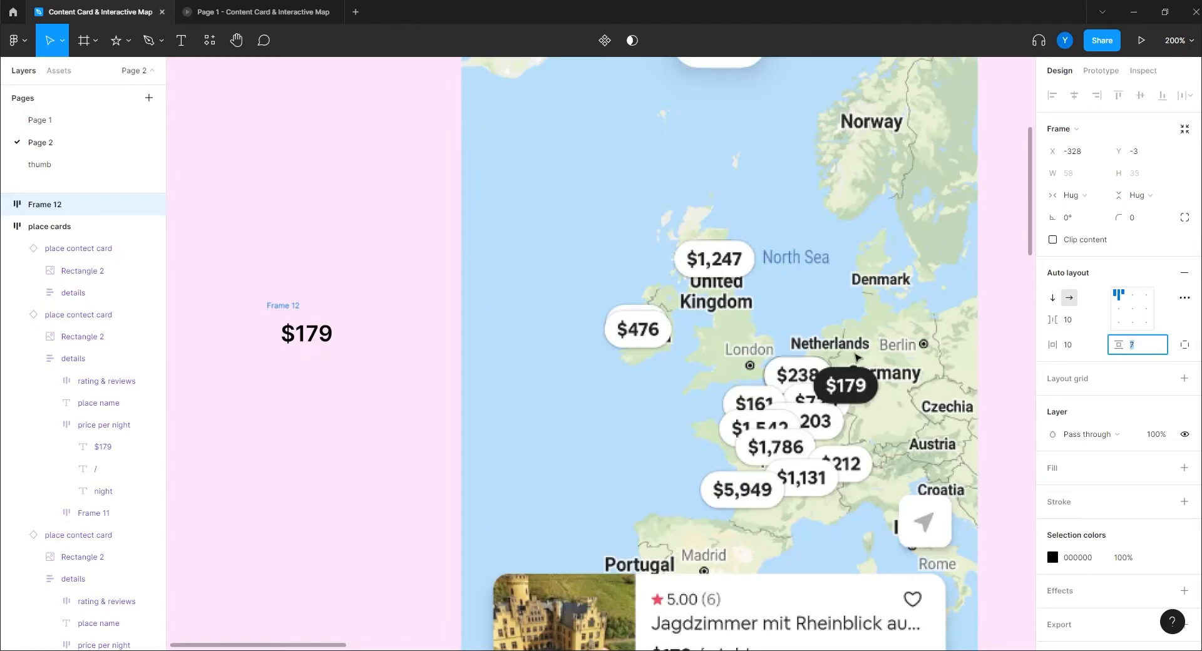
- Give the $179 price tag frame a white FFFFFF fill and a corner radius of 32
{"action": "left_click", "coordinate": [1181, 469]}
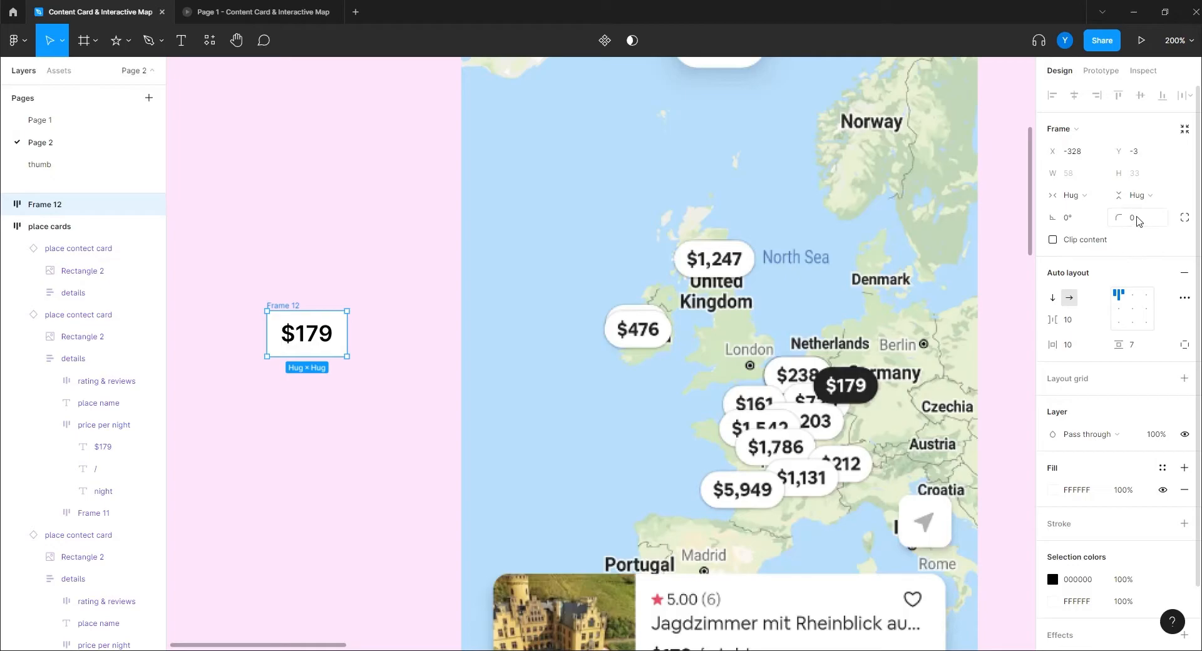
{"action": "left_click", "coordinate": [1137, 218]}
{"action": "type", "text": "26"}
{"action": "key", "text": "Return"}
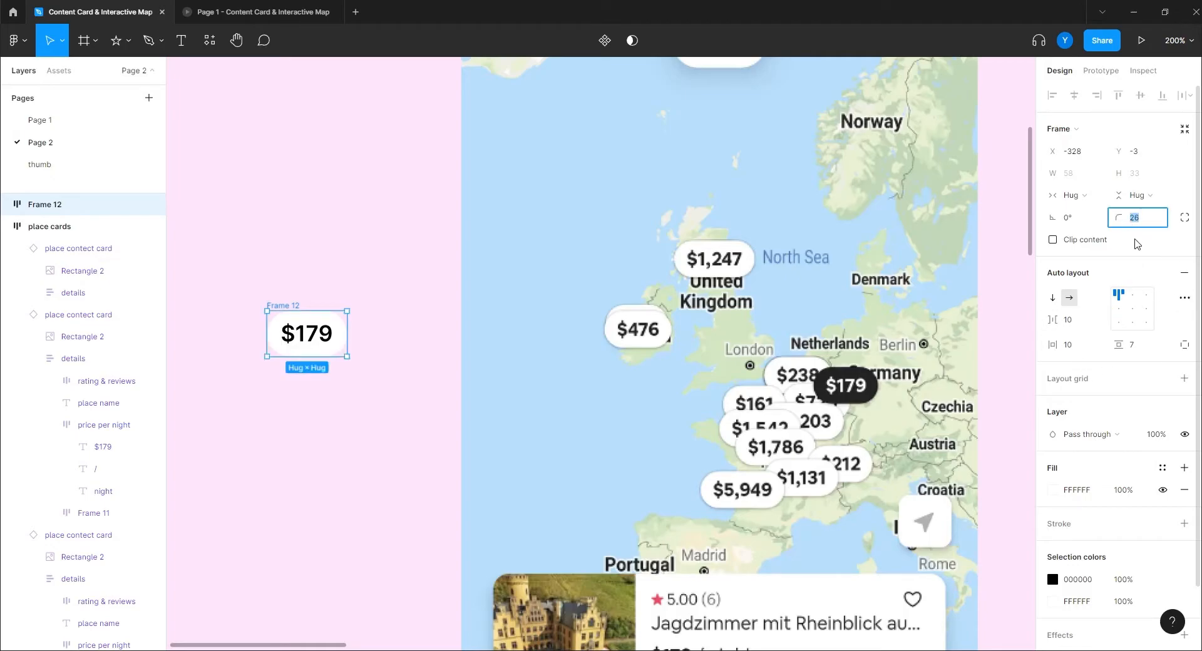
{"action": "key", "text": "Down"}
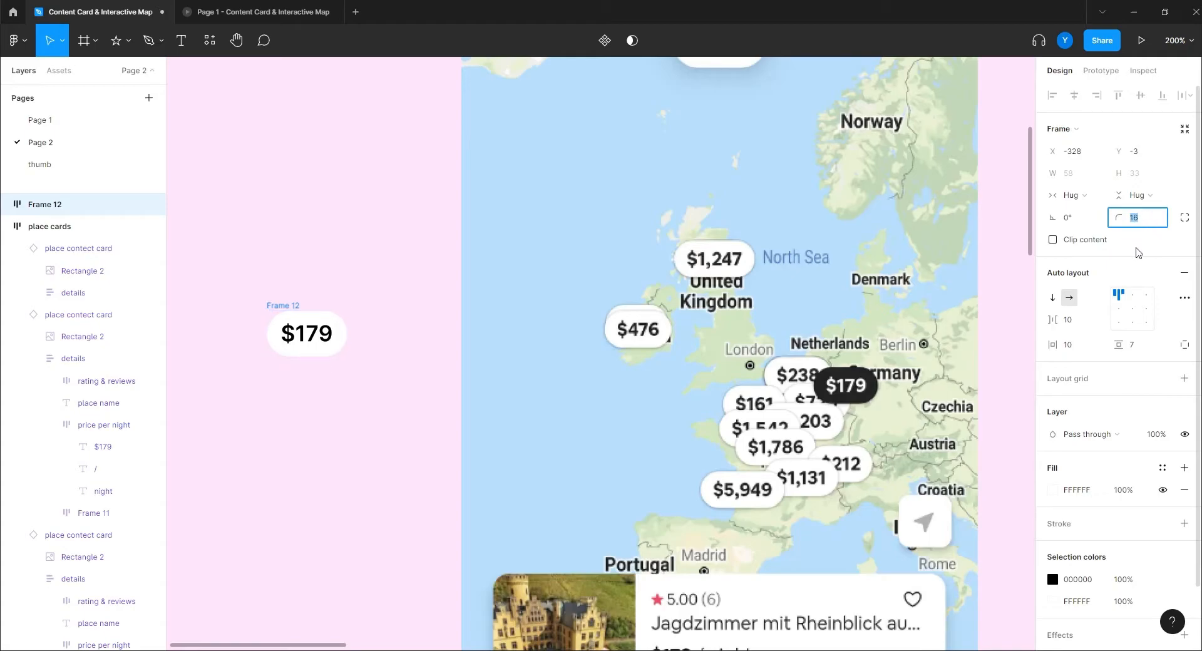
{"action": "type", "text": "32"}
{"action": "key", "text": "Return"}
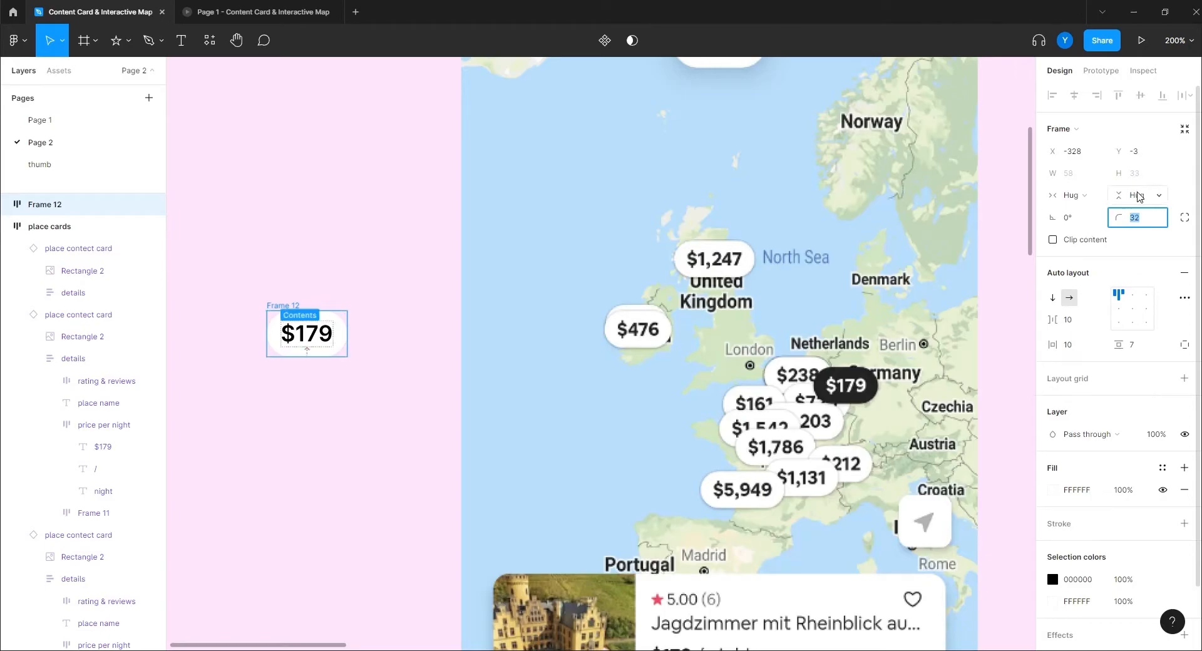
- Switch the price tag frame to a fixed height of 34 and align its content left and vertically centred
{"action": "left_click", "coordinate": [1136, 195]}
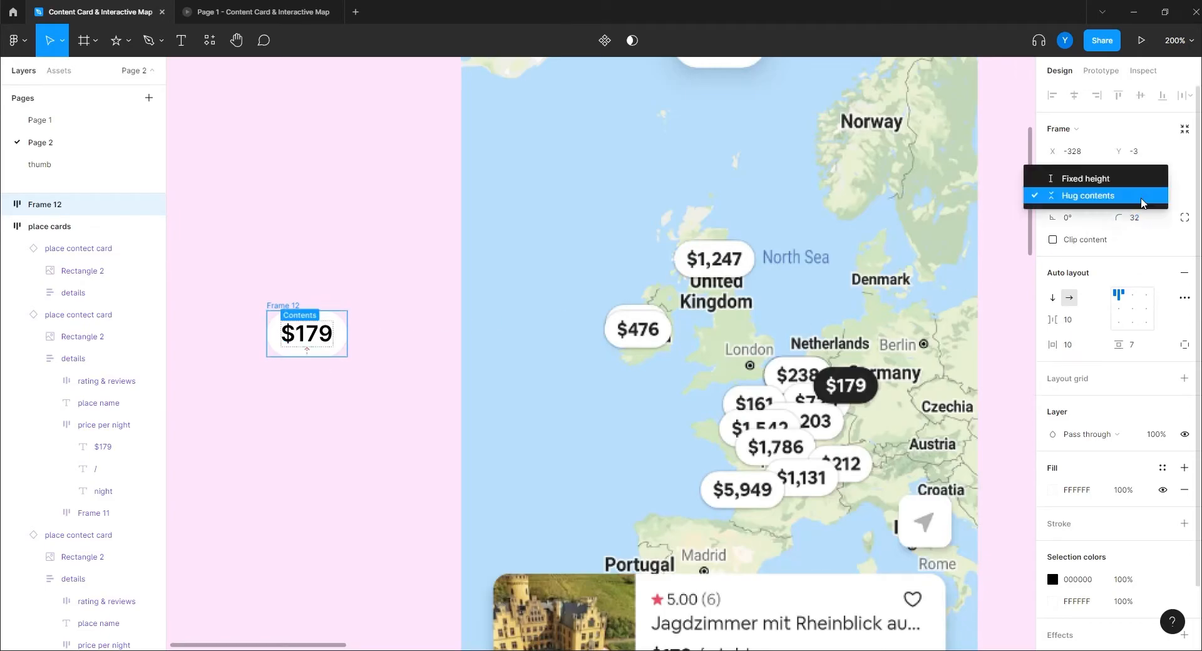
{"action": "left_click", "coordinate": [1137, 173]}
{"action": "left_click", "coordinate": [1137, 173]}
{"action": "key", "text": "Up"}
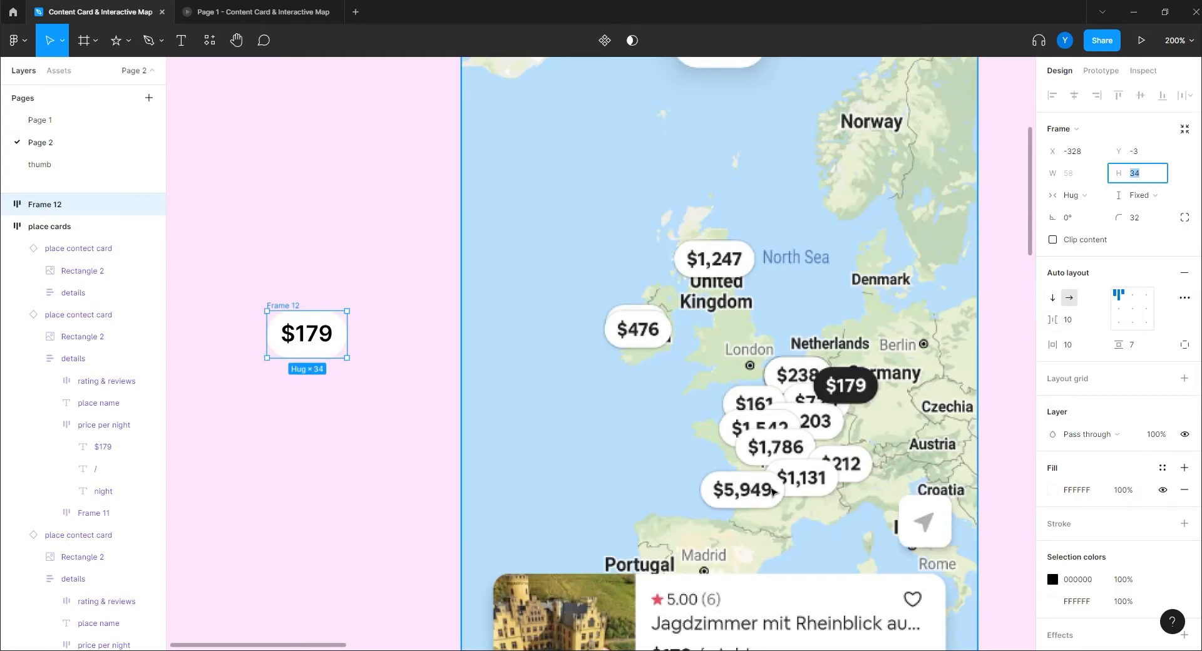
{"action": "left_click", "coordinate": [1119, 309]}
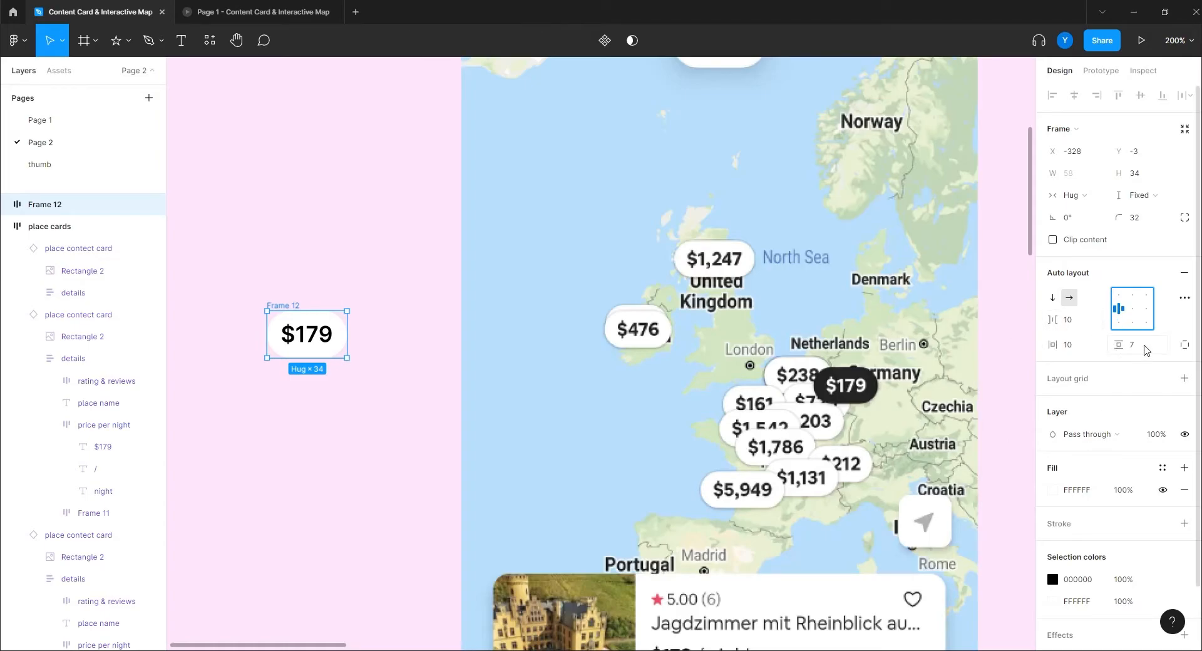
- Set the price tag frame's vertical padding to 8 and its horizontal padding to 16
{"action": "left_click", "coordinate": [1145, 351]}
{"action": "key", "text": "Up"}
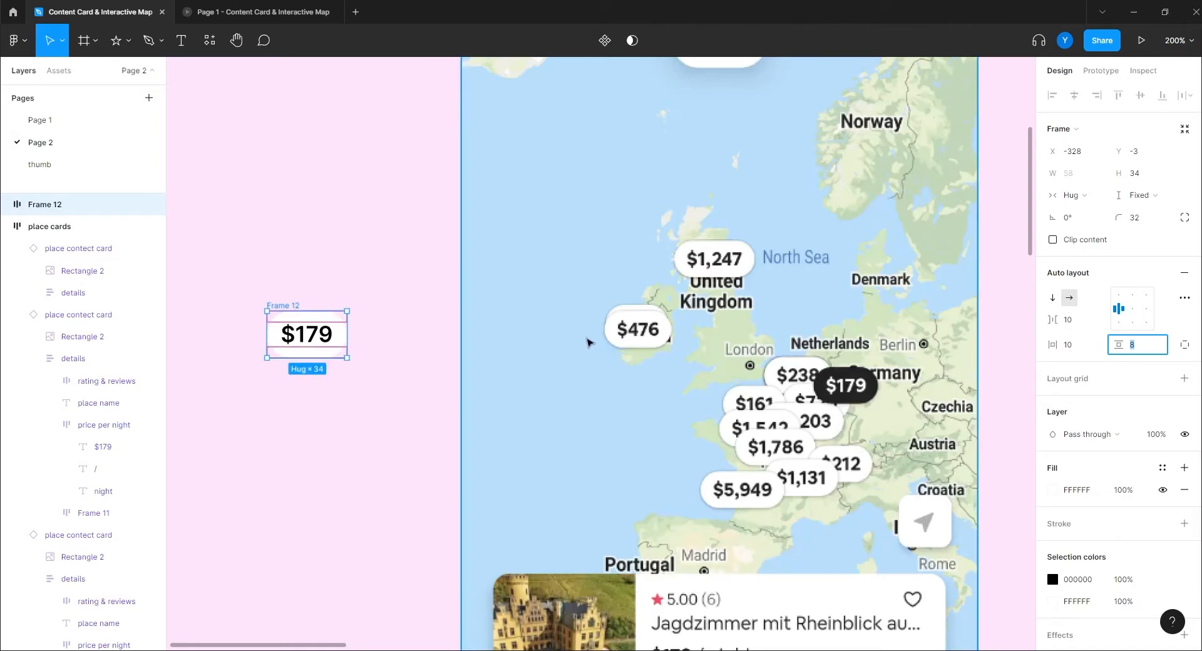
{"action": "left_click", "coordinate": [1073, 345]}
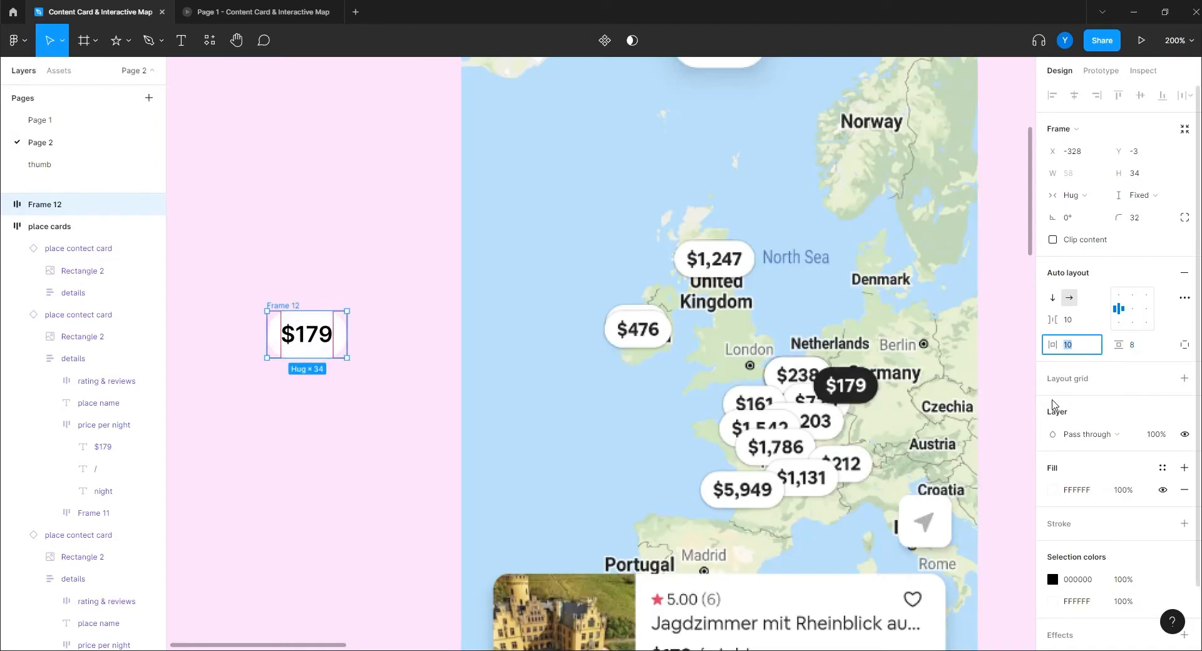
{"action": "key", "text": "Return"}
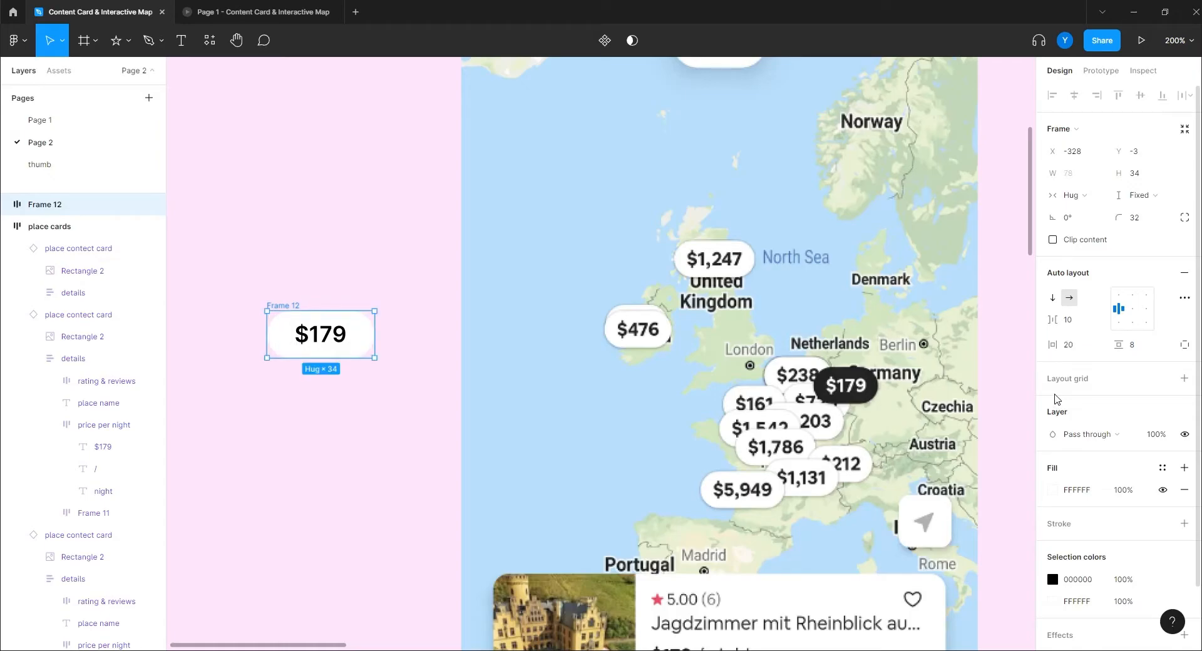
{"action": "left_click", "coordinate": [1074, 345]}
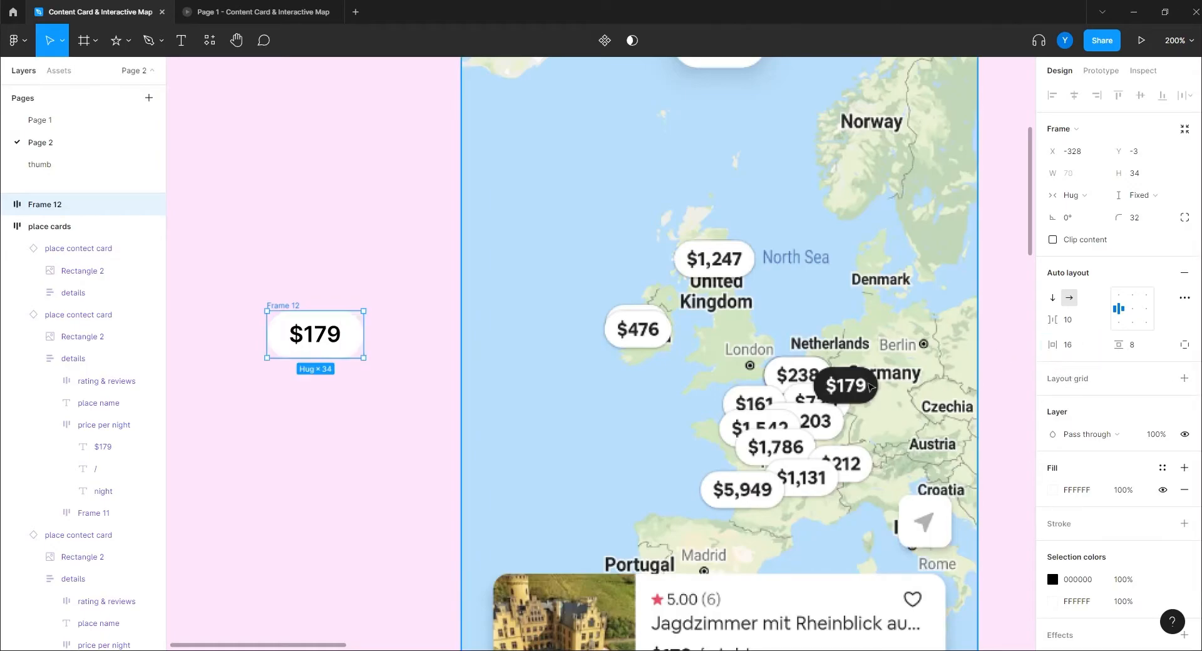
{"action": "left_click", "coordinate": [283, 427]}
{"action": "left_click", "coordinate": [281, 306]}
{"action": "left_click", "coordinate": [316, 342]}
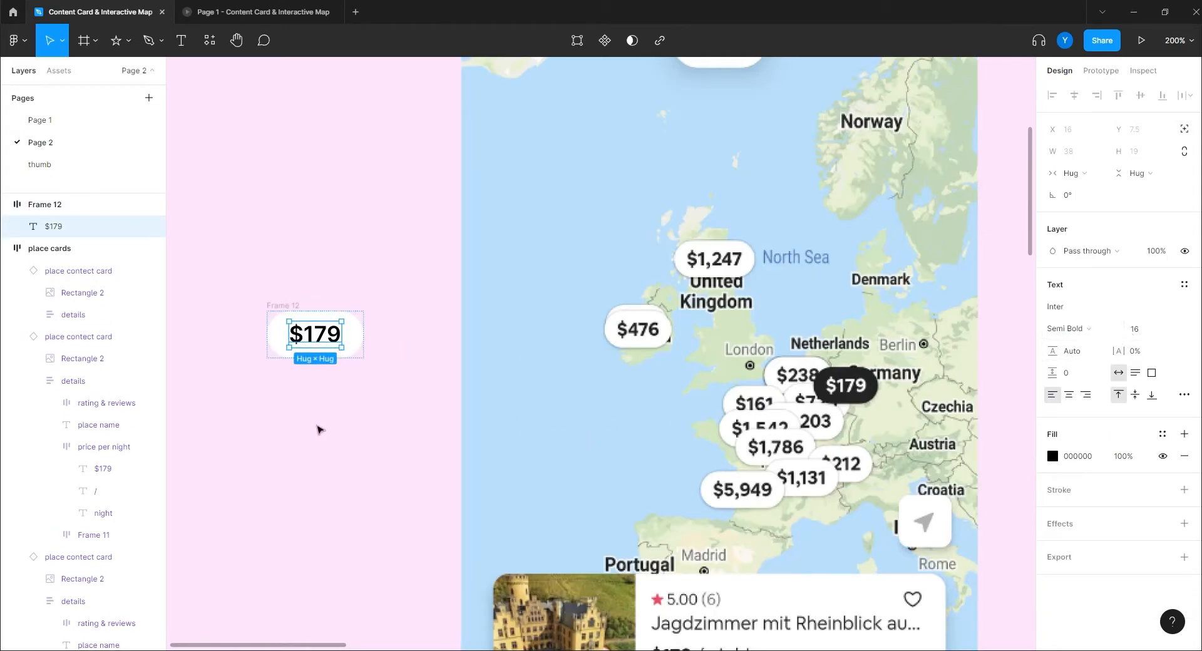
{"action": "left_click", "coordinate": [307, 427]}
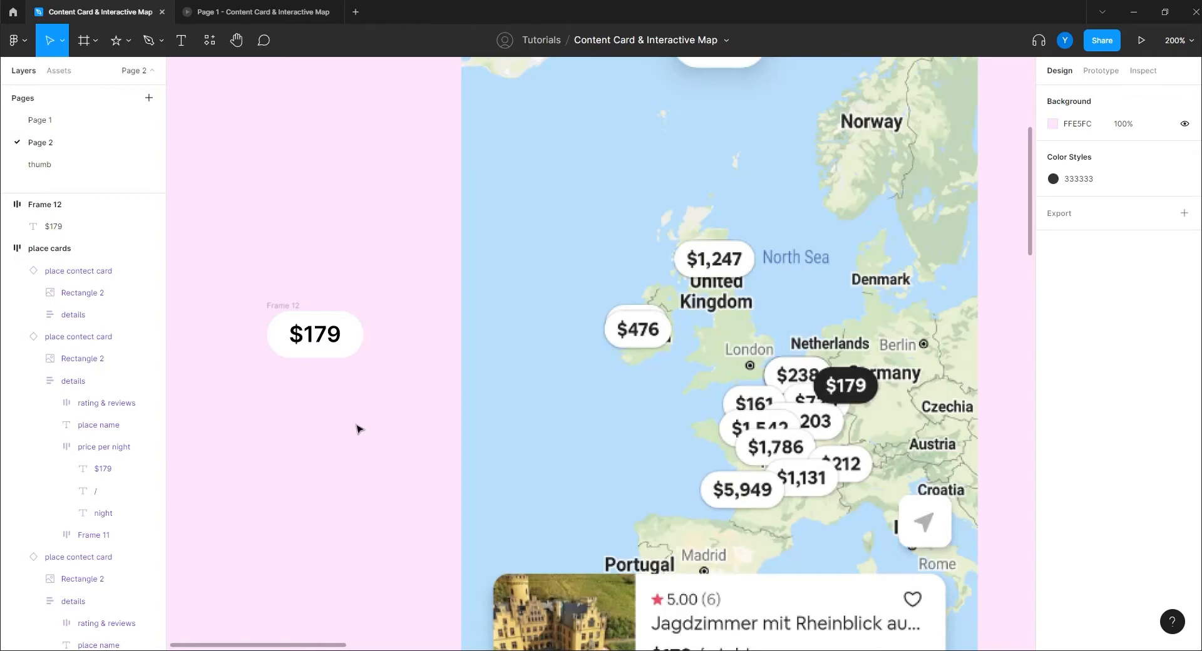
- Move the $179 price tag frame directly below the first castle card, aligned with the card's left edge
{"action": "left_click_drag", "start_coordinate": [280, 309], "coordinate": [588, 189]}
{"action": "left_click_drag", "start_coordinate": [730, 290], "coordinate": [823, 309]}
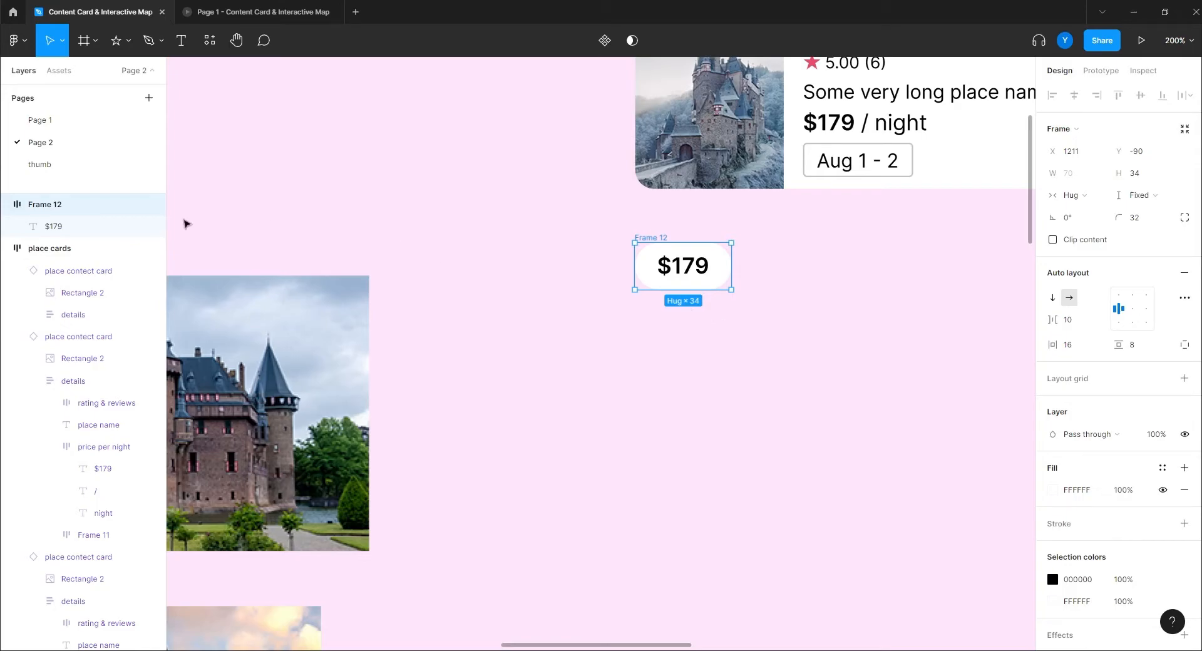
- Rename the $179 price tag frame as "price chip / defaul"
{"action": "double_click", "coordinate": [50, 205]}
{"action": "type", "text": "price chip / defaul"}
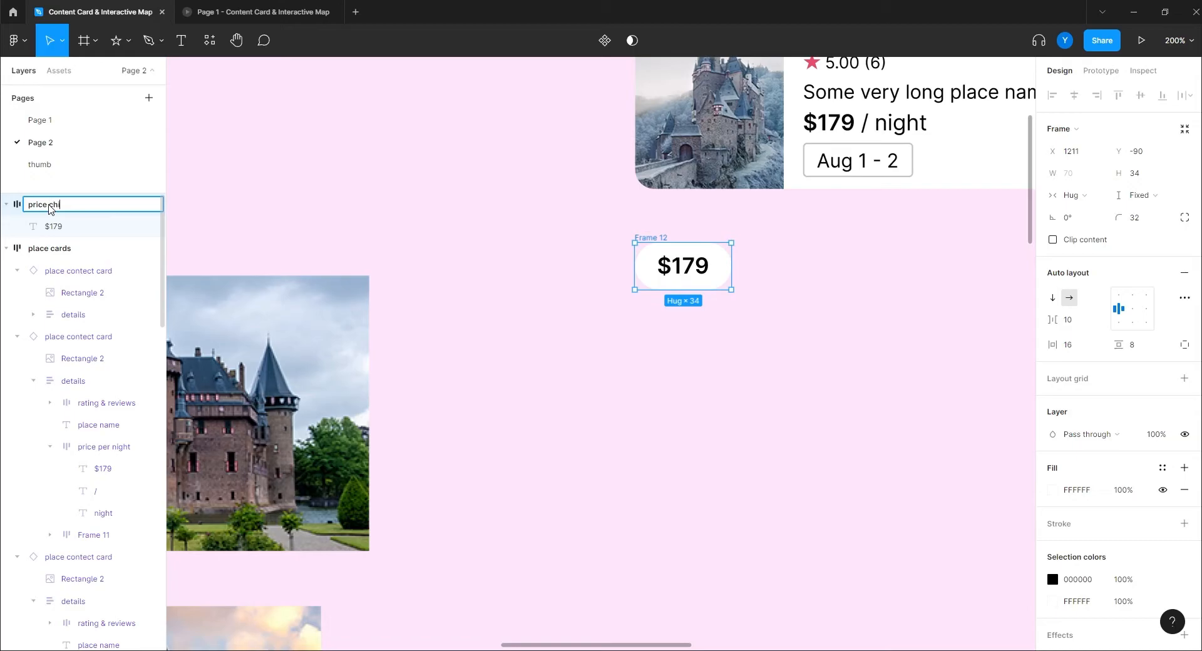
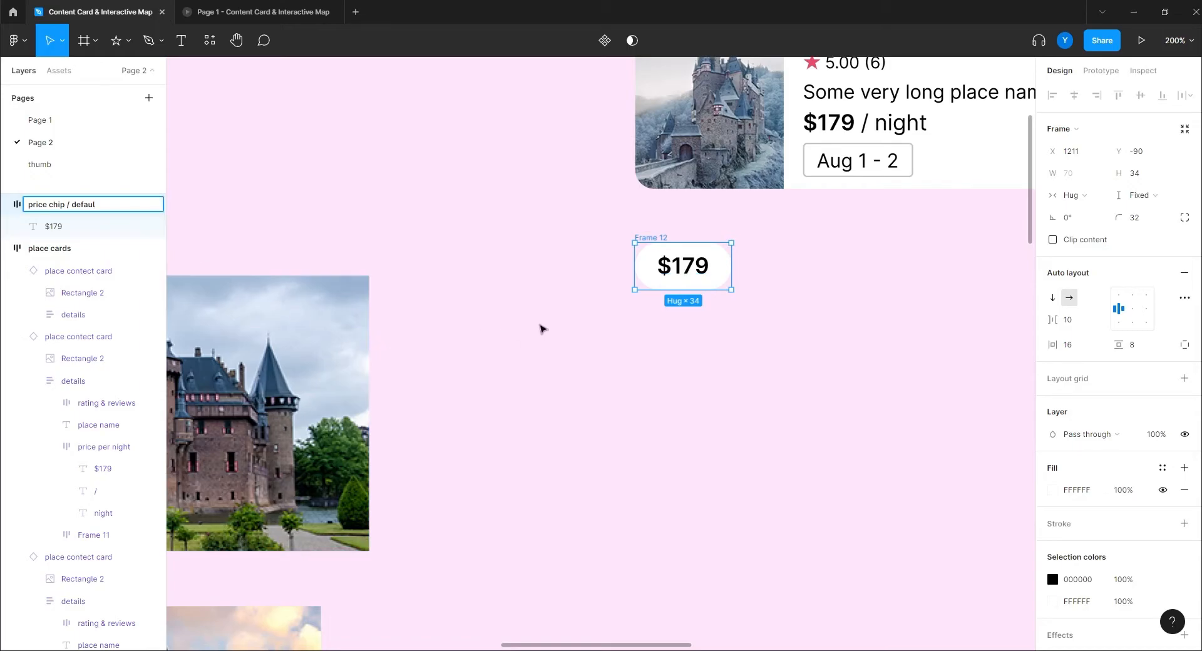
{"action": "left_click", "coordinate": [542, 328]}
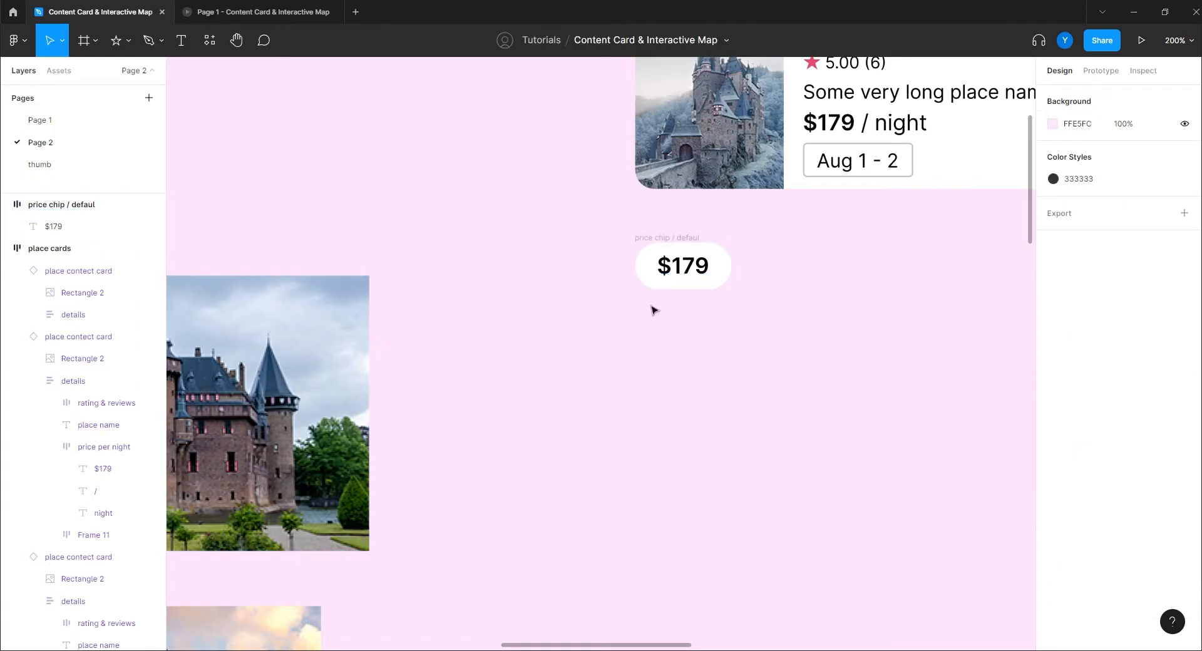
- Duplicate the price chip beside the original and rename the copy "price chip / selected"
{"action": "left_click", "coordinate": [654, 247]}
{"action": "key", "text": "ctrl+d"}
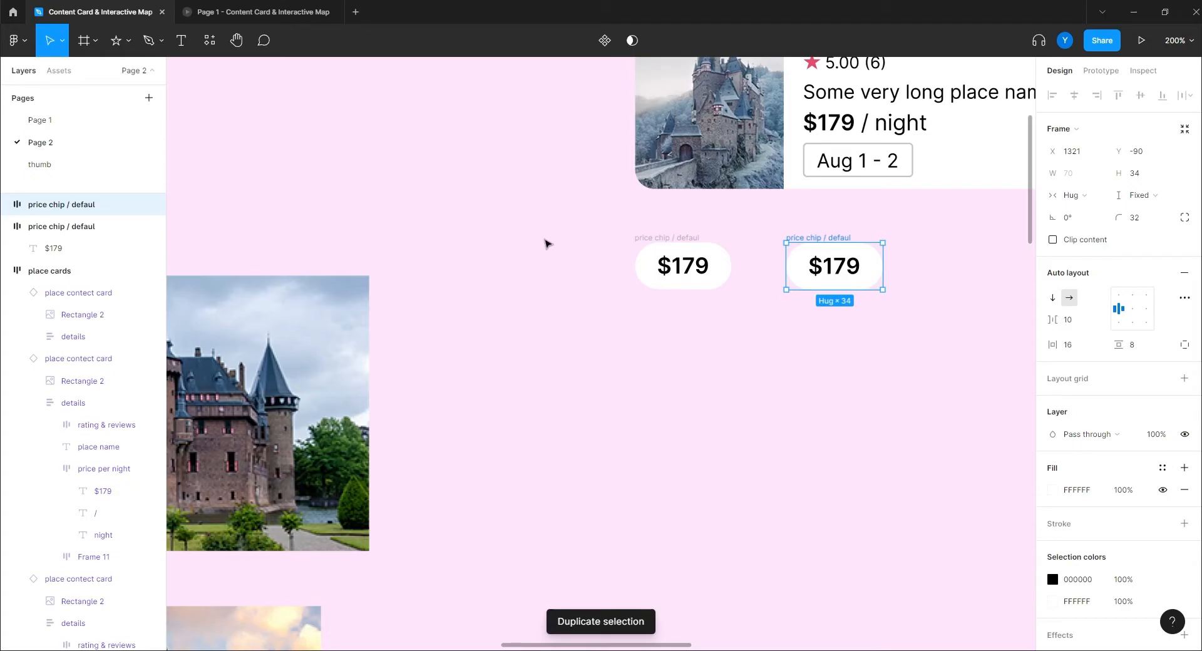
{"action": "double_click", "coordinate": [86, 207]}
{"action": "double_click", "coordinate": [86, 207]}
{"action": "type", "text": "selecte"}
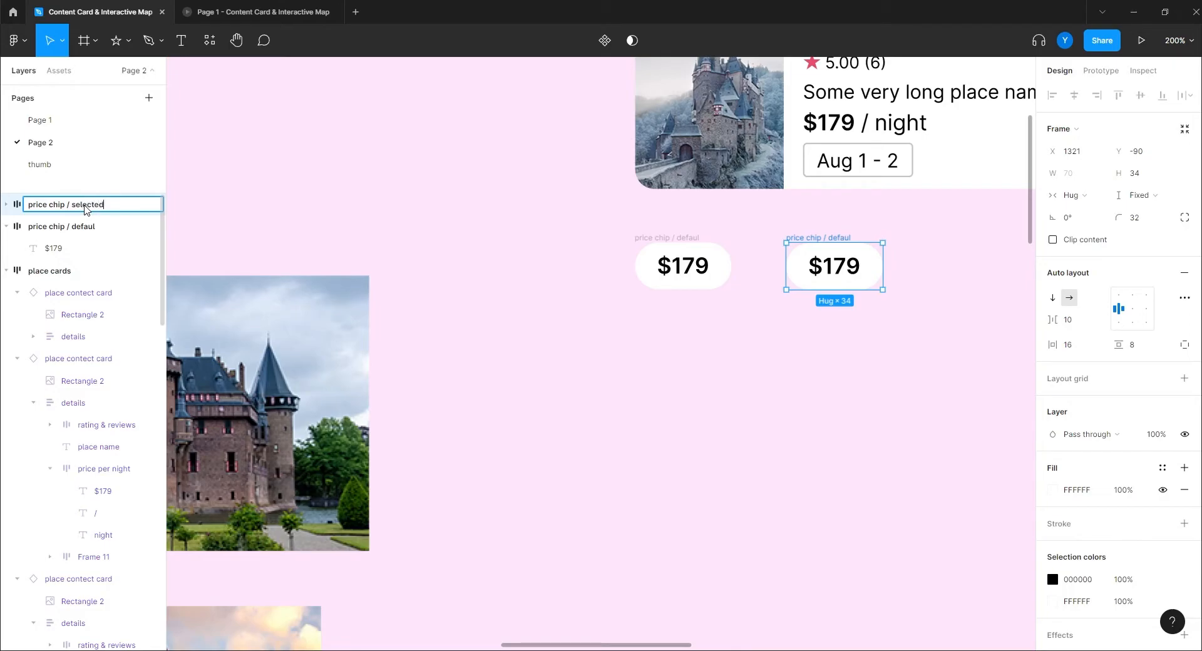
{"action": "key", "text": "Return"}
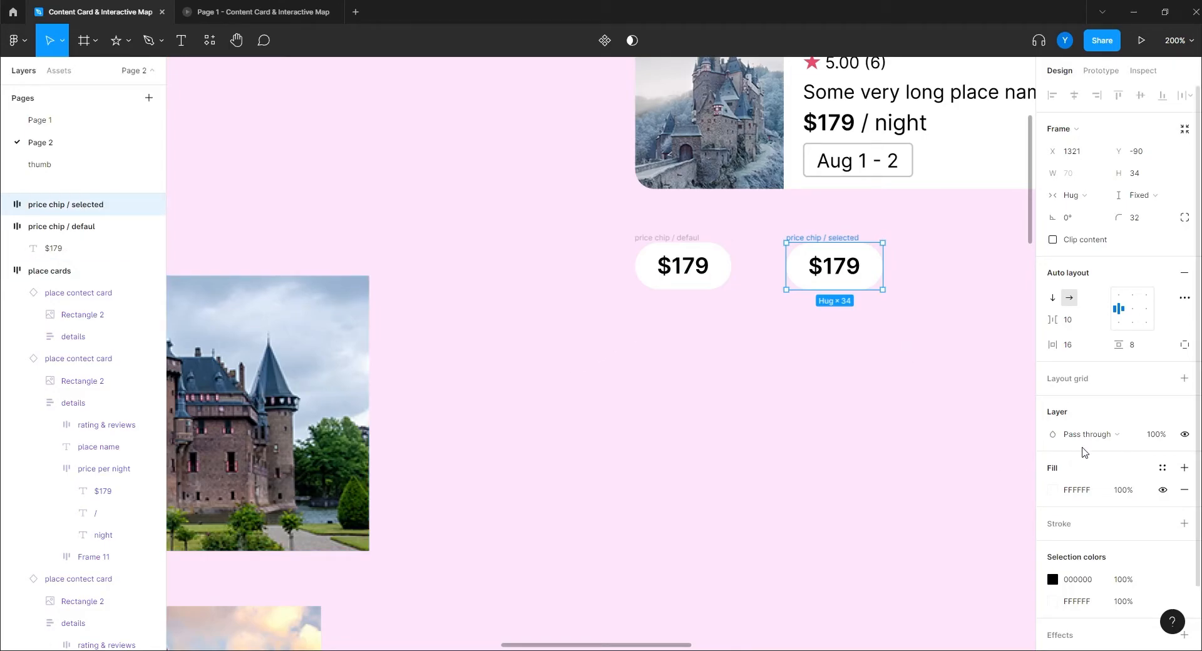
- Give the selected price chip a dark 242424 fill and its $179 text a white FFFFFF fill
{"action": "left_click", "coordinate": [1055, 494]}
{"action": "left_click_drag", "start_coordinate": [968, 390], "coordinate": [781, 457]}
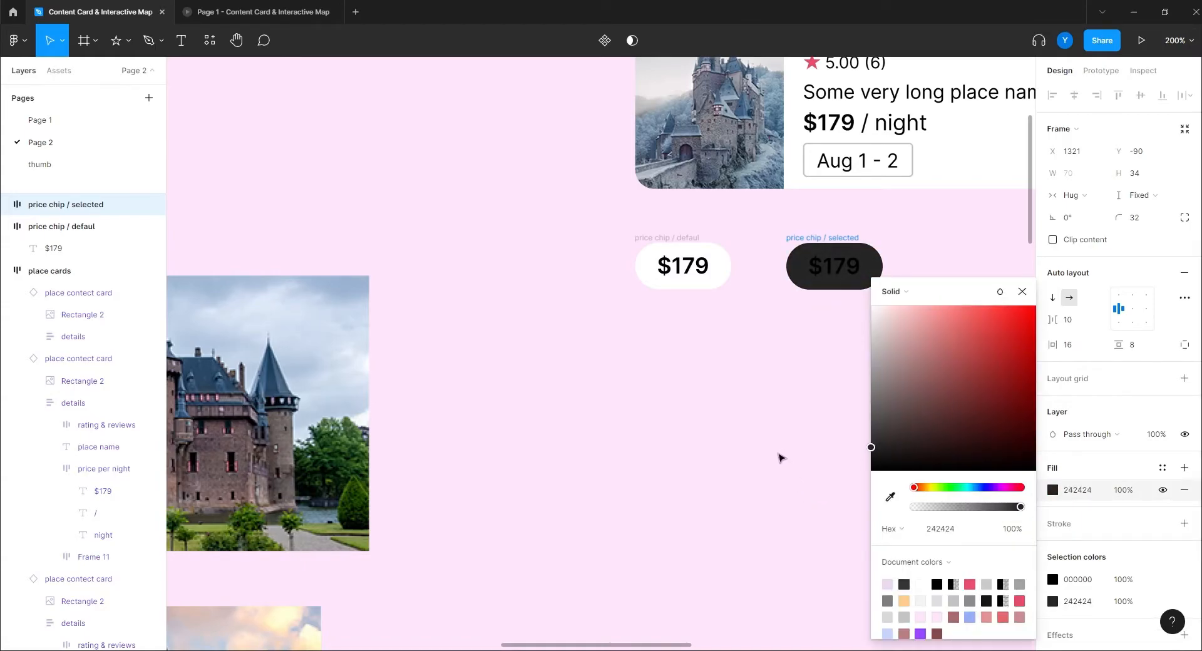
{"action": "left_click", "coordinate": [749, 395]}
{"action": "double_click", "coordinate": [833, 269]}
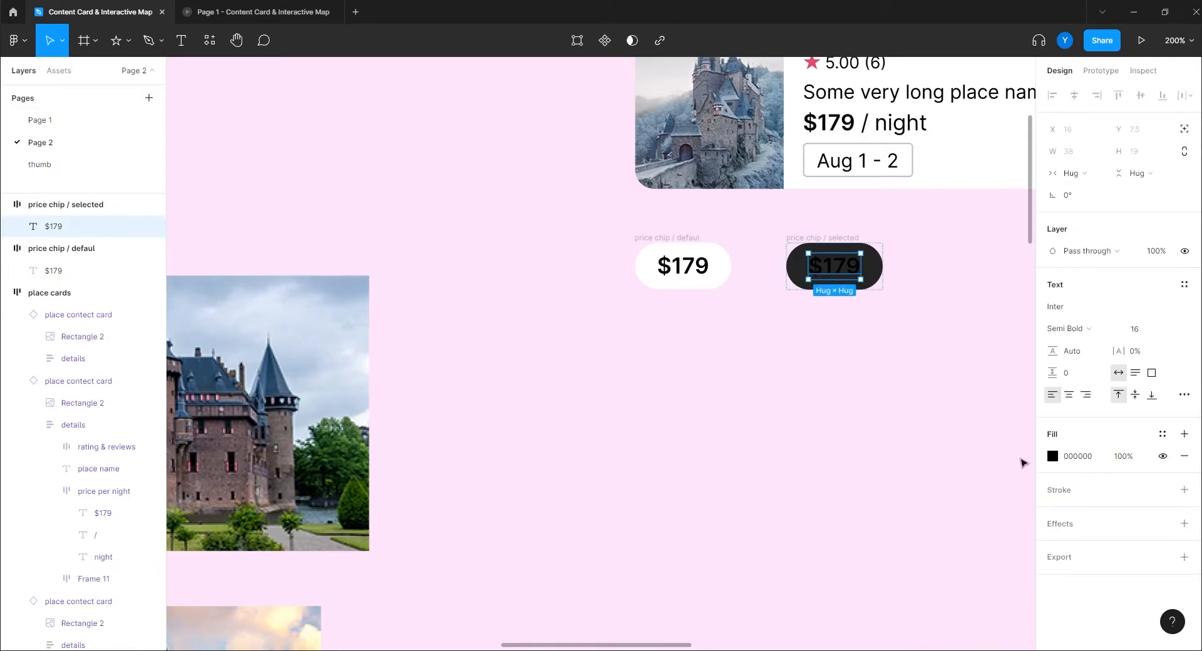
{"action": "left_click", "coordinate": [1053, 456]}
{"action": "left_click_drag", "start_coordinate": [908, 408], "coordinate": [832, 308]}
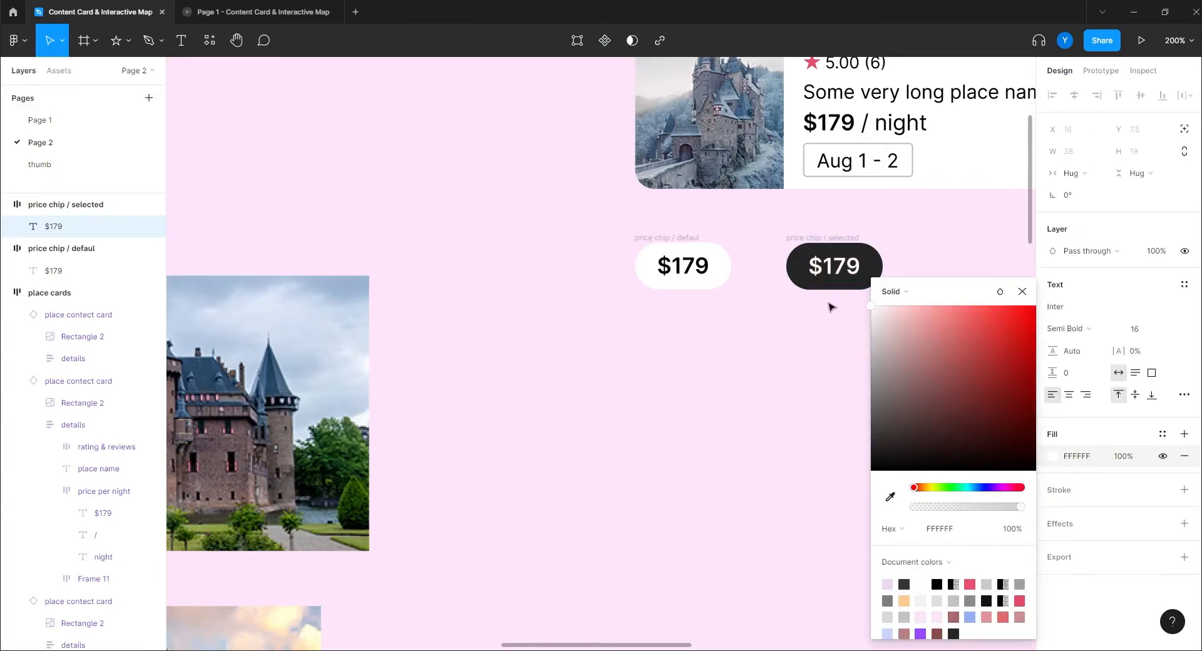
{"action": "left_click", "coordinate": [633, 388]}
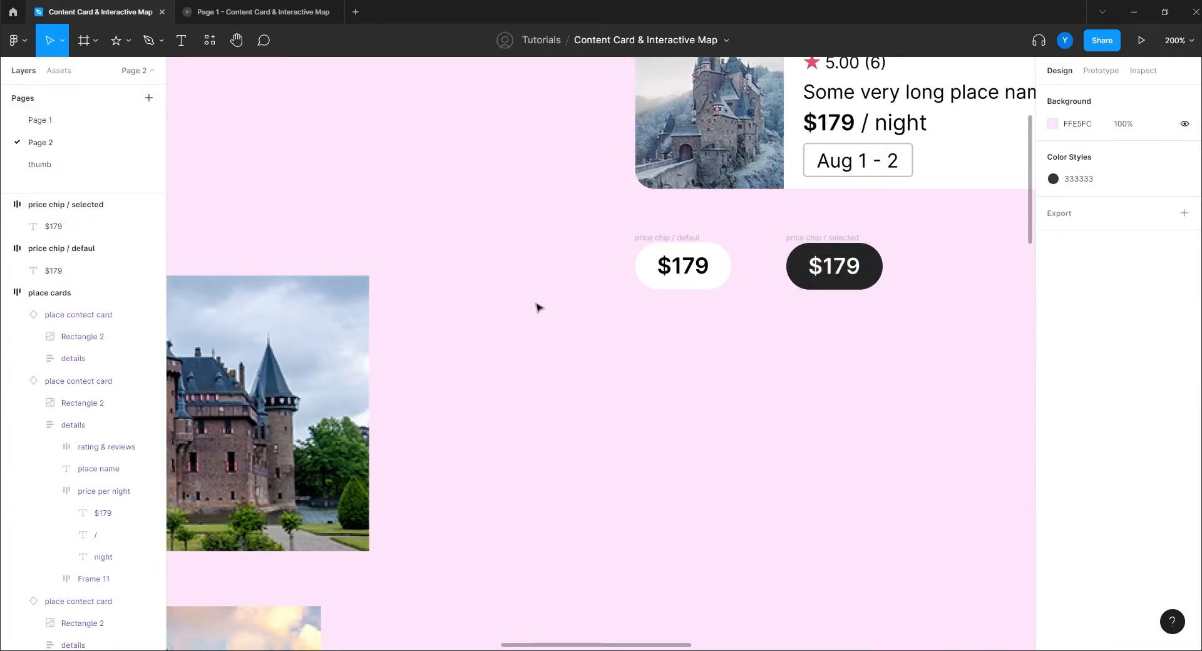
- Combine the two price chips into a component set and align its left edge with the castle card above
{"action": "left_click_drag", "start_coordinate": [928, 208], "coordinate": [530, 355]}
{"action": "left_click", "coordinate": [588, 40]}
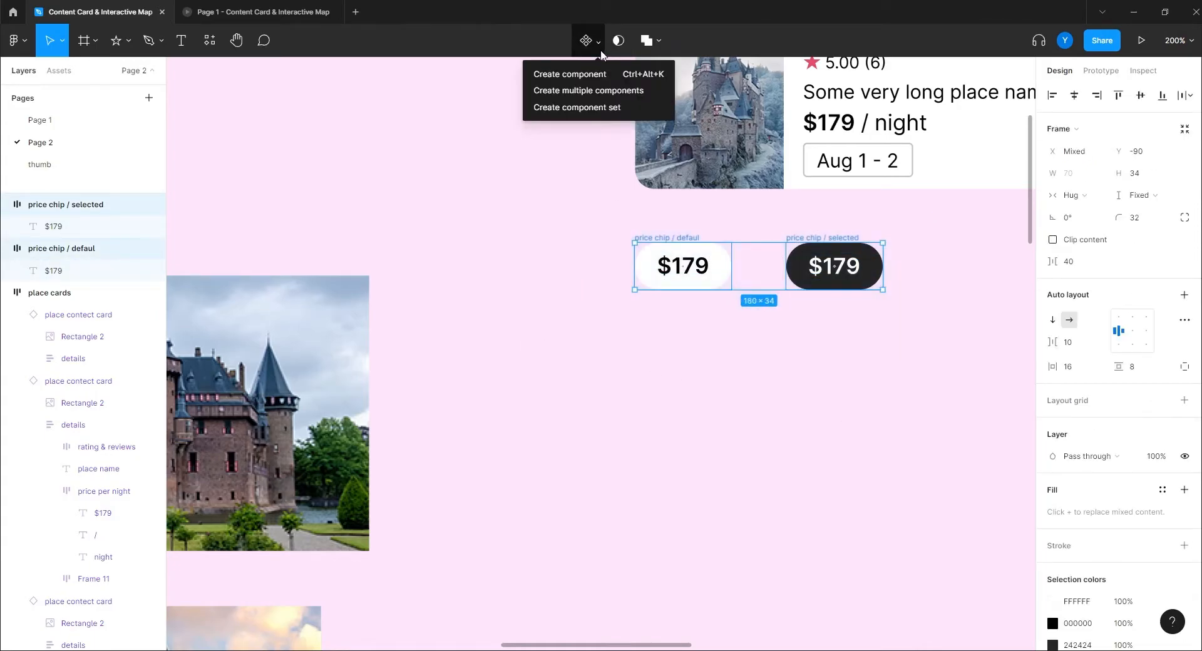
{"action": "left_click", "coordinate": [586, 107]}
{"action": "left_click_drag", "start_coordinate": [633, 212], "coordinate": [660, 232]}
{"action": "left_click", "coordinate": [528, 288]}
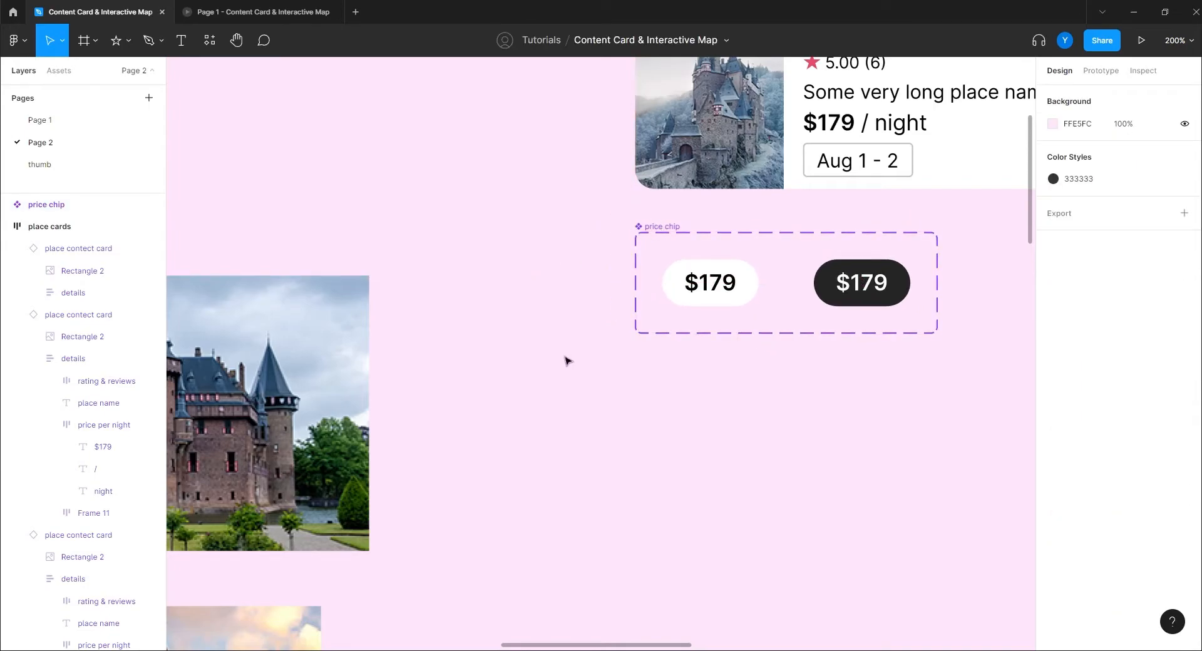
{"action": "key", "text": "ctrl+minus"}
{"action": "key", "text": "ctrl+minus"}
{"action": "scroll", "coordinate": [773, 397], "scroll_direction": "up", "scroll_amount": 1}
{"action": "left_click_drag", "start_coordinate": [612, 402], "coordinate": [621, 412]}
{"action": "left_click", "coordinate": [720, 468]}
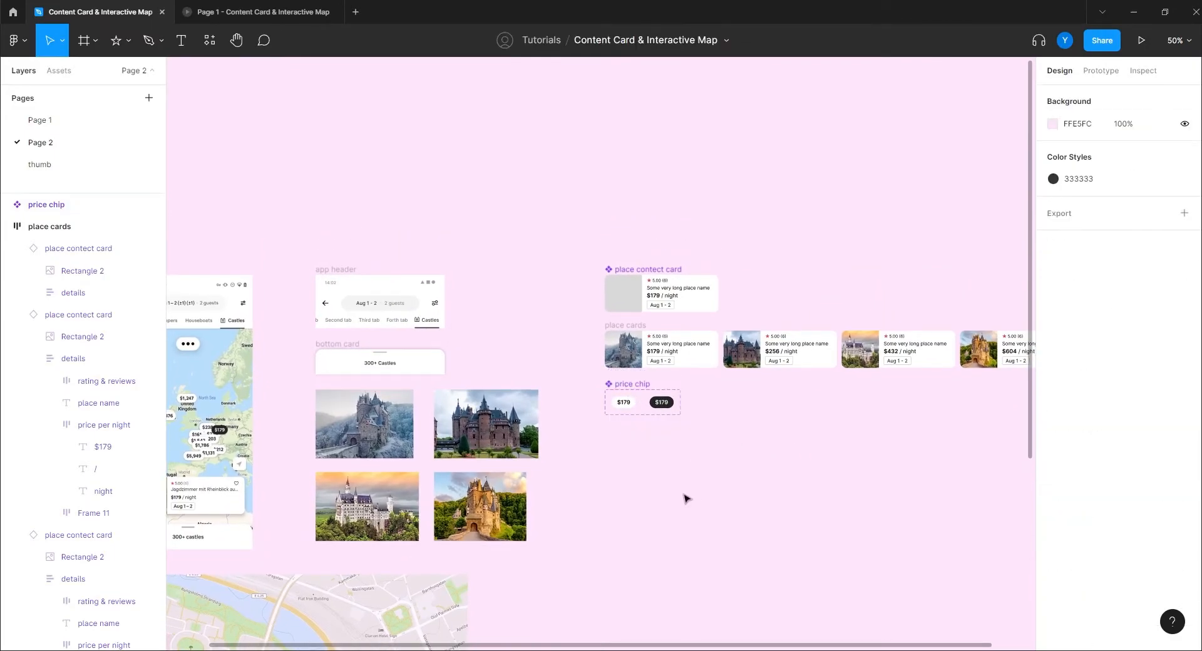
{"action": "left_click_drag", "start_coordinate": [685, 496], "coordinate": [741, 431]}
{"action": "key", "text": "ctrl+plus"}
{"action": "key", "text": "ctrl+plus"}
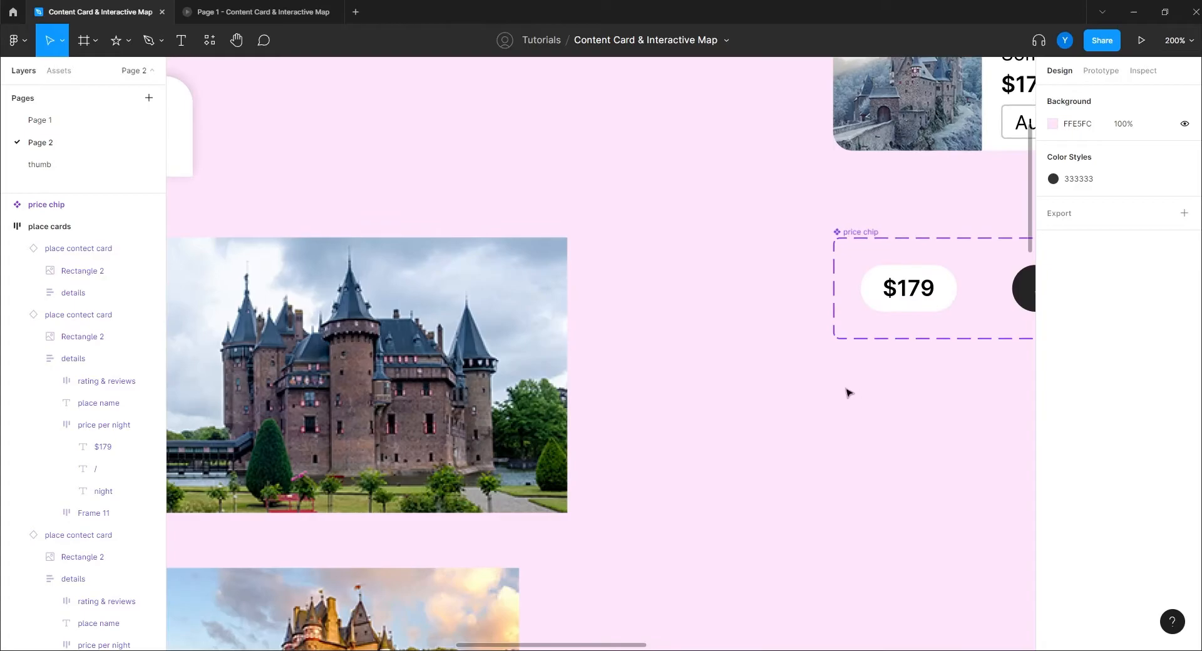
{"action": "scroll", "coordinate": [720, 385], "scroll_direction": "right", "scroll_amount": 5}
{"action": "left_click", "coordinate": [651, 285]}
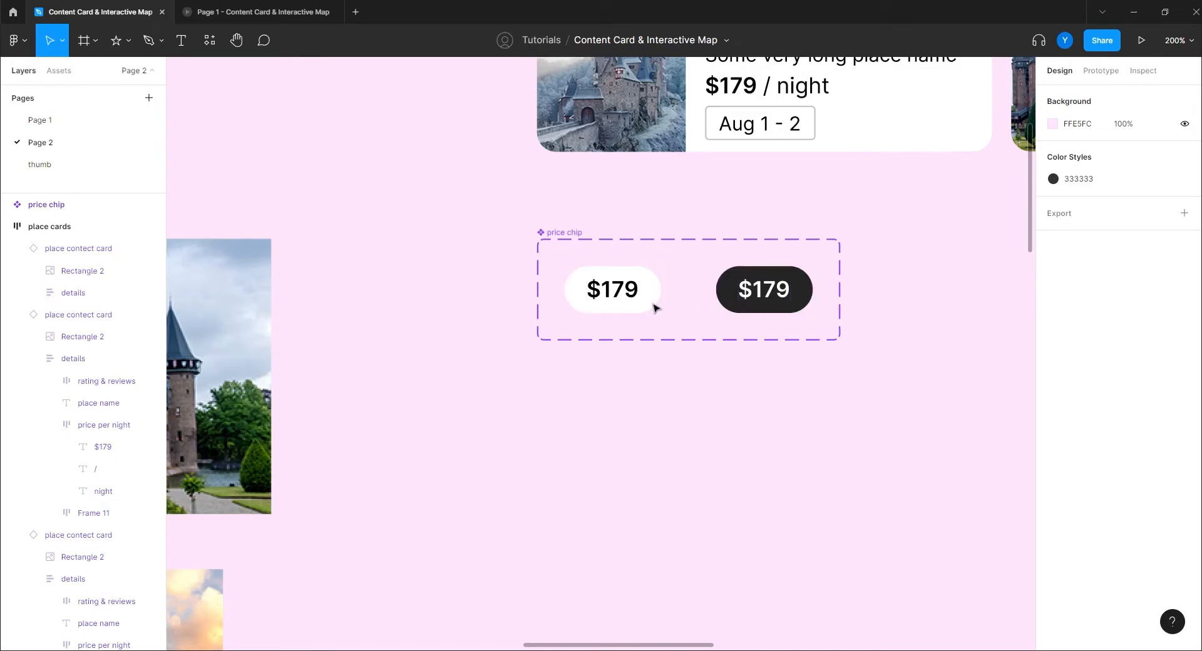
- Turn the place cards row of four castle cards into a component
{"action": "key", "text": "minus"}
{"action": "key", "text": "minus"}
{"action": "key", "text": "minus"}
{"action": "left_click_drag", "start_coordinate": [671, 418], "coordinate": [539, 373]}
{"action": "key", "text": "plus"}
{"action": "left_click", "coordinate": [453, 187]}
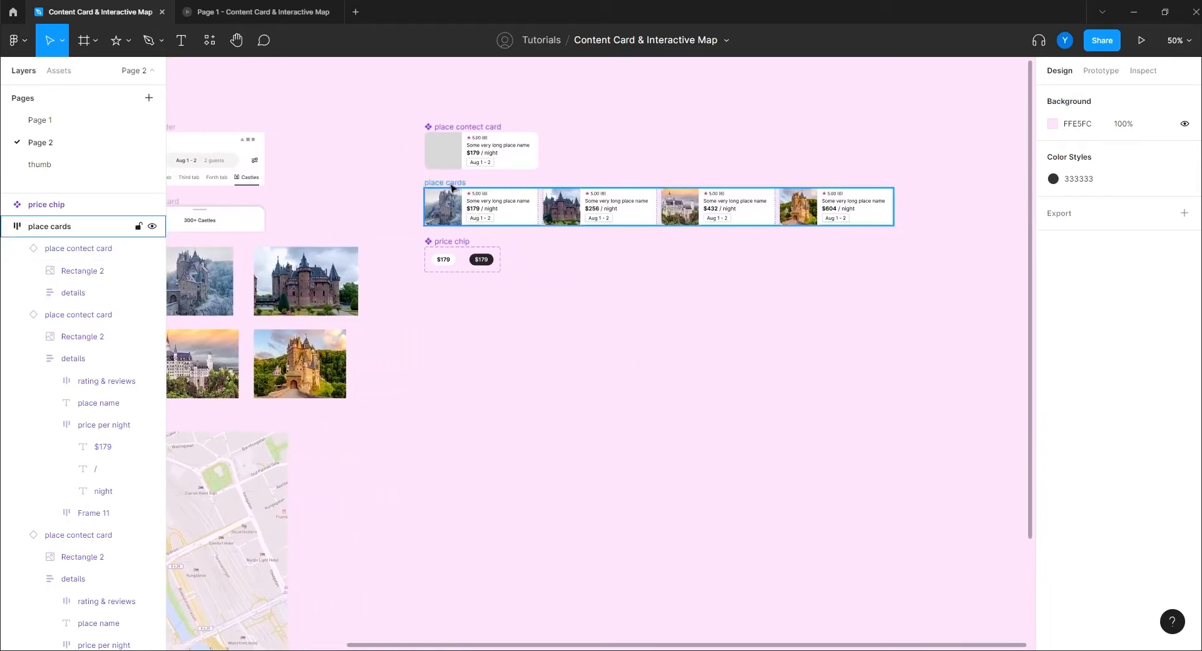
{"action": "left_click", "coordinate": [448, 184]}
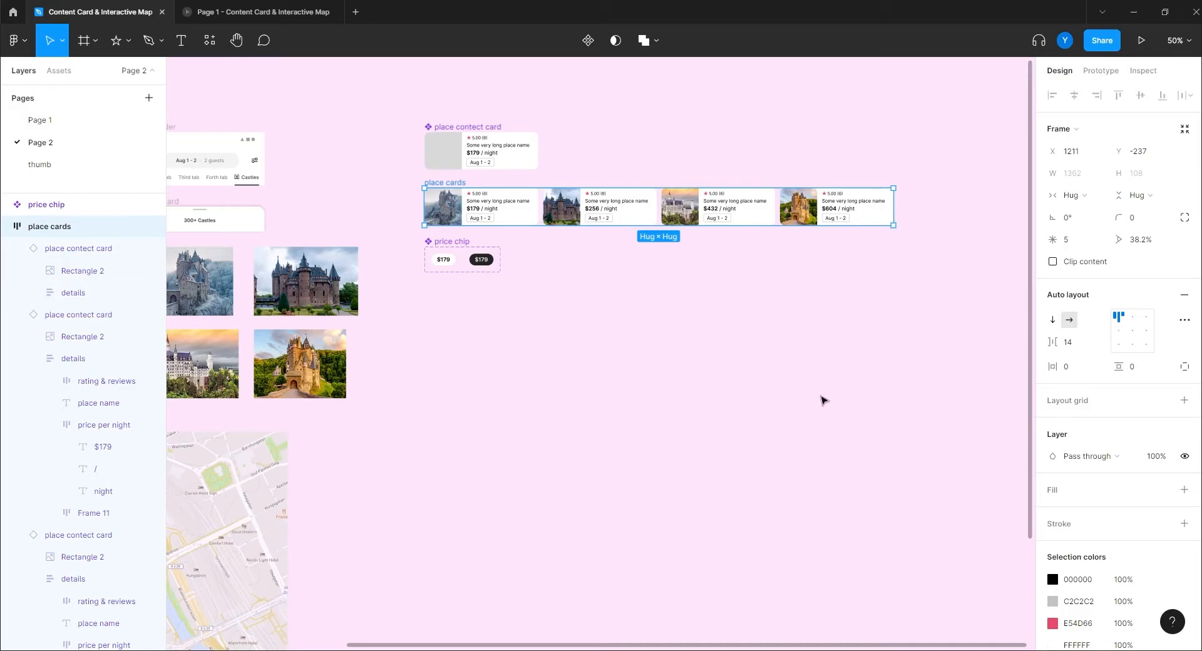
{"action": "left_click", "coordinate": [588, 40]}
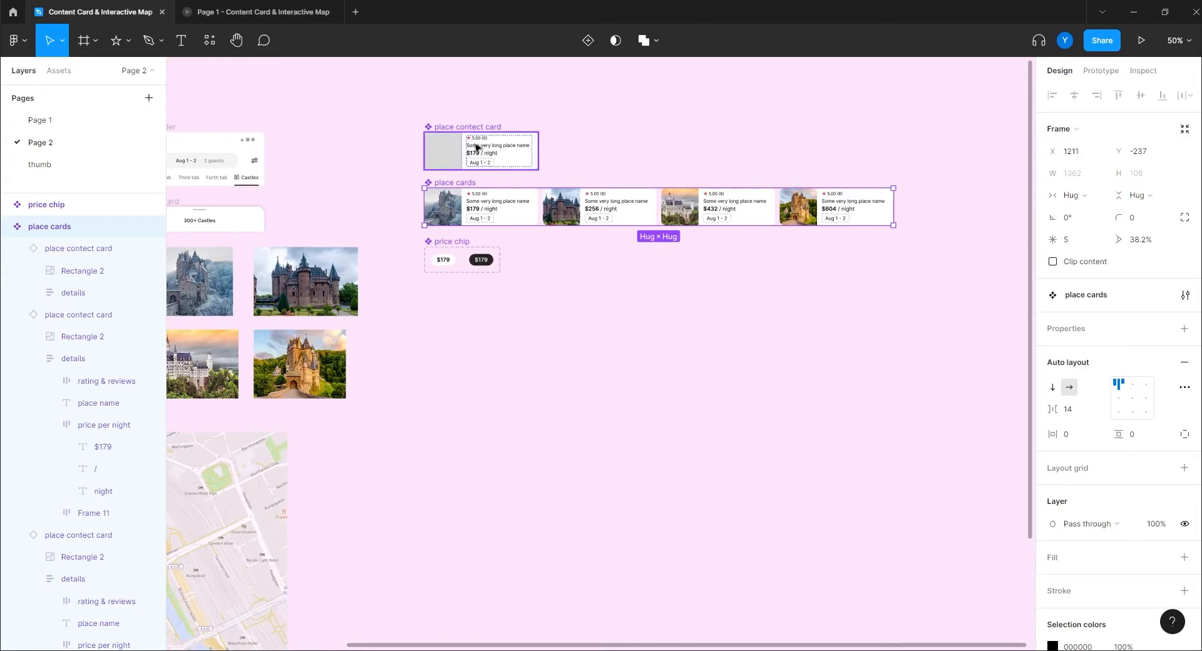
- Add a 375 × 812 iPhone 13 mini frame below the price chip set, aligned with the set's left edge
{"action": "left_click_drag", "start_coordinate": [483, 383], "coordinate": [844, 368]}
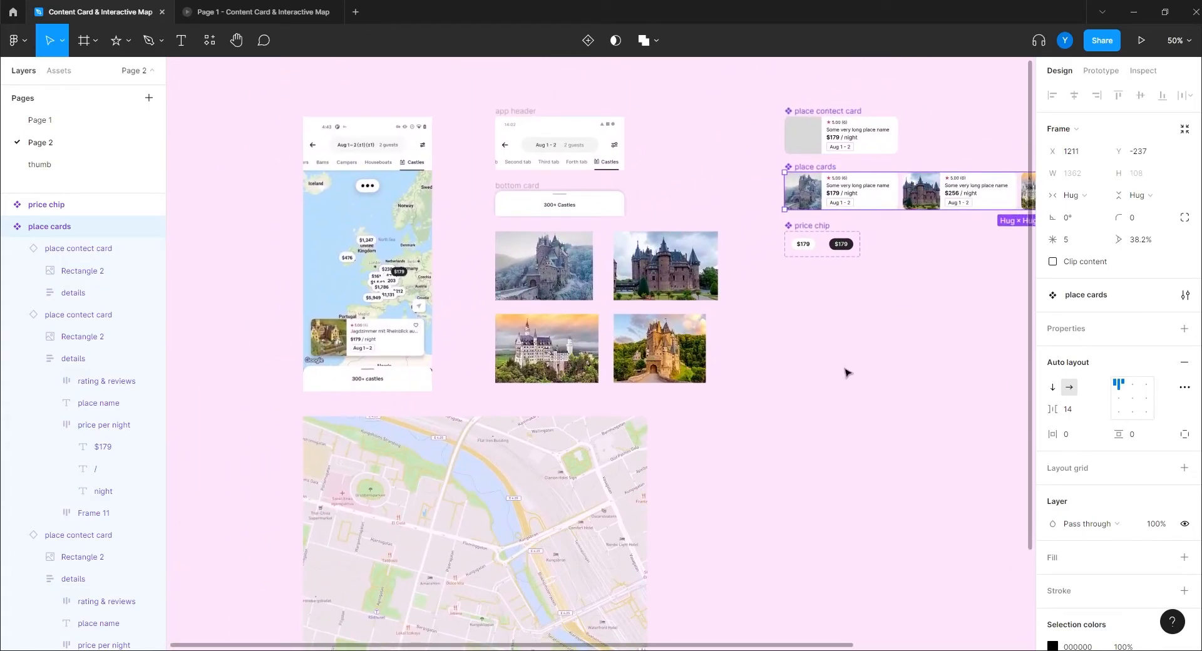
{"action": "left_click_drag", "start_coordinate": [837, 432], "coordinate": [625, 359]}
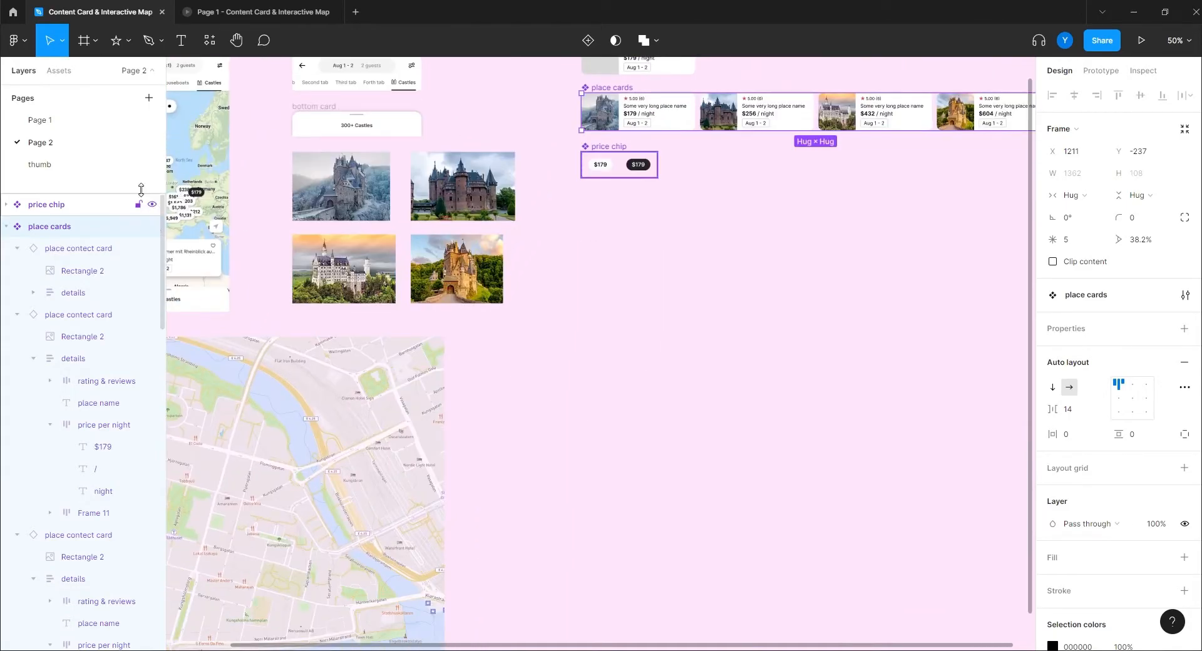
{"action": "left_click", "coordinate": [84, 40]}
{"action": "left_click", "coordinate": [1101, 185]}
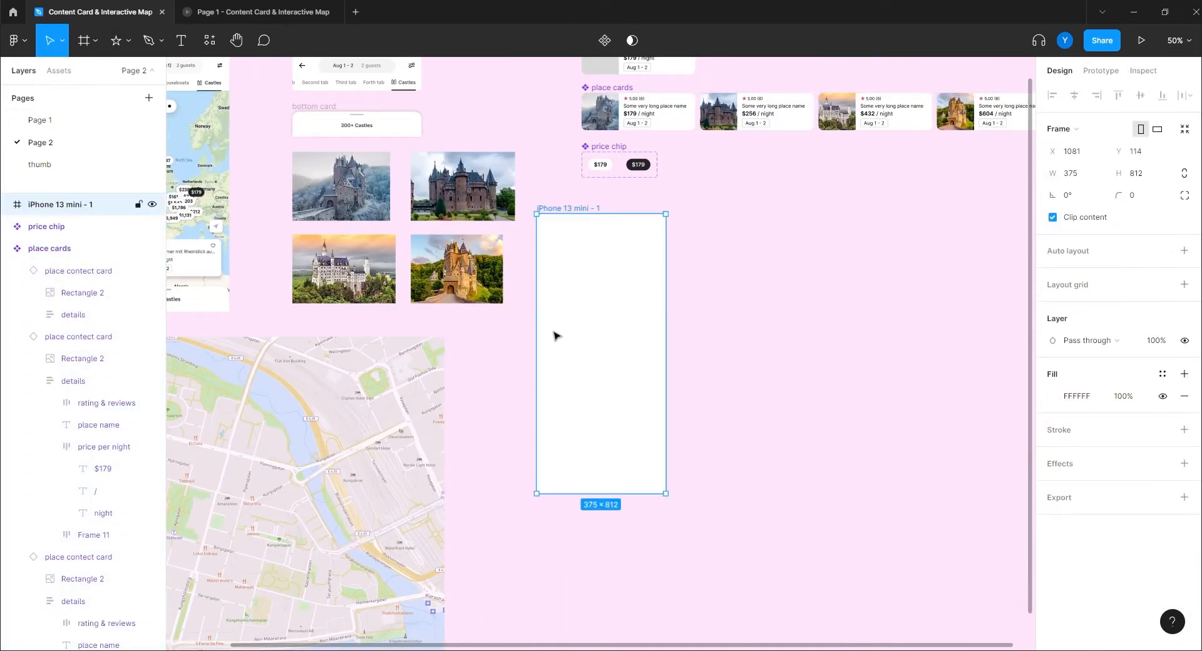
{"action": "left_click_drag", "start_coordinate": [575, 210], "coordinate": [620, 217]}
- Rename the phone frame "map screen" and move it into the empty canvas area at about X 1704, Y 332
{"action": "double_click", "coordinate": [43, 205]}
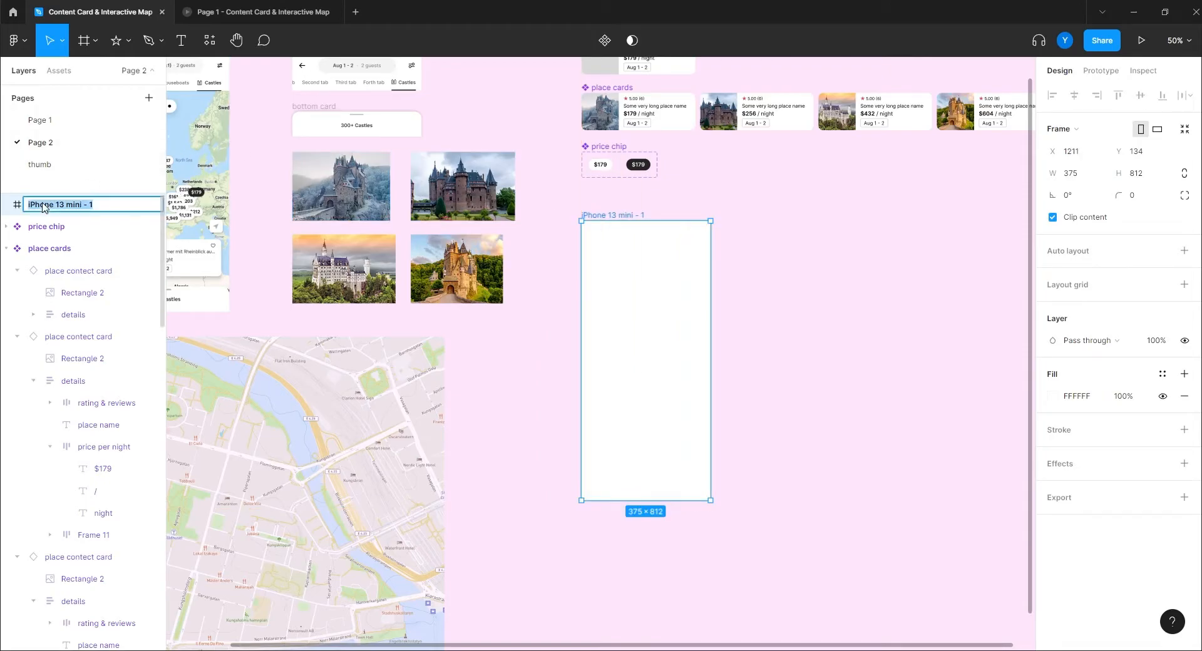
{"action": "type", "text": "map screen"}
{"action": "key", "text": "Return"}
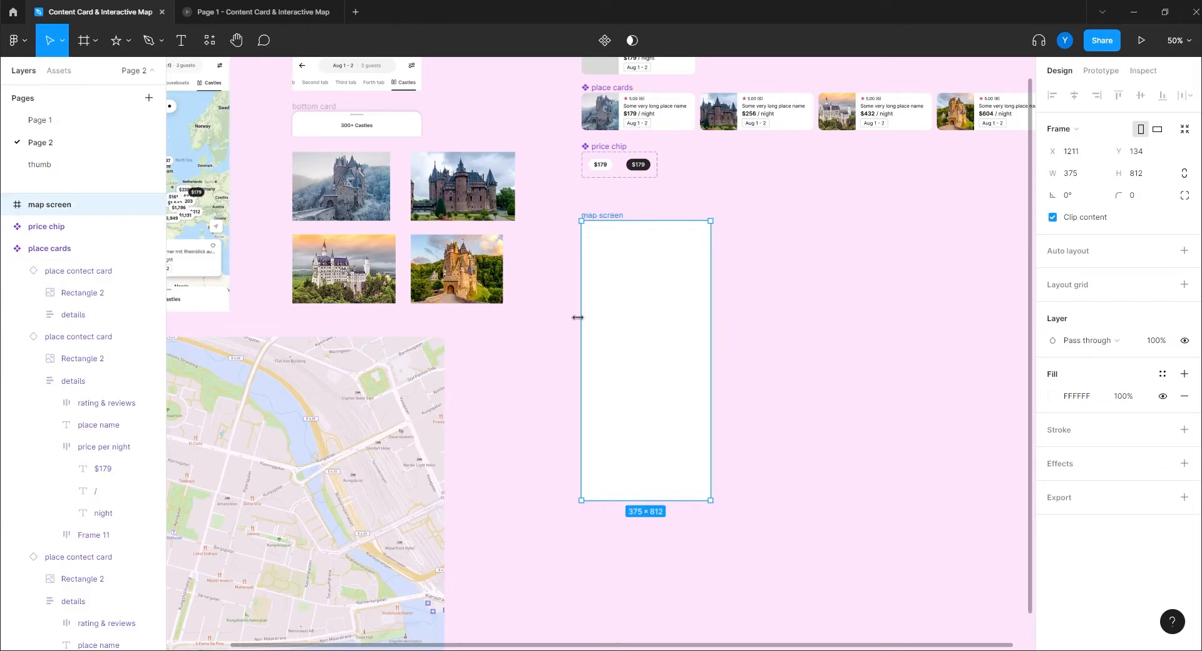
{"action": "left_click_drag", "start_coordinate": [613, 217], "coordinate": [781, 286]}
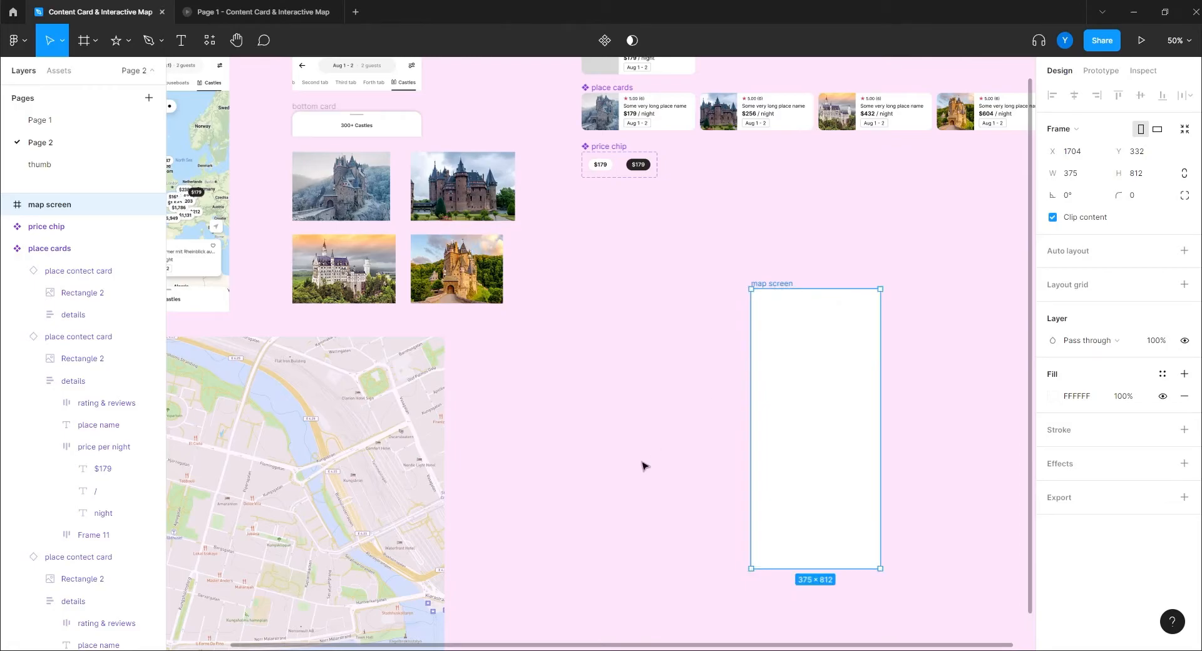
- Place a copy of the Mapsicle Map image inside the map screen frame at about X -161, Y -131
{"action": "left_click_drag", "start_coordinate": [688, 475], "coordinate": [658, 483]}
{"action": "left_click_drag", "start_coordinate": [665, 368], "coordinate": [730, 419]}
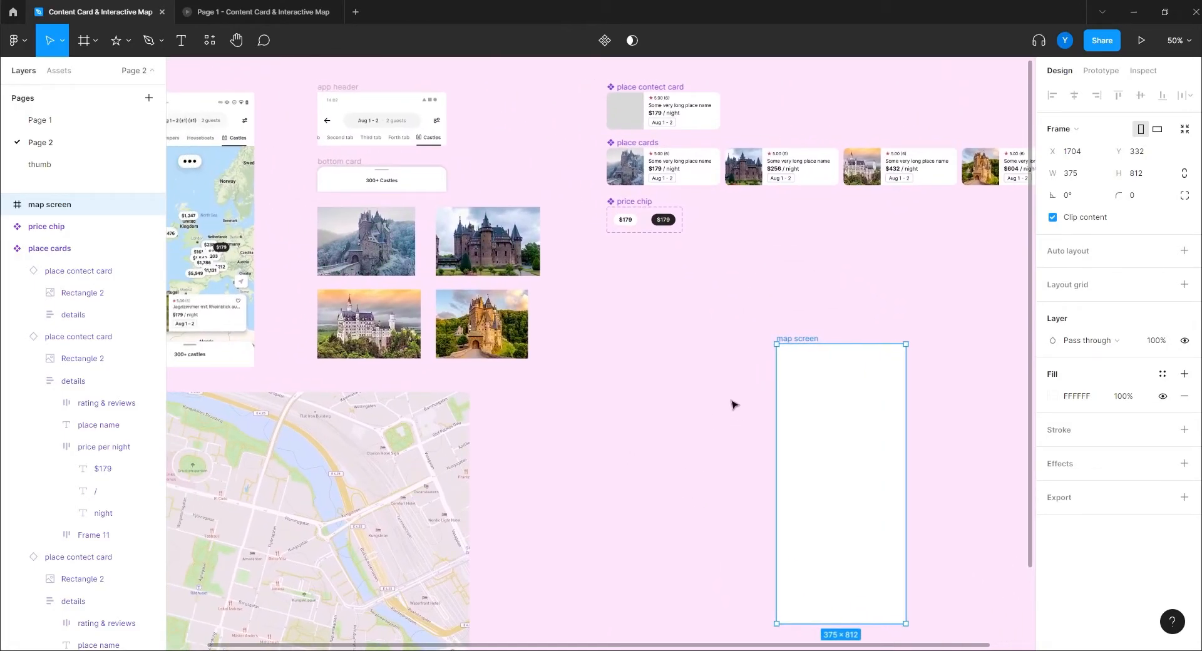
{"action": "left_click_drag", "start_coordinate": [633, 418], "coordinate": [698, 287]}
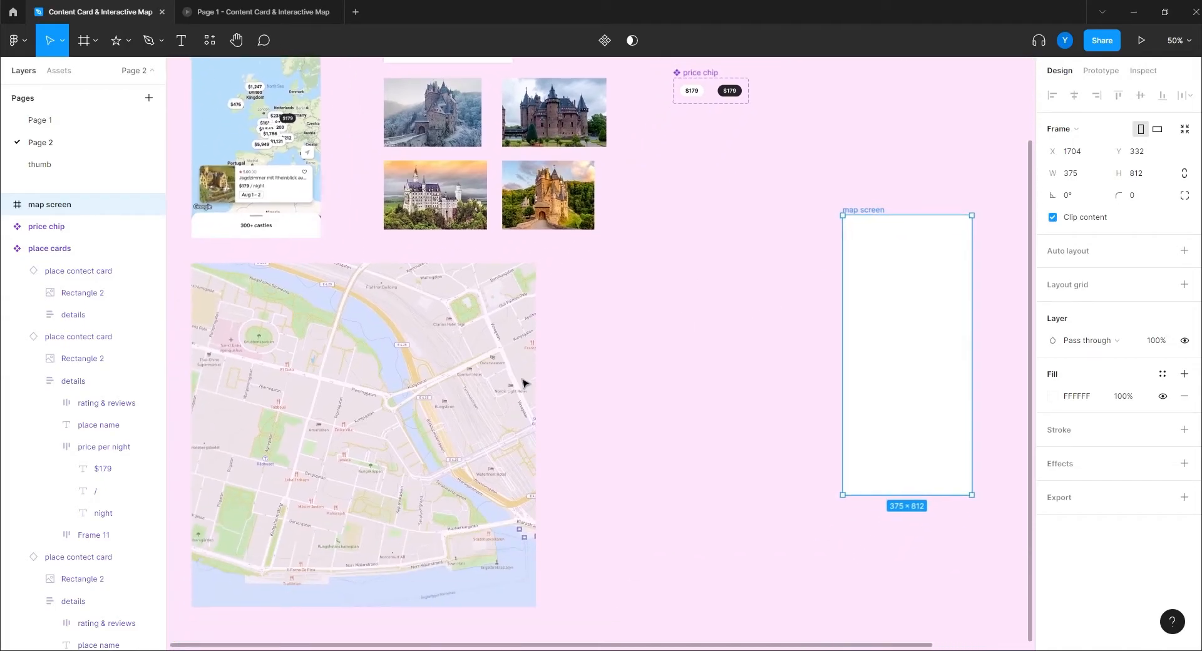
{"action": "left_click_drag", "start_coordinate": [337, 432], "coordinate": [558, 372]}
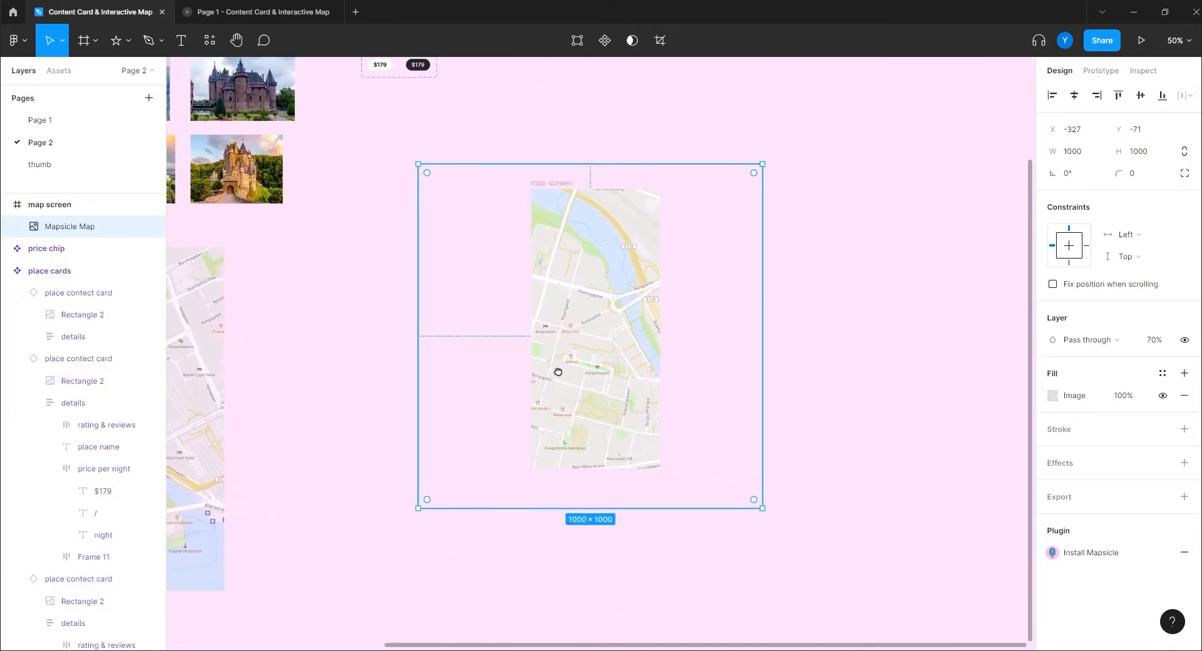
{"action": "left_click_drag", "start_coordinate": [564, 397], "coordinate": [622, 384]}
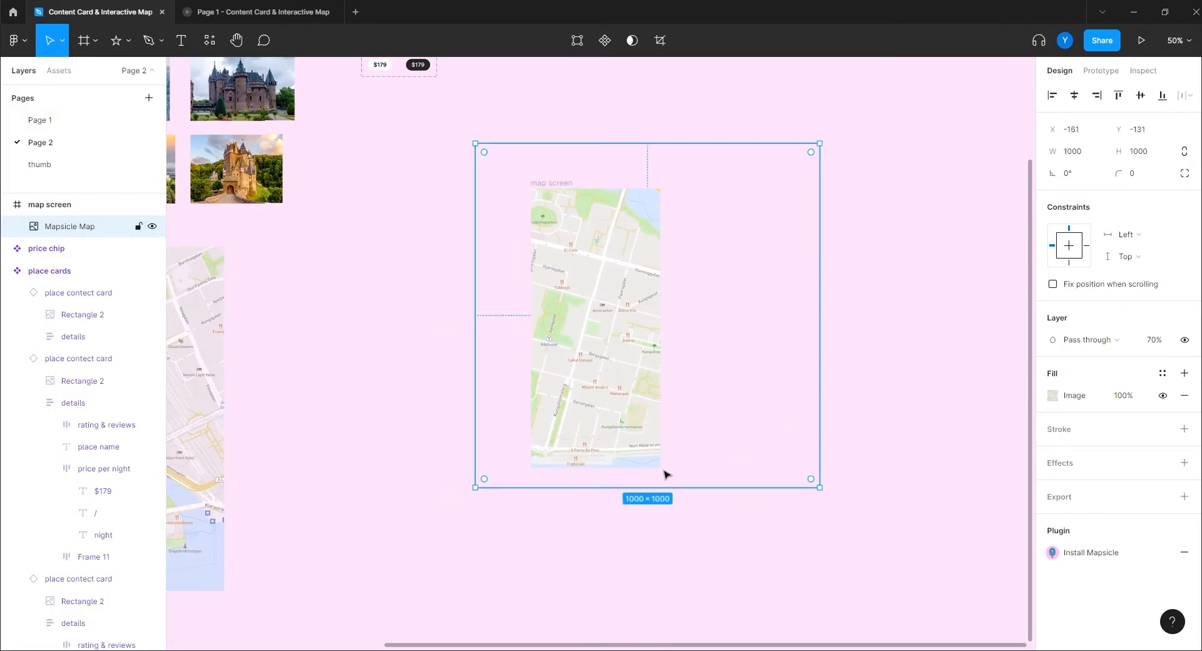
- Turn off content clipping for the map screen frame
{"action": "left_click", "coordinate": [554, 184]}
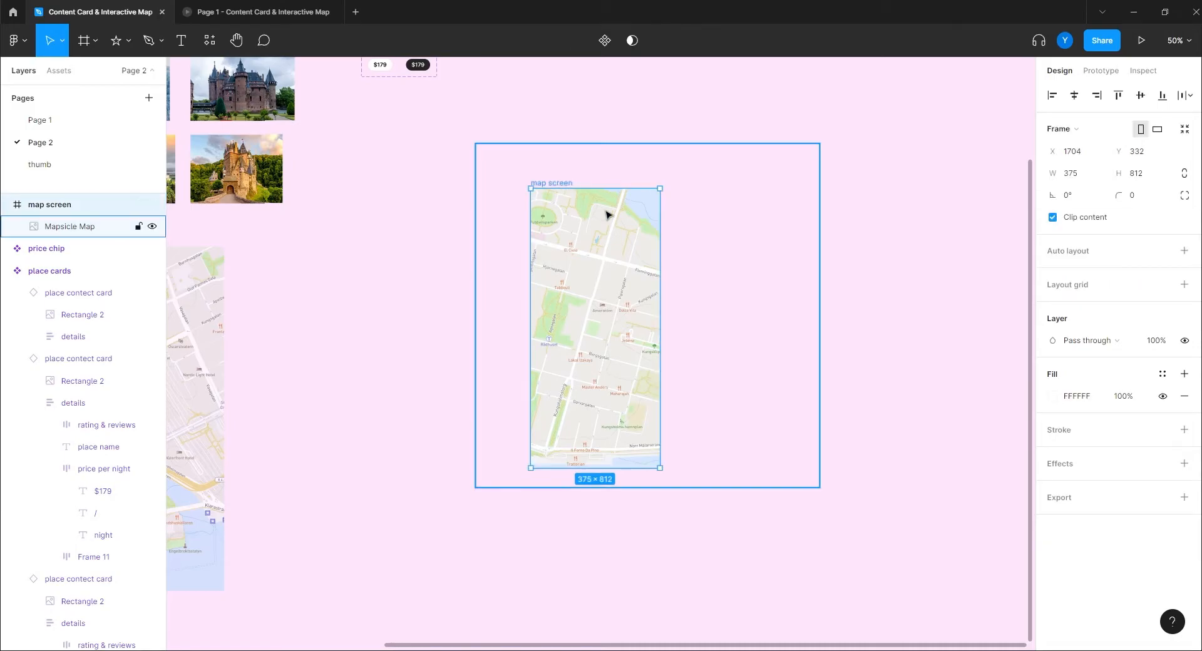
{"action": "left_click", "coordinate": [1052, 217]}
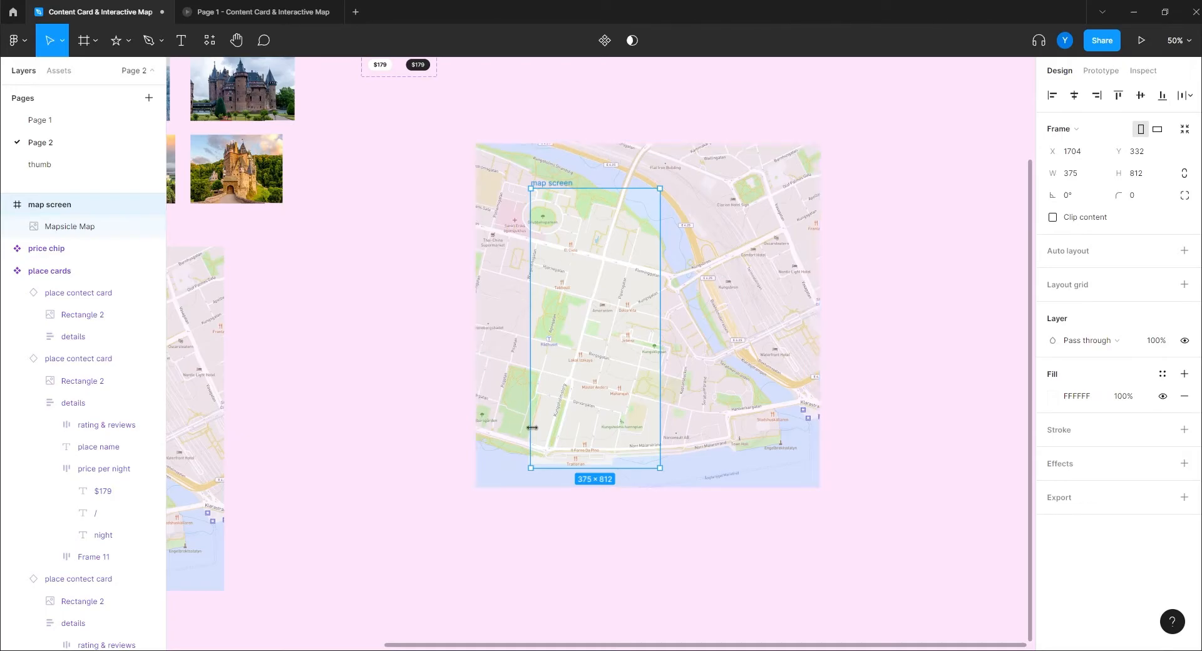
- Wrap the map image inside the map screen in its own frame and rename that frame "map + chips"
{"action": "left_click", "coordinate": [759, 315]}
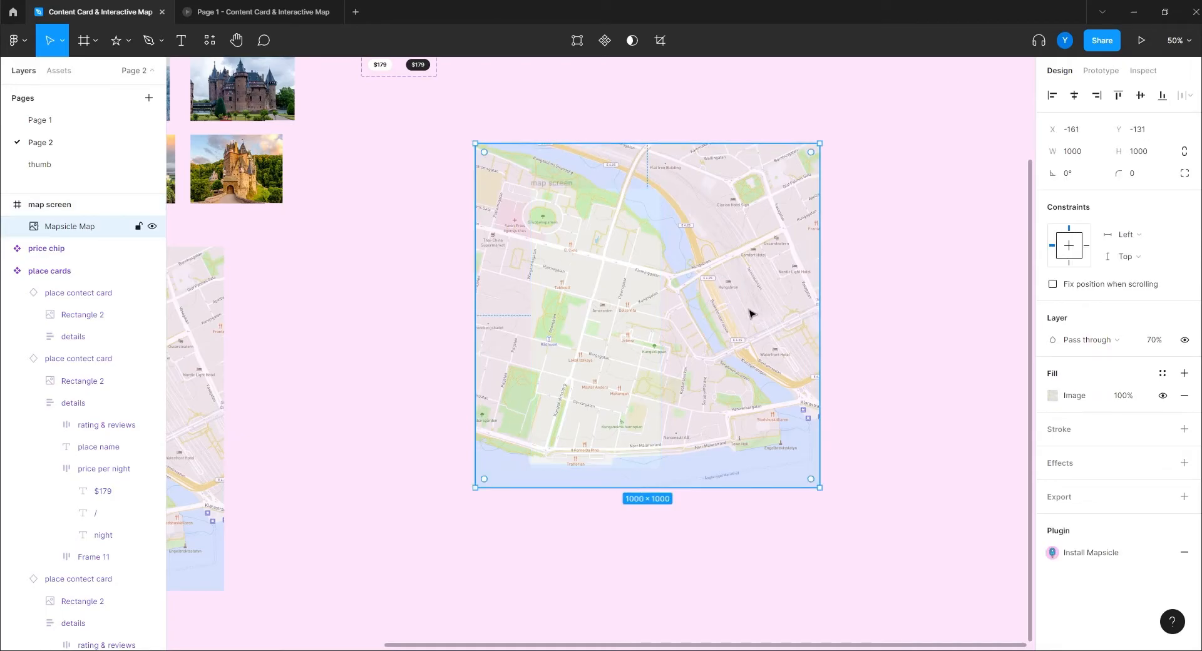
{"action": "right_click", "coordinate": [783, 249]}
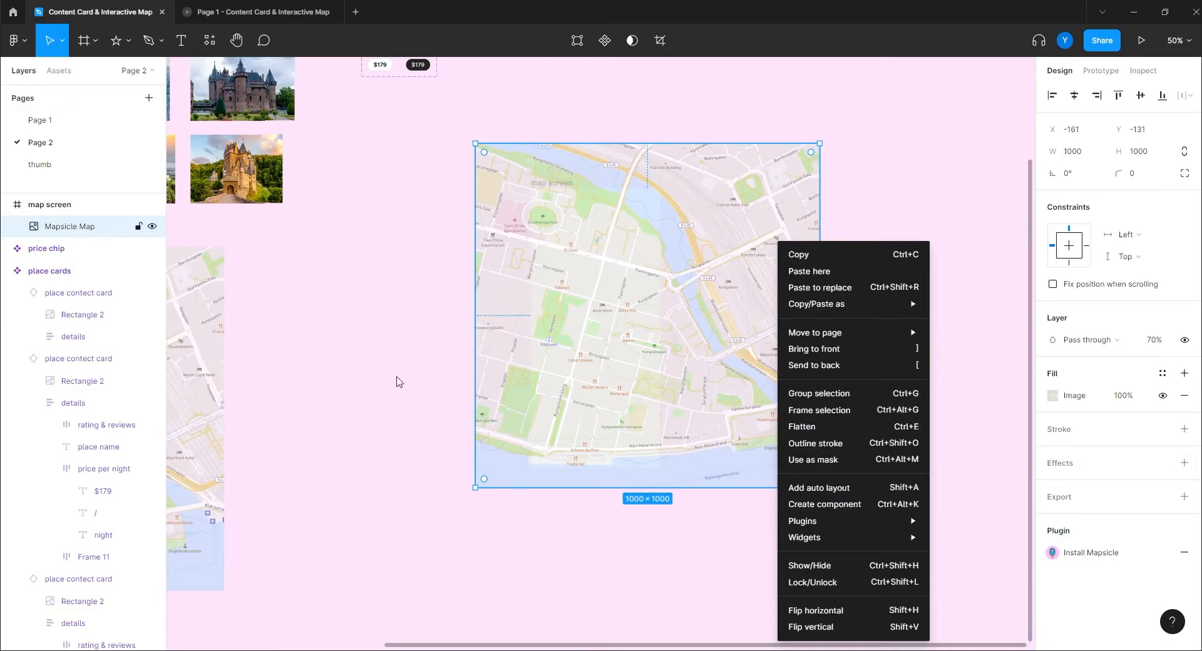
{"action": "left_click", "coordinate": [816, 411]}
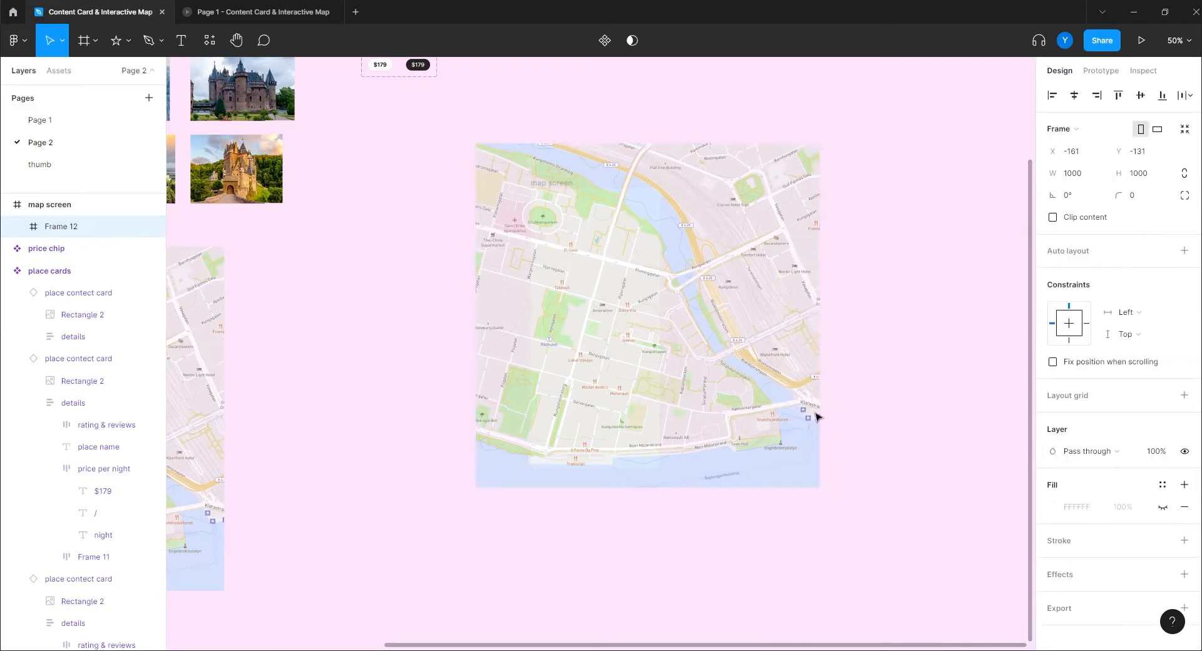
{"action": "double_click", "coordinate": [67, 227]}
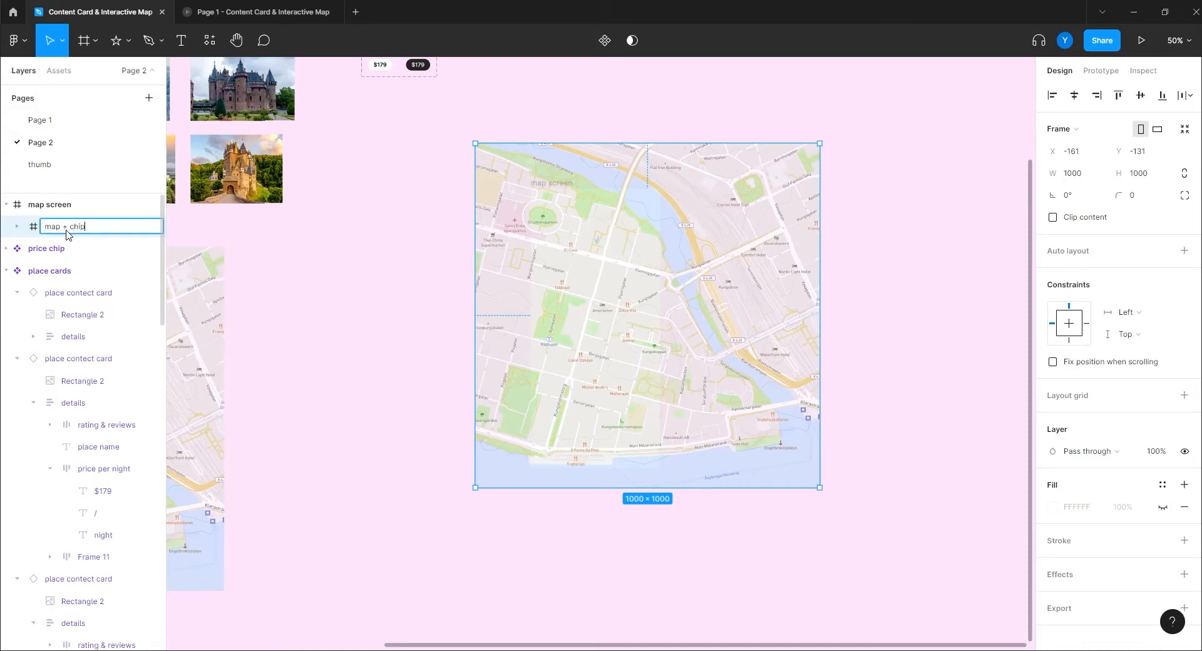
{"action": "key", "text": "Return"}
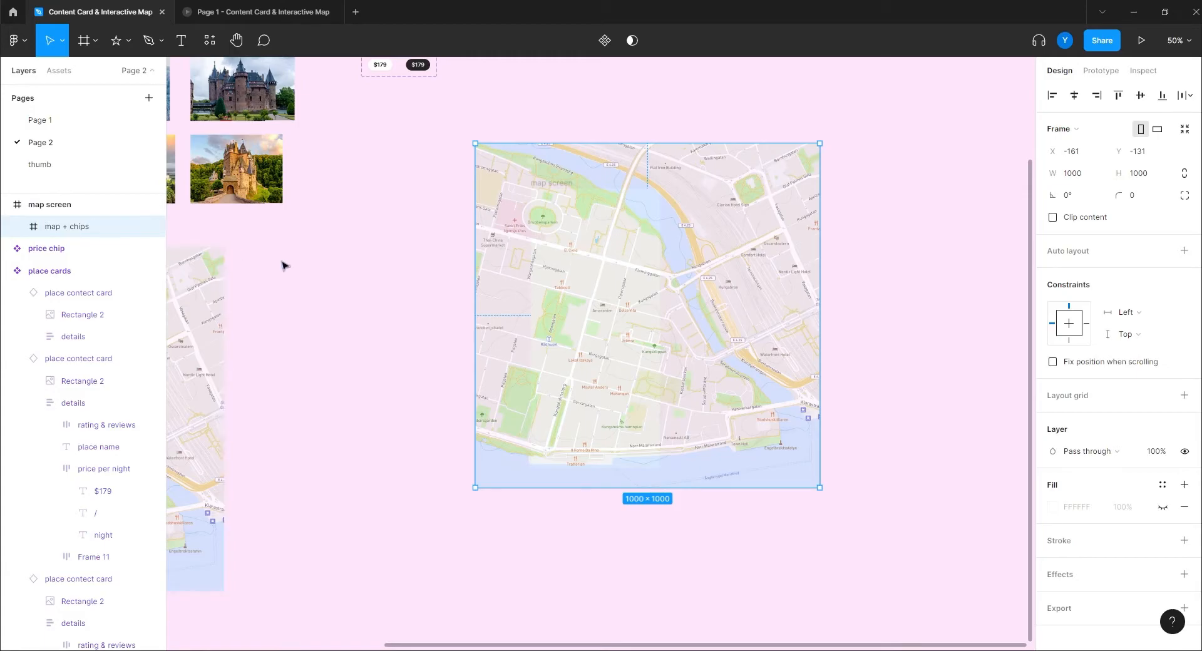
- Place an instance of the place cards component inside the map screen frame at X 13, Y 653
{"action": "left_click_drag", "start_coordinate": [407, 286], "coordinate": [526, 342]}
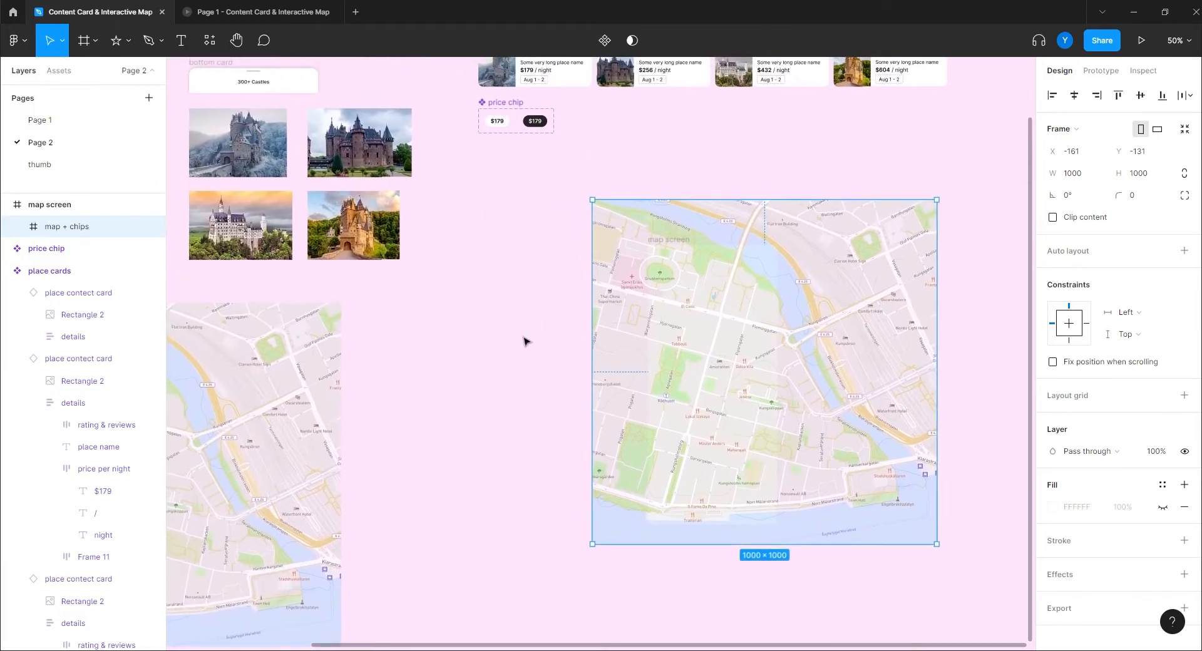
{"action": "left_click_drag", "start_coordinate": [528, 288], "coordinate": [502, 384]}
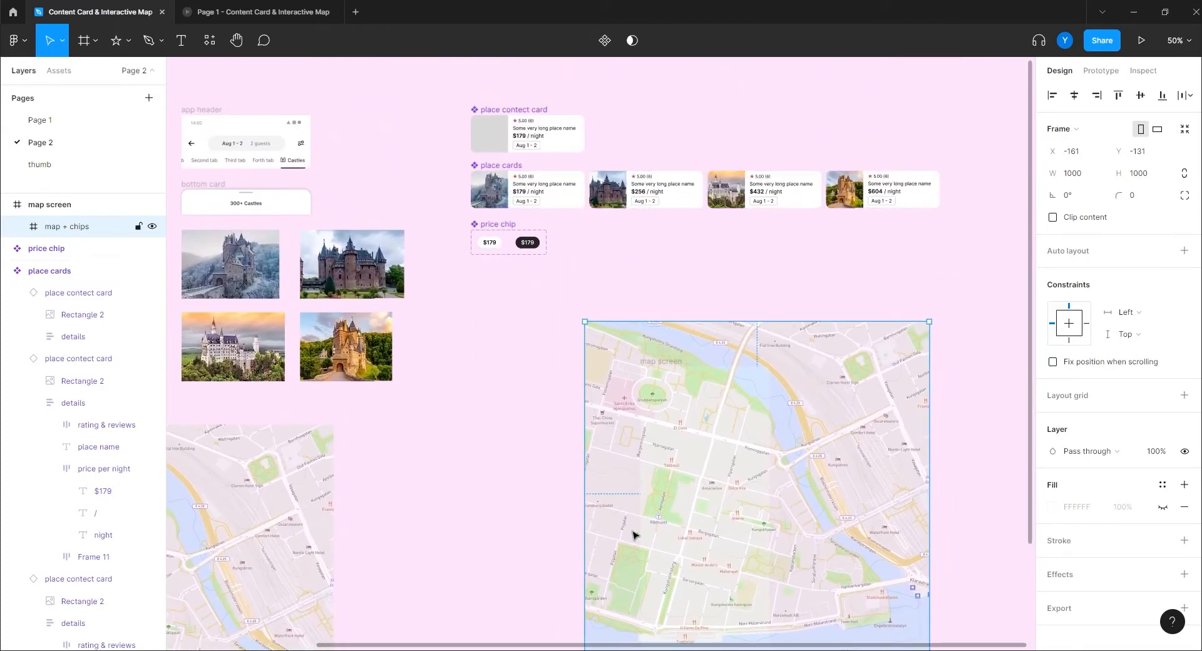
{"action": "scroll", "coordinate": [605, 494], "scroll_direction": "down", "scroll_amount": 5}
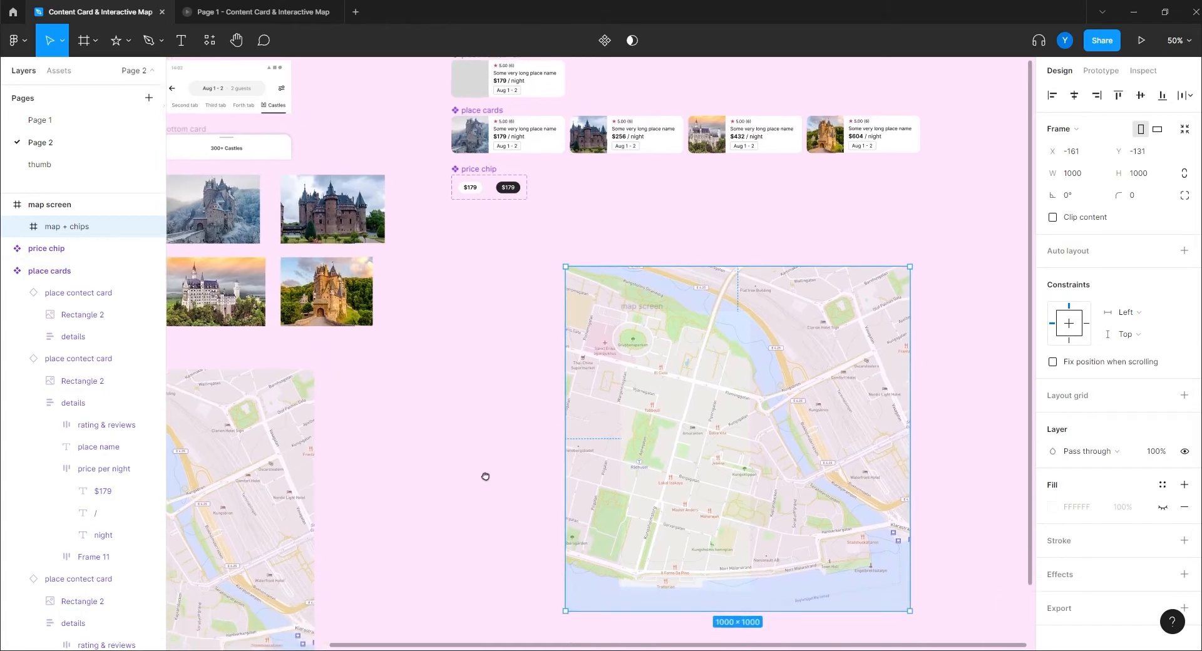
{"action": "scroll", "coordinate": [486, 429], "scroll_direction": "up", "scroll_amount": 2}
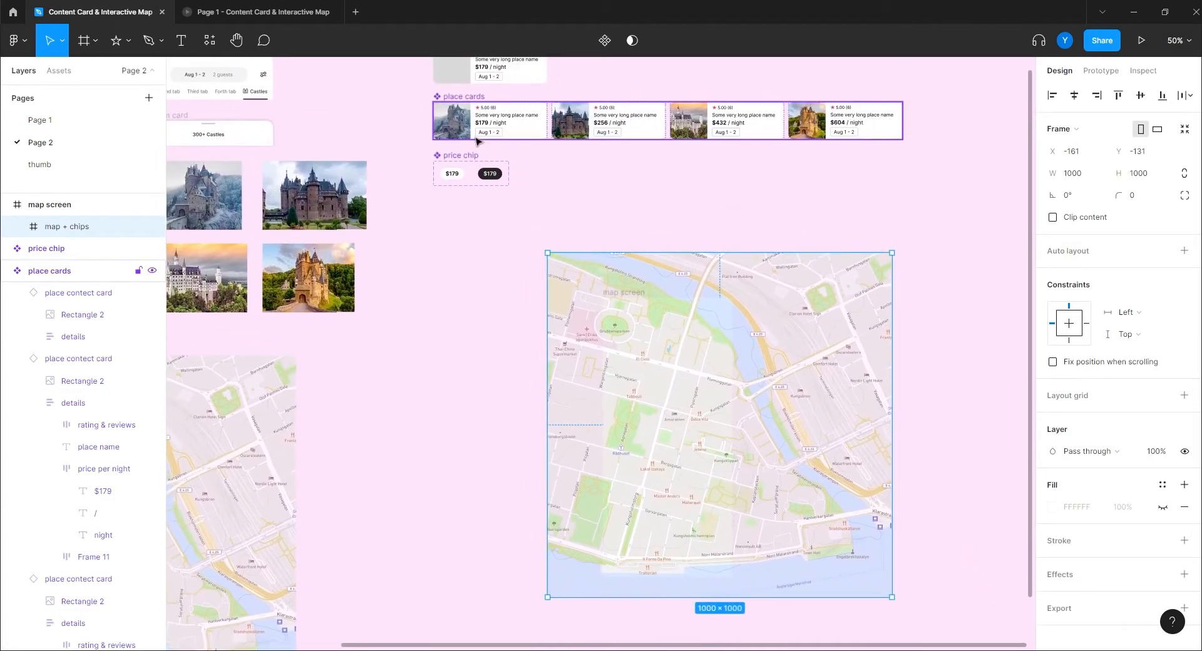
{"action": "left_click_drag", "start_coordinate": [464, 102], "coordinate": [639, 523]}
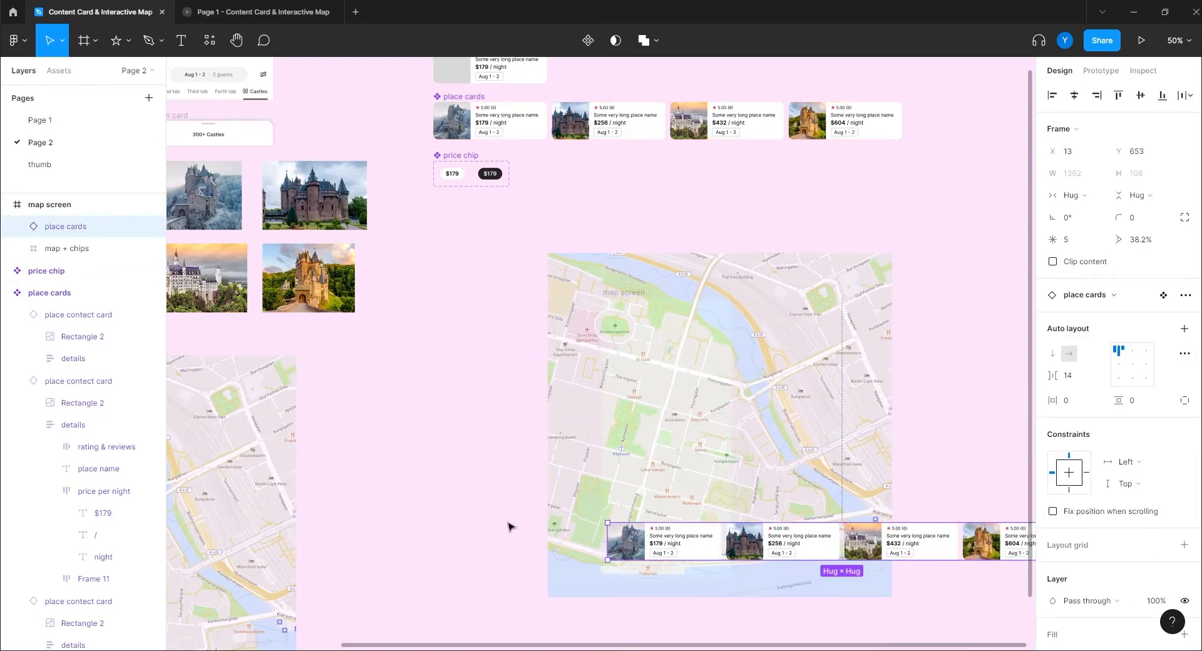
- Turn on content clipping for the map screen frame
{"action": "left_click_drag", "start_coordinate": [508, 525], "coordinate": [489, 314]}
{"action": "key", "text": "plus"}
{"action": "key", "text": "plus"}
{"action": "scroll", "coordinate": [715, 374], "scroll_direction": "up", "scroll_amount": 3}
{"action": "scroll", "coordinate": [715, 375], "scroll_direction": "right", "scroll_amount": 4}
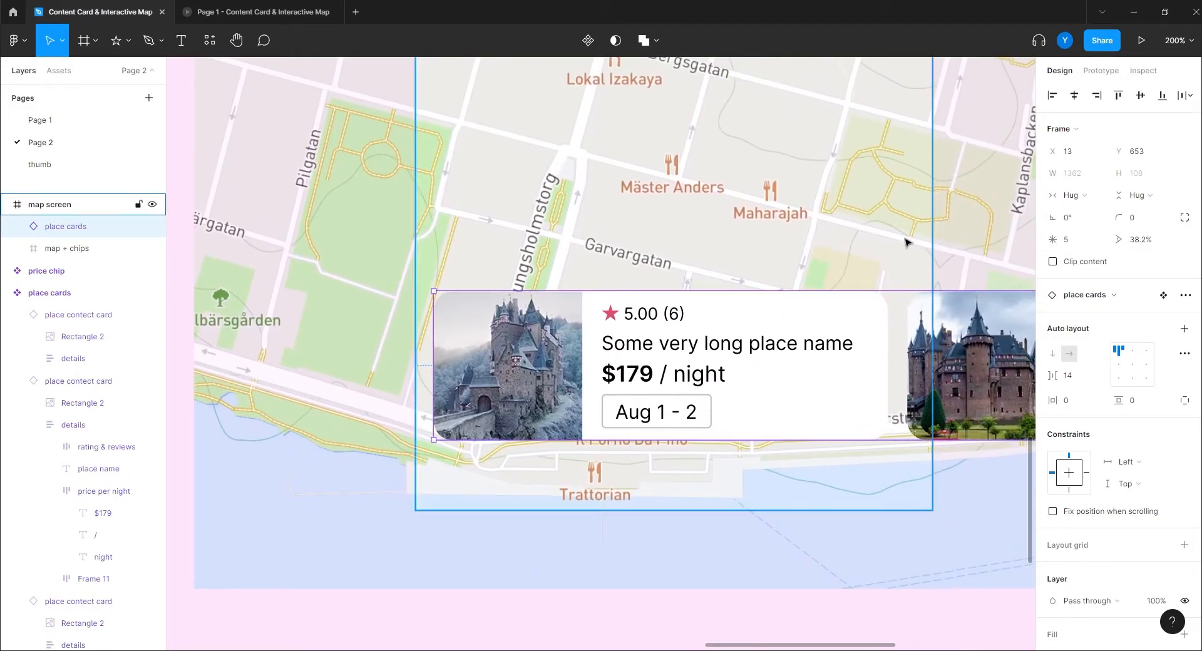
{"action": "left_click", "coordinate": [799, 224]}
{"action": "left_click", "coordinate": [1054, 243]}
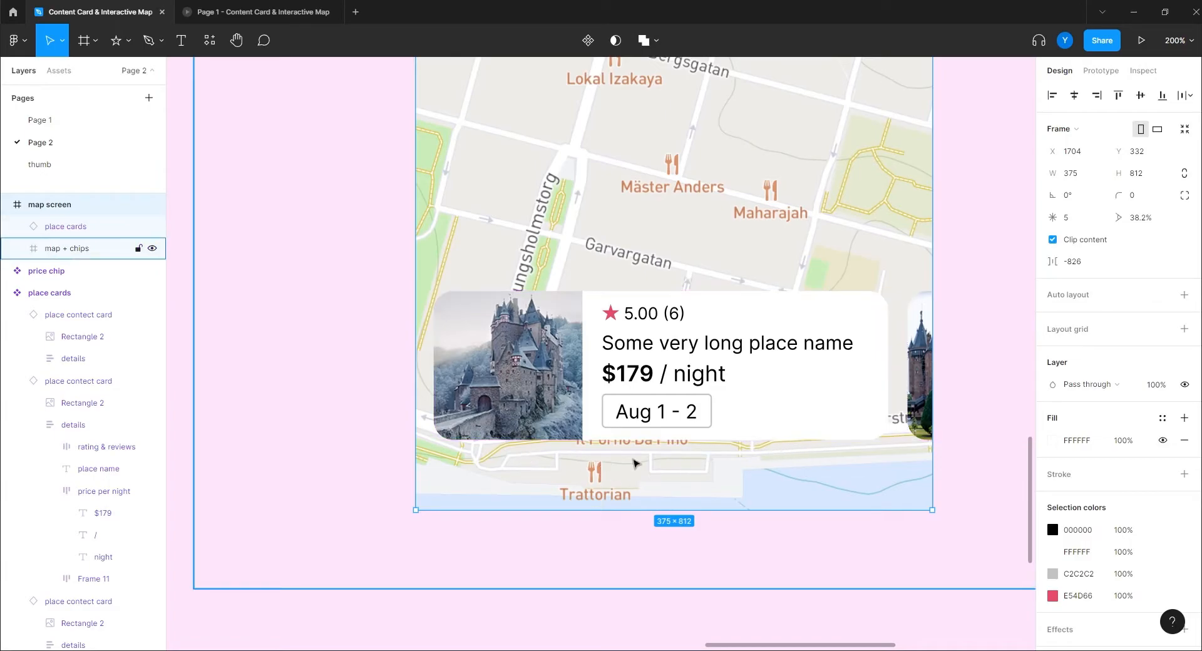
- Compare the place card's position in the map screen with the card and bottom sheet in the reference castle map design
{"action": "key", "text": "ctrl+minus"}
{"action": "key", "text": "ctrl+minus"}
{"action": "left_click_drag", "start_coordinate": [464, 327], "coordinate": [720, 454]}
{"action": "key", "text": "ctrl+plus"}
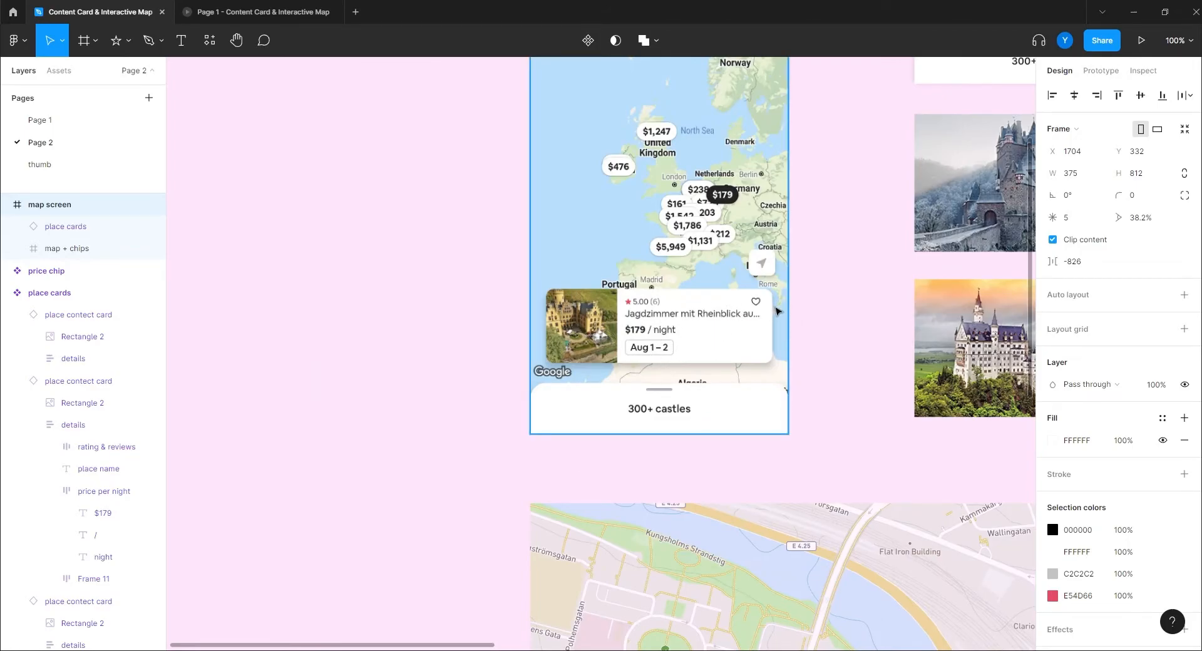
{"action": "left_click_drag", "start_coordinate": [935, 453], "coordinate": [408, 287]}
{"action": "key", "text": "ctrl+minus"}
{"action": "left_click_drag", "start_coordinate": [855, 431], "coordinate": [413, 303]}
{"action": "key", "text": "ctrl+plus"}
{"action": "left_click_drag", "start_coordinate": [400, 434], "coordinate": [471, 278]}
{"action": "key", "text": "ctrl+plus"}
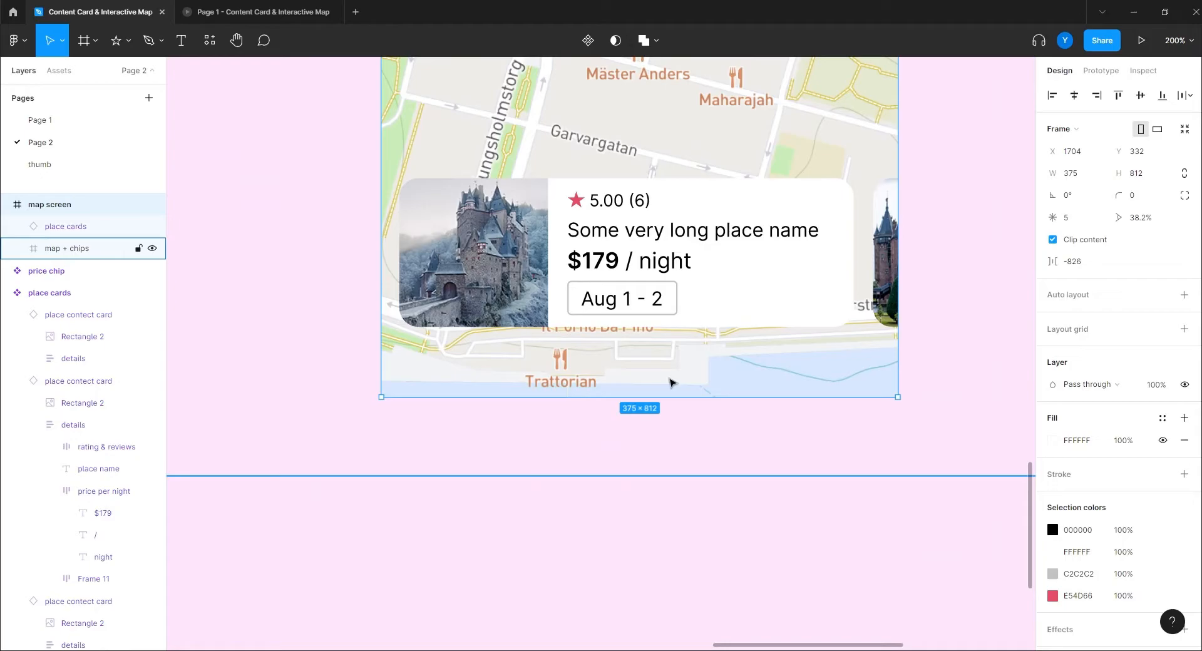
{"action": "key", "text": "ctrl+minus"}
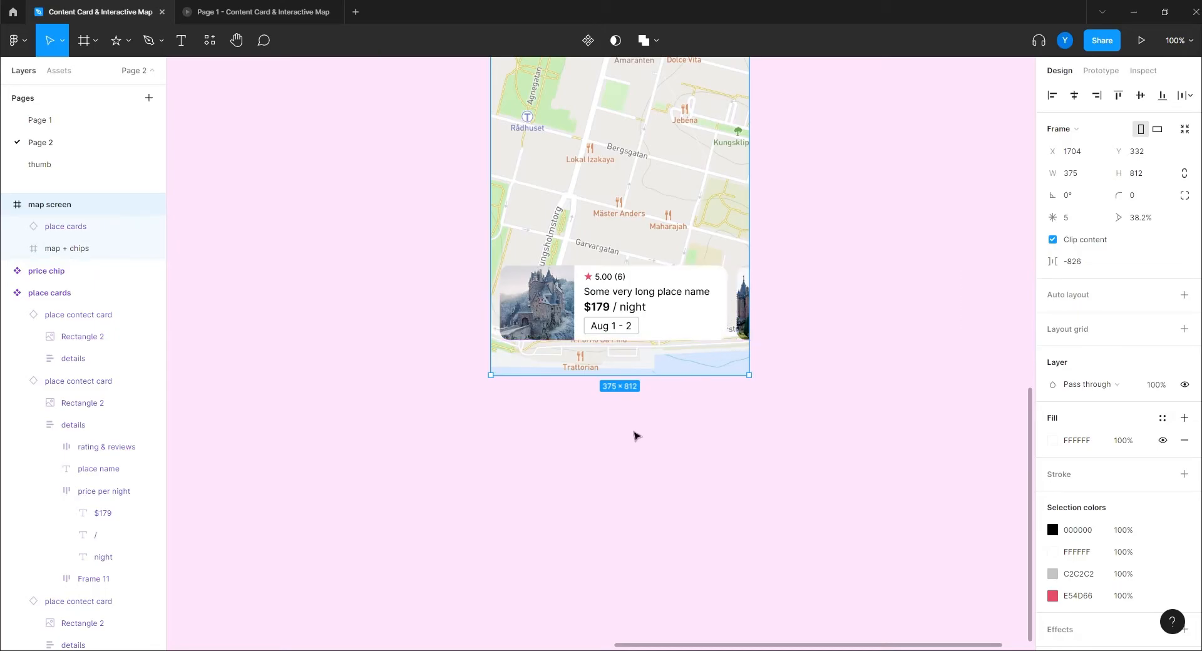
{"action": "left_click", "coordinate": [611, 514]}
{"action": "left_click_drag", "start_coordinate": [537, 445], "coordinate": [541, 490]}
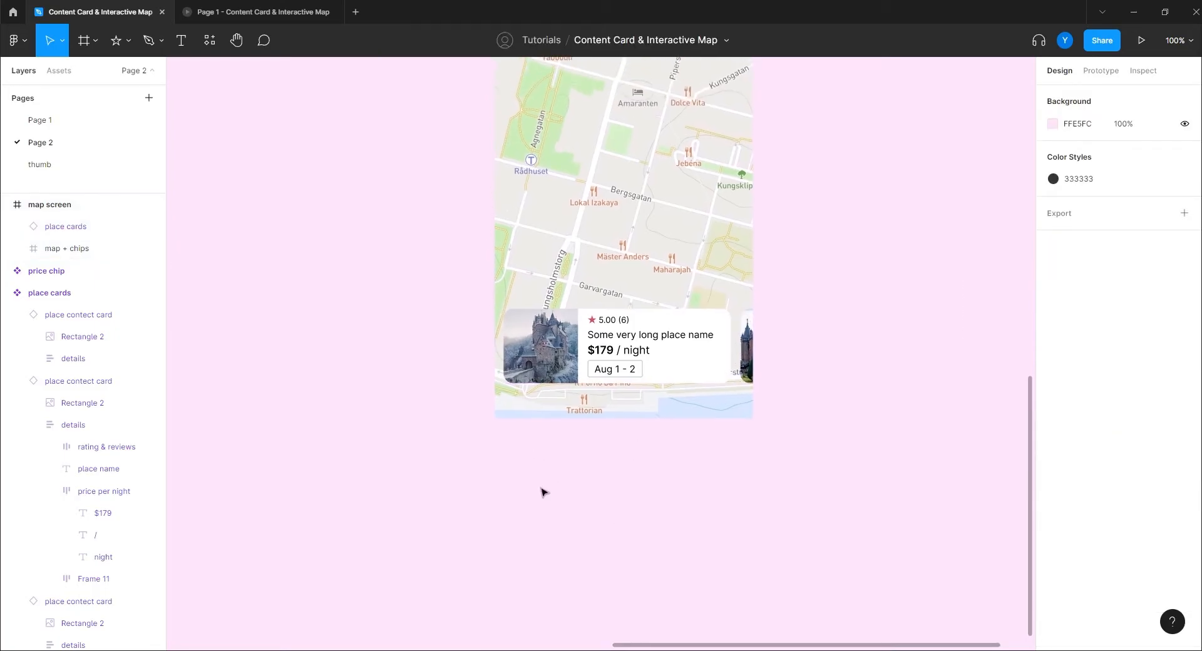
- Examine the main place contect card component and the settings of its place name text
{"action": "left_click", "coordinate": [645, 351]}
{"action": "left_click_drag", "start_coordinate": [543, 202], "coordinate": [564, 514]}
{"action": "mouse_move", "coordinate": [500, 221]}
{"action": "left_mouse_down"}
{"action": "mouse_move", "coordinate": [573, 557]}
{"action": "mouse_move", "coordinate": [629, 445]}
{"action": "left_mouse_up"}
{"action": "mouse_move", "coordinate": [653, 318]}
{"action": "left_mouse_down"}
{"action": "mouse_move", "coordinate": [726, 451]}
{"action": "mouse_move", "coordinate": [697, 416]}
{"action": "left_mouse_up"}
{"action": "left_click", "coordinate": [680, 411]}
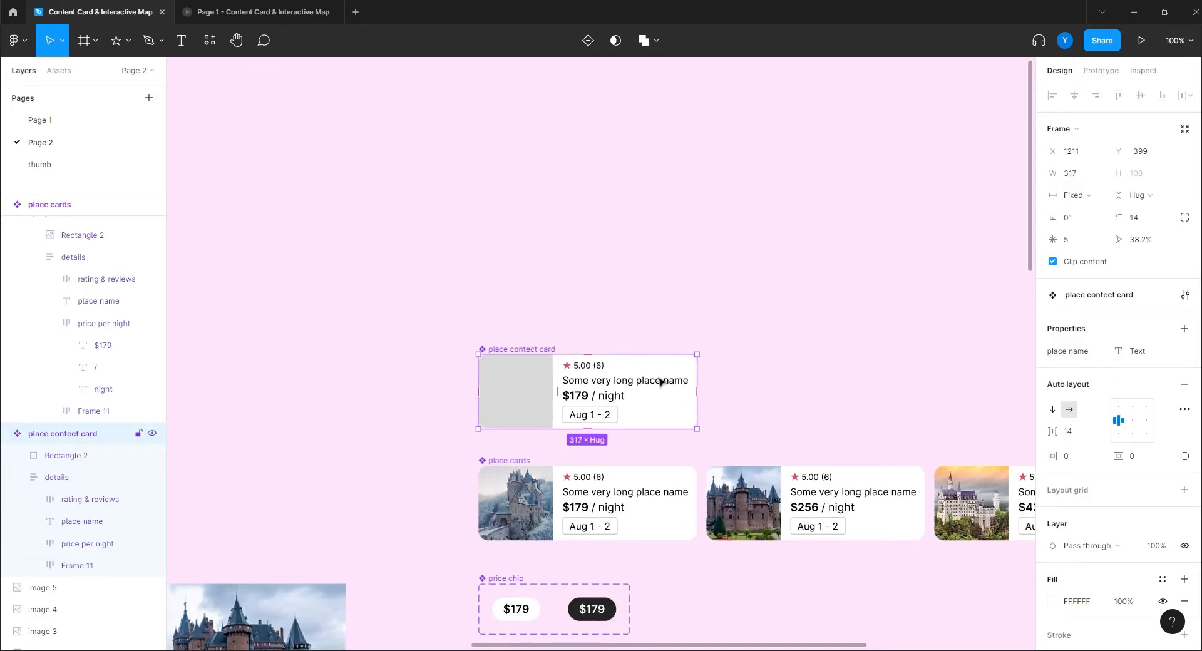
{"action": "left_click", "coordinate": [633, 385]}
{"action": "left_click", "coordinate": [633, 385]}
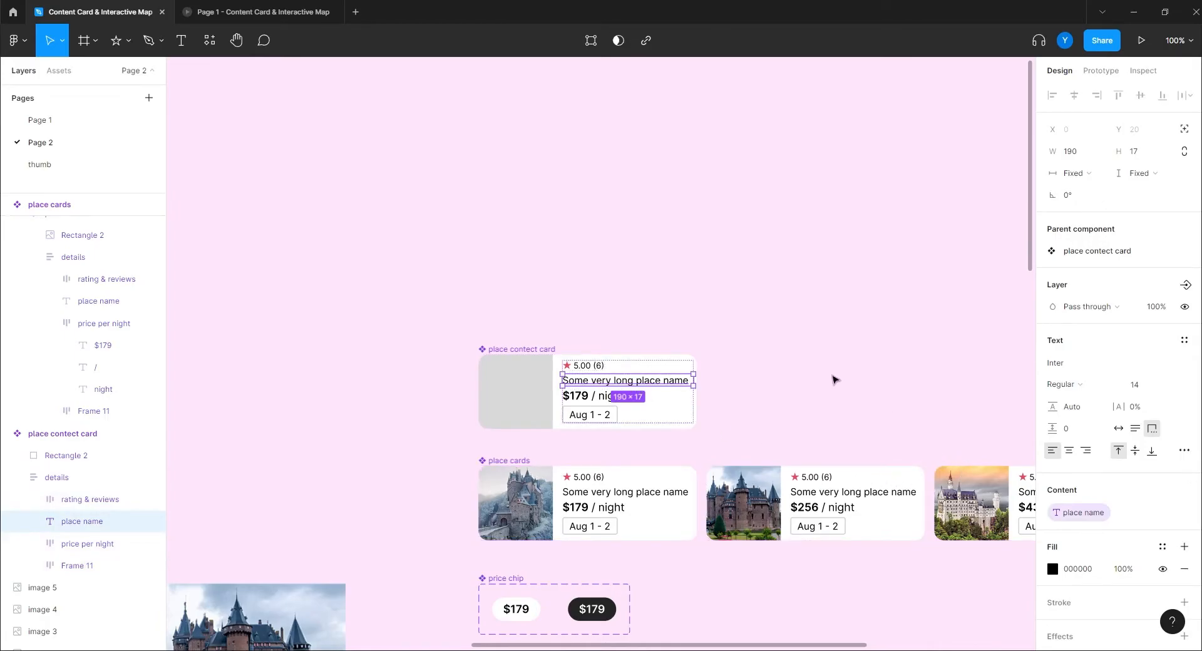
{"action": "left_click", "coordinate": [818, 395]}
{"action": "scroll", "coordinate": [795, 452], "scroll_direction": "down", "scroll_amount": 2}
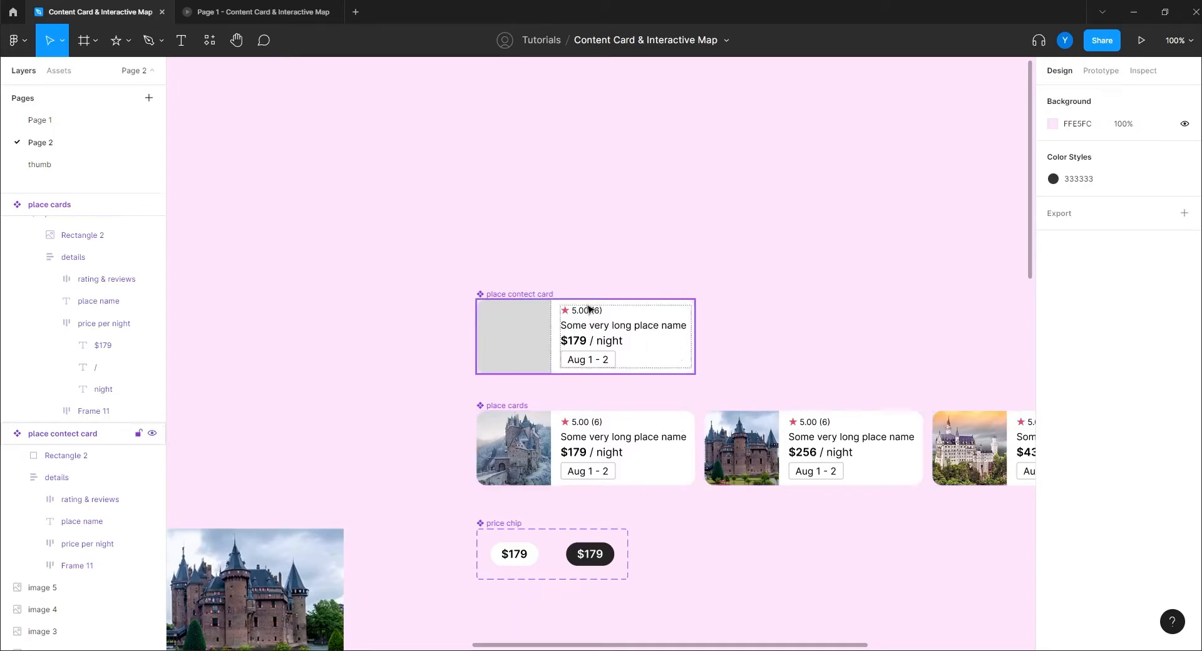
{"action": "scroll", "coordinate": [802, 590], "scroll_direction": "down", "scroll_amount": 10}
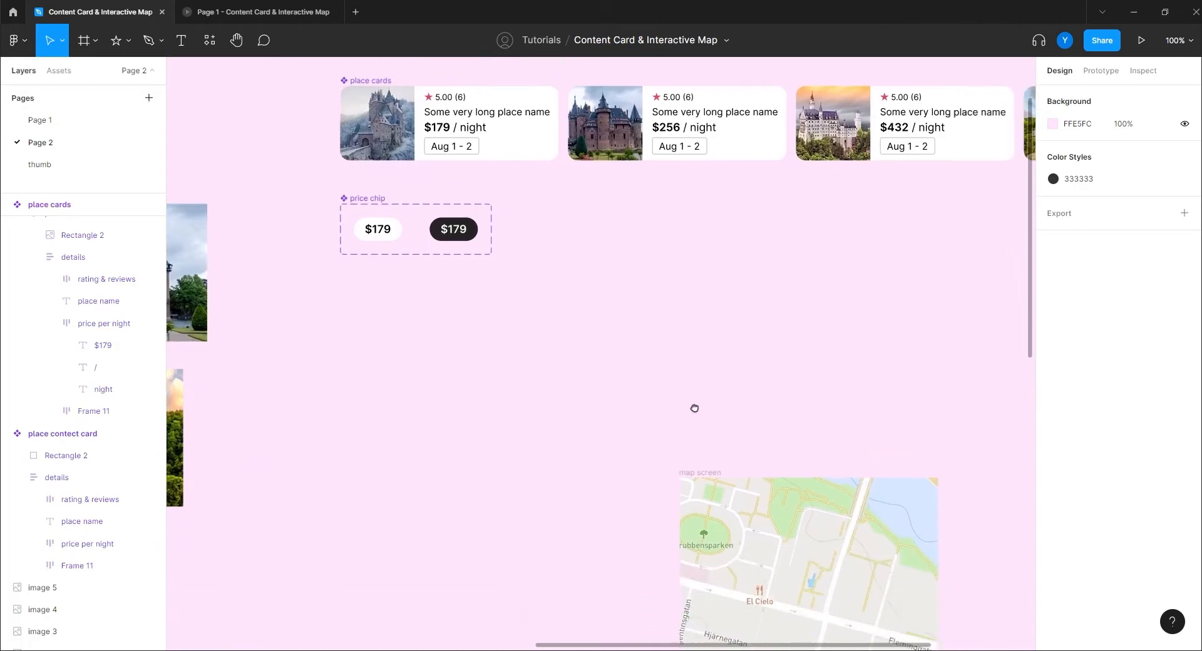
- Move the place cards row higher on the map screen, to X 15, Y 572
{"action": "scroll", "coordinate": [574, 351], "scroll_direction": "down", "scroll_amount": 3}
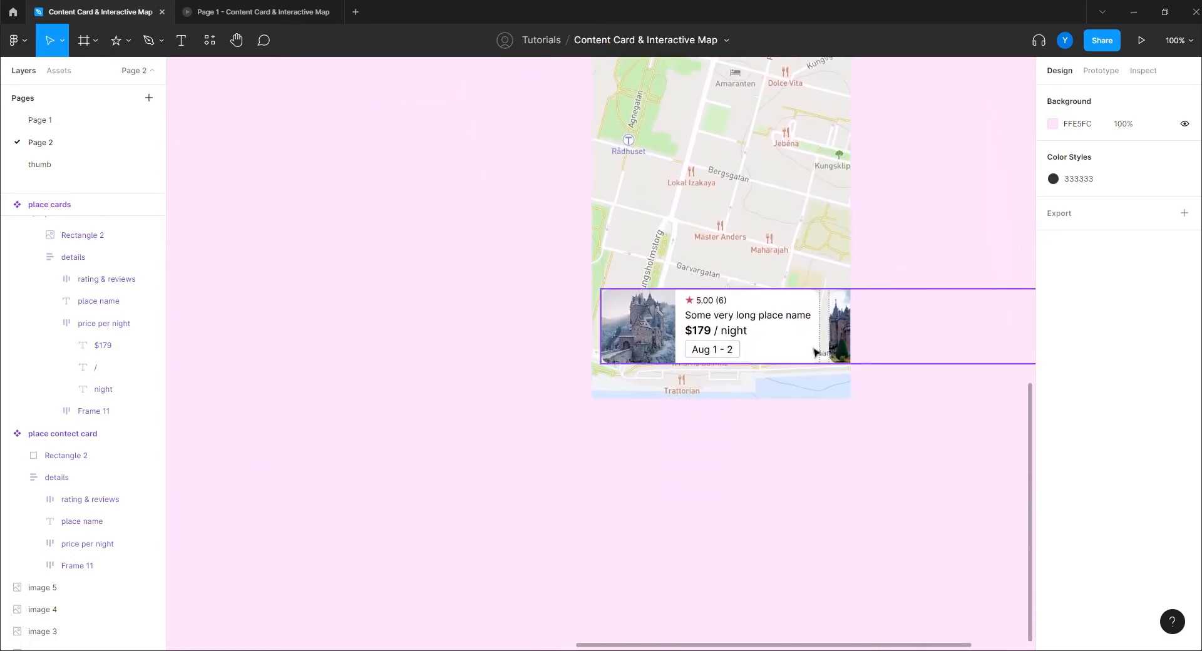
{"action": "left_click_drag", "start_coordinate": [725, 344], "coordinate": [725, 283]}
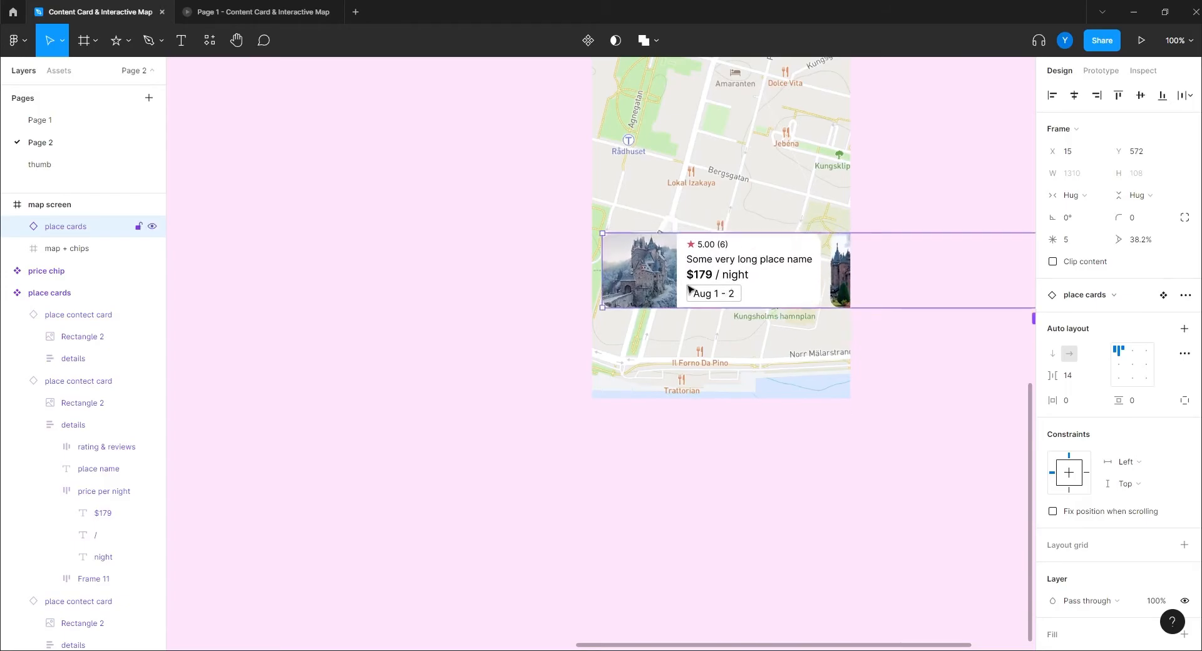
- Add a drop shadow effect to the main place contect card component
{"action": "scroll", "coordinate": [451, 362], "scroll_direction": "up", "scroll_amount": 5}
{"action": "scroll", "coordinate": [451, 362], "scroll_direction": "left", "scroll_amount": 2}
{"action": "scroll", "coordinate": [571, 272], "scroll_direction": "up", "scroll_amount": 10}
{"action": "scroll", "coordinate": [572, 272], "scroll_direction": "left", "scroll_amount": 3}
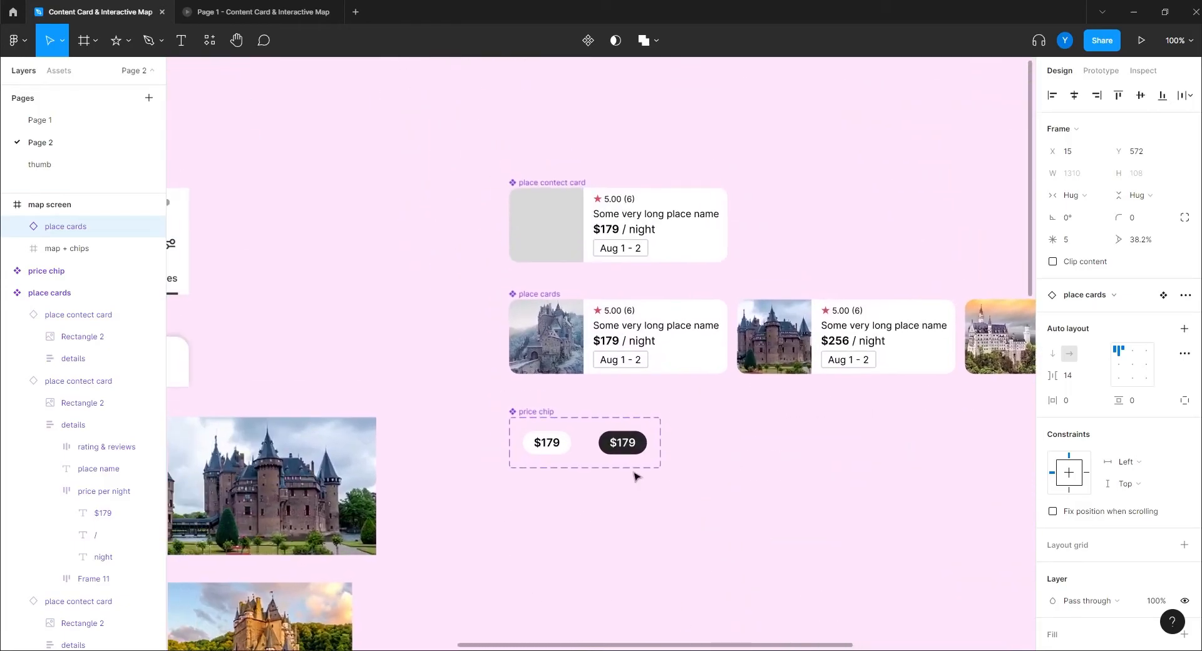
{"action": "scroll", "coordinate": [462, 304], "scroll_direction": "up", "scroll_amount": 3}
{"action": "scroll", "coordinate": [462, 304], "scroll_direction": "left", "scroll_amount": 3}
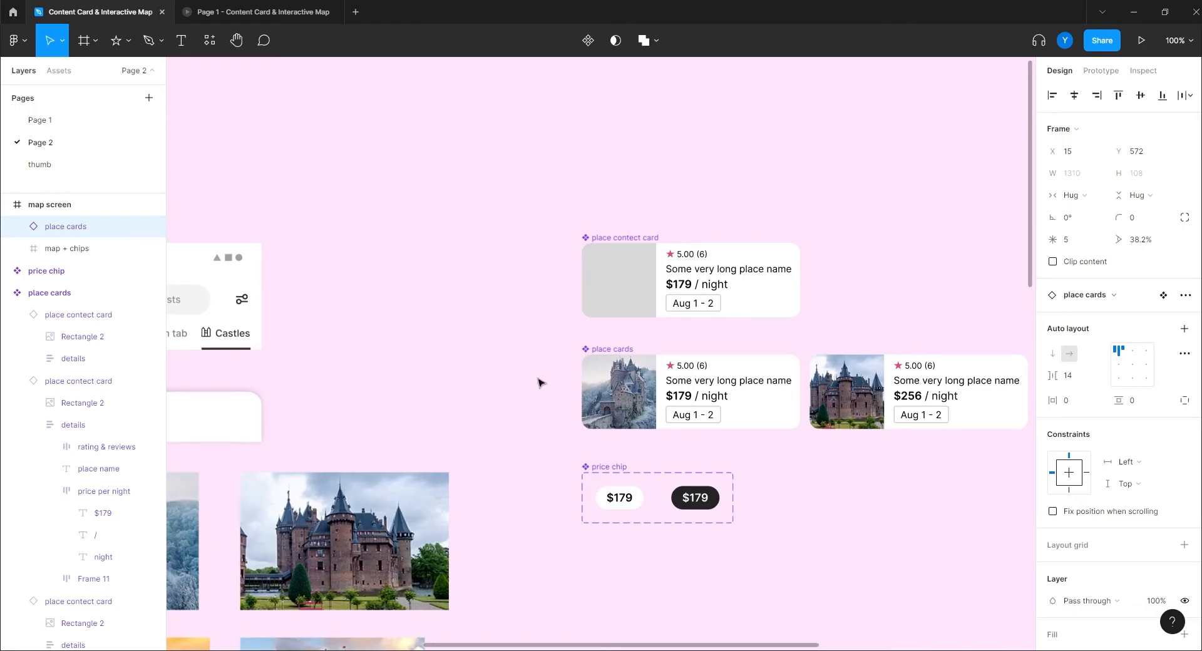
{"action": "left_click", "coordinate": [626, 248]}
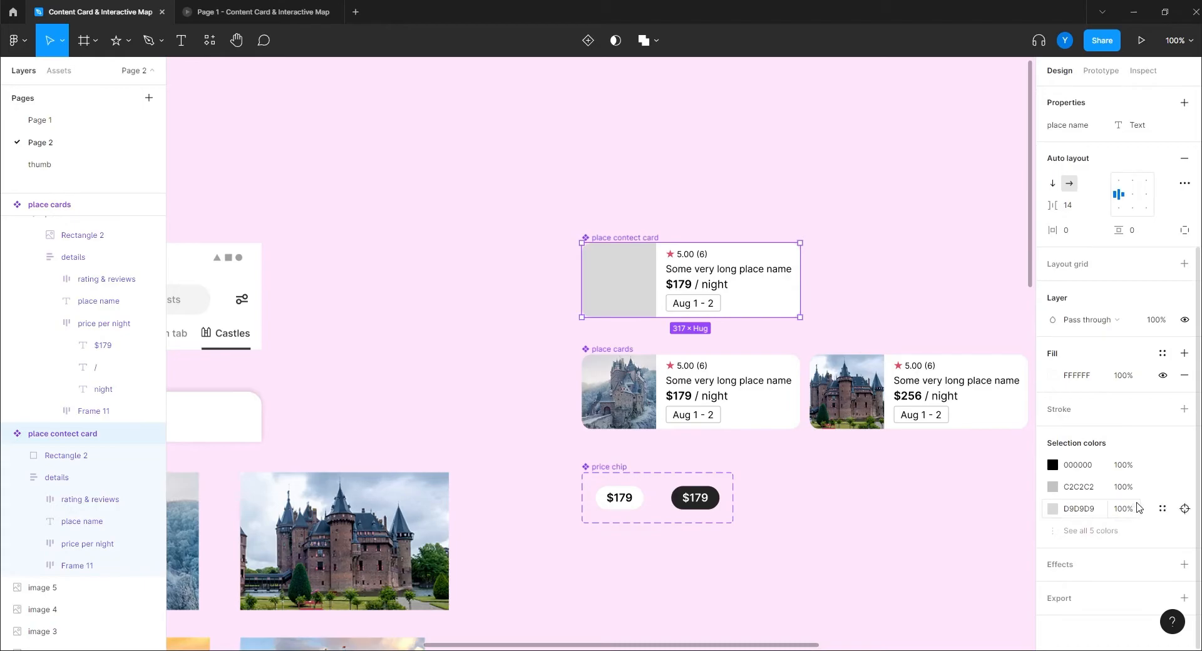
{"action": "left_click", "coordinate": [1184, 564]}
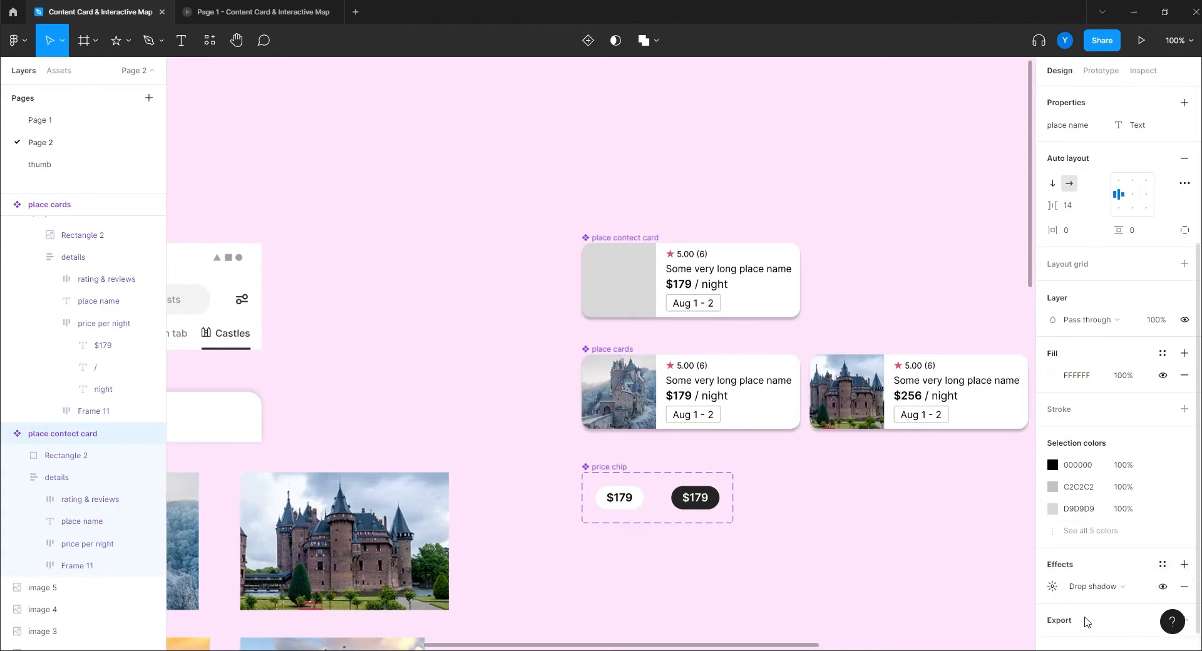
- Set the card's drop shadow to a Y offset of 3, a blur of 12 and 20% opacity
{"action": "left_click", "coordinate": [1053, 586]}
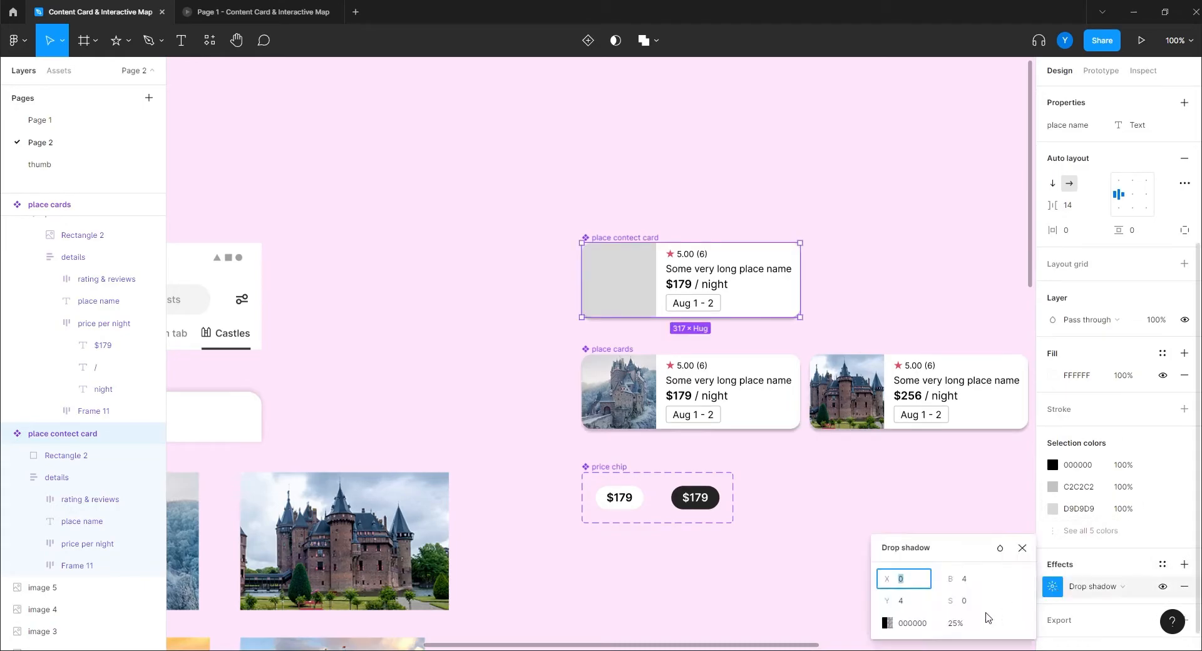
{"action": "left_click", "coordinate": [968, 588]}
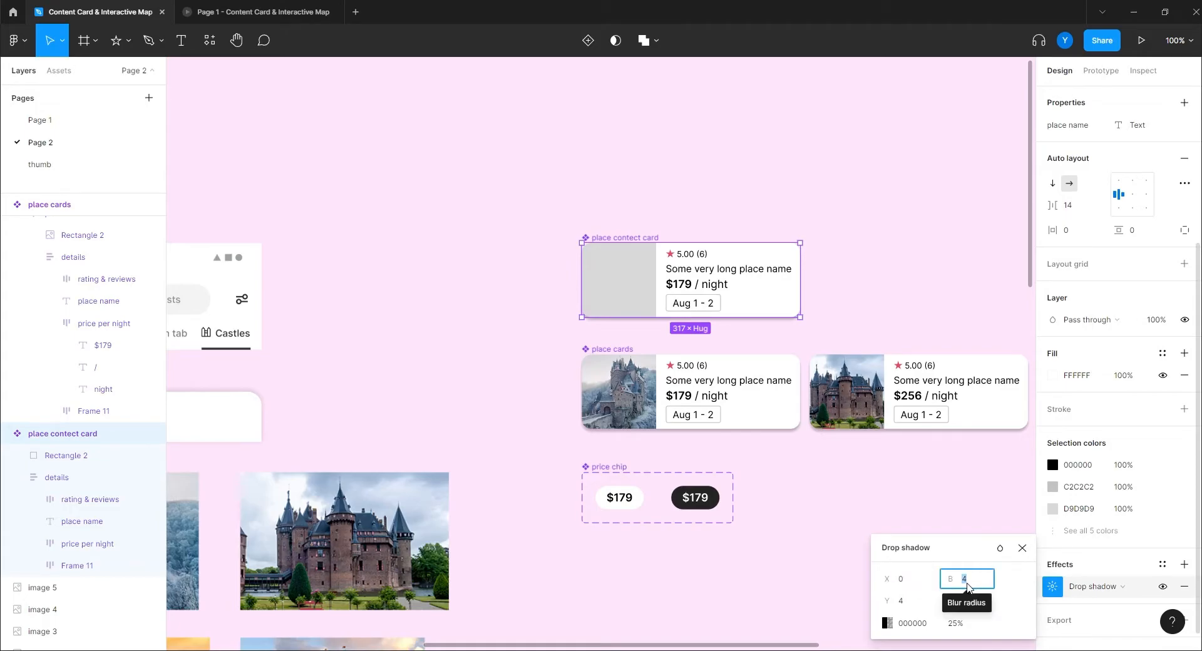
{"action": "type", "text": "10"}
{"action": "key", "text": "Return"}
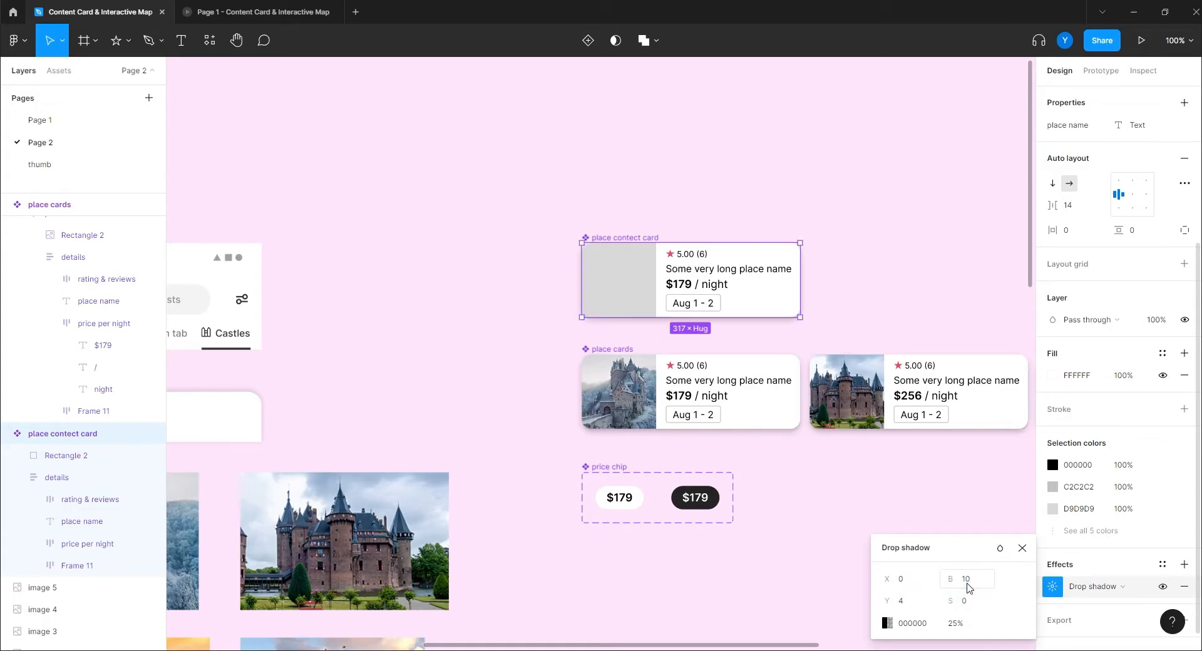
{"action": "left_click", "coordinate": [959, 624]}
{"action": "type", "text": "20"}
{"action": "key", "text": "Return"}
{"action": "left_click", "coordinate": [903, 602]}
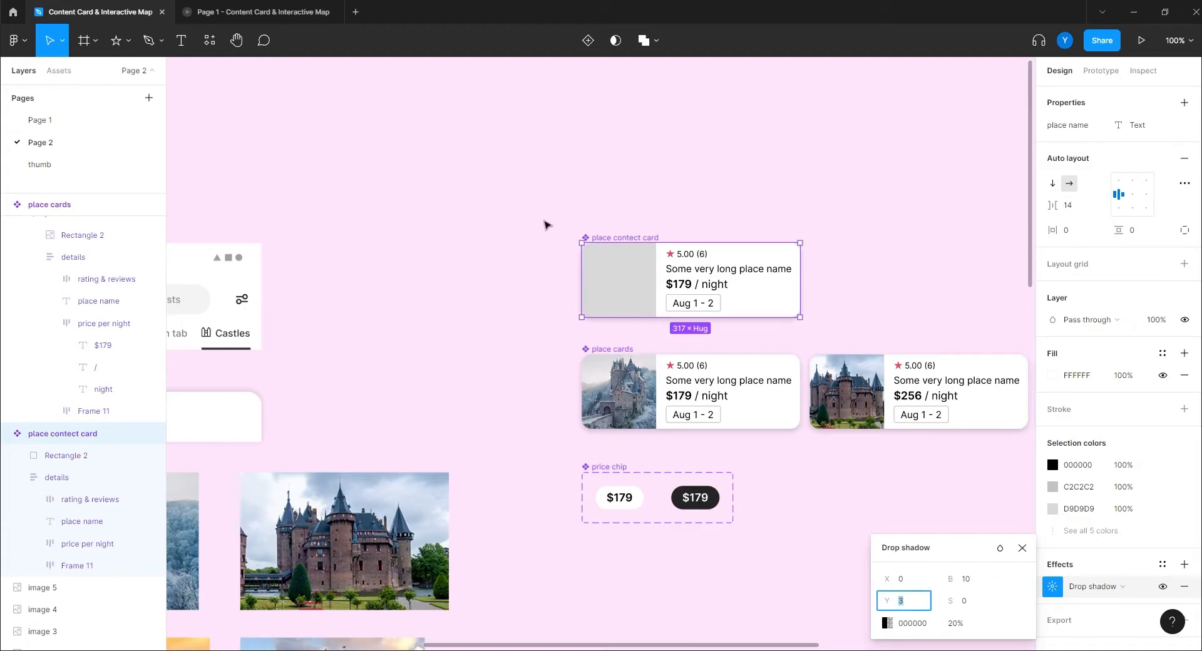
{"action": "left_click", "coordinate": [969, 584]}
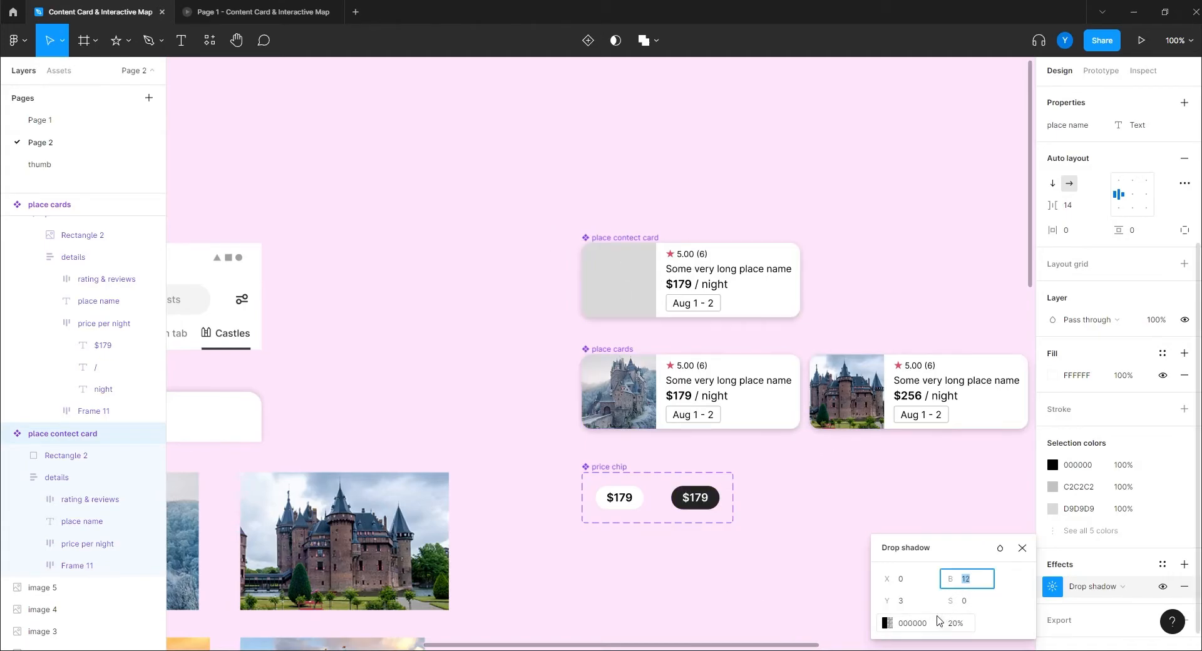
{"action": "left_click", "coordinate": [467, 323]}
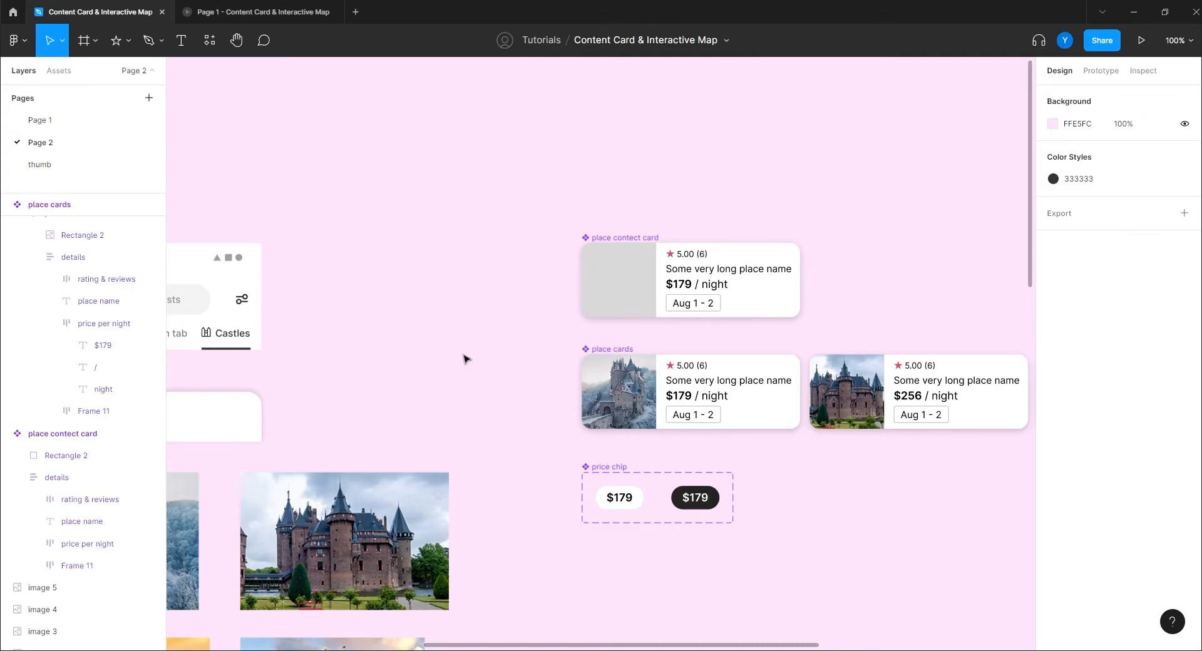
- Examine how the shadowed place cards look over the map screen
{"action": "key", "text": "ctrl+minus"}
{"action": "key", "text": "ctrl+minus"}
{"action": "left_click_drag", "start_coordinate": [694, 530], "coordinate": [651, 326]}
{"action": "key", "text": "ctrl+plus"}
{"action": "key", "text": "ctrl+plus"}
{"action": "left_click_drag", "start_coordinate": [687, 387], "coordinate": [492, 364]}
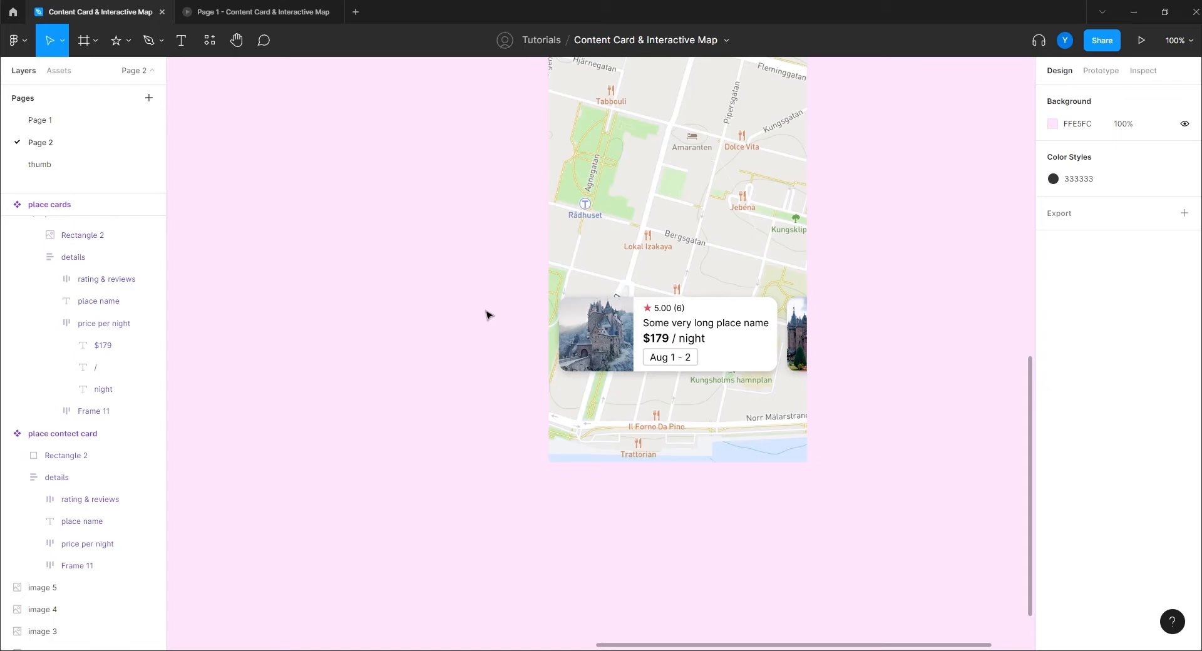
{"action": "left_click_drag", "start_coordinate": [491, 231], "coordinate": [572, 421]}
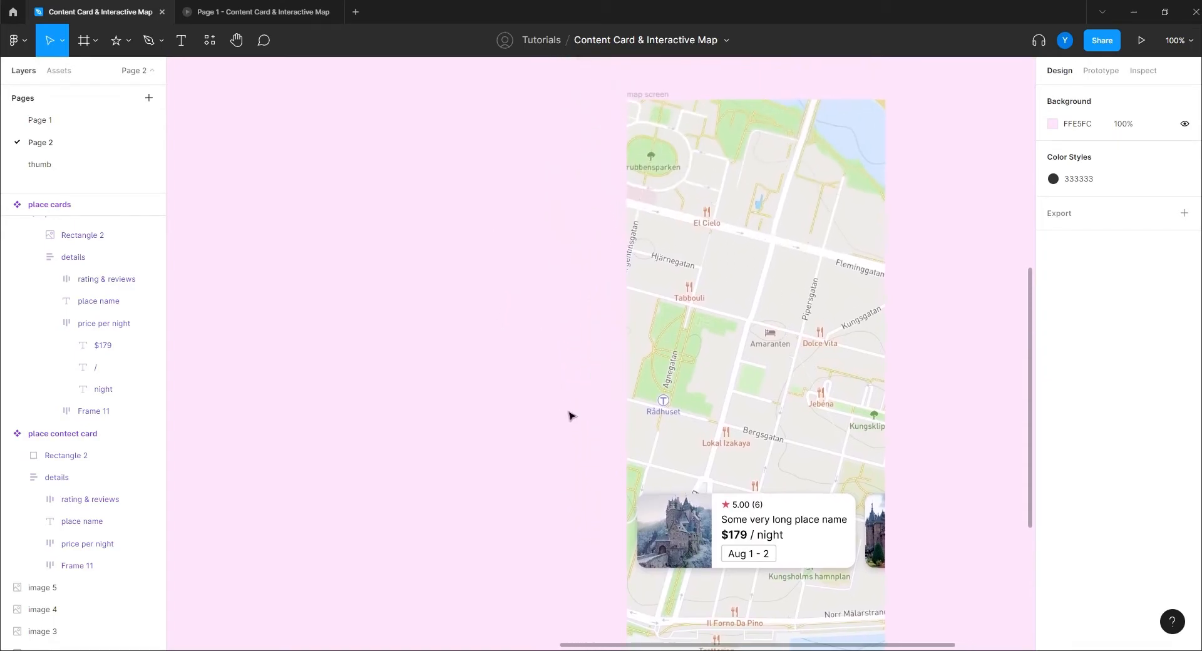
{"action": "left_click_drag", "start_coordinate": [544, 255], "coordinate": [489, 305]}
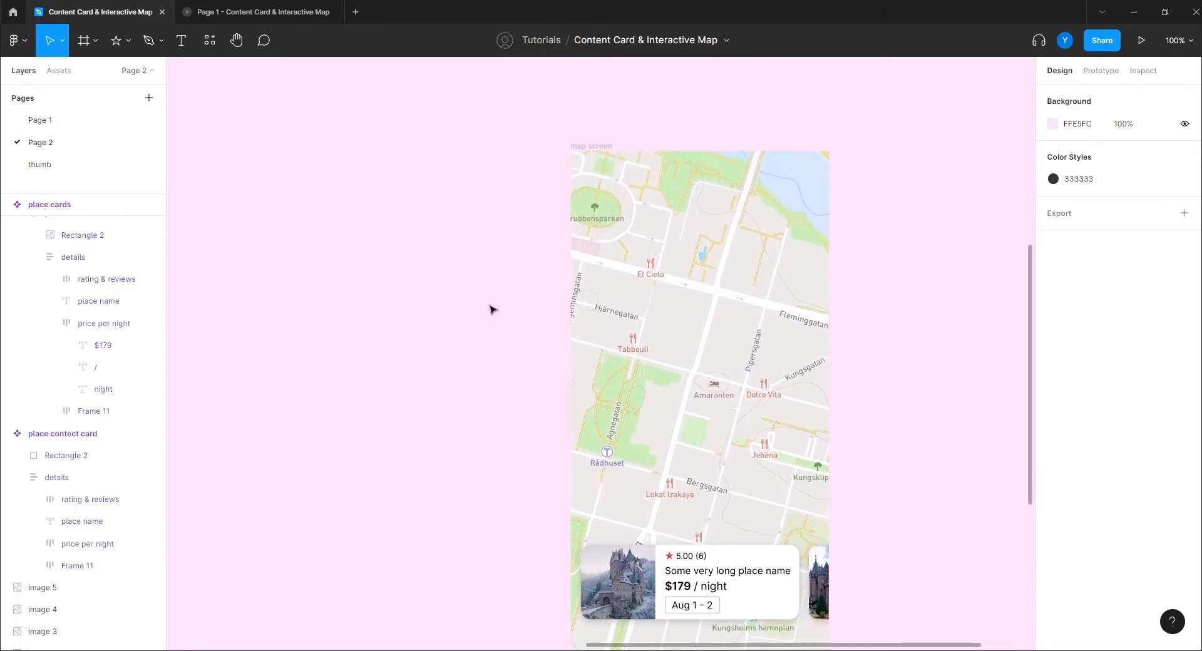
- Turn off content clipping for the map screen frame
{"action": "key", "text": "ctrl+minus"}
{"action": "left_click", "coordinate": [597, 251]}
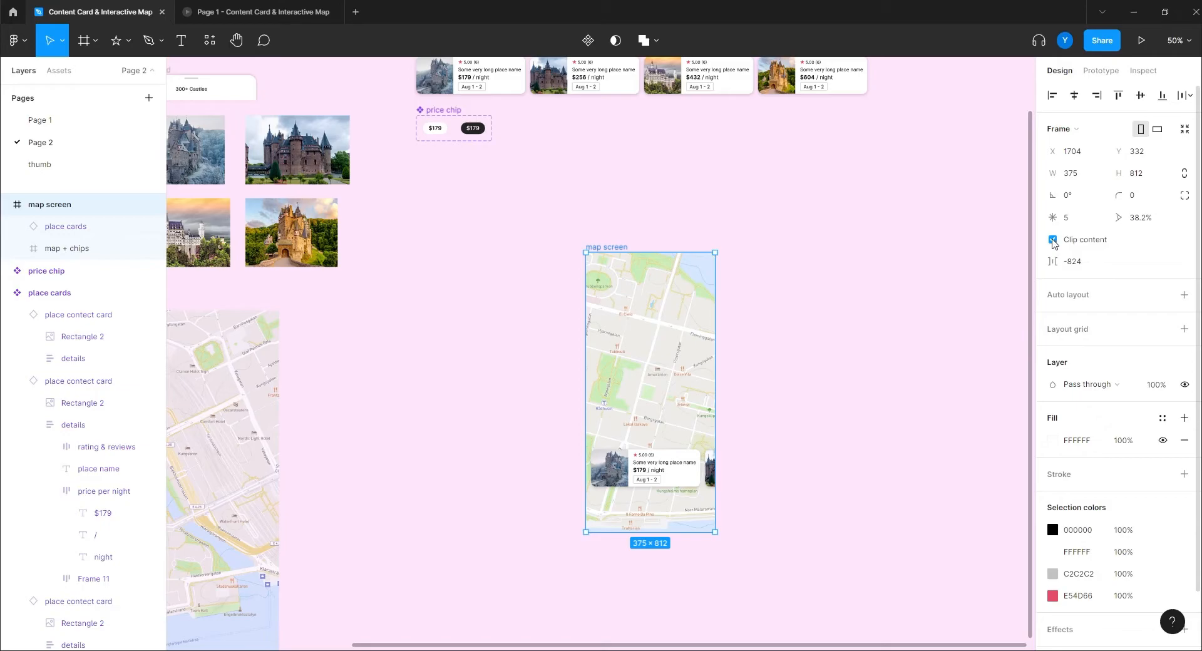
{"action": "left_click", "coordinate": [1052, 240]}
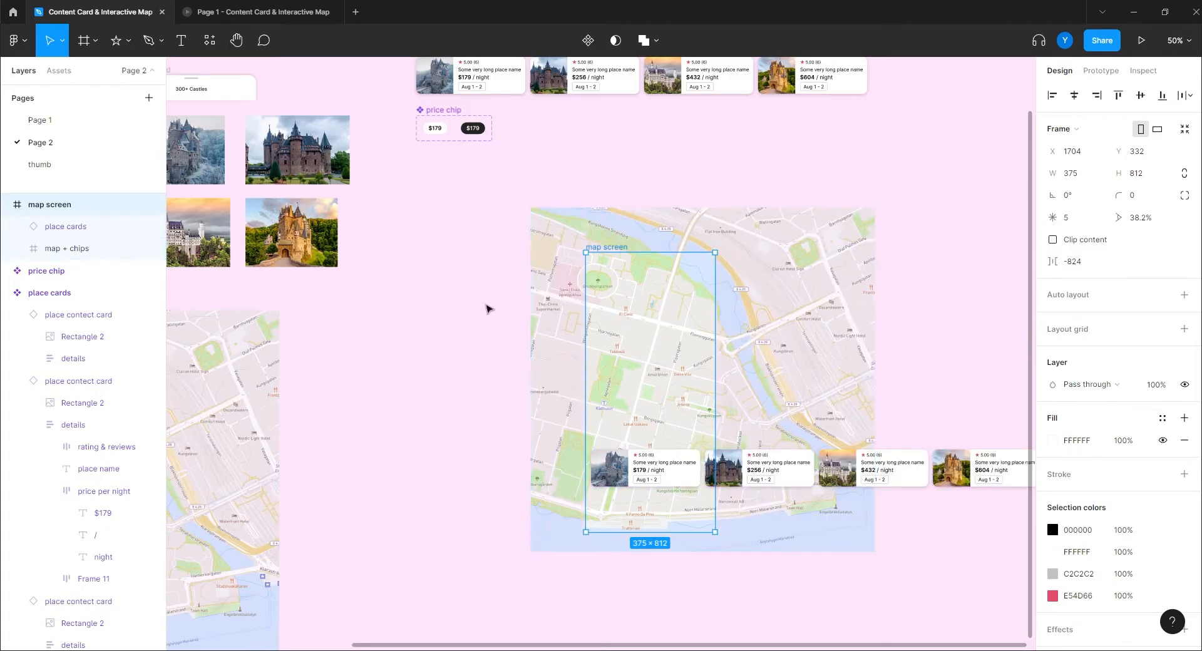
- Place an instance of the white default price chip in the map + chips frame at X 248, Y 587
{"action": "scroll", "coordinate": [483, 317], "scroll_direction": "up", "scroll_amount": 2}
{"action": "scroll", "coordinate": [483, 317], "scroll_direction": "left", "scroll_amount": 1}
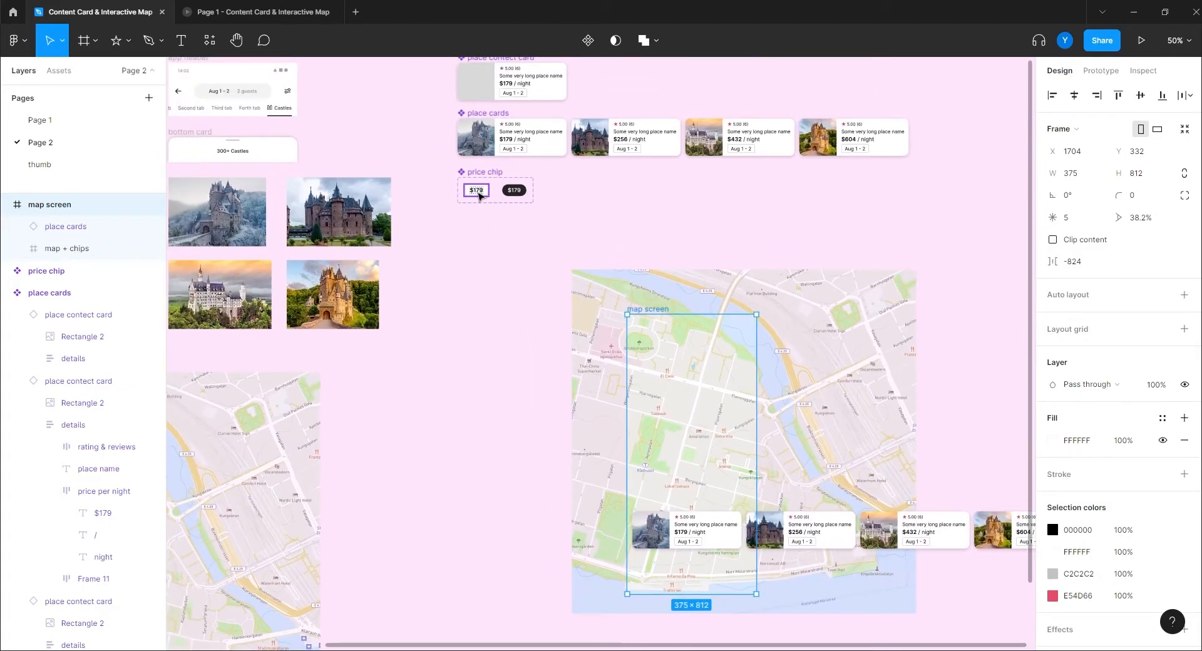
{"action": "left_click_drag", "start_coordinate": [479, 196], "coordinate": [672, 482]}
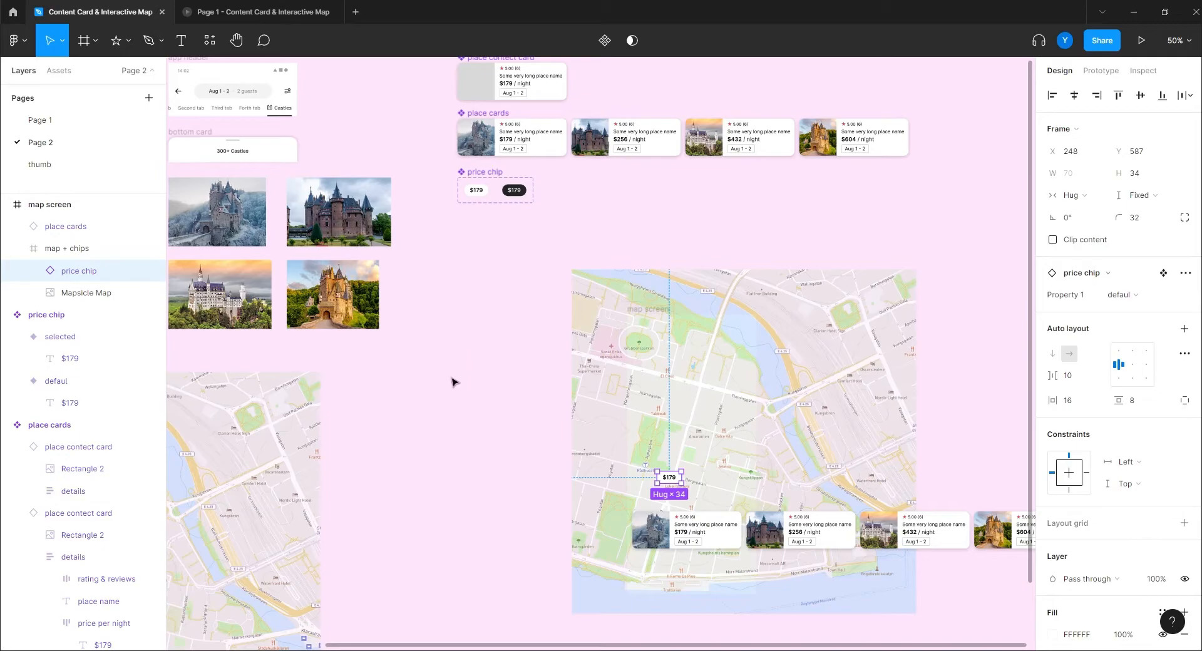
- Try duplicating the default variant within the price chip component set, and undo the duplication
{"action": "left_click_drag", "start_coordinate": [451, 386], "coordinate": [452, 236]}
{"action": "key", "text": "shift+0"}
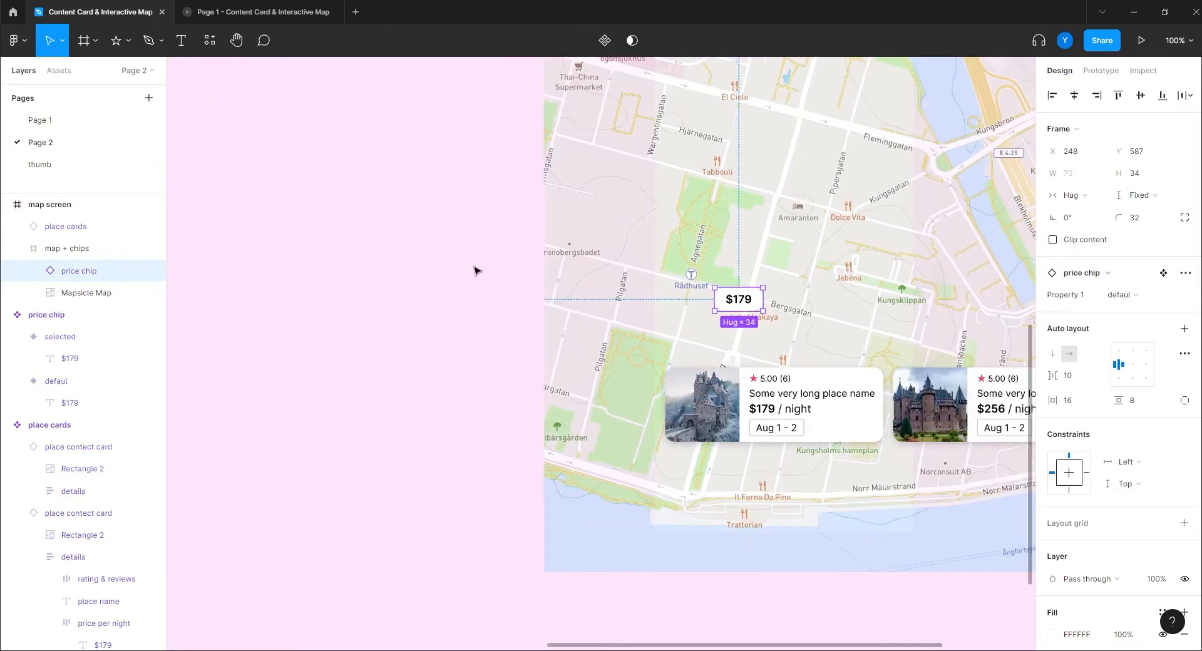
{"action": "scroll", "coordinate": [483, 281], "scroll_direction": "up", "scroll_amount": 7}
{"action": "scroll", "coordinate": [482, 282], "scroll_direction": "left", "scroll_amount": 2}
{"action": "left_click", "coordinate": [466, 195]}
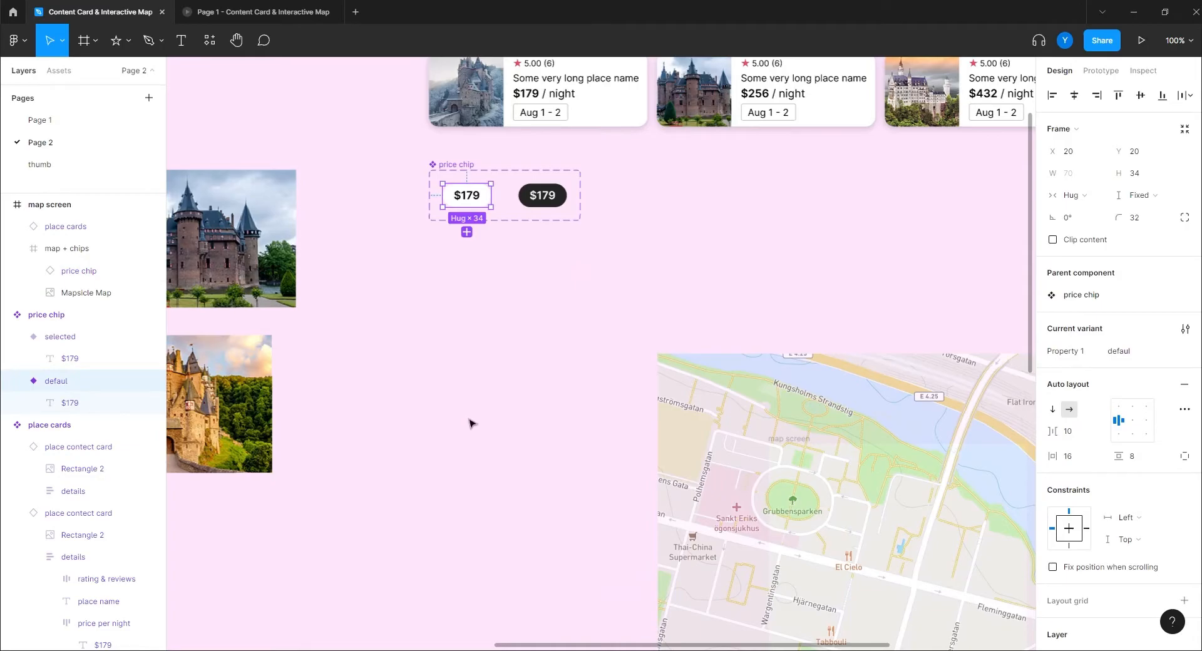
{"action": "key", "text": "ctrl+d"}
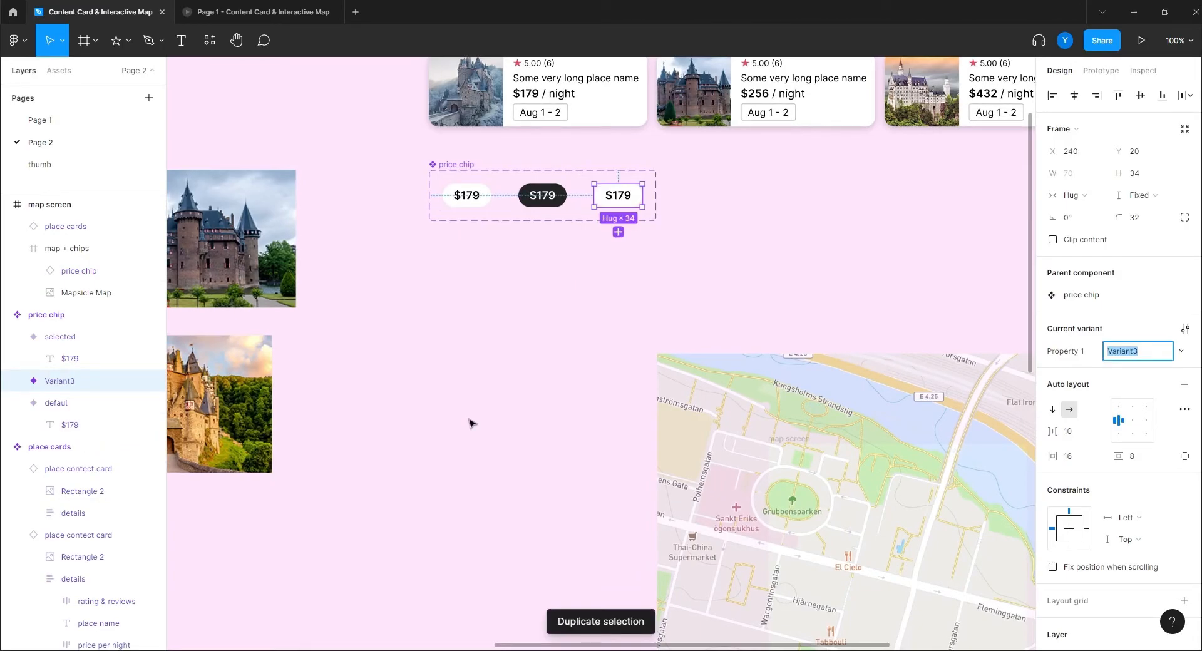
{"action": "key", "text": "ctrl+z"}
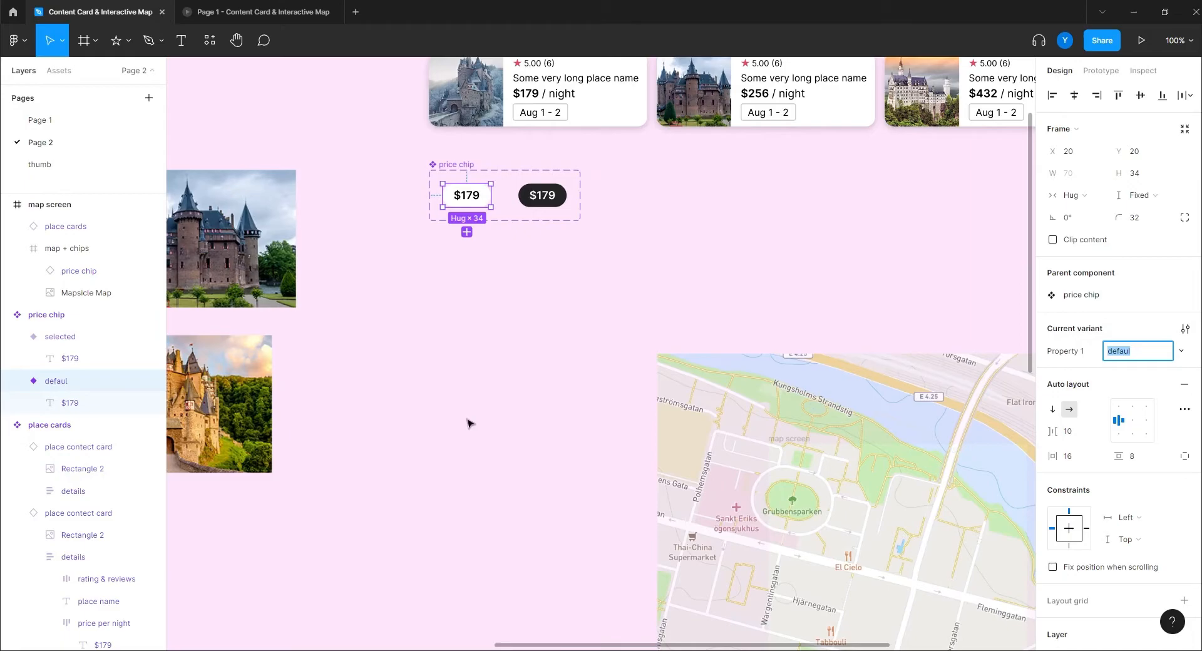
- Try pasting the clipboard contents into the map screen frame, and delete the pasted text
{"action": "left_click_drag", "start_coordinate": [566, 515], "coordinate": [333, 261]}
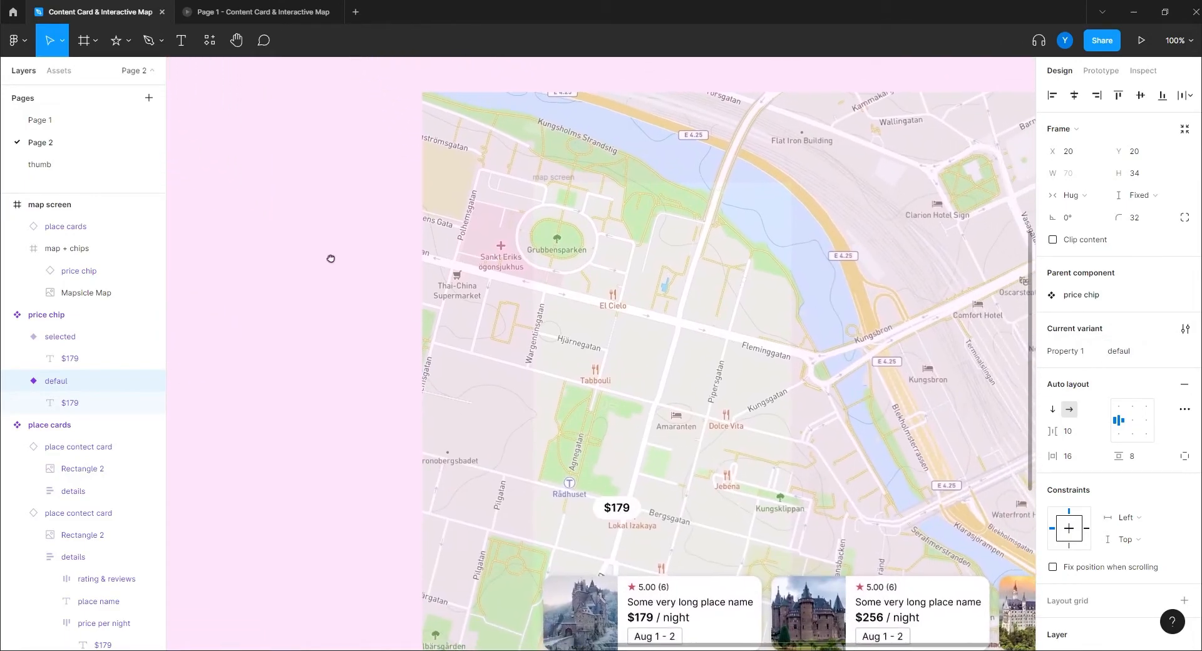
{"action": "left_click", "coordinate": [623, 315]}
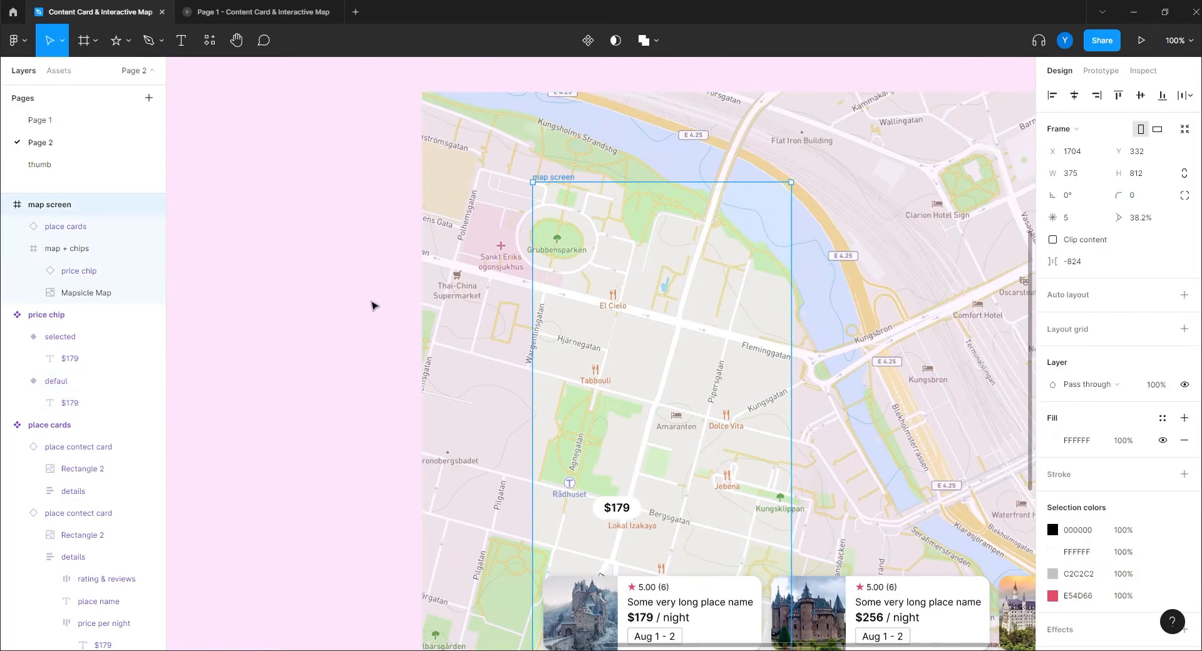
{"action": "key", "text": "ctrl+v"}
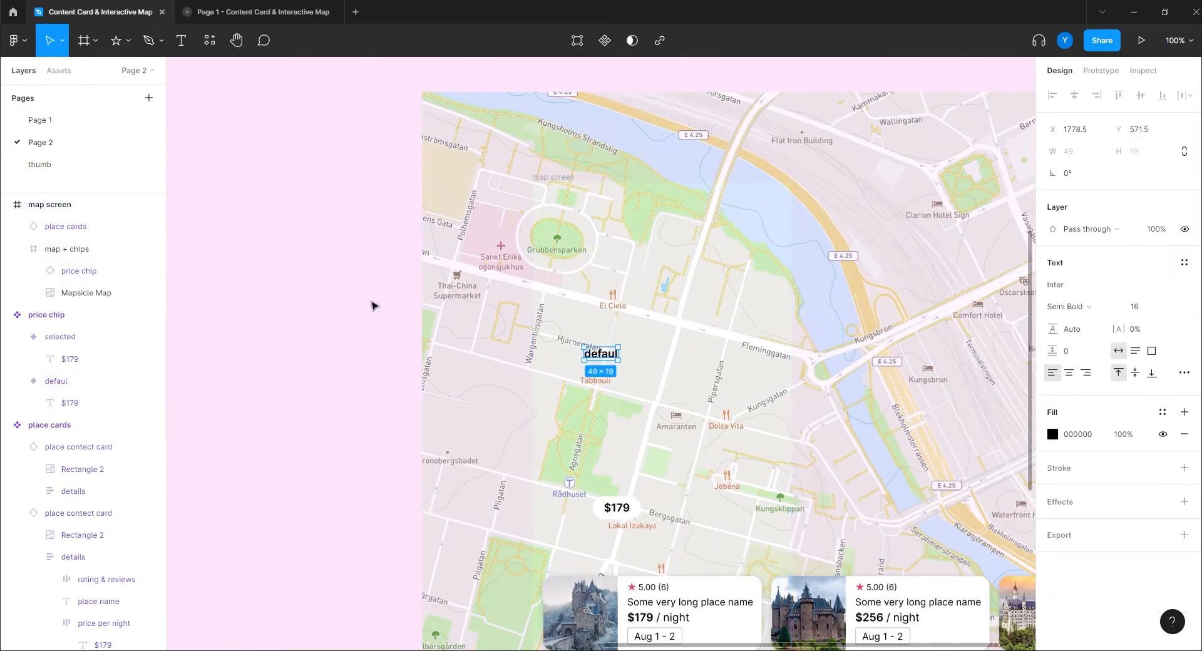
{"action": "key", "text": "Delete"}
- Paste a copy of the default price chip into the map screen, move it down onto the map, and delete it
{"action": "scroll", "coordinate": [504, 445], "scroll_direction": "up", "scroll_amount": 5}
{"action": "scroll", "coordinate": [505, 445], "scroll_direction": "left", "scroll_amount": 4}
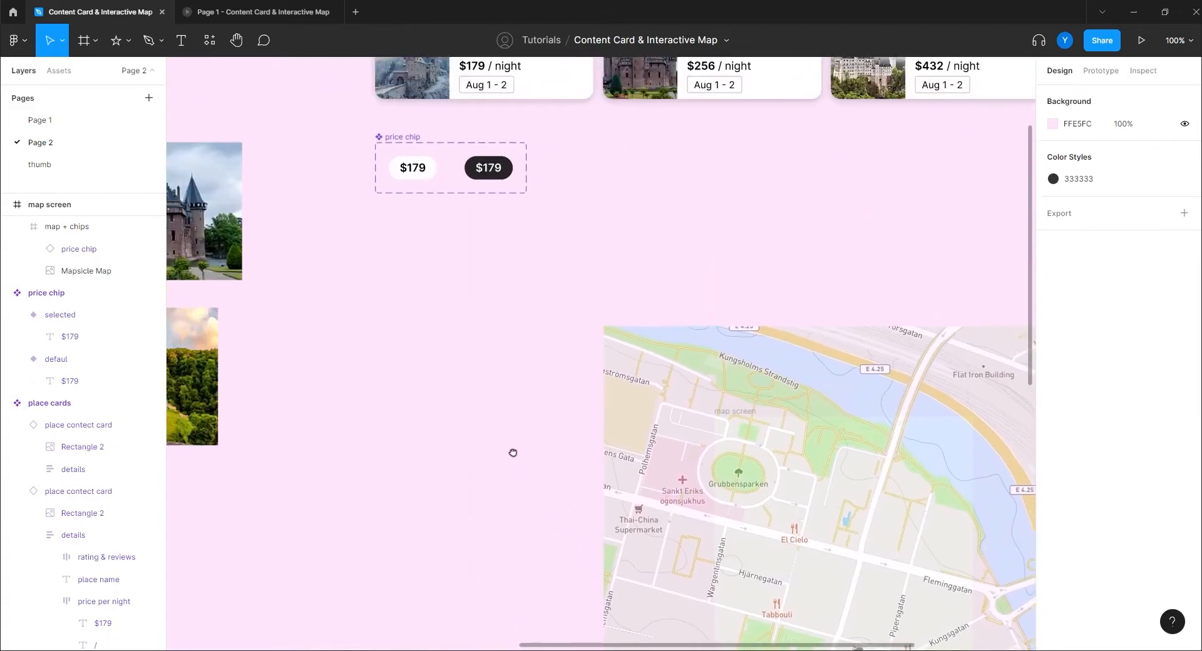
{"action": "left_click", "coordinate": [474, 259]}
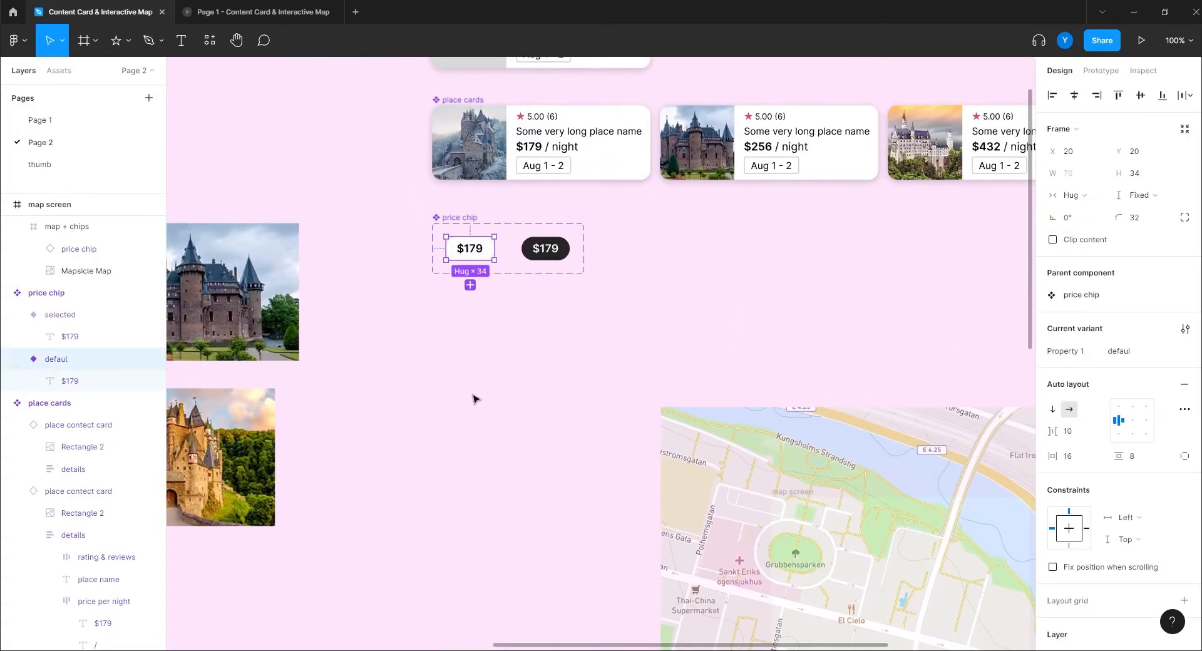
{"action": "scroll", "coordinate": [474, 399], "scroll_direction": "down", "scroll_amount": 5}
{"action": "scroll", "coordinate": [475, 399], "scroll_direction": "right", "scroll_amount": 3}
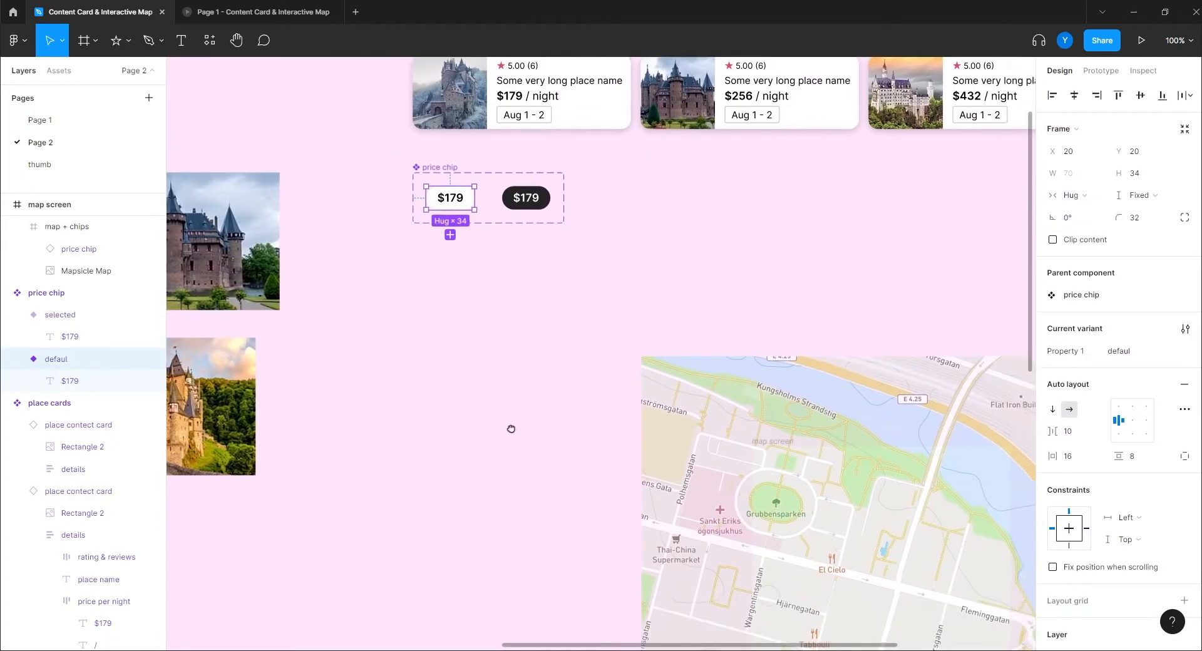
{"action": "left_click", "coordinate": [709, 327]}
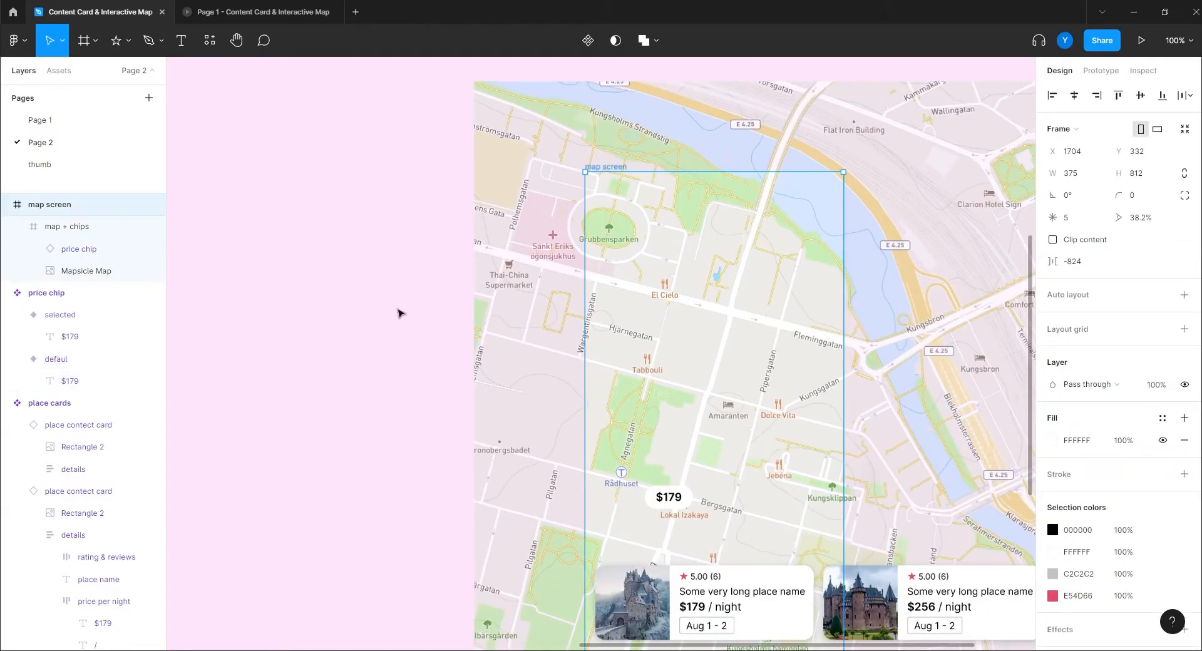
{"action": "key", "text": "ctrl+v"}
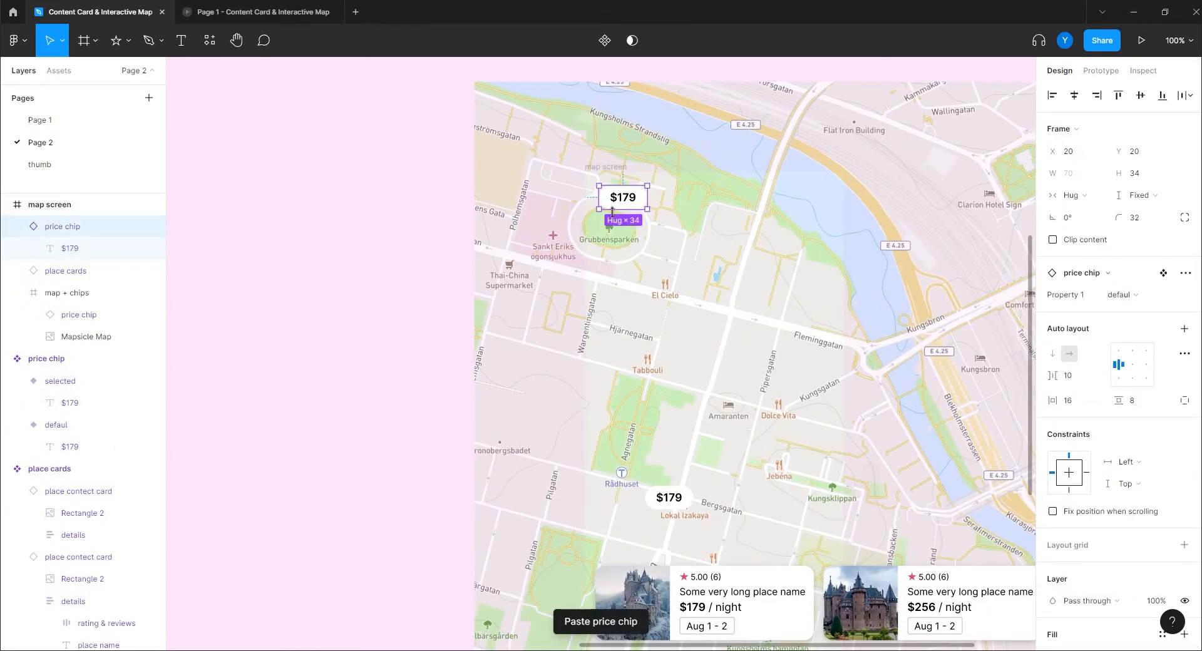
{"action": "left_click_drag", "start_coordinate": [616, 201], "coordinate": [730, 431]}
{"action": "key", "text": "Delete"}
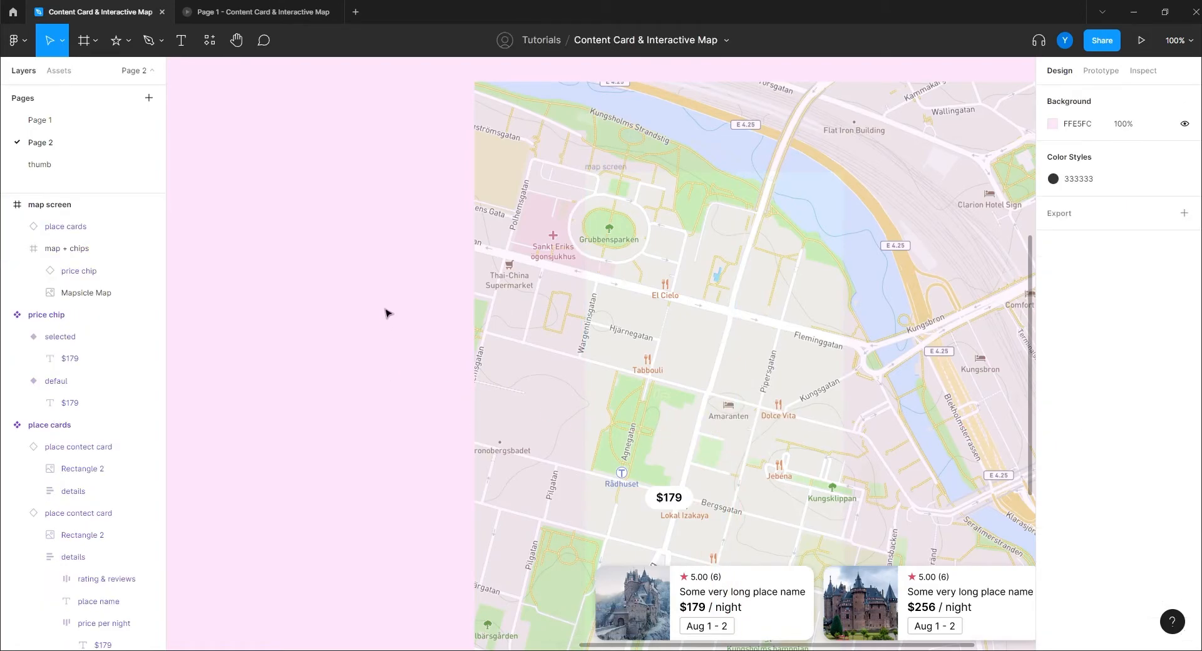
- Add a drop shadow effect to the white default variant of the price chip component
{"action": "left_click_drag", "start_coordinate": [386, 315], "coordinate": [477, 398]}
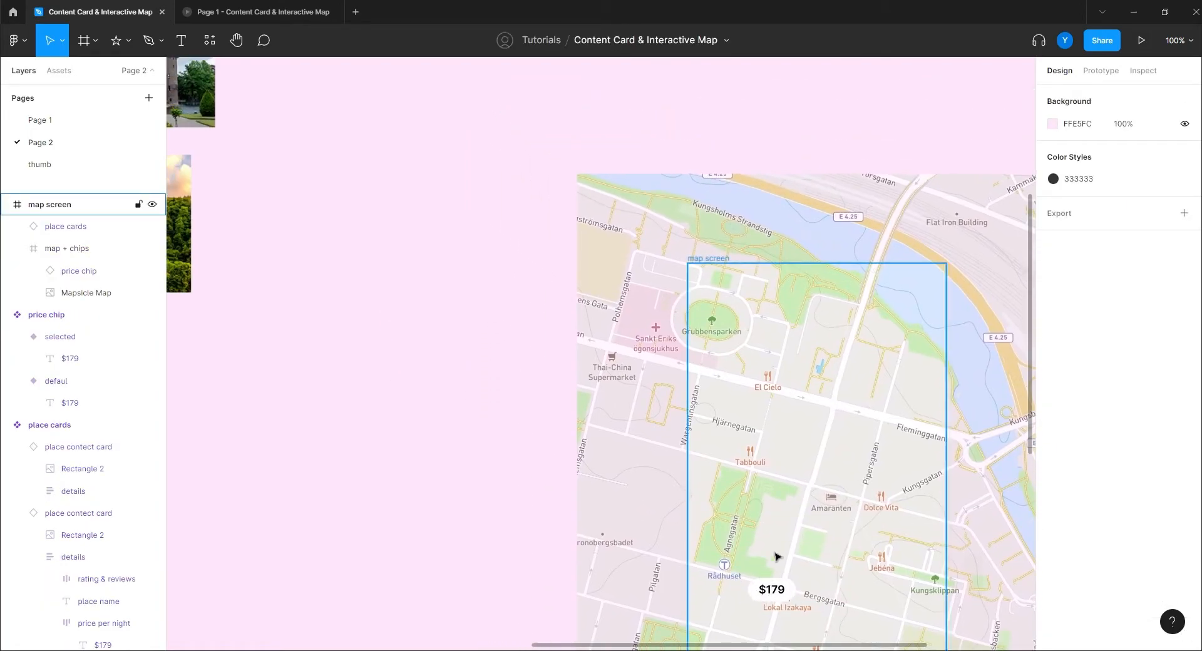
{"action": "scroll", "coordinate": [776, 568], "scroll_direction": "up", "scroll_amount": 10}
{"action": "scroll", "coordinate": [776, 567], "scroll_direction": "left", "scroll_amount": 6}
{"action": "left_click", "coordinate": [586, 322]}
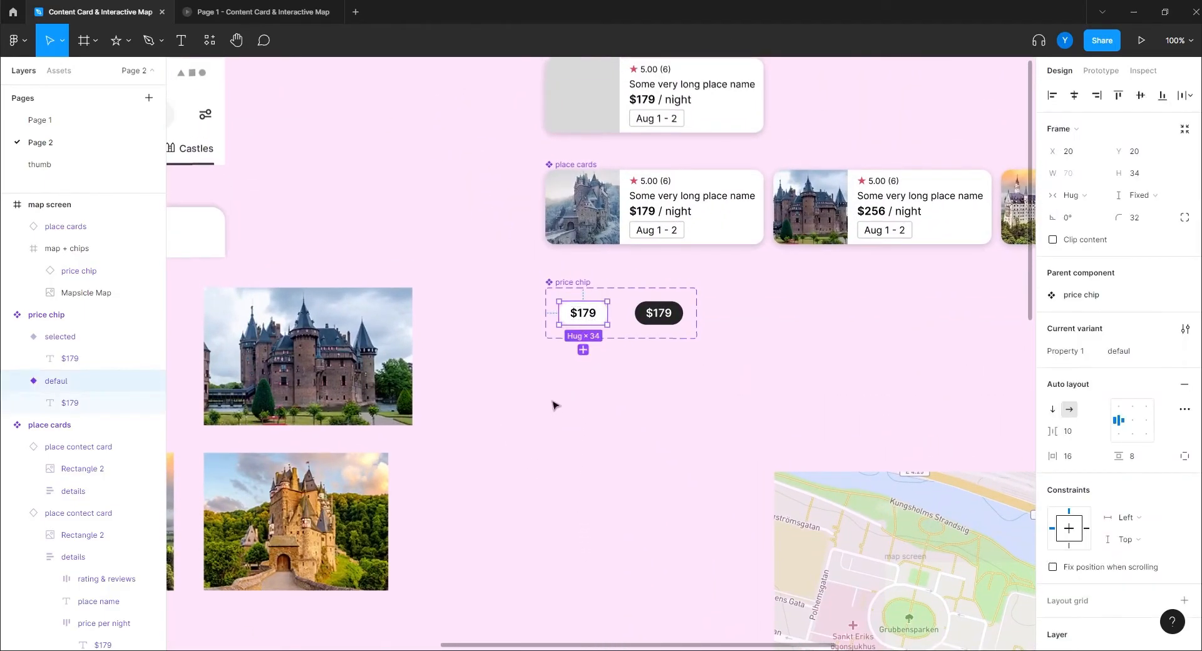
{"action": "left_click_drag", "start_coordinate": [526, 427], "coordinate": [593, 464]}
{"action": "key", "text": "plus"}
{"action": "left_click_drag", "start_coordinate": [694, 480], "coordinate": [528, 467]}
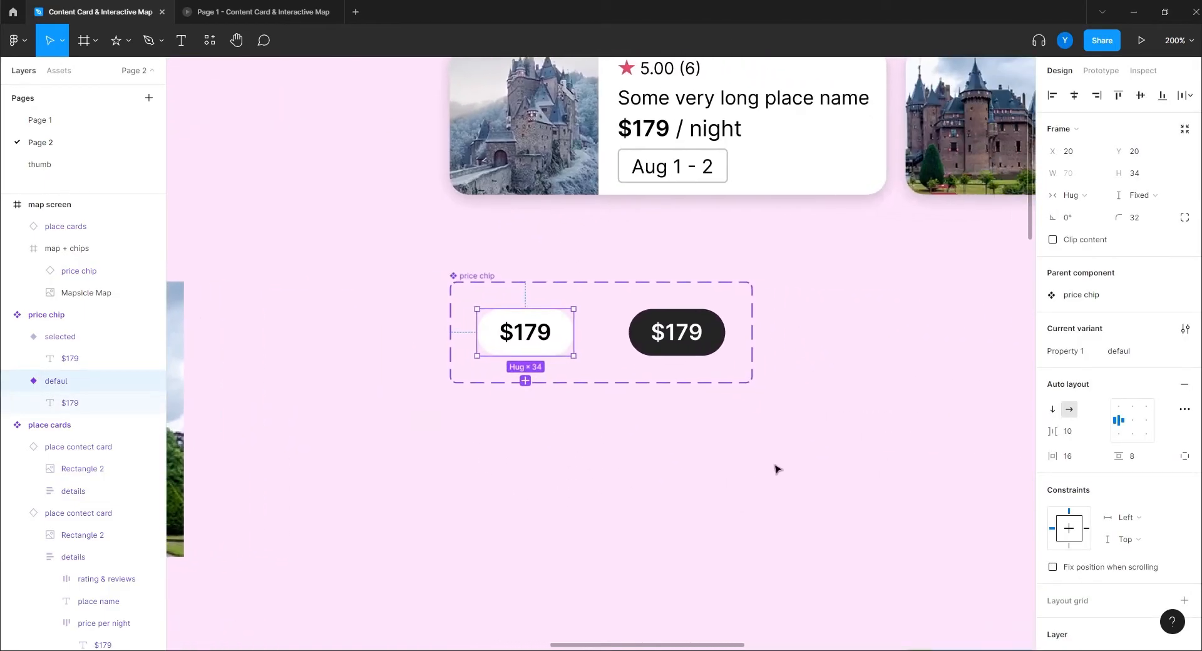
{"action": "scroll", "coordinate": [1133, 448], "scroll_direction": "down", "scroll_amount": 5}
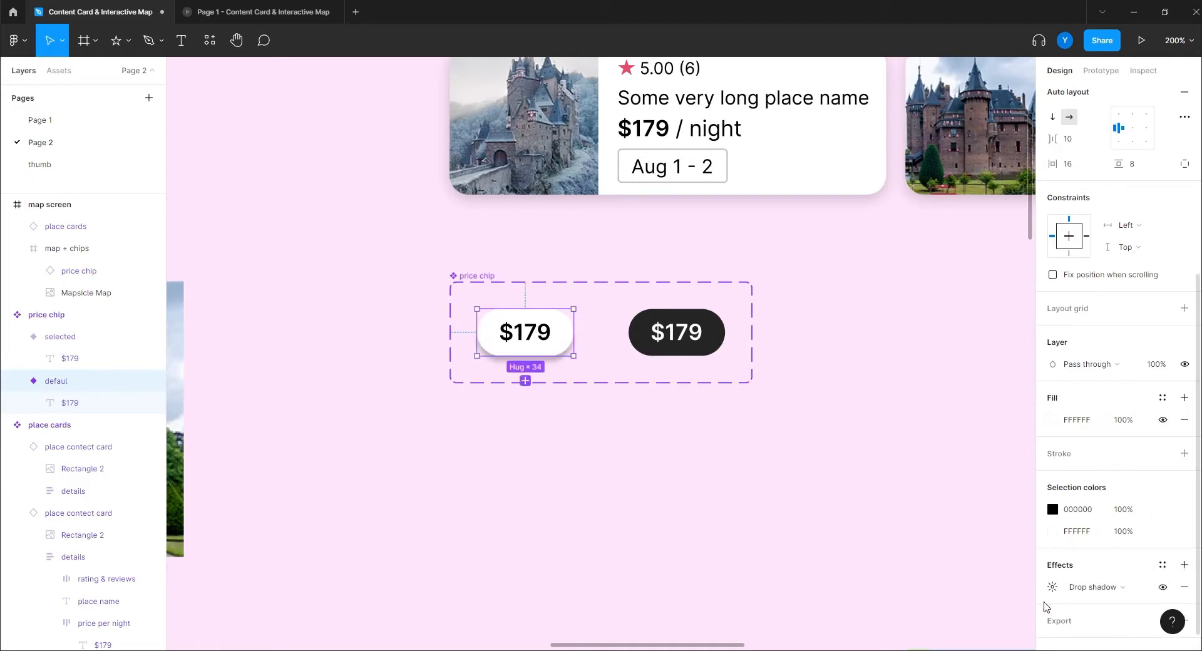
- Set the default price chip's drop shadow to a Y offset of 2 and a blur of 6
{"action": "left_click", "coordinate": [1052, 588]}
{"action": "left_click", "coordinate": [968, 550]}
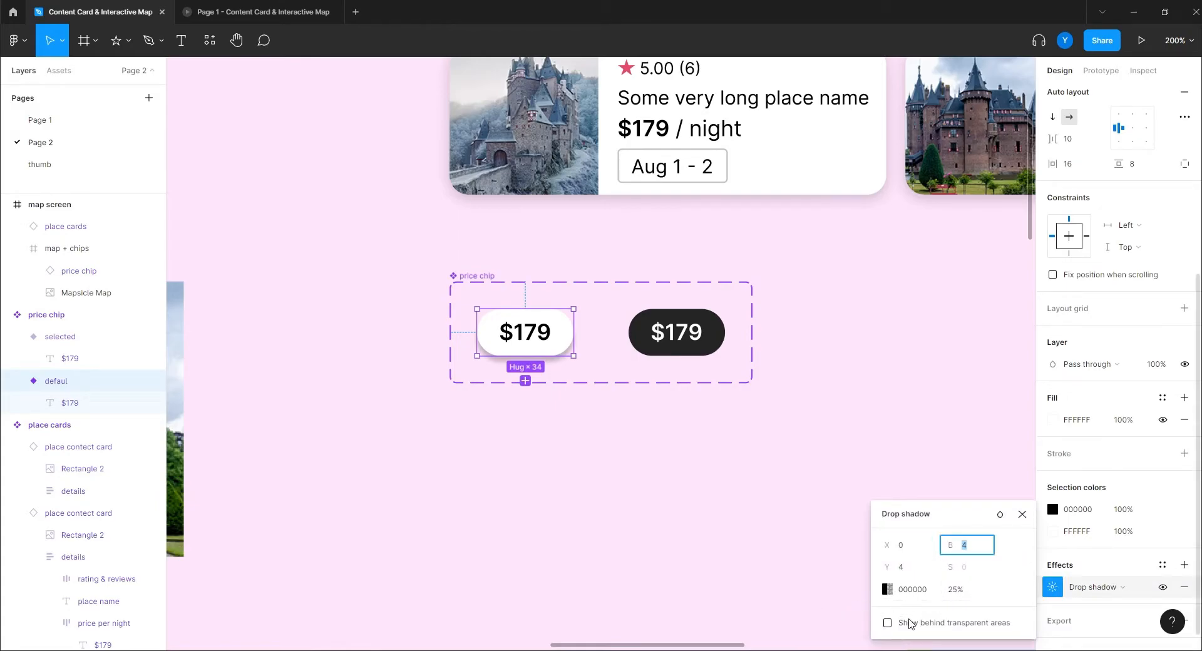
{"action": "key", "text": "shift+Tab"}
{"action": "type", "text": "2"}
{"action": "key", "text": "Return"}
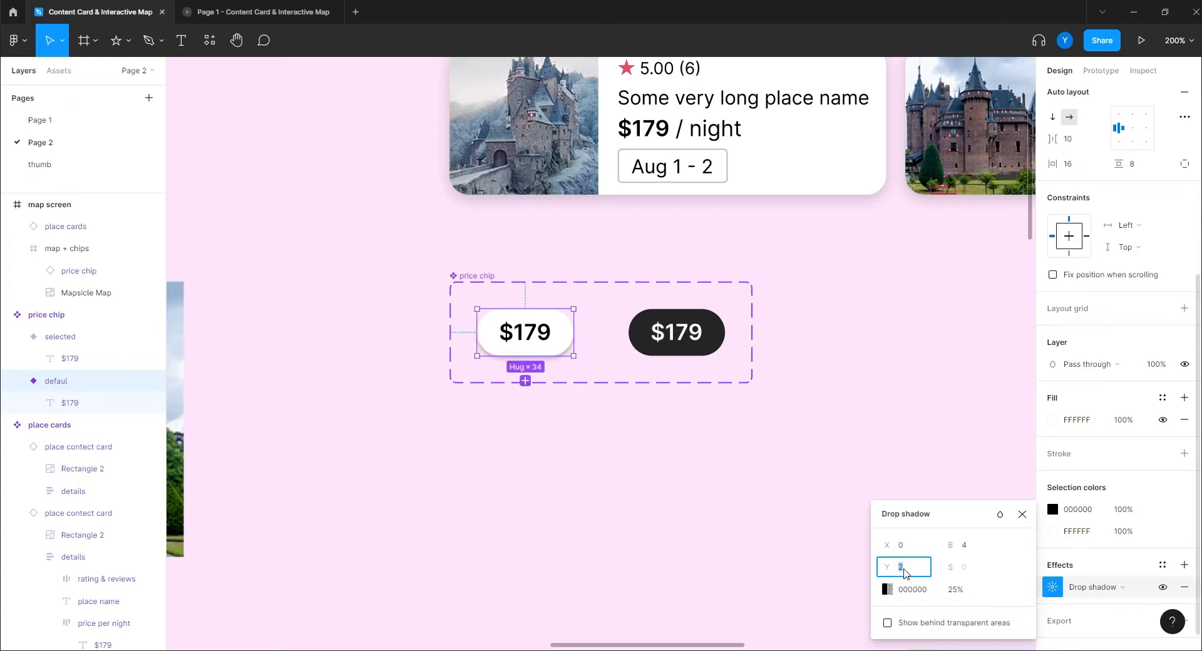
{"action": "left_click", "coordinate": [970, 545]}
{"action": "type", "text": "6"}
{"action": "key", "text": "Return"}
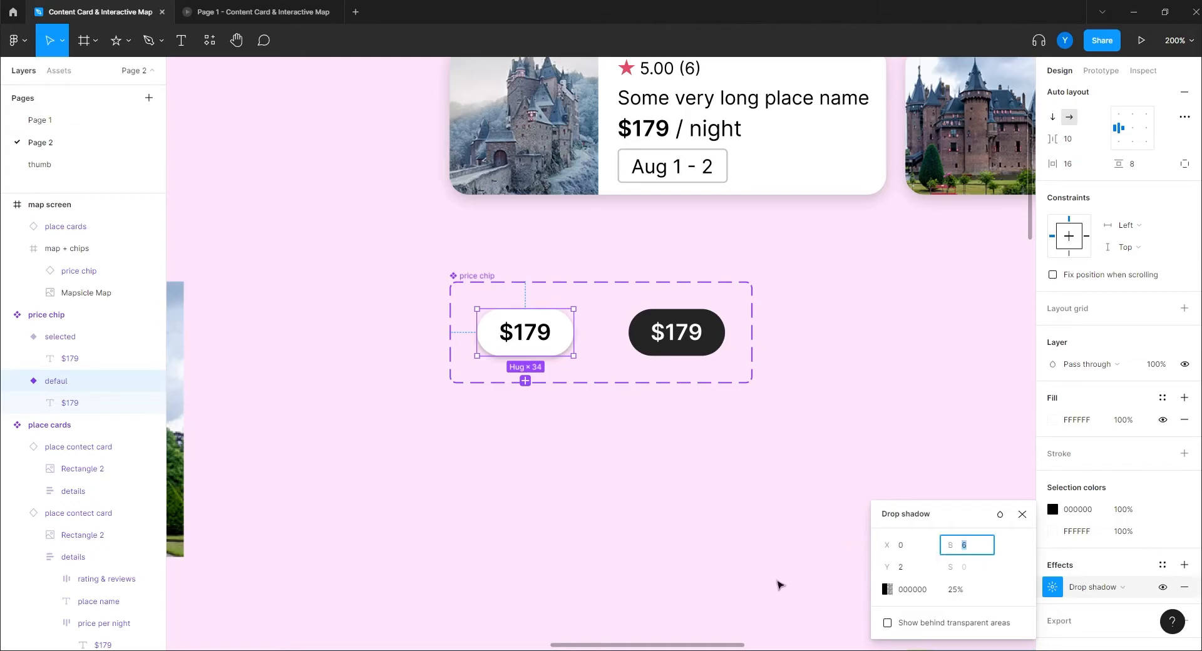
{"action": "left_click", "coordinate": [660, 594]}
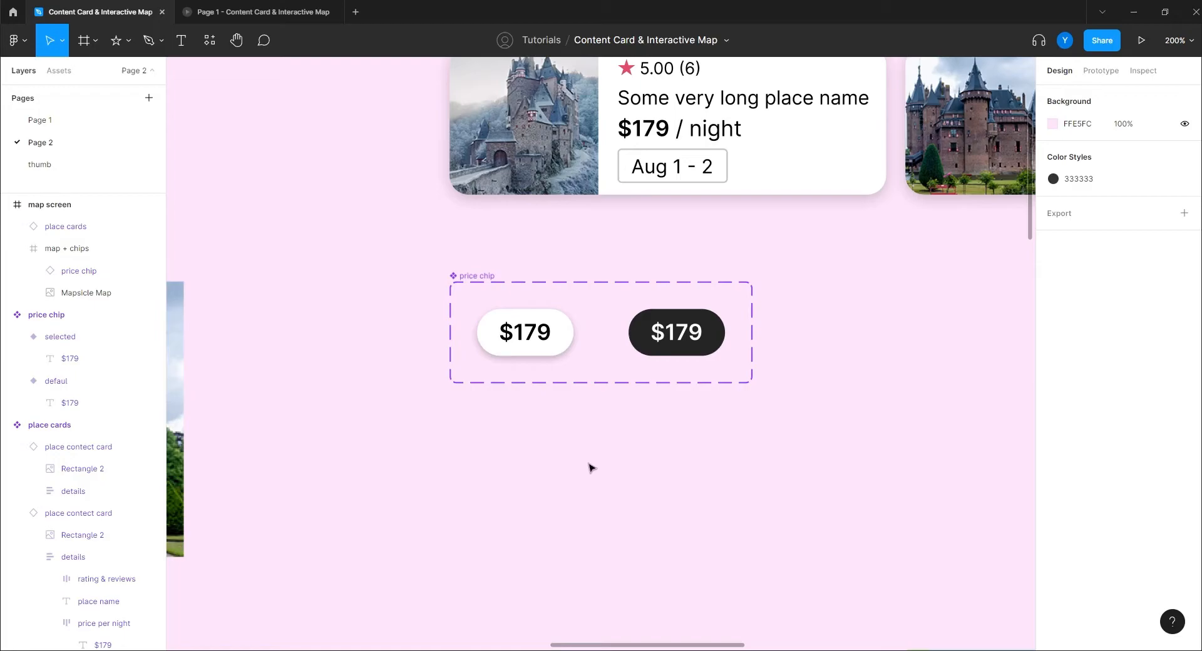
- Copy the default price chip's drop shadow onto the dark selected variant
{"action": "left_click", "coordinate": [562, 349]}
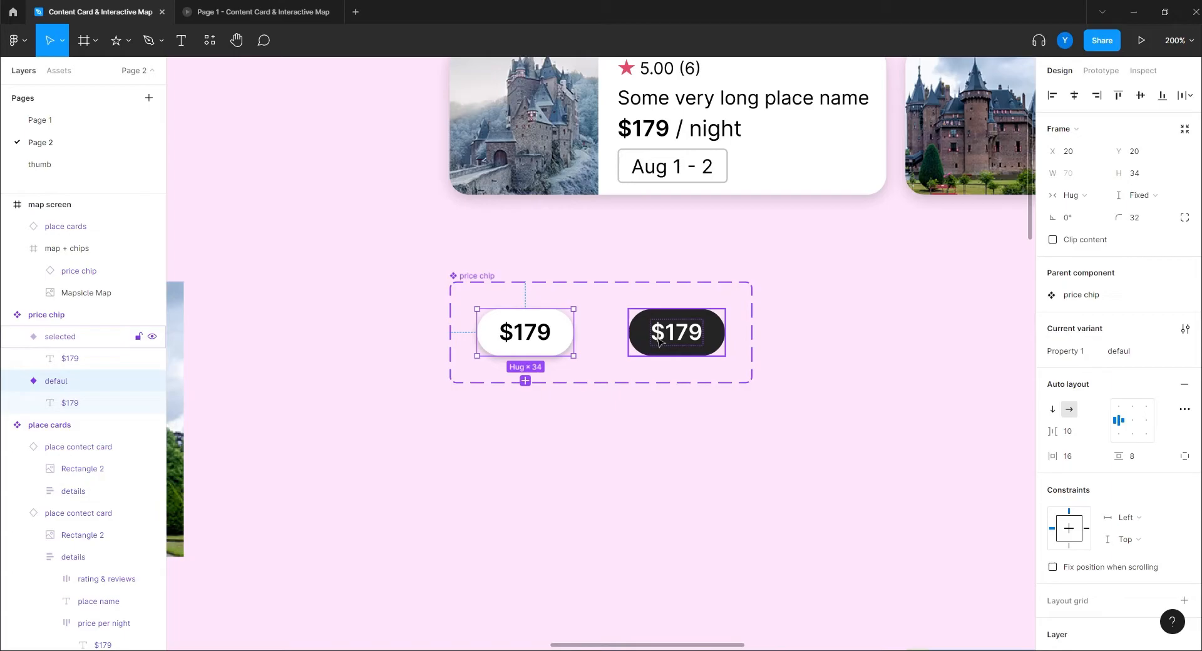
{"action": "scroll", "coordinate": [1122, 399], "scroll_direction": "down", "scroll_amount": 5}
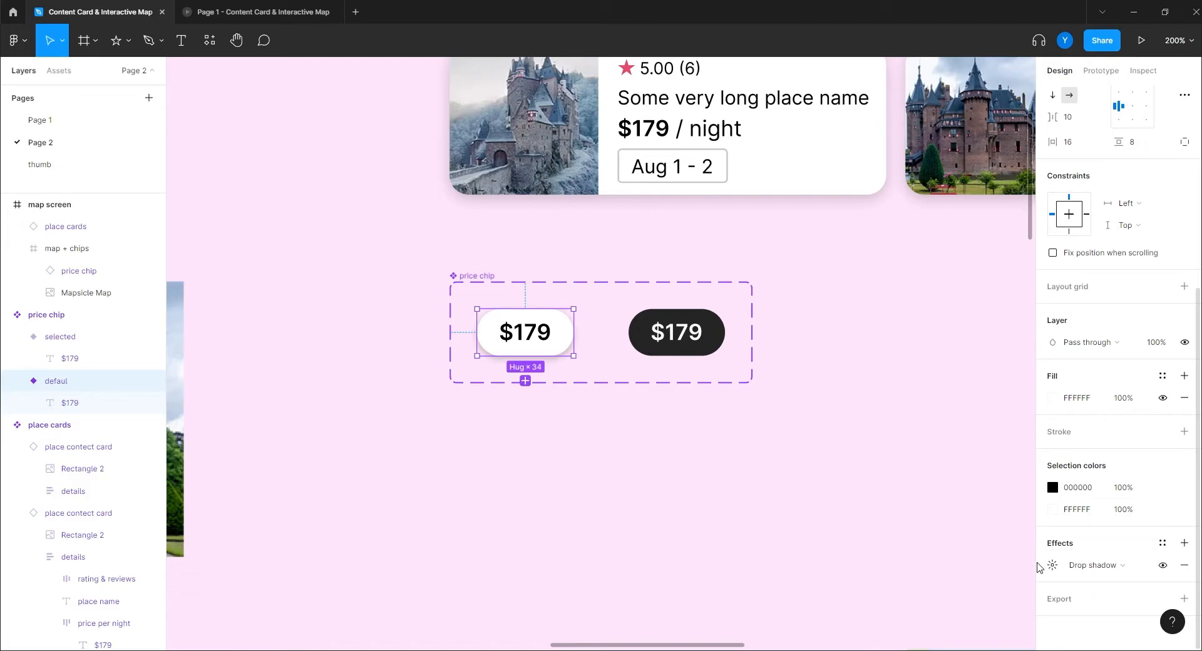
{"action": "left_click", "coordinate": [1040, 566]}
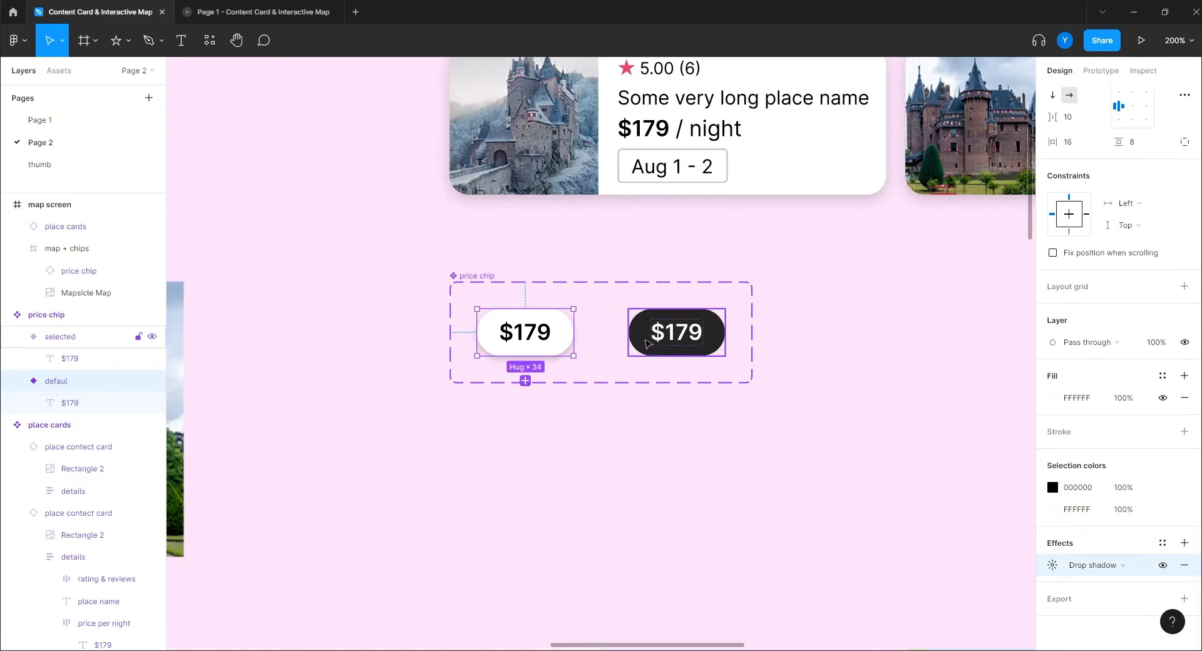
{"action": "left_click", "coordinate": [652, 351]}
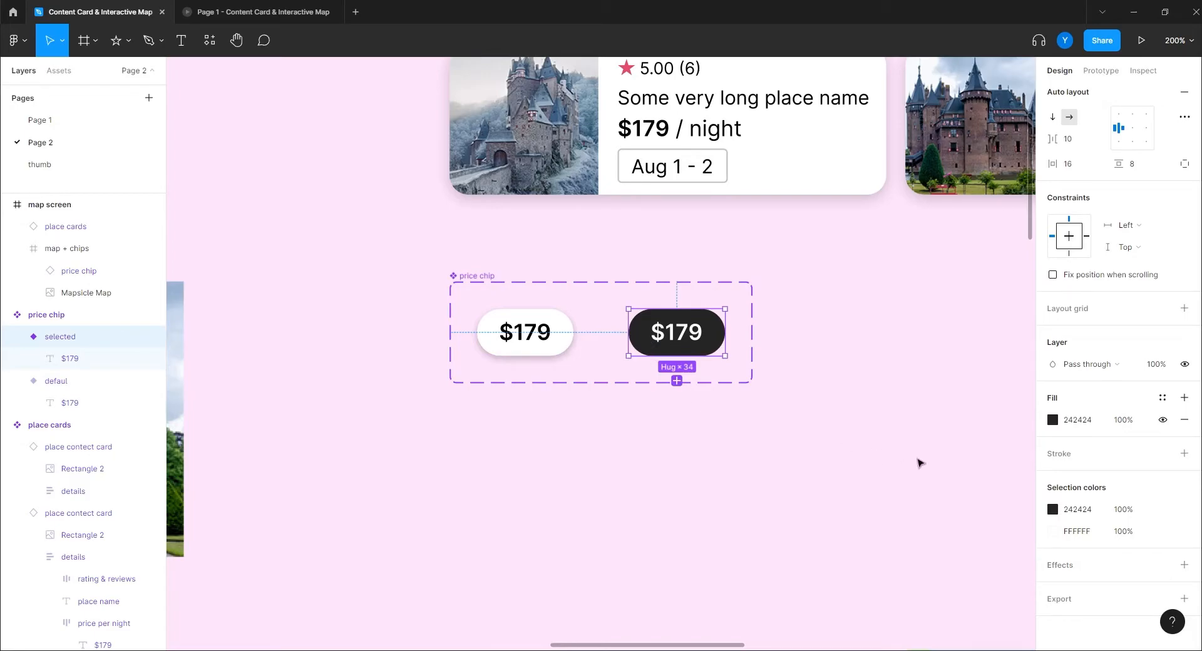
{"action": "key", "text": "ctrl+v"}
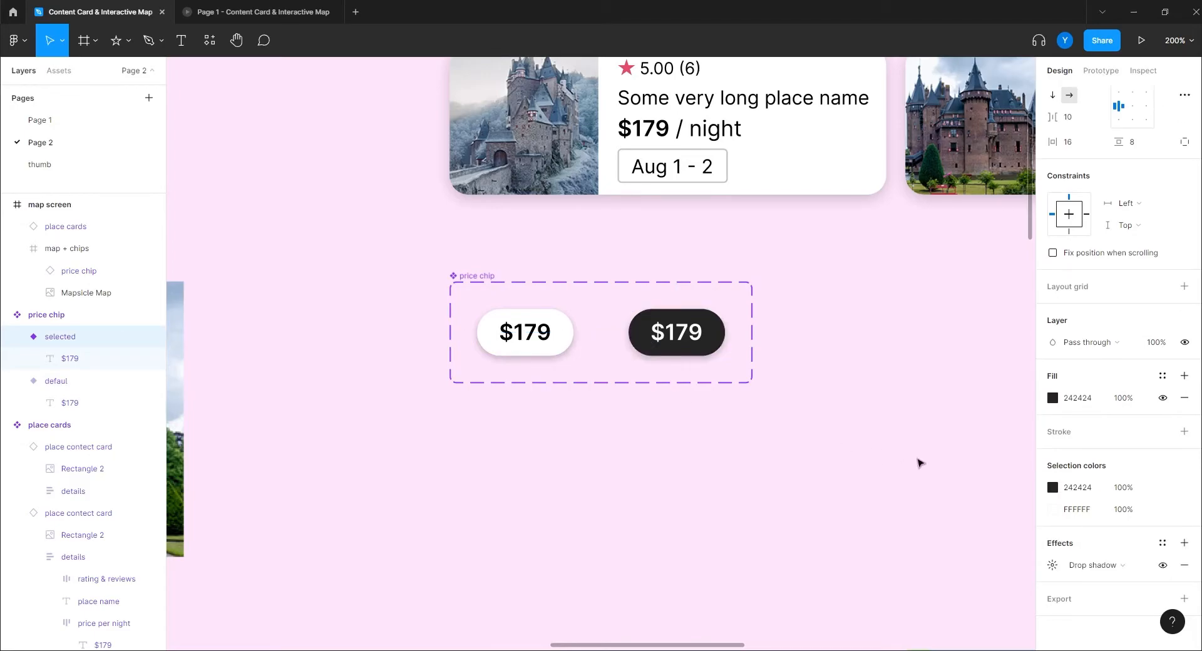
{"action": "left_click", "coordinate": [585, 496]}
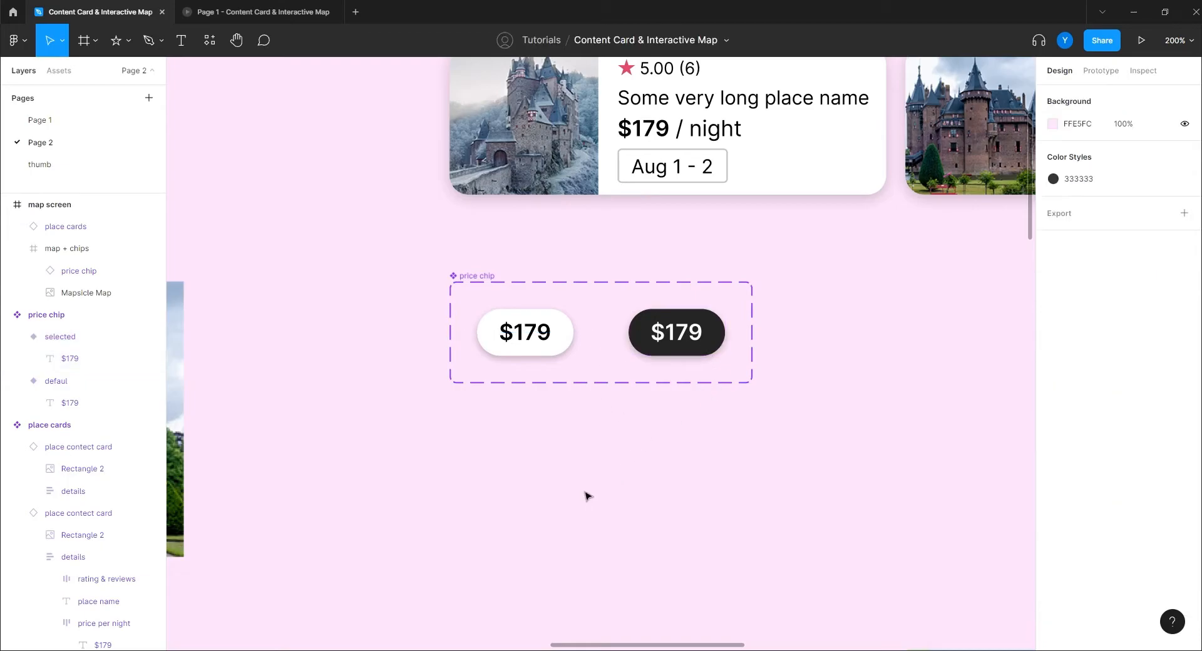
- Move the $179 price chip on the map to X 225, Y 621 in the map + chips frame
{"action": "key", "text": "minus"}
{"action": "key", "text": "minus"}
{"action": "left_click_drag", "start_coordinate": [720, 540], "coordinate": [610, 256]}
{"action": "key", "text": "plus"}
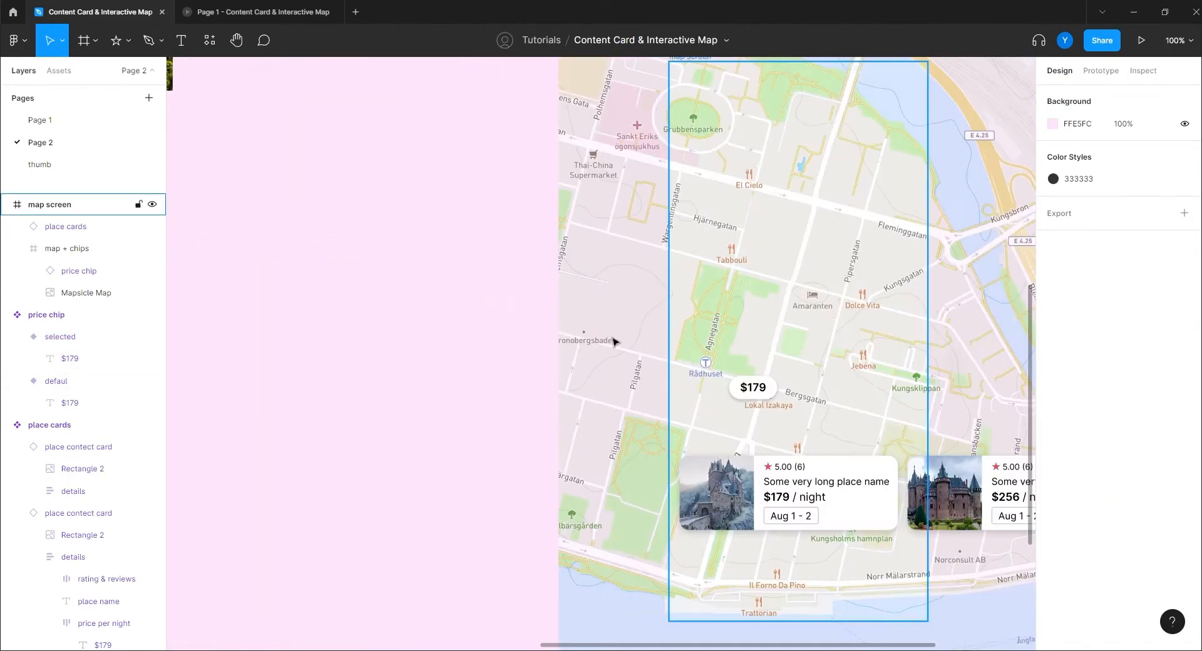
{"action": "left_click_drag", "start_coordinate": [626, 416], "coordinate": [516, 409]}
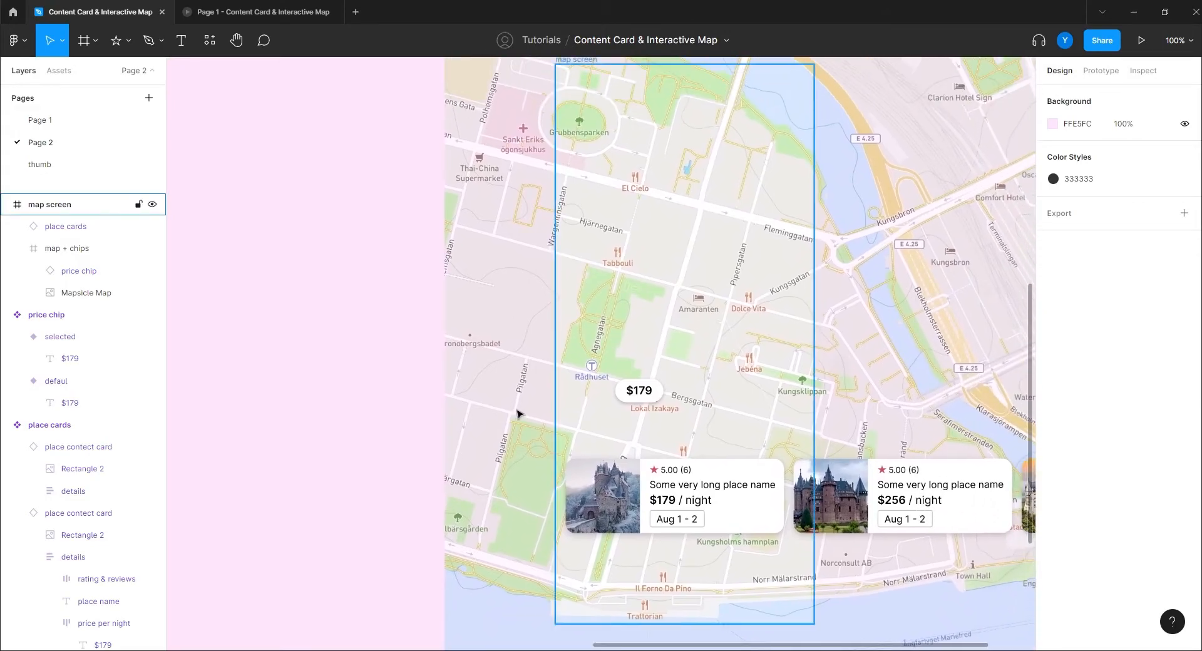
{"action": "left_click", "coordinate": [630, 400]}
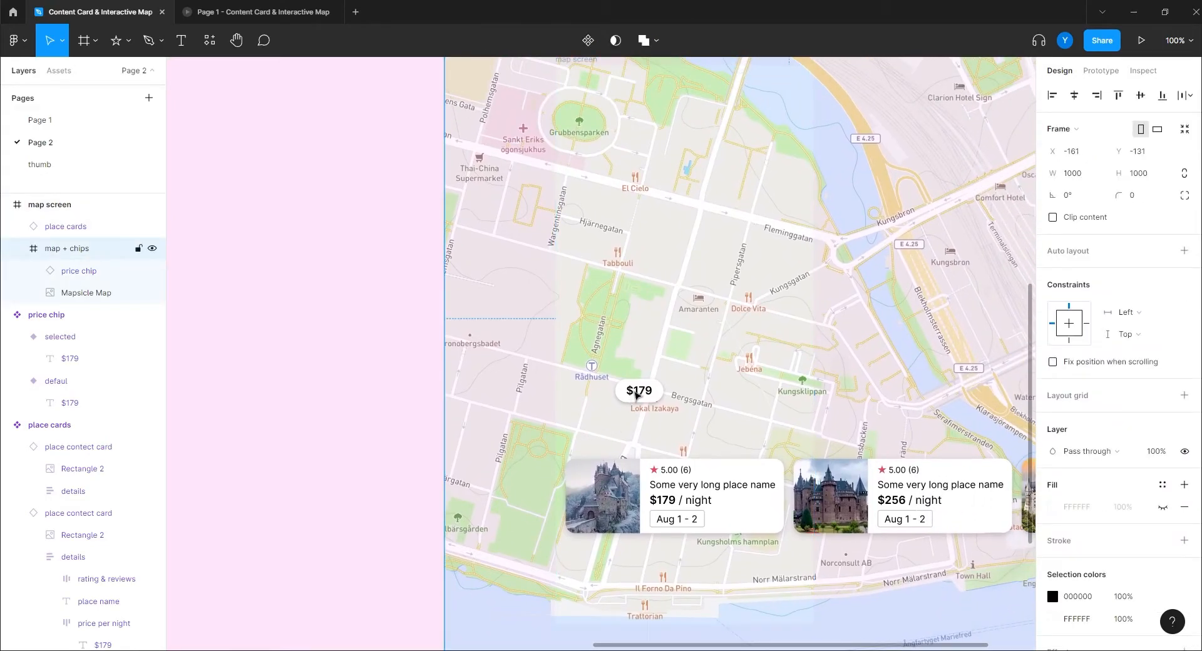
{"action": "double_click", "coordinate": [636, 395]}
{"action": "left_click_drag", "start_coordinate": [637, 395], "coordinate": [626, 416]}
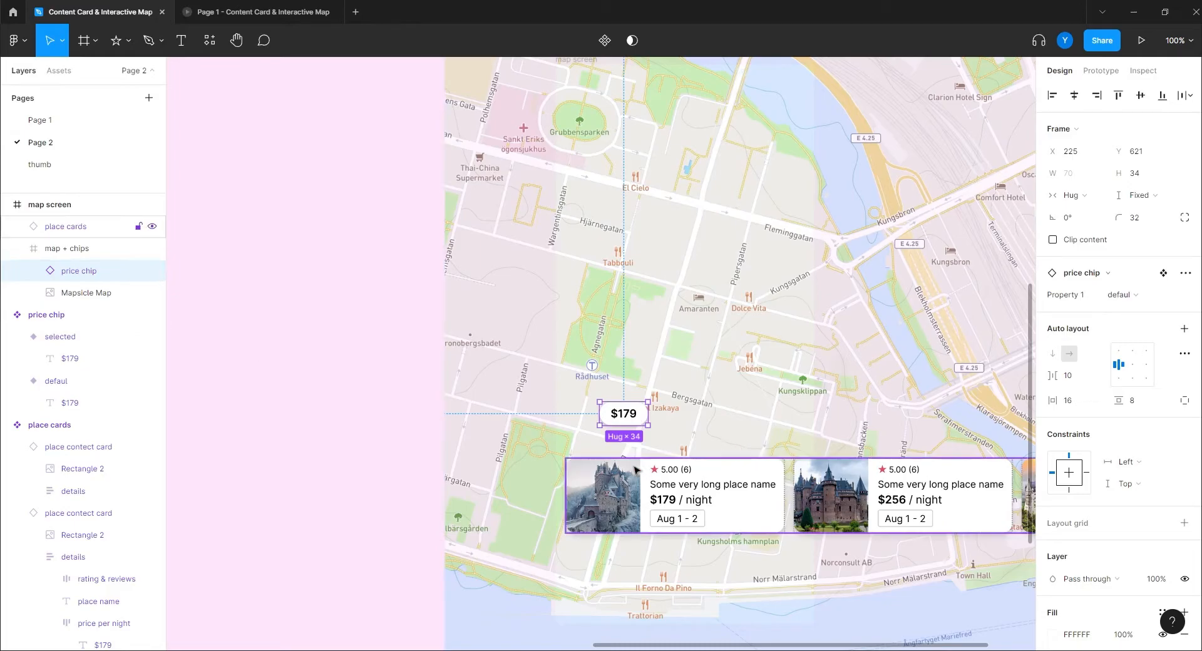
- Place a copy of the $179 chip at X 414, Y 500 on the map and change its price to $256
{"action": "left_click_drag", "start_coordinate": [636, 419], "coordinate": [761, 335]}
{"action": "scroll", "coordinate": [720, 413], "scroll_direction": "right", "scroll_amount": 3}
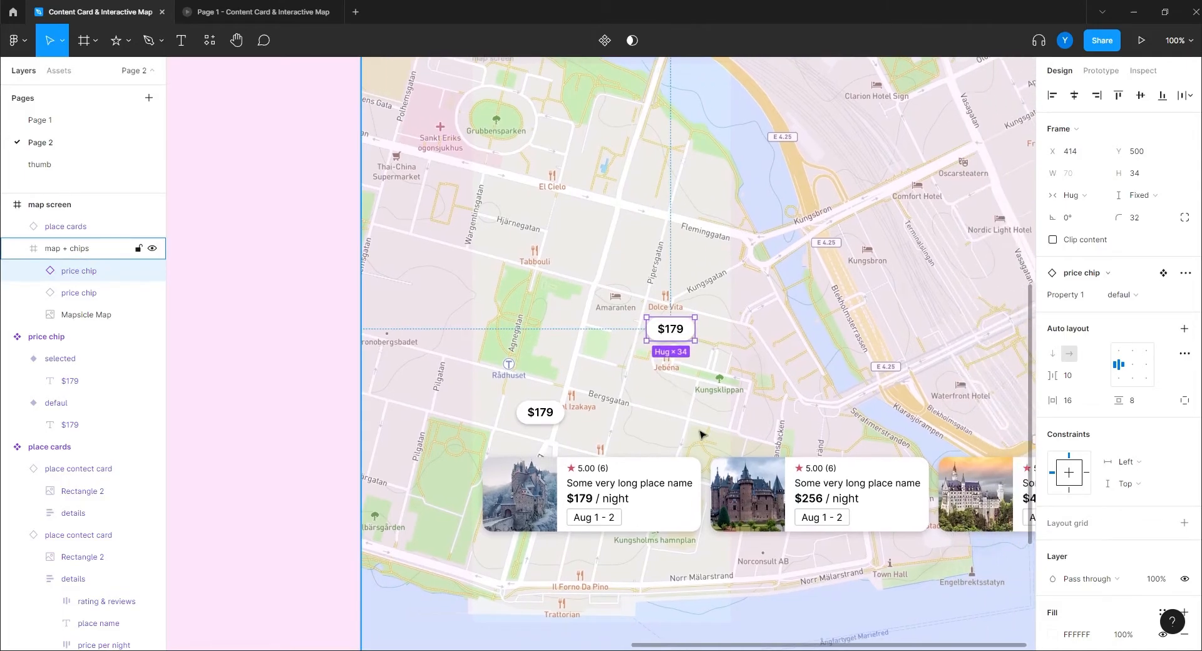
{"action": "double_click", "coordinate": [668, 330]}
{"action": "double_click", "coordinate": [668, 330]}
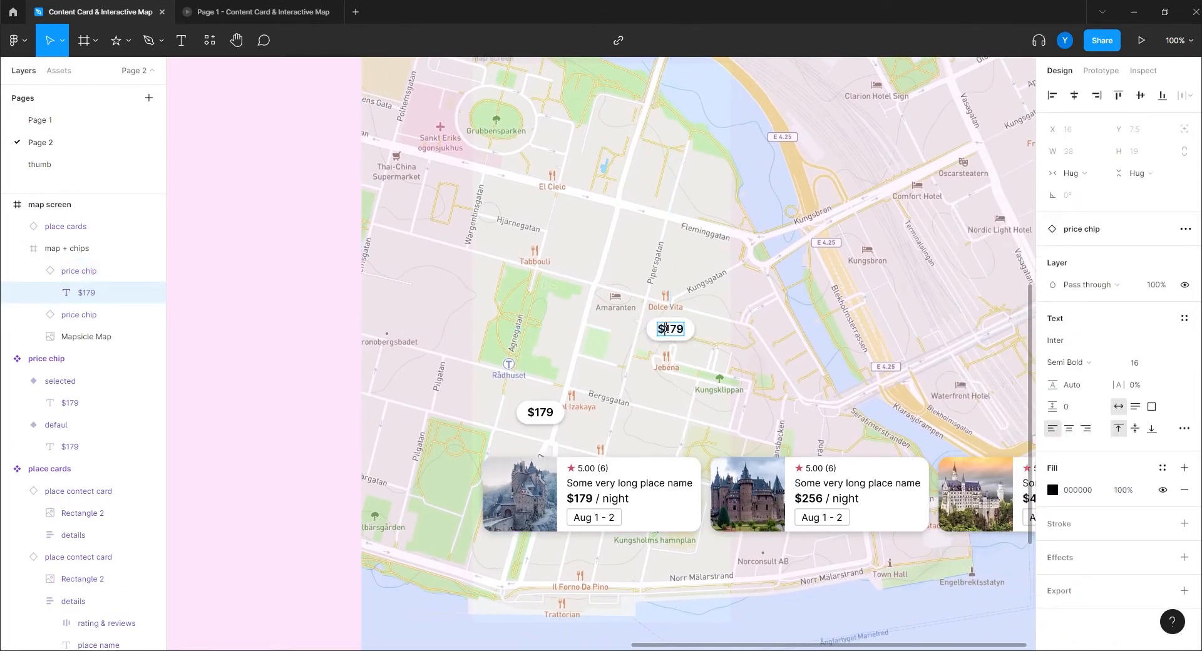
{"action": "type", "text": "$256"}
{"action": "left_click", "coordinate": [476, 293]}
- Place a copy of the $256 chip near the river bridge on the map at X 523, Y 384
{"action": "left_click", "coordinate": [677, 332]}
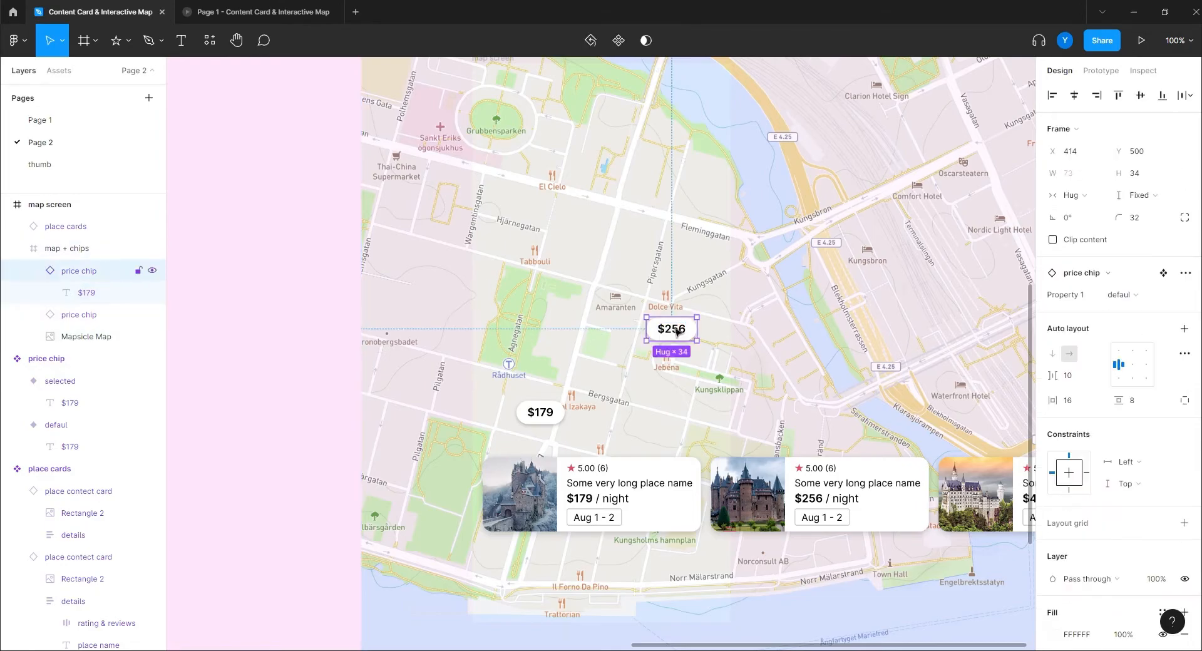
{"action": "left_click_drag", "start_coordinate": [666, 332], "coordinate": [780, 199]}
{"action": "left_click_drag", "start_coordinate": [787, 292], "coordinate": [605, 332]}
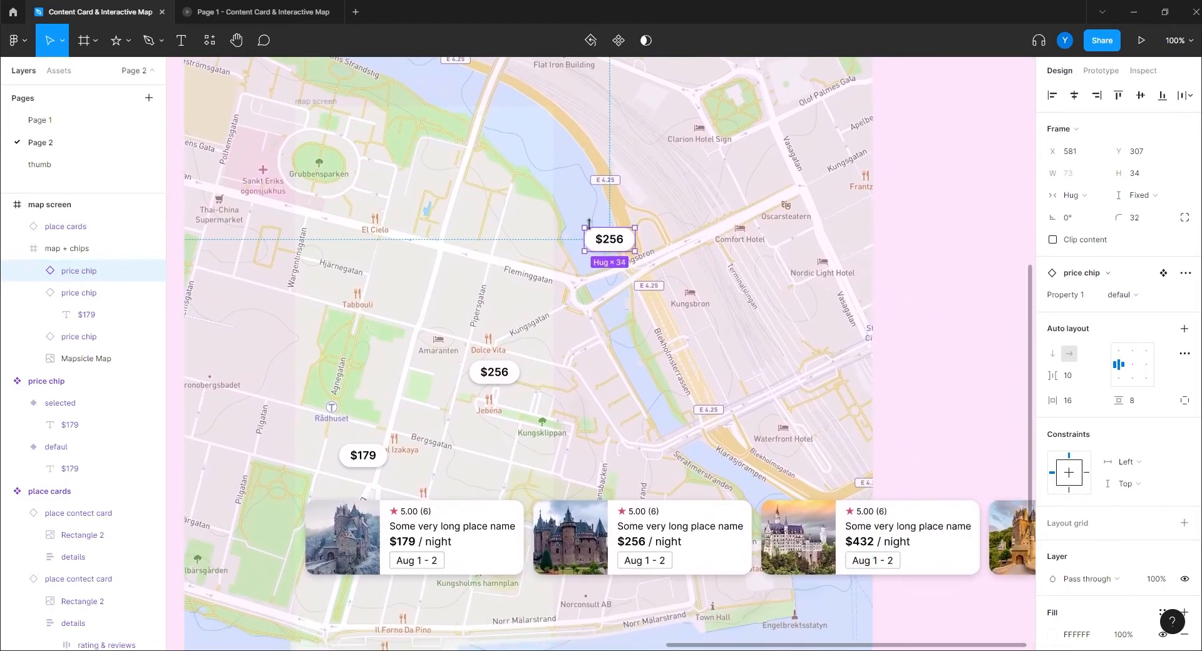
{"action": "left_click_drag", "start_coordinate": [605, 244], "coordinate": [563, 297]}
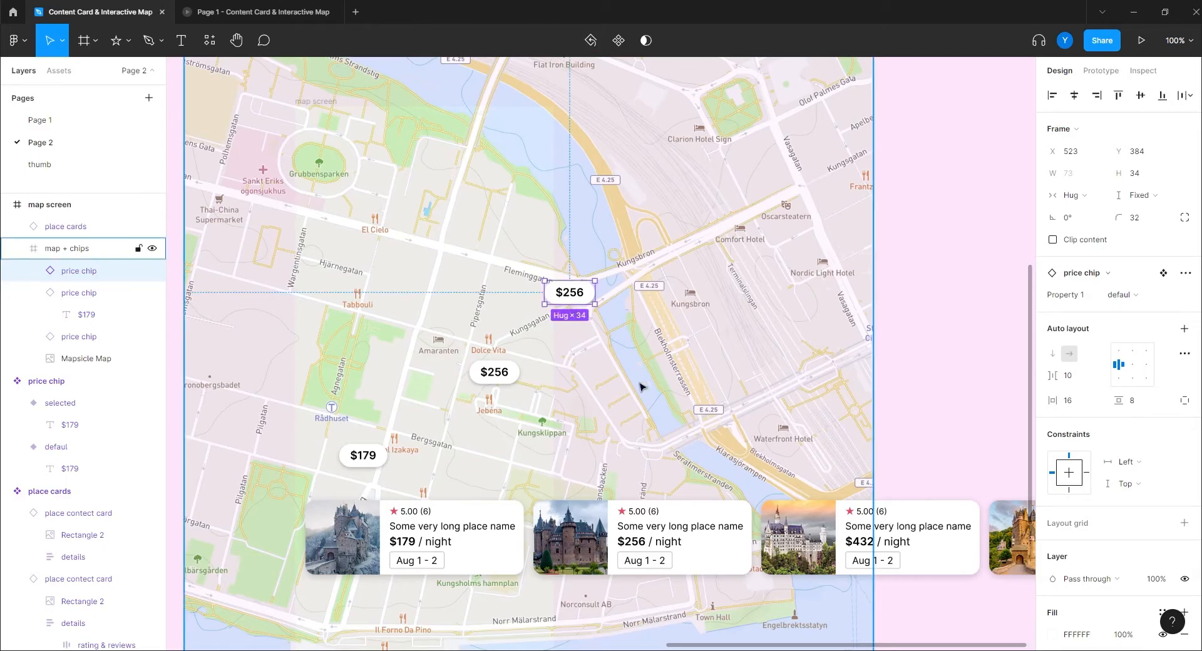
- Change the price on the new chip near the river bridge to $432
{"action": "double_click", "coordinate": [568, 296]}
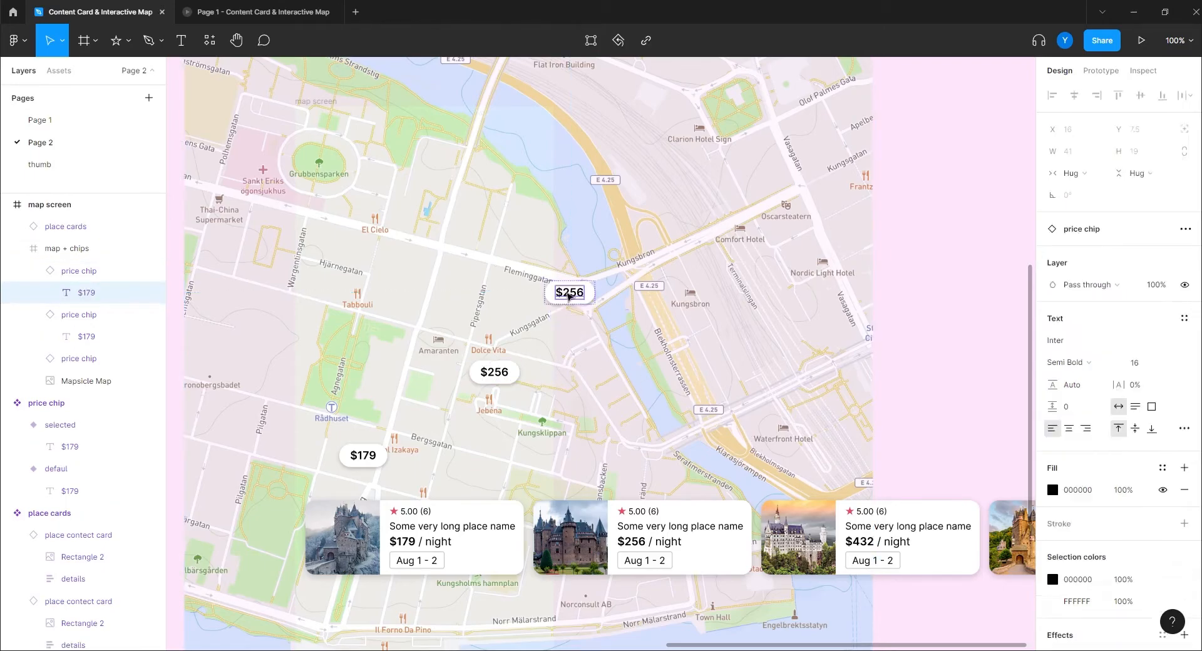
{"action": "double_click", "coordinate": [566, 291]}
{"action": "left_click", "coordinate": [565, 291]}
{"action": "type", "text": "$432"}
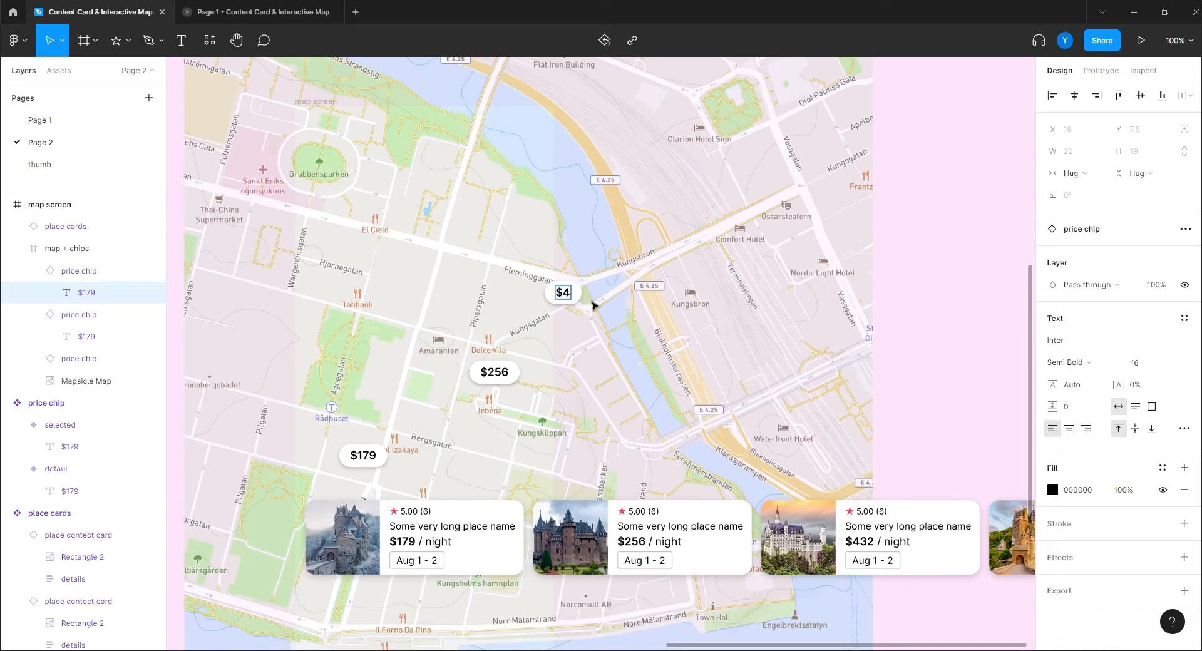
{"action": "key", "text": "Escape"}
{"action": "key", "text": "Escape"}
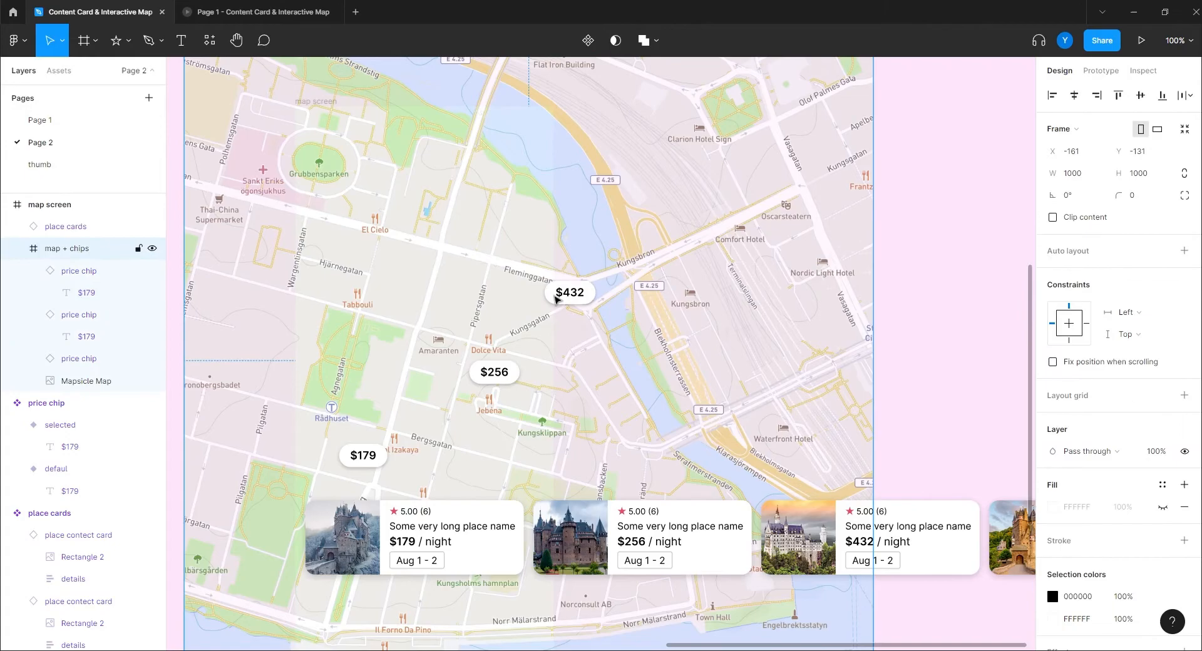
- Place a copy of the $432 chip higher on the map at X 625, Y 208
{"action": "left_click_drag", "start_coordinate": [556, 299], "coordinate": [626, 177]}
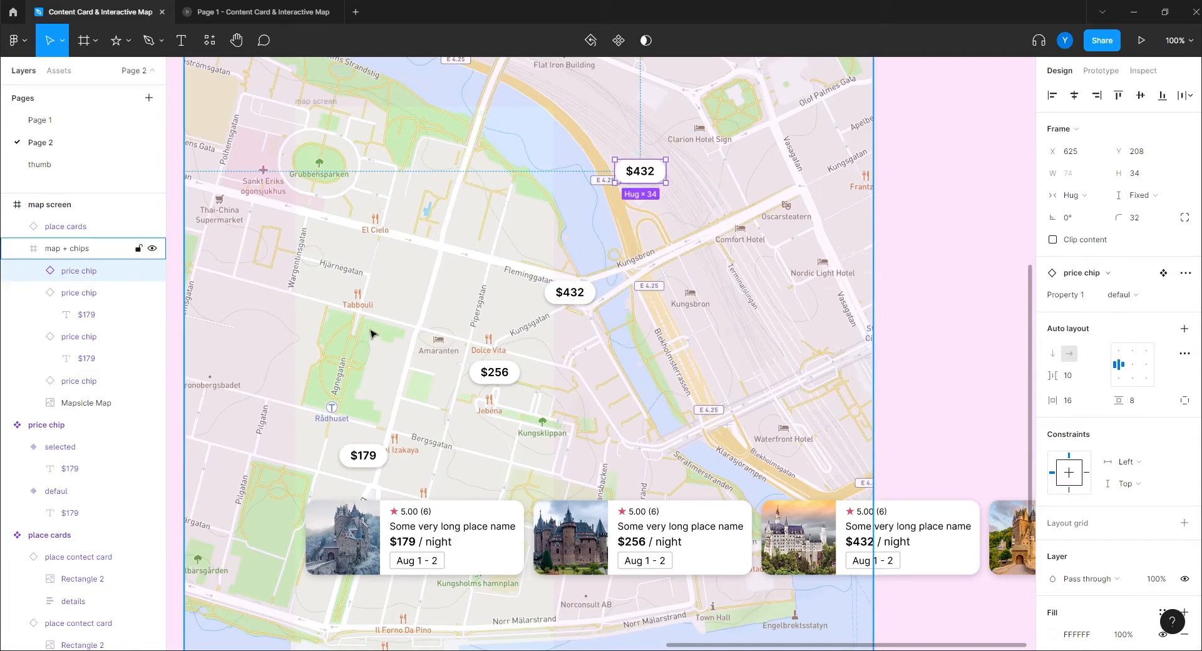
{"action": "left_click_drag", "start_coordinate": [831, 386], "coordinate": [739, 400]}
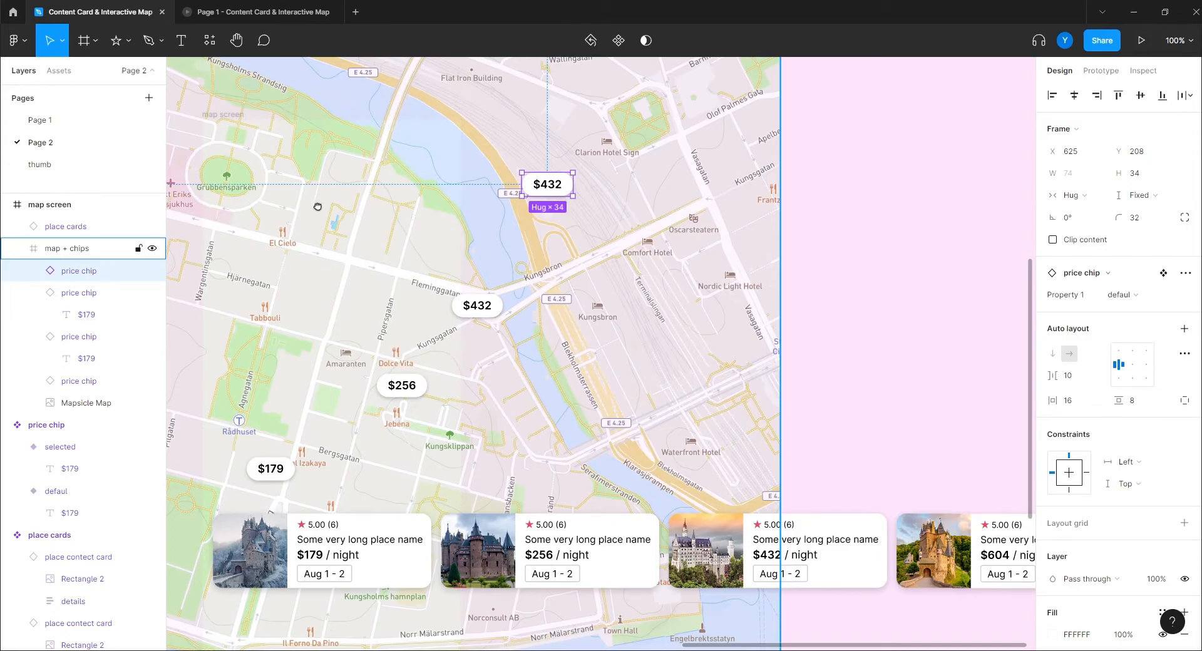
- Examine how the price chips are arranged on the map in the reference app screenshot
{"action": "left_click_drag", "start_coordinate": [315, 205], "coordinate": [814, 383]}
{"action": "left_click_drag", "start_coordinate": [258, 221], "coordinate": [829, 394]}
{"action": "left_click_drag", "start_coordinate": [304, 240], "coordinate": [680, 310]}
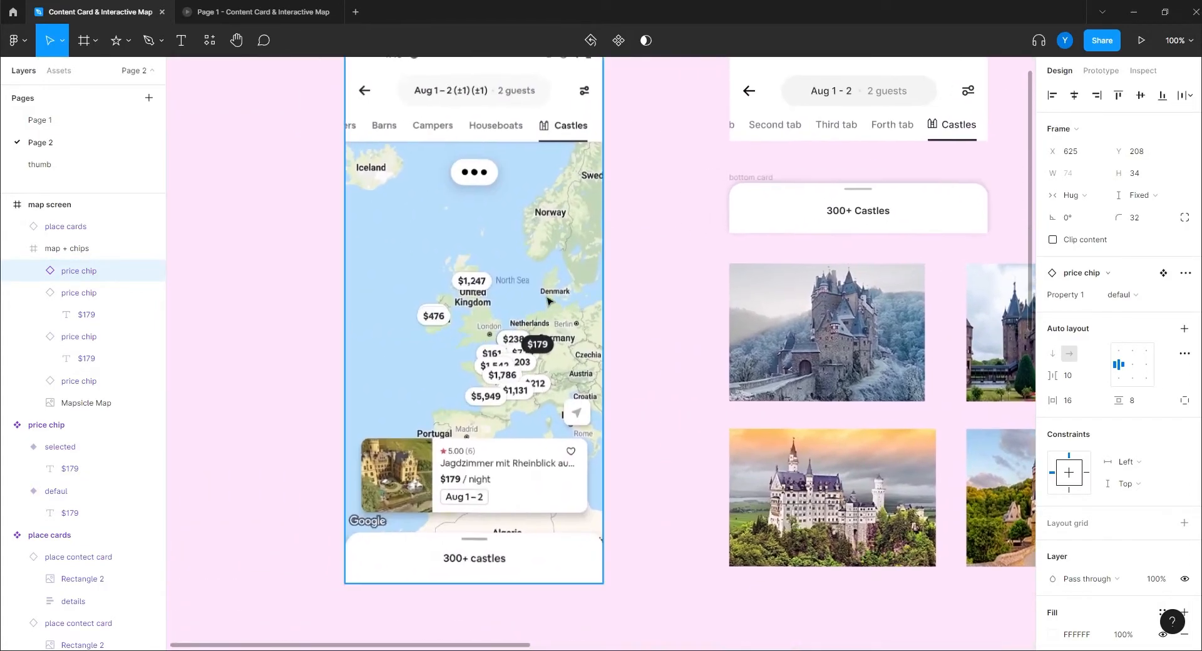
{"action": "left_click_drag", "start_coordinate": [808, 407], "coordinate": [174, 338]}
{"action": "left_click_drag", "start_coordinate": [751, 411], "coordinate": [236, 286]}
{"action": "left_click_drag", "start_coordinate": [697, 413], "coordinate": [371, 179]}
{"action": "left_click_drag", "start_coordinate": [630, 303], "coordinate": [607, 433]}
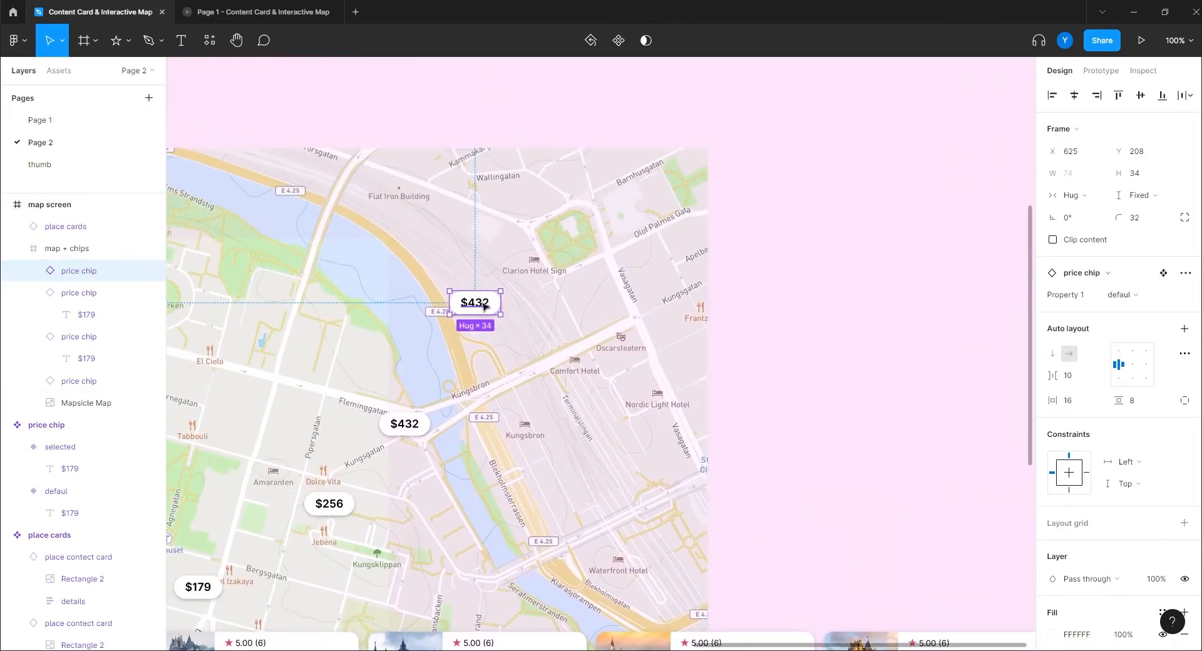
- Change the price on the uppermost chip on the map to $604
{"action": "double_click", "coordinate": [484, 305]}
{"action": "double_click", "coordinate": [481, 301]}
{"action": "double_click", "coordinate": [471, 302]}
{"action": "type", "text": "$604"}
{"action": "key", "text": "Escape"}
{"action": "left_click", "coordinate": [808, 337]}
- Turn on Clip content for the map screen frame
{"action": "scroll", "coordinate": [456, 379], "scroll_direction": "down", "scroll_amount": 3}
{"action": "scroll", "coordinate": [457, 379], "scroll_direction": "left", "scroll_amount": 5}
{"action": "left_click", "coordinate": [549, 255]}
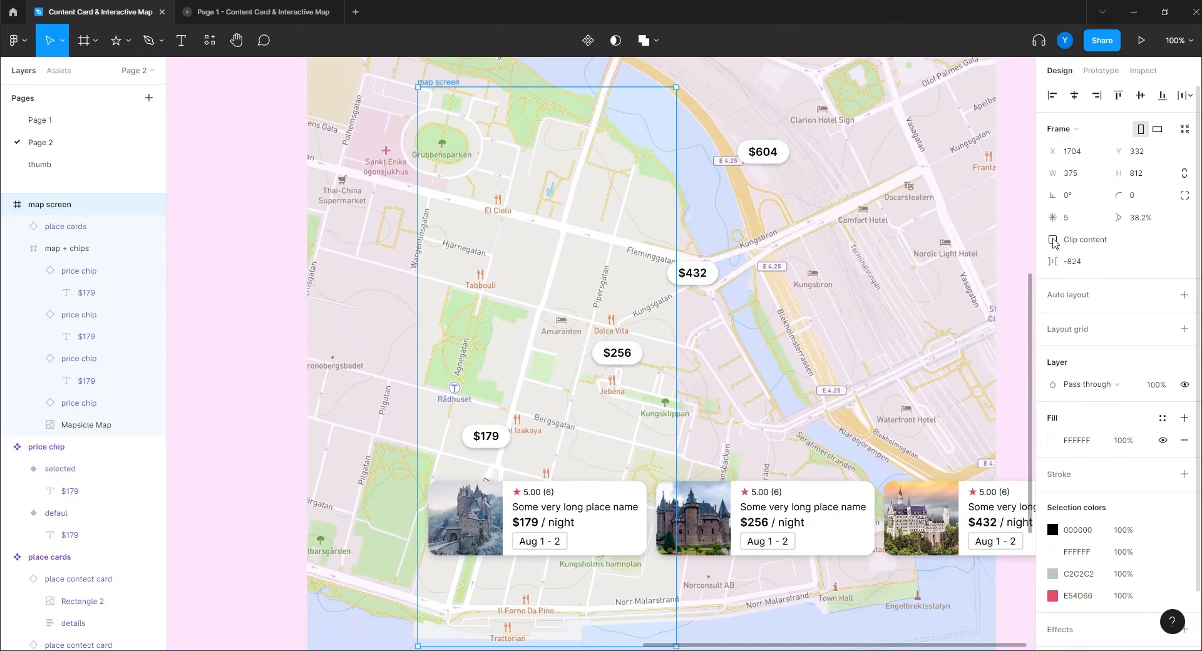
{"action": "left_click", "coordinate": [1053, 241]}
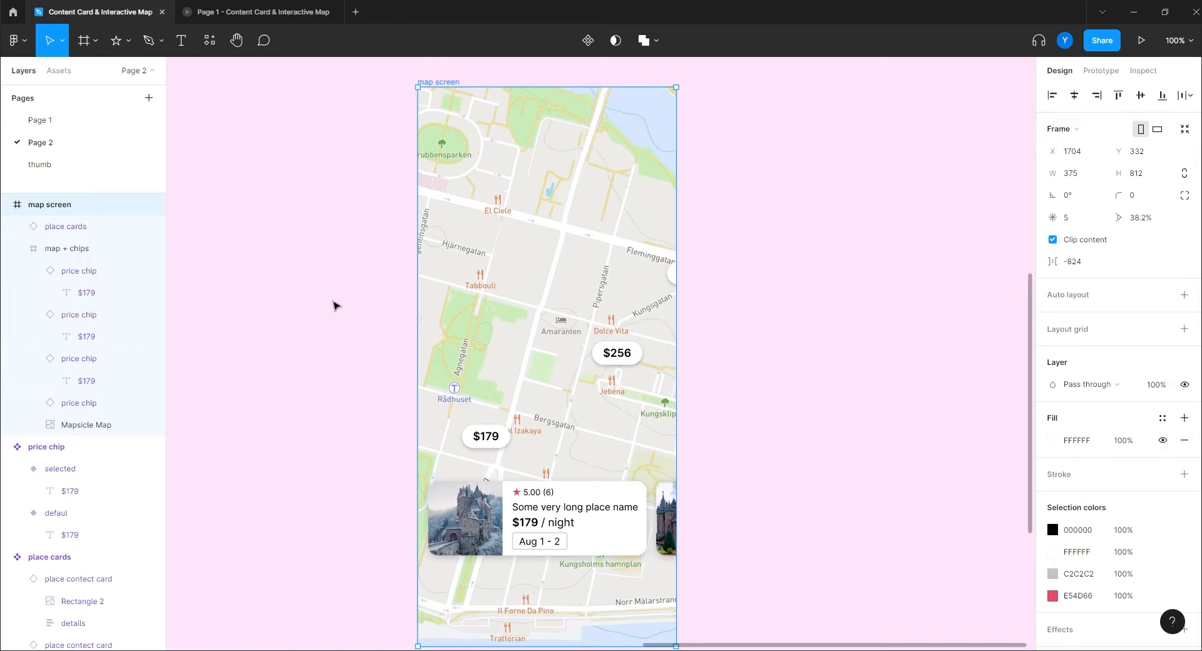
- Try moving the app header frame to X 1491, Y 56 above the map screen, and undo the move
{"action": "key", "text": "ctrl+minus"}
{"action": "left_click_drag", "start_coordinate": [434, 206], "coordinate": [690, 338]}
{"action": "left_click", "coordinate": [618, 302]}
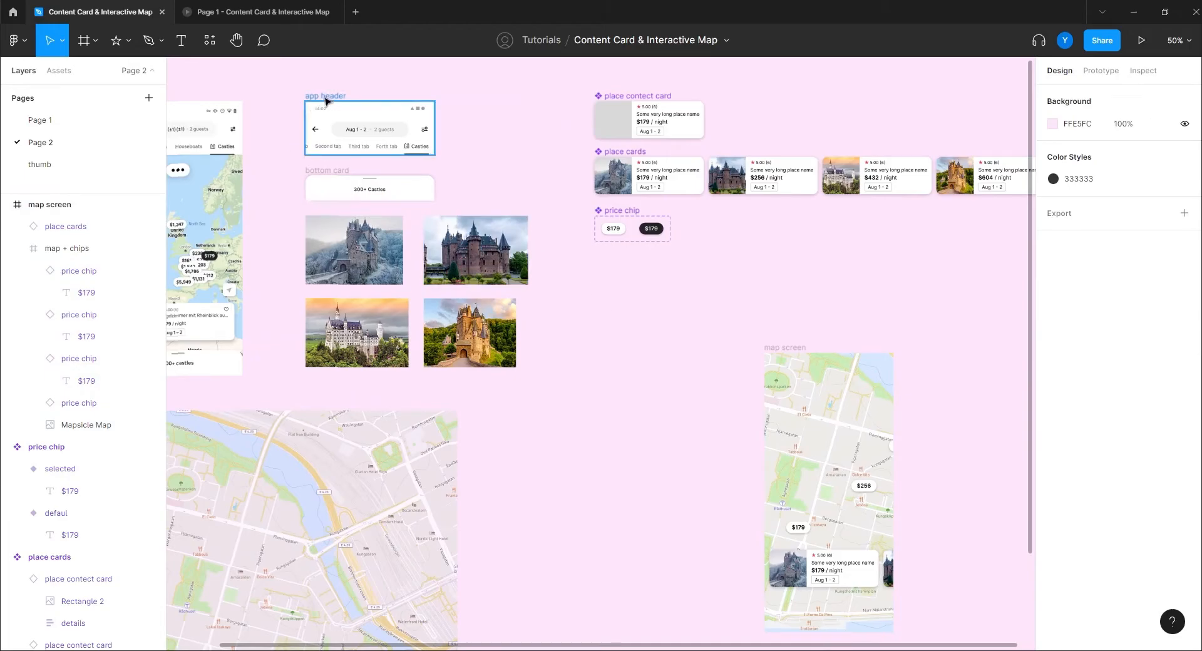
{"action": "left_click_drag", "start_coordinate": [326, 98], "coordinate": [708, 252]}
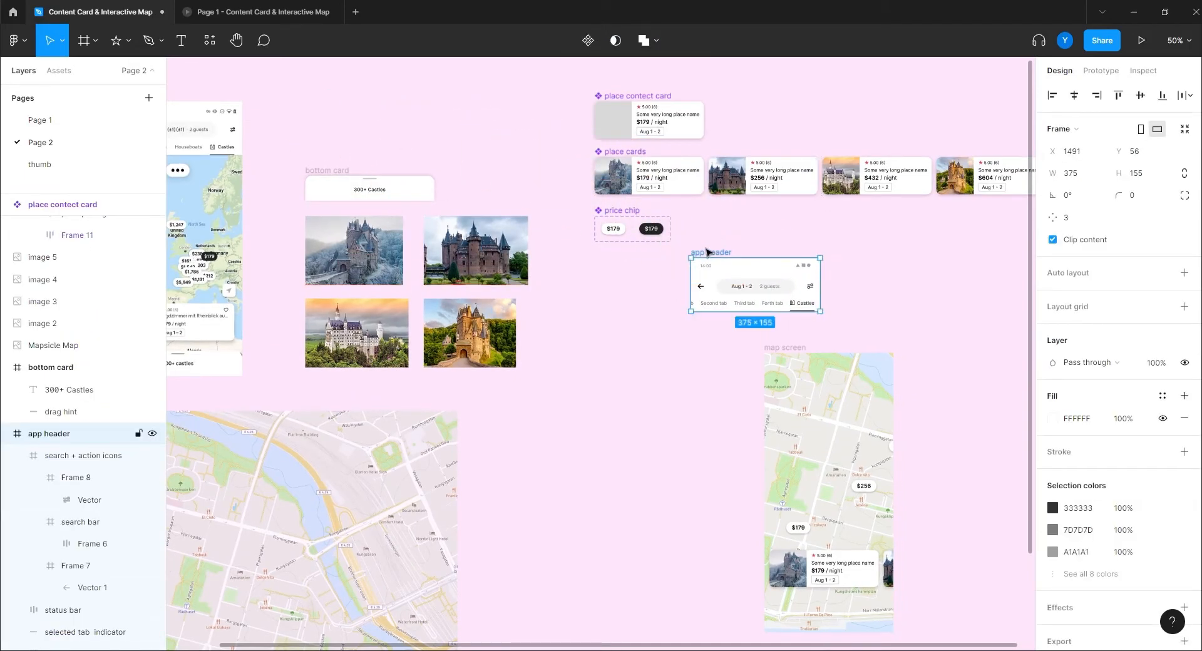
{"action": "key", "text": "ctrl+z"}
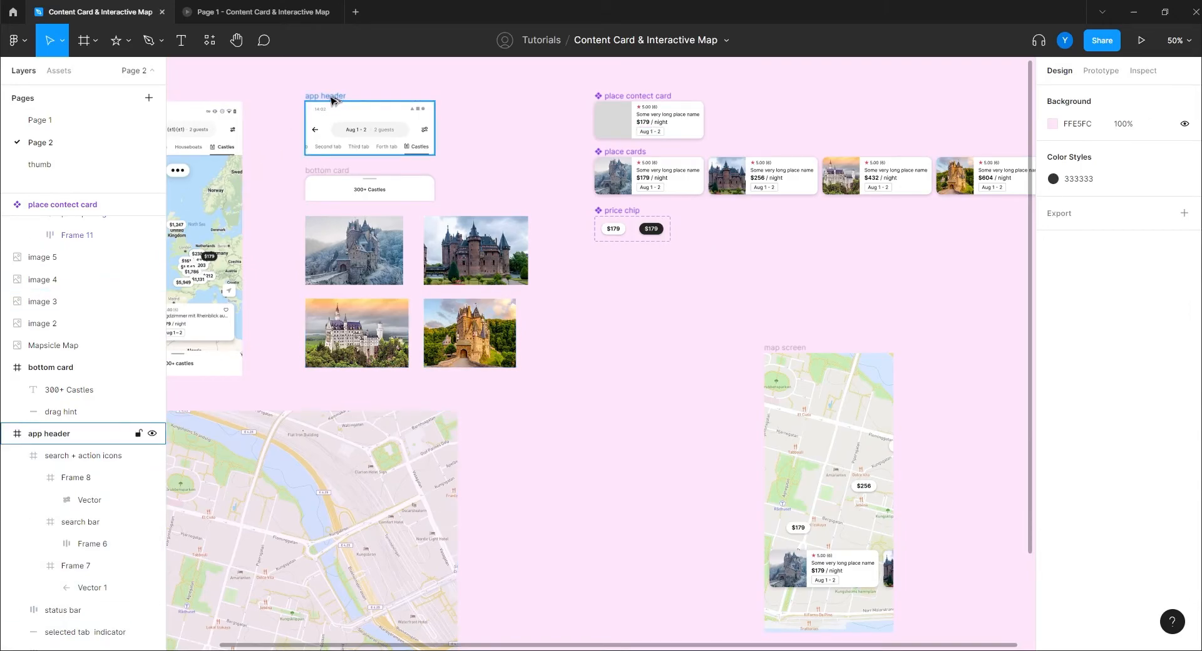
- Place a copy of the app header on the map screen and move it out of the map + chips frame, above place cards
{"action": "left_click_drag", "start_coordinate": [330, 101], "coordinate": [782, 361]}
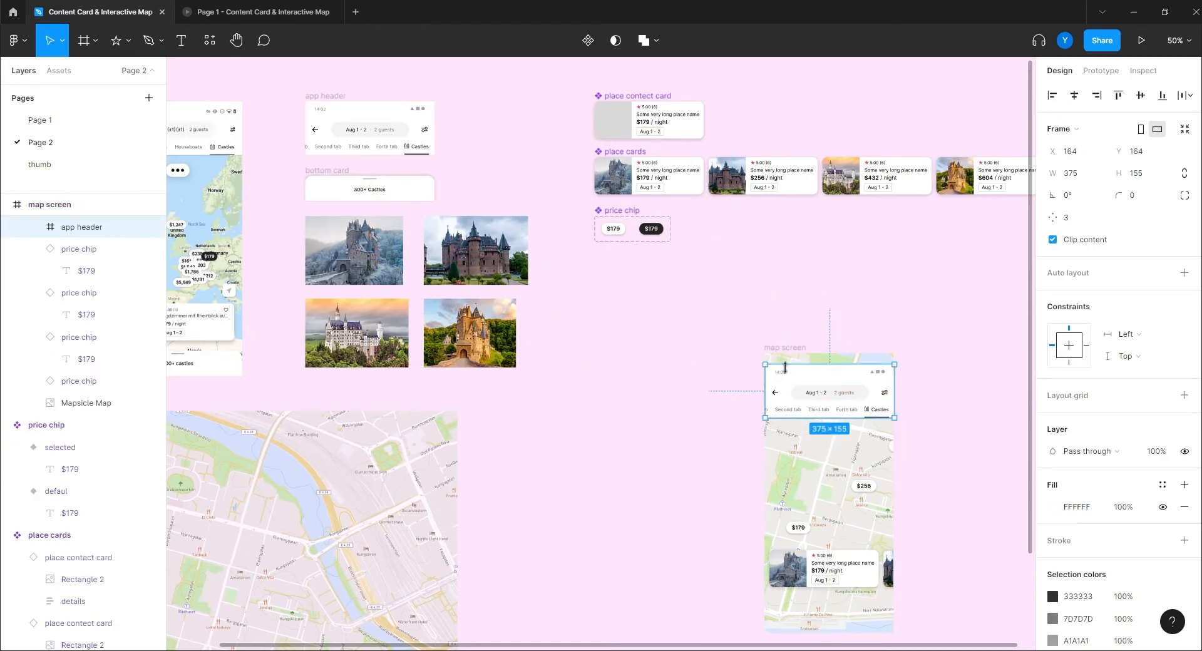
{"action": "left_click", "coordinate": [1075, 99]}
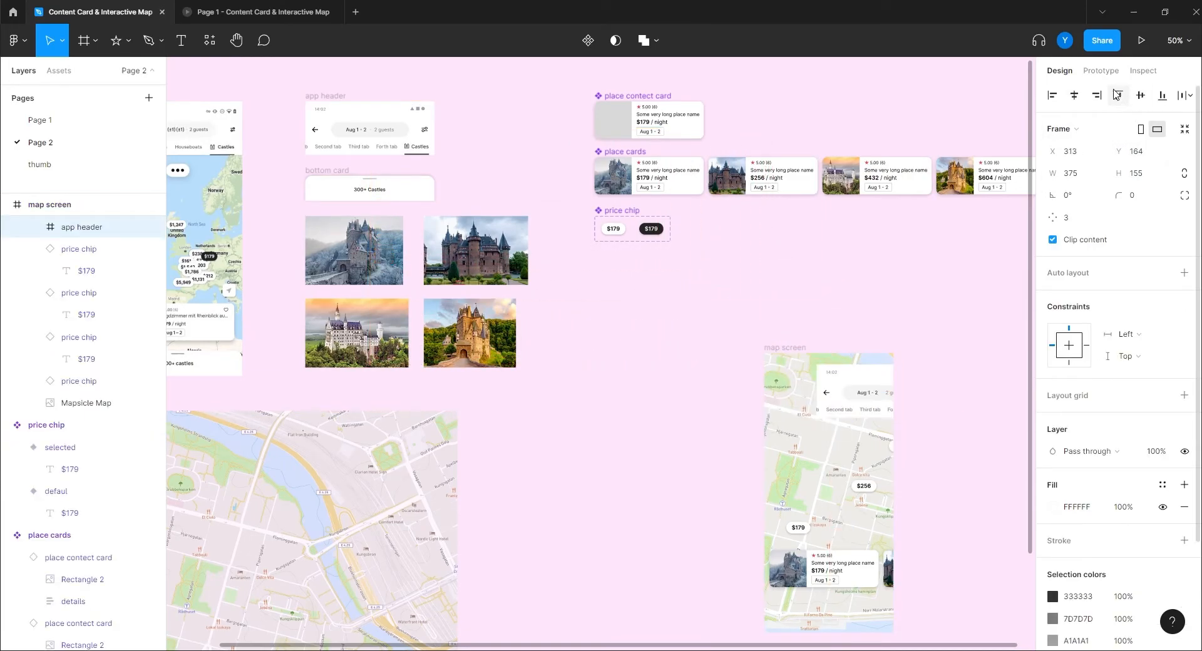
{"action": "left_click", "coordinate": [1121, 97]}
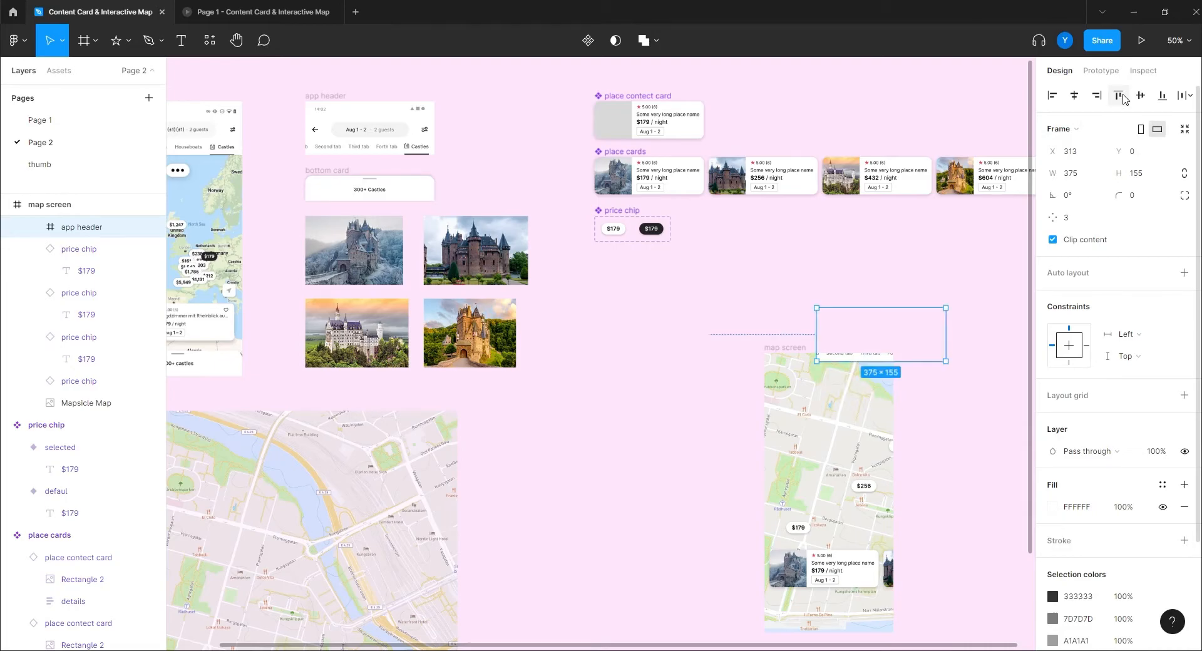
{"action": "key", "text": "ctrl+z"}
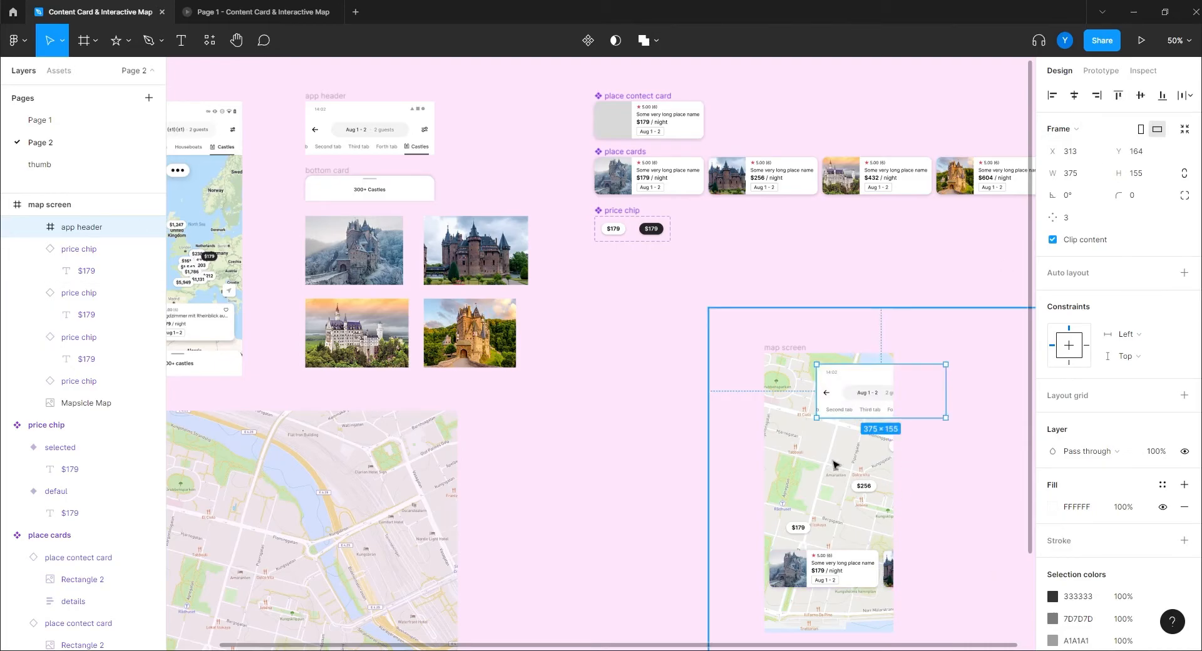
{"action": "scroll", "coordinate": [89, 292], "scroll_direction": "up", "scroll_amount": 1}
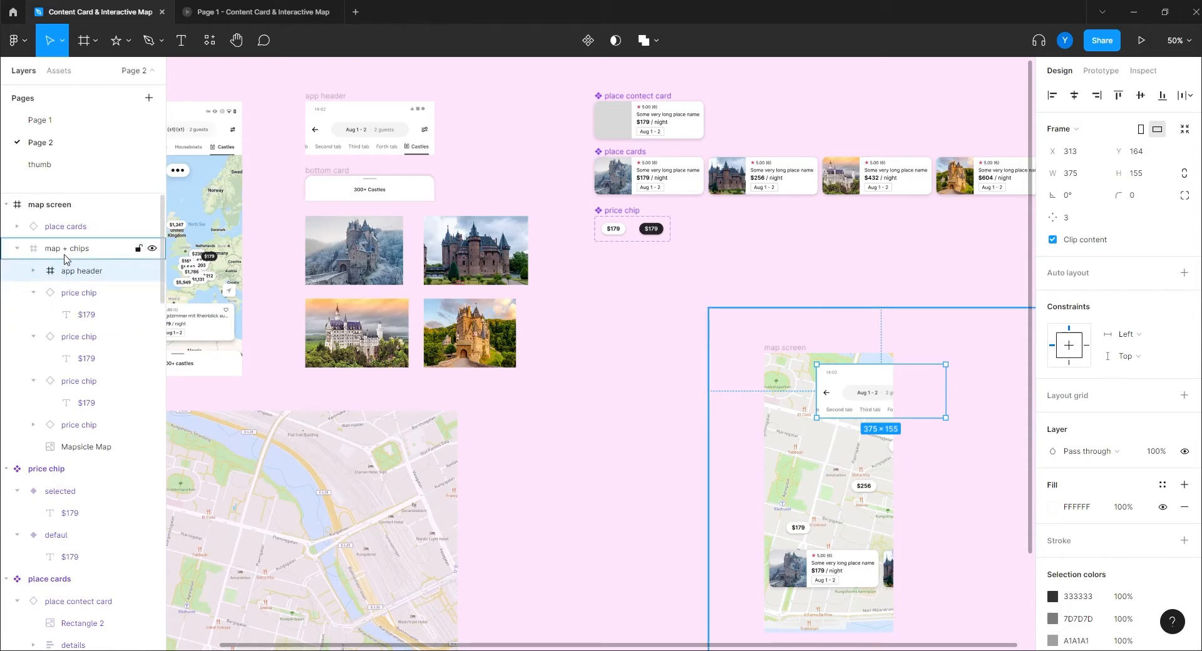
{"action": "left_click_drag", "start_coordinate": [70, 275], "coordinate": [62, 216]}
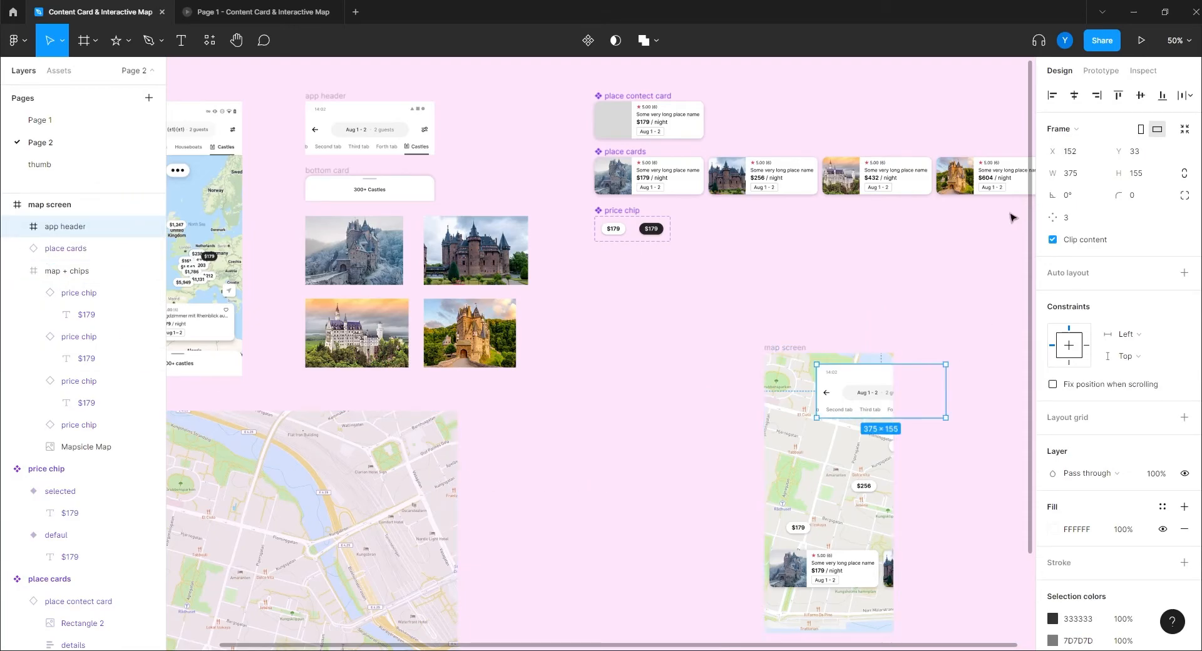
- Align the app header to the horizontal centre and top of the map screen and fix its position when scrolling
{"action": "left_click", "coordinate": [1075, 96]}
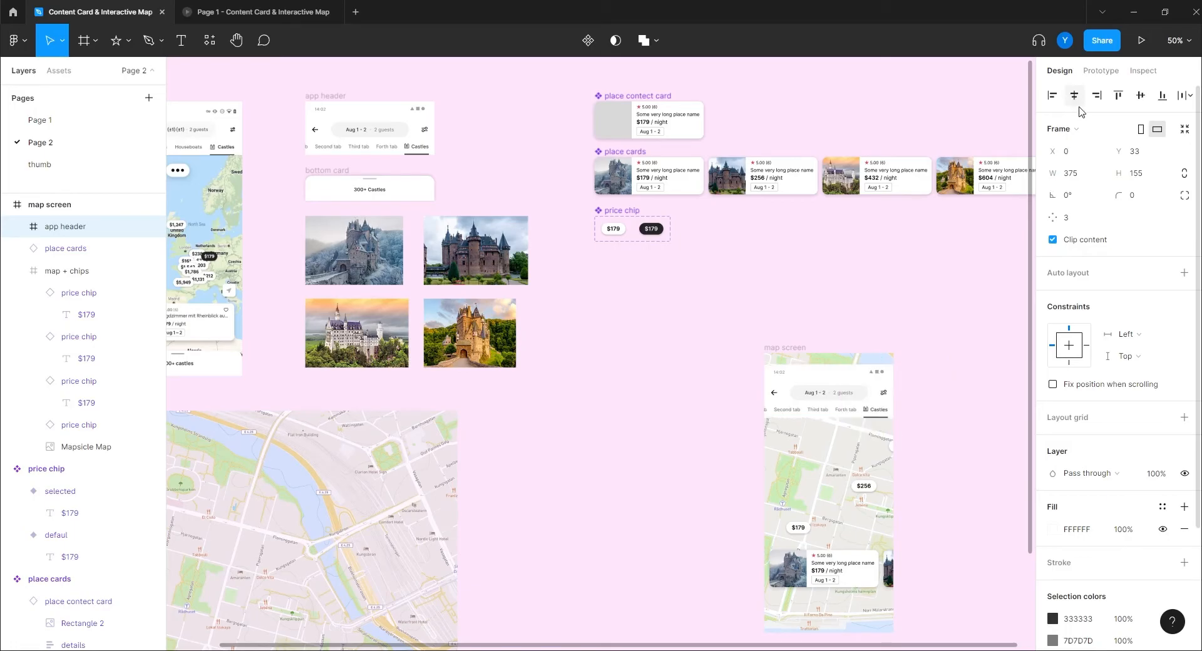
{"action": "left_click", "coordinate": [1118, 95]}
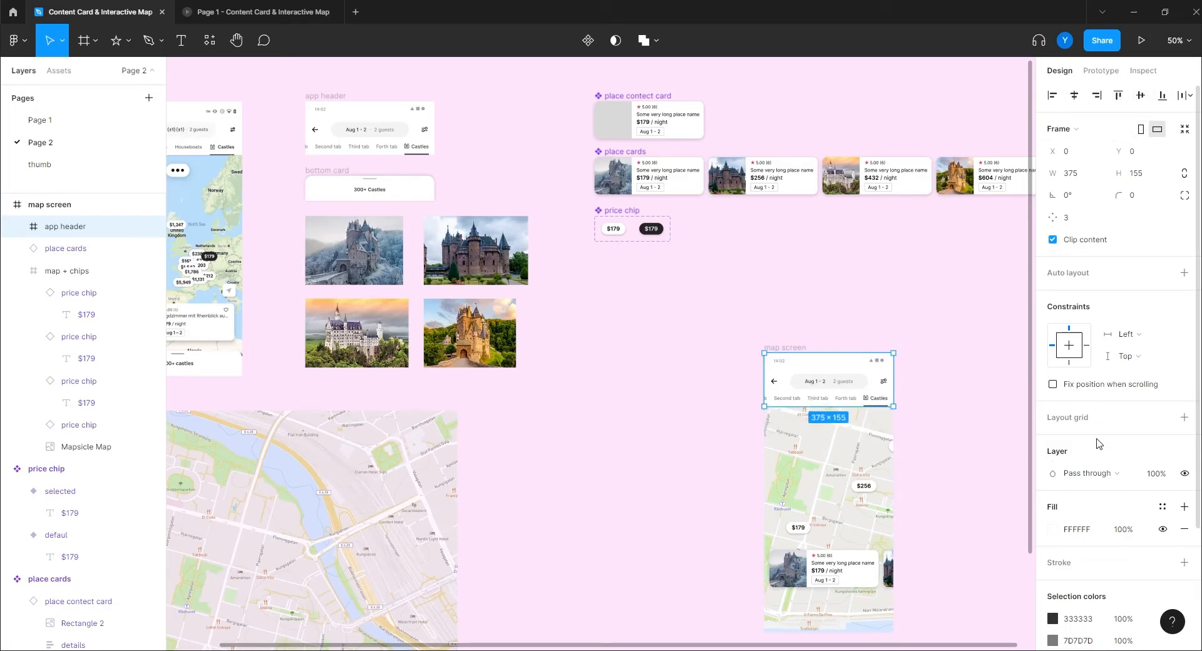
{"action": "left_click", "coordinate": [1053, 385]}
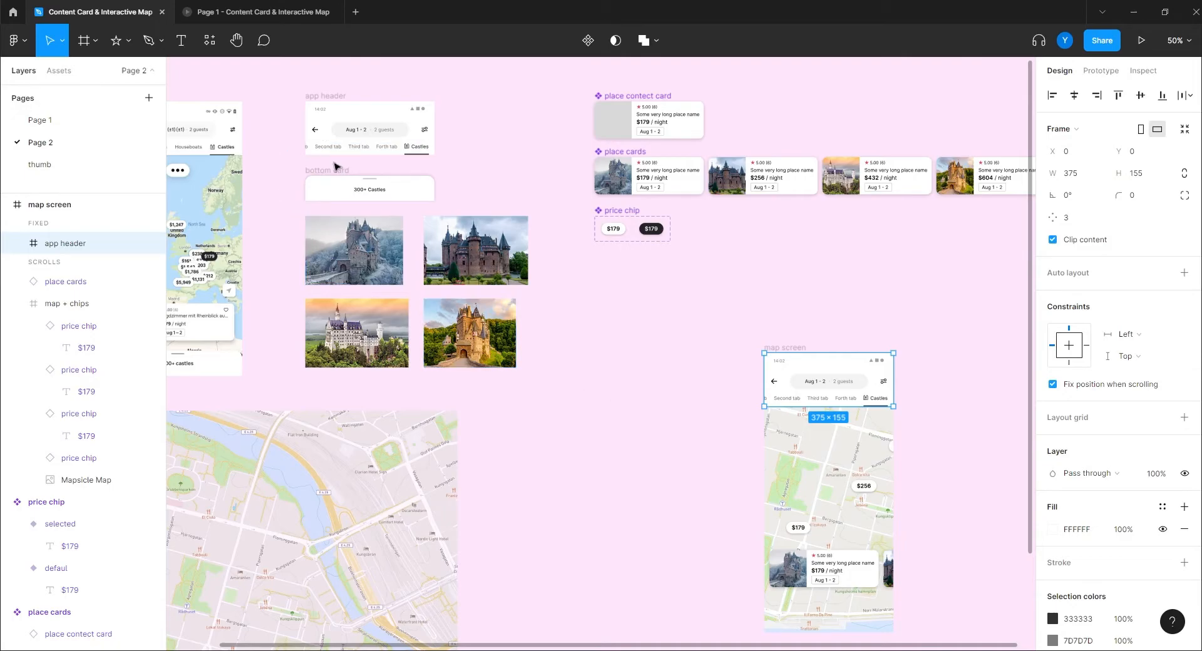
- Place a copy of the bottom card near the map screen's lower edge and try aligning it to the bottom and horizontal centre
{"action": "left_click_drag", "start_coordinate": [325, 174], "coordinate": [791, 603]}
{"action": "left_click_drag", "start_coordinate": [785, 605], "coordinate": [783, 609]}
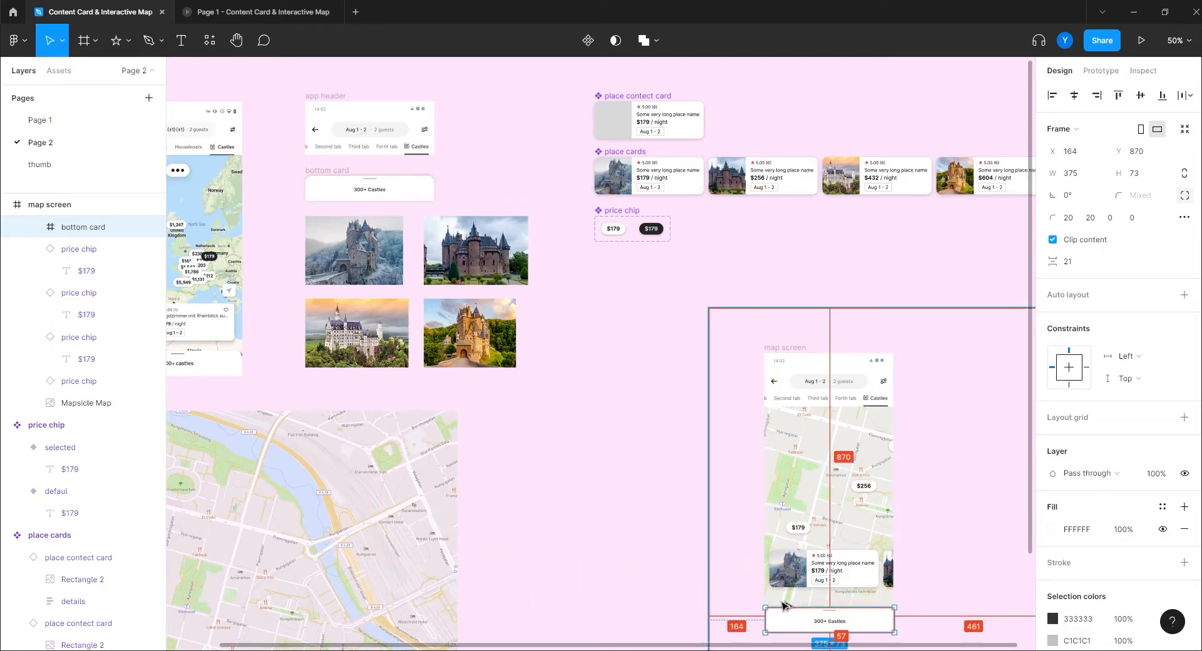
{"action": "left_click", "coordinate": [1163, 95]}
{"action": "left_click", "coordinate": [1074, 95]}
{"action": "left_click_drag", "start_coordinate": [639, 438], "coordinate": [535, 250]}
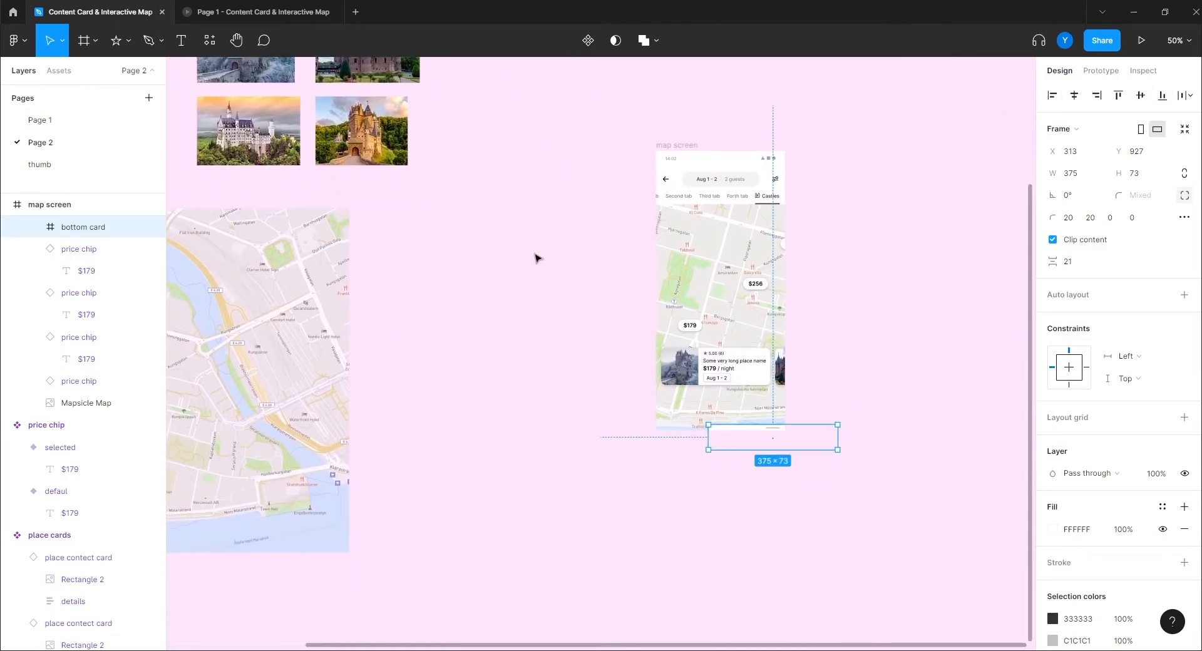
{"action": "left_click_drag", "start_coordinate": [480, 338], "coordinate": [628, 414]}
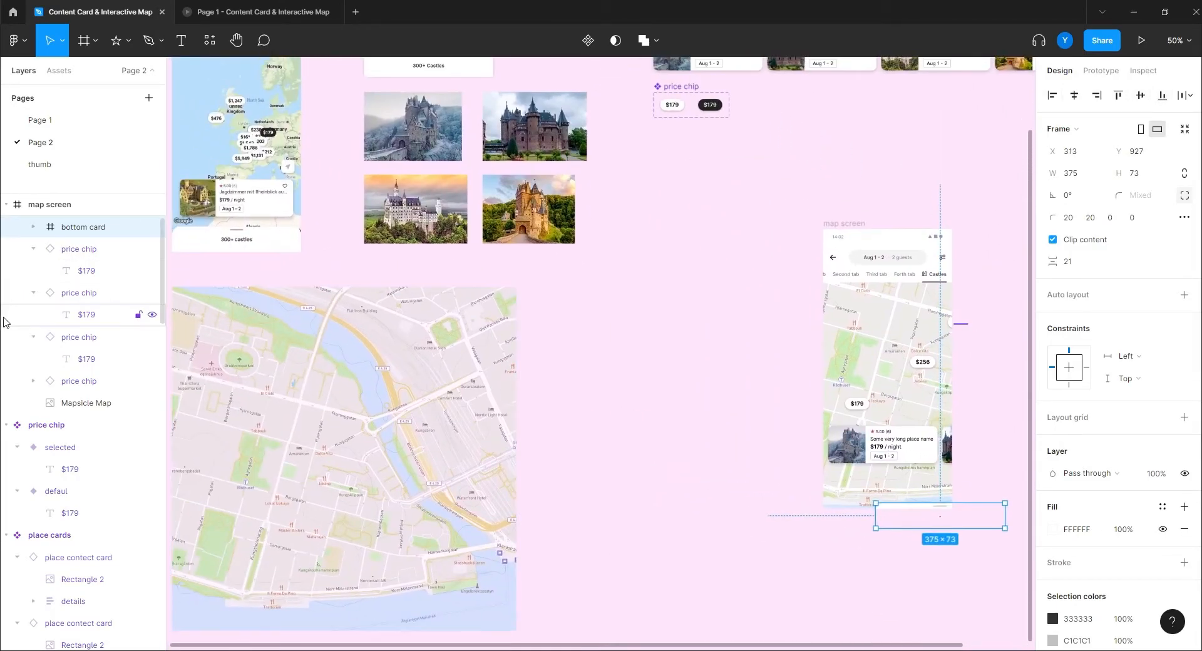
{"action": "scroll", "coordinate": [25, 321], "scroll_direction": "up", "scroll_amount": 2}
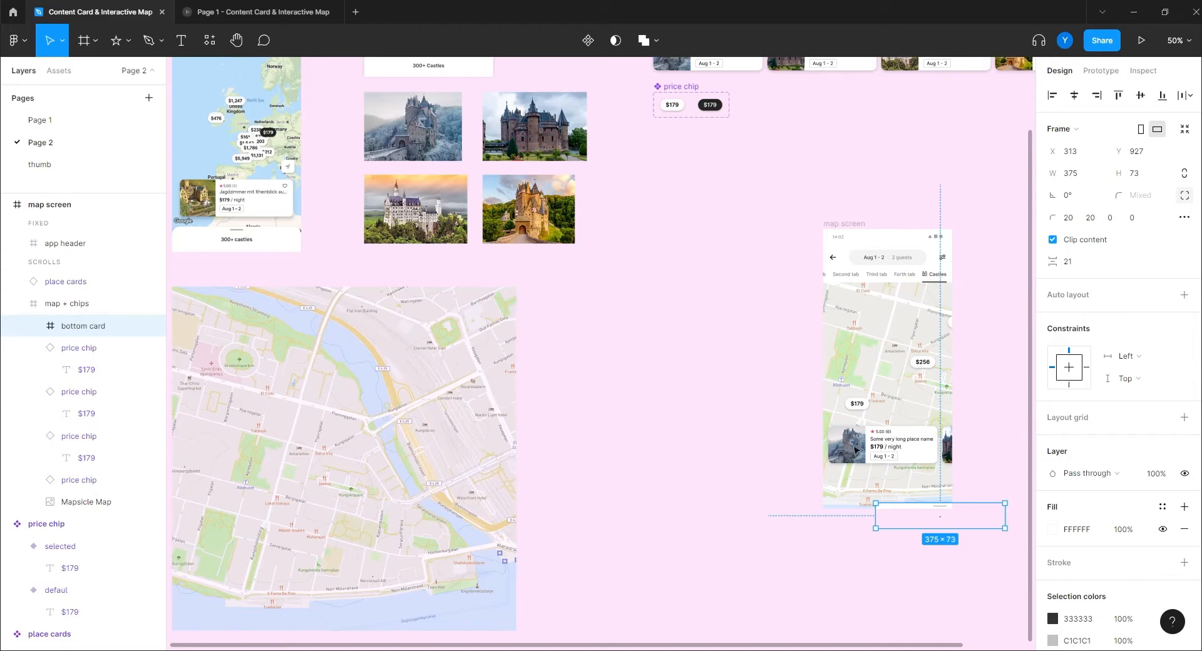
- Cut the bottom card out of the map + chips frame and paste it directly into the map screen, aligned to its bottom
{"action": "left_click_drag", "start_coordinate": [914, 525], "coordinate": [637, 371]}
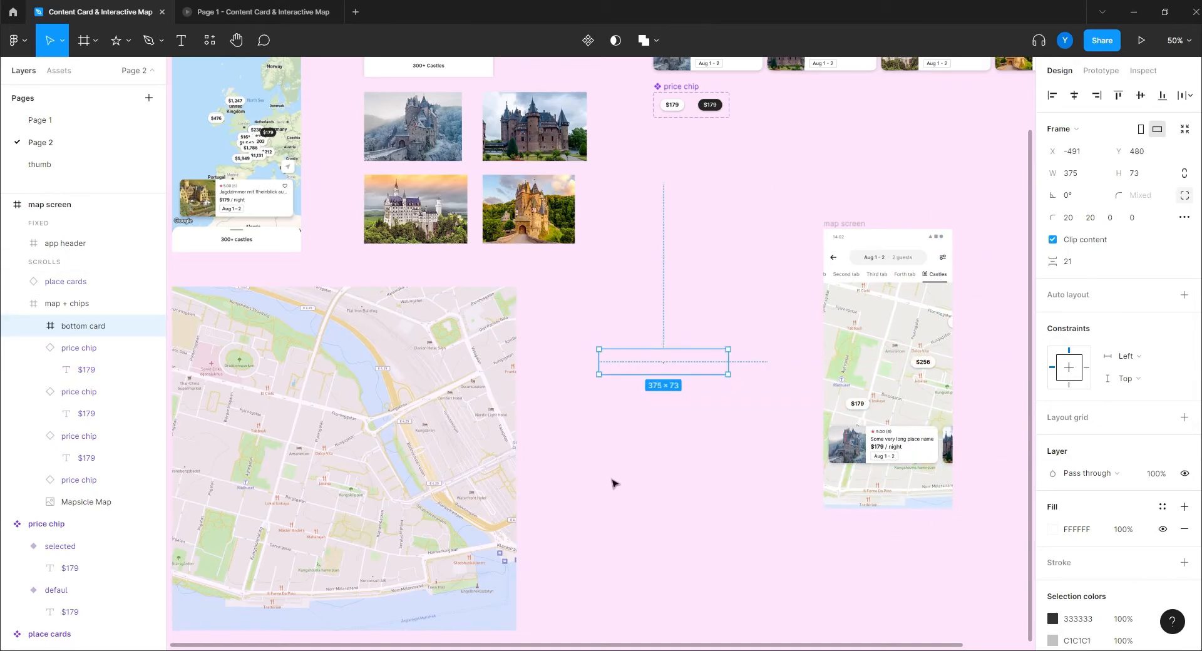
{"action": "key", "text": "Delete"}
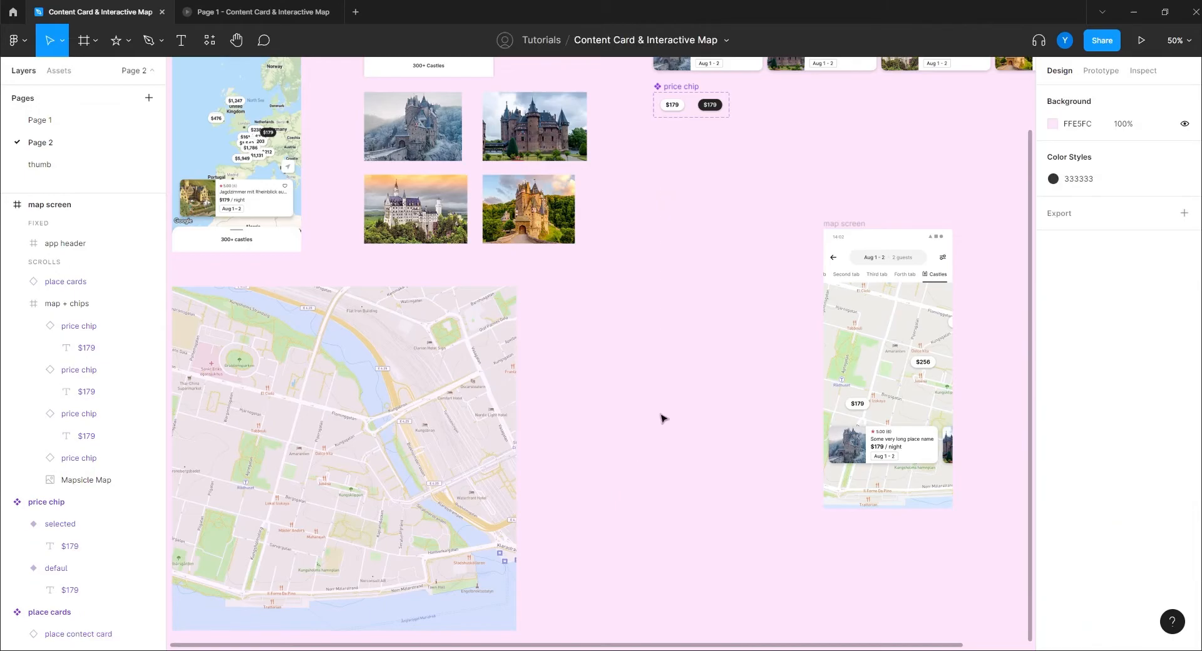
{"action": "key", "text": "ctrl+v"}
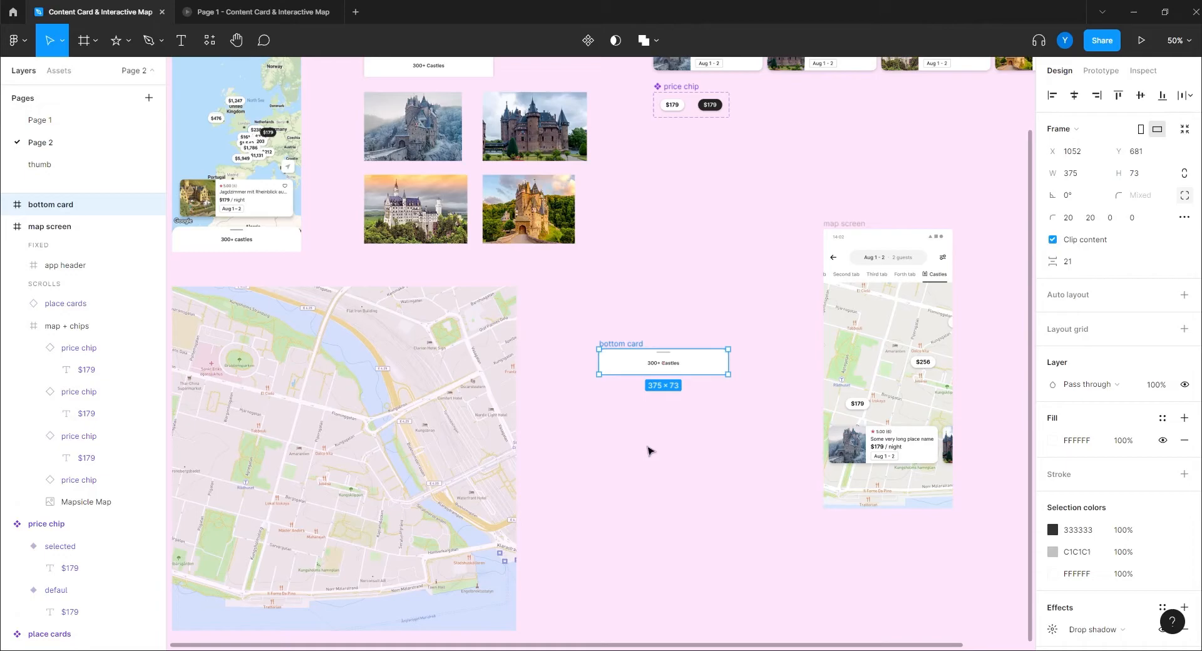
{"action": "key", "text": "Delete"}
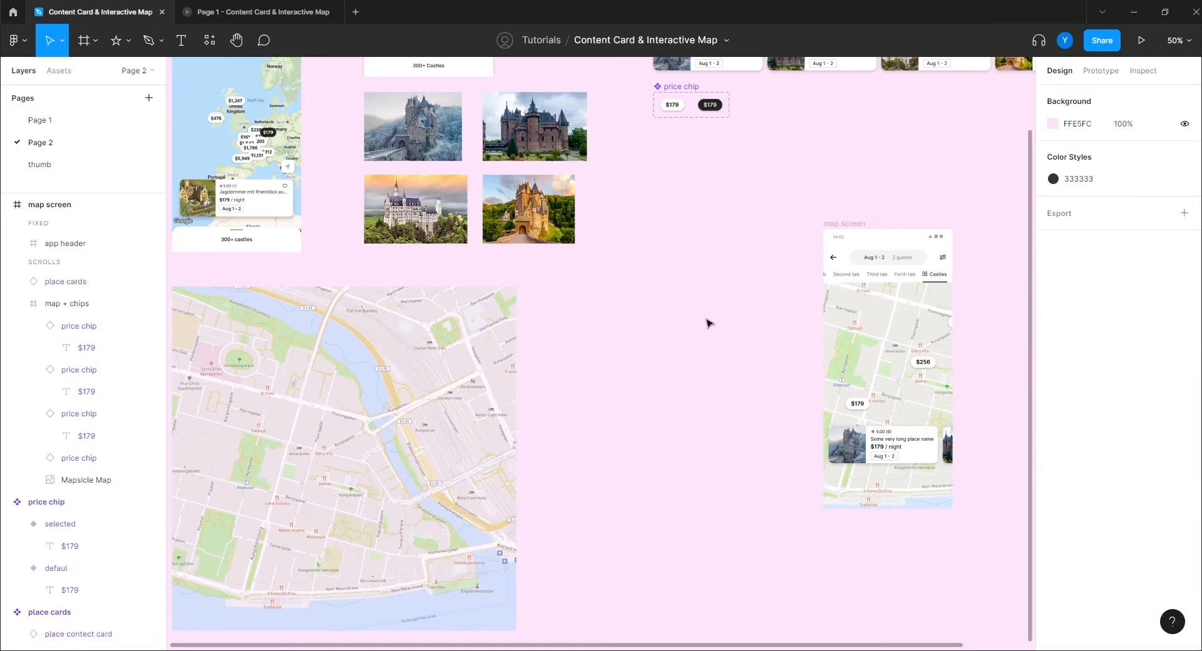
{"action": "left_click", "coordinate": [847, 227]}
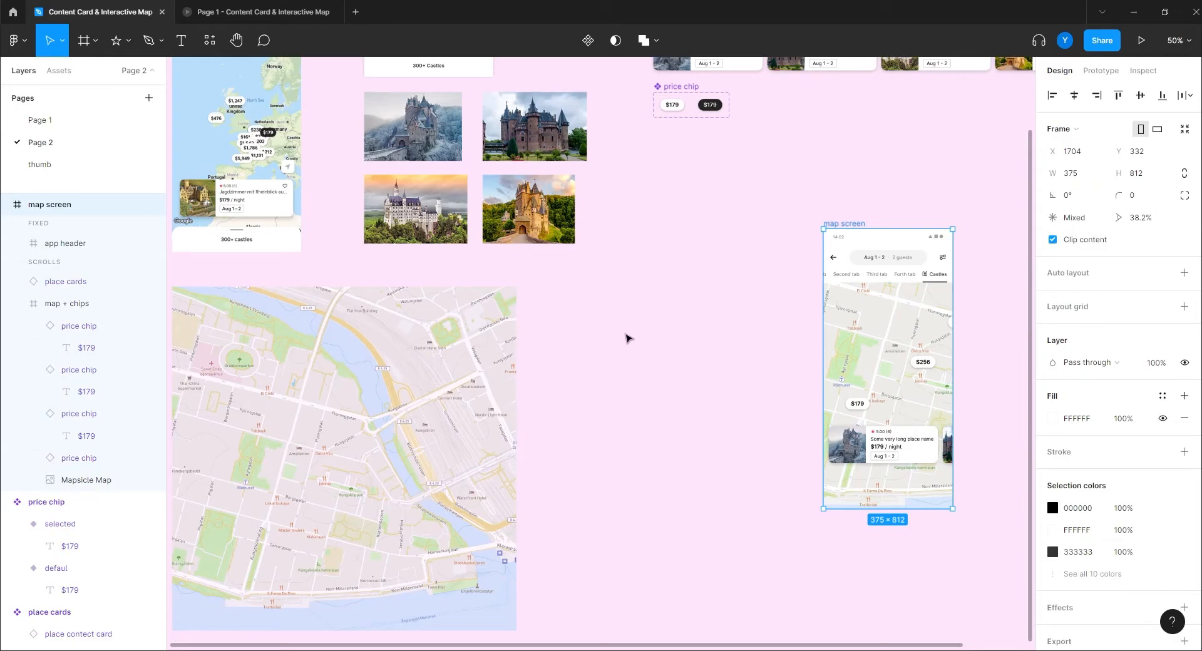
{"action": "key", "text": "ctrl+v"}
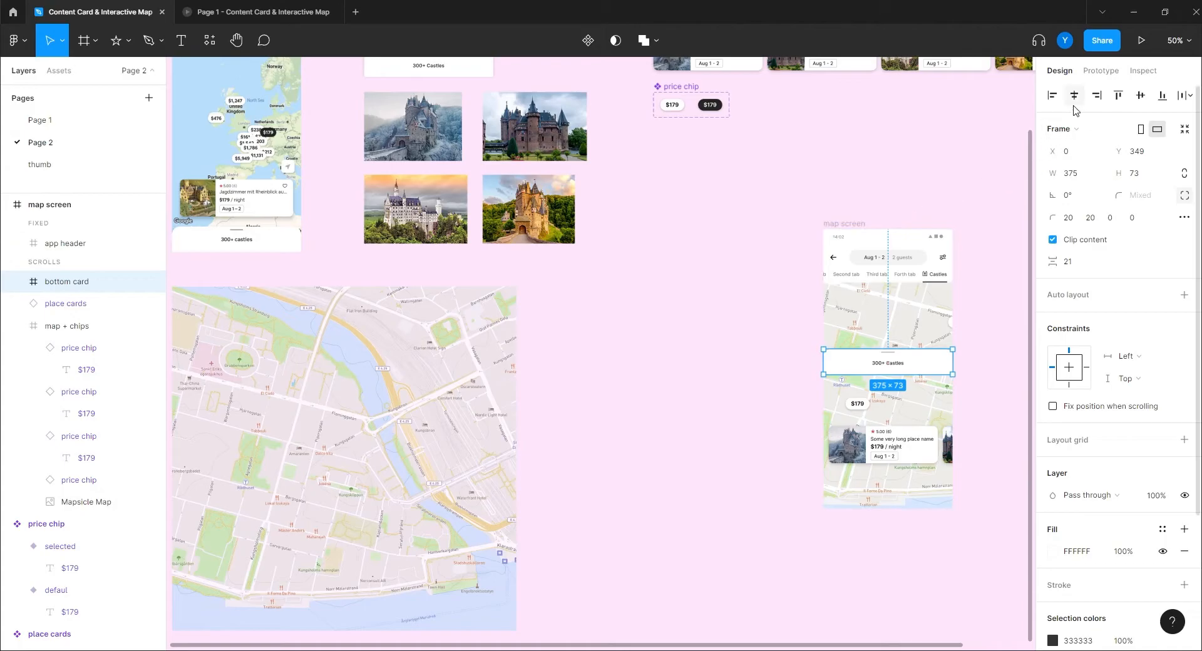
{"action": "left_click", "coordinate": [1163, 98]}
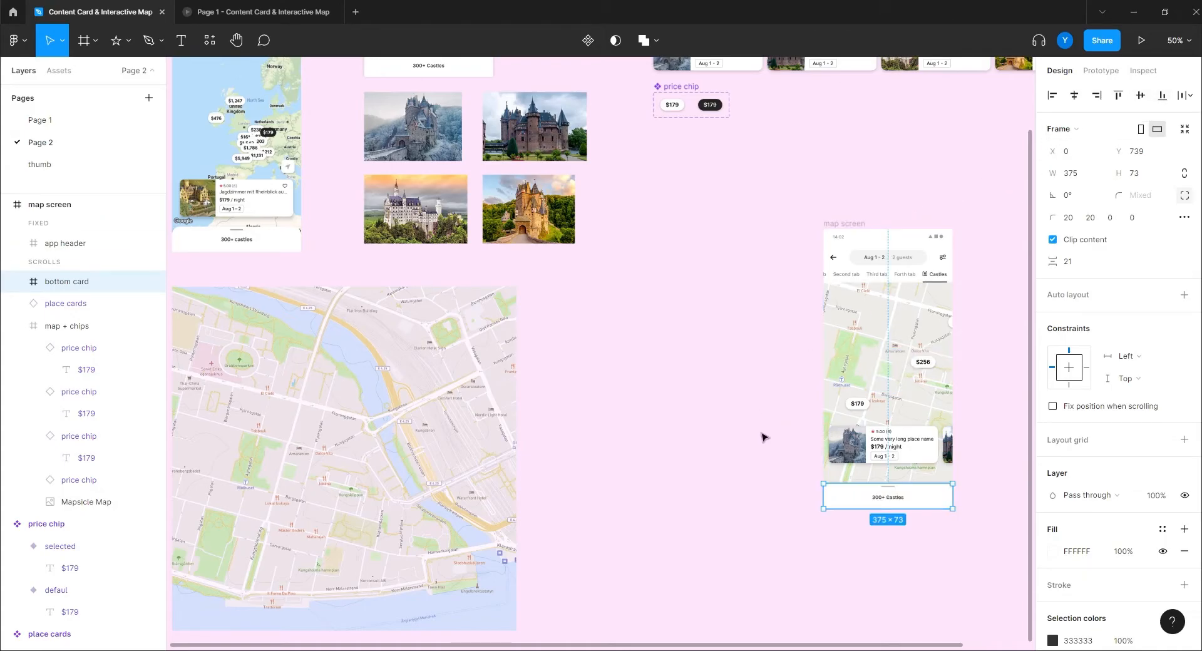
- Move the place cards on the map screen down to Y 602, just above the bottom card
{"action": "scroll", "coordinate": [764, 435], "scroll_direction": "right", "scroll_amount": 5}
{"action": "scroll", "coordinate": [765, 435], "scroll_direction": "down", "scroll_amount": 3}
{"action": "left_click", "coordinate": [719, 377]}
{"action": "key", "text": "Down"}
{"action": "key", "text": "Down"}
{"action": "key", "text": "Down"}
{"action": "key", "text": "Down"}
{"action": "key", "text": "Down"}
{"action": "key", "text": "Down"}
{"action": "key", "text": "Down"}
{"action": "key", "text": "Down"}
{"action": "key", "text": "Down"}
{"action": "key", "text": "Down"}
{"action": "key", "text": "Down"}
{"action": "key", "text": "Down"}
{"action": "key", "text": "Down"}
{"action": "key", "text": "Down"}
{"action": "key", "text": "Down"}
{"action": "key", "text": "Down"}
{"action": "key", "text": "Down"}
{"action": "key", "text": "Down"}
{"action": "key", "text": "Down"}
{"action": "key", "text": "Down"}
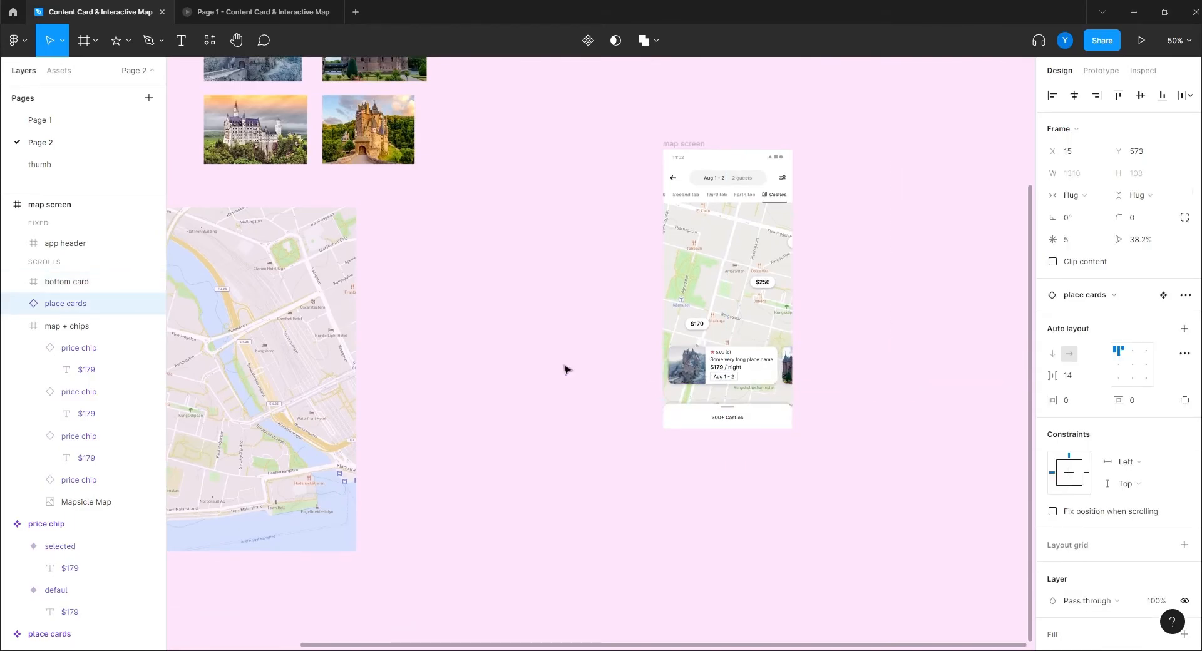
{"action": "key", "text": "Down"}
{"action": "key", "text": "Down"}
{"action": "key", "text": "Down"}
{"action": "key", "text": "Down"}
{"action": "key", "text": "Down"}
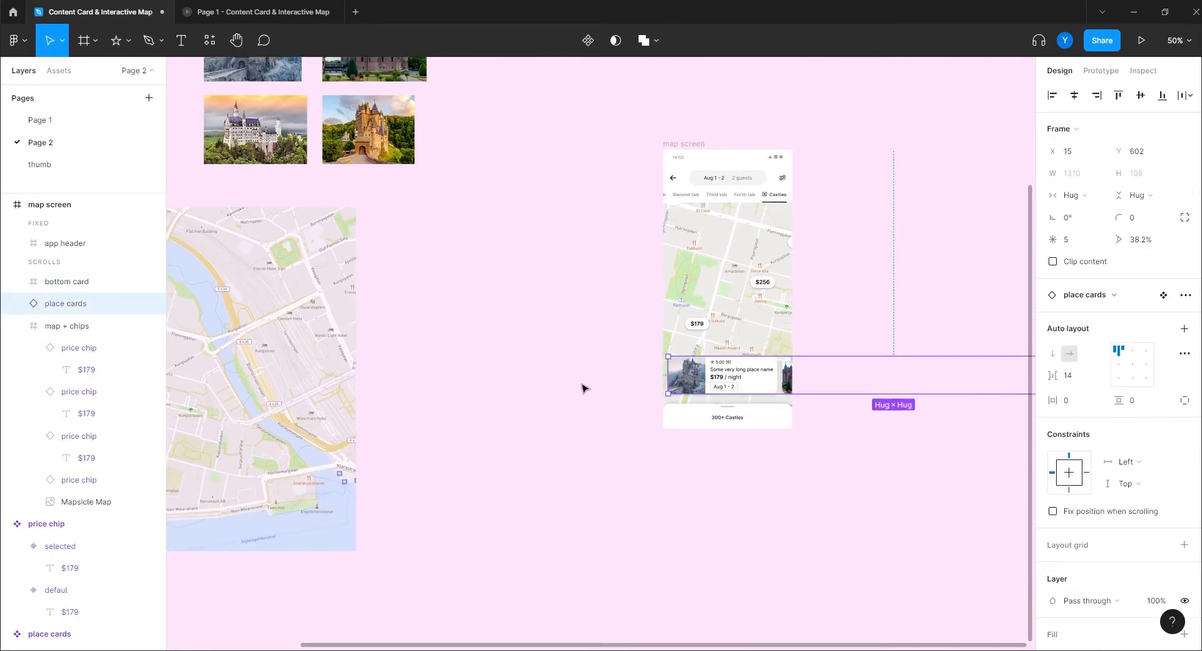
{"action": "left_click", "coordinate": [578, 352]}
{"action": "scroll", "coordinate": [547, 338], "scroll_direction": "right", "scroll_amount": 3}
{"action": "scroll", "coordinate": [548, 338], "scroll_direction": "up", "scroll_amount": 3}
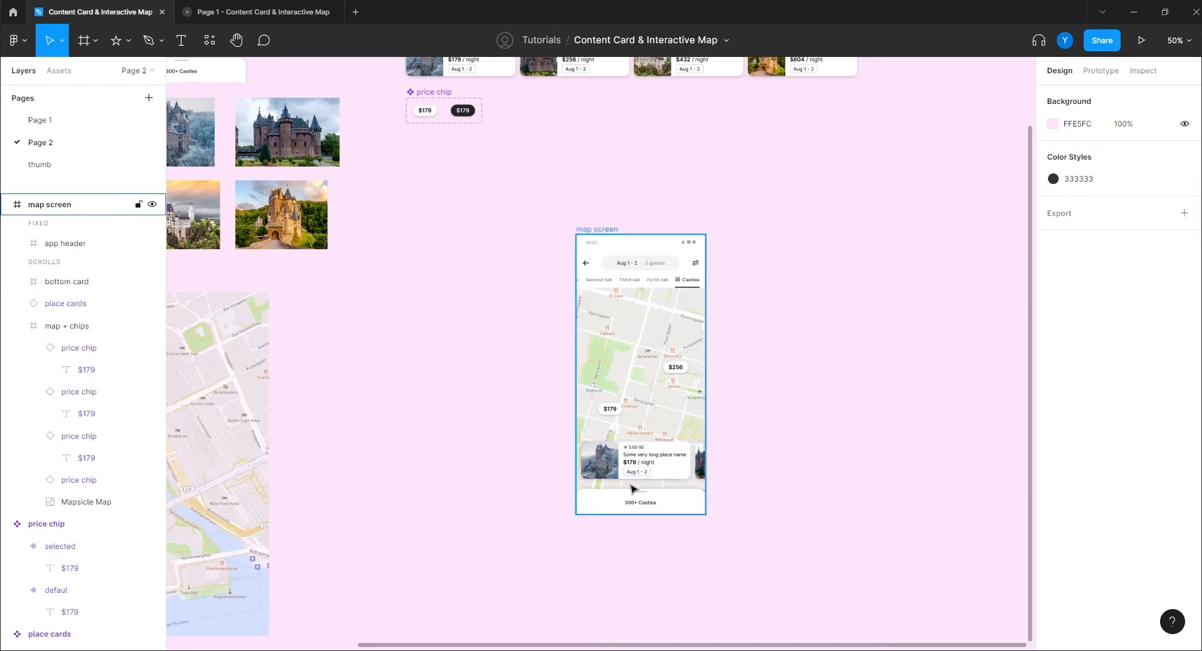
{"action": "left_click", "coordinate": [649, 452]}
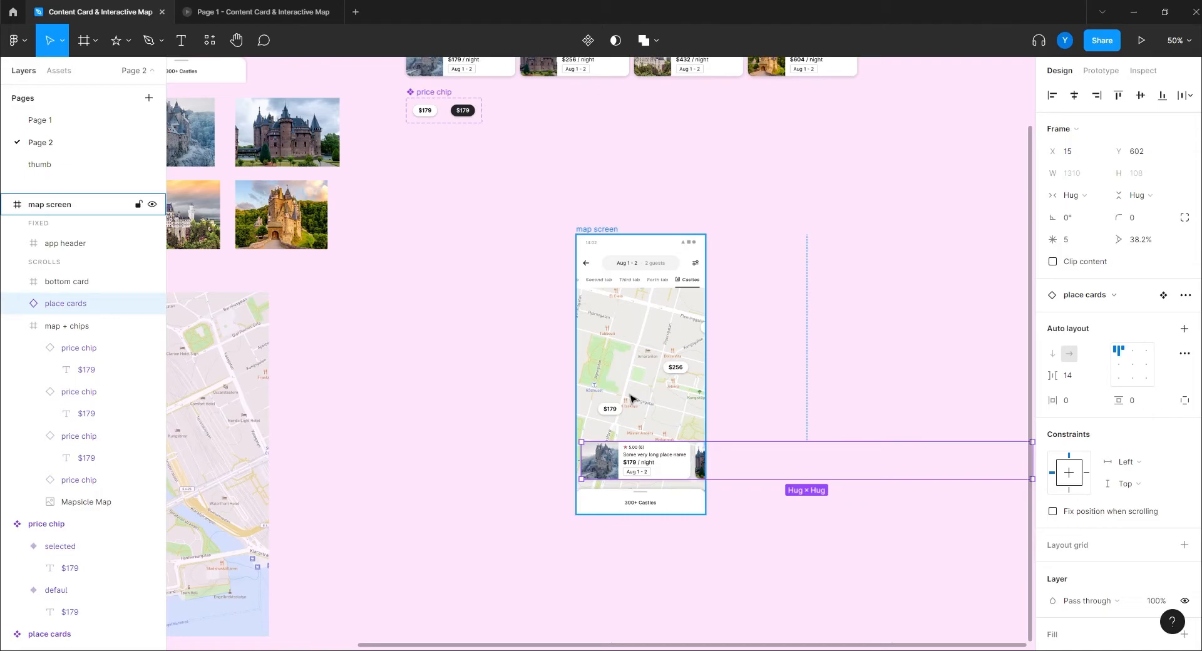
{"action": "left_click_drag", "start_coordinate": [451, 193], "coordinate": [496, 263]}
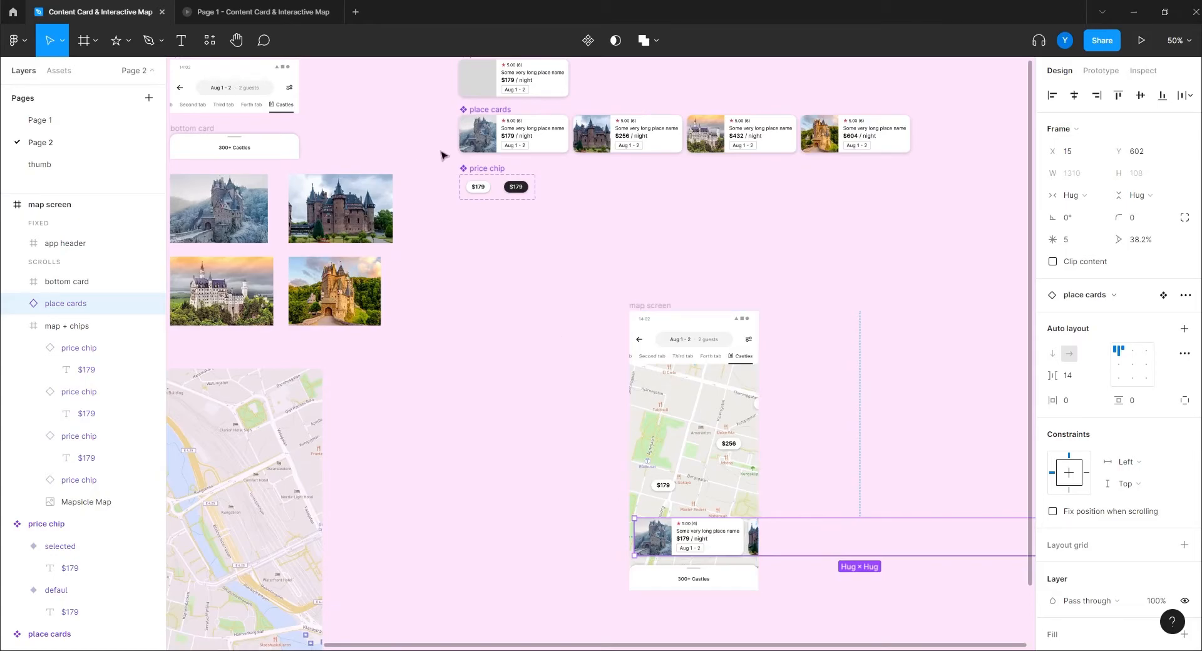
{"action": "left_click_drag", "start_coordinate": [588, 469], "coordinate": [444, 307]}
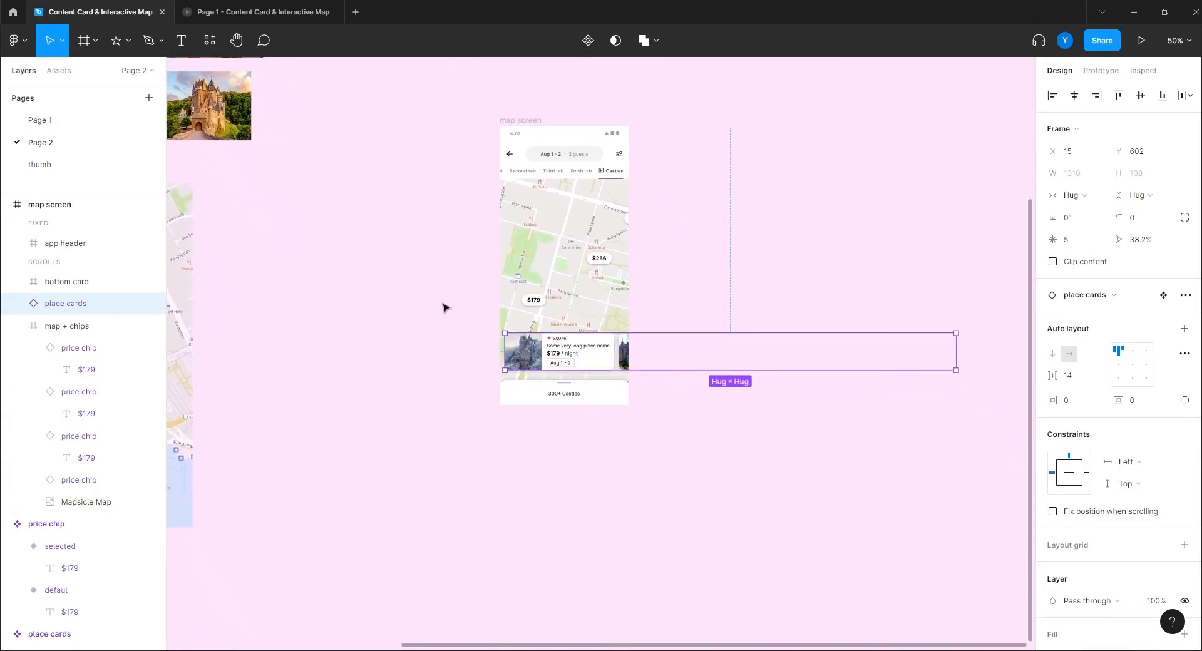
{"action": "left_click", "coordinate": [444, 308]}
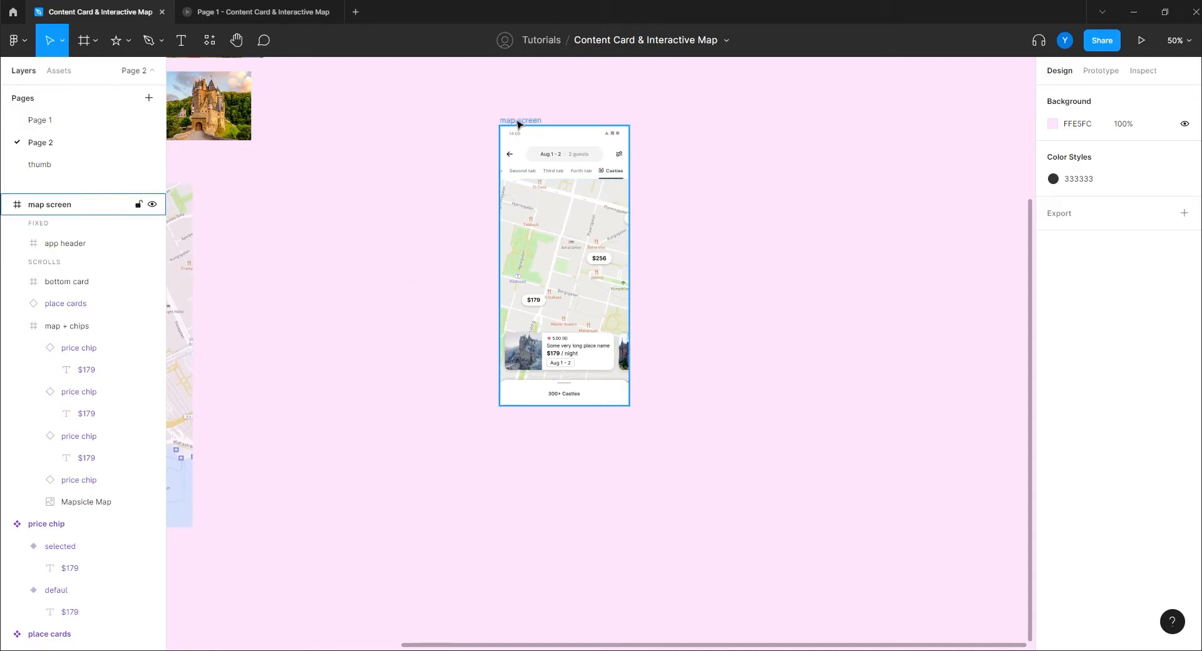
- Duplicate the map screen frame diagonally below the original
{"action": "left_click_drag", "start_coordinate": [518, 124], "coordinate": [692, 380]}
{"action": "left_click", "coordinate": [575, 357]}
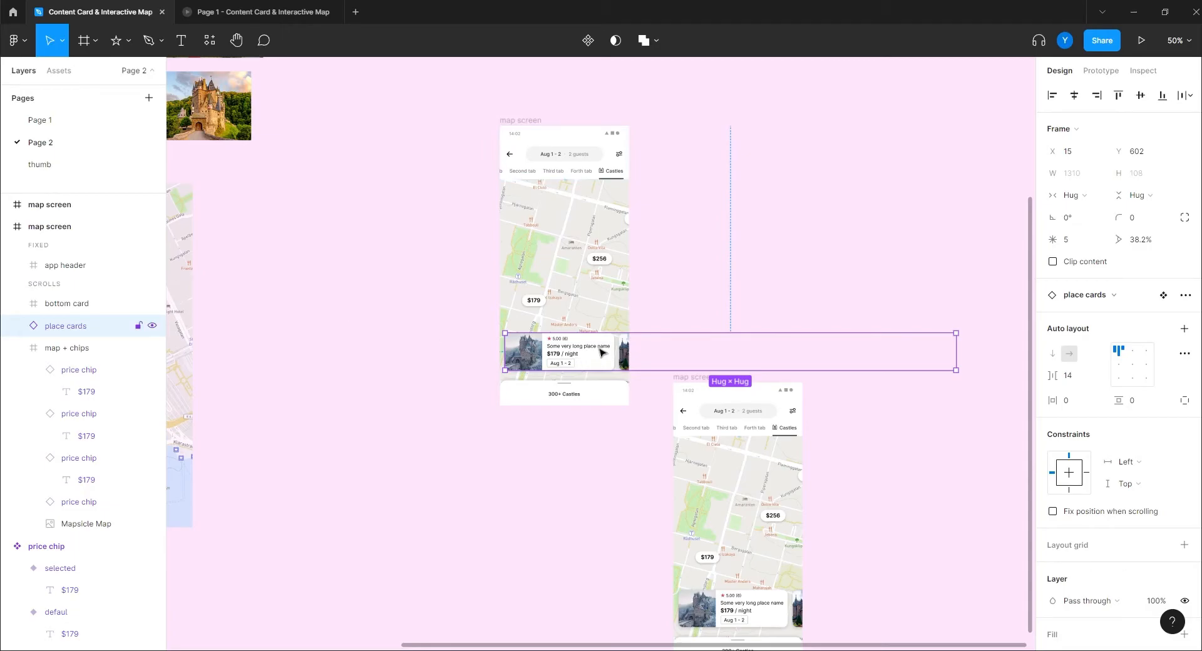
{"action": "left_click", "coordinate": [404, 332]}
{"action": "left_click_drag", "start_coordinate": [390, 332], "coordinate": [353, 282]}
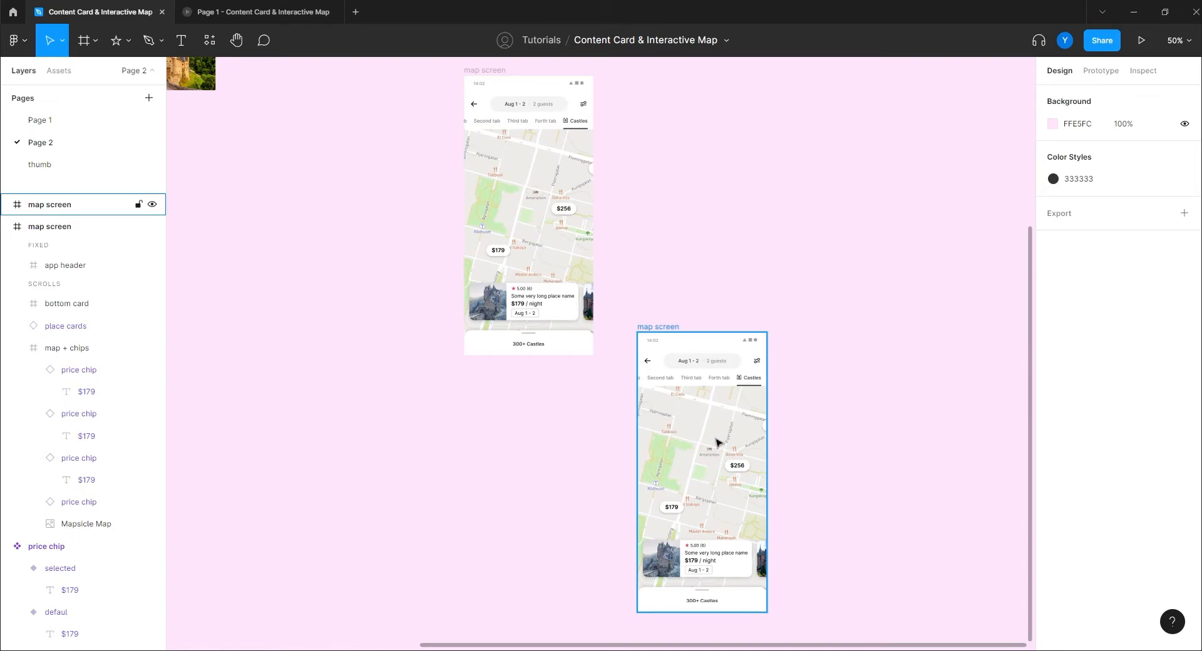
- Link the first screen's place cards to the duplicated map screen with an On drag, Navigate to interaction using Smart animate
{"action": "left_click", "coordinate": [539, 304]}
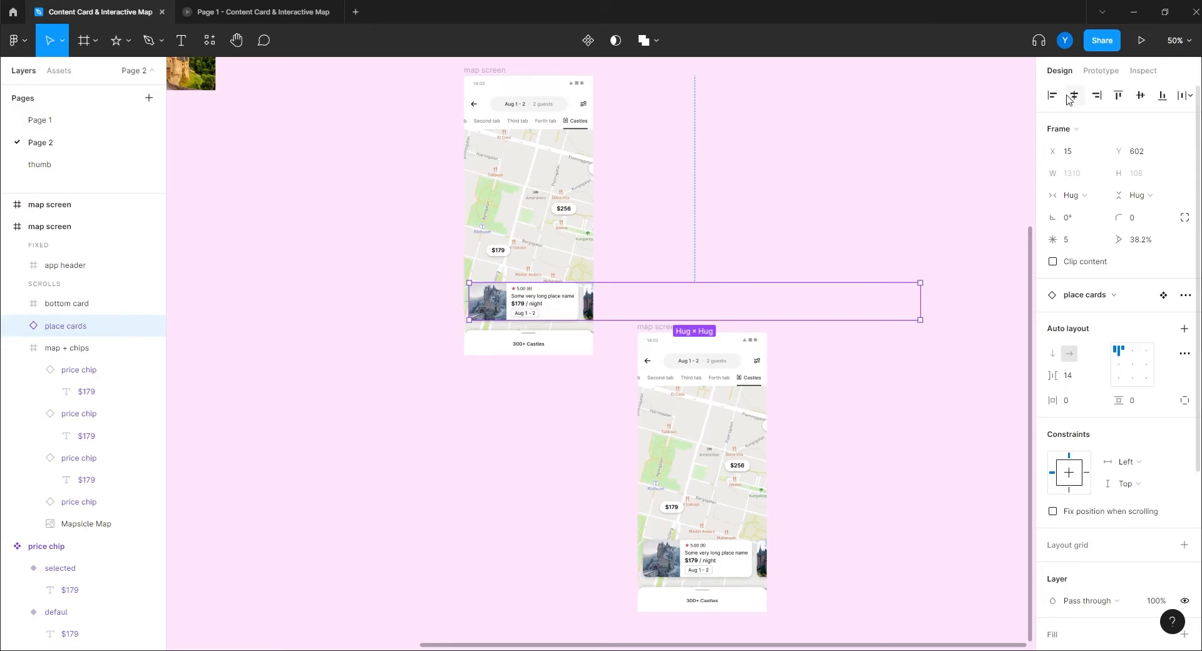
{"action": "left_click", "coordinate": [1101, 70]}
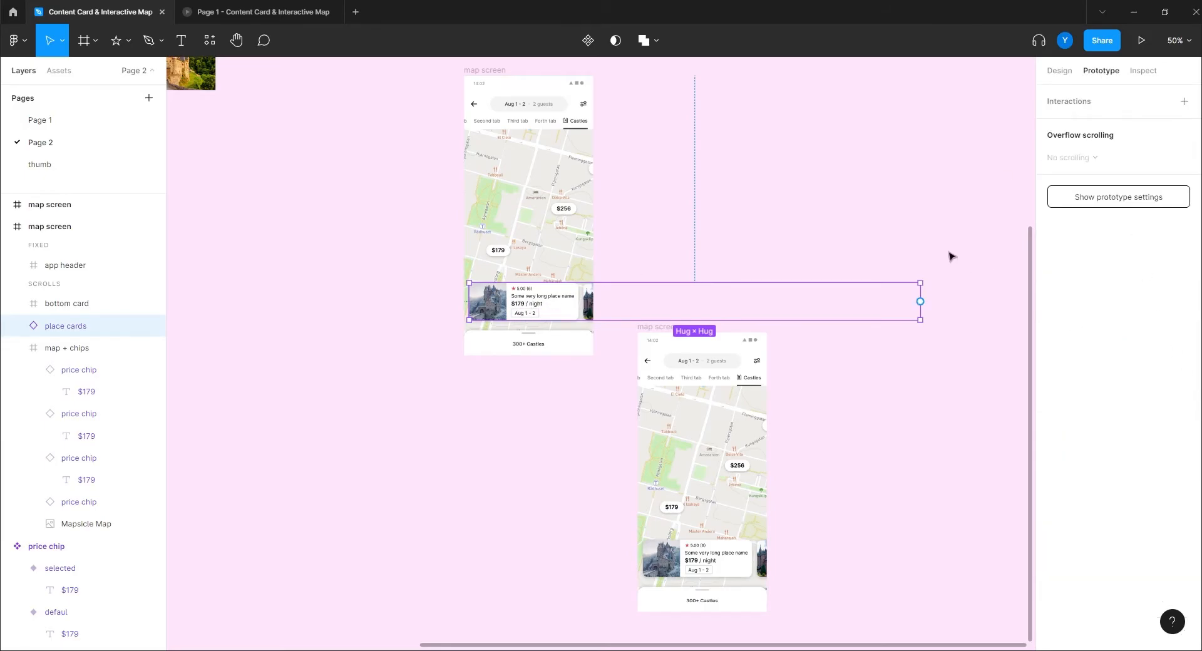
{"action": "left_click_drag", "start_coordinate": [920, 301], "coordinate": [706, 357]}
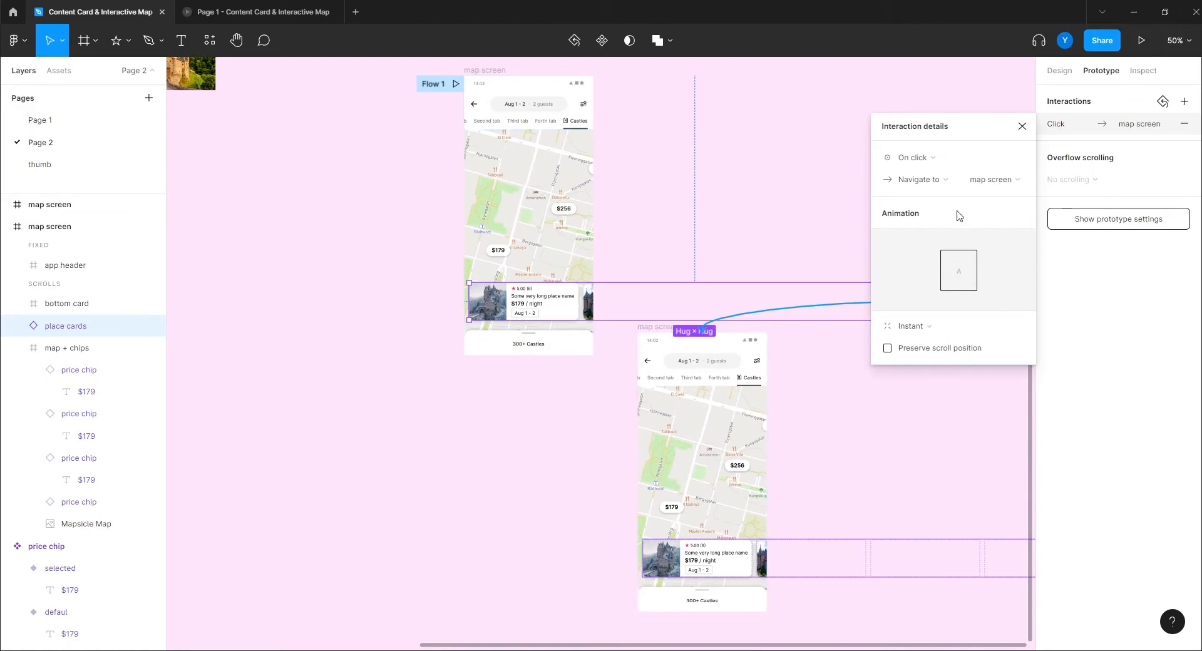
{"action": "left_click", "coordinate": [914, 162]}
{"action": "left_click", "coordinate": [914, 175]}
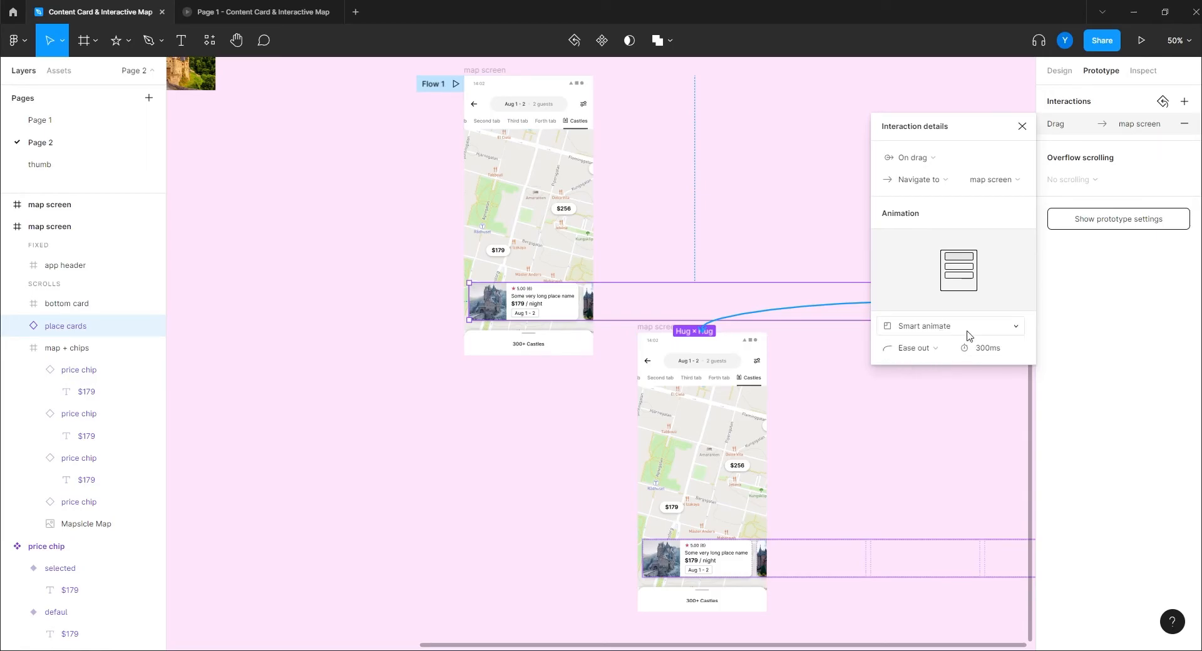
- Examine in the finished prototype's preview how dragging the place cards moves the map and highlights the matching price chip
{"action": "left_click_drag", "start_coordinate": [528, 405], "coordinate": [394, 368]}
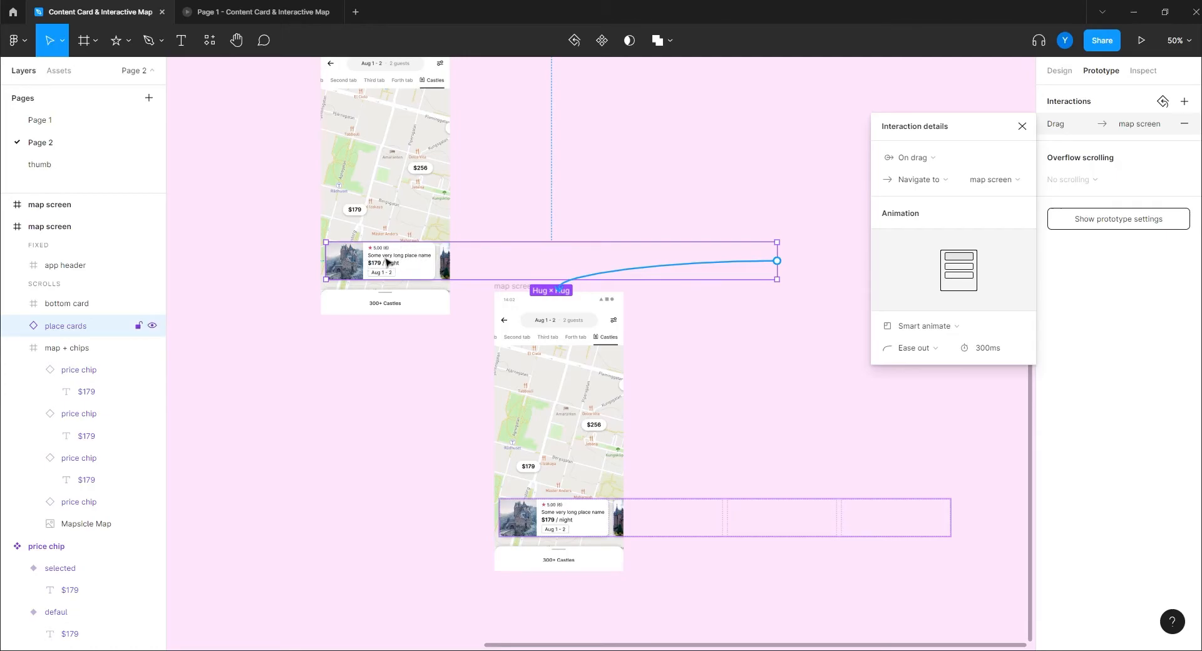
{"action": "left_click", "coordinate": [278, 14]}
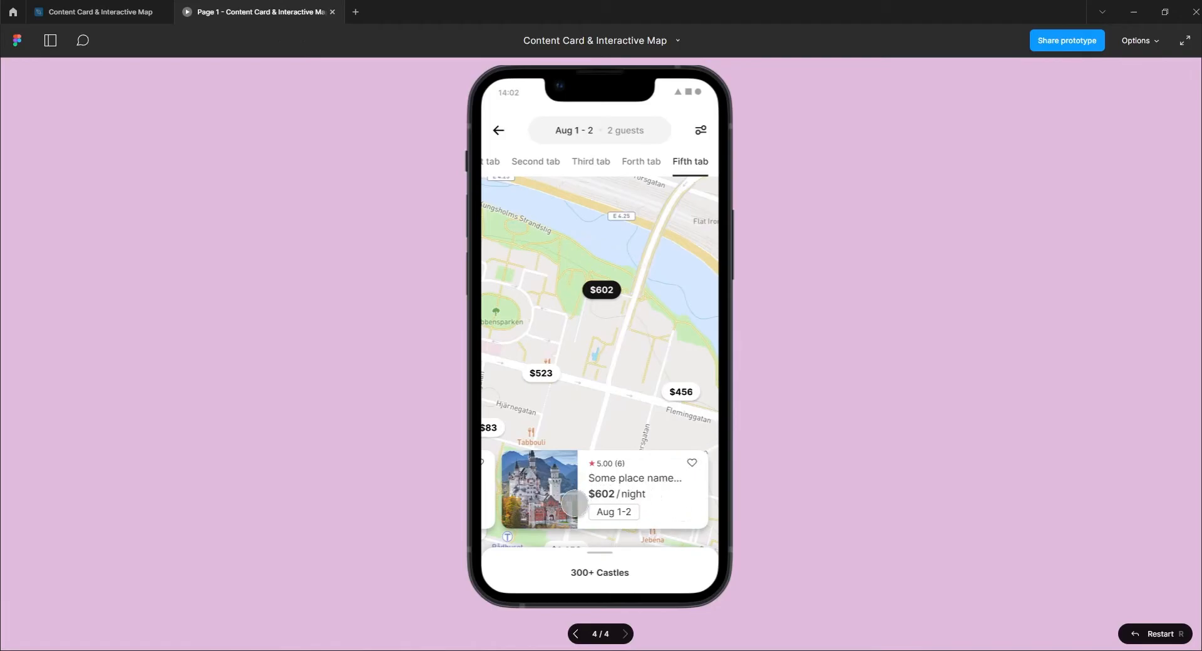
{"action": "left_click_drag", "start_coordinate": [565, 472], "coordinate": [750, 480]}
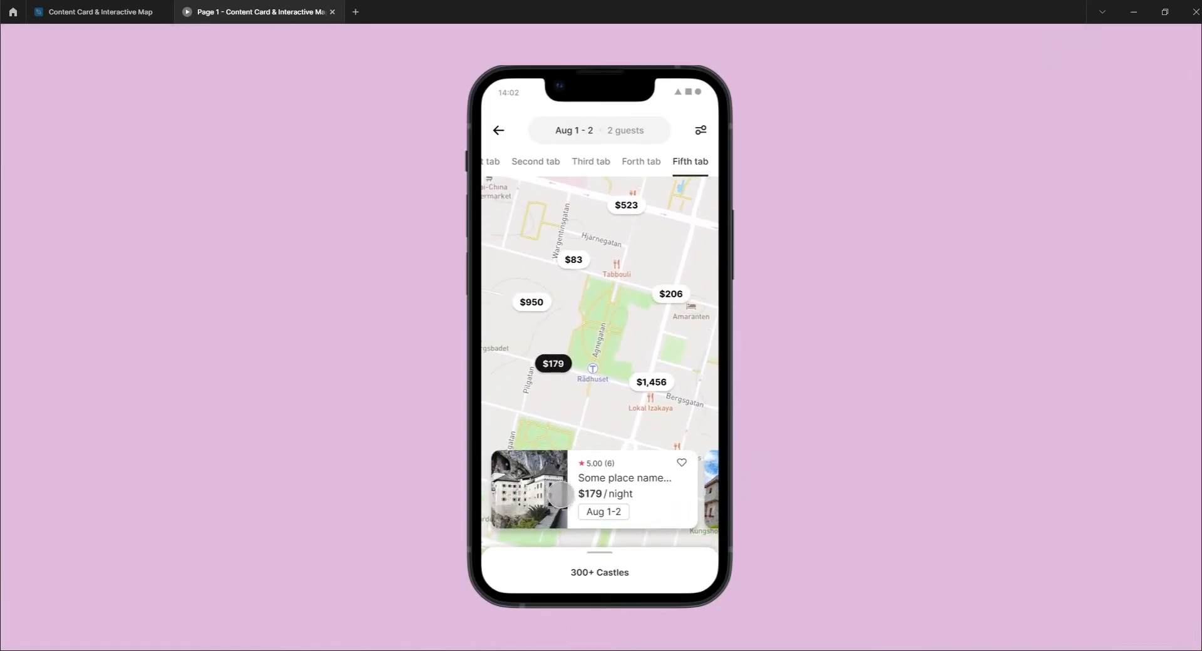
{"action": "left_click_drag", "start_coordinate": [662, 494], "coordinate": [600, 497]}
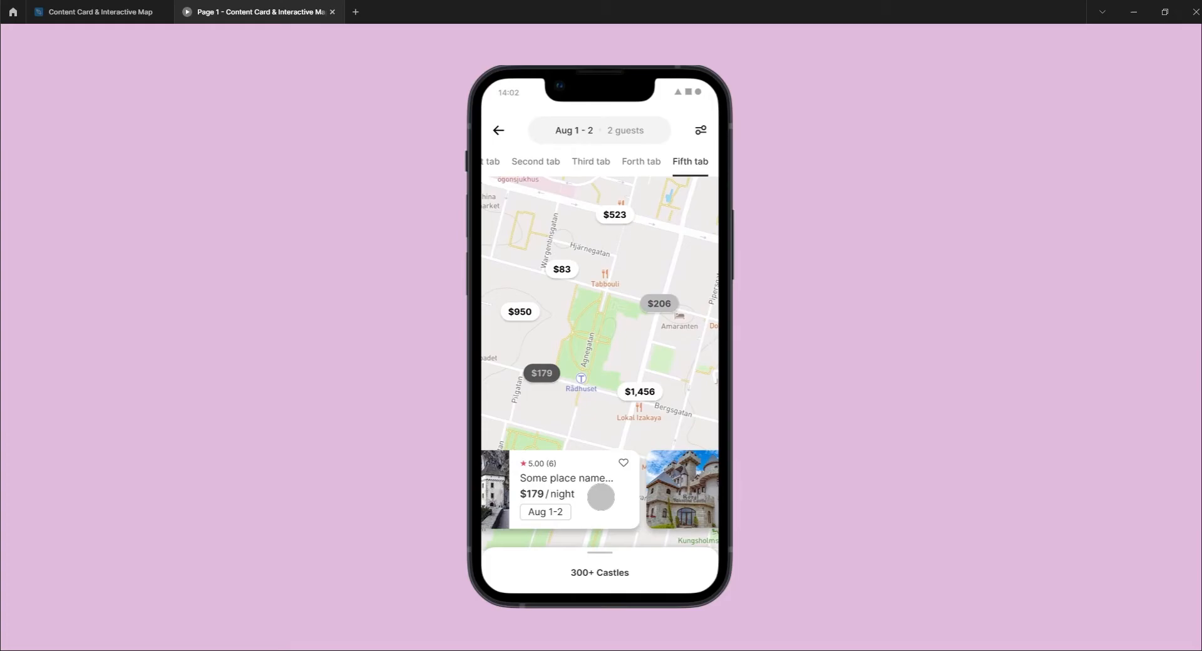
{"action": "left_click_drag", "start_coordinate": [623, 496], "coordinate": [387, 512]}
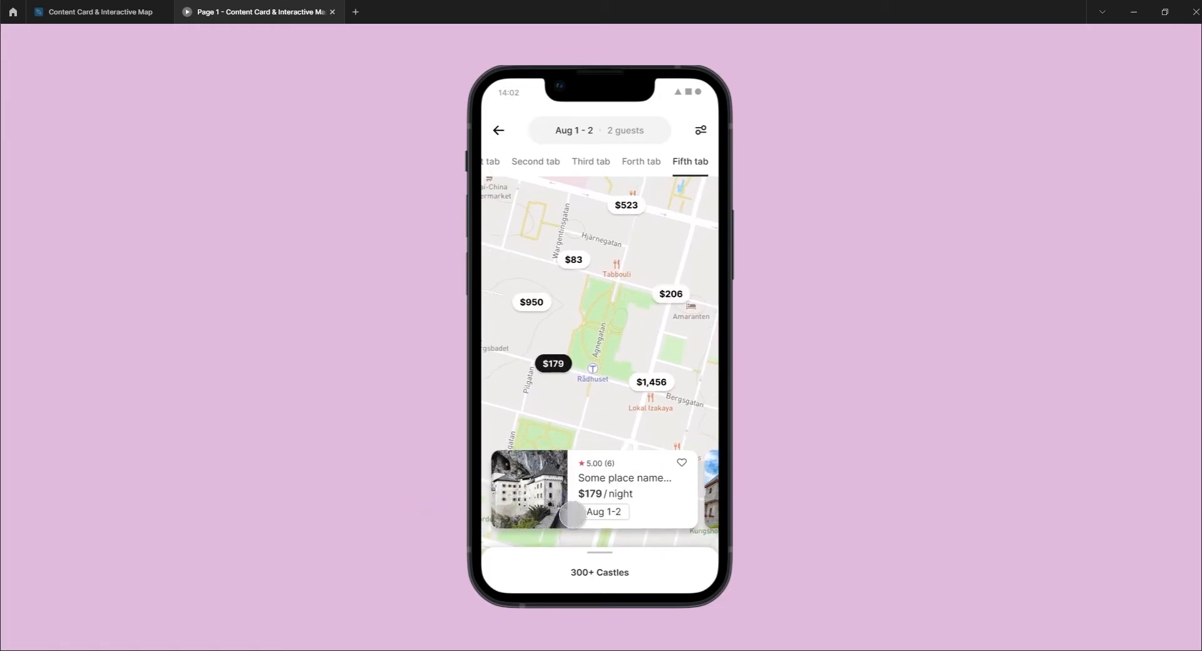
{"action": "left_click_drag", "start_coordinate": [674, 510], "coordinate": [580, 533]}
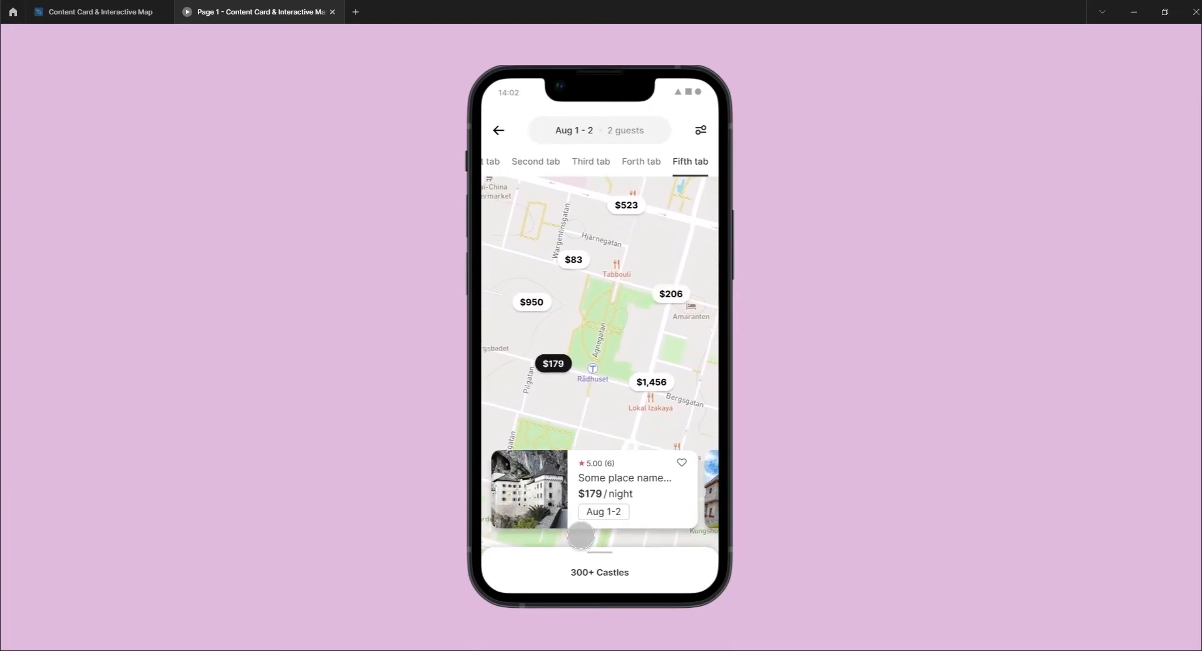
{"action": "left_click_drag", "start_coordinate": [676, 499], "coordinate": [524, 501]}
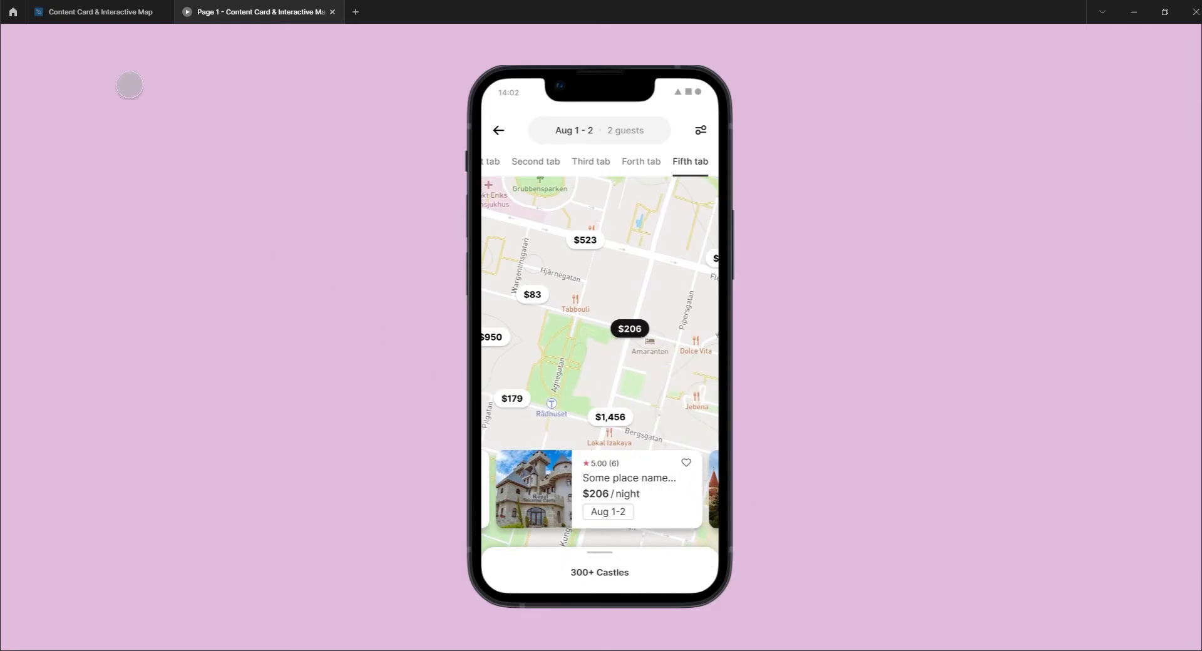
{"action": "left_click", "coordinate": [114, 10]}
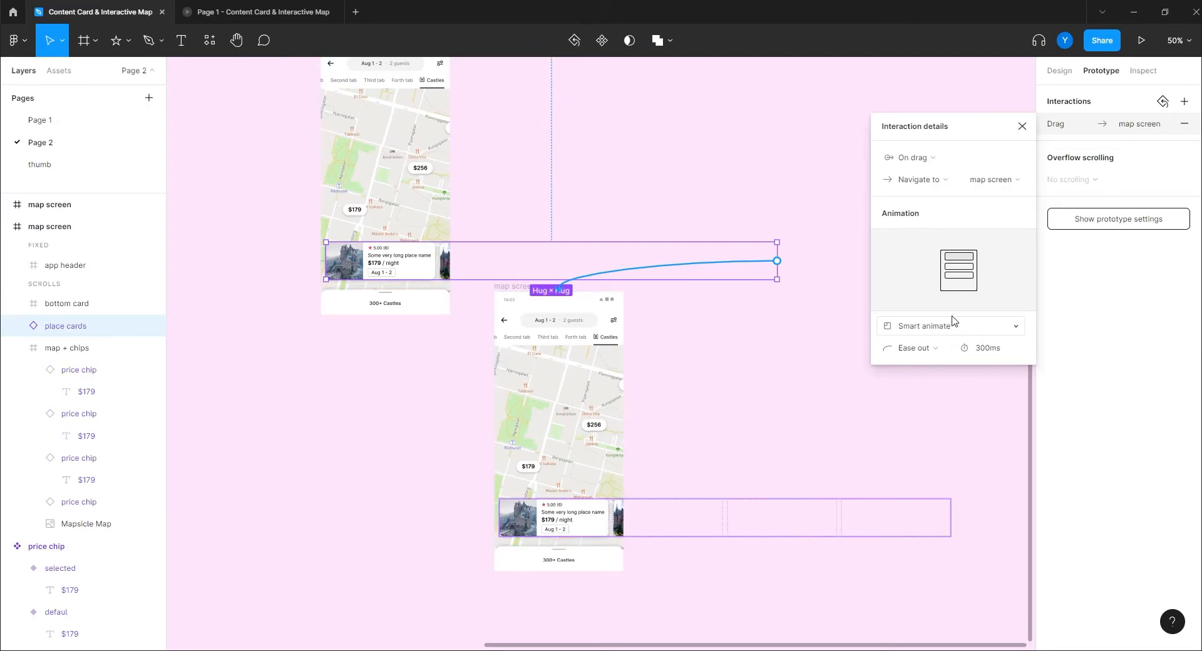
{"action": "left_click", "coordinate": [205, 18]}
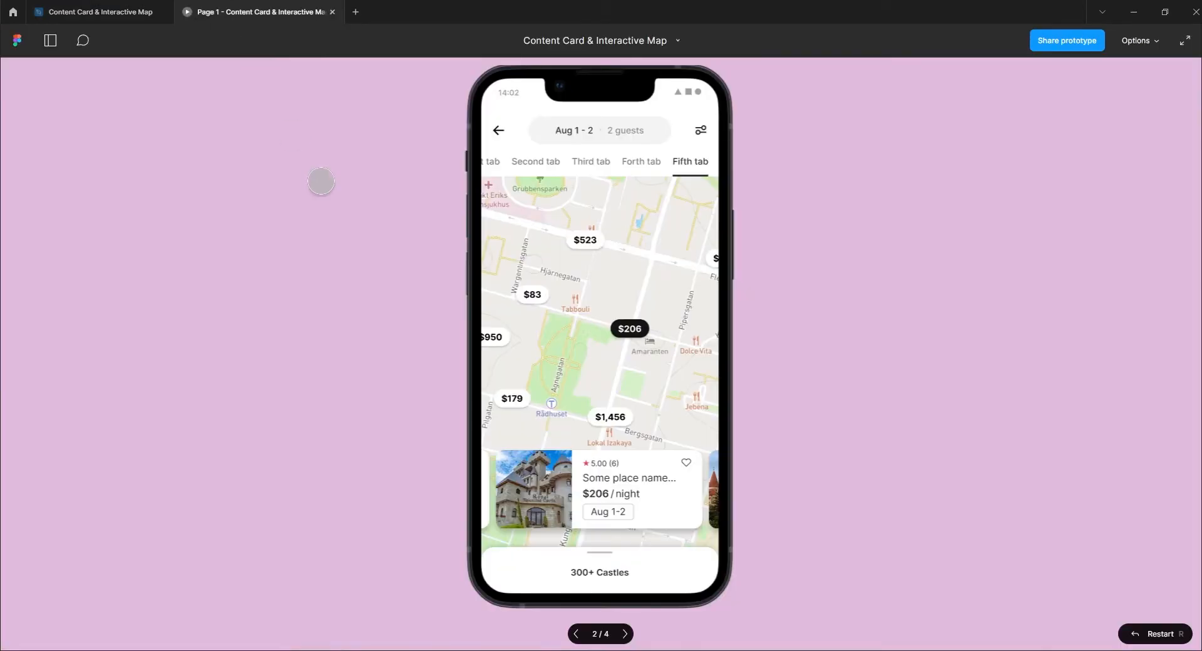
{"action": "left_click_drag", "start_coordinate": [667, 494], "coordinate": [705, 511]}
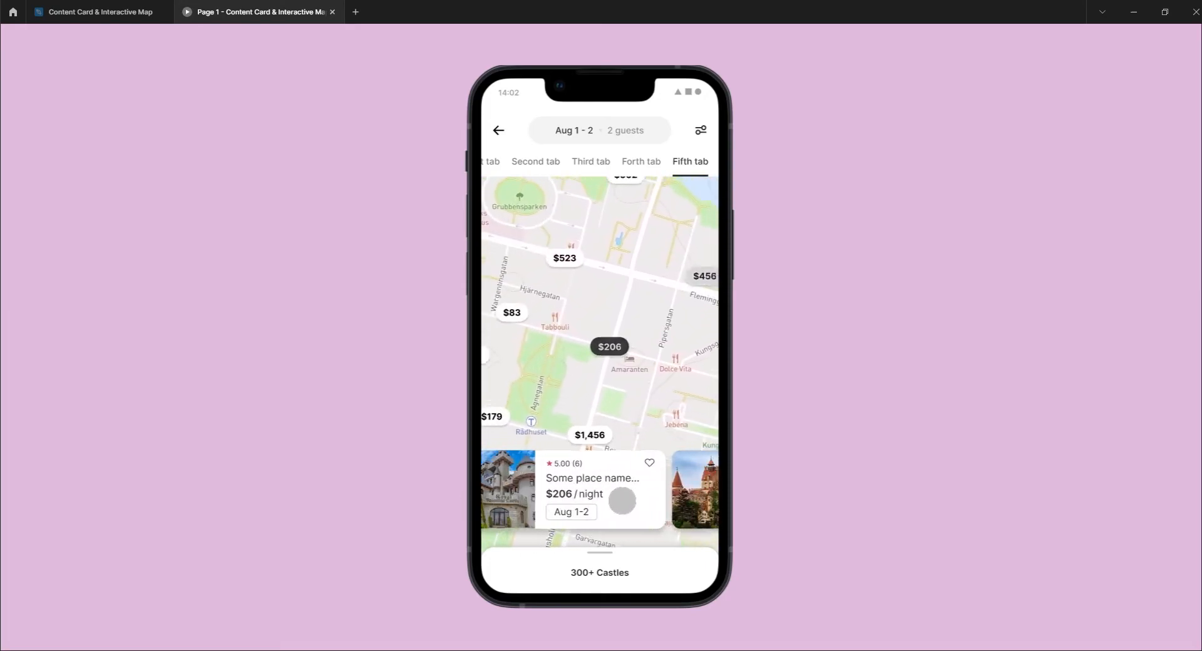
{"action": "left_click", "coordinate": [123, 16]}
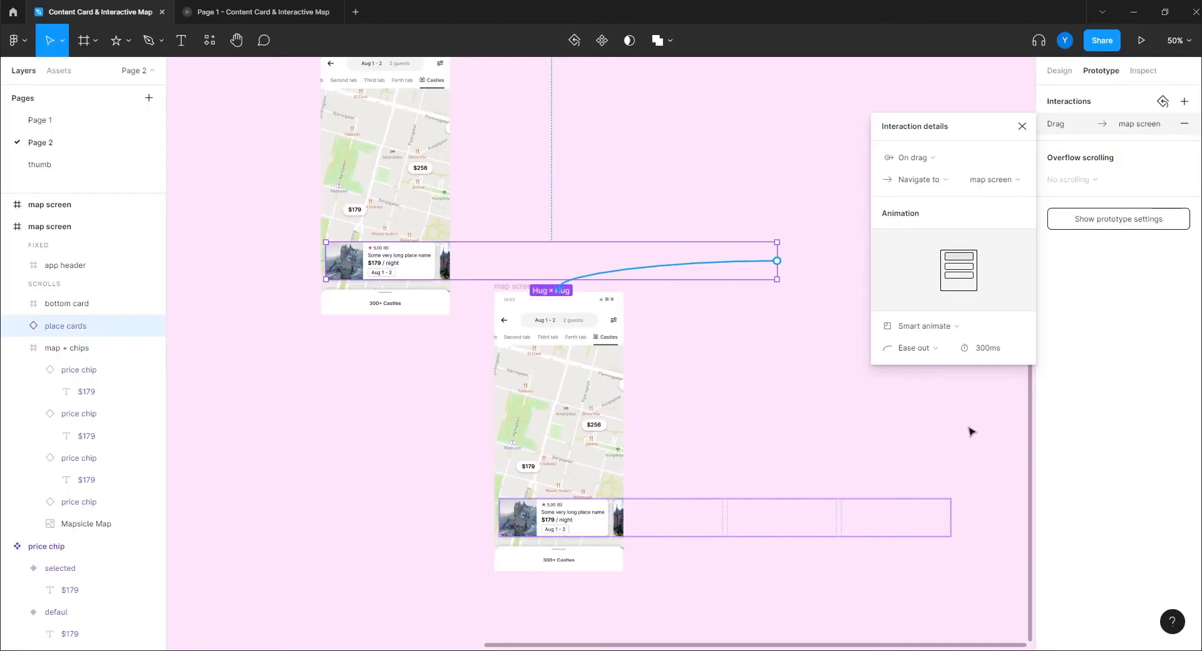
- Set the Smart animate duration of the place cards' drag interaction to 500 ms
{"action": "left_click", "coordinate": [991, 350]}
{"action": "type", "text": "500"}
{"action": "key", "text": "Return"}
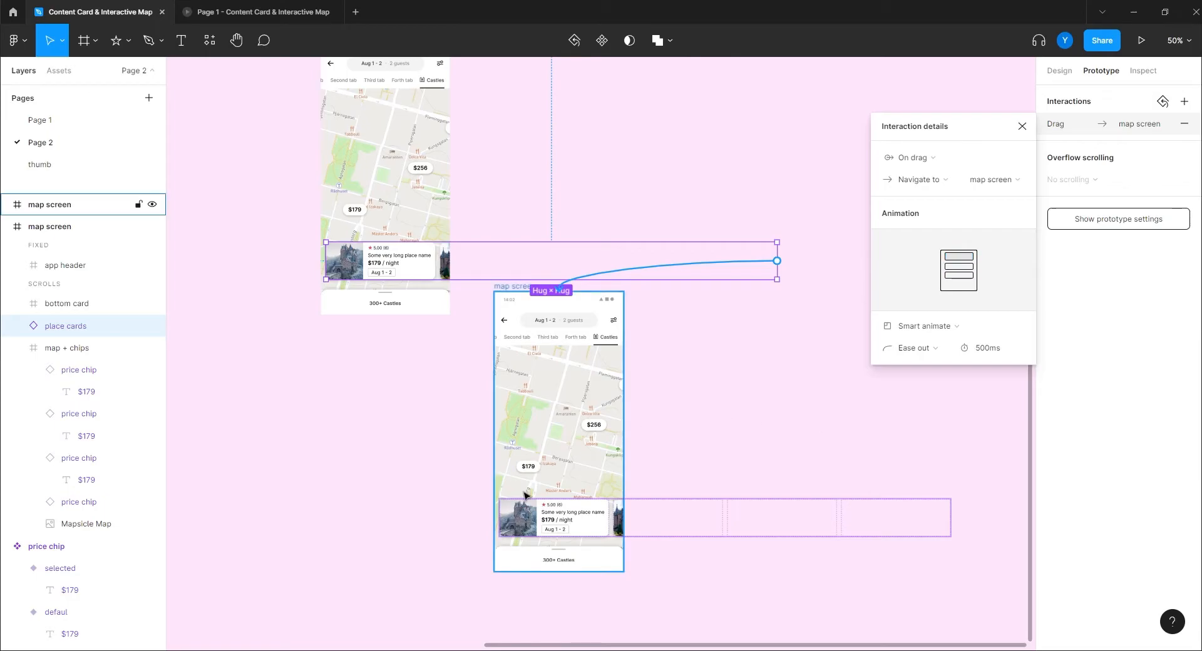
- Shift the place cards on the duplicated map screen to the left so the $256 card is centred
{"action": "left_click_drag", "start_coordinate": [387, 514], "coordinate": [416, 402]}
{"action": "key", "text": "plus"}
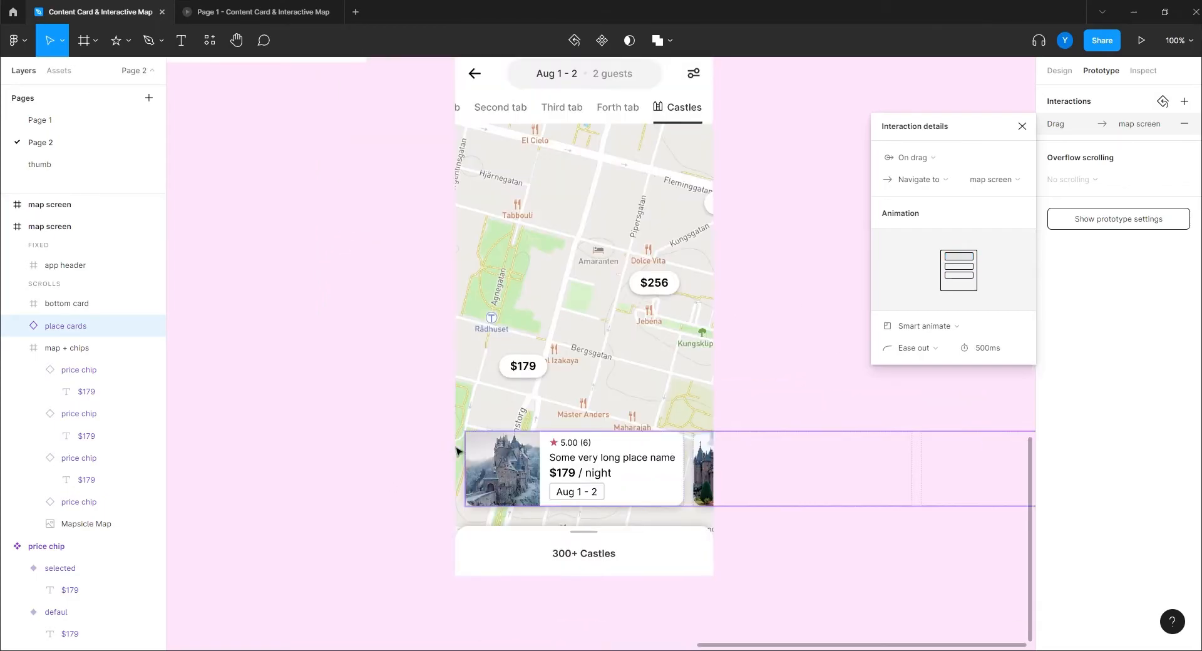
{"action": "left_click_drag", "start_coordinate": [573, 480], "coordinate": [363, 347]}
{"action": "left_click_drag", "start_coordinate": [457, 353], "coordinate": [528, 439]}
- Reposition the map + chips frame on the duplicated screen so the $256 price chip sits centred above its card
{"action": "left_click", "coordinate": [540, 270]}
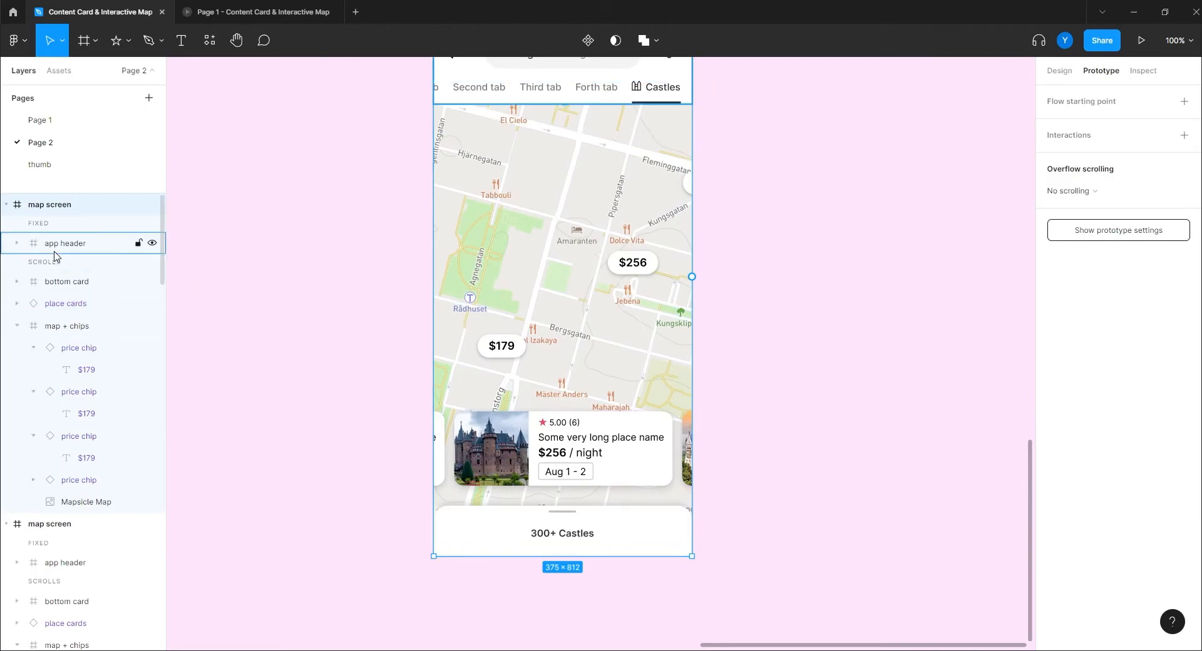
{"action": "left_click", "coordinate": [88, 325]}
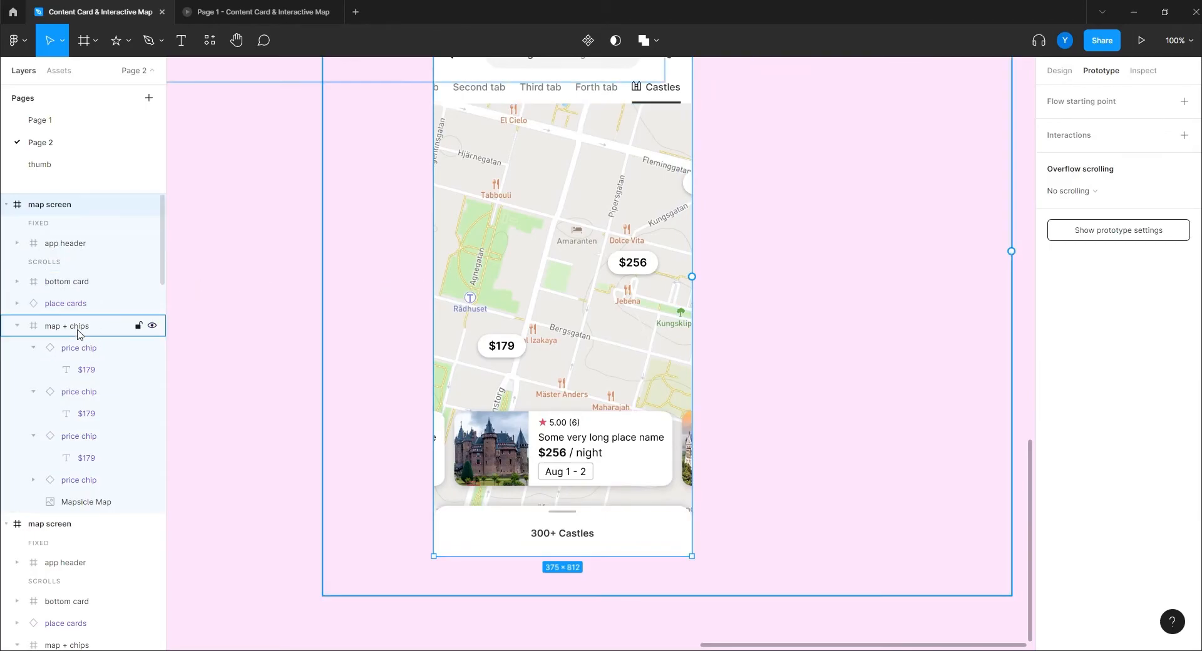
{"action": "left_click_drag", "start_coordinate": [634, 314], "coordinate": [576, 384]}
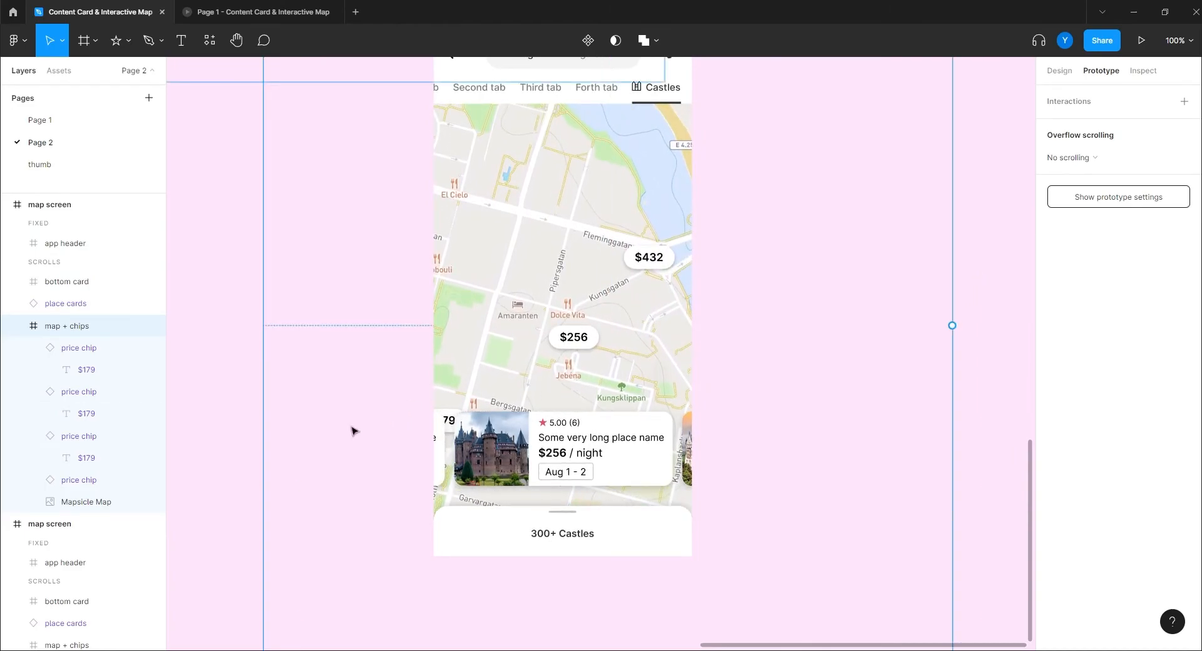
{"action": "left_click", "coordinate": [982, 359]}
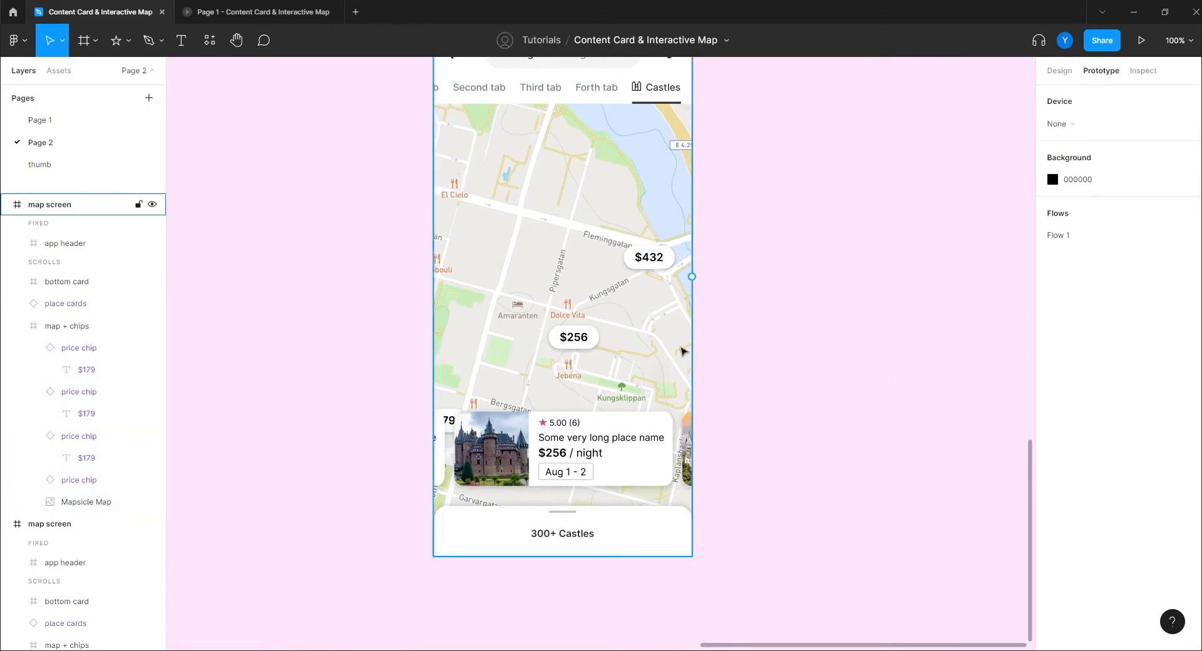
- Link the first screen's $179 price chip to the duplicated map screen with a Navigate to interaction
{"action": "key", "text": "minus"}
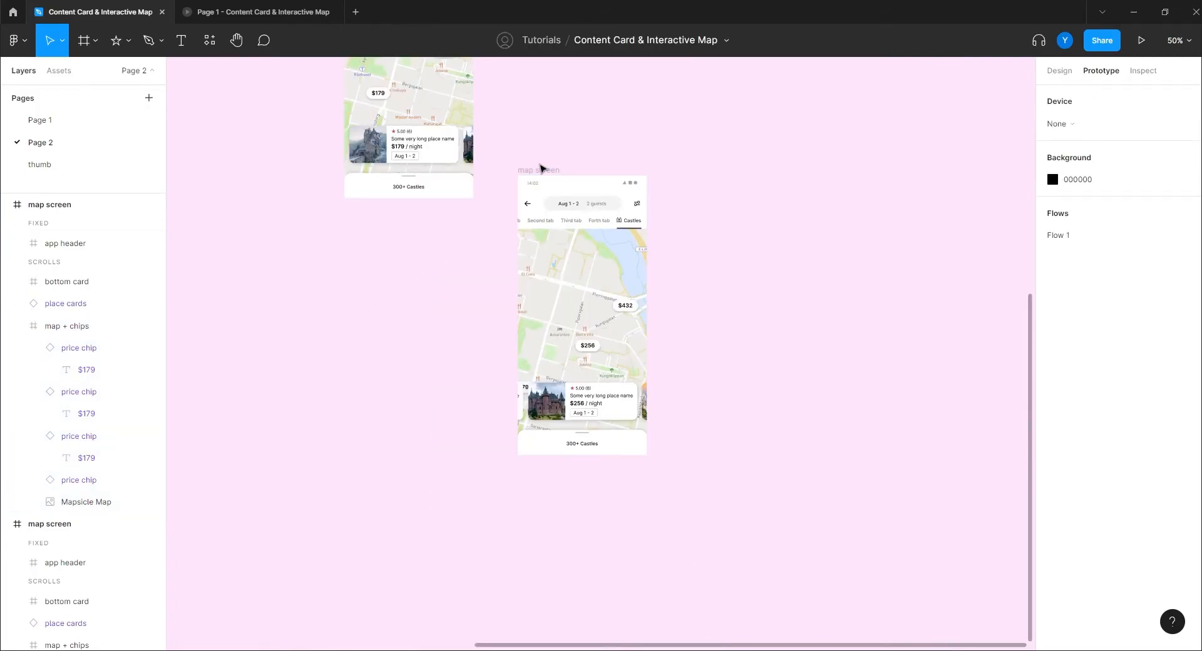
{"action": "left_click_drag", "start_coordinate": [344, 228], "coordinate": [424, 314]}
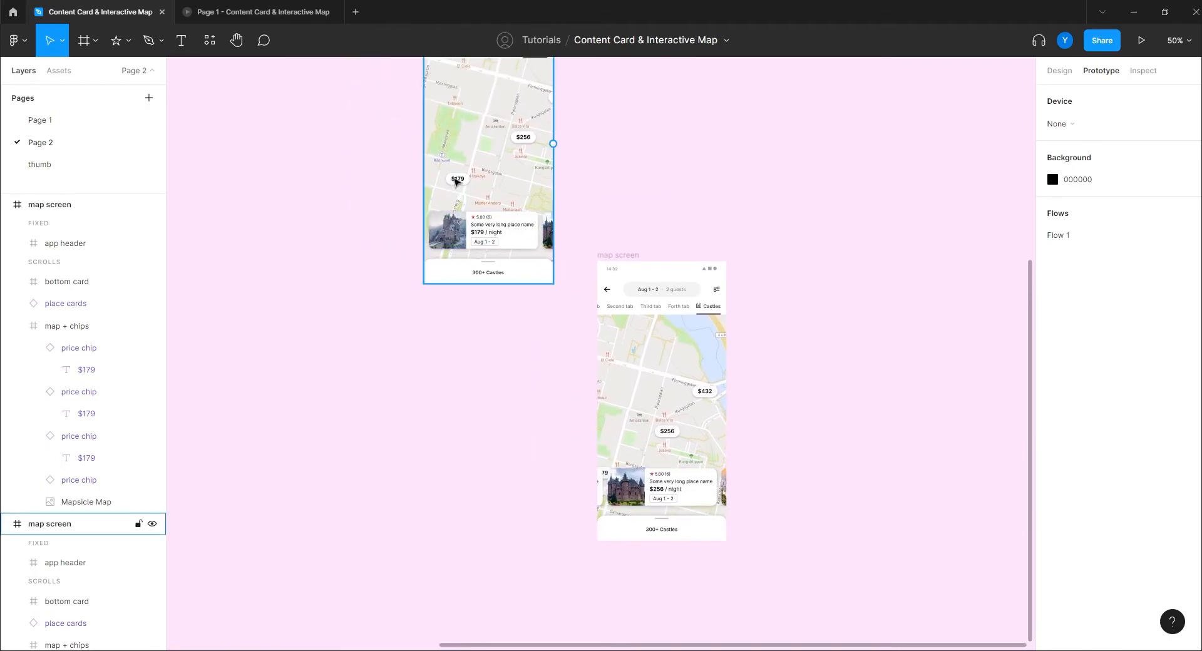
{"action": "left_click", "coordinate": [456, 179]}
{"action": "left_click", "coordinate": [456, 179]}
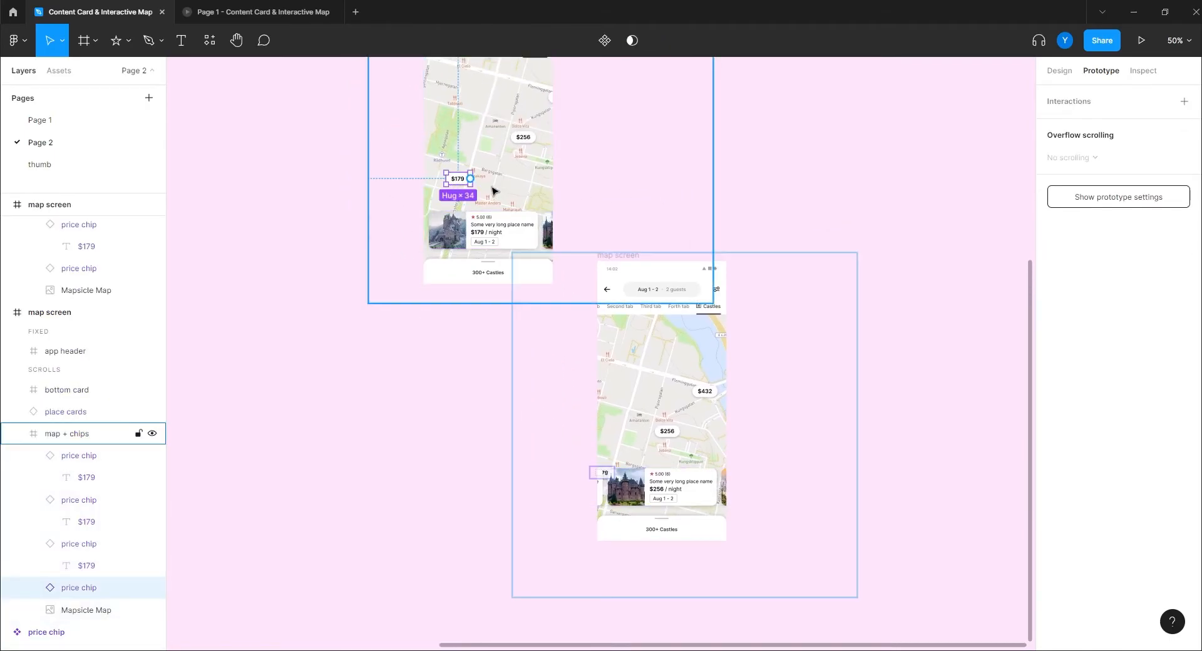
{"action": "left_click_drag", "start_coordinate": [471, 180], "coordinate": [508, 183]}
{"action": "left_click_drag", "start_coordinate": [661, 211], "coordinate": [665, 268]}
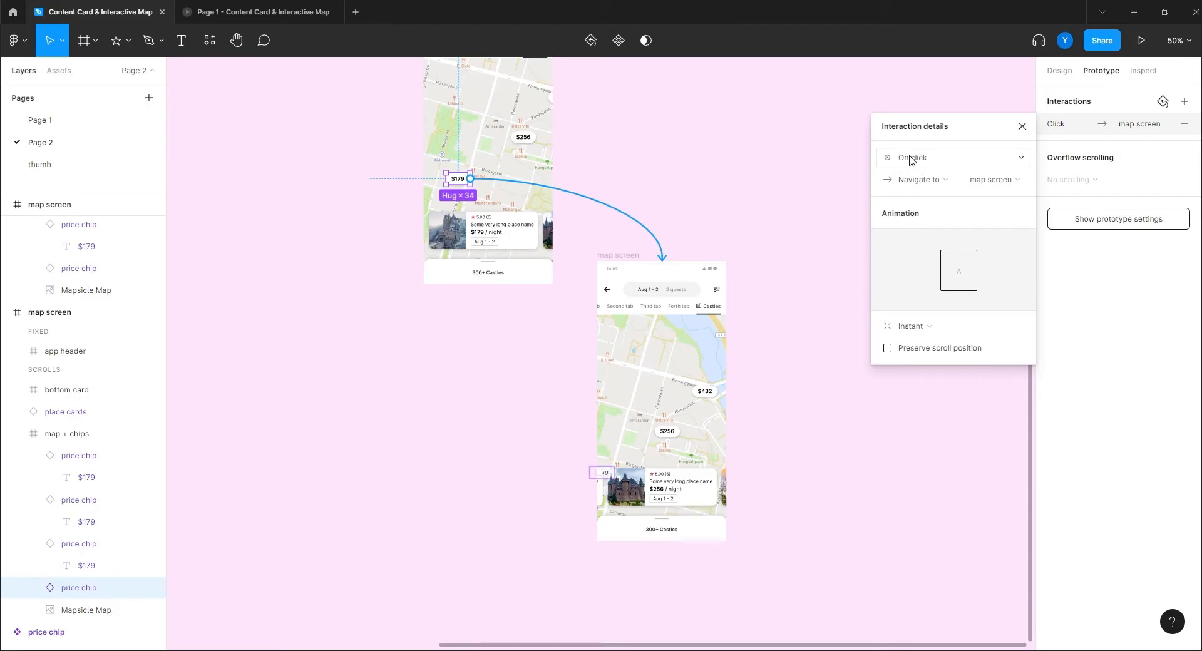
- Check the first map screen's frame size and set the prototype device to iPhone 13 mini
{"action": "scroll", "coordinate": [650, 161], "scroll_direction": "up", "scroll_amount": 5}
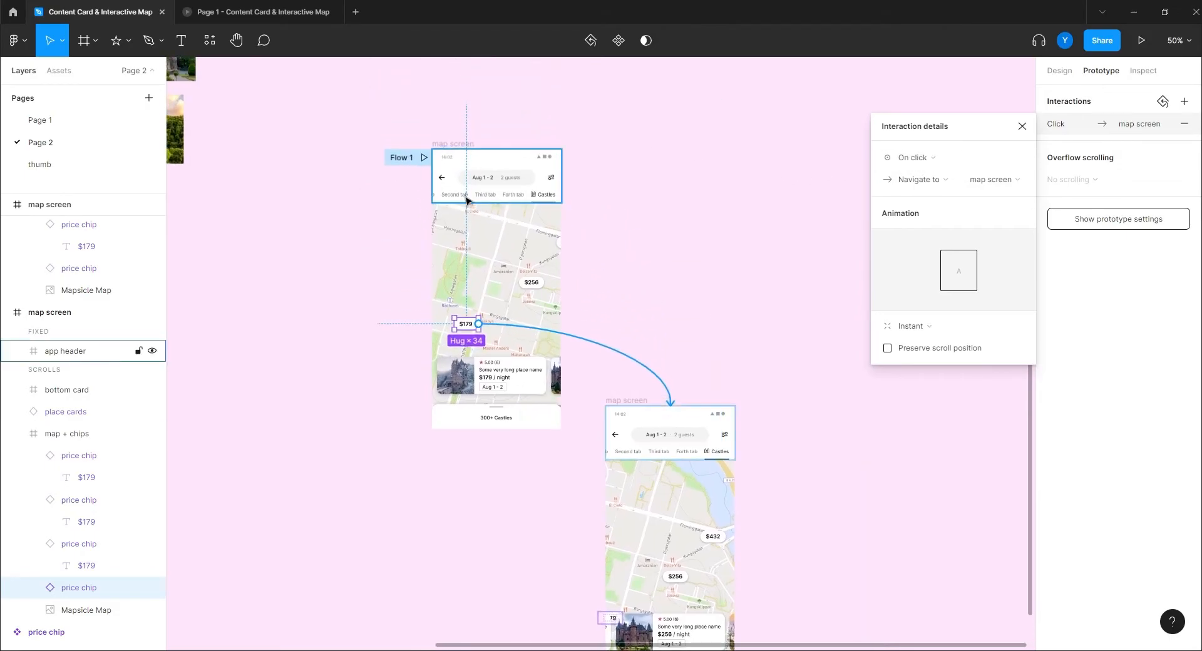
{"action": "left_click", "coordinate": [456, 149]}
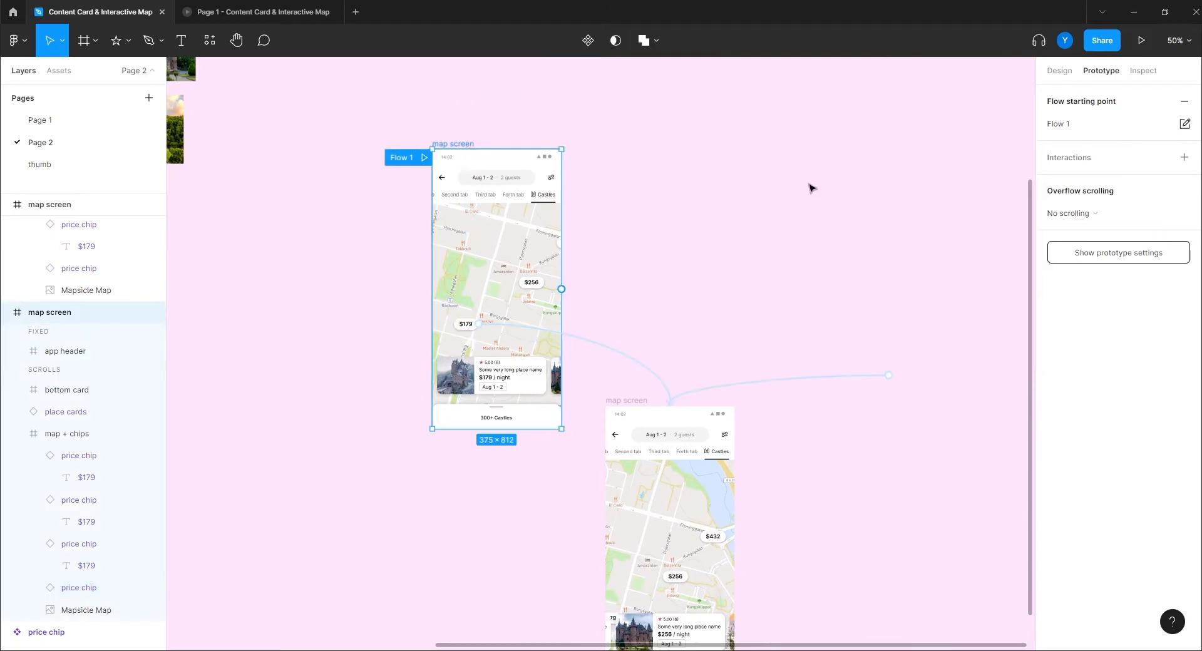
{"action": "left_click", "coordinate": [1110, 253]}
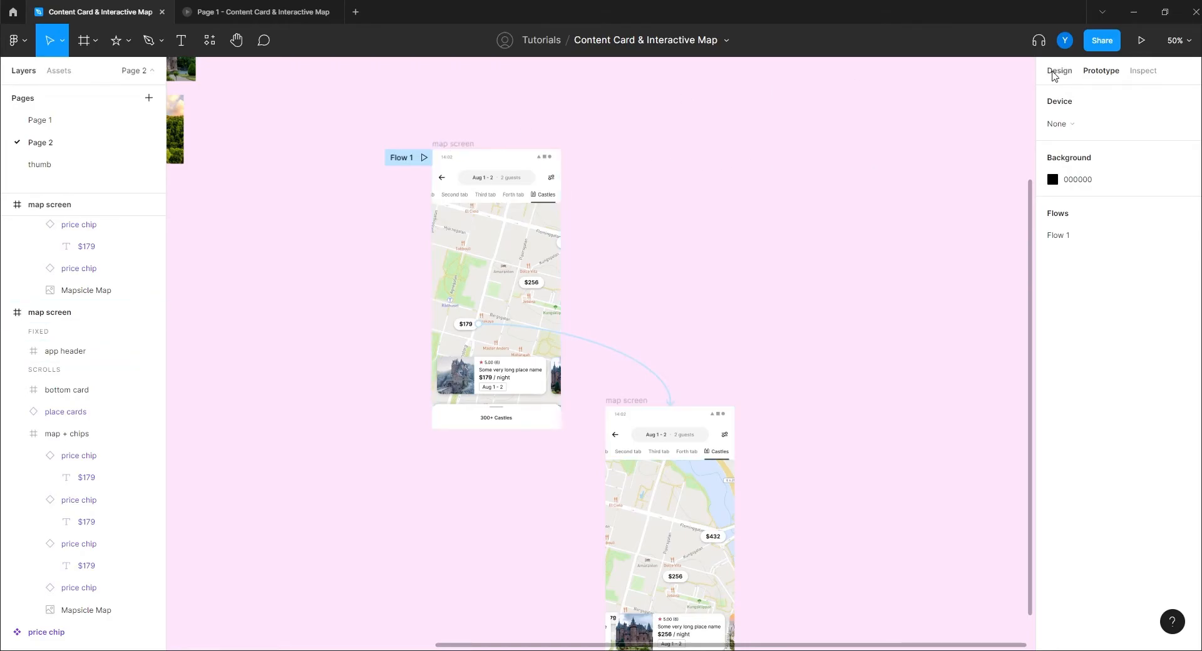
{"action": "left_click", "coordinate": [1059, 70]}
{"action": "left_click", "coordinate": [453, 143]}
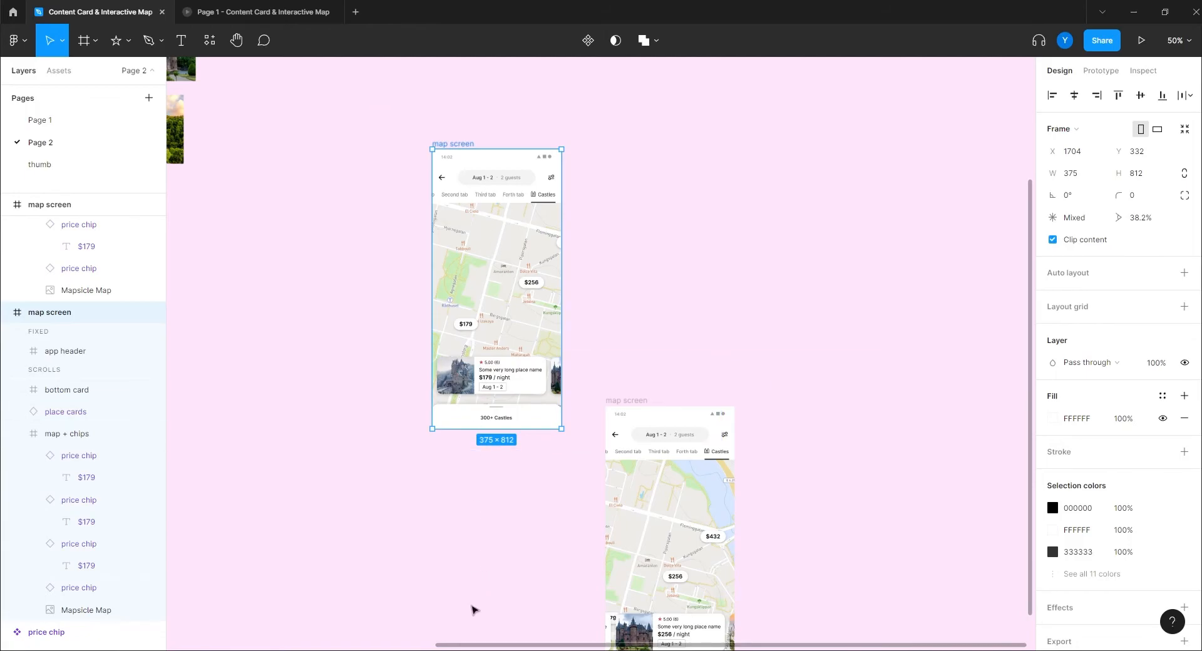
{"action": "left_click", "coordinate": [1101, 70]}
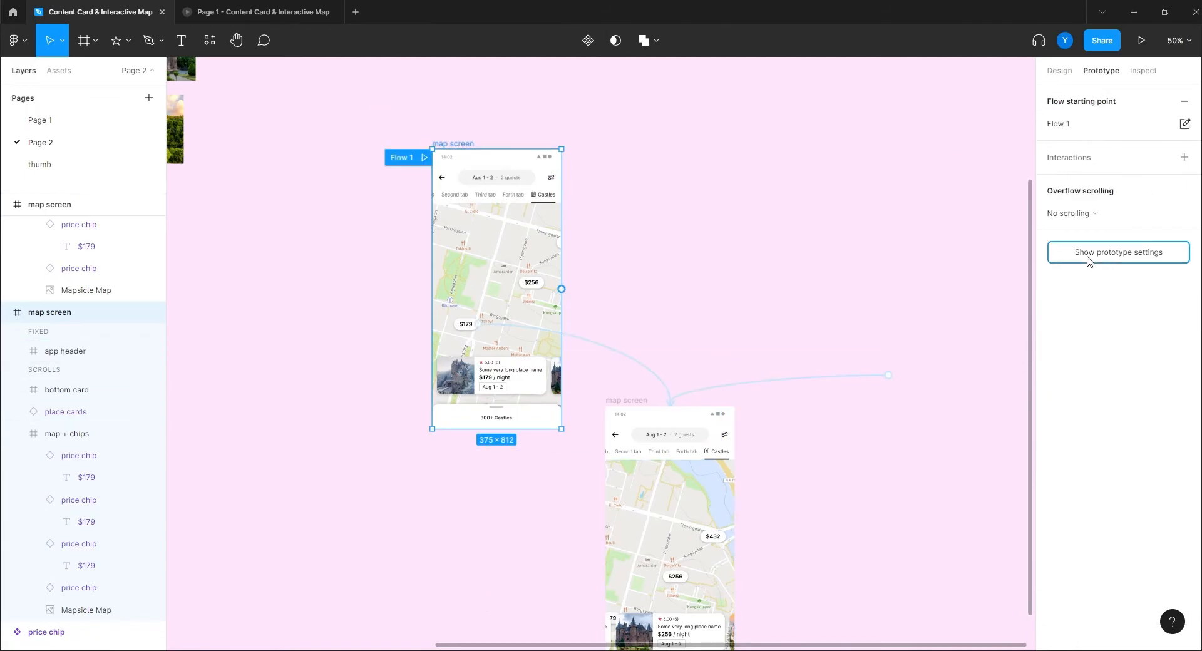
{"action": "left_click", "coordinate": [1119, 253]}
{"action": "left_click", "coordinate": [1074, 124]}
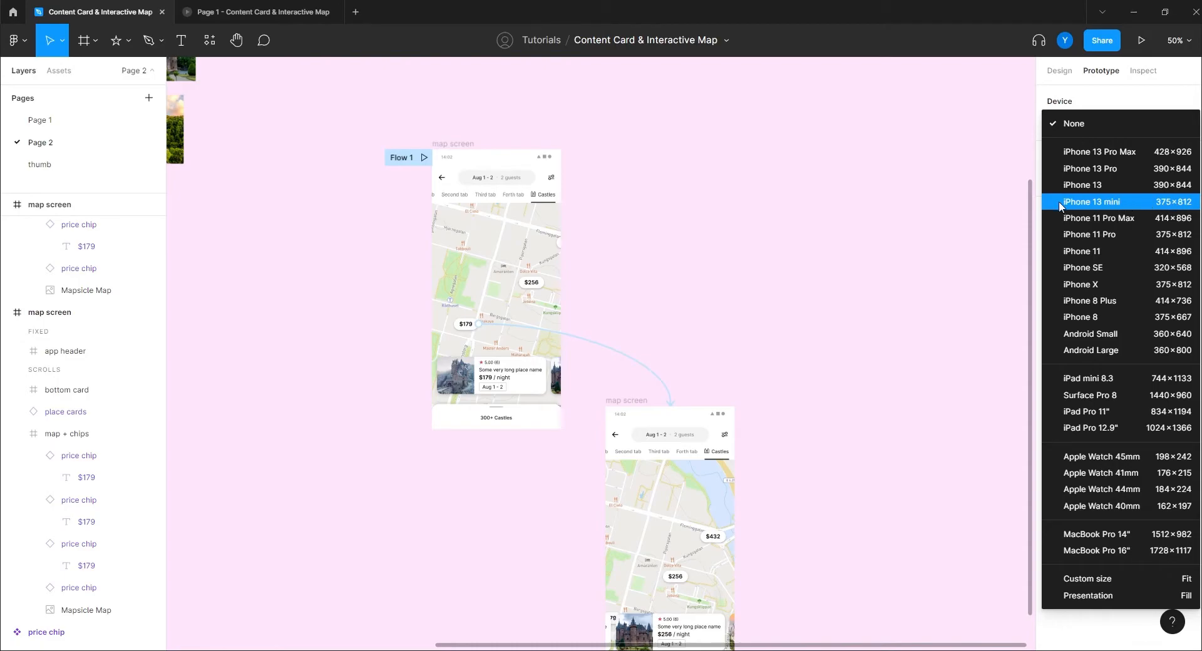
{"action": "left_click", "coordinate": [1118, 204]}
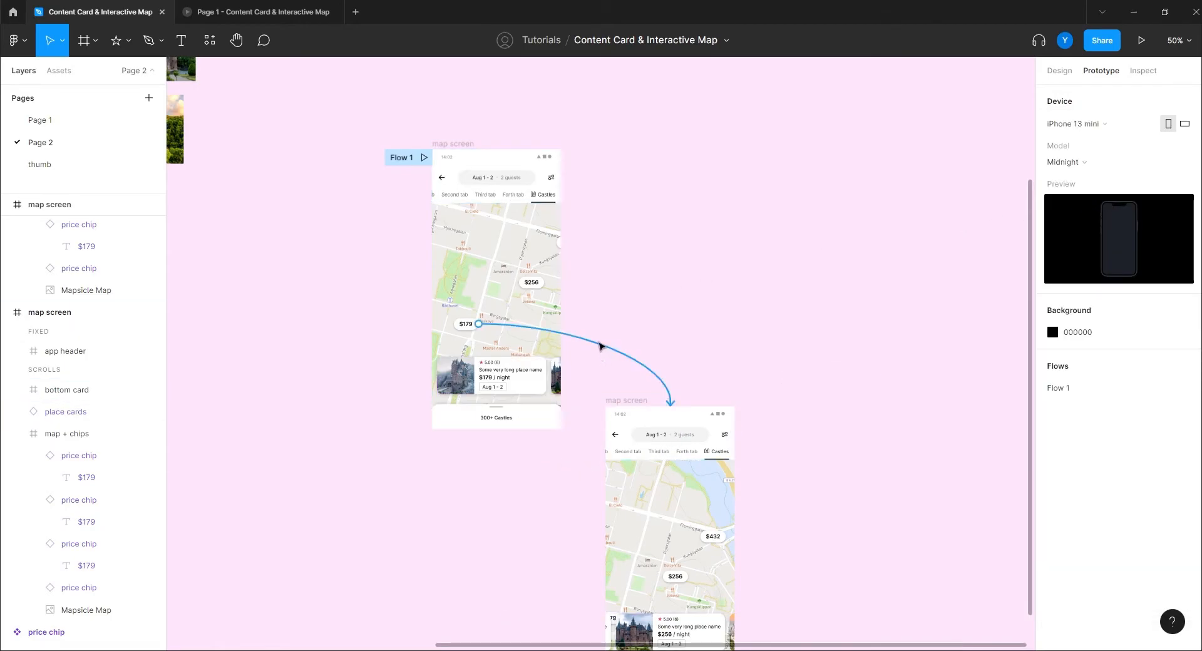
- Set the $179 chip's interaction to Smart animate with a duration of 400 ms
{"action": "left_click", "coordinate": [599, 344]}
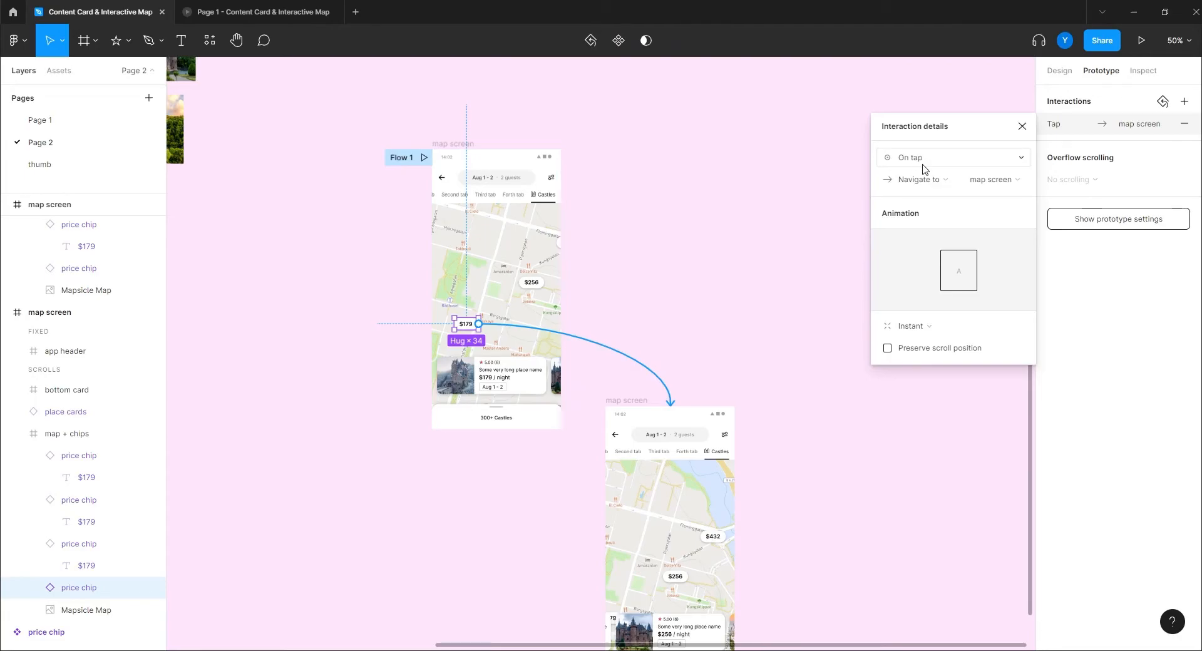
{"action": "left_click", "coordinate": [914, 325]}
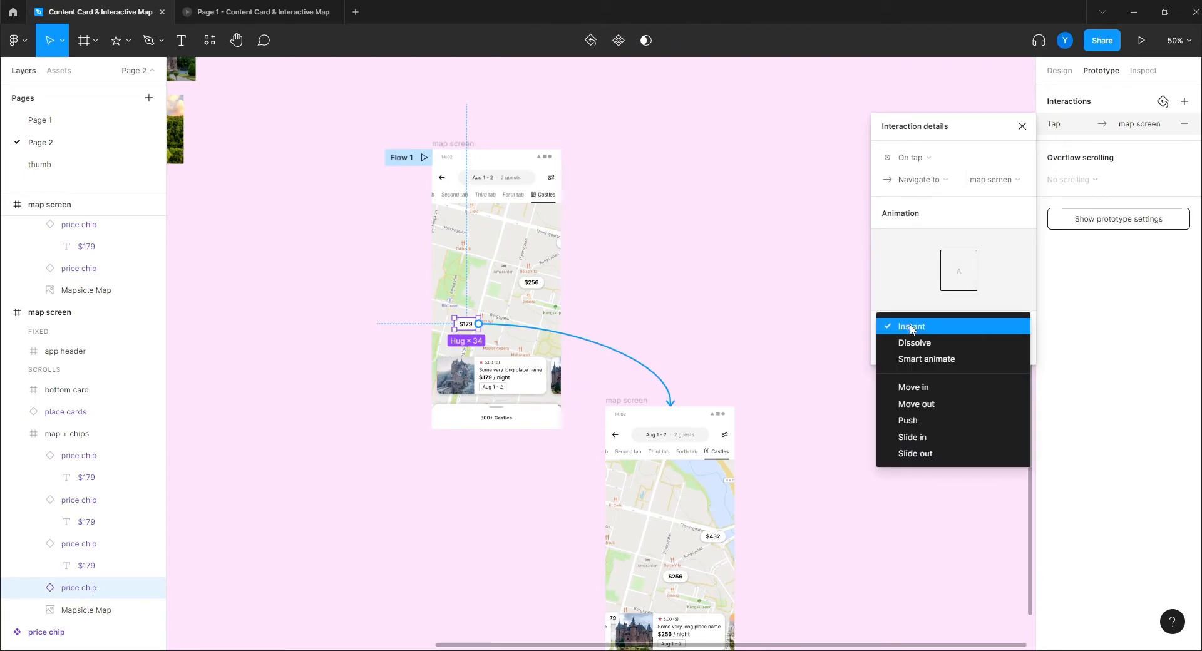
{"action": "left_click", "coordinate": [913, 357]}
{"action": "left_click", "coordinate": [989, 348]}
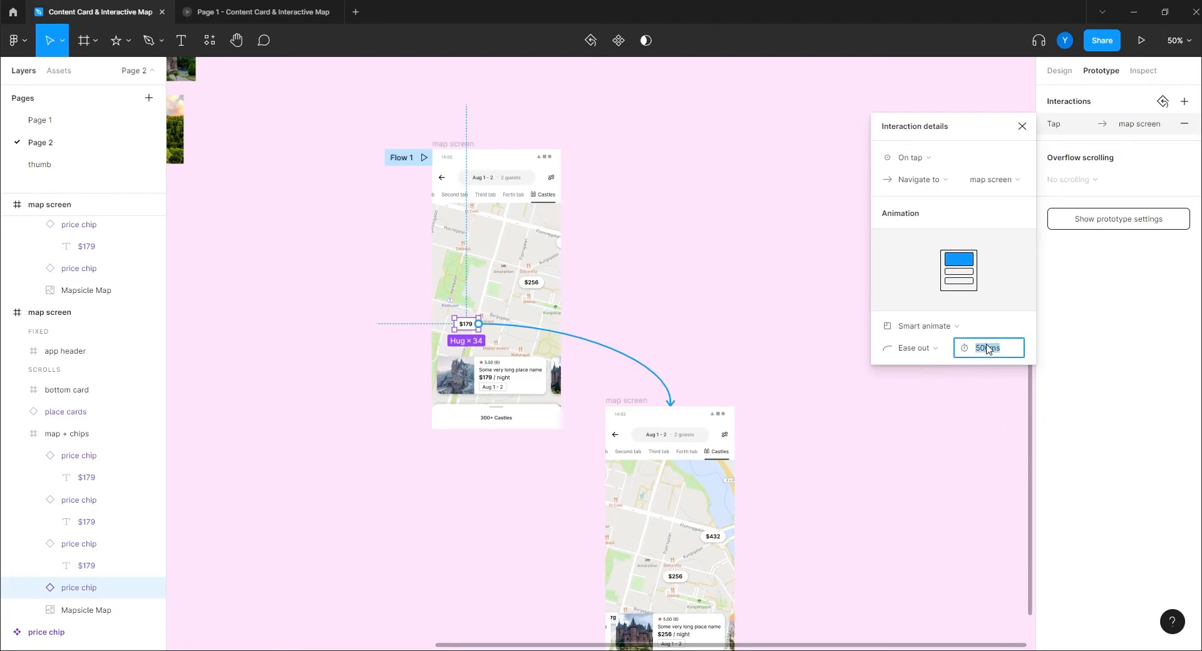
{"action": "type", "text": "400"}
{"action": "key", "text": "Return"}
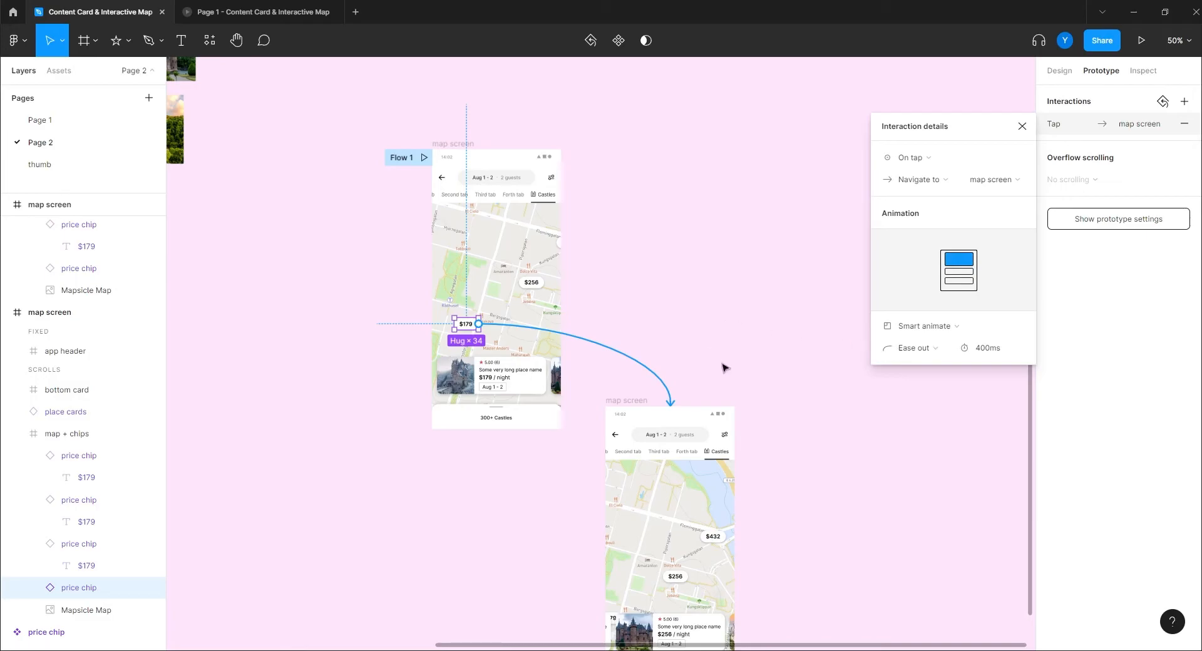
- Link the duplicated screen's place cards back to the first map screen with a Navigate to interaction
{"action": "left_click_drag", "start_coordinate": [787, 494], "coordinate": [668, 402]}
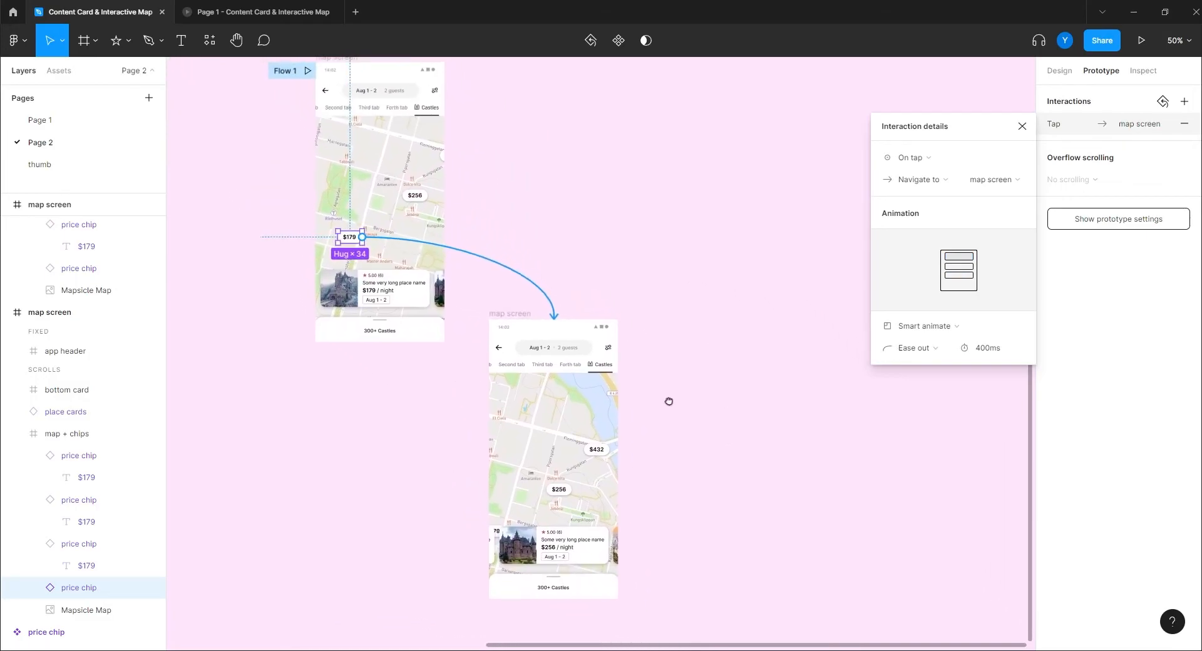
{"action": "left_click", "coordinate": [363, 414]}
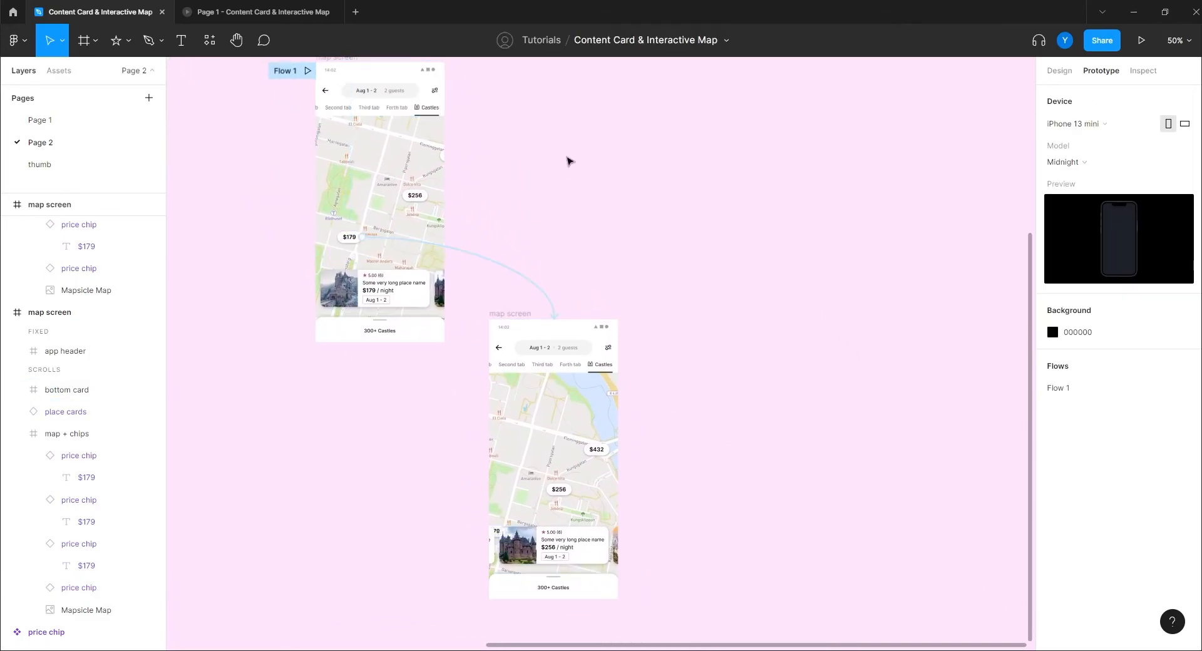
{"action": "left_click_drag", "start_coordinate": [511, 155], "coordinate": [653, 243]}
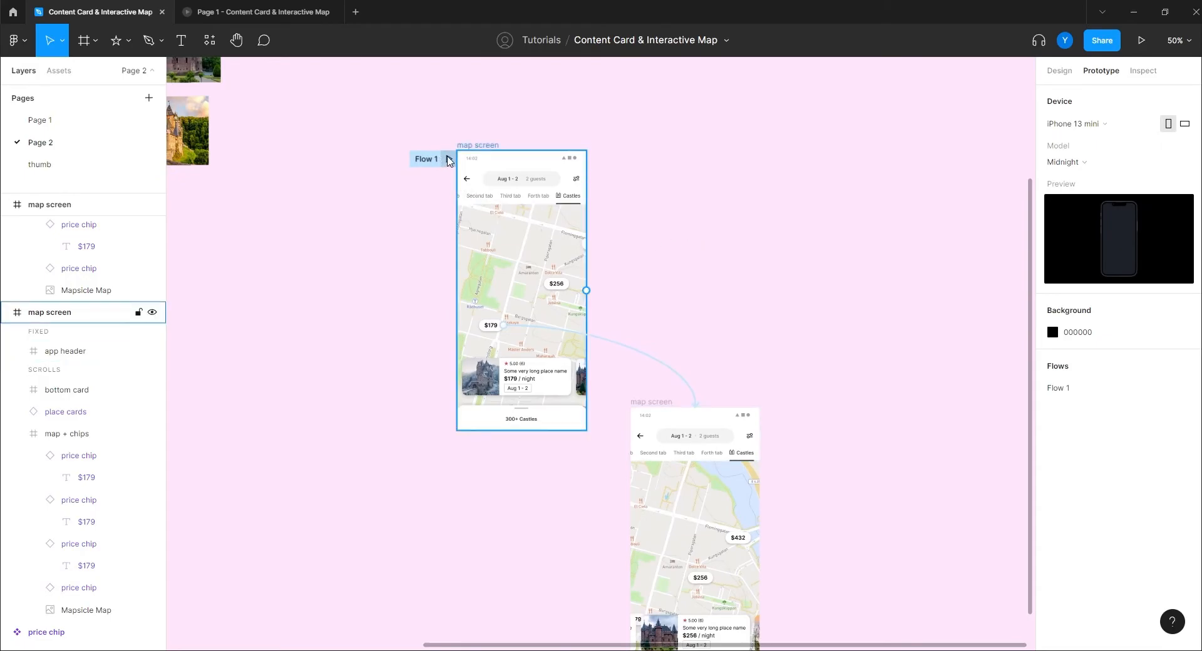
{"action": "left_click_drag", "start_coordinate": [675, 301], "coordinate": [638, 190]}
{"action": "left_click", "coordinate": [672, 525]}
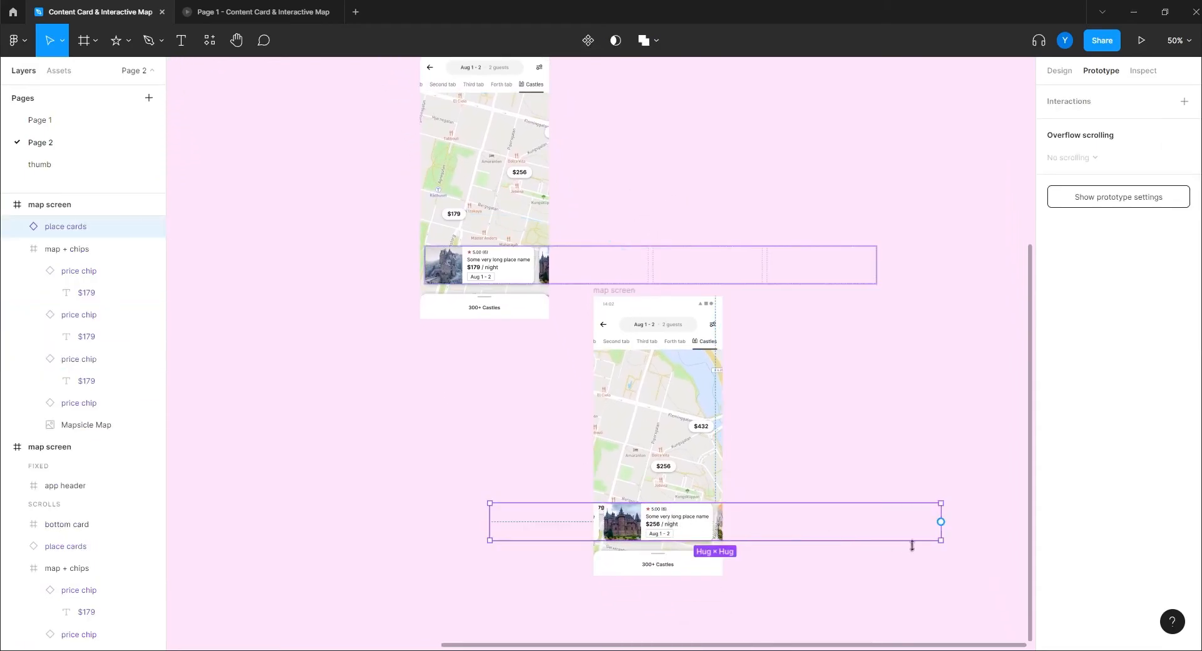
{"action": "left_click_drag", "start_coordinate": [941, 522], "coordinate": [468, 315]}
- Set the place cards' interaction trigger to On drag and its Smart animate duration to 500 ms
{"action": "left_click", "coordinate": [907, 157]}
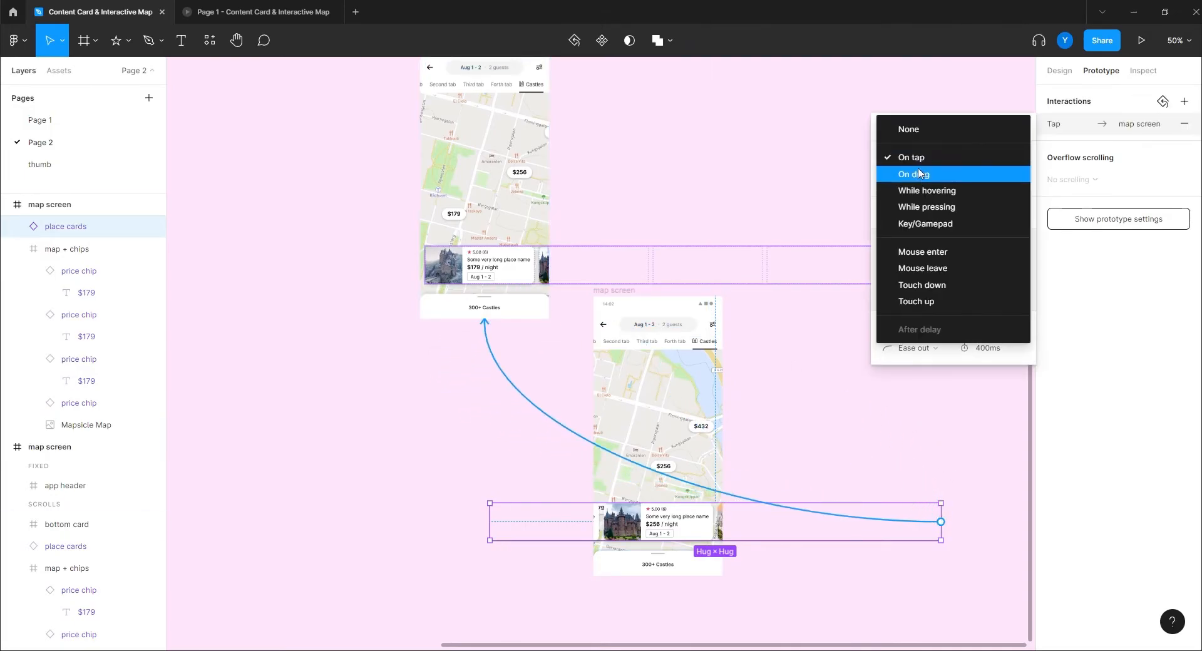
{"action": "left_click", "coordinate": [915, 175]}
{"action": "left_click", "coordinate": [996, 349]}
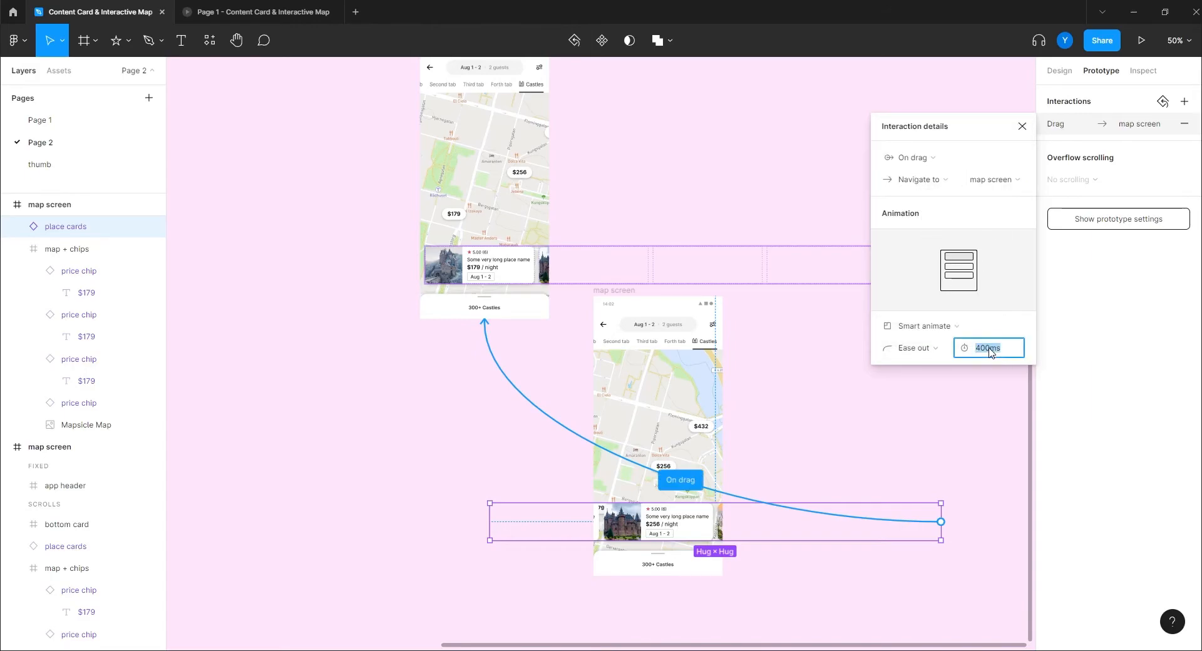
{"action": "type", "text": "500"}
{"action": "key", "text": "Return"}
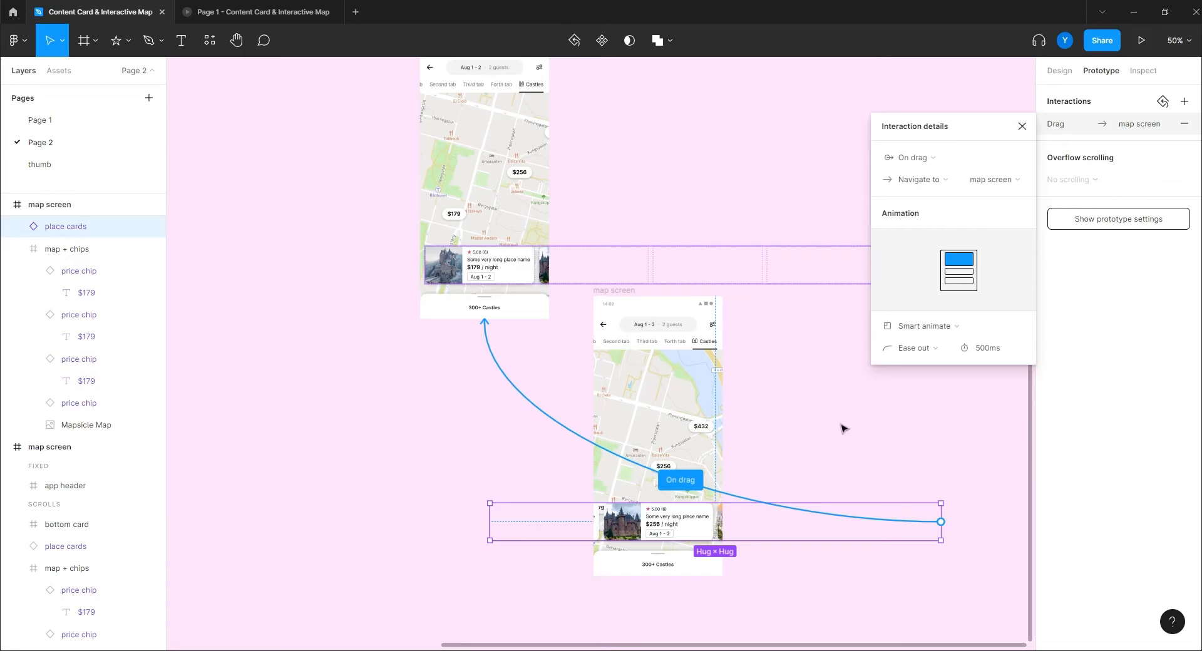
- Hide the place cards on the duplicated map screen and select the $179 price chip behind them
{"action": "left_click_drag", "start_coordinate": [556, 469], "coordinate": [581, 297]}
{"action": "key", "text": "shift+0"}
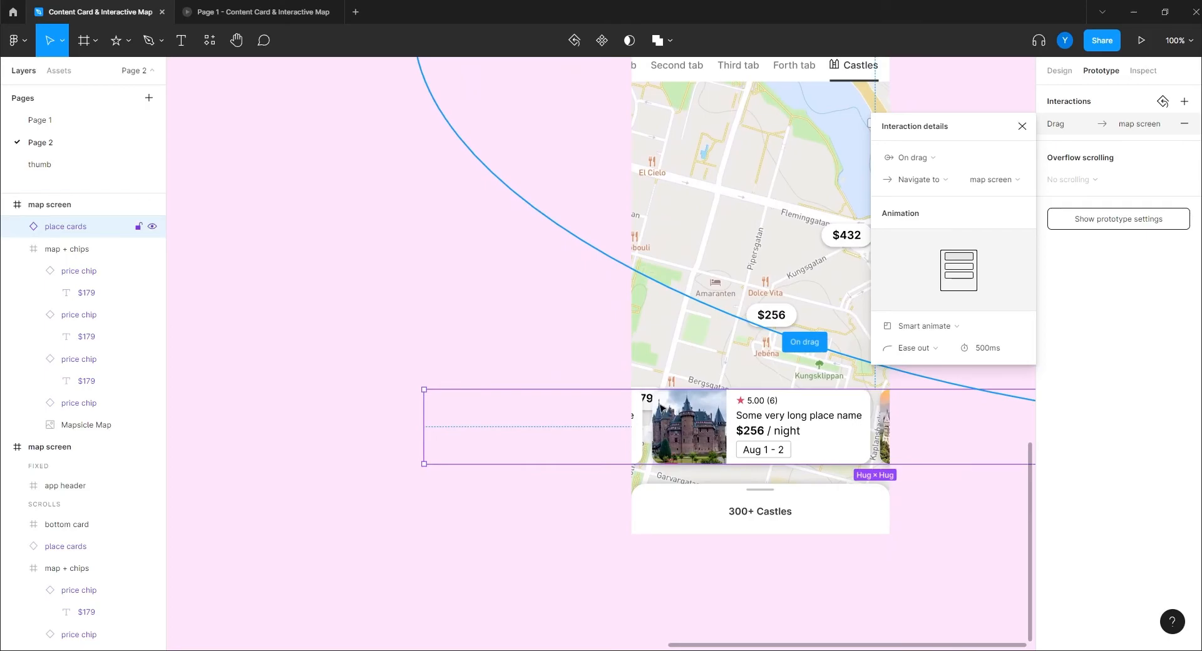
{"action": "left_click_drag", "start_coordinate": [540, 311], "coordinate": [531, 384]}
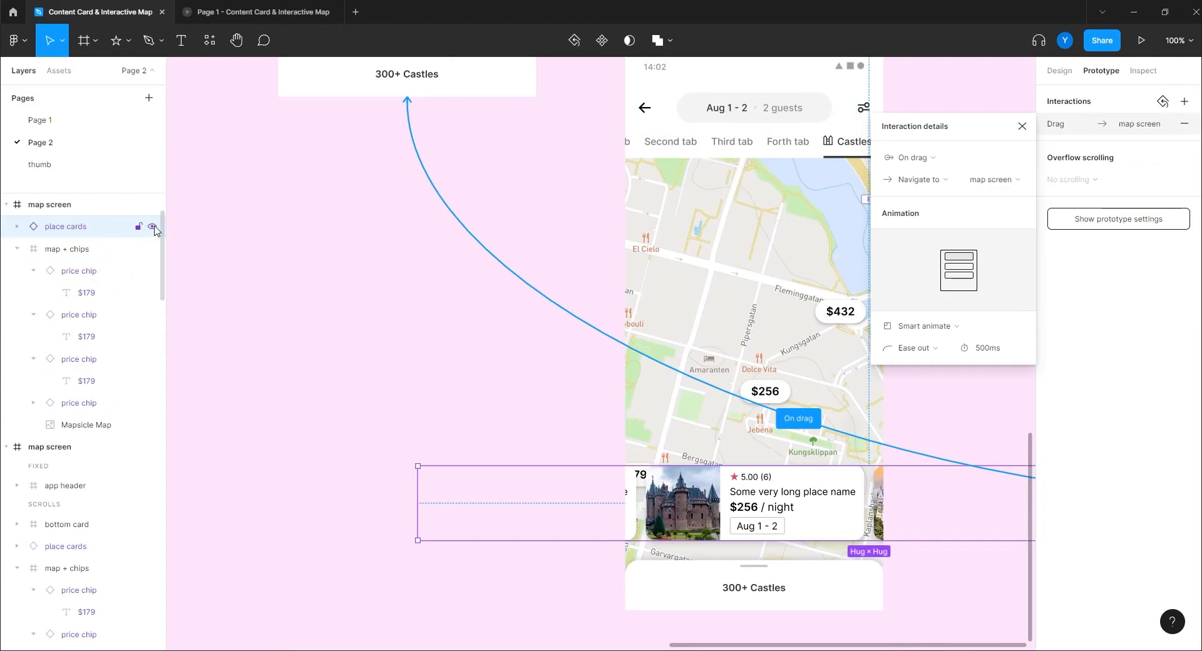
{"action": "left_click", "coordinate": [152, 226]}
{"action": "double_click", "coordinate": [643, 481]}
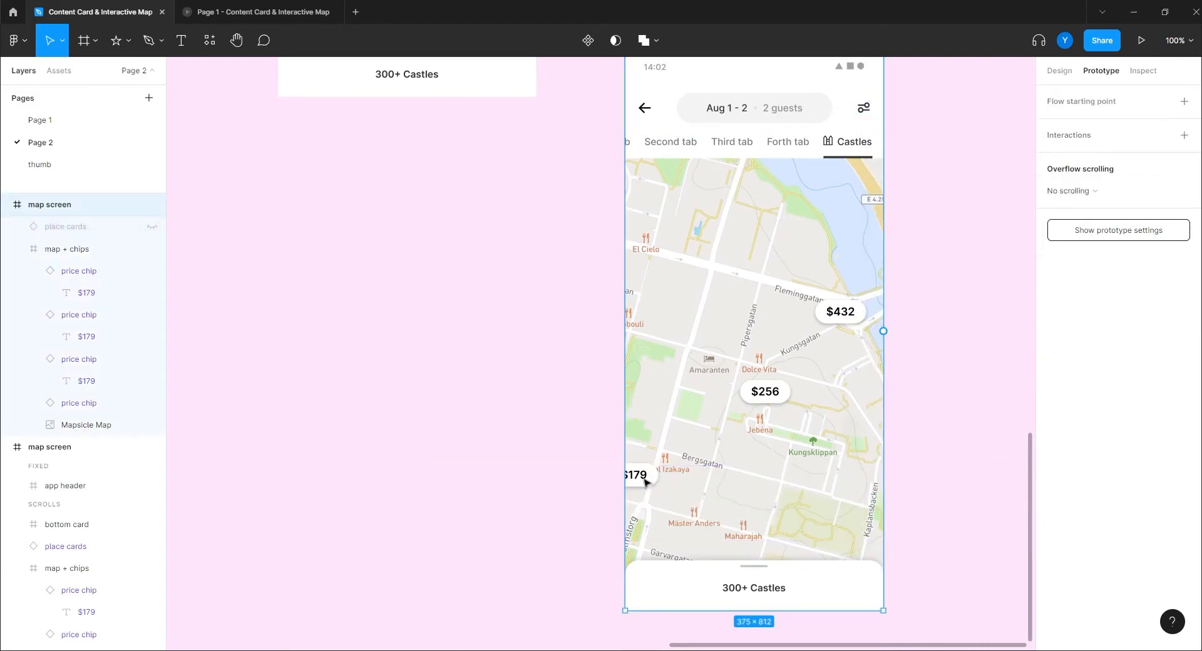
{"action": "double_click", "coordinate": [644, 480]}
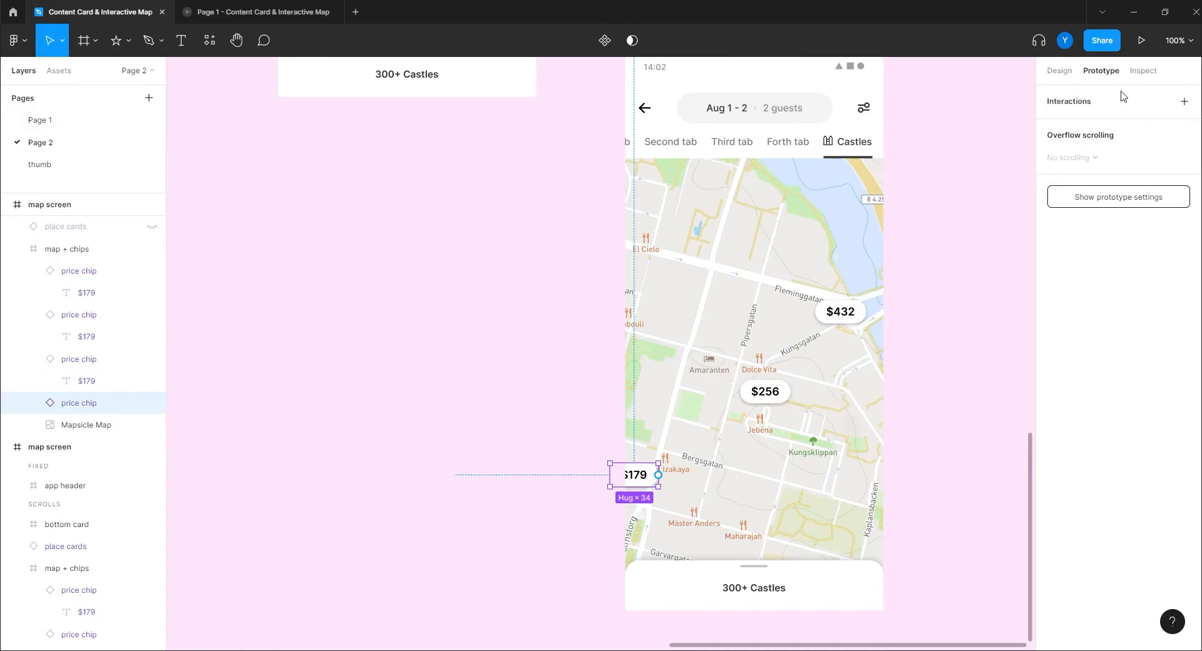
- Set the duplicated screen's $179 chip to Y 580 and show the place cards again
{"action": "left_click", "coordinate": [1060, 73]}
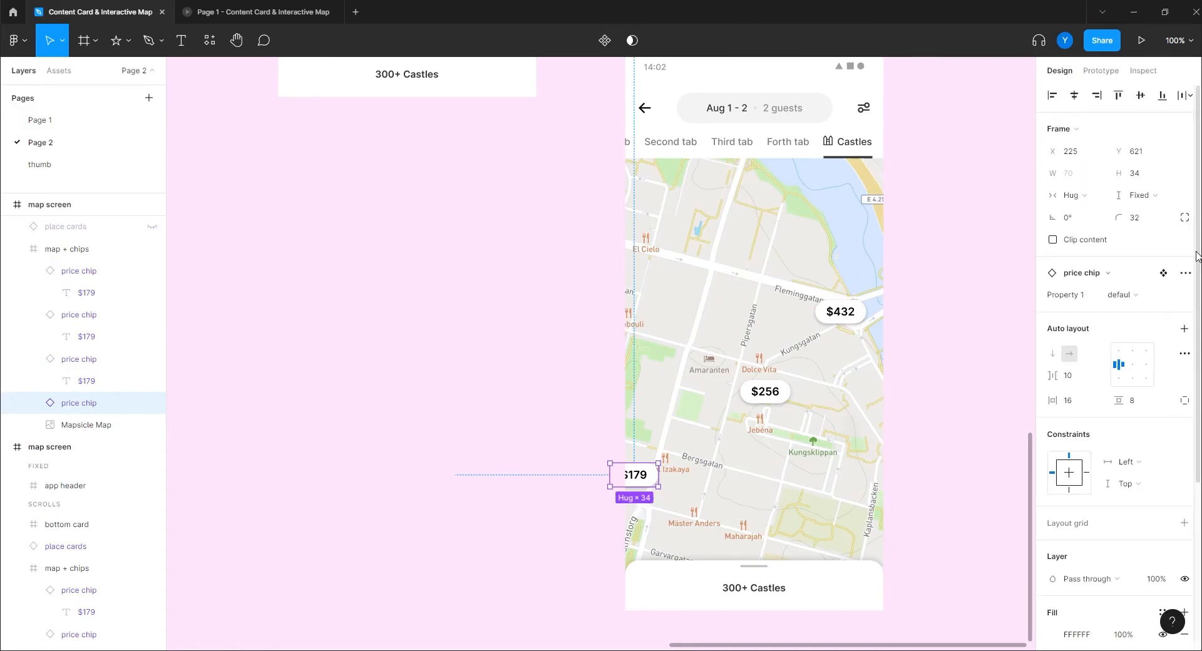
{"action": "left_click", "coordinate": [1147, 151]}
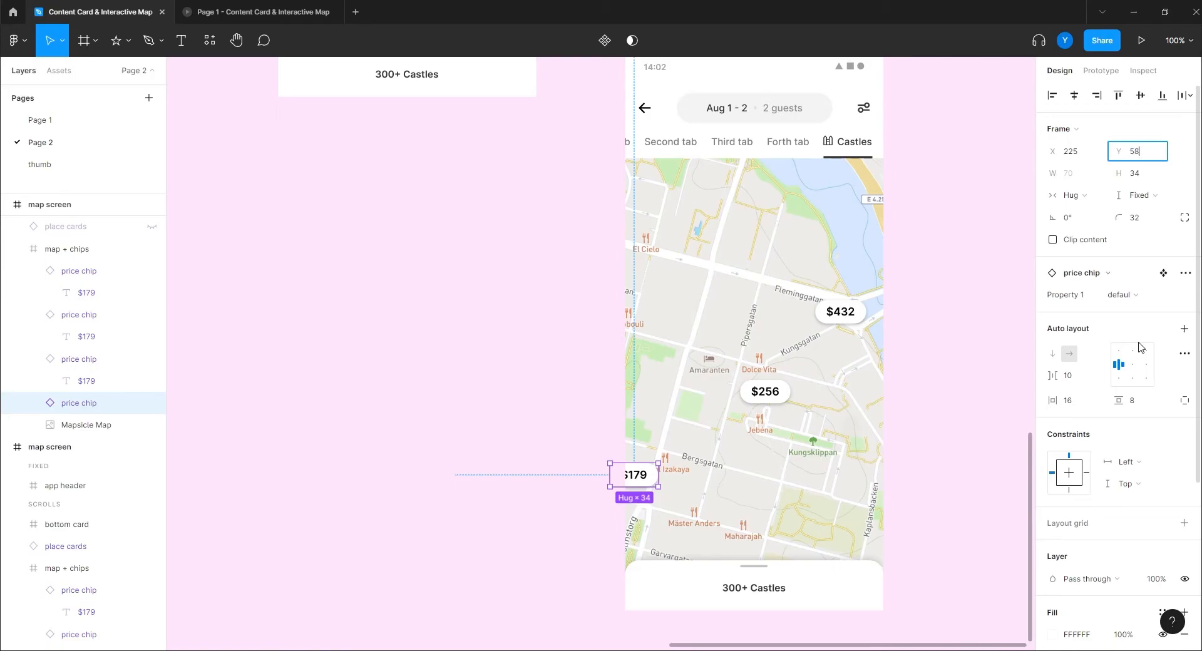
{"action": "type", "text": "580"}
{"action": "key", "text": "Return"}
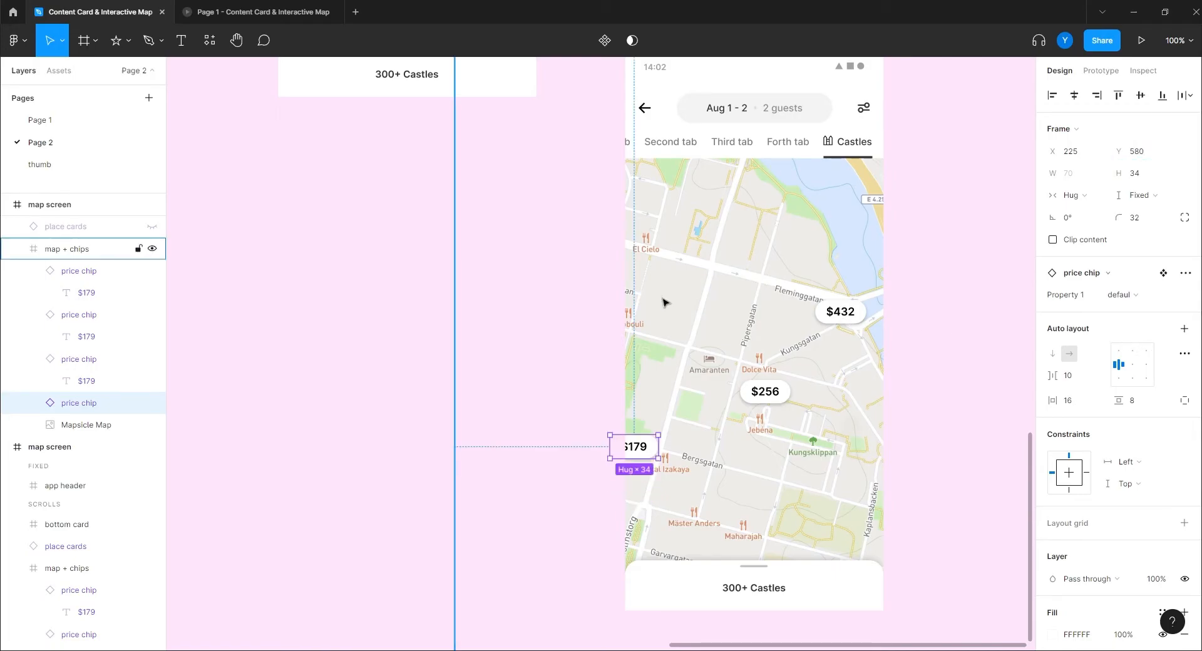
{"action": "left_click", "coordinate": [152, 227]}
- Set the Y position of the first map screen's $179 price chip to 580
{"action": "left_click_drag", "start_coordinate": [421, 196], "coordinate": [607, 450]}
{"action": "left_click_drag", "start_coordinate": [430, 317], "coordinate": [429, 435]}
{"action": "left_click", "coordinate": [528, 264]}
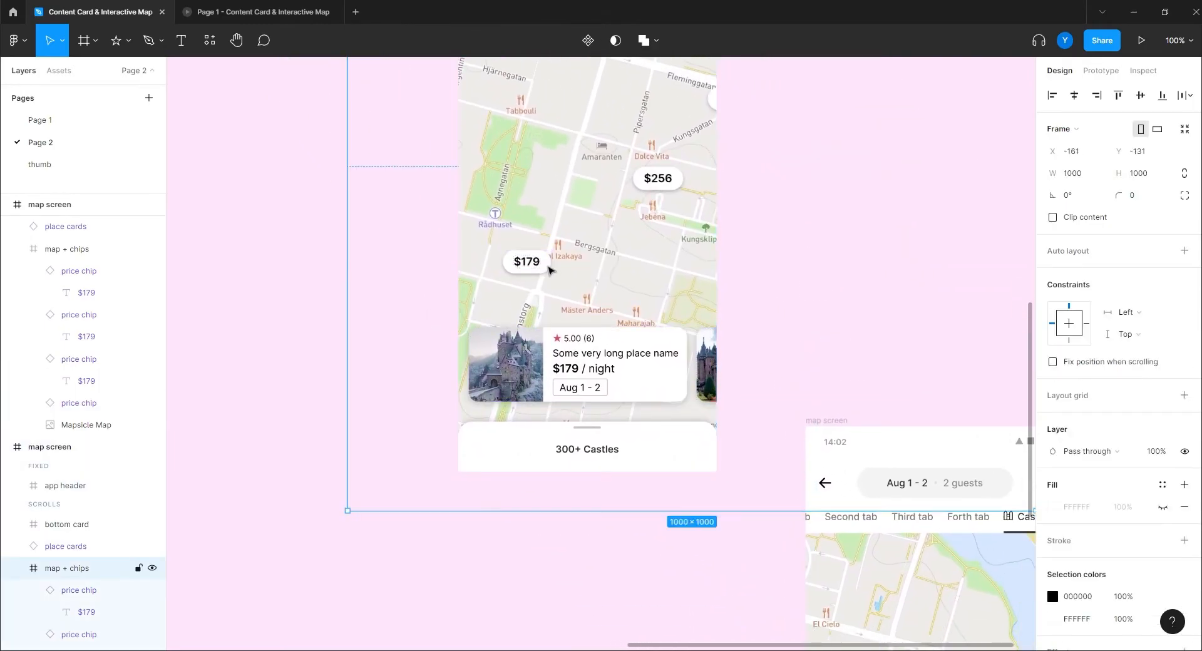
{"action": "left_click", "coordinate": [528, 265]}
{"action": "left_click", "coordinate": [1137, 151]}
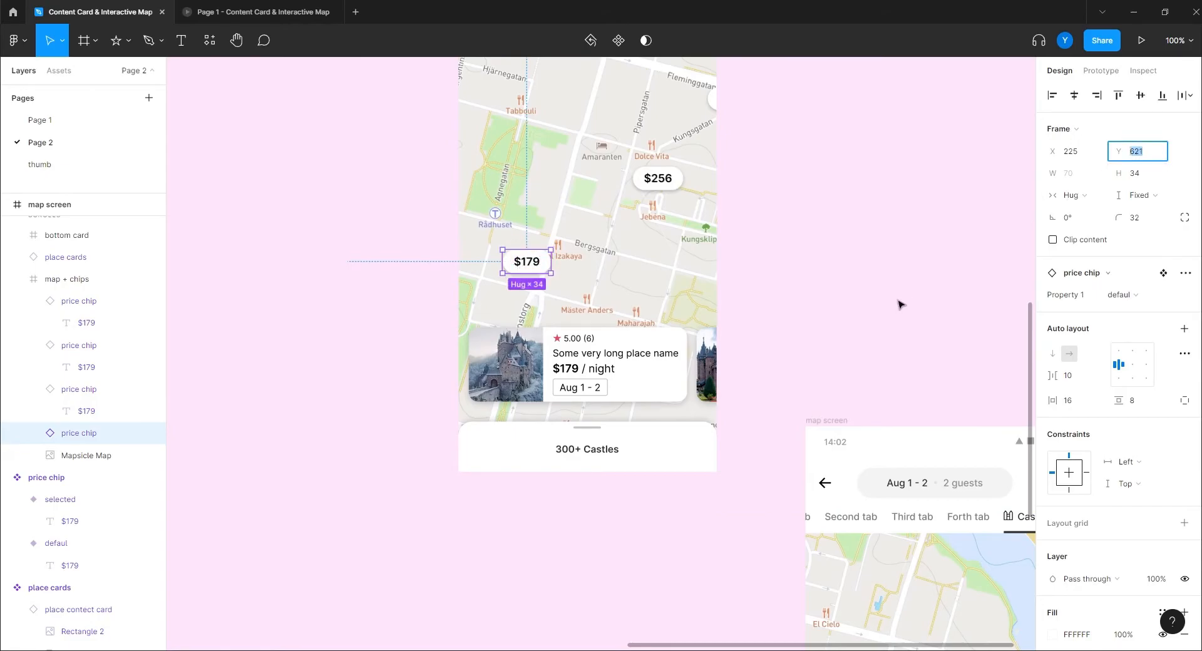
{"action": "key", "text": "Return"}
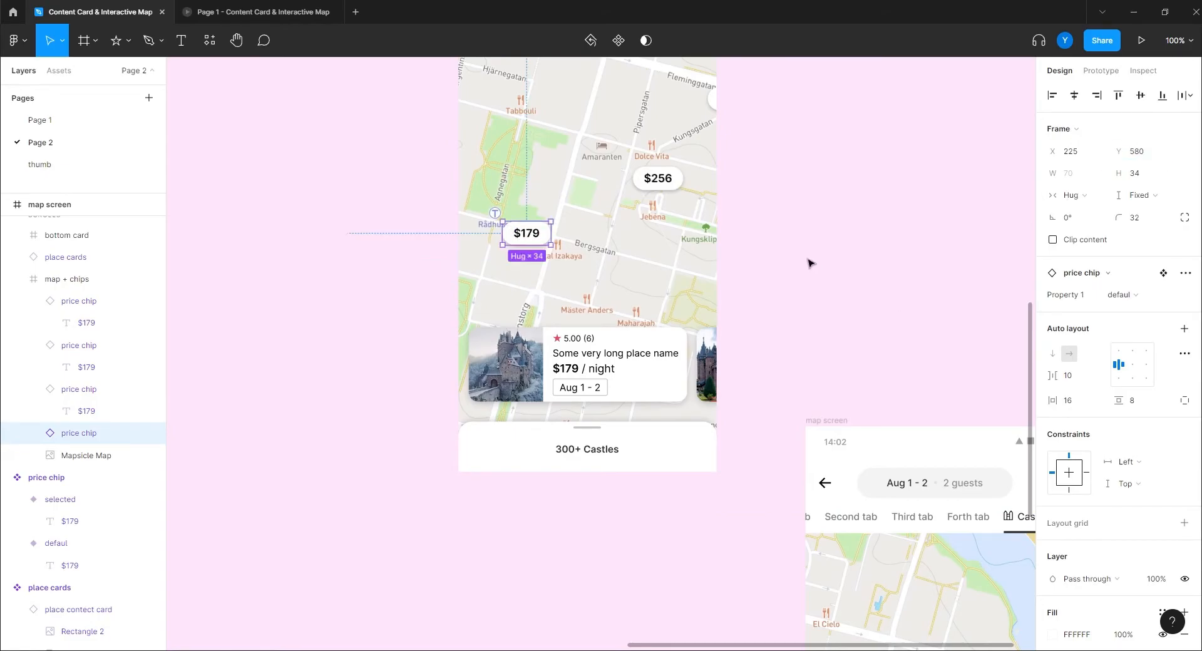
{"action": "left_click", "coordinate": [812, 265]}
- Link the duplicated screen's $179 chip to the first map screen on tap, with a 400 ms Smart animate duration
{"action": "left_click_drag", "start_coordinate": [815, 340], "coordinate": [572, 18]}
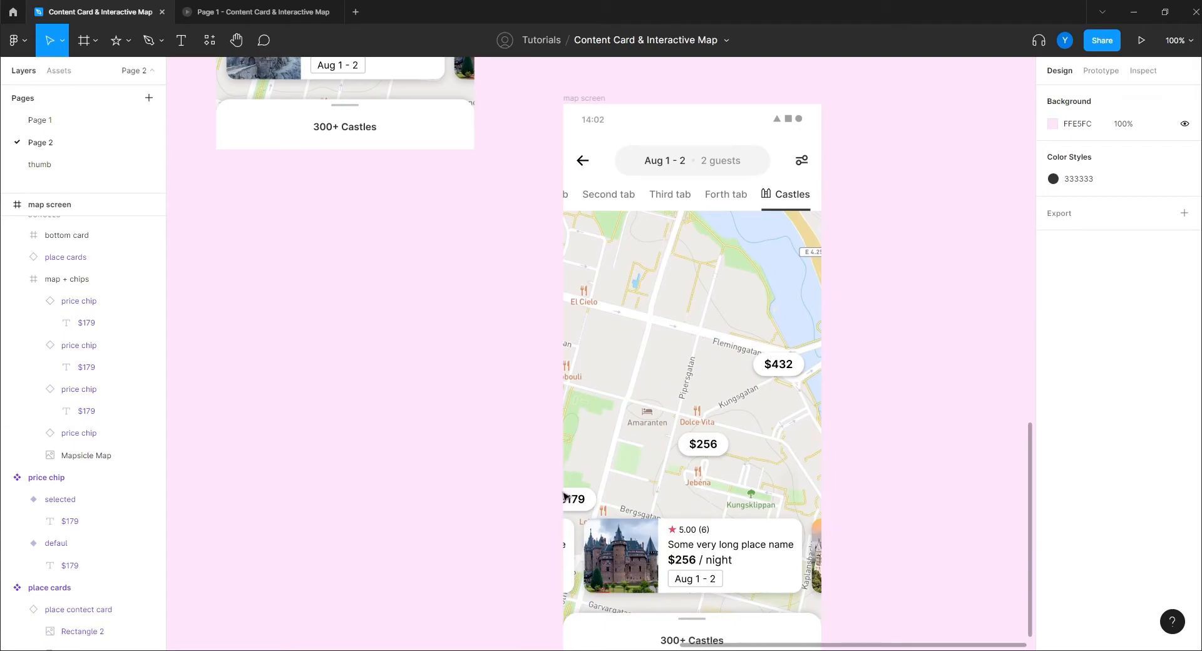
{"action": "left_click", "coordinate": [582, 501]}
{"action": "left_click", "coordinate": [582, 501]}
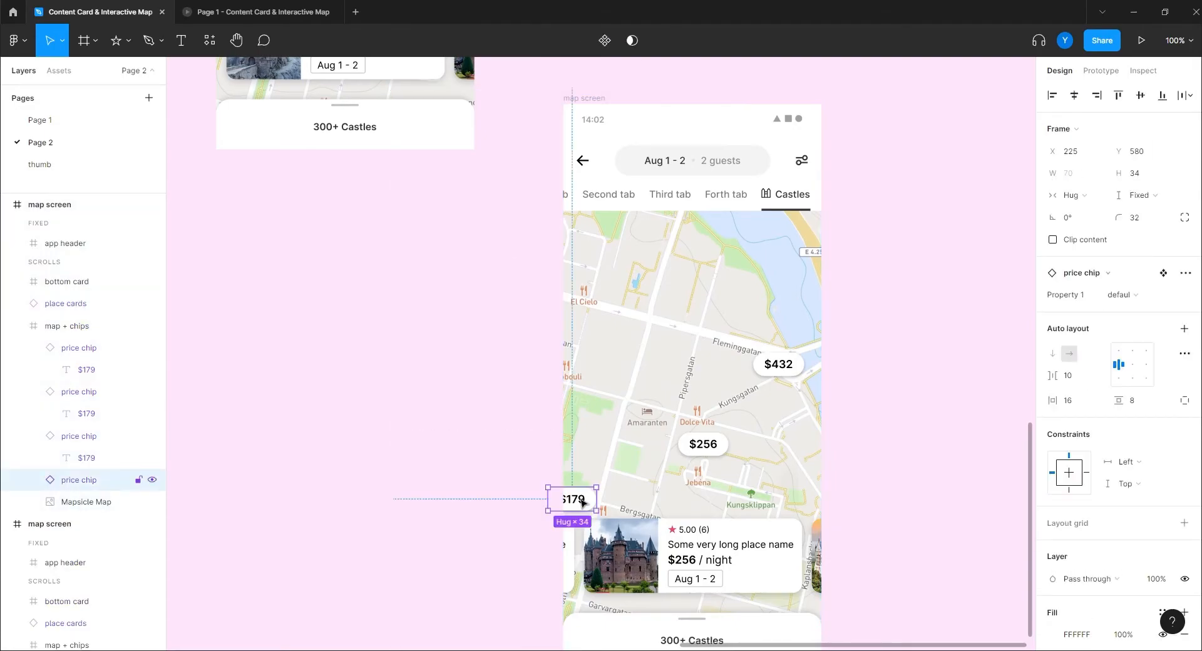
{"action": "left_click", "coordinate": [1101, 70]}
{"action": "left_click_drag", "start_coordinate": [596, 499], "coordinate": [345, 125]}
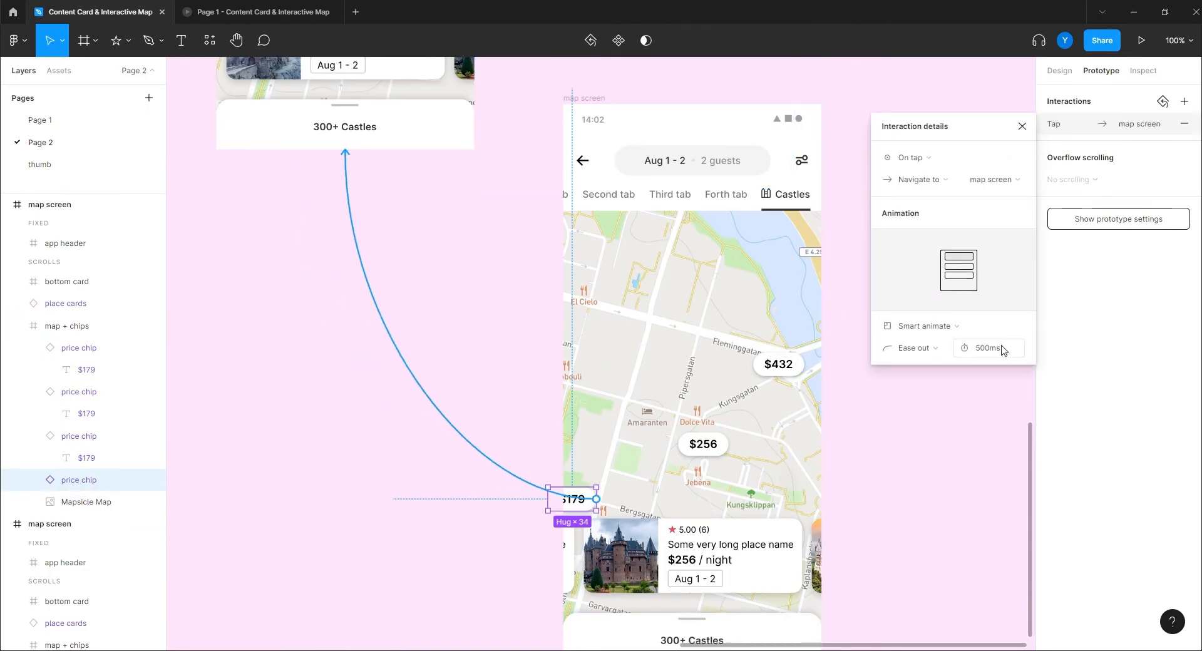
{"action": "left_click", "coordinate": [1001, 348]}
{"action": "type", "text": "400"}
{"action": "key", "text": "Return"}
- Preview Flow 1, close the older preview, and test the transitions by dragging the place cards and tapping the $179 chip
{"action": "left_click_drag", "start_coordinate": [267, 242], "coordinate": [470, 482]}
{"action": "left_click_drag", "start_coordinate": [310, 194], "coordinate": [395, 509]}
{"action": "left_click", "coordinate": [506, 183]}
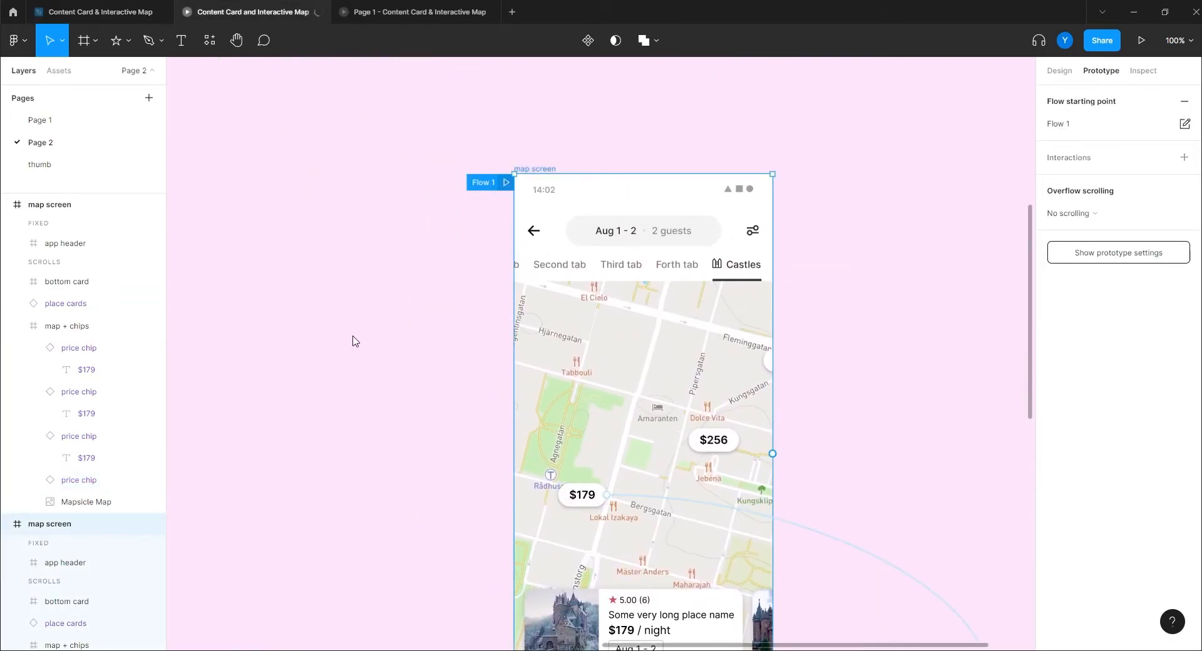
{"action": "left_click", "coordinate": [491, 11]}
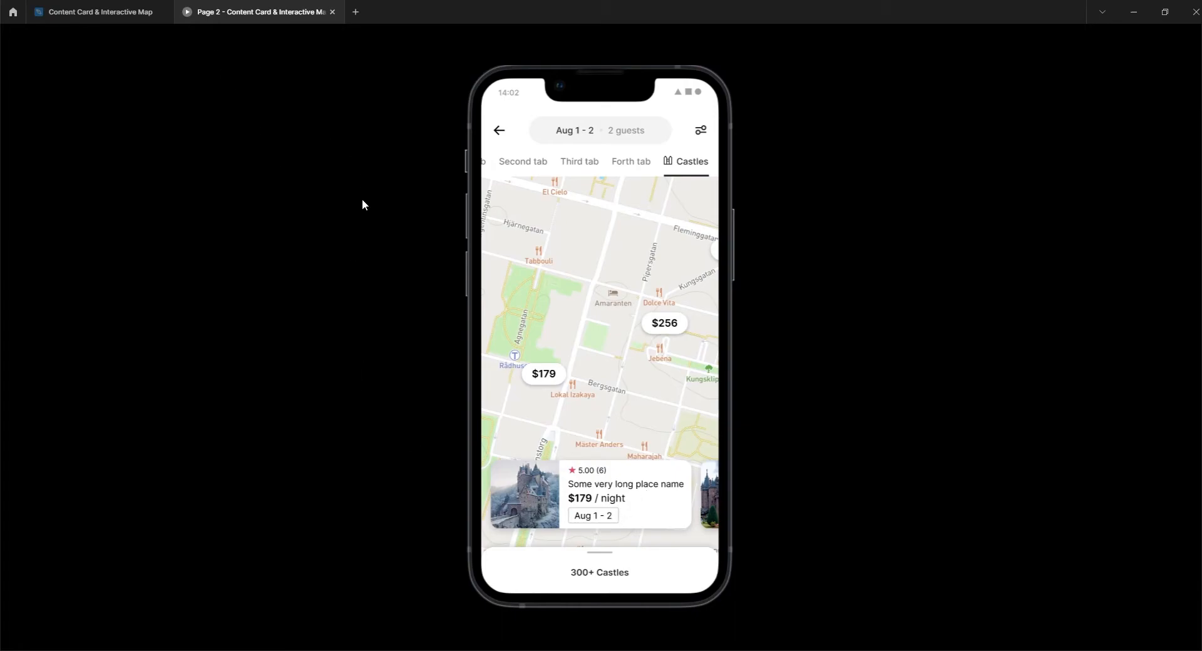
{"action": "mouse_move", "coordinate": [673, 501]}
{"action": "left_mouse_down"}
{"action": "mouse_move", "coordinate": [497, 510]}
{"action": "mouse_move", "coordinate": [598, 515]}
{"action": "mouse_move", "coordinate": [628, 509]}
{"action": "mouse_move", "coordinate": [440, 504]}
{"action": "mouse_move", "coordinate": [730, 480]}
{"action": "left_mouse_up"}
{"action": "left_click_drag", "start_coordinate": [541, 373], "coordinate": [368, 429]}
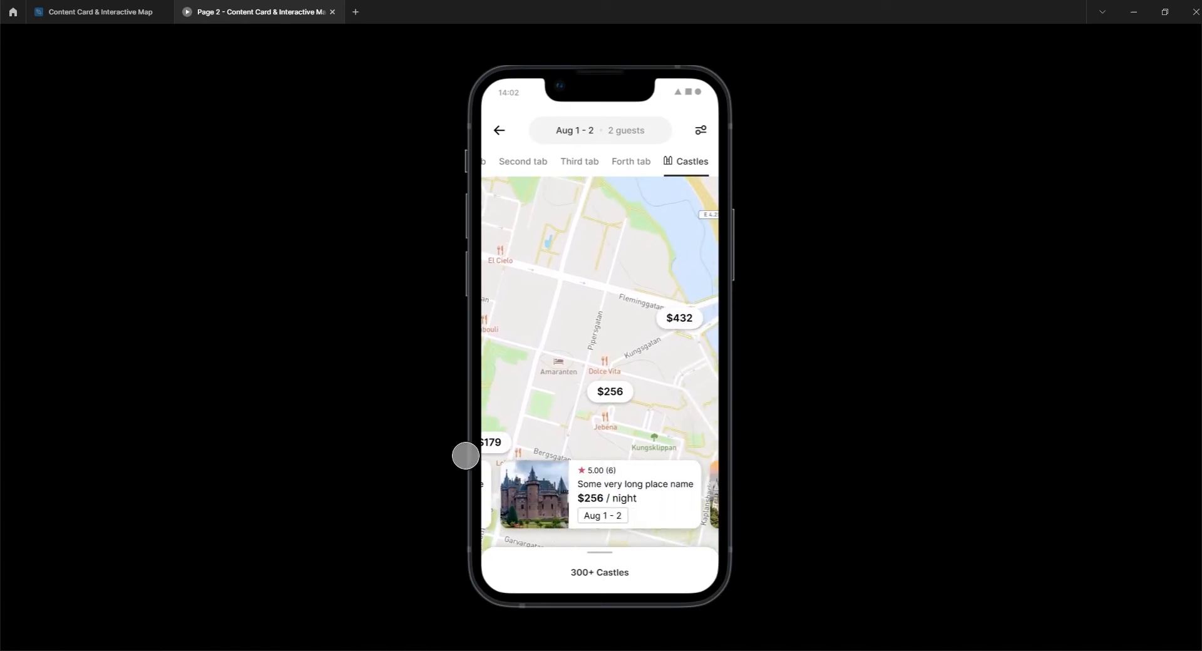
{"action": "left_click", "coordinate": [500, 440]}
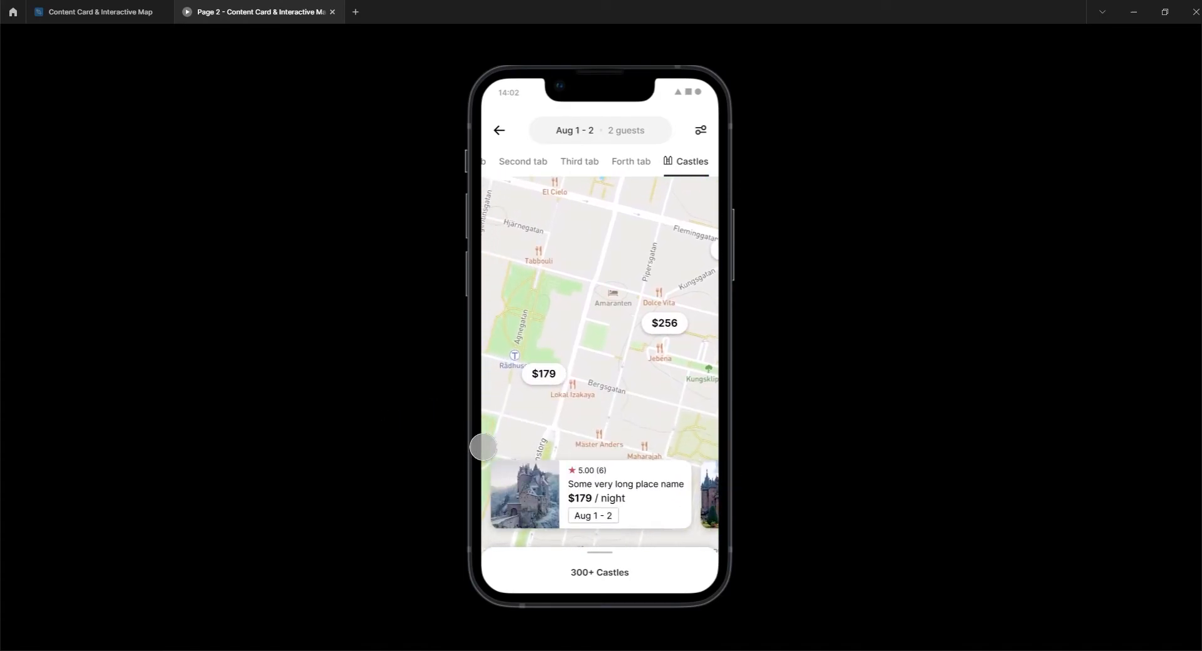
{"action": "left_click", "coordinate": [545, 374]}
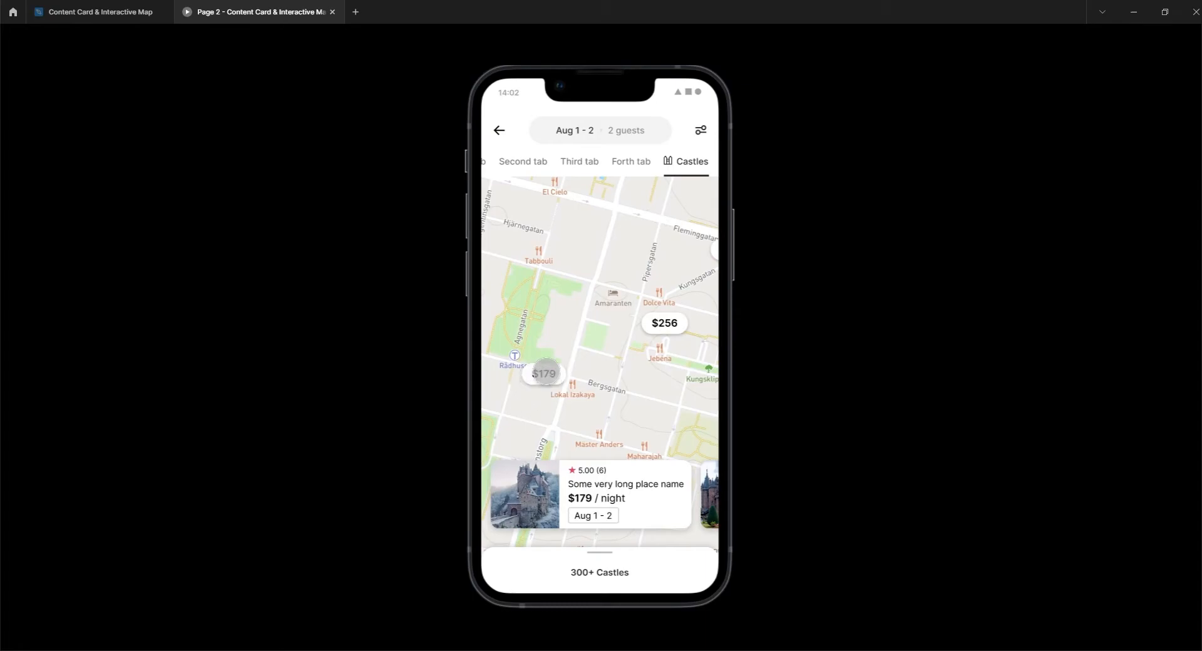
- Return to the design file and switch the first map screen's $179 price chip to the selected variant
{"action": "left_click", "coordinate": [120, 12]}
{"action": "scroll", "coordinate": [449, 519], "scroll_direction": "down", "scroll_amount": 5}
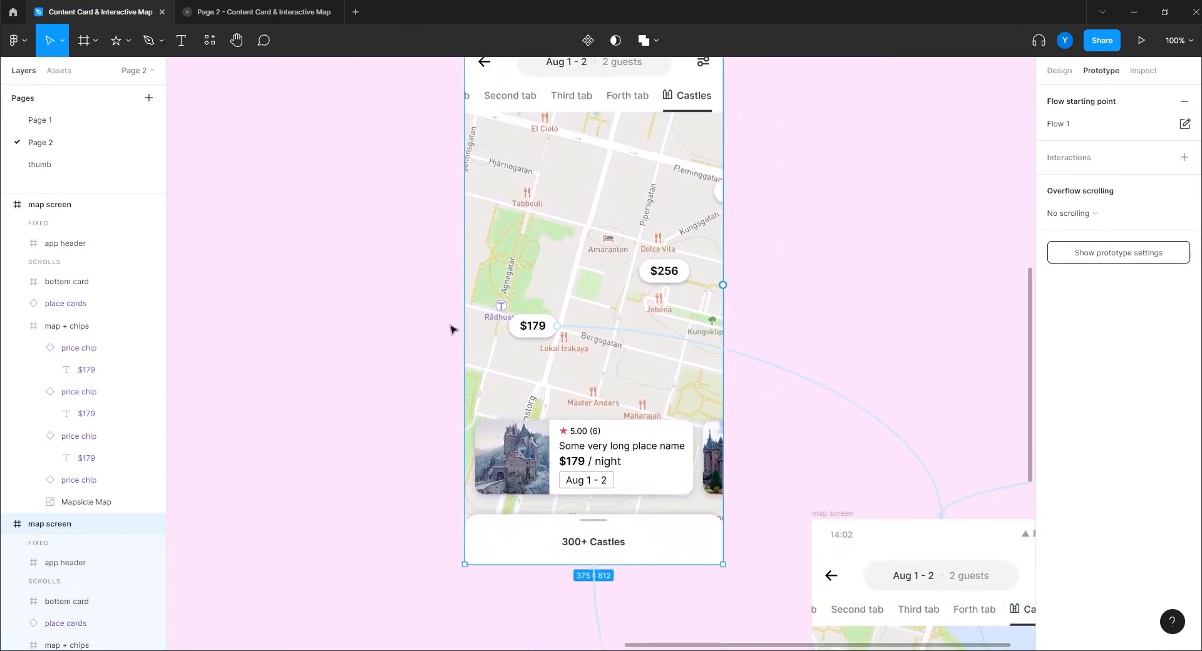
{"action": "left_click", "coordinate": [534, 334]}
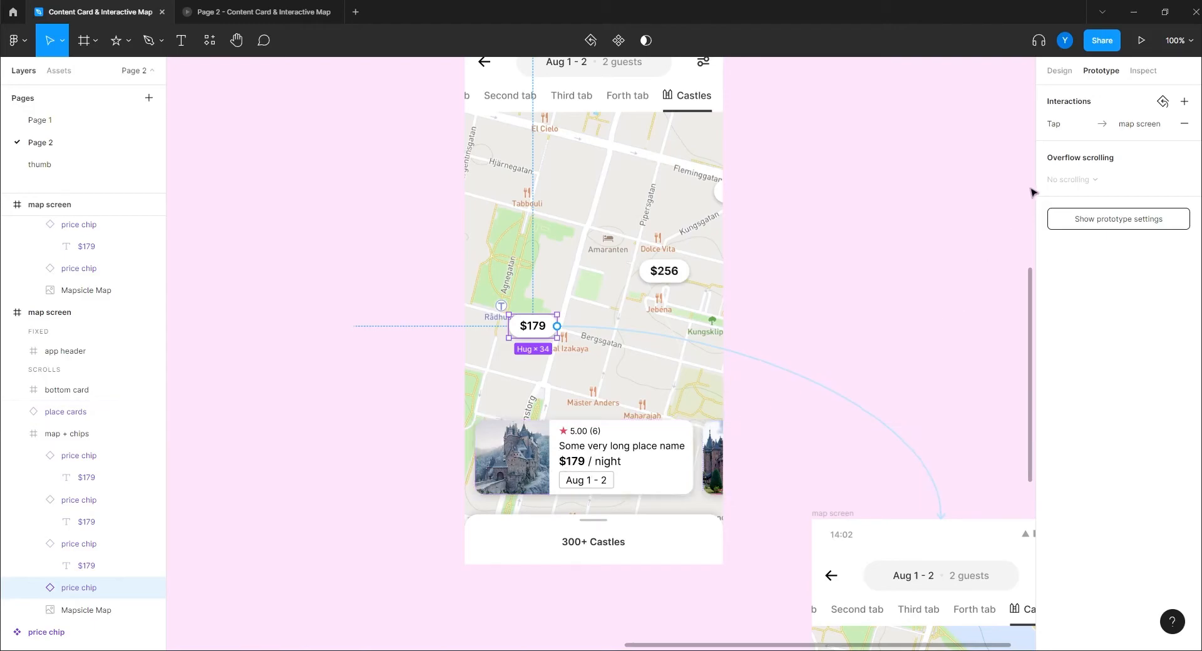
{"action": "left_click", "coordinate": [1059, 73]}
{"action": "left_click", "coordinate": [1125, 296]}
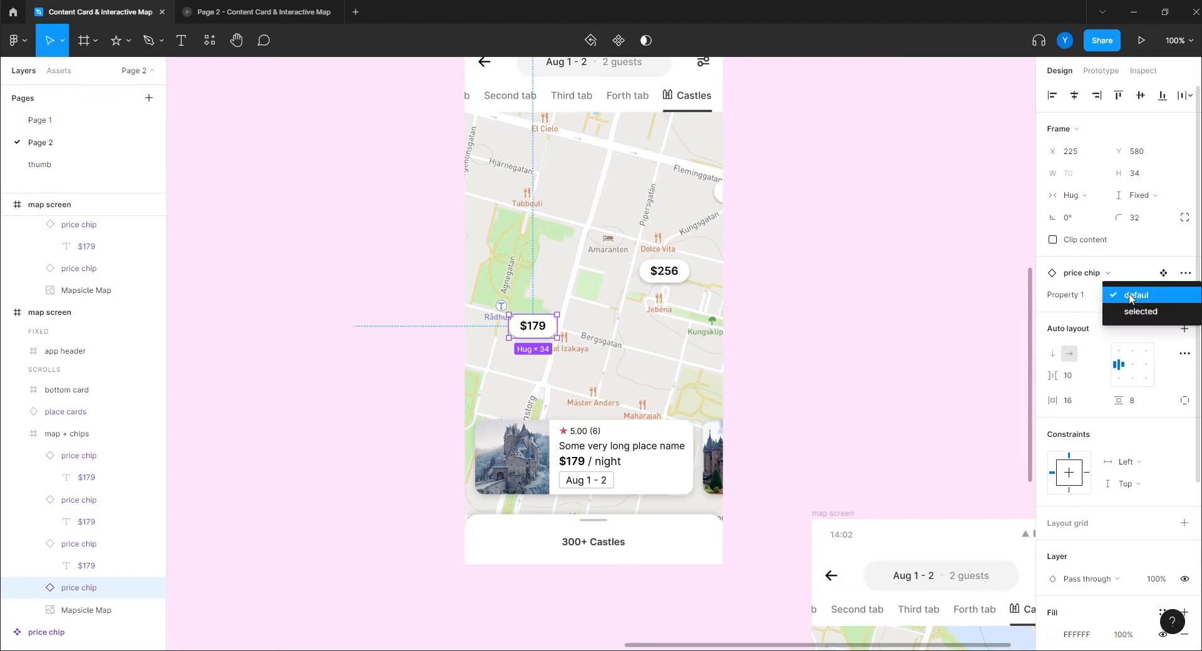
{"action": "left_click", "coordinate": [1134, 312]}
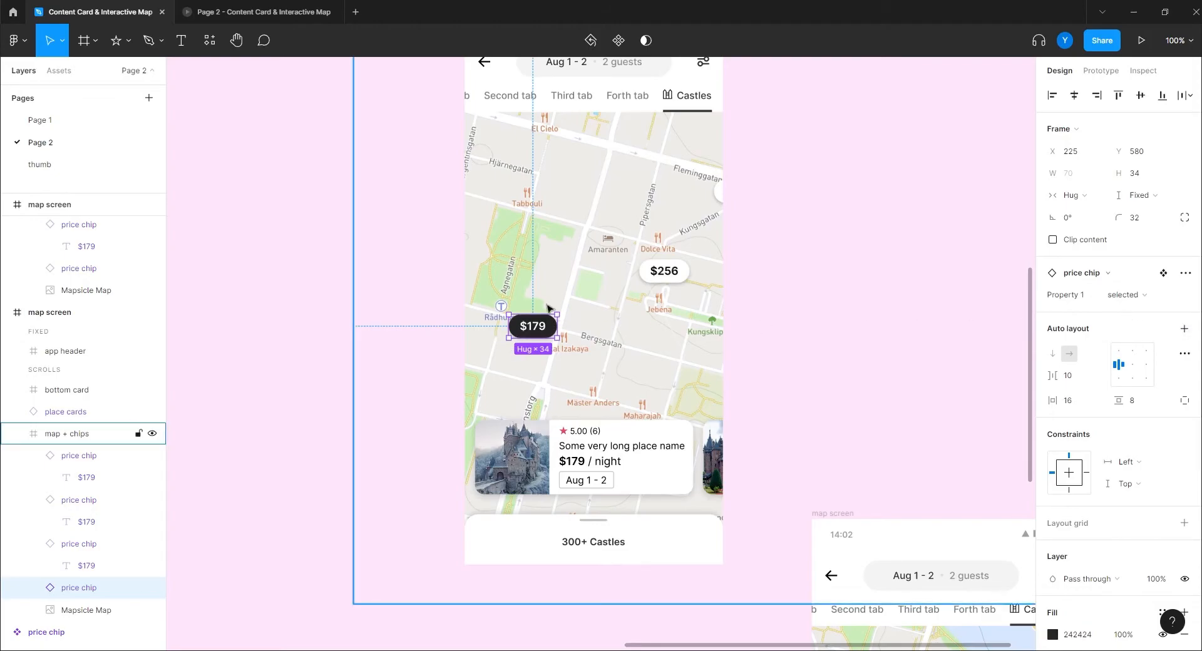
{"action": "left_click", "coordinate": [827, 385]}
- Close the existing prototype preview and launch a new one from the first map screen to check the selected $179 chip
{"action": "left_click_drag", "start_coordinate": [802, 415], "coordinate": [555, 159]}
{"action": "left_click_drag", "start_coordinate": [433, 411], "coordinate": [622, 490]}
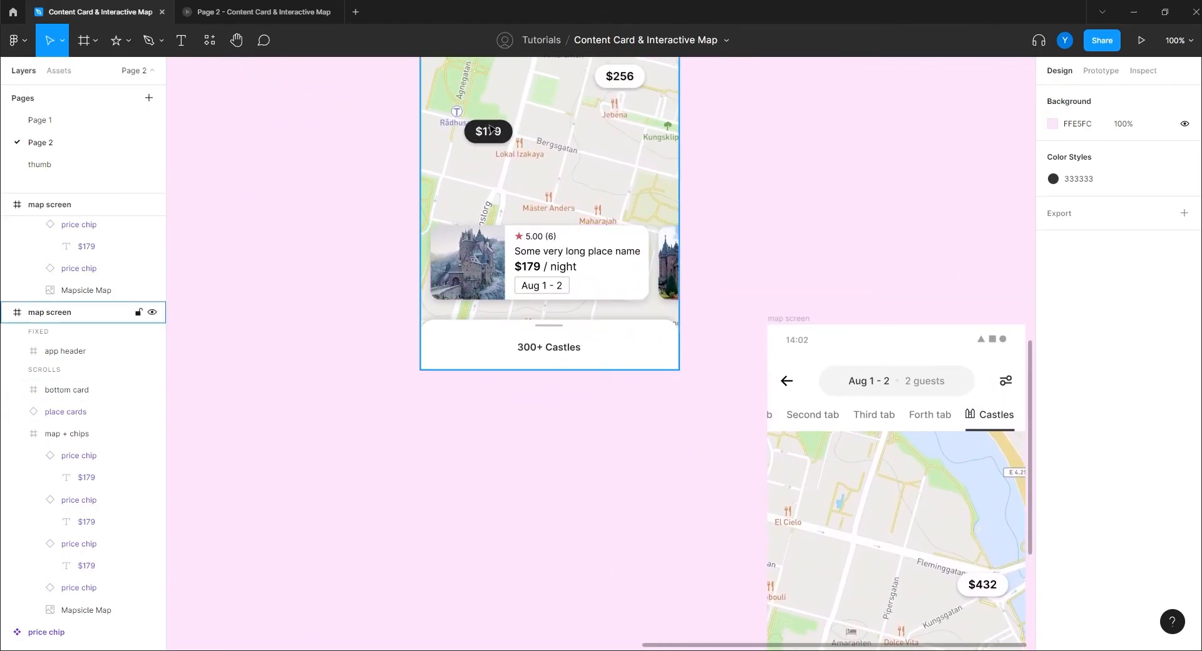
{"action": "left_click_drag", "start_coordinate": [672, 458], "coordinate": [546, 297]}
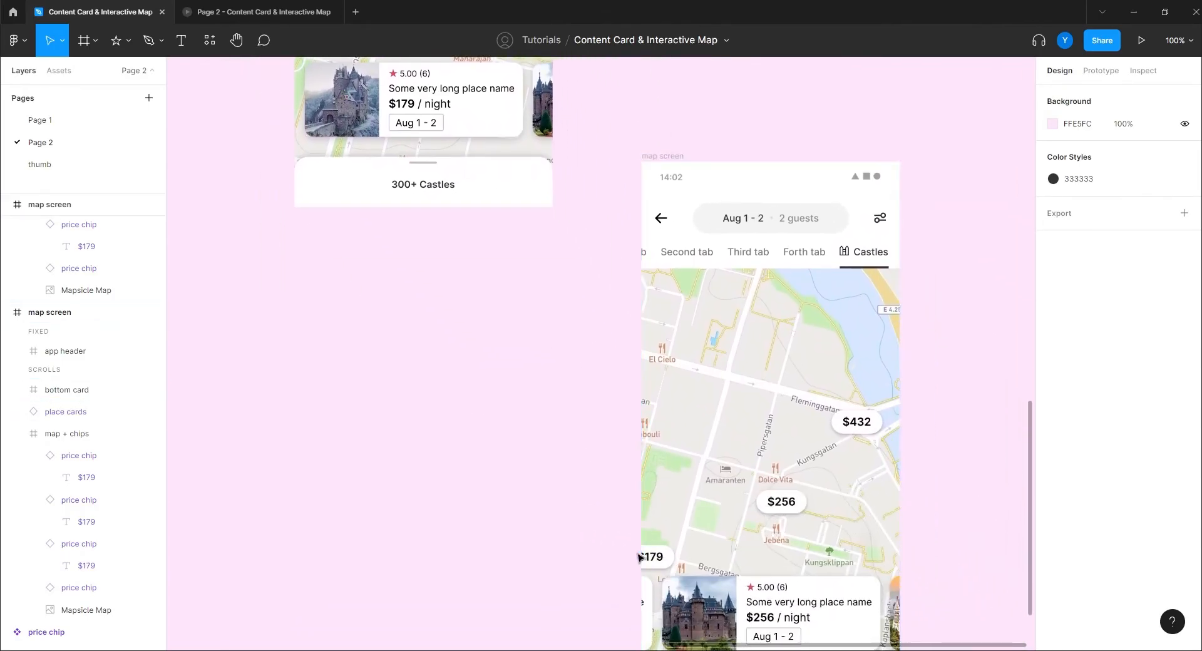
{"action": "scroll", "coordinate": [414, 319], "scroll_direction": "up", "scroll_amount": 2}
{"action": "scroll", "coordinate": [413, 319], "scroll_direction": "left", "scroll_amount": 2}
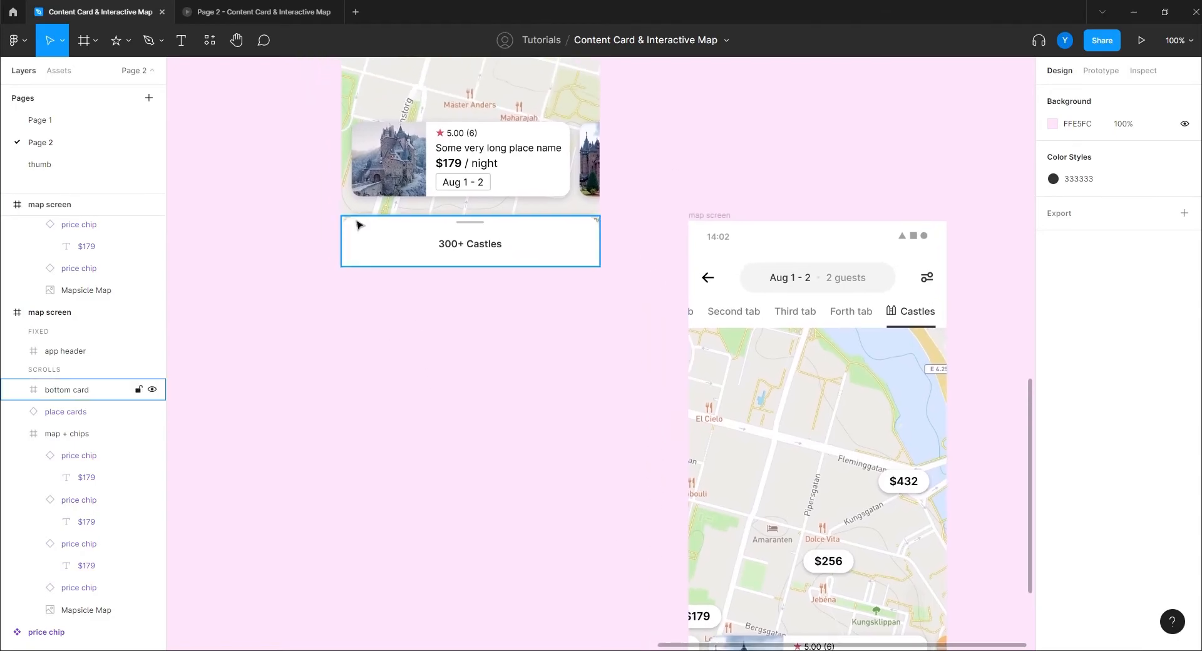
{"action": "left_click", "coordinate": [258, 13]}
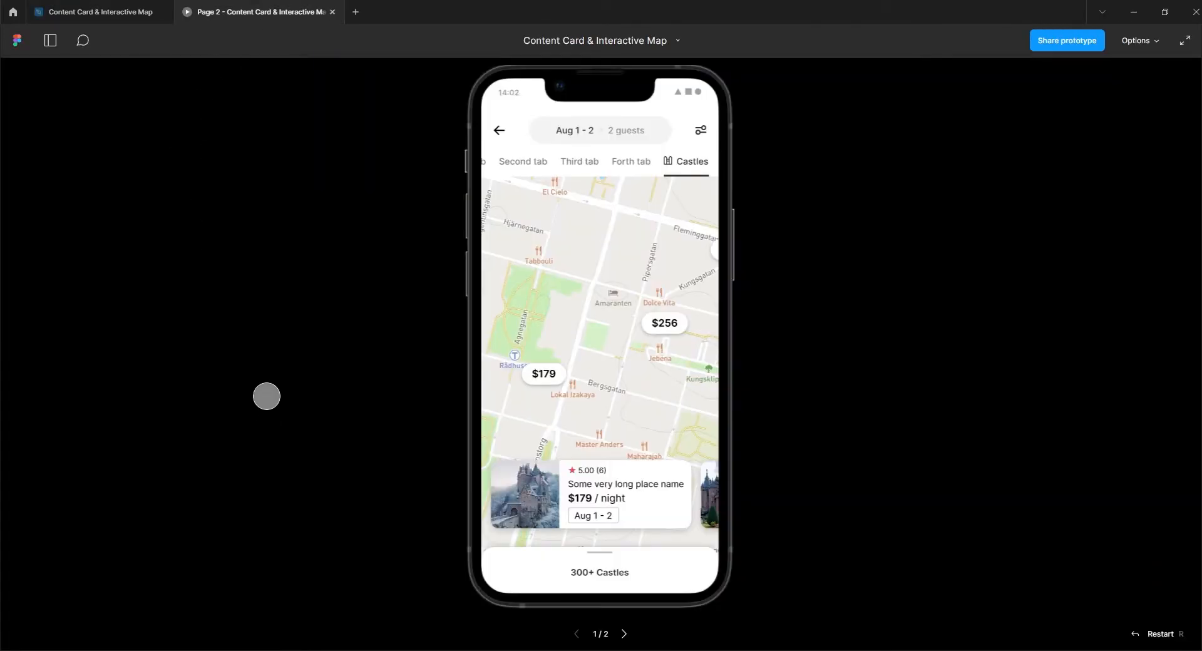
{"action": "left_click", "coordinate": [333, 12]}
{"action": "scroll", "coordinate": [523, 551], "scroll_direction": "down", "scroll_amount": 2}
{"action": "scroll", "coordinate": [523, 551], "scroll_direction": "right", "scroll_amount": 3}
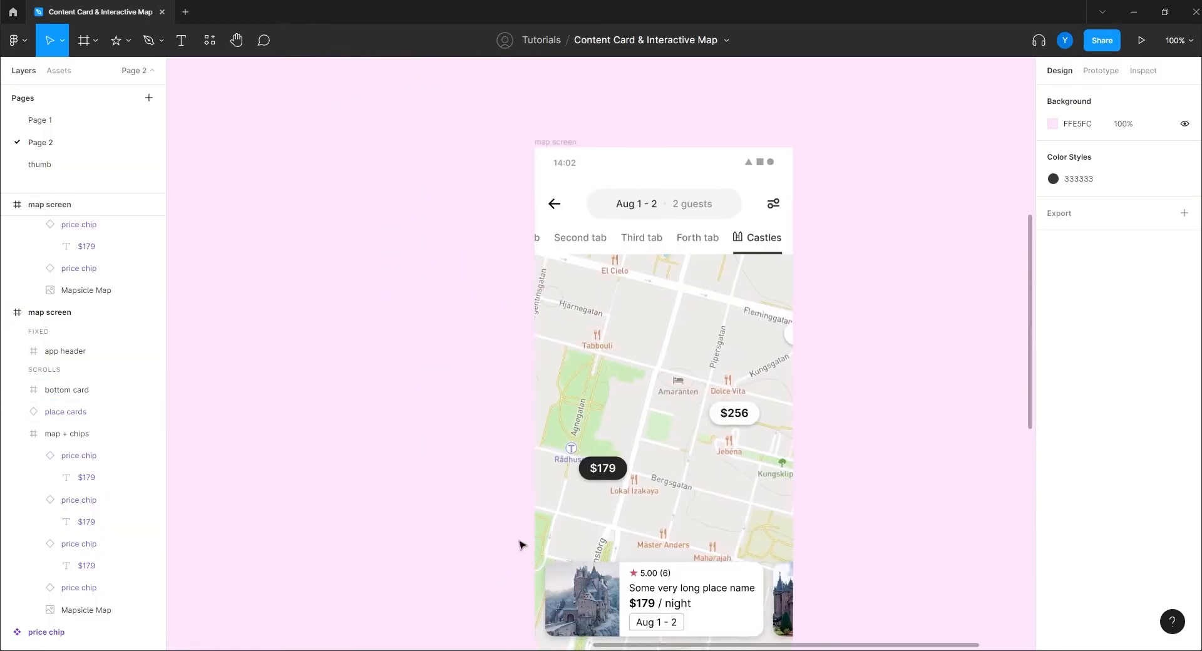
{"action": "left_click", "coordinate": [573, 165]}
{"action": "left_click", "coordinate": [1141, 40]}
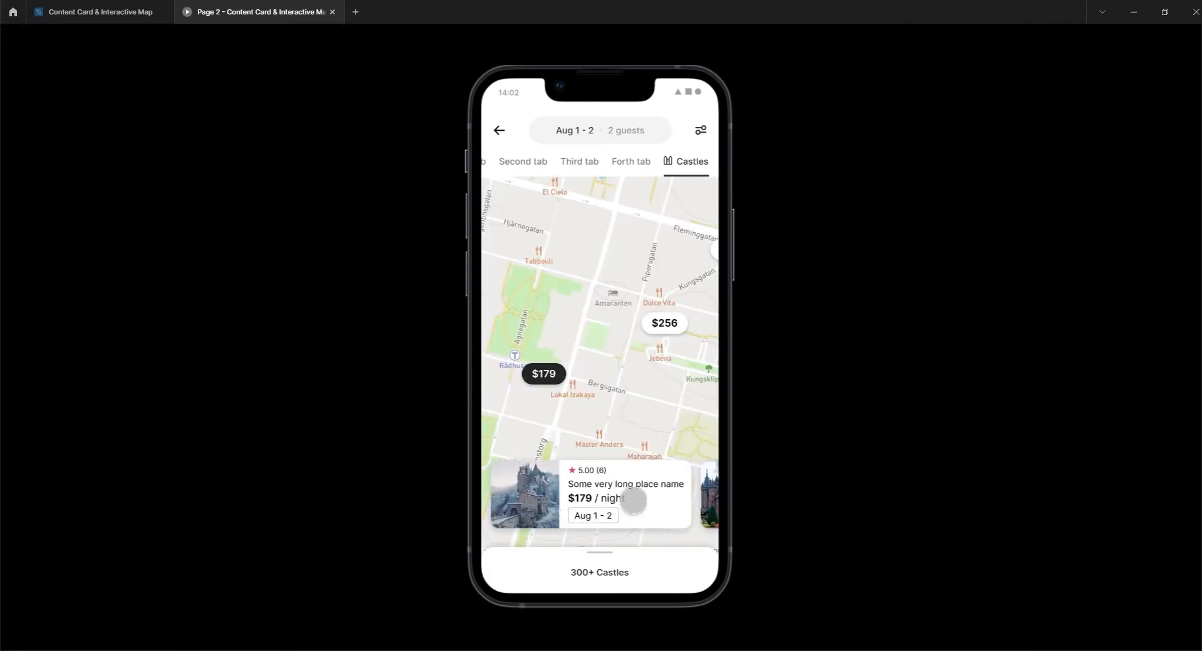
- Test the card drag in the preview, return to the design file, and switch the second map screen's $256 chip to the selected variant
{"action": "left_click_drag", "start_coordinate": [655, 493], "coordinate": [416, 520]}
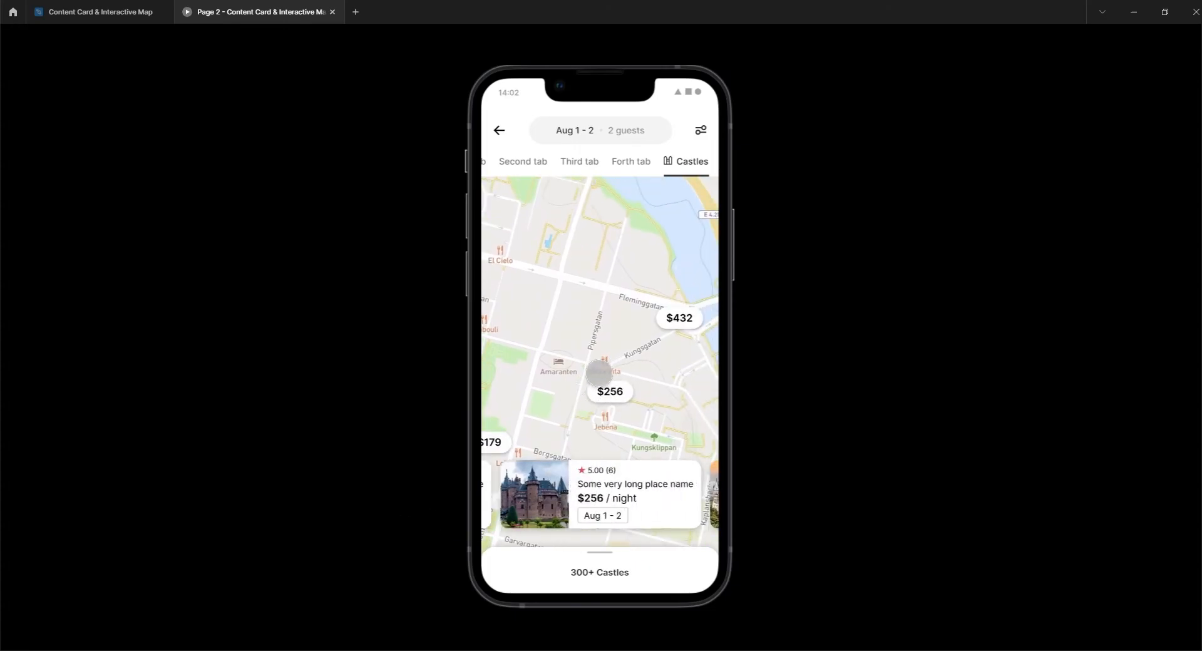
{"action": "left_click", "coordinate": [132, 18]}
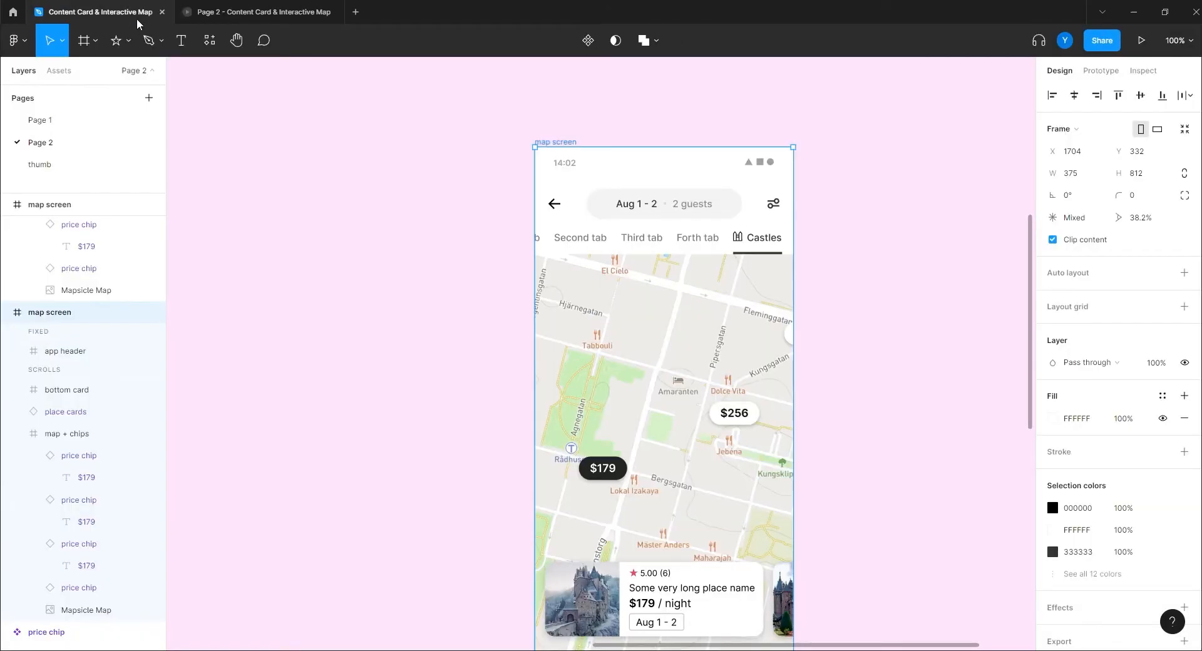
{"action": "left_click_drag", "start_coordinate": [838, 507], "coordinate": [530, 197]}
{"action": "left_click_drag", "start_coordinate": [635, 388], "coordinate": [538, 175]}
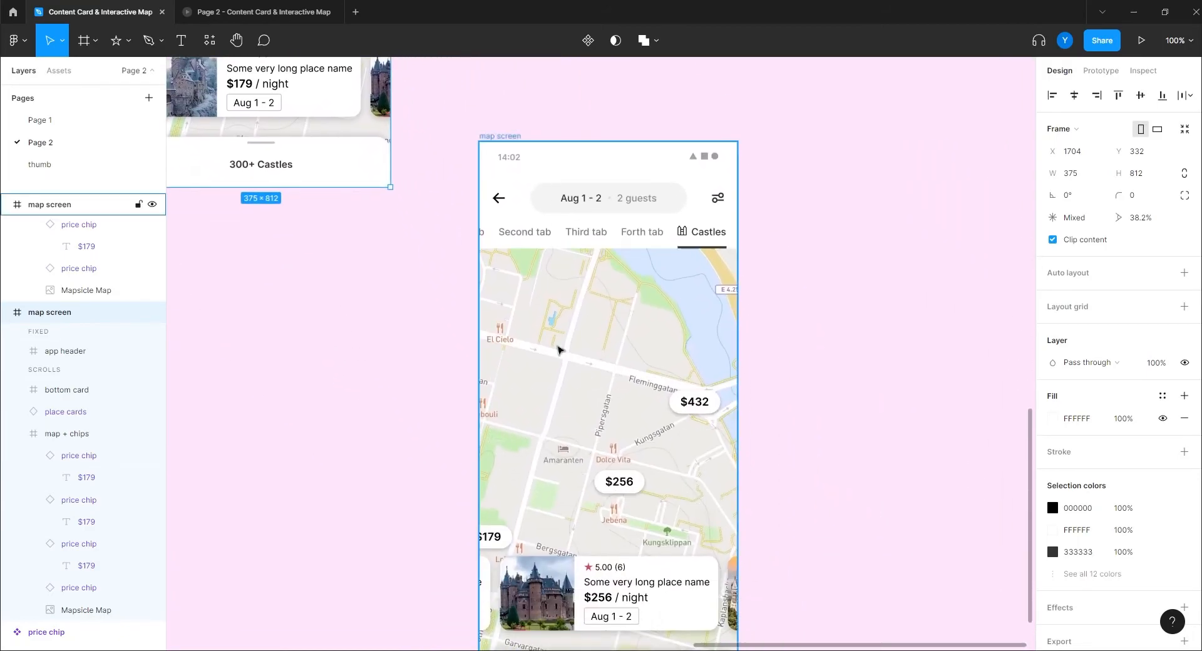
{"action": "left_click", "coordinate": [634, 489]}
{"action": "left_click", "coordinate": [635, 489]}
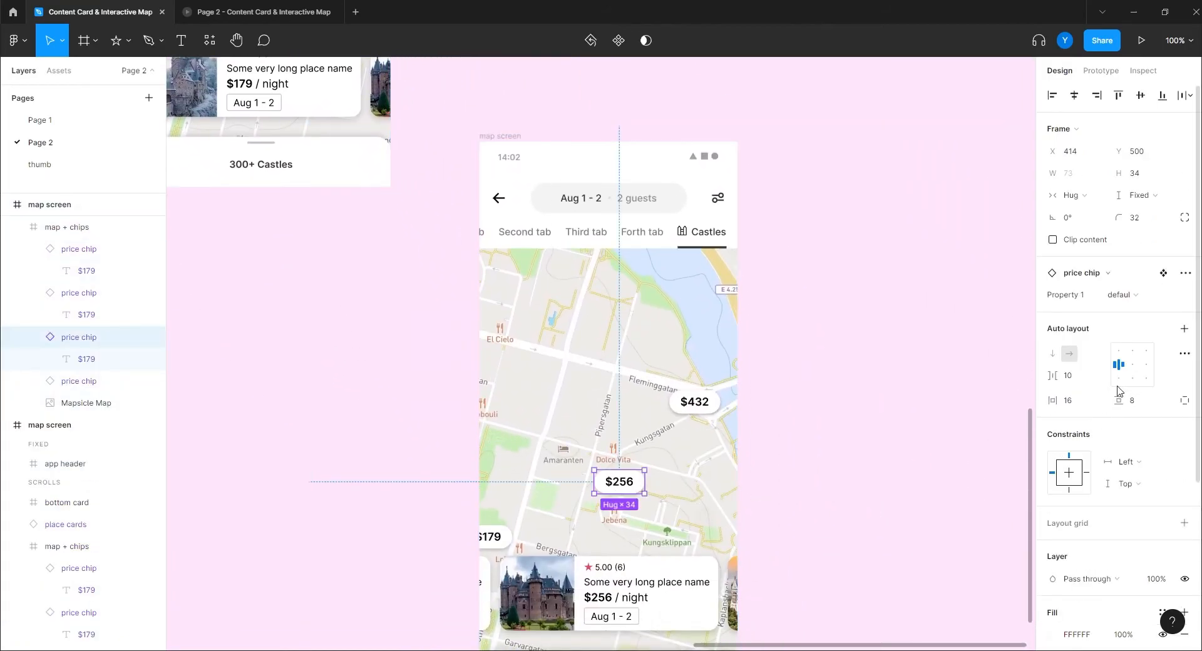
{"action": "left_click", "coordinate": [1118, 300]}
{"action": "left_click", "coordinate": [1121, 314]}
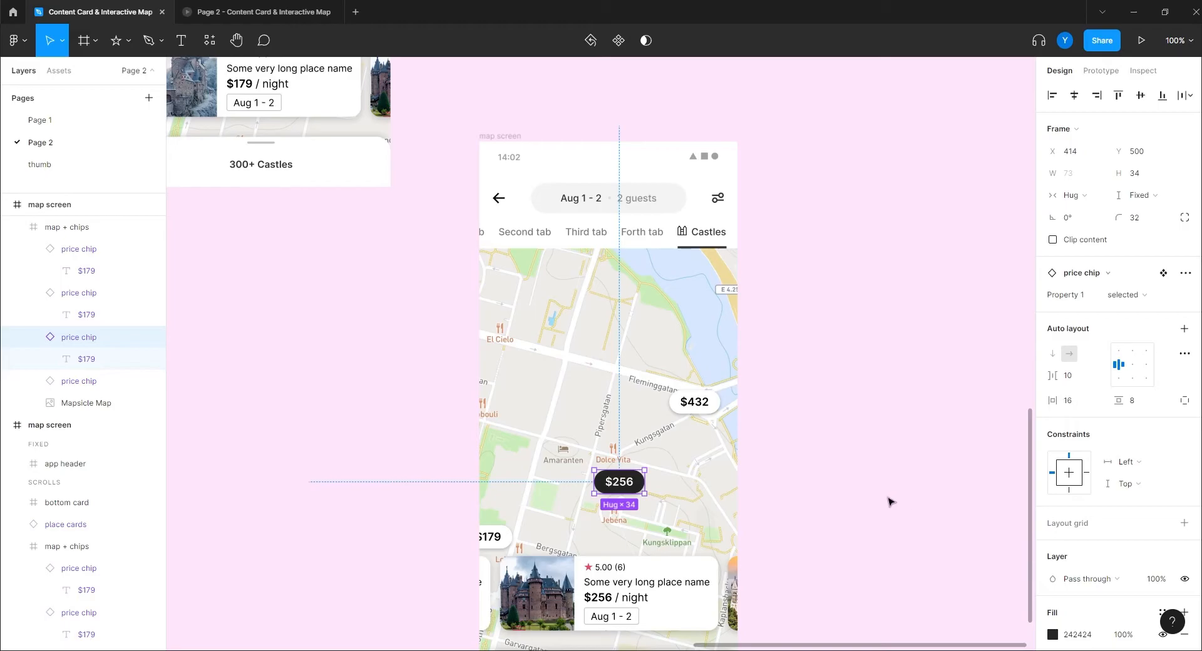
- Duplicate the second map screen and place the copy diagonally below it as a third map screen
{"action": "left_click", "coordinate": [403, 400]}
{"action": "key", "text": "minus"}
{"action": "left_click", "coordinate": [562, 243]}
{"action": "left_click_drag", "start_coordinate": [563, 243], "coordinate": [744, 496]}
{"action": "left_click_drag", "start_coordinate": [601, 551], "coordinate": [547, 447]}
- Link the second screen's place cards to the third map screen on drag, with a 500 ms Smart animate duration
{"action": "left_click", "coordinate": [565, 368]}
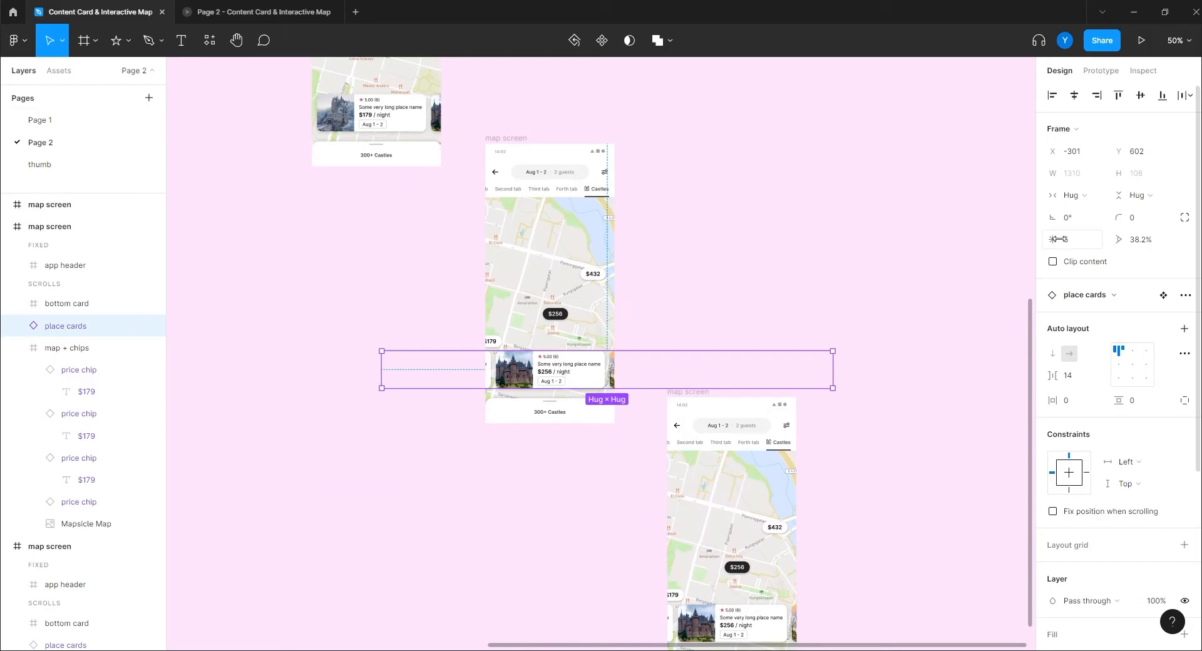
{"action": "left_click", "coordinate": [1100, 70]}
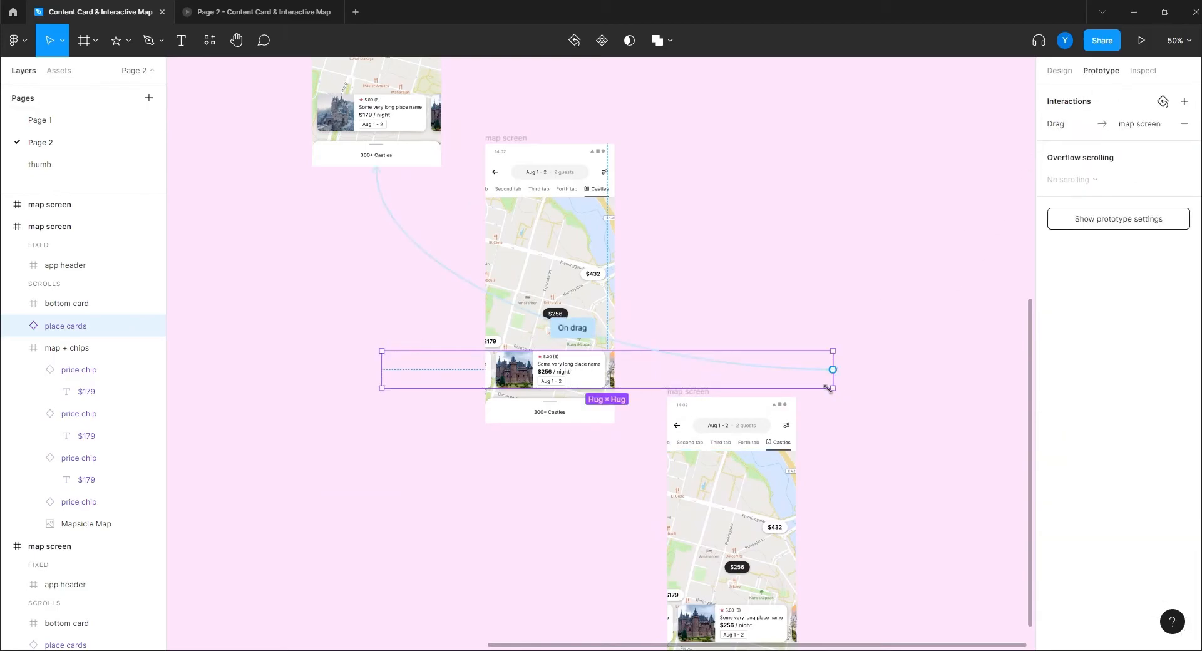
{"action": "left_click_drag", "start_coordinate": [808, 379], "coordinate": [751, 414]}
{"action": "left_click", "coordinate": [929, 157]}
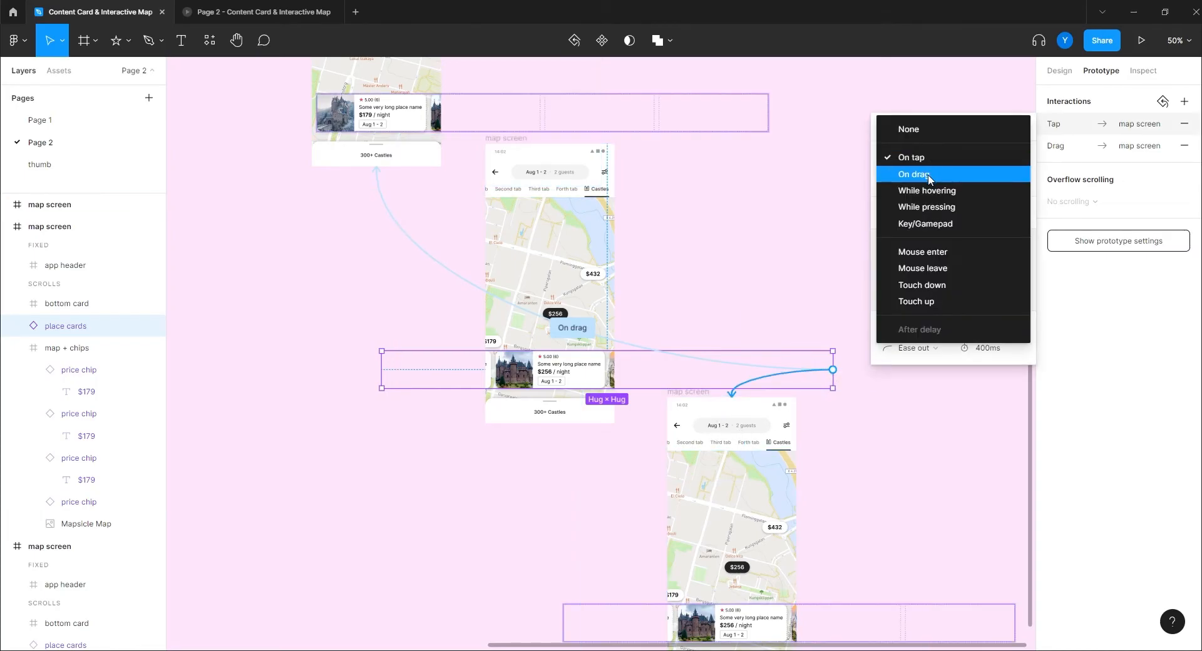
{"action": "left_click", "coordinate": [914, 175]}
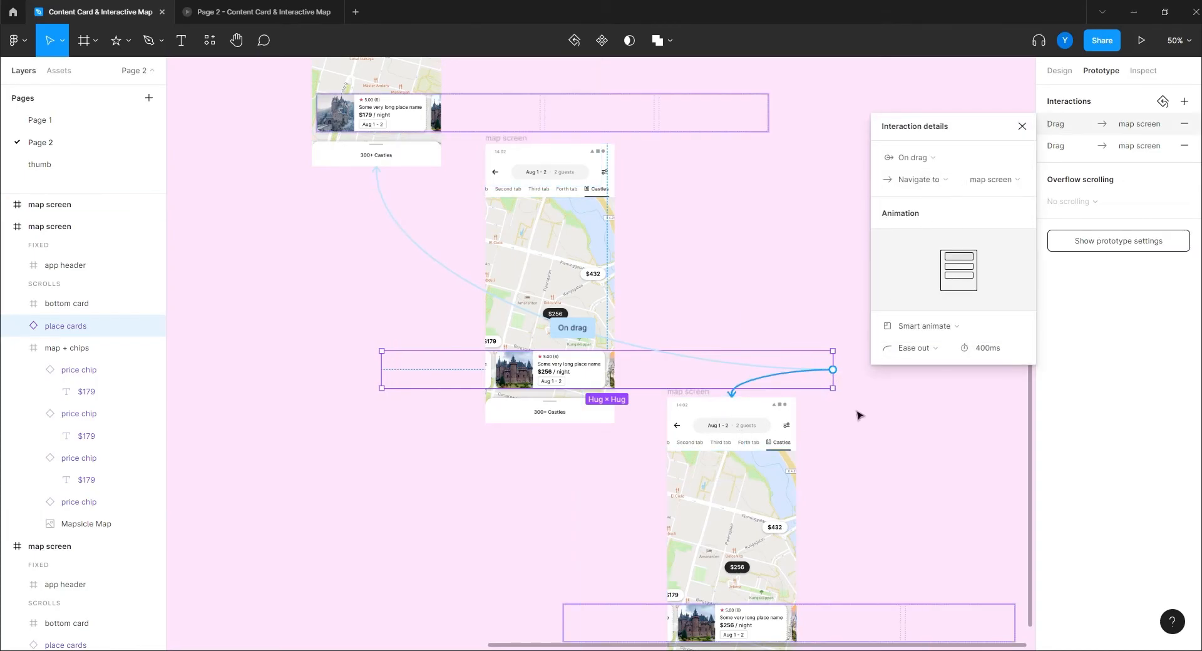
{"action": "left_click", "coordinate": [988, 352]}
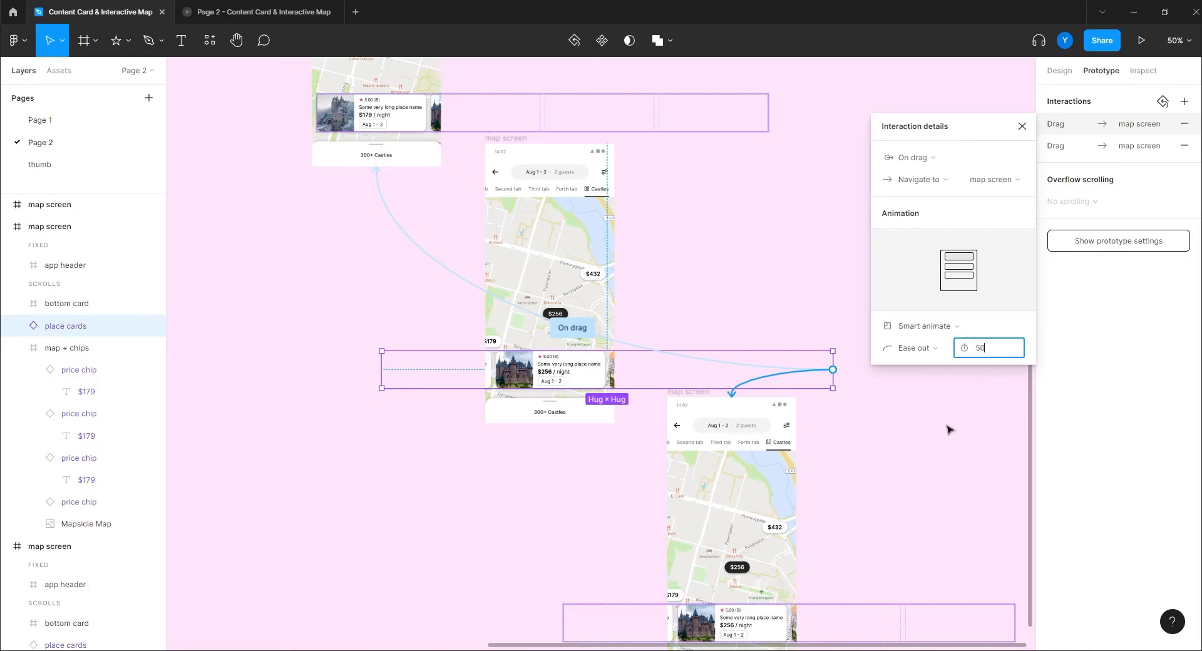
{"action": "key", "text": "Return"}
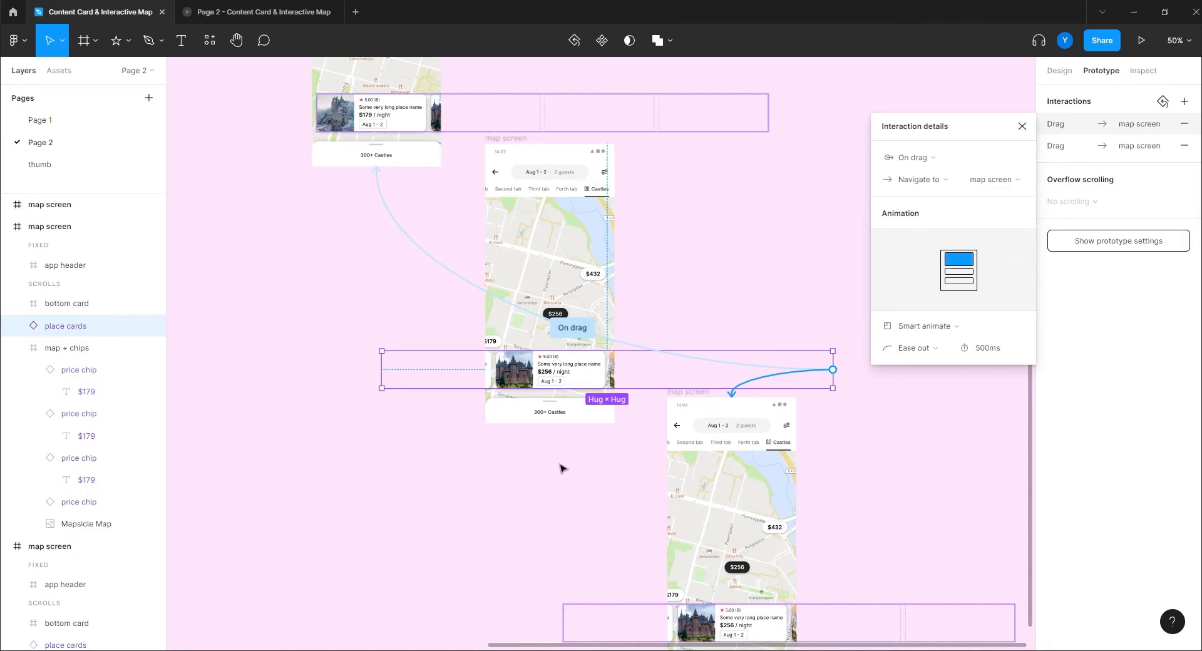
- Link the second screen's $432 price chip to the third map screen on tap, using Smart animate at 500 ms
{"action": "left_click_drag", "start_coordinate": [561, 482], "coordinate": [476, 330]}
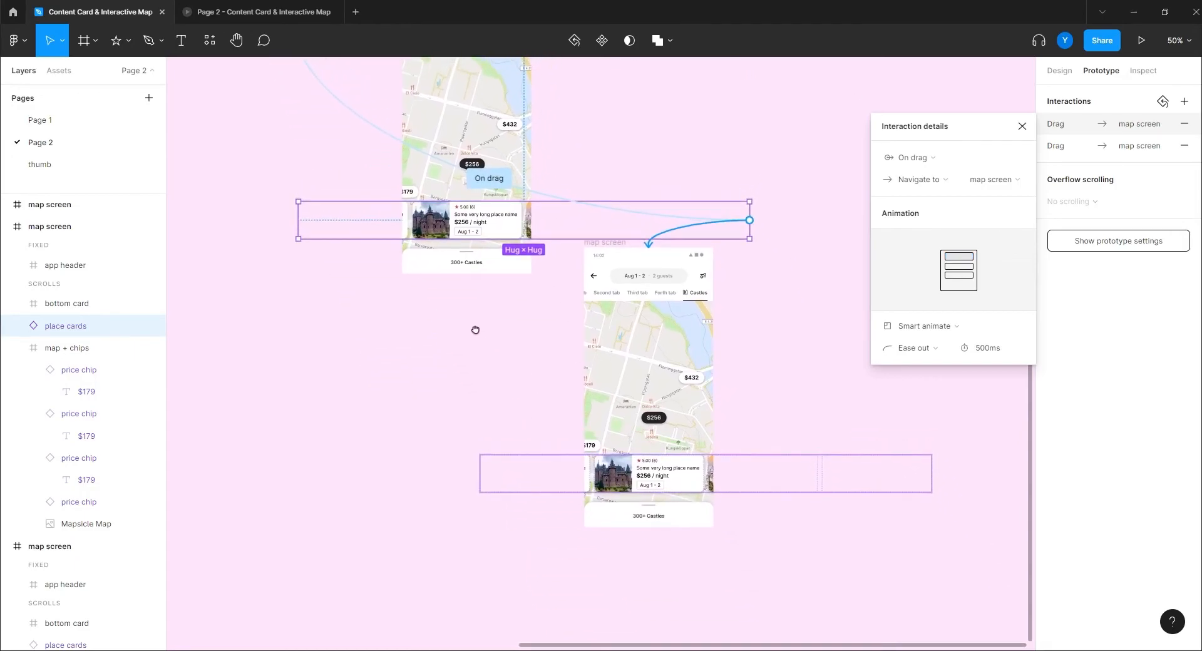
{"action": "left_click", "coordinate": [485, 366]}
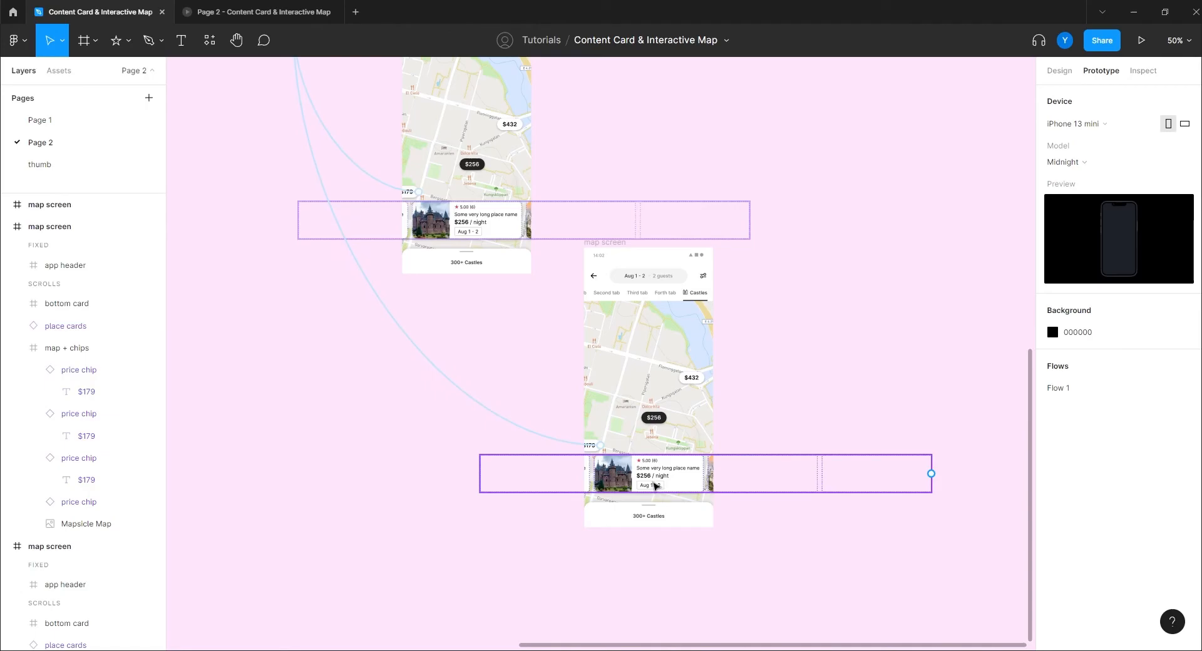
{"action": "left_click_drag", "start_coordinate": [507, 311], "coordinate": [601, 458]}
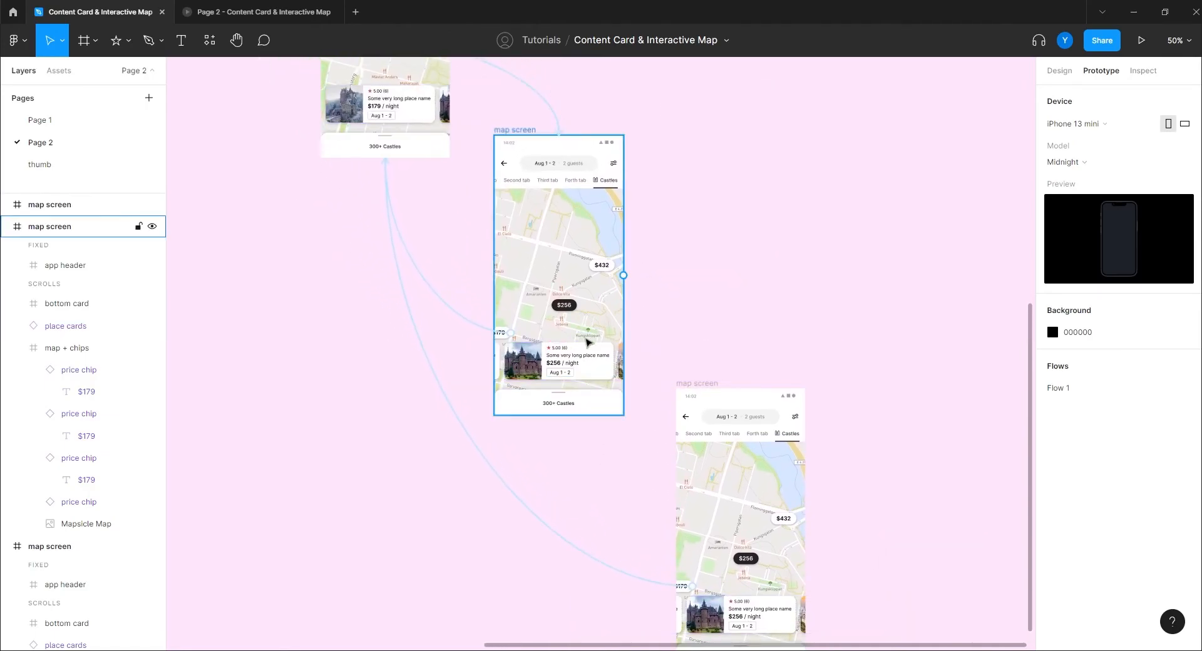
{"action": "left_click", "coordinate": [593, 366]}
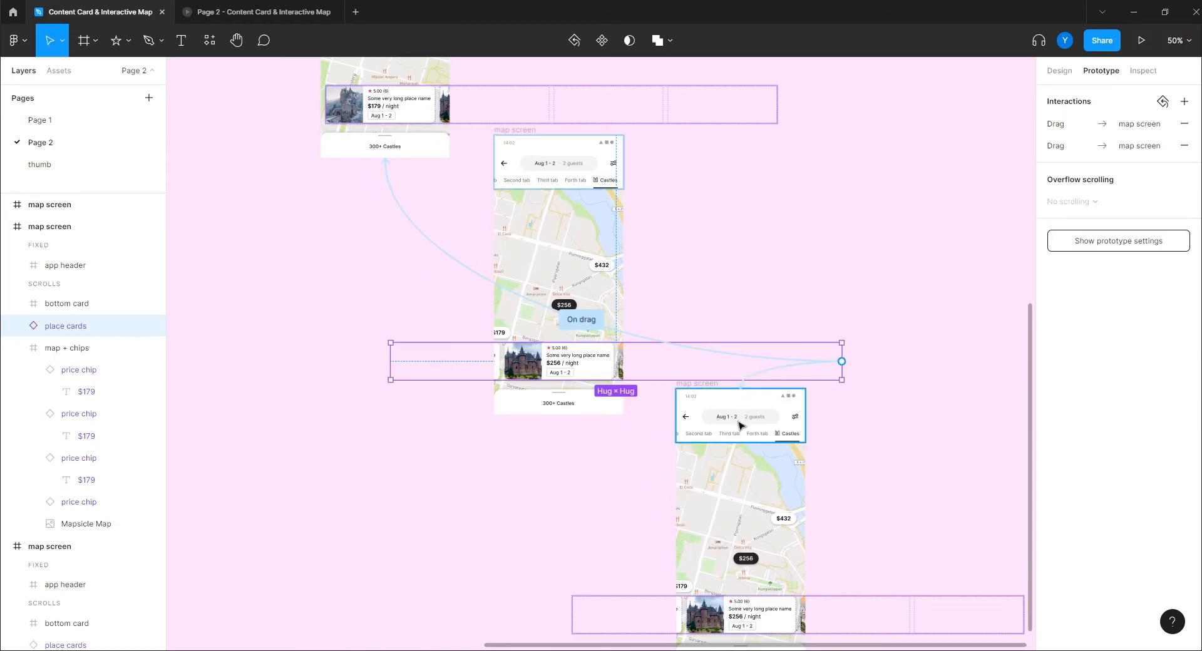
{"action": "left_click", "coordinate": [599, 268]}
{"action": "double_click", "coordinate": [600, 268]}
{"action": "left_click", "coordinate": [728, 268]}
{"action": "left_click", "coordinate": [611, 268]}
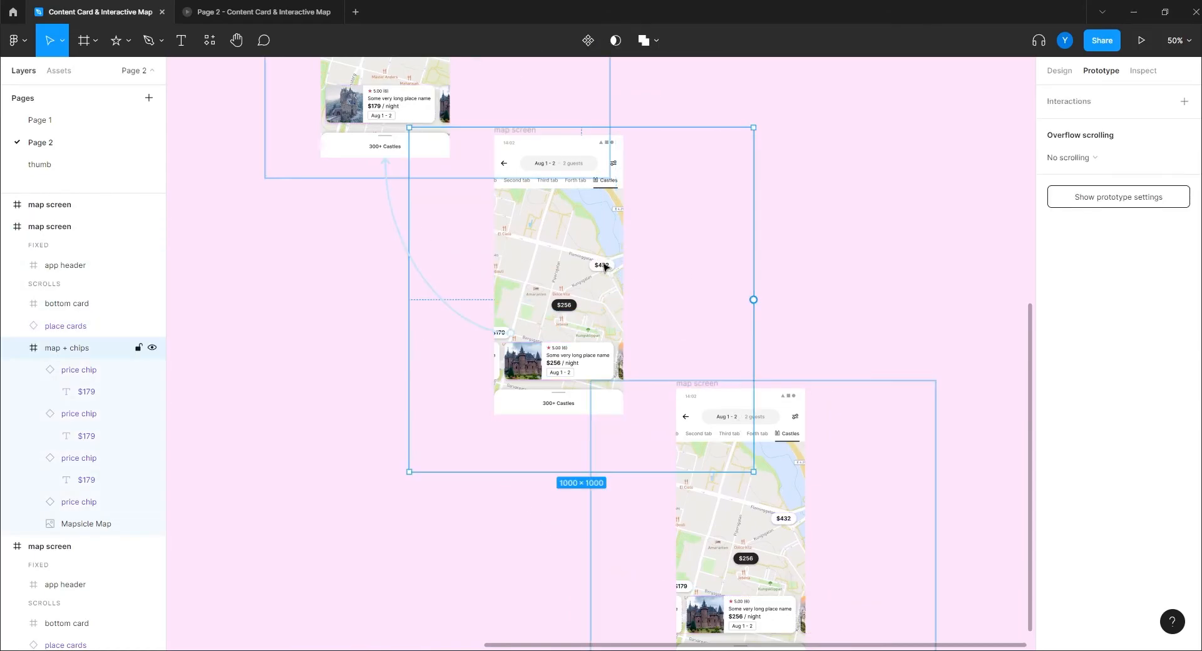
{"action": "double_click", "coordinate": [605, 266]}
{"action": "left_click_drag", "start_coordinate": [615, 268], "coordinate": [770, 424]}
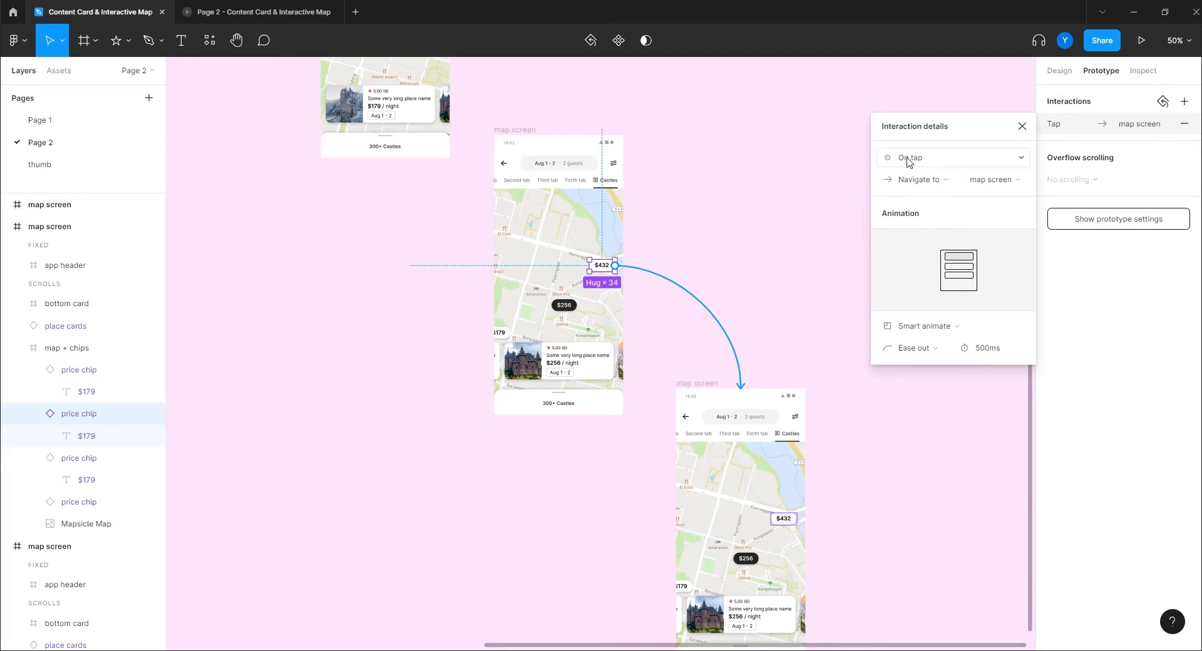
{"action": "left_click", "coordinate": [983, 348]}
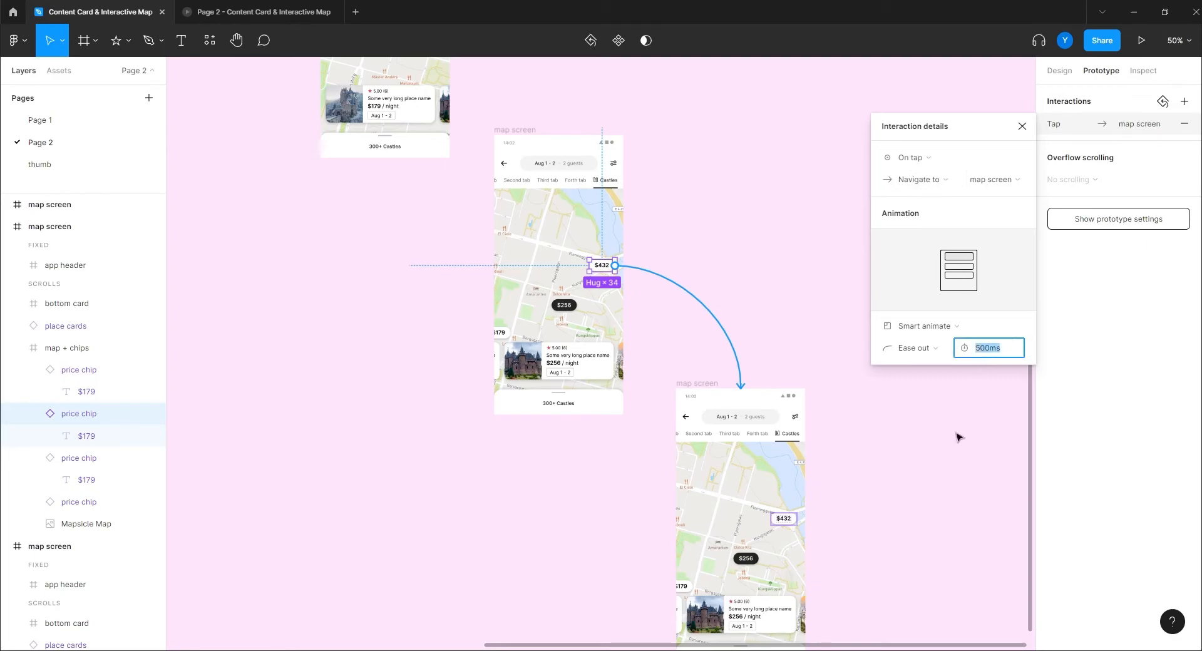
{"action": "key", "text": "Return"}
- On the third map screen, switch the $256 chip to the default variant and the $432 chip to the selected variant
{"action": "left_click_drag", "start_coordinate": [615, 534], "coordinate": [577, 432]}
{"action": "left_click", "coordinate": [494, 300]}
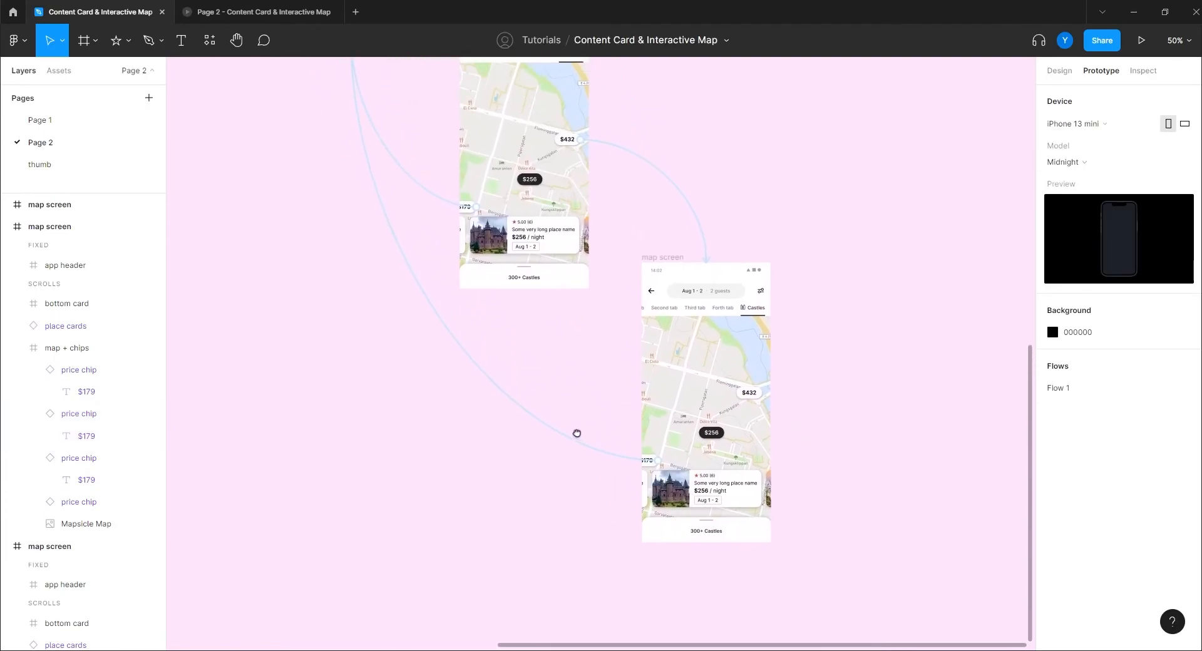
{"action": "left_click_drag", "start_coordinate": [593, 348], "coordinate": [534, 288]}
{"action": "key", "text": "shift+0"}
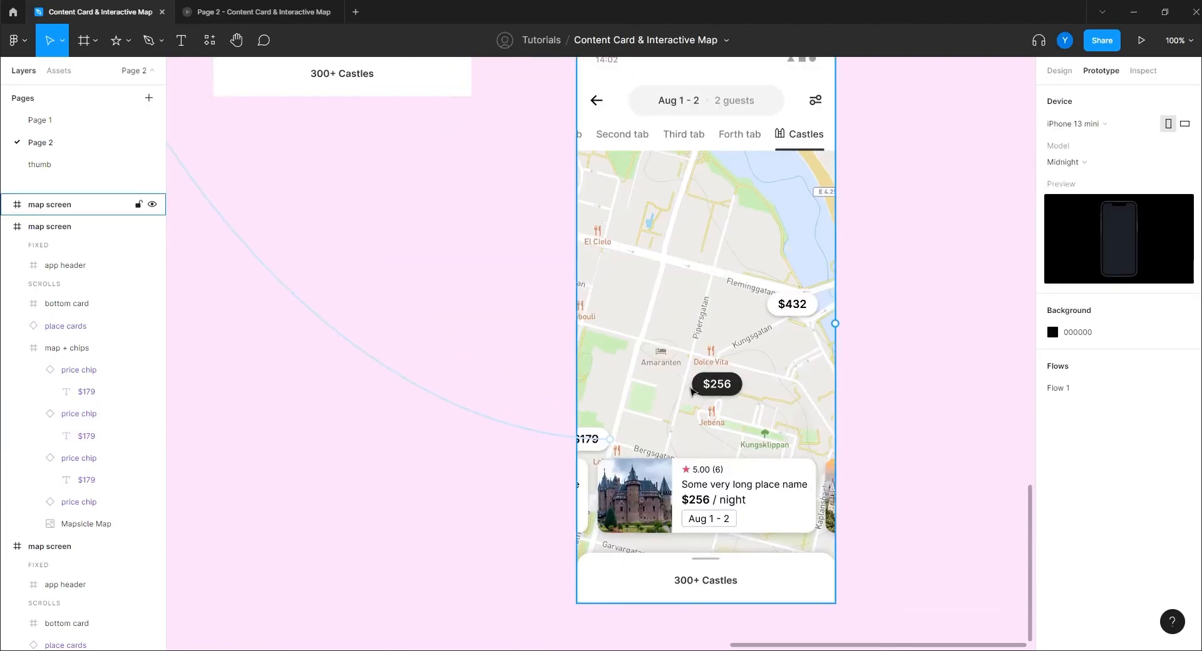
{"action": "left_click", "coordinate": [721, 387]}
{"action": "left_click", "coordinate": [712, 387]}
{"action": "left_click", "coordinate": [1059, 70]}
{"action": "left_click", "coordinate": [1130, 296]}
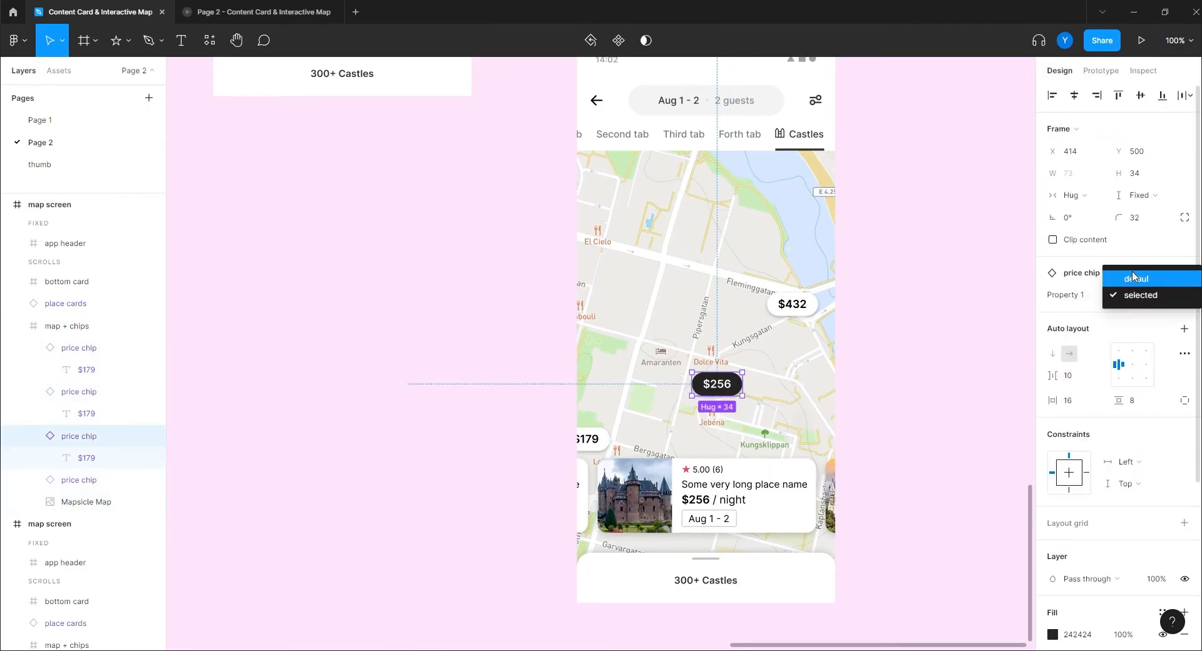
{"action": "left_click", "coordinate": [1127, 274]}
{"action": "left_click", "coordinate": [806, 305]}
{"action": "left_click", "coordinate": [1119, 296]}
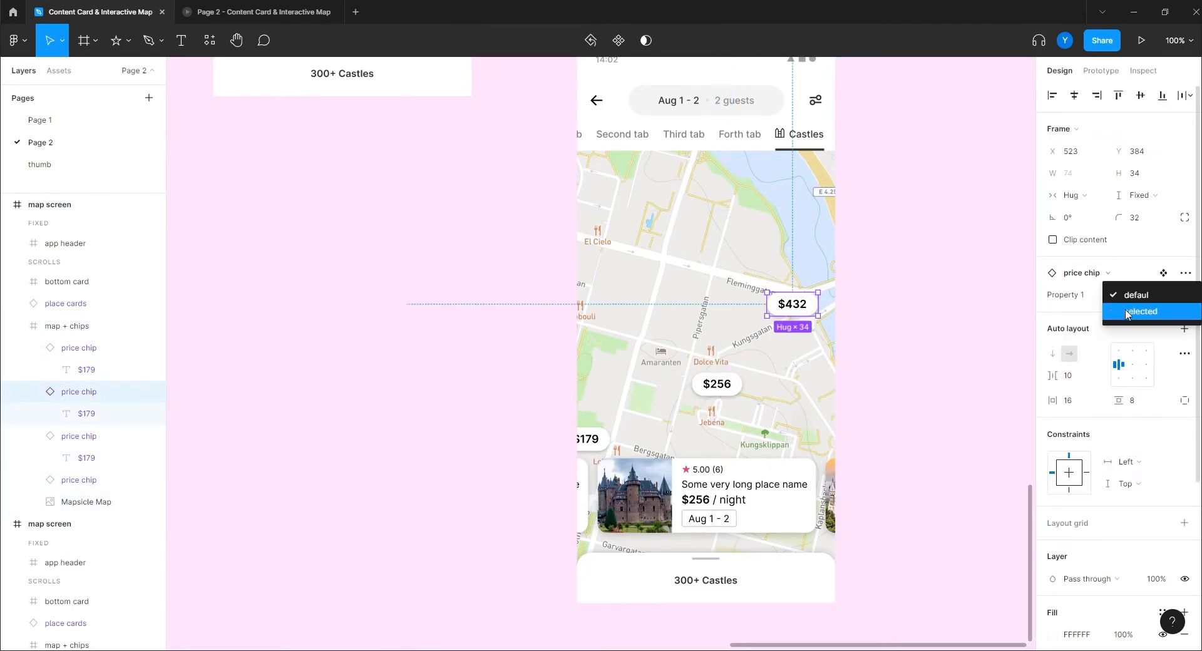
{"action": "left_click", "coordinate": [1131, 313]}
- Shift the third screen's place cards horizontally to X -634, bringing the $432 card into the screen
{"action": "left_click", "coordinate": [745, 510]}
{"action": "left_click_drag", "start_coordinate": [774, 513], "coordinate": [675, 510]}
{"action": "left_click_drag", "start_coordinate": [780, 504], "coordinate": [659, 501]}
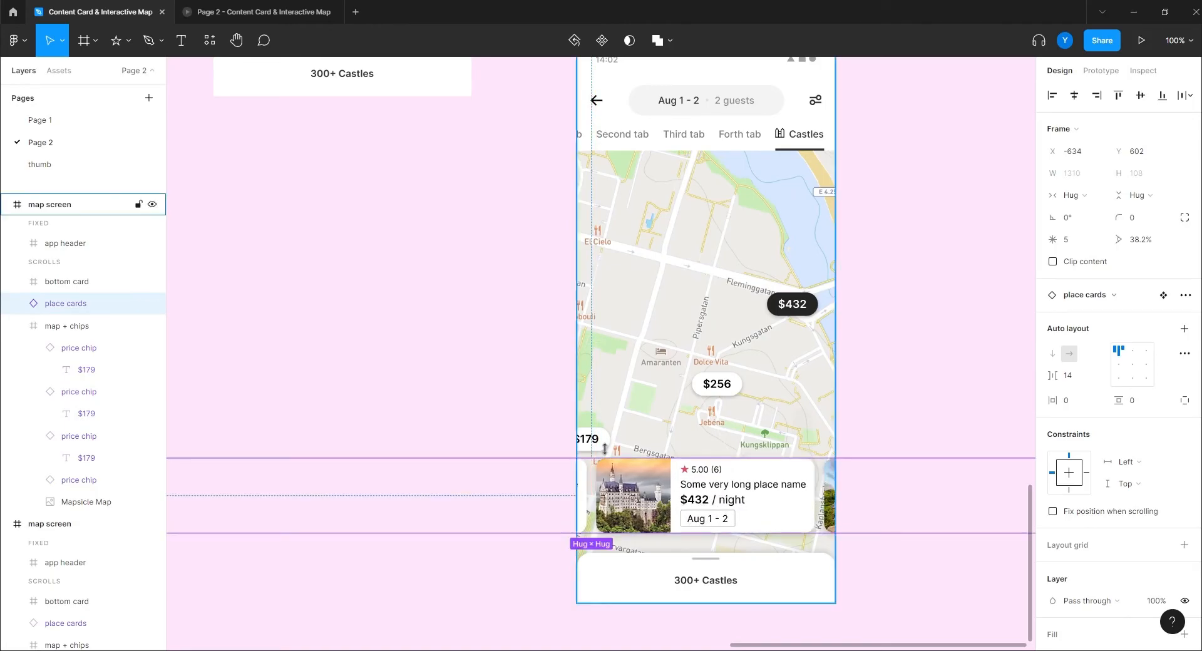
- Redirect the drag interaction of the third screen's place cards to the second map screen, using Smart animate at 500 ms
{"action": "key", "text": "ctrl+minus"}
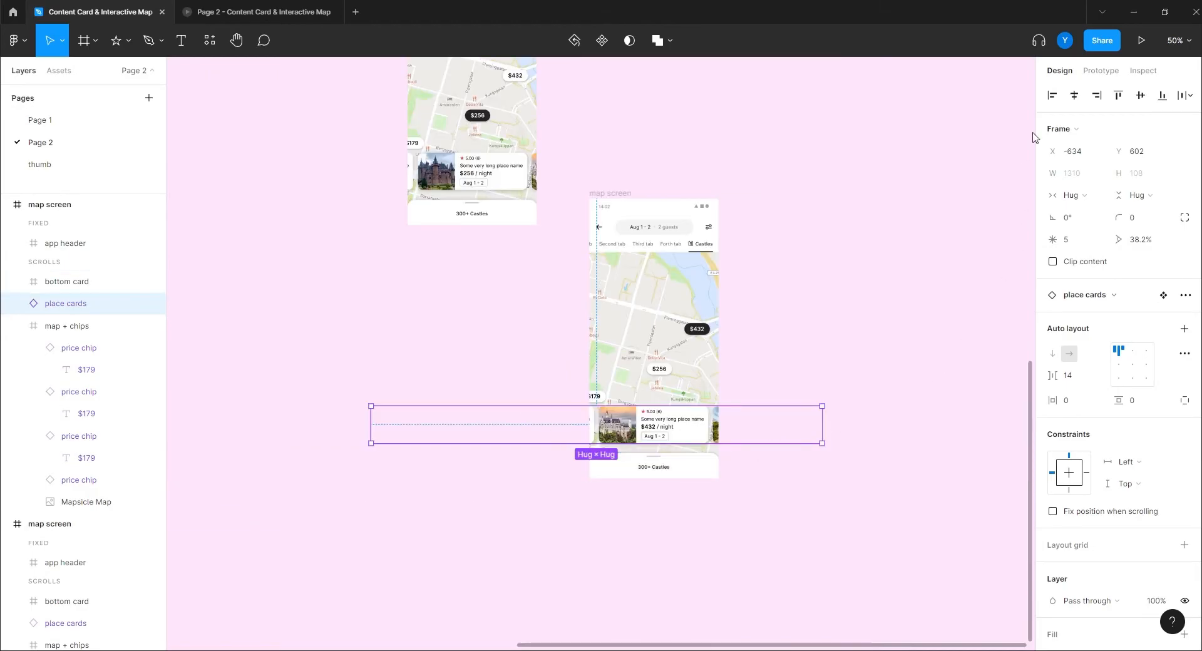
{"action": "left_click", "coordinate": [1101, 71]}
{"action": "scroll", "coordinate": [276, 220], "scroll_direction": "up", "scroll_amount": 5}
{"action": "scroll", "coordinate": [276, 220], "scroll_direction": "left", "scroll_amount": 4}
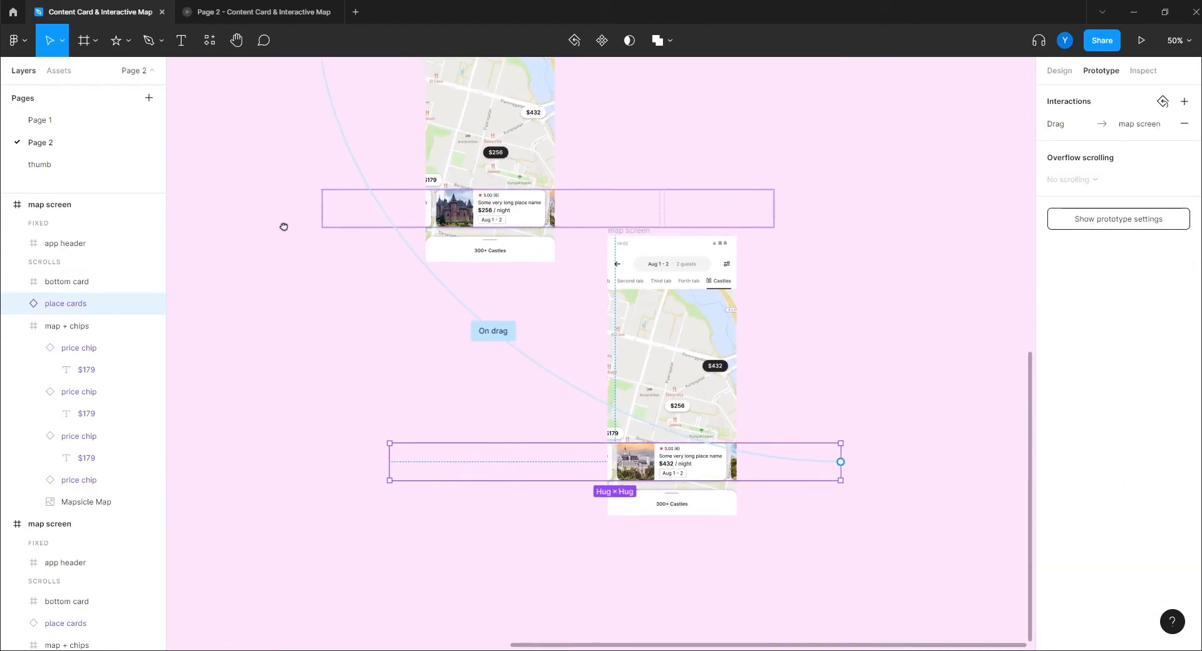
{"action": "left_click", "coordinate": [465, 194]}
{"action": "left_click_drag", "start_coordinate": [465, 171], "coordinate": [614, 421]}
{"action": "left_click_drag", "start_coordinate": [498, 468], "coordinate": [336, 286]}
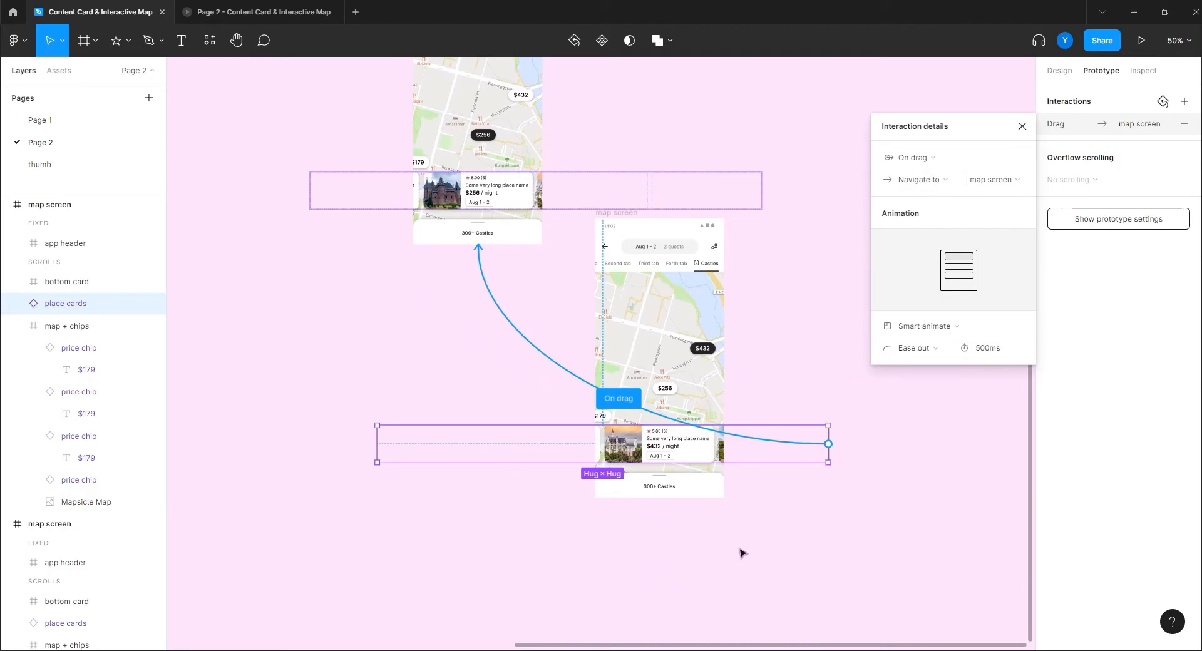
- Duplicate the third map screen and place the copy diagonally below it as a fourth map screen
{"action": "left_click_drag", "start_coordinate": [807, 521], "coordinate": [677, 548]}
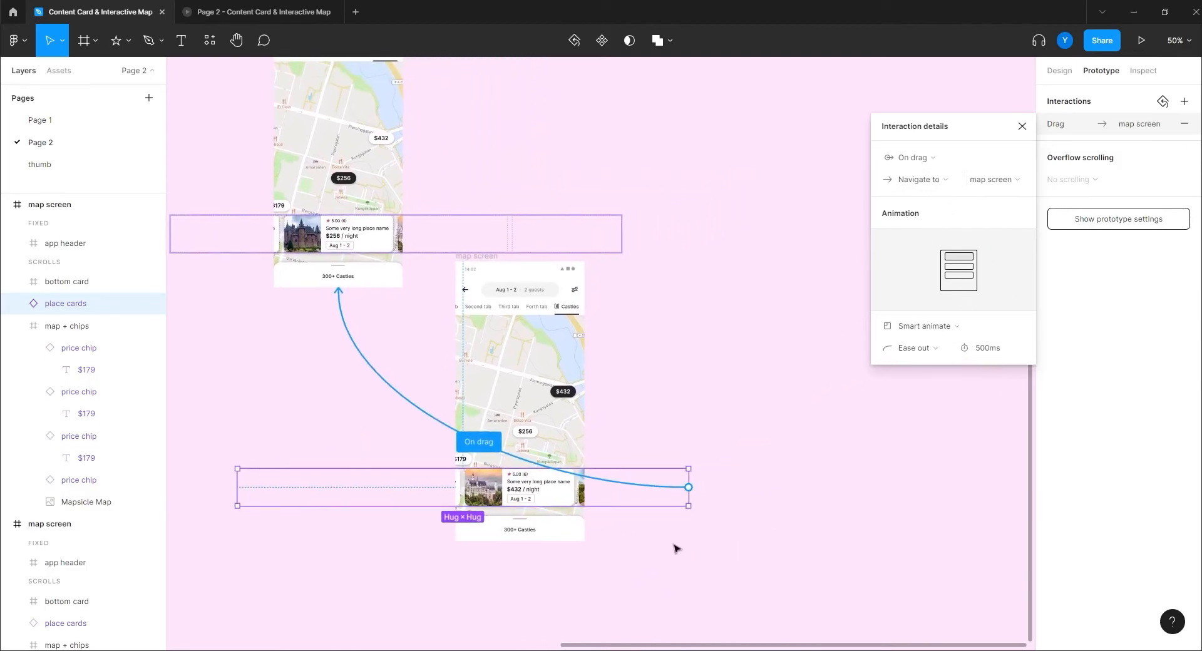
{"action": "left_click", "coordinate": [686, 389]}
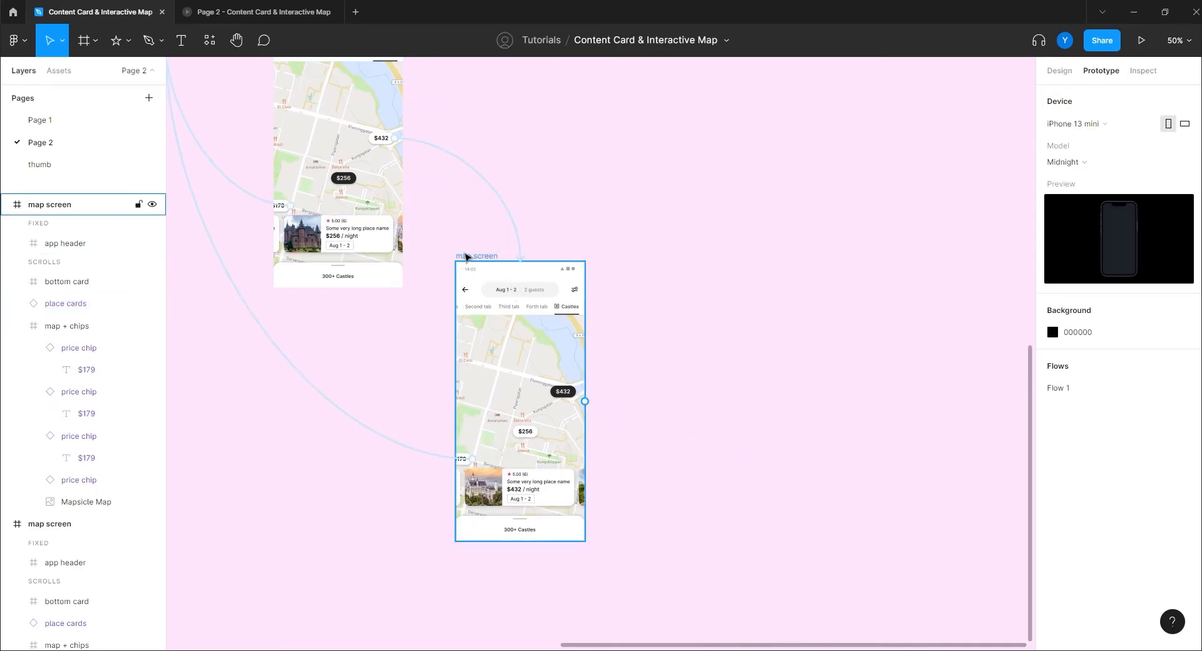
{"action": "left_click_drag", "start_coordinate": [376, 280], "coordinate": [574, 389]}
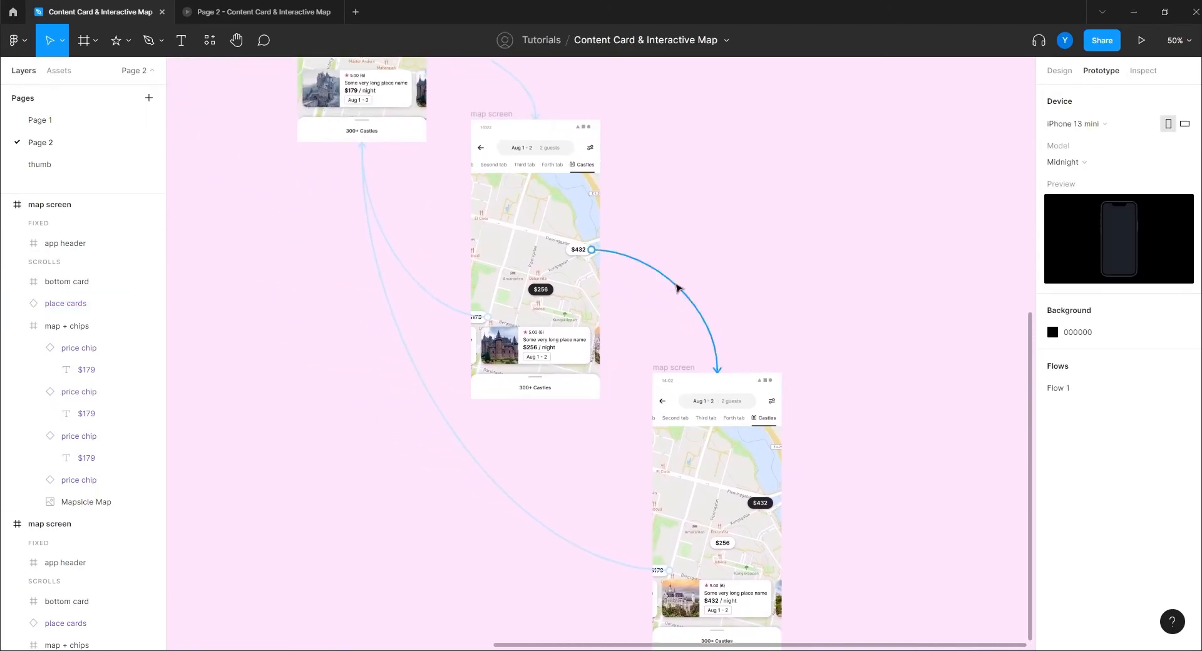
{"action": "left_click_drag", "start_coordinate": [669, 371], "coordinate": [641, 382]}
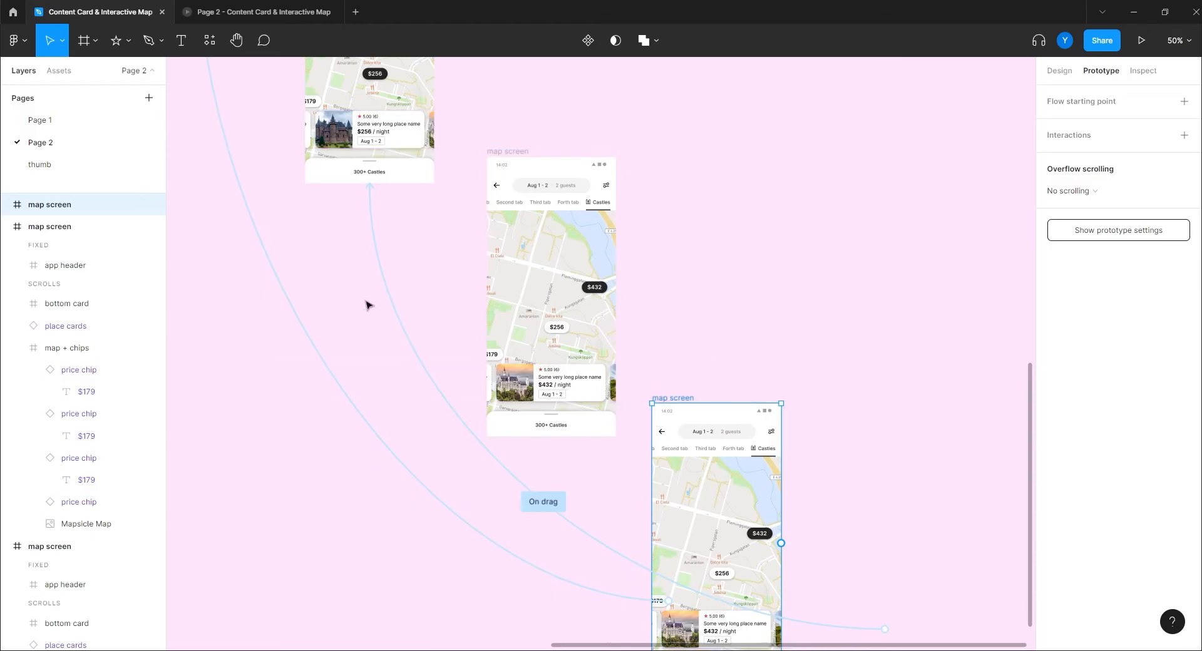
- Redirect the drag interaction of the fourth screen's place cards to the third map screen, using Smart animate at 500 ms
{"action": "left_click", "coordinate": [367, 198]}
{"action": "left_click", "coordinate": [714, 549]}
{"action": "left_click_drag", "start_coordinate": [377, 251], "coordinate": [552, 437]}
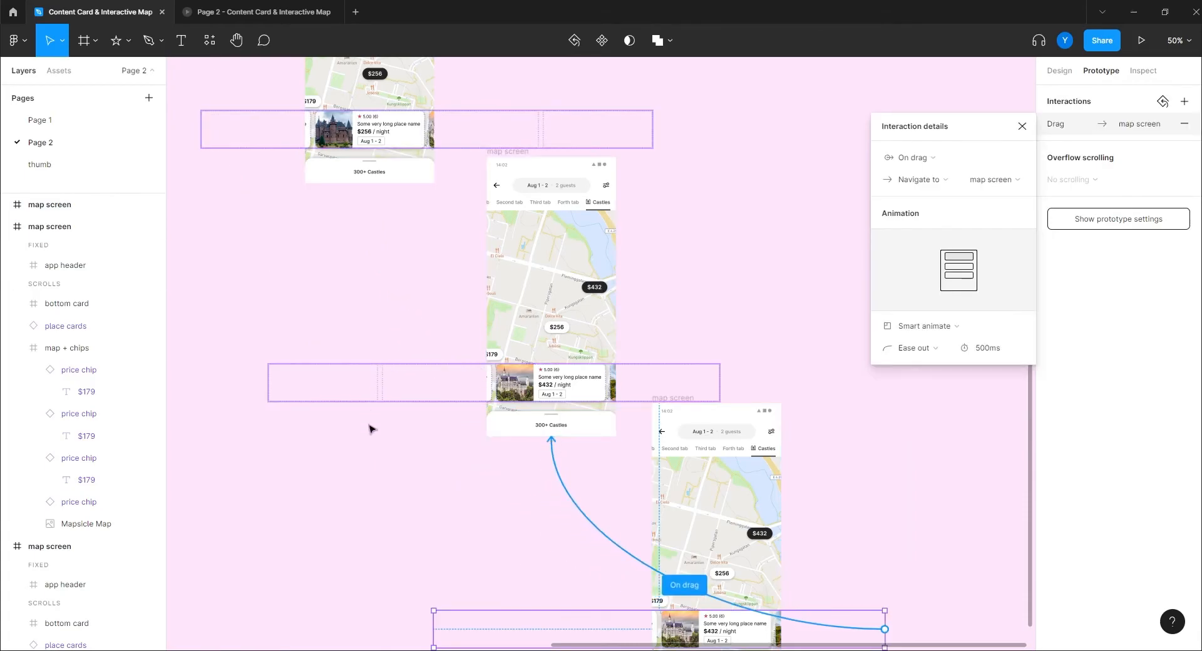
- Examine the chain of map screens and the prototype connections between them
{"action": "scroll", "coordinate": [372, 423], "scroll_direction": "down", "scroll_amount": 5}
{"action": "scroll", "coordinate": [447, 429], "scroll_direction": "right", "scroll_amount": 2}
{"action": "left_click", "coordinate": [613, 234]}
{"action": "mouse_move", "coordinate": [333, 162]}
{"action": "left_mouse_down"}
{"action": "mouse_move", "coordinate": [566, 276]}
{"action": "mouse_move", "coordinate": [632, 339]}
{"action": "left_mouse_up"}
{"action": "left_click_drag", "start_coordinate": [528, 219], "coordinate": [537, 294]}
{"action": "scroll", "coordinate": [537, 294], "scroll_direction": "down", "scroll_amount": 4}
{"action": "scroll", "coordinate": [537, 294], "scroll_direction": "right", "scroll_amount": 3}
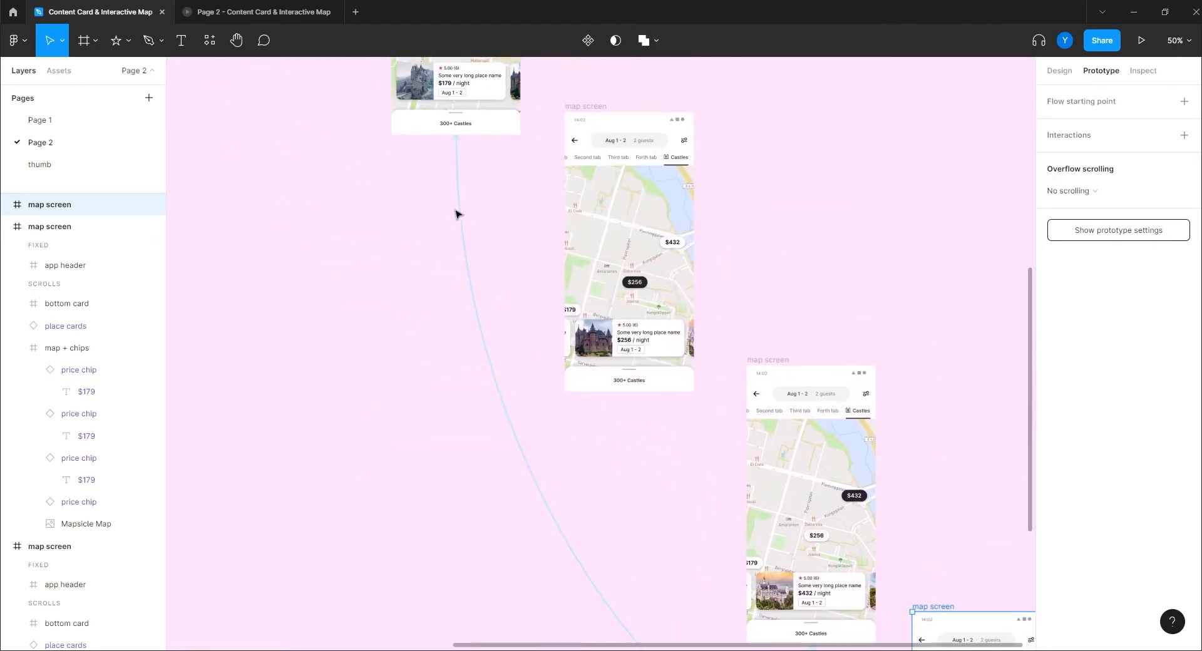
{"action": "left_click_drag", "start_coordinate": [714, 499], "coordinate": [434, 110]}
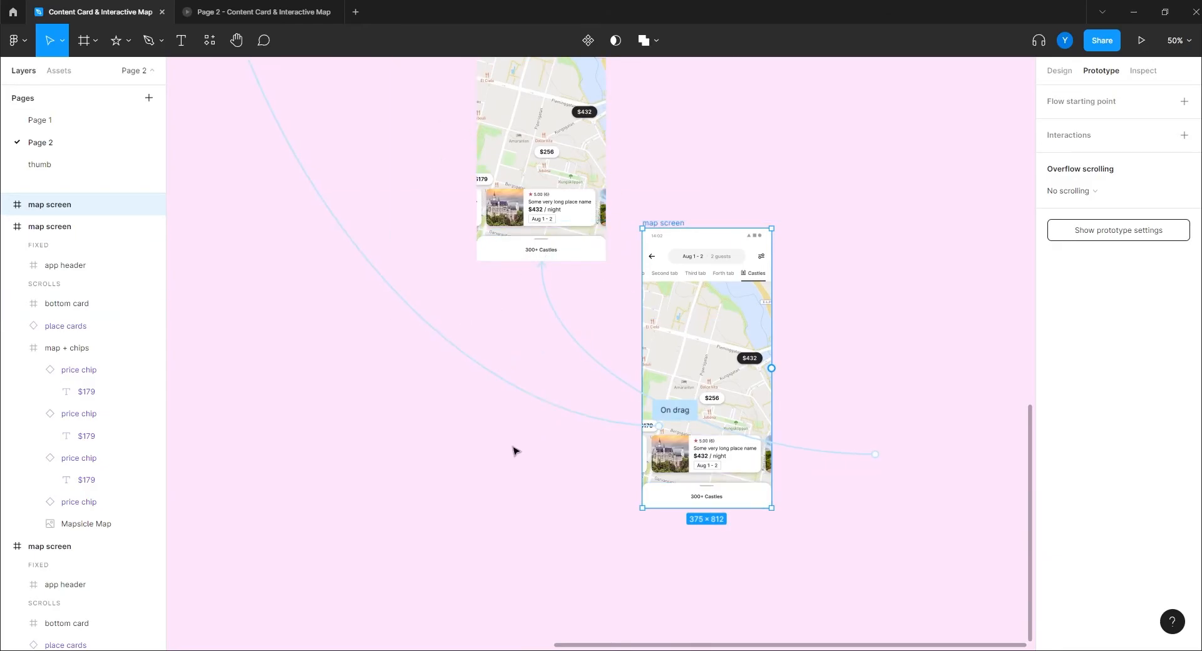
{"action": "left_click_drag", "start_coordinate": [537, 425], "coordinate": [500, 438]}
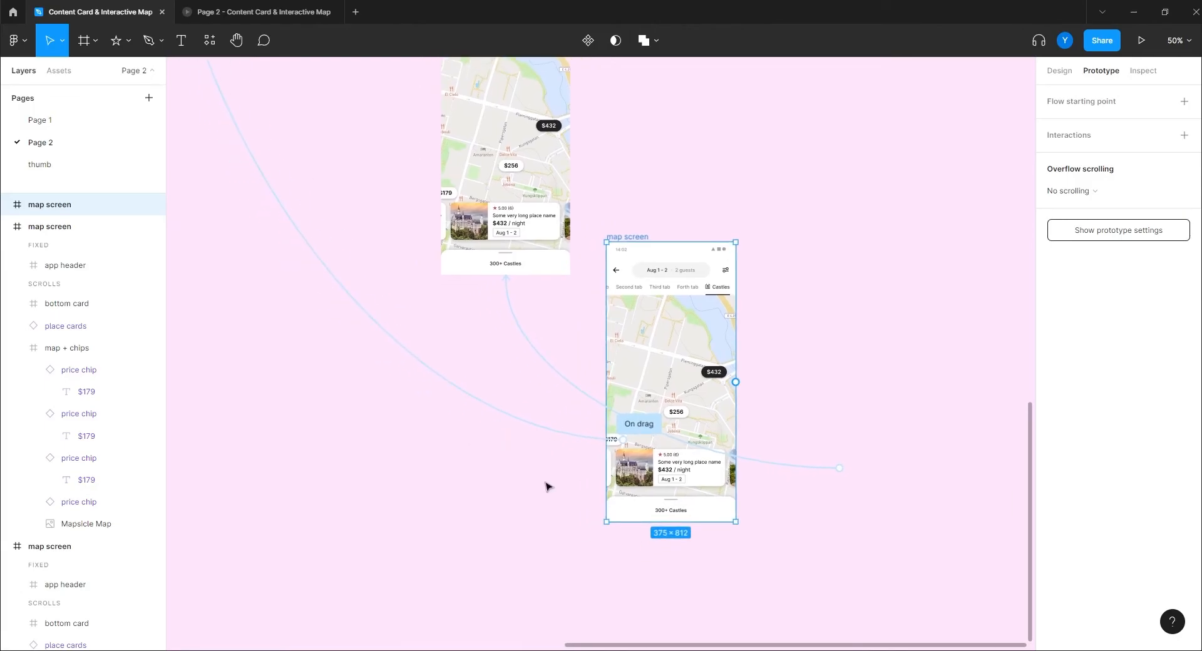
- Slide the place cards on the fourth map screen sideways until the $604 card is in view
{"action": "key", "text": "shift+0"}
{"action": "left_click_drag", "start_coordinate": [523, 469], "coordinate": [396, 238]}
{"action": "left_click", "coordinate": [667, 356]}
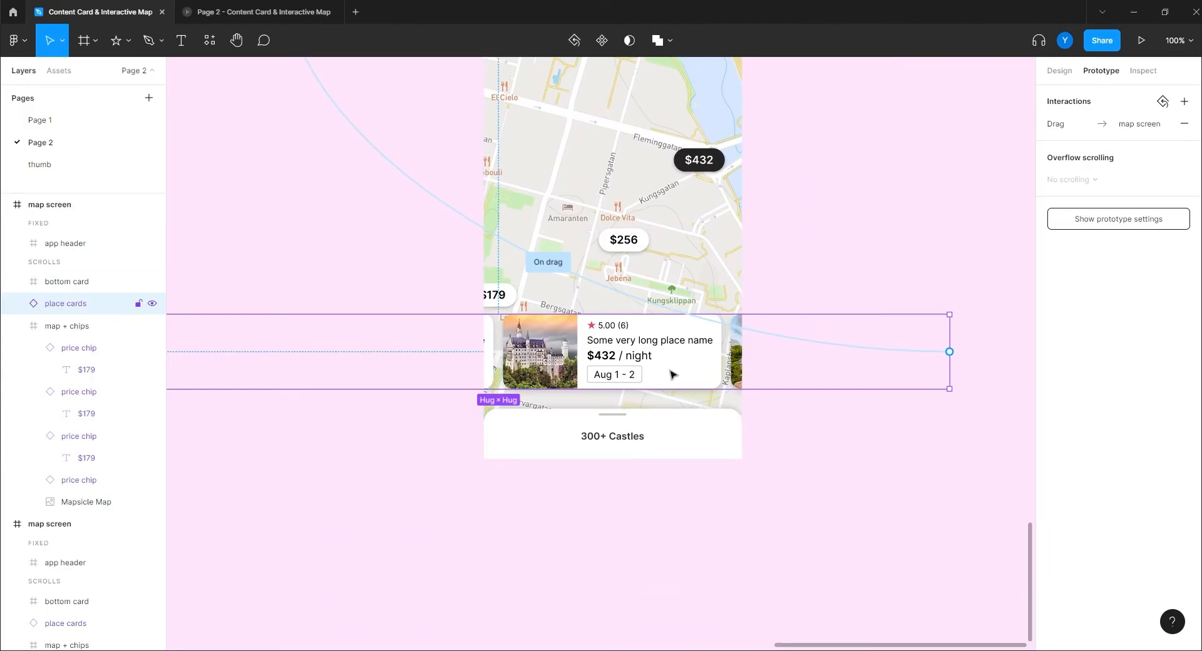
{"action": "left_click_drag", "start_coordinate": [695, 372], "coordinate": [578, 370]}
{"action": "left_click_drag", "start_coordinate": [689, 360], "coordinate": [586, 363]}
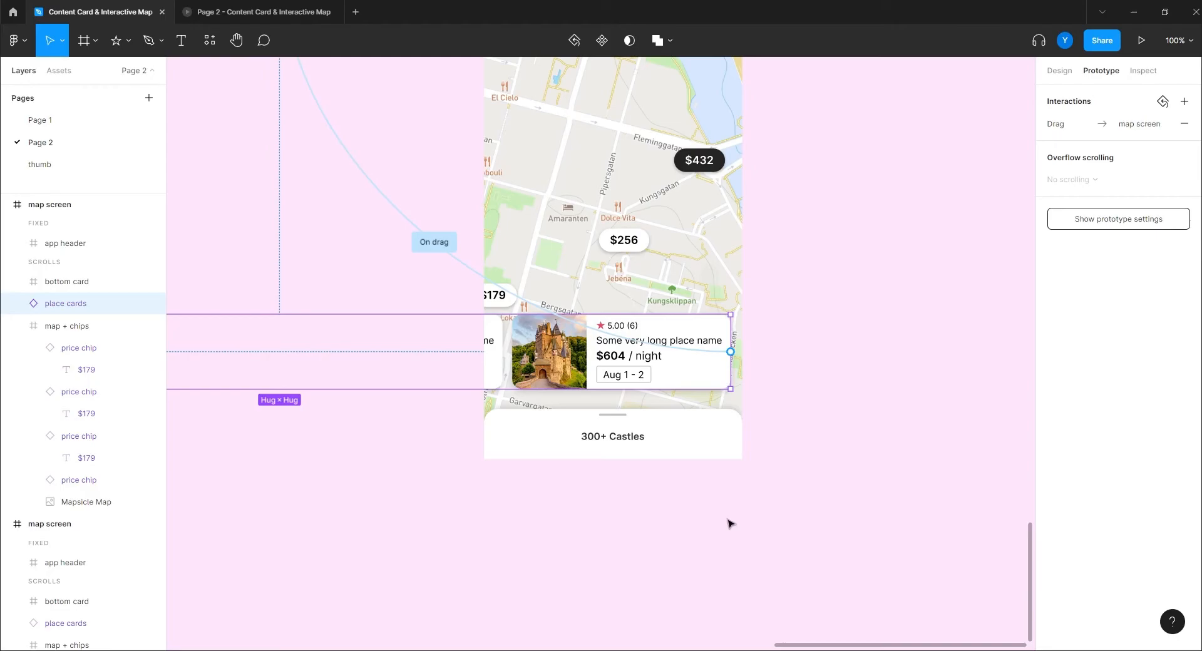
- Reposition the map + chips frame on the third map screen so the selected $432 chip sits centred above the place cards
{"action": "left_click_drag", "start_coordinate": [596, 167], "coordinate": [678, 454]}
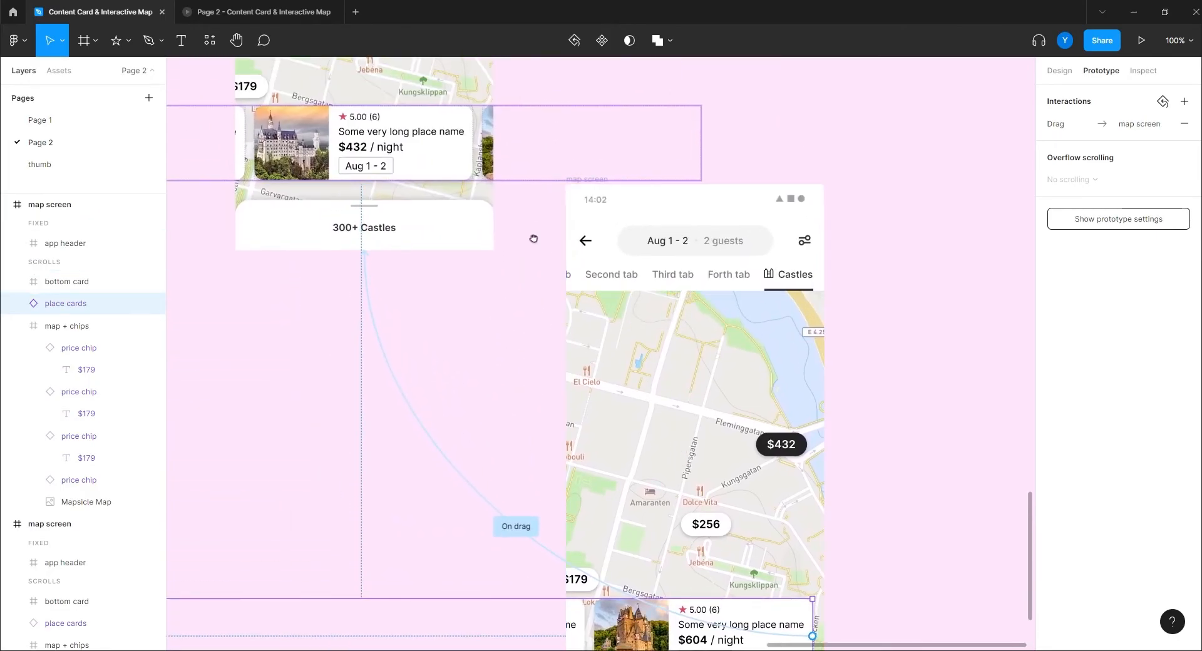
{"action": "left_click_drag", "start_coordinate": [534, 236], "coordinate": [685, 437]}
{"action": "scroll", "coordinate": [773, 309], "scroll_direction": "up", "scroll_amount": 2}
{"action": "scroll", "coordinate": [824, 387], "scroll_direction": "down", "scroll_amount": 6}
{"action": "scroll", "coordinate": [824, 386], "scroll_direction": "right", "scroll_amount": 4}
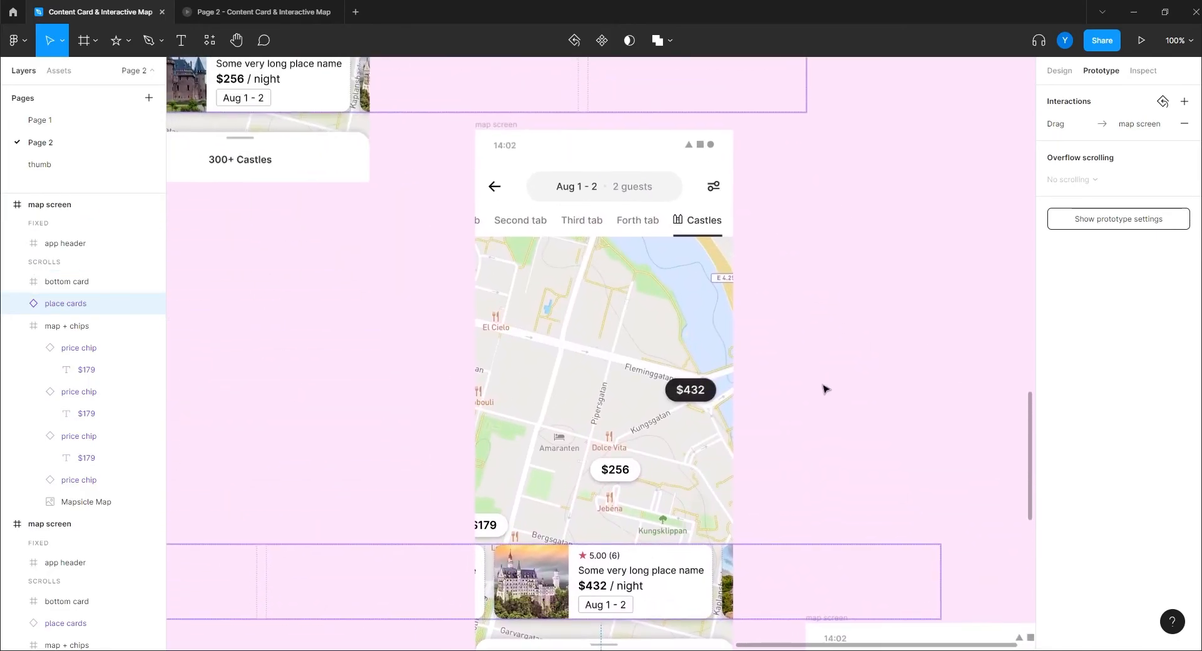
{"action": "key", "text": "ctrl+minus"}
{"action": "key", "text": "ctrl+minus"}
{"action": "key", "text": "ctrl+plus"}
{"action": "key", "text": "ctrl+plus"}
{"action": "left_click", "coordinate": [598, 367]}
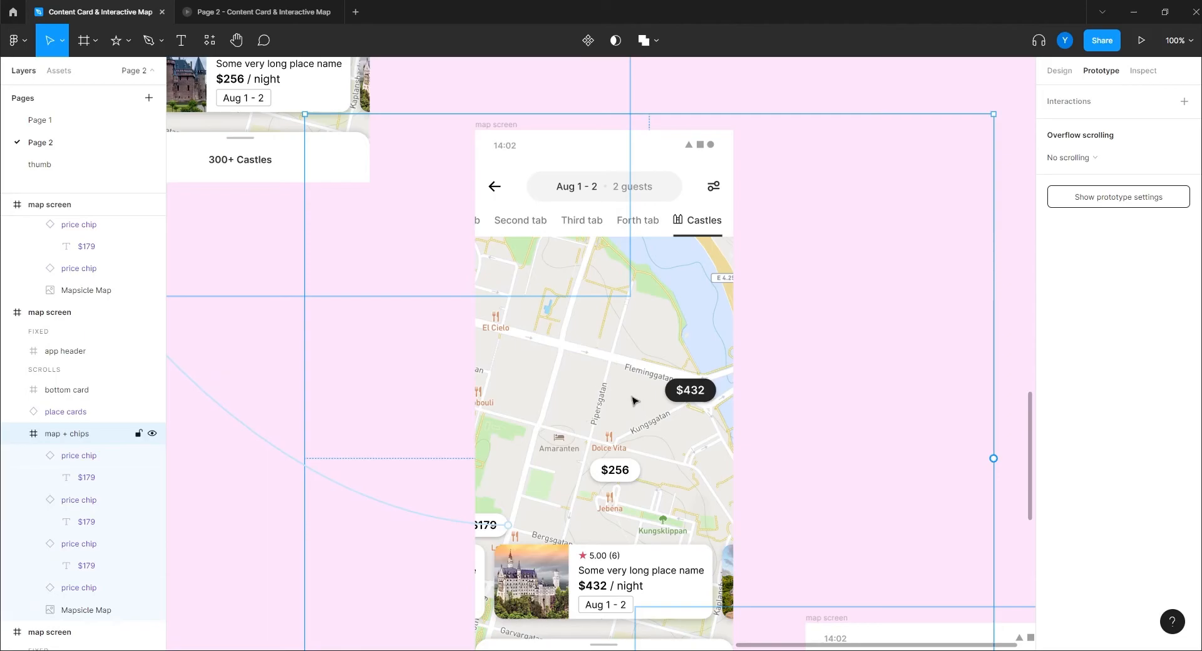
{"action": "left_click_drag", "start_coordinate": [630, 401], "coordinate": [550, 438]}
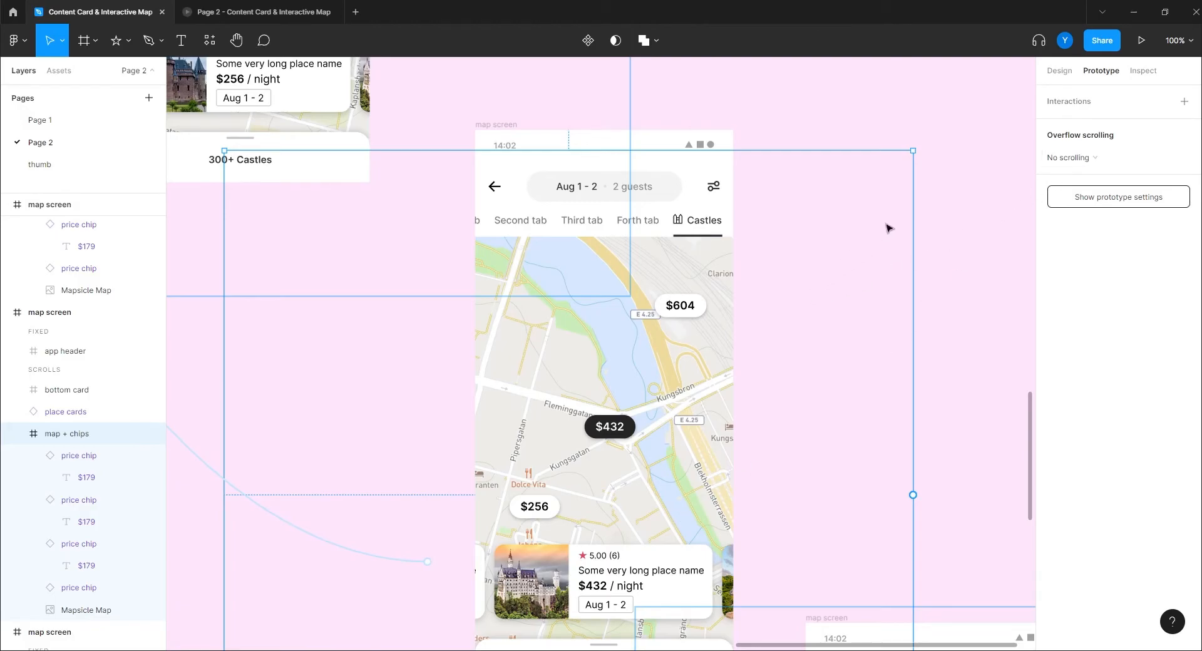
- Match the fourth screen's map + chips frame to the third screen's map position by setting X to -364 and Y to 30
{"action": "left_click", "coordinate": [1060, 71]}
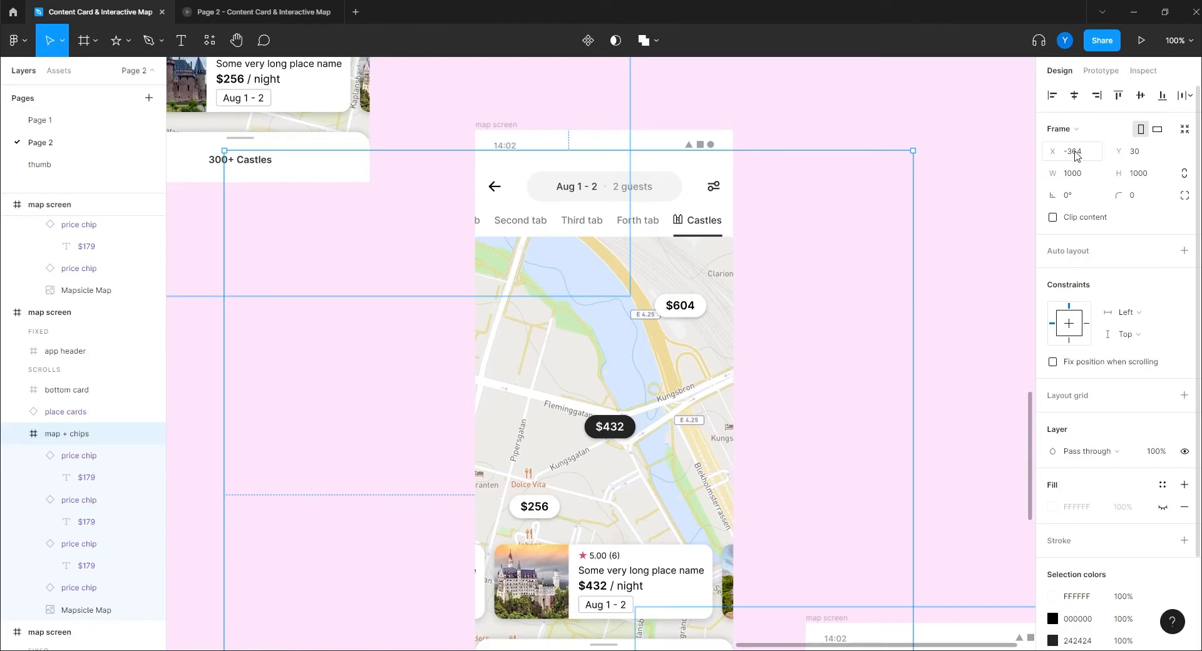
{"action": "left_click_drag", "start_coordinate": [877, 531], "coordinate": [804, 420]}
{"action": "scroll", "coordinate": [804, 421], "scroll_direction": "down", "scroll_amount": 7}
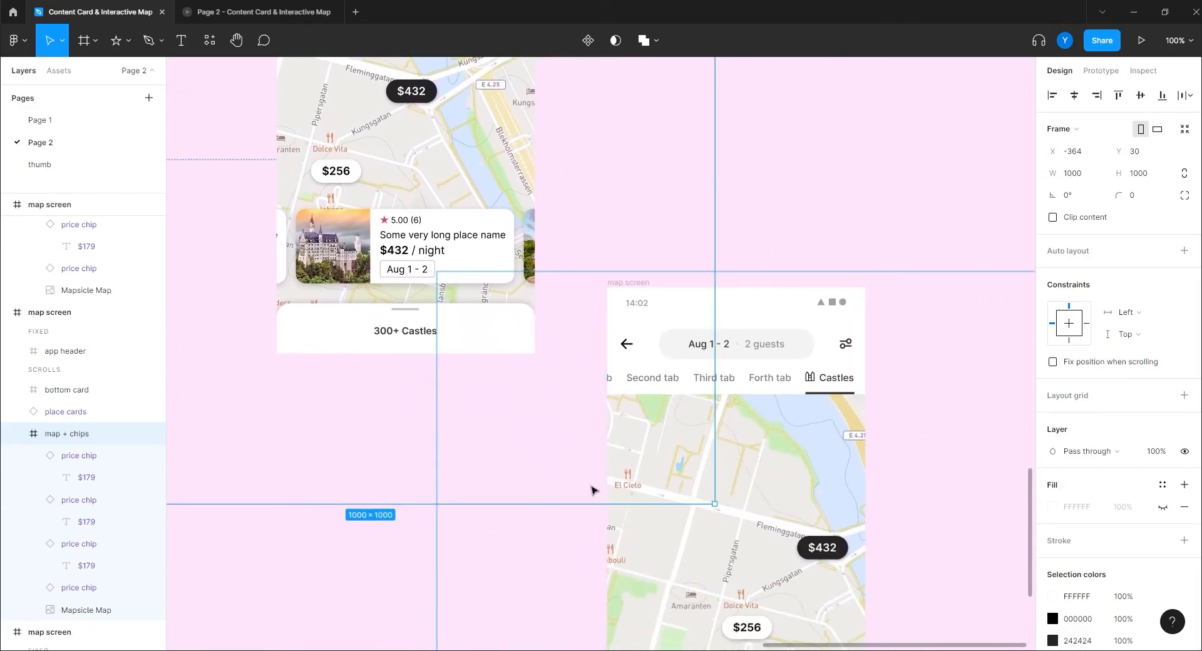
{"action": "left_click", "coordinate": [287, 553]}
{"action": "left_click", "coordinate": [653, 358]}
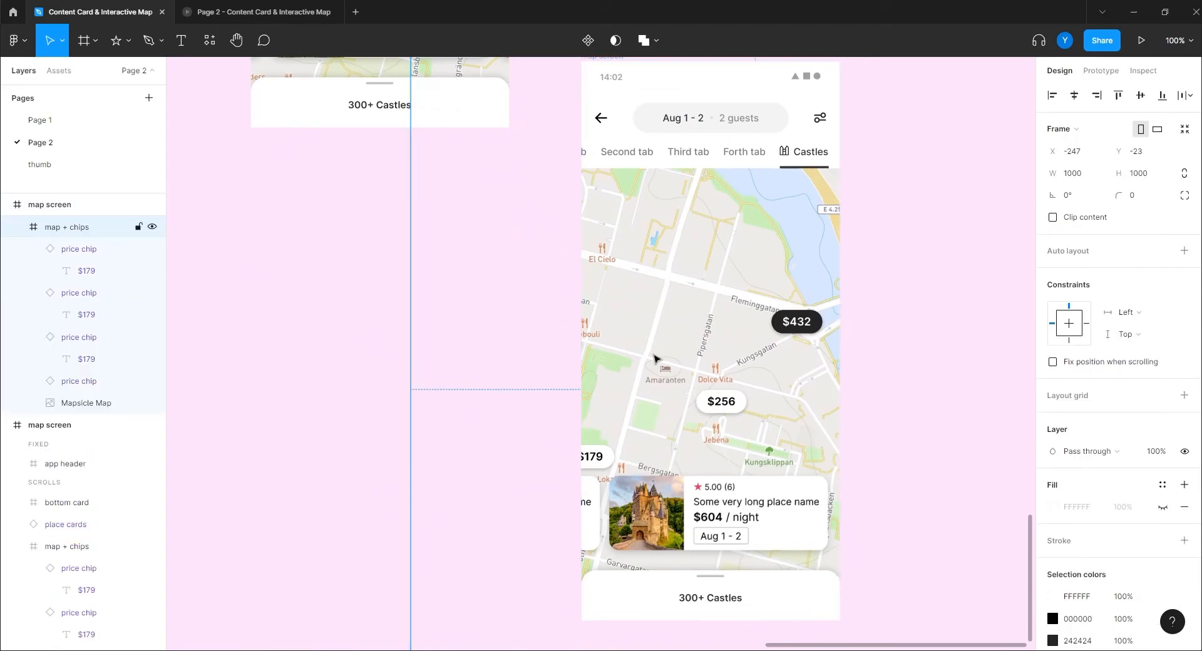
{"action": "left_click", "coordinate": [1093, 154]}
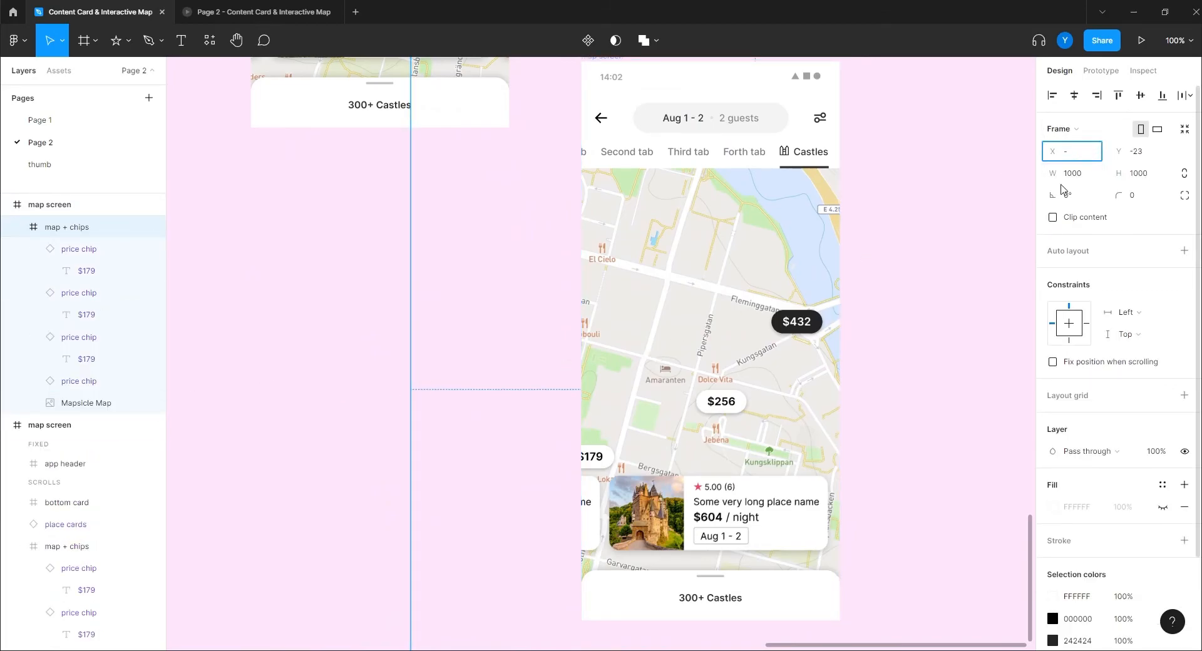
{"action": "left_click", "coordinate": [1138, 152]}
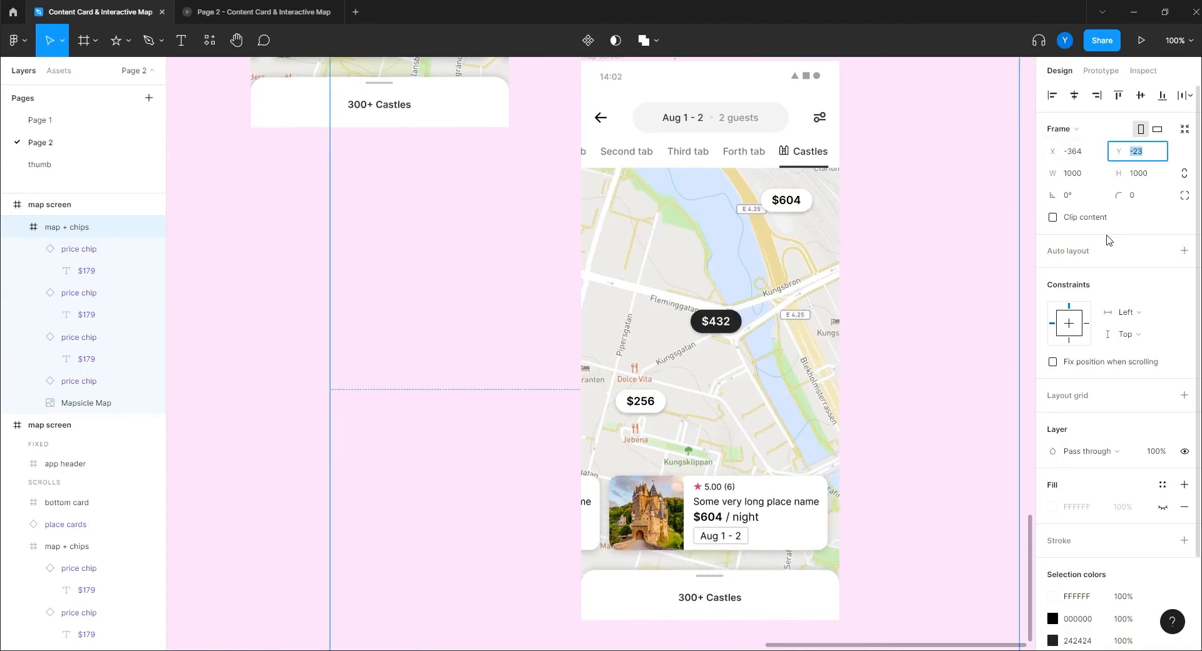
{"action": "key", "text": "Return"}
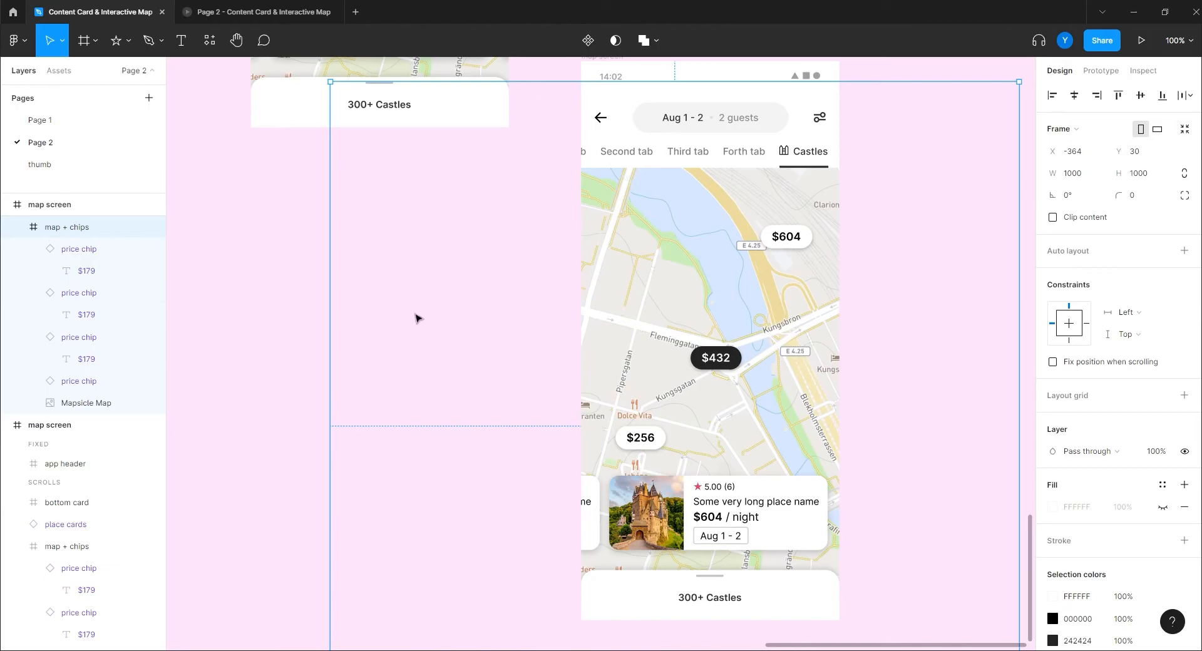
- Switch the $432 price chip on the fourth map screen to the default variant
{"action": "left_click", "coordinate": [247, 308]}
{"action": "key", "text": "ctrl+minus"}
{"action": "left_click_drag", "start_coordinate": [470, 370], "coordinate": [539, 486]}
{"action": "left_click_drag", "start_coordinate": [414, 311], "coordinate": [475, 333]}
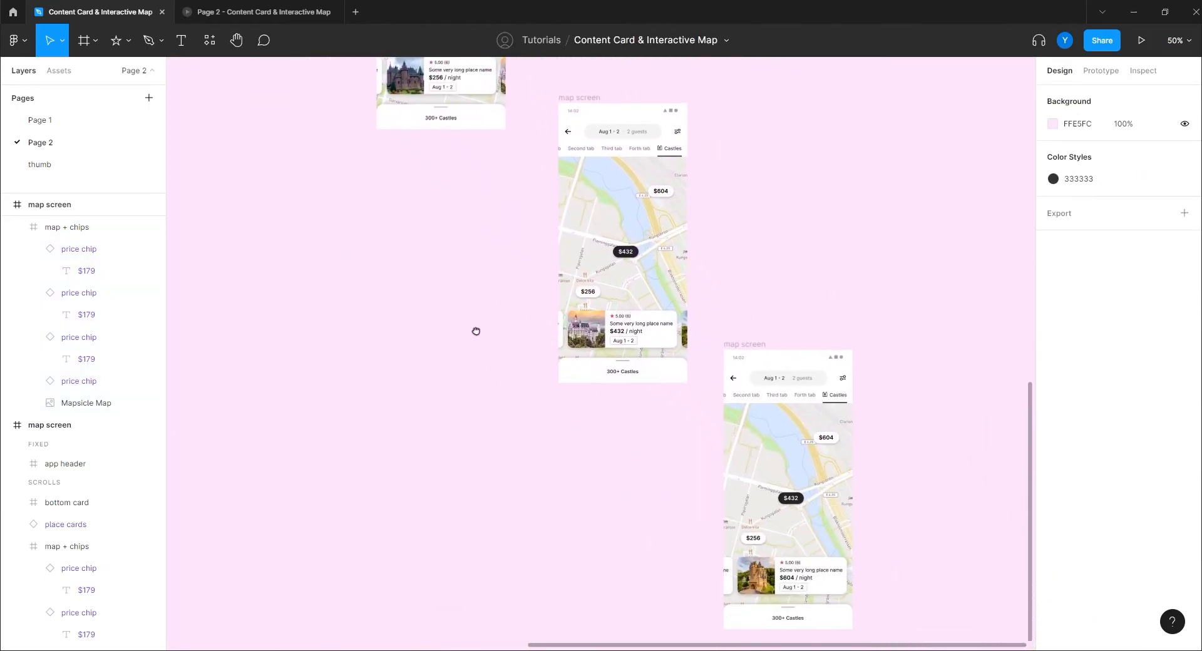
{"action": "left_click_drag", "start_coordinate": [547, 409], "coordinate": [449, 274]}
{"action": "key", "text": "ctrl+plus"}
{"action": "left_click_drag", "start_coordinate": [527, 352], "coordinate": [395, 290]}
{"action": "left_click", "coordinate": [652, 312]}
{"action": "left_click", "coordinate": [652, 310]}
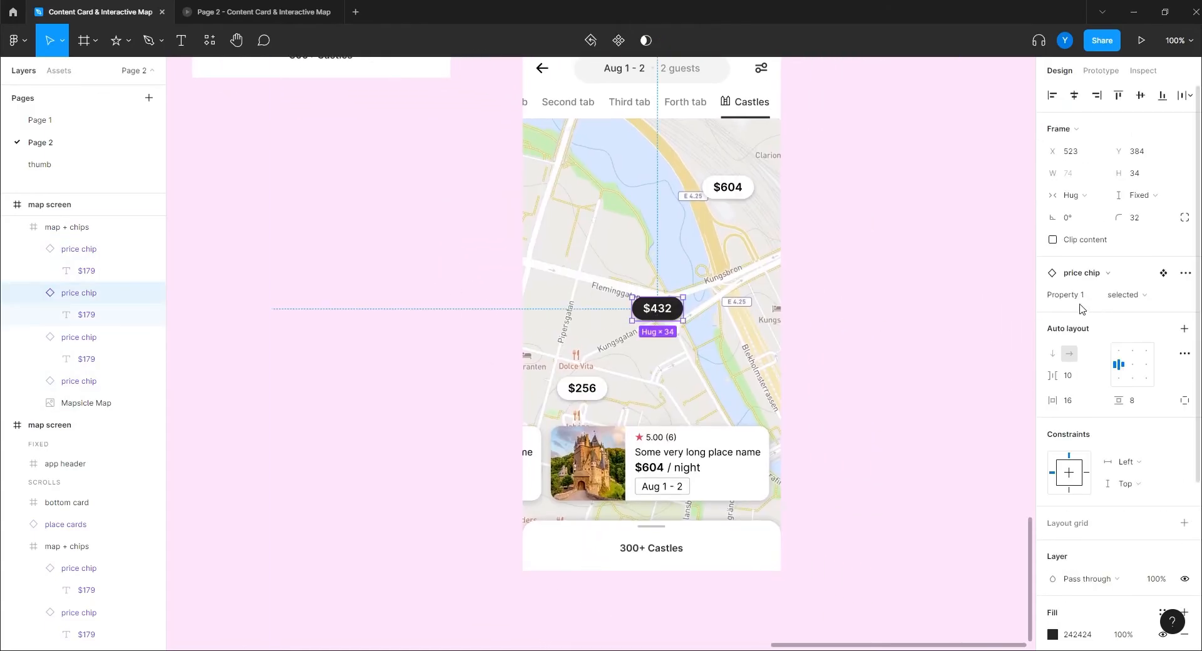
{"action": "left_click", "coordinate": [1127, 294]}
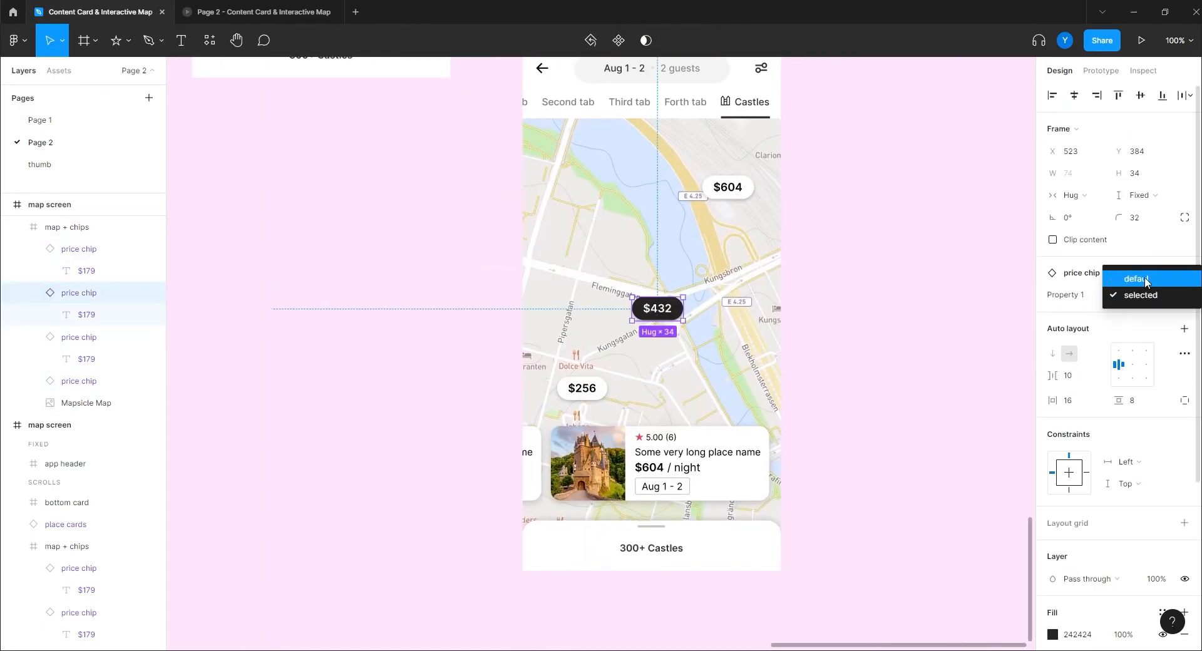
{"action": "left_click", "coordinate": [1137, 276]}
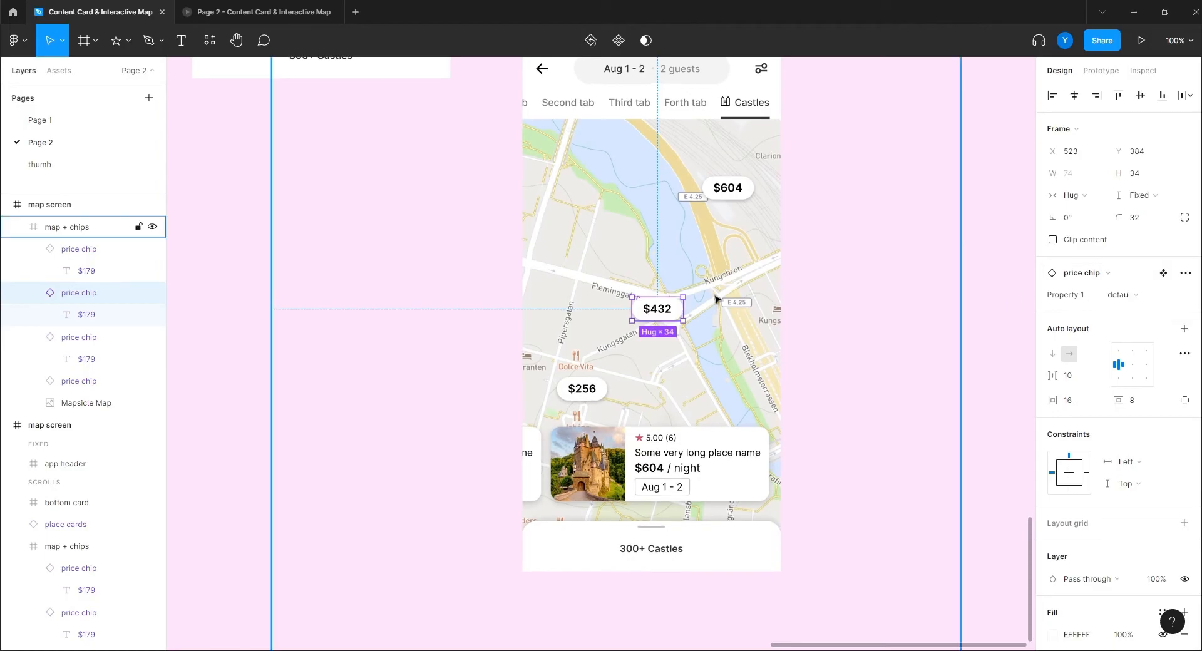
- Shift the fourth screen's map to about X -454, Y 172 to centre the $604 chip, and set that chip to the selected variant
{"action": "left_click", "coordinate": [647, 203]}
{"action": "left_click_drag", "start_coordinate": [637, 213], "coordinate": [581, 301]}
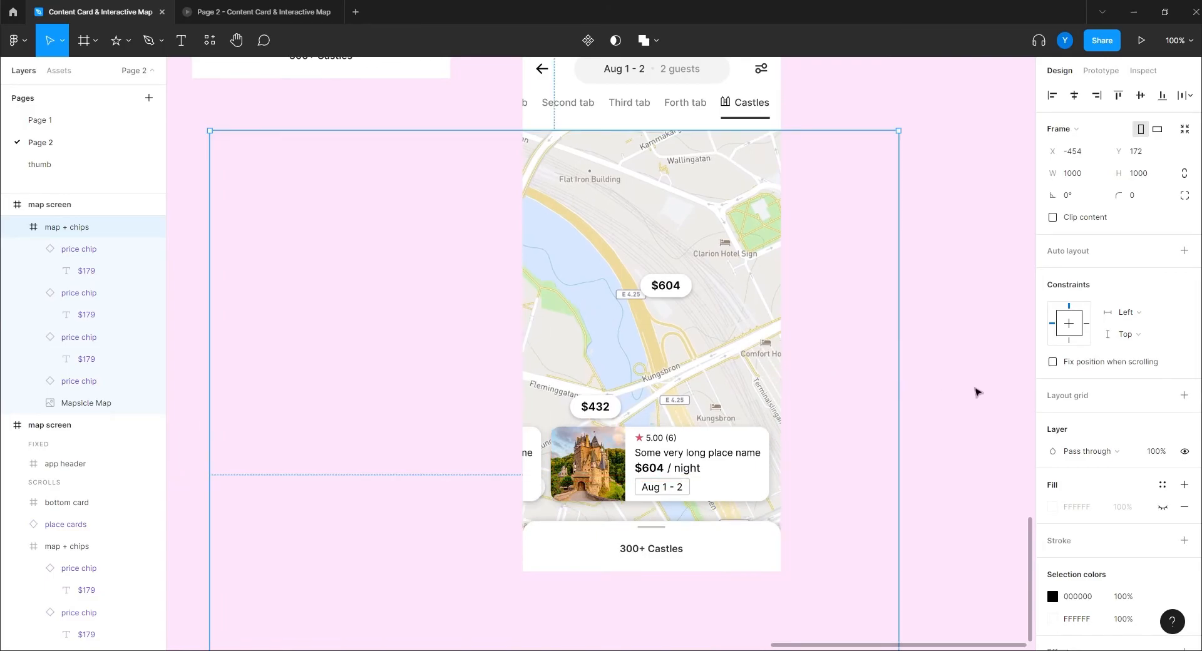
{"action": "left_click", "coordinate": [671, 295]}
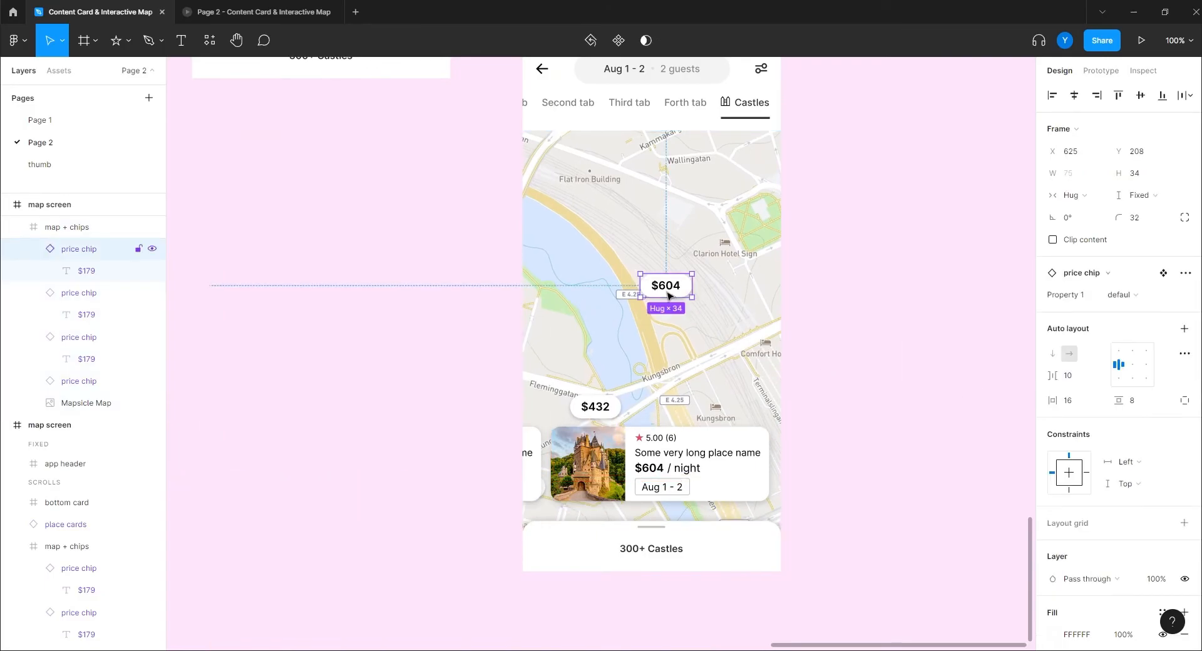
{"action": "left_click", "coordinate": [1121, 295]}
{"action": "left_click", "coordinate": [1136, 311]}
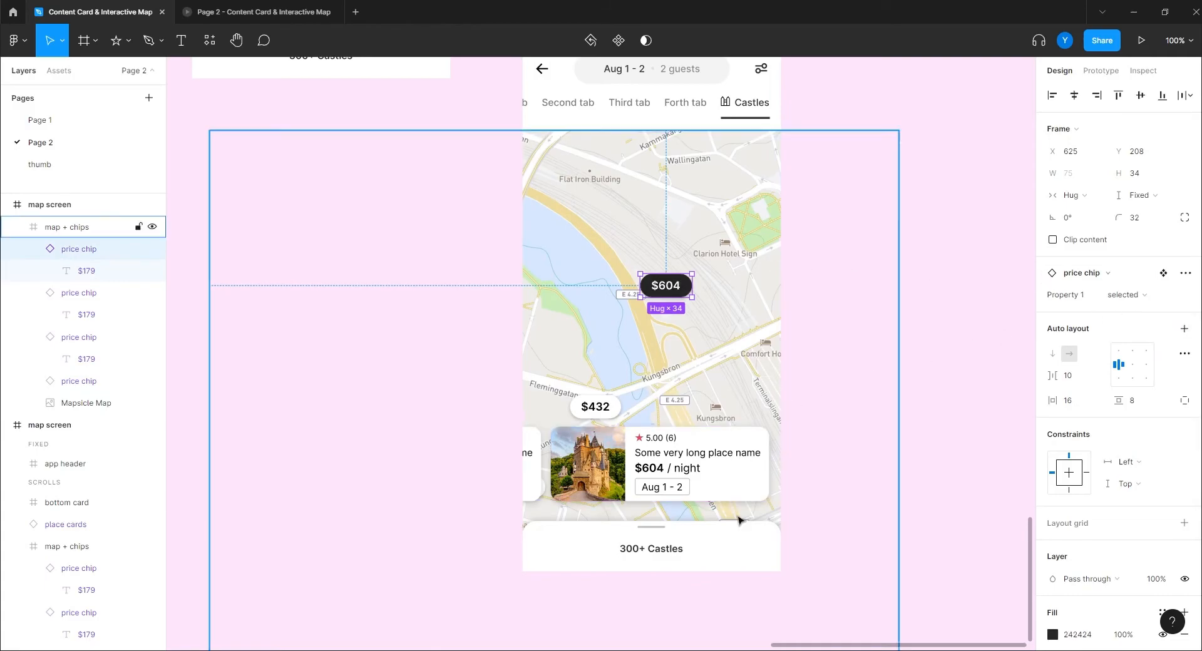
- Link the $604 chip on the third map screen to the fourth map screen on tap, using Smart animate at 400 ms
{"action": "left_click", "coordinate": [664, 474]}
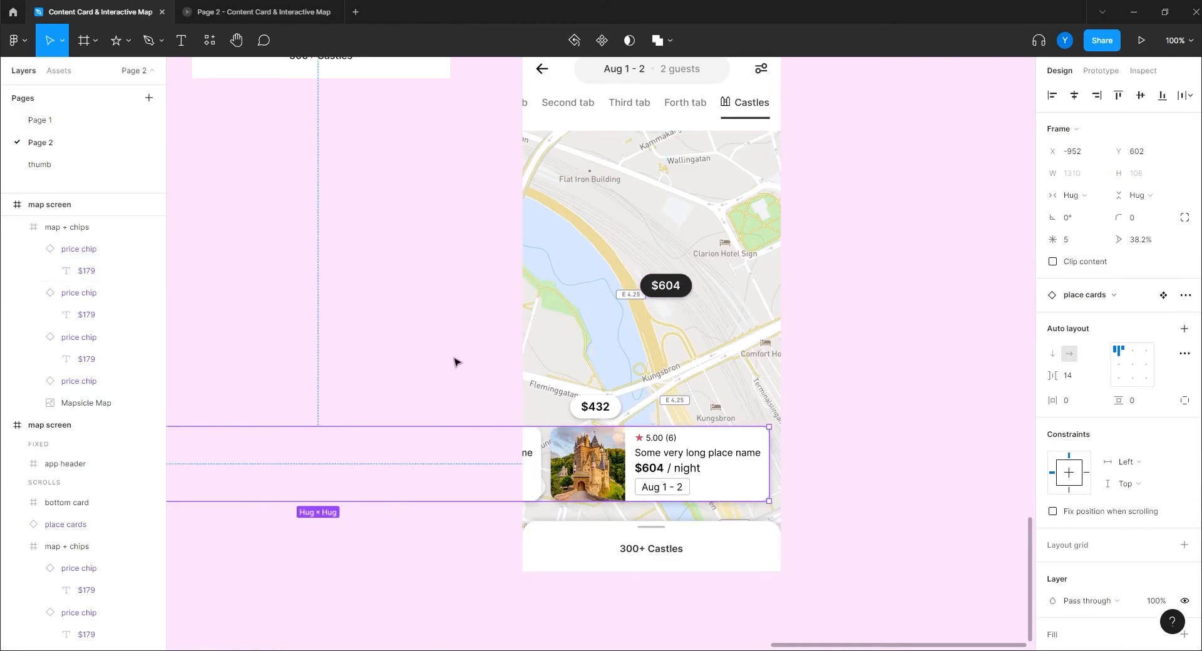
{"action": "left_click_drag", "start_coordinate": [457, 362], "coordinate": [494, 272]}
{"action": "key", "text": "ctrl+minus"}
{"action": "left_click_drag", "start_coordinate": [500, 438], "coordinate": [642, 476]}
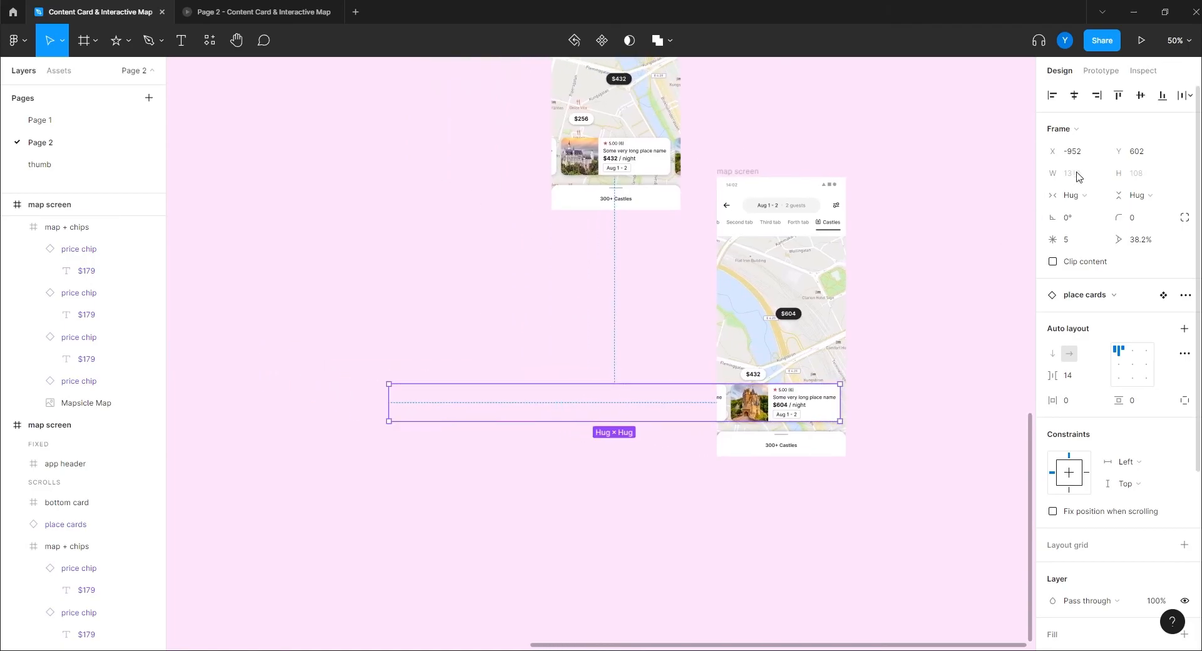
{"action": "left_click", "coordinate": [1101, 70]}
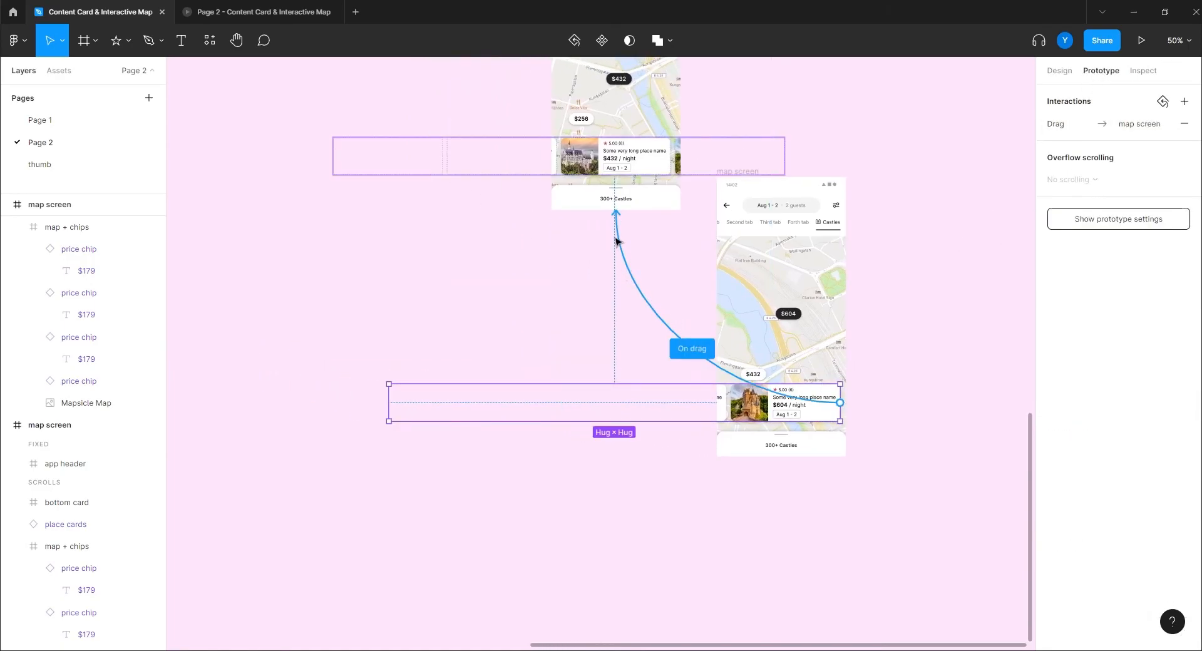
{"action": "left_click_drag", "start_coordinate": [452, 210], "coordinate": [484, 306]}
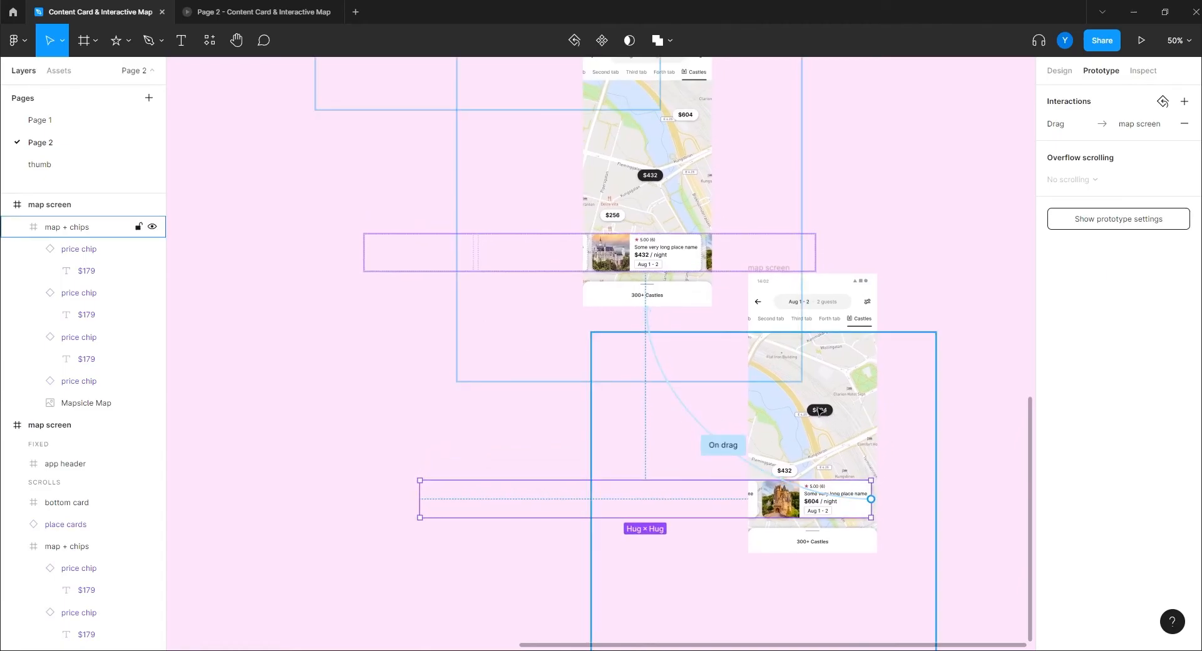
{"action": "left_click", "coordinate": [689, 118]}
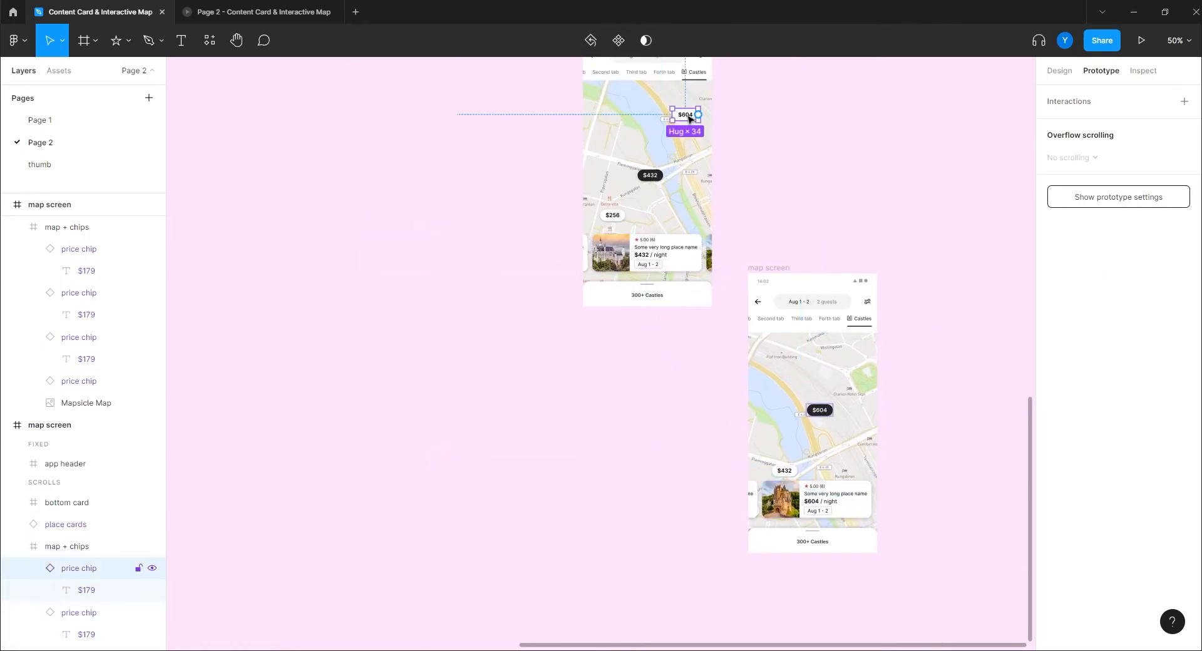
{"action": "left_click_drag", "start_coordinate": [699, 115], "coordinate": [824, 287]}
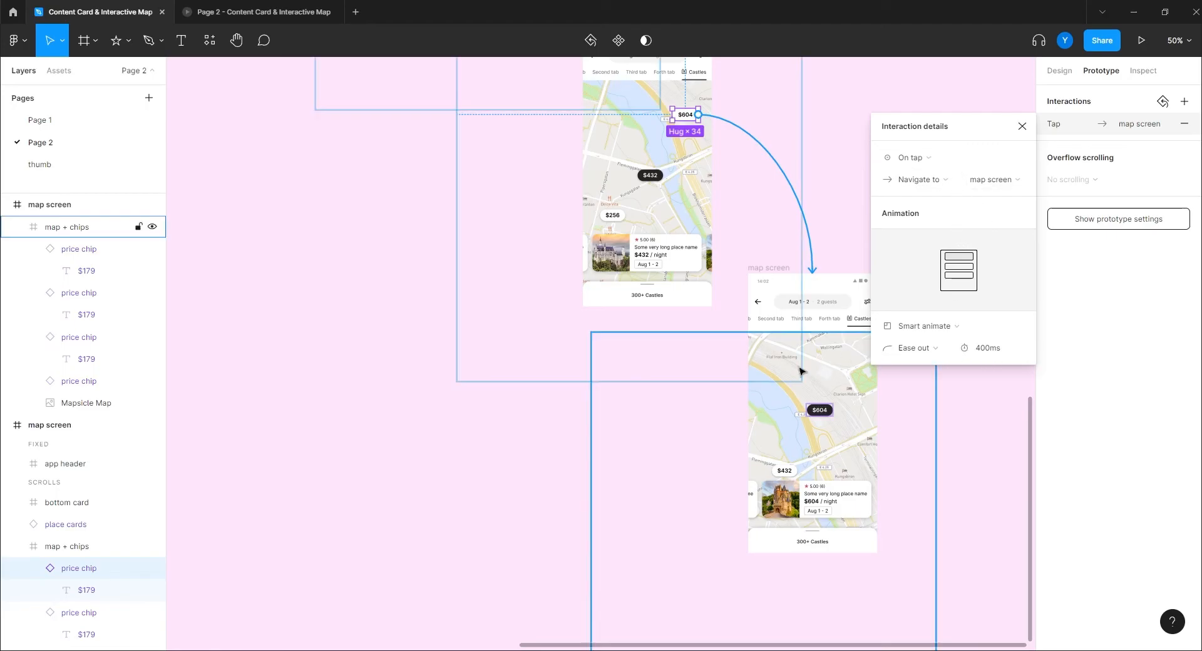
- Link the $256 chip on the third map screen to the second map screen on tap, using Smart animate at 400 ms
{"action": "left_click", "coordinate": [809, 502]}
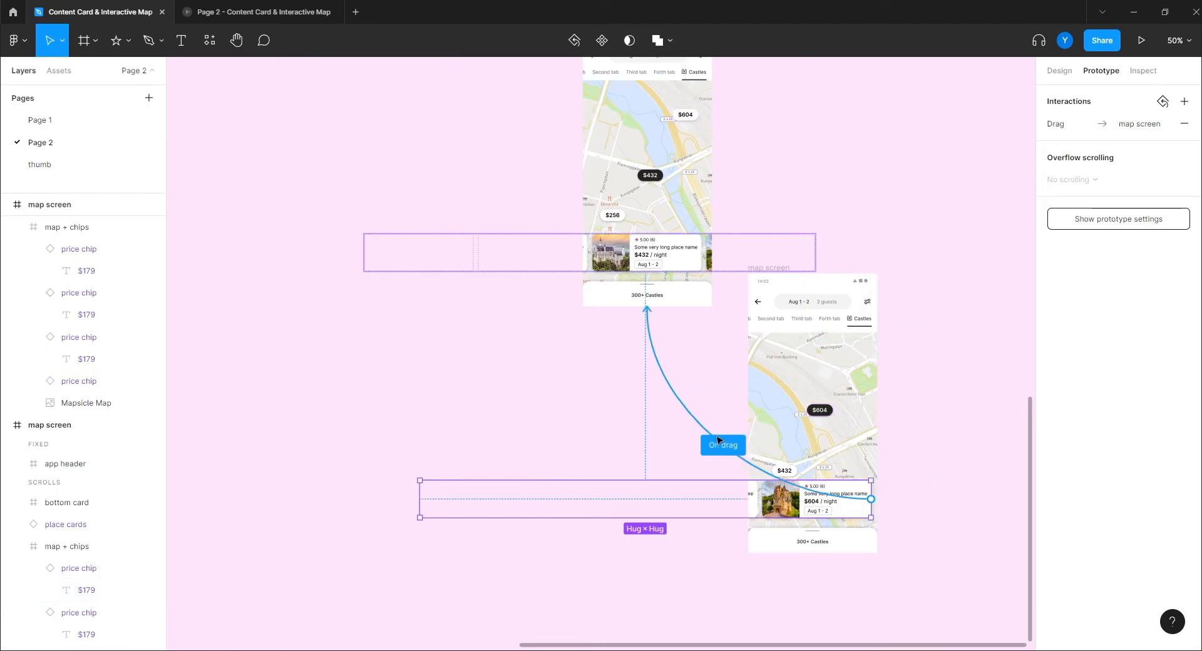
{"action": "left_click", "coordinate": [723, 445]}
{"action": "left_click", "coordinate": [378, 346]}
{"action": "left_click_drag", "start_coordinate": [429, 260], "coordinate": [498, 410]}
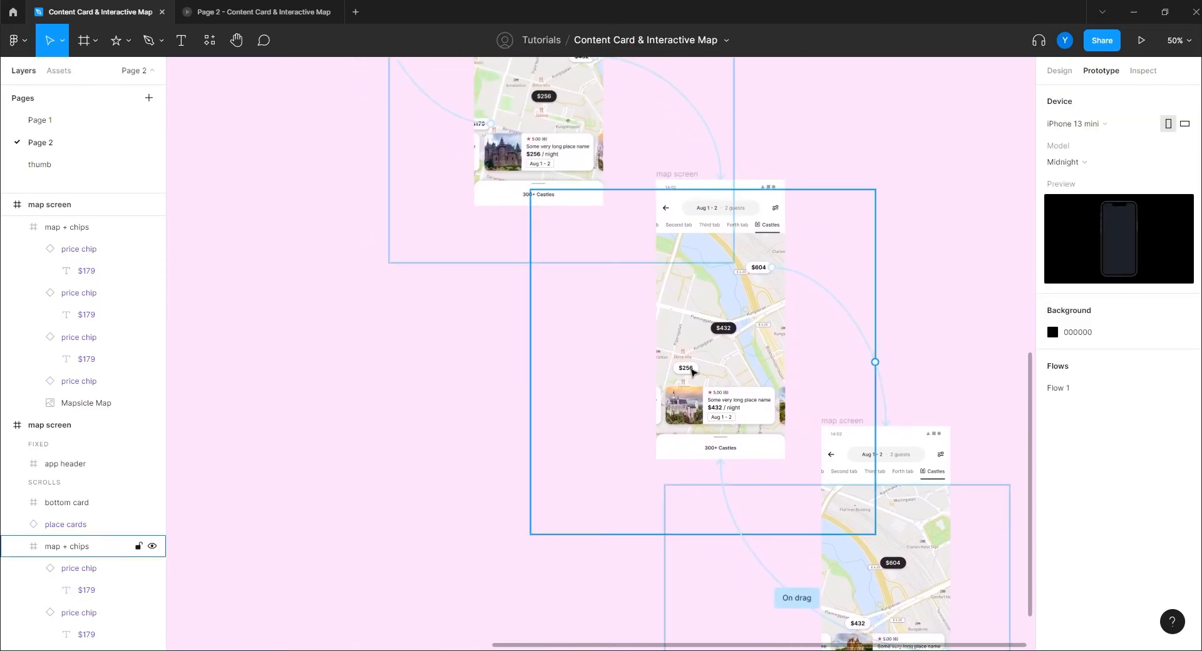
{"action": "double_click", "coordinate": [686, 368]}
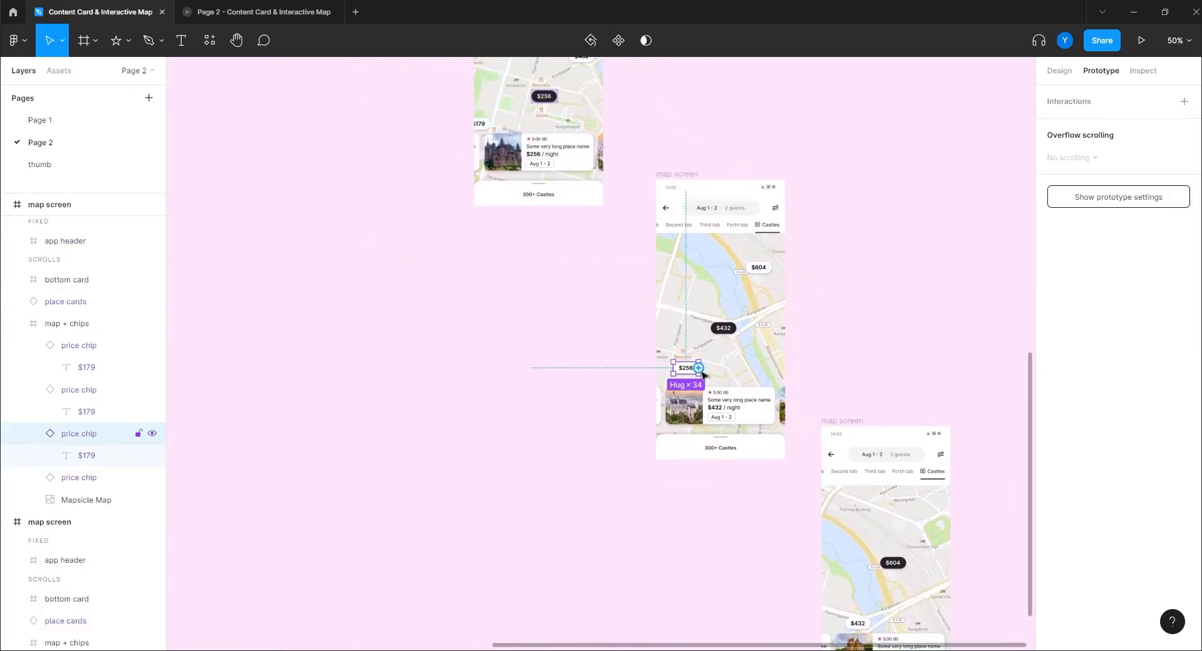
{"action": "left_click_drag", "start_coordinate": [699, 368], "coordinate": [518, 204]}
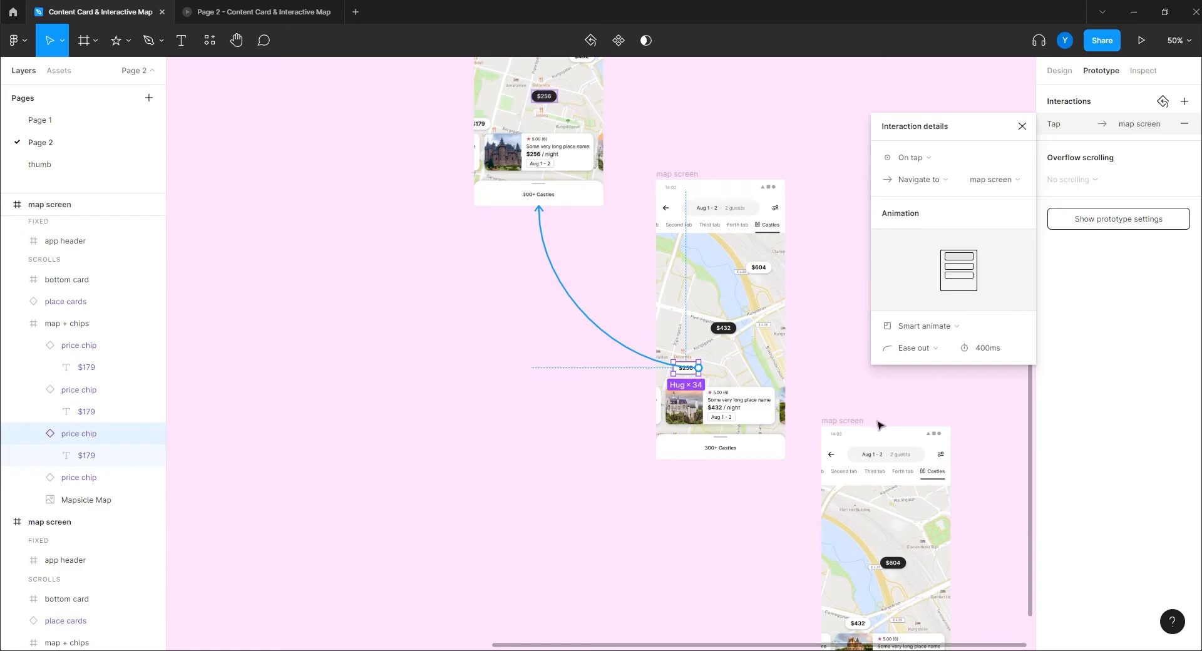
- Move the fourth map screen slightly down, away from the third screen's place cards
{"action": "left_click", "coordinate": [700, 414]}
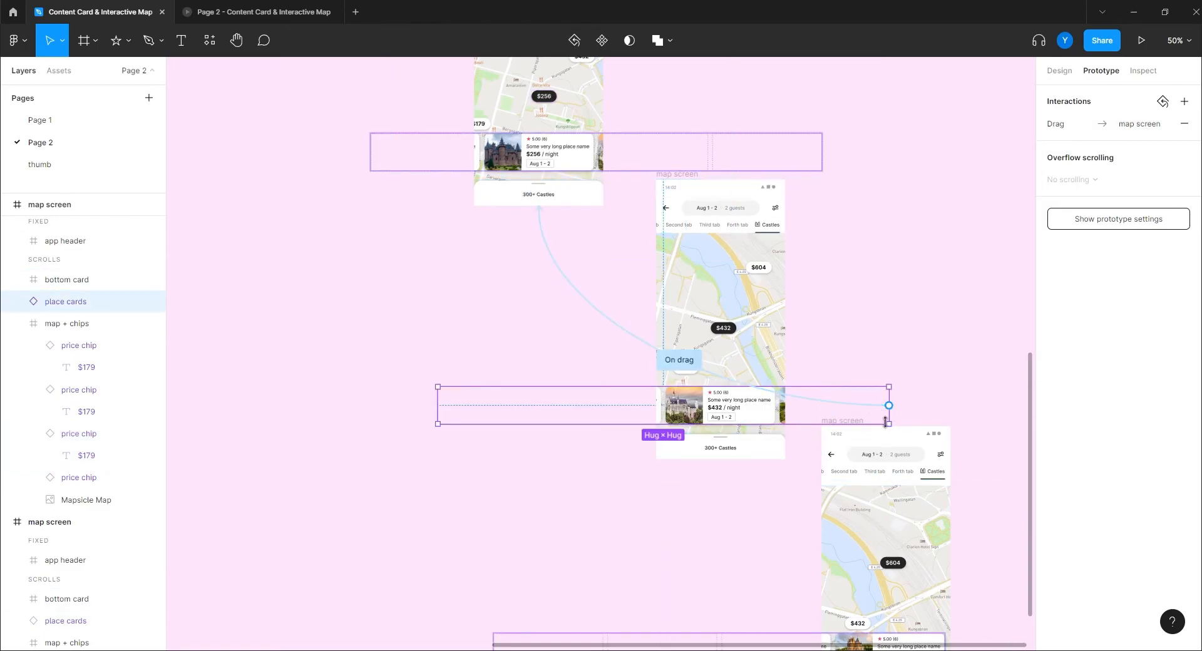
{"action": "left_click_drag", "start_coordinate": [838, 419], "coordinate": [836, 426]}
{"action": "key", "text": "ctrl+z"}
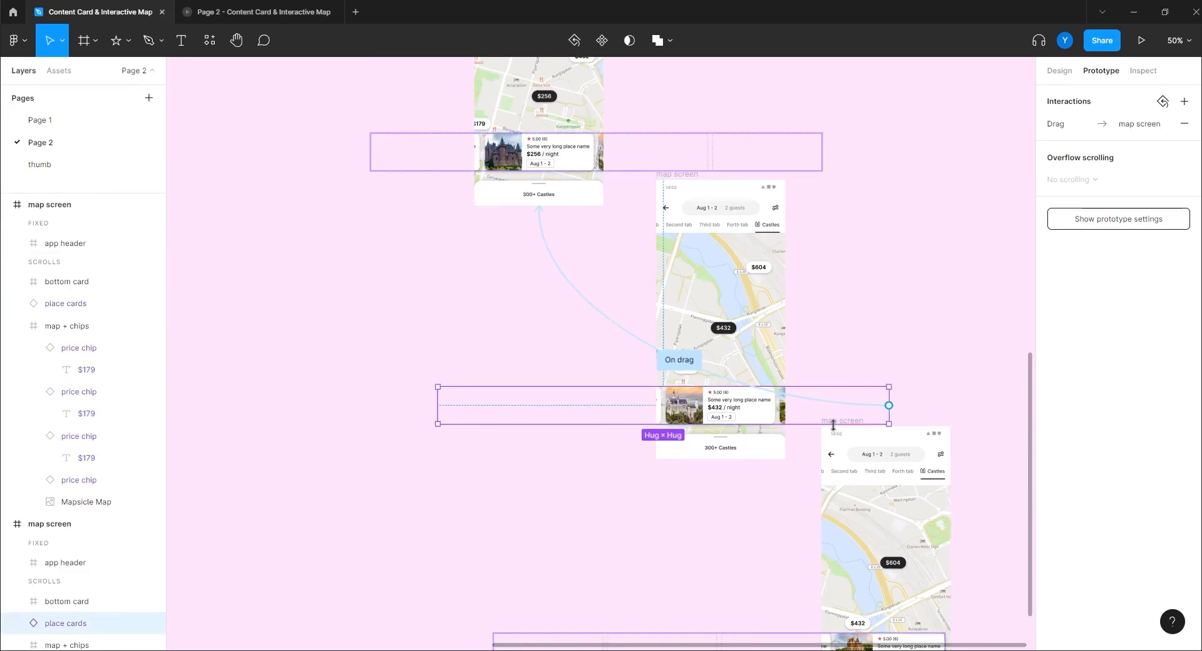
{"action": "left_click", "coordinate": [791, 515]}
{"action": "left_click_drag", "start_coordinate": [855, 422], "coordinate": [856, 455]}
- Add a drag interaction from the third screen's place cards to the fourth map screen, using Smart animate at 500 ms
{"action": "left_click", "coordinate": [648, 430]}
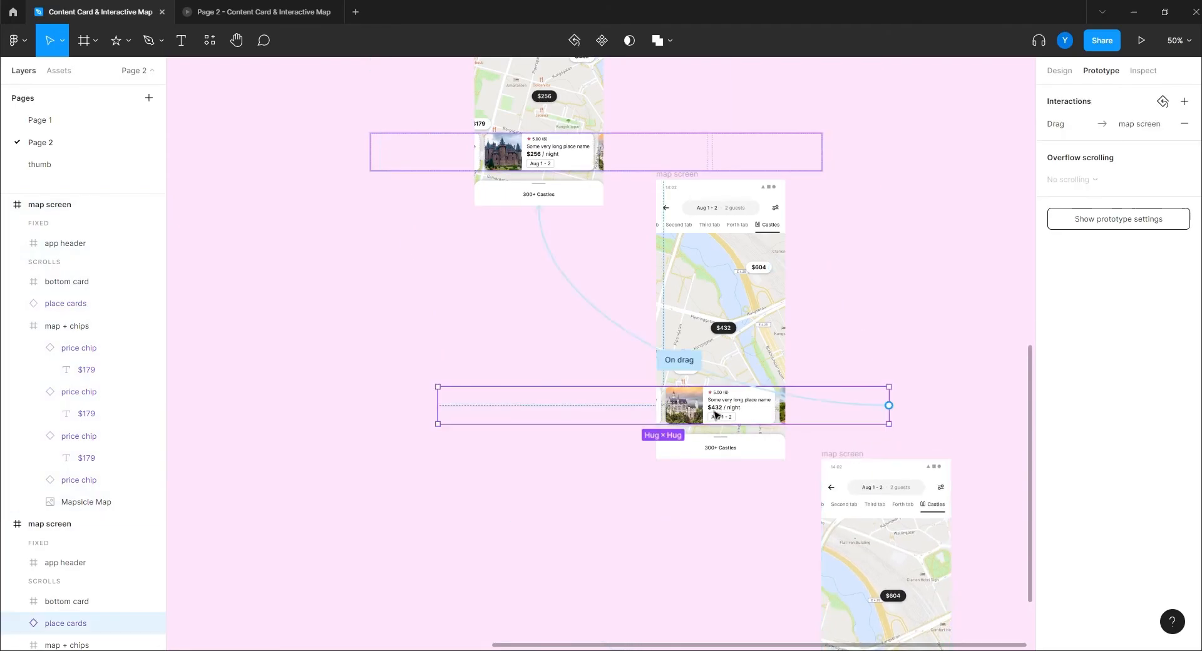
{"action": "left_click_drag", "start_coordinate": [889, 405], "coordinate": [894, 490]}
{"action": "left_click", "coordinate": [924, 158]}
{"action": "left_click", "coordinate": [921, 176]}
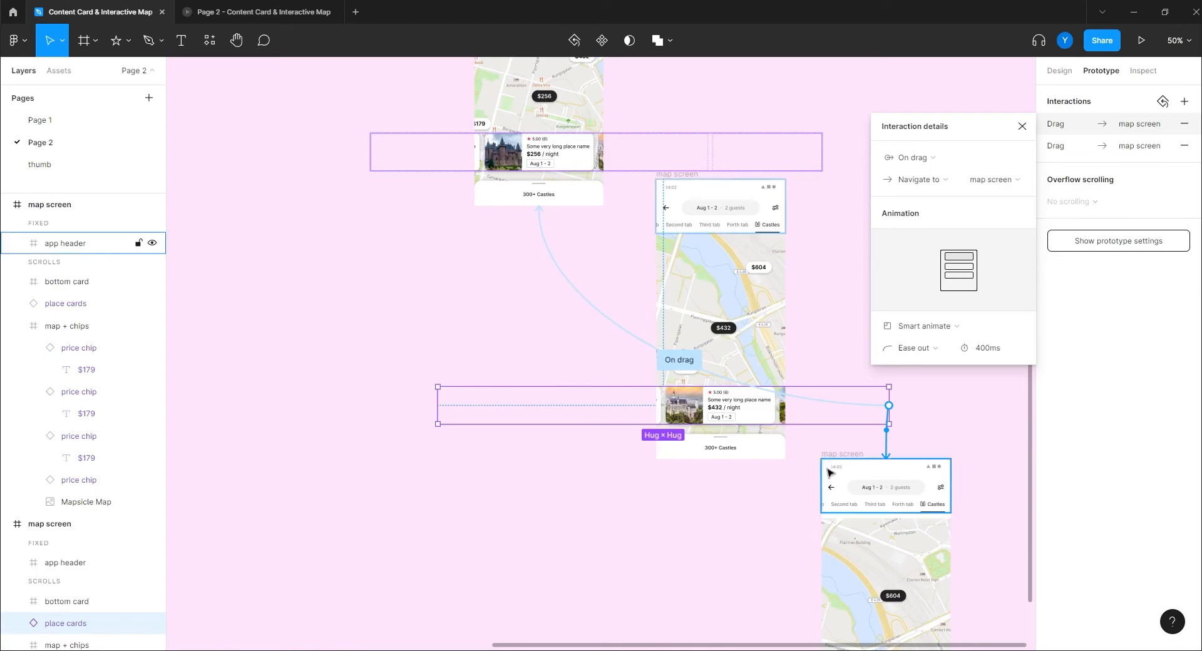
{"action": "left_click", "coordinate": [981, 361]}
{"action": "type", "text": "500"}
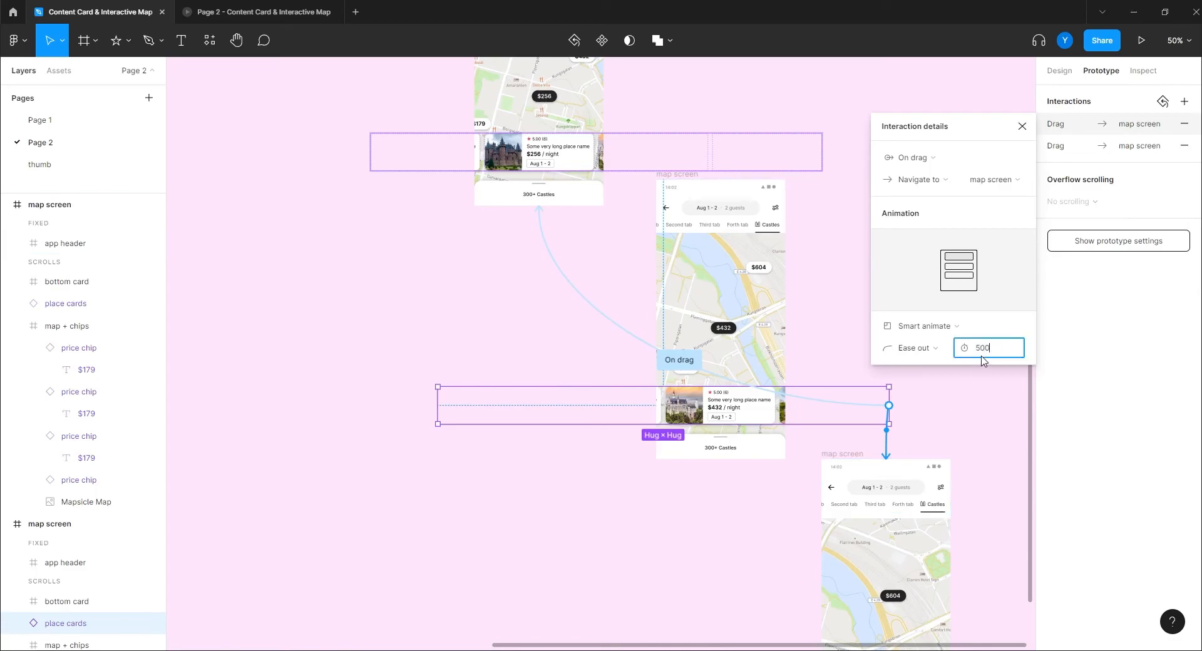
{"action": "key", "text": "Return"}
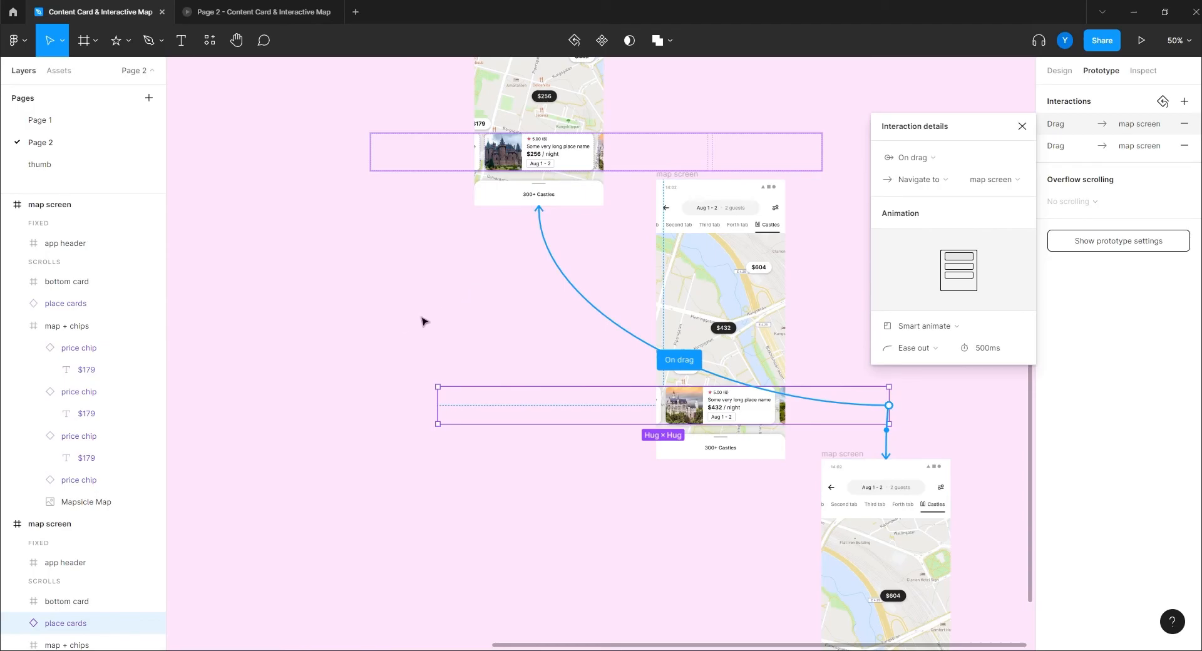
- Close the old prototype preview and start a fresh preview of Flow 1 from the first map screen
{"action": "scroll", "coordinate": [343, 231], "scroll_direction": "up", "scroll_amount": 5}
{"action": "scroll", "coordinate": [343, 231], "scroll_direction": "left", "scroll_amount": 3}
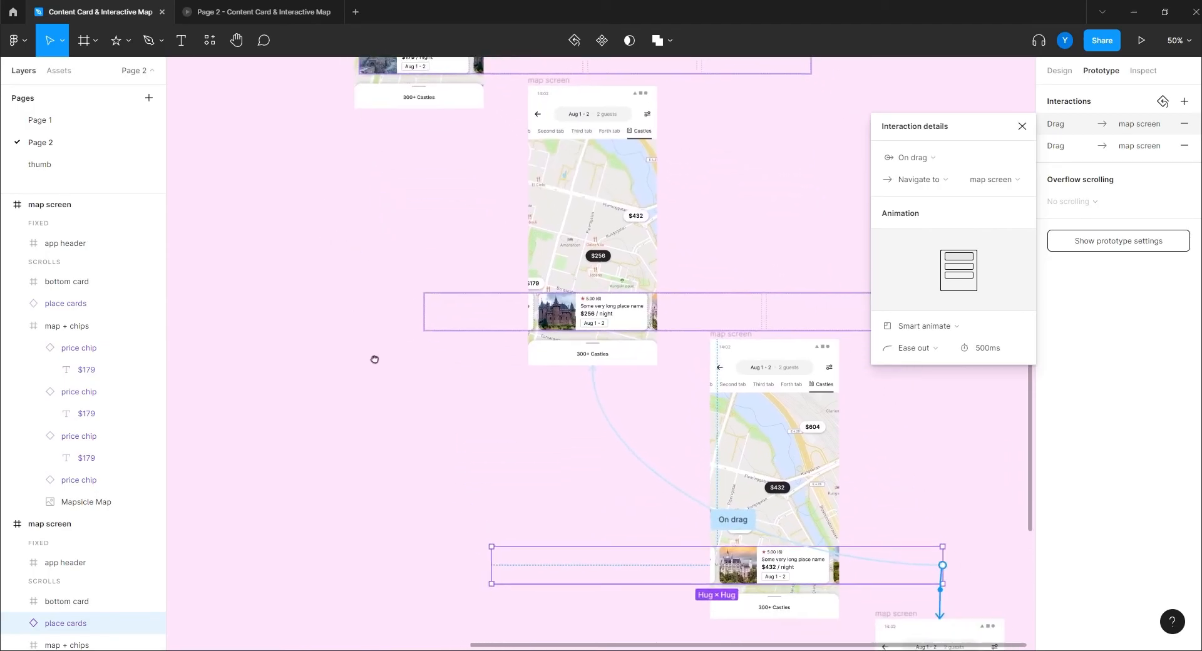
{"action": "left_click", "coordinate": [350, 194]}
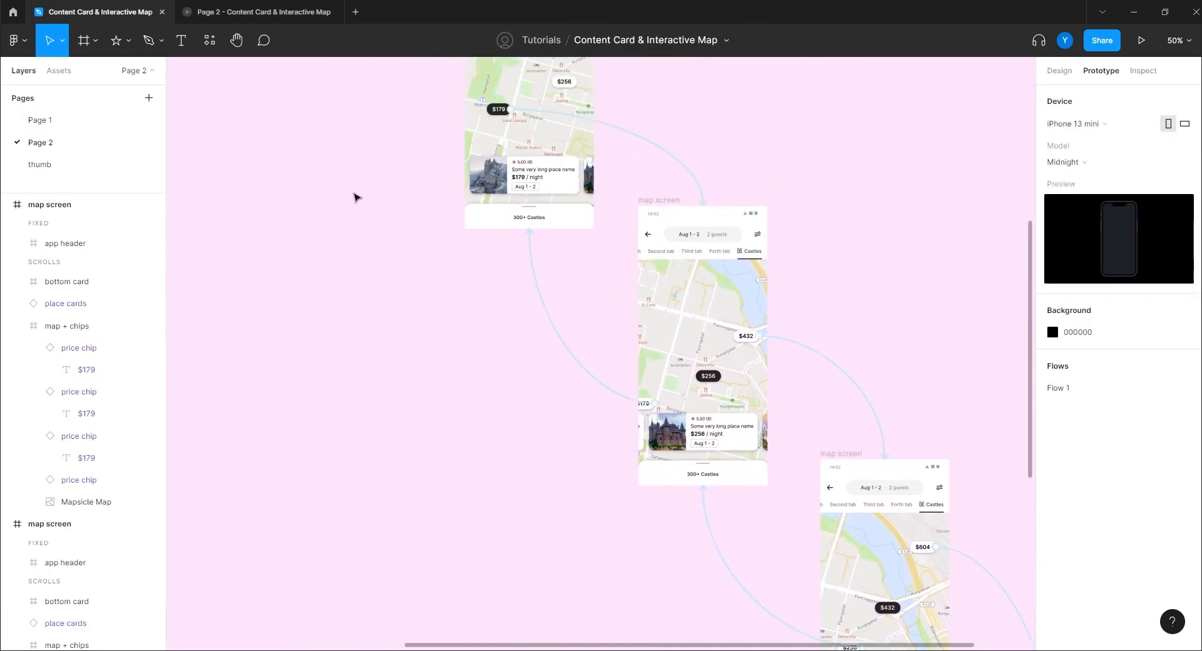
{"action": "left_click", "coordinate": [333, 12]}
{"action": "scroll", "coordinate": [502, 448], "scroll_direction": "up", "scroll_amount": 5}
{"action": "scroll", "coordinate": [501, 448], "scroll_direction": "left", "scroll_amount": 3}
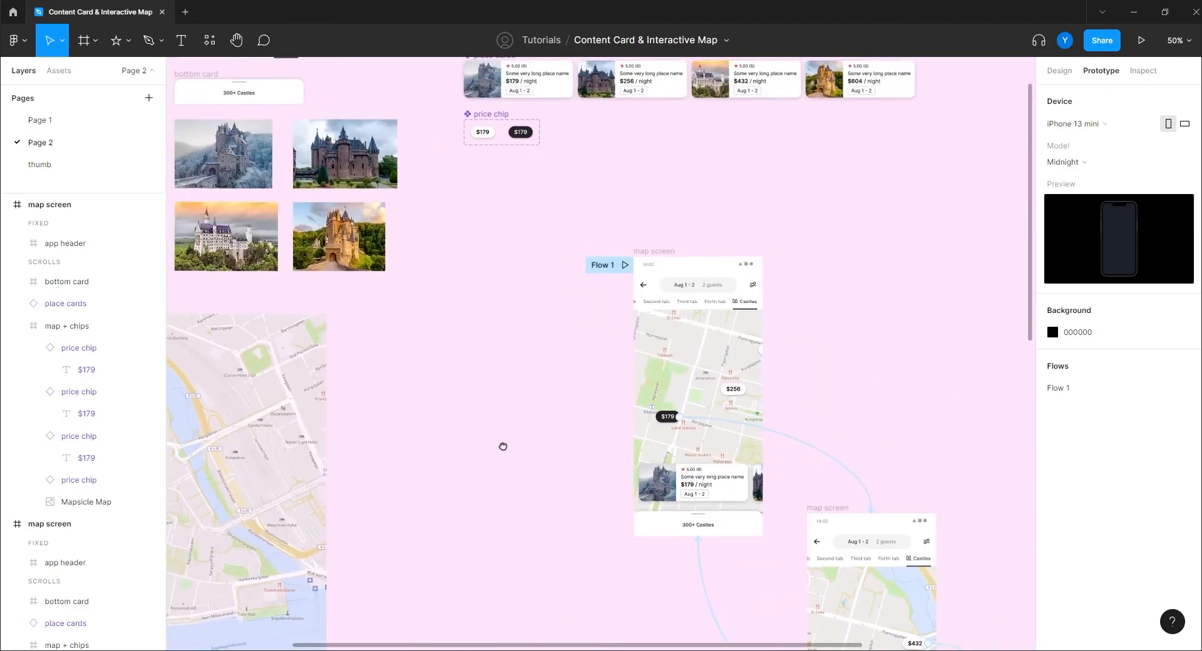
{"action": "left_click", "coordinate": [626, 265]}
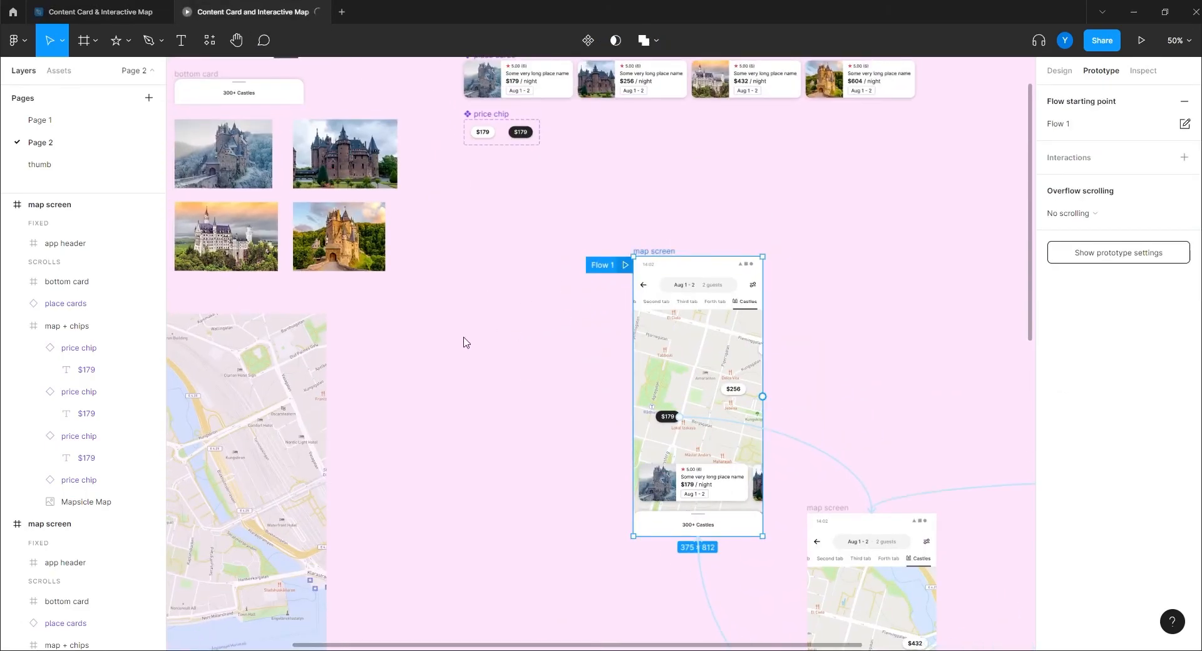
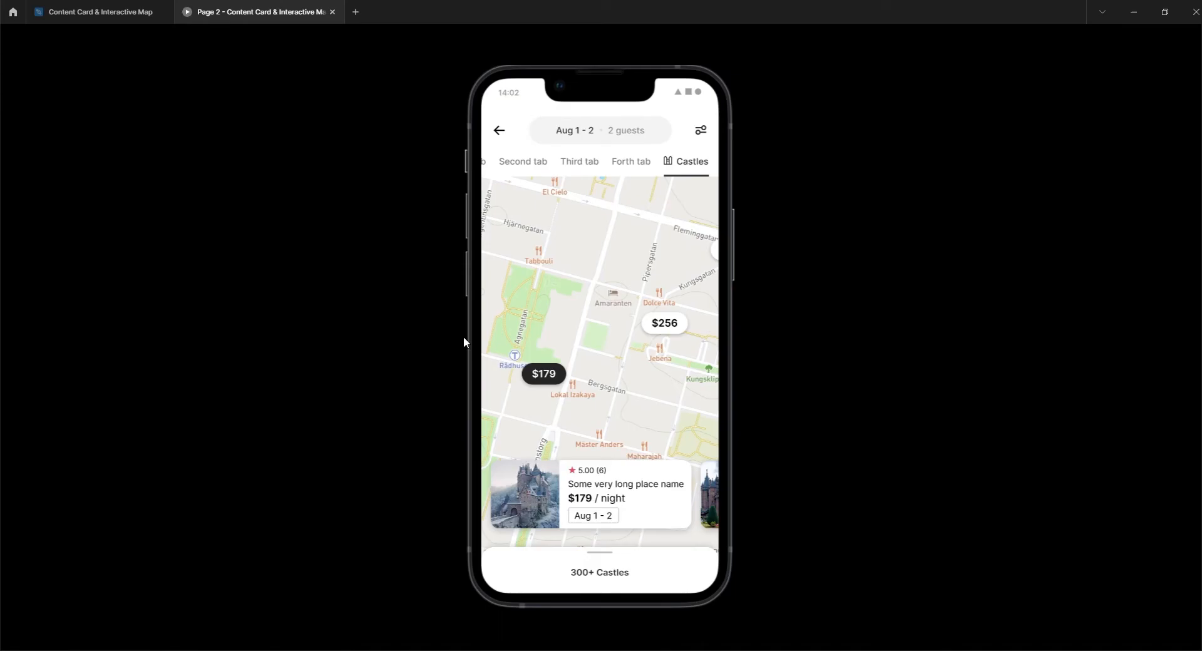
- Test swiping the place cards forward to the $604 card and back to the $179 card, and try the $256 chip
{"action": "left_click_drag", "start_coordinate": [672, 500], "coordinate": [445, 507]}
{"action": "left_click_drag", "start_coordinate": [645, 504], "coordinate": [432, 518]}
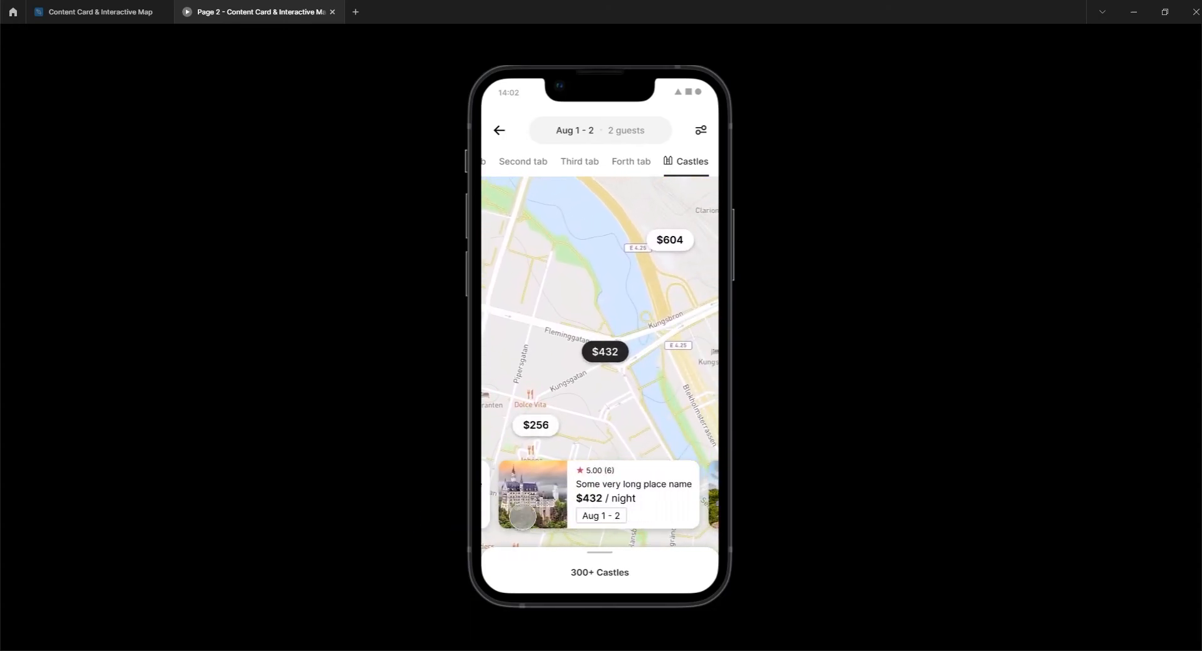
{"action": "left_click_drag", "start_coordinate": [666, 497], "coordinate": [422, 513]}
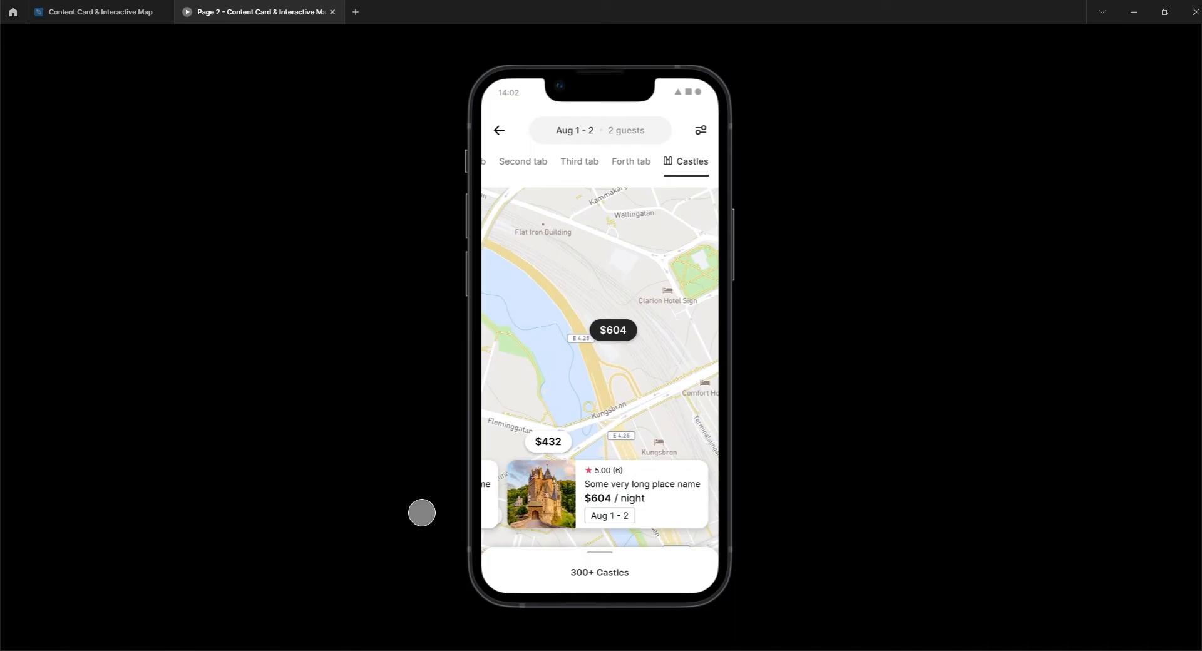
{"action": "left_click_drag", "start_coordinate": [555, 510], "coordinate": [765, 505]}
{"action": "left_click_drag", "start_coordinate": [581, 502], "coordinate": [765, 505]}
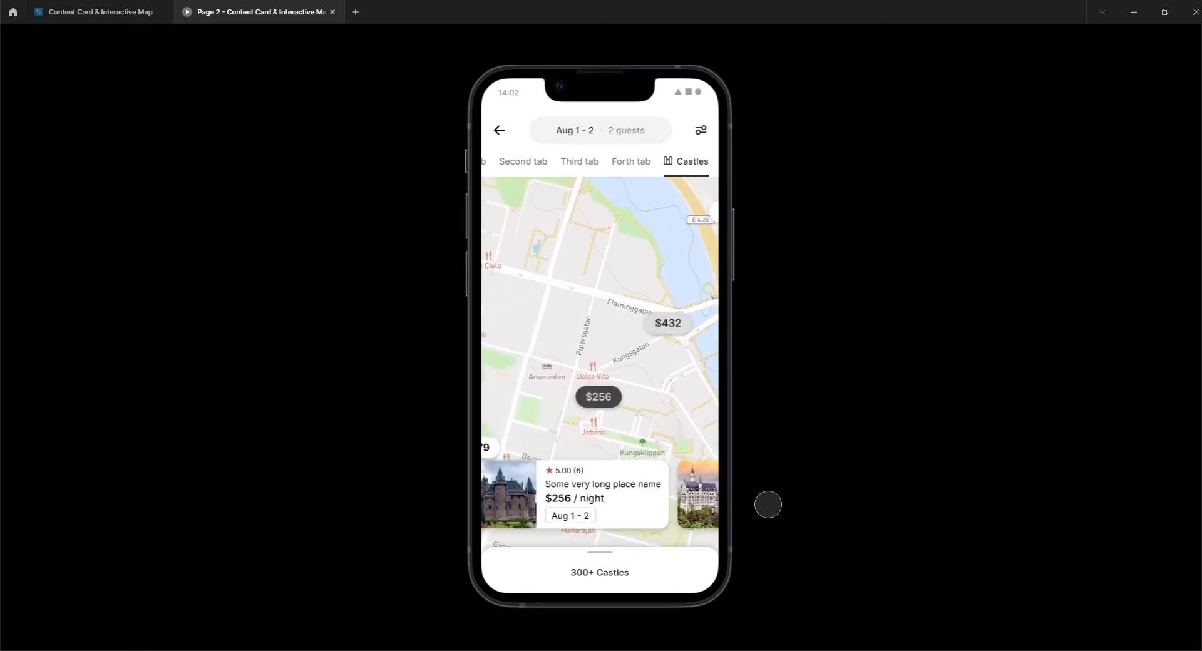
{"action": "left_click_drag", "start_coordinate": [581, 504], "coordinate": [815, 512]}
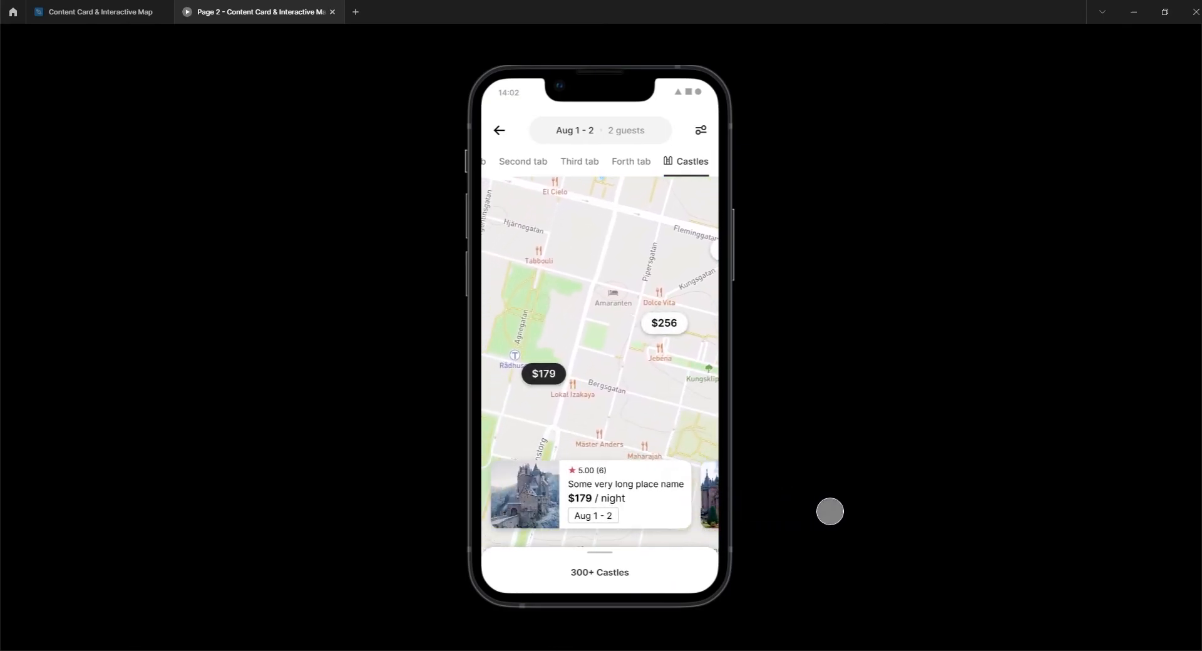
{"action": "left_click", "coordinate": [665, 340]}
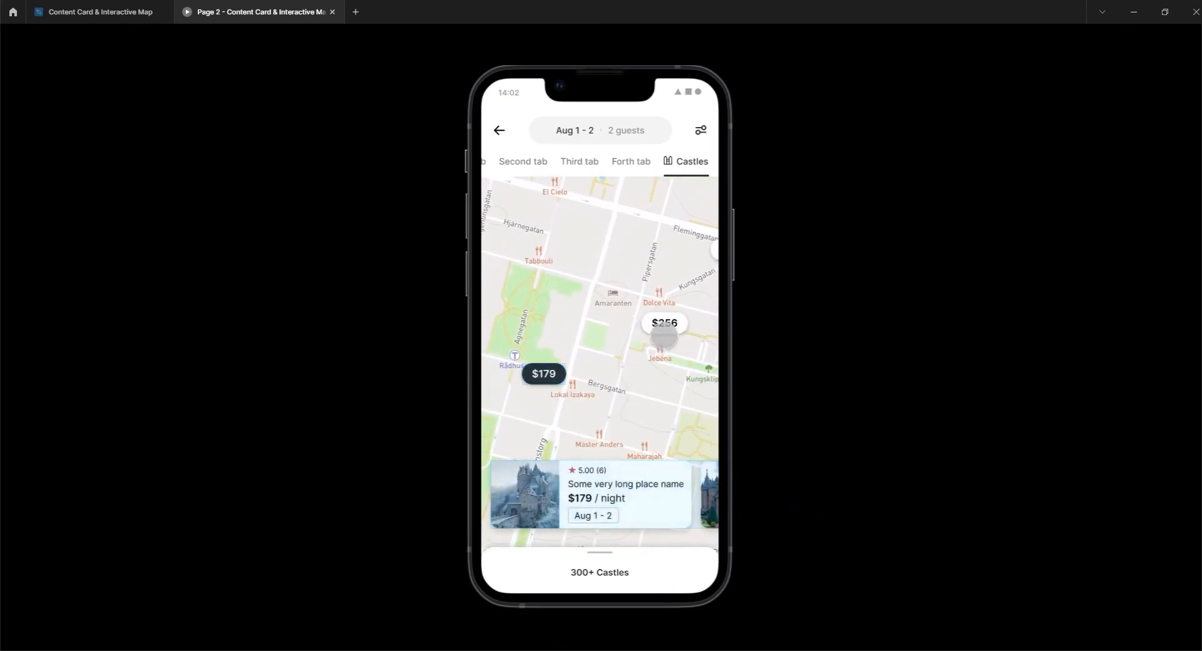
- Link the $256 chip on the first map screen to the second map screen on tap, using Smart animate at 400 ms
{"action": "left_click", "coordinate": [164, 21]}
{"action": "scroll", "coordinate": [545, 477], "scroll_direction": "down", "scroll_amount": 5}
{"action": "scroll", "coordinate": [545, 478], "scroll_direction": "right", "scroll_amount": 5}
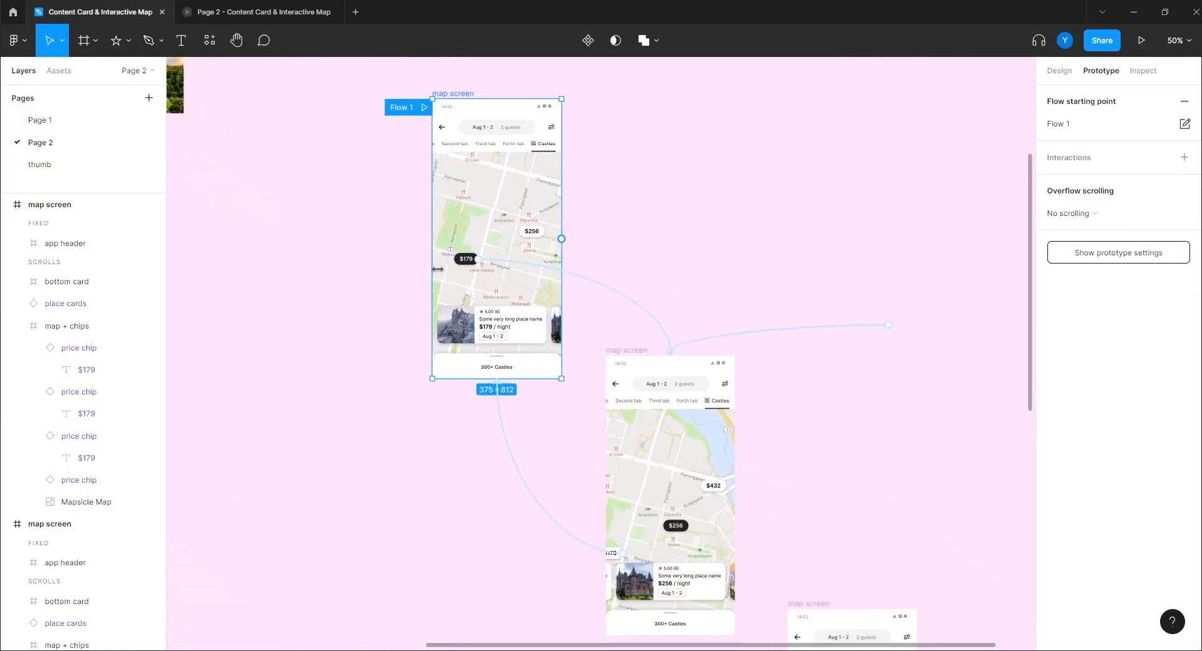
{"action": "left_click", "coordinate": [531, 233]}
{"action": "double_click", "coordinate": [537, 233]}
{"action": "left_click_drag", "start_coordinate": [545, 233], "coordinate": [700, 384]}
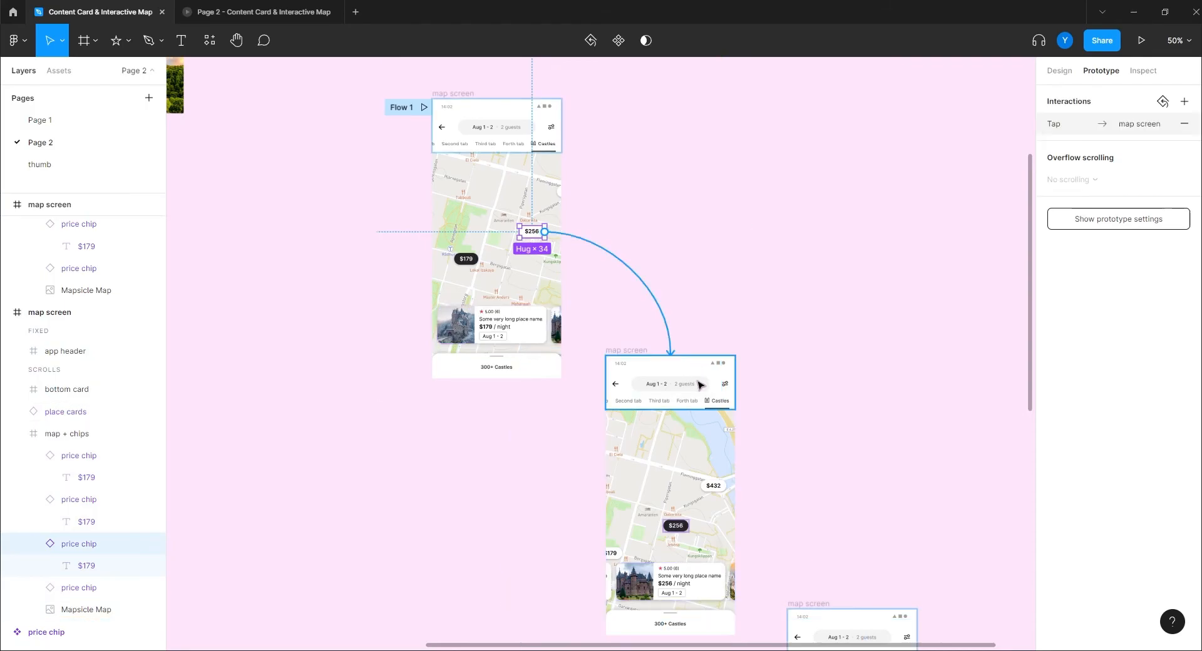
{"action": "left_click", "coordinate": [991, 349]}
{"action": "type", "text": "400"}
{"action": "key", "text": "Return"}
- Try the $256 chip in the already open prototype preview and return to the design file
{"action": "left_click", "coordinate": [241, 12]}
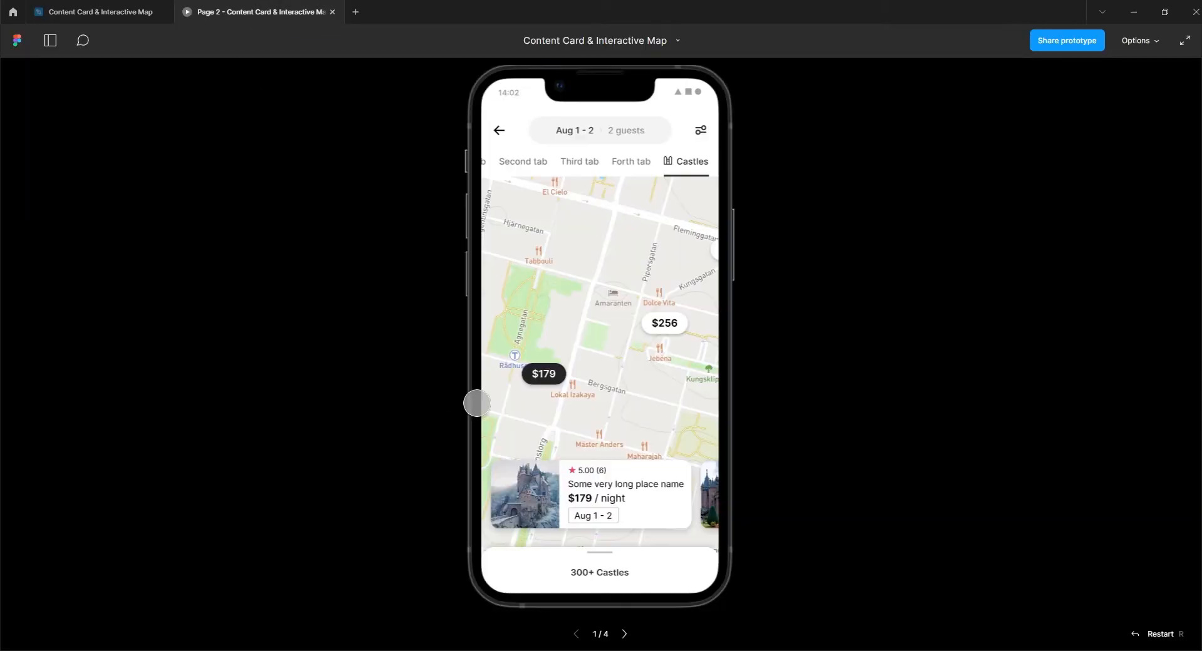
{"action": "left_click", "coordinate": [669, 332]}
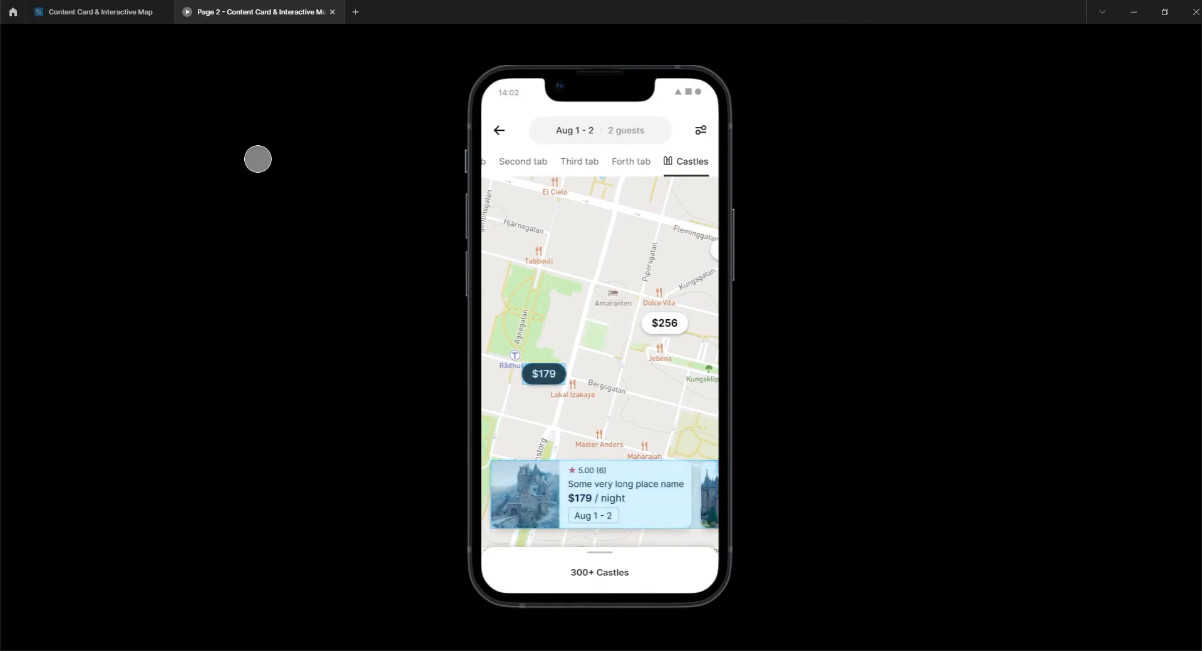
{"action": "left_click", "coordinate": [101, 13]}
- Restart the Flow 1 preview and test the $256, $432 and $604 chips in sequence
{"action": "mouse_move", "coordinate": [335, 290]}
{"action": "left_mouse_down"}
{"action": "mouse_move", "coordinate": [434, 378]}
{"action": "mouse_move", "coordinate": [320, 294]}
{"action": "left_mouse_up"}
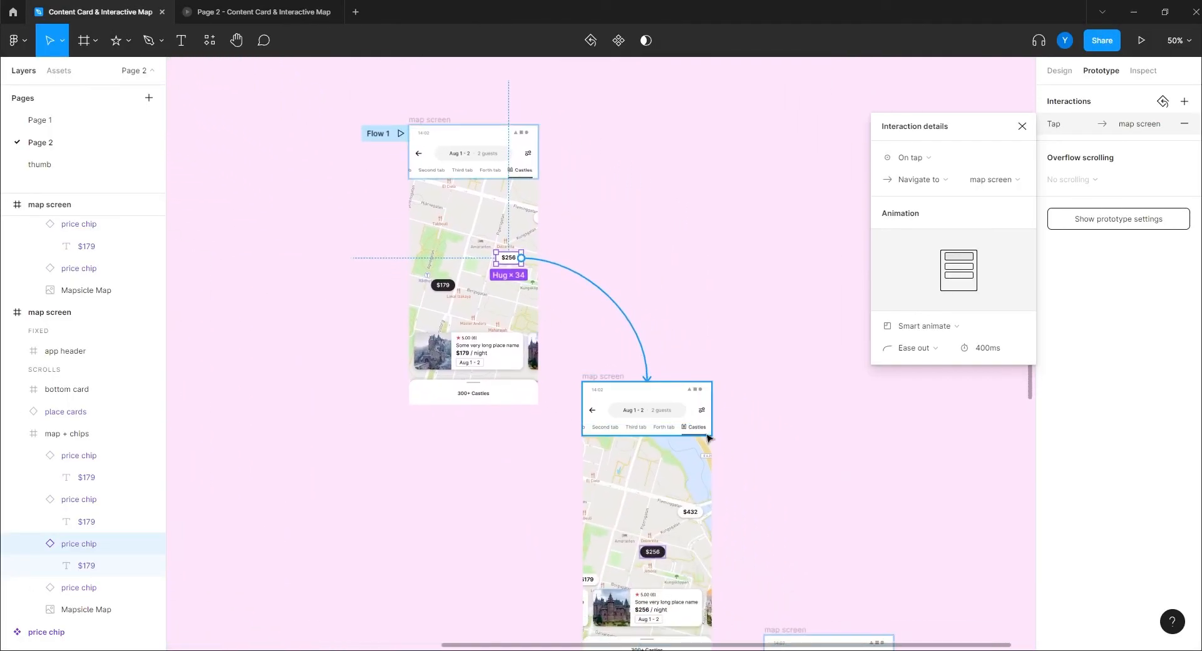
{"action": "left_click", "coordinate": [333, 12]}
{"action": "left_click", "coordinate": [404, 157]}
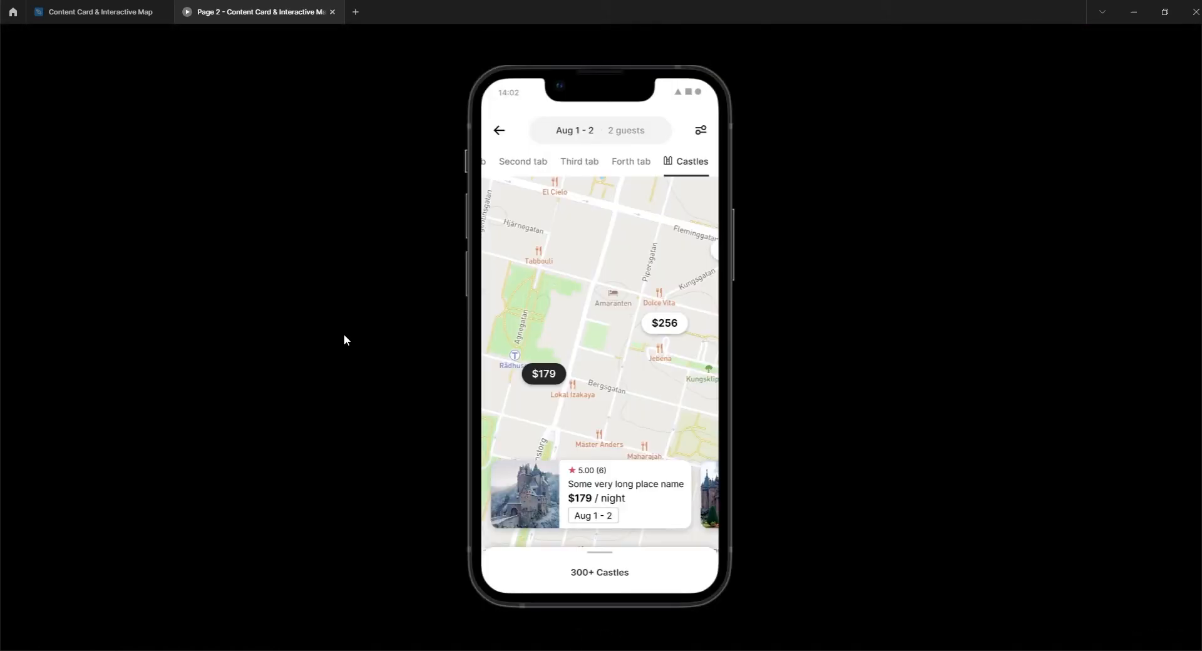
{"action": "left_click", "coordinate": [664, 323]}
{"action": "left_click", "coordinate": [678, 319]}
{"action": "left_click", "coordinate": [671, 242]}
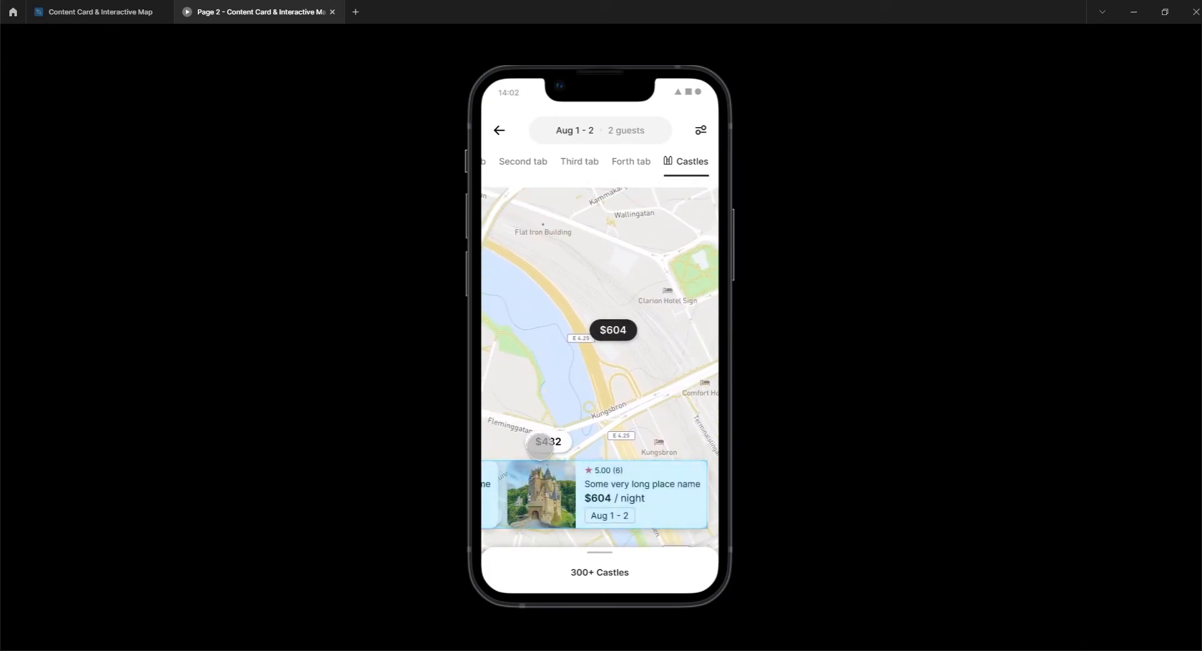
- Link the $432 chip on the fourth map screen to the third map screen on tap, using Smart animate at 400 ms
{"action": "left_click", "coordinate": [127, 17]}
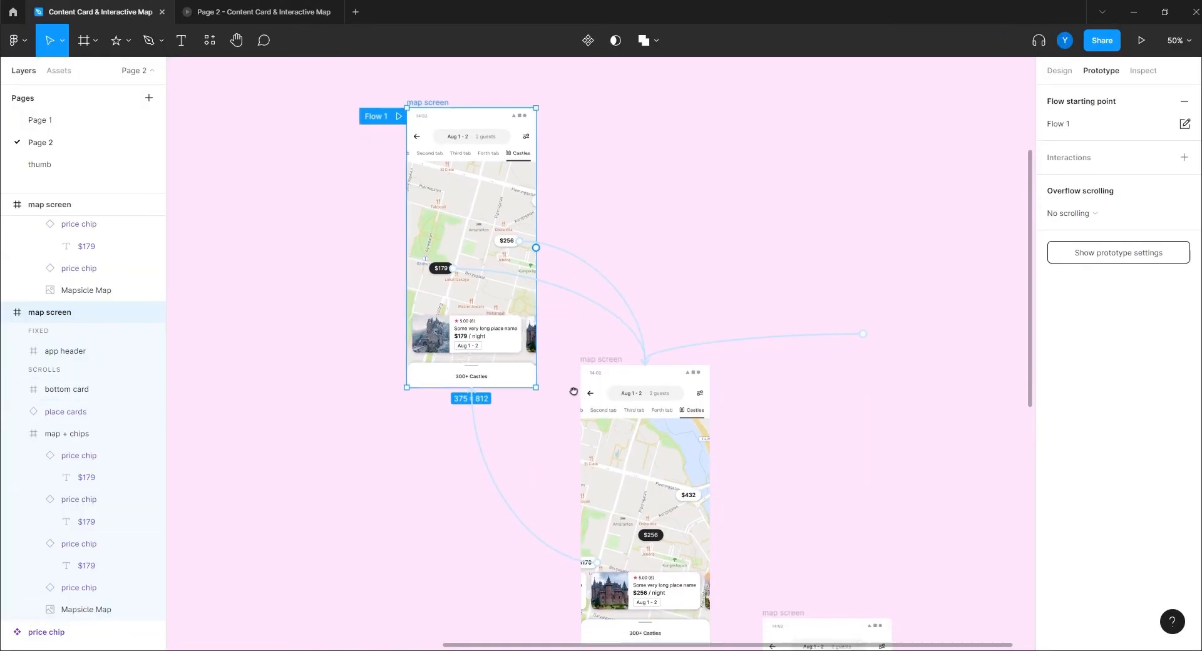
{"action": "scroll", "coordinate": [434, 110], "scroll_direction": "down", "scroll_amount": 10}
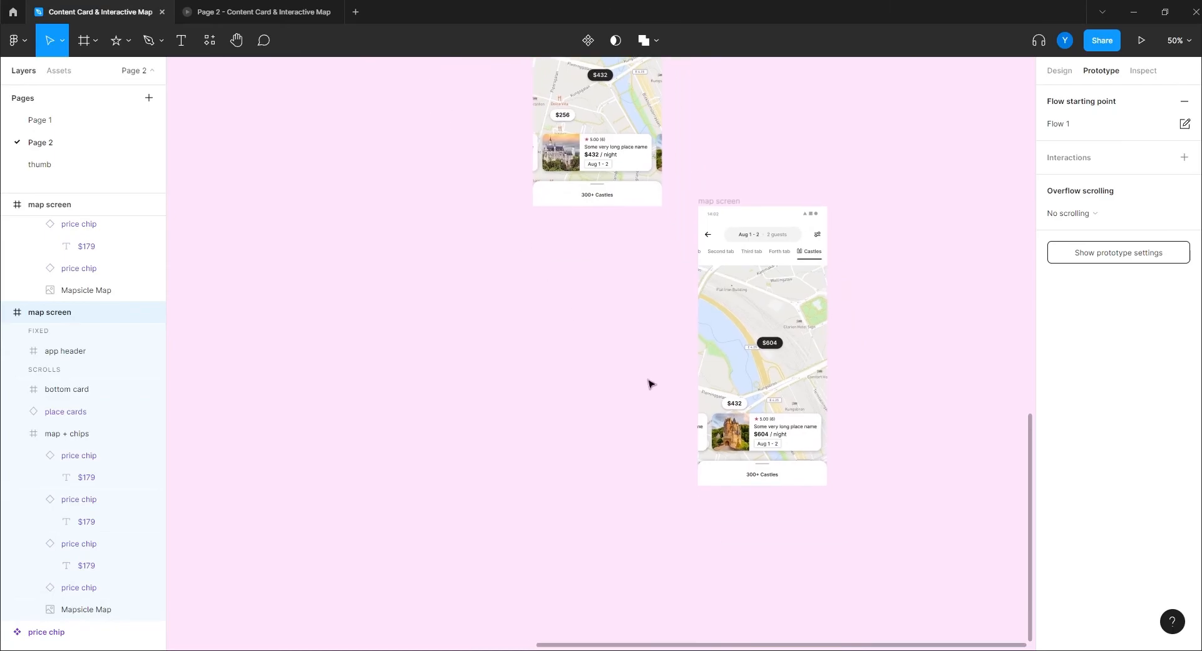
{"action": "left_click", "coordinate": [734, 404], "text": "ctrl"}
{"action": "left_click_drag", "start_coordinate": [746, 404], "coordinate": [598, 204]}
{"action": "scroll", "coordinate": [399, 165], "scroll_direction": "up", "scroll_amount": 1}
{"action": "left_click_drag", "start_coordinate": [400, 164], "coordinate": [477, 443]}
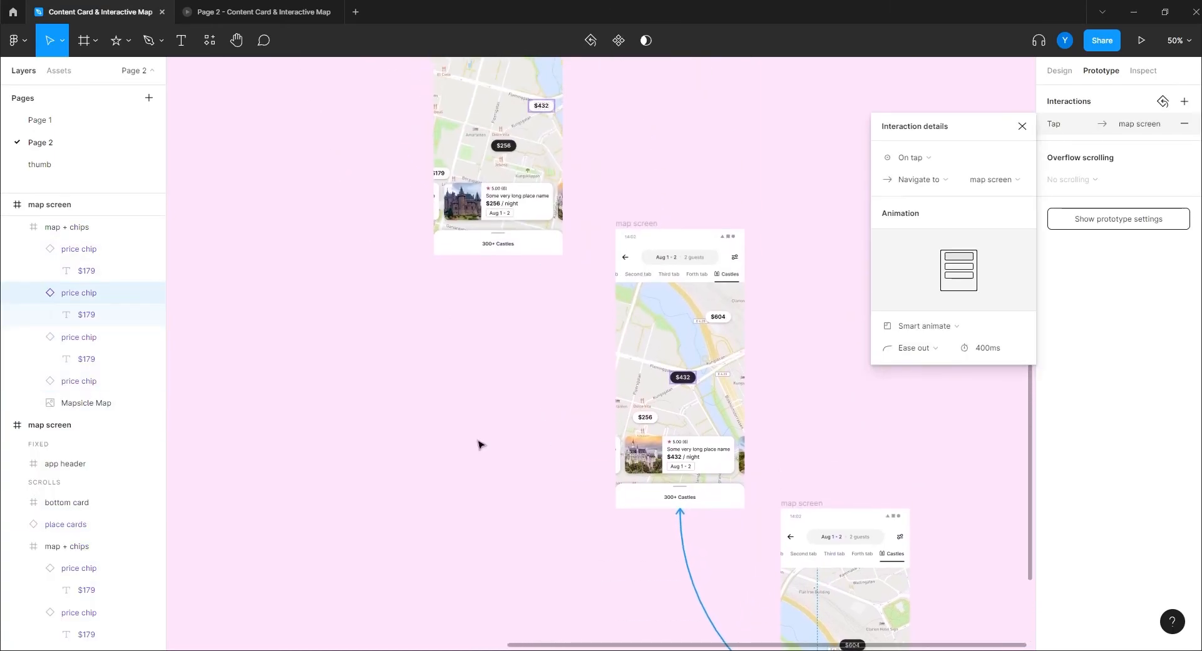
{"action": "left_click", "coordinate": [642, 421]}
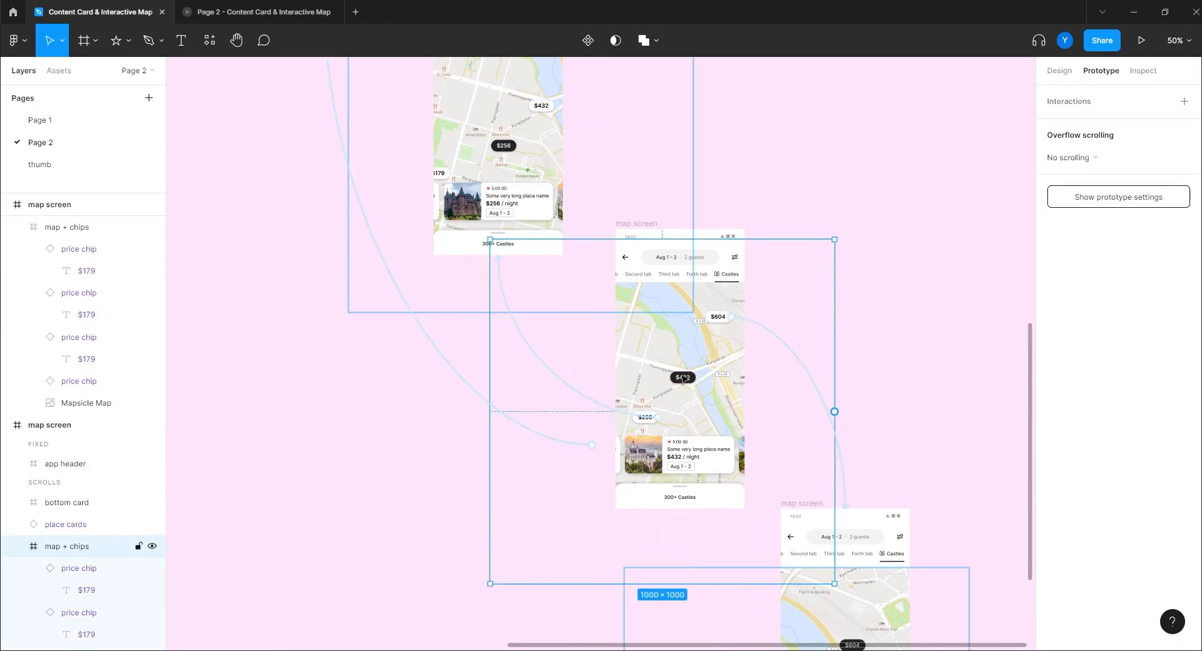
{"action": "left_click", "coordinate": [835, 185]}
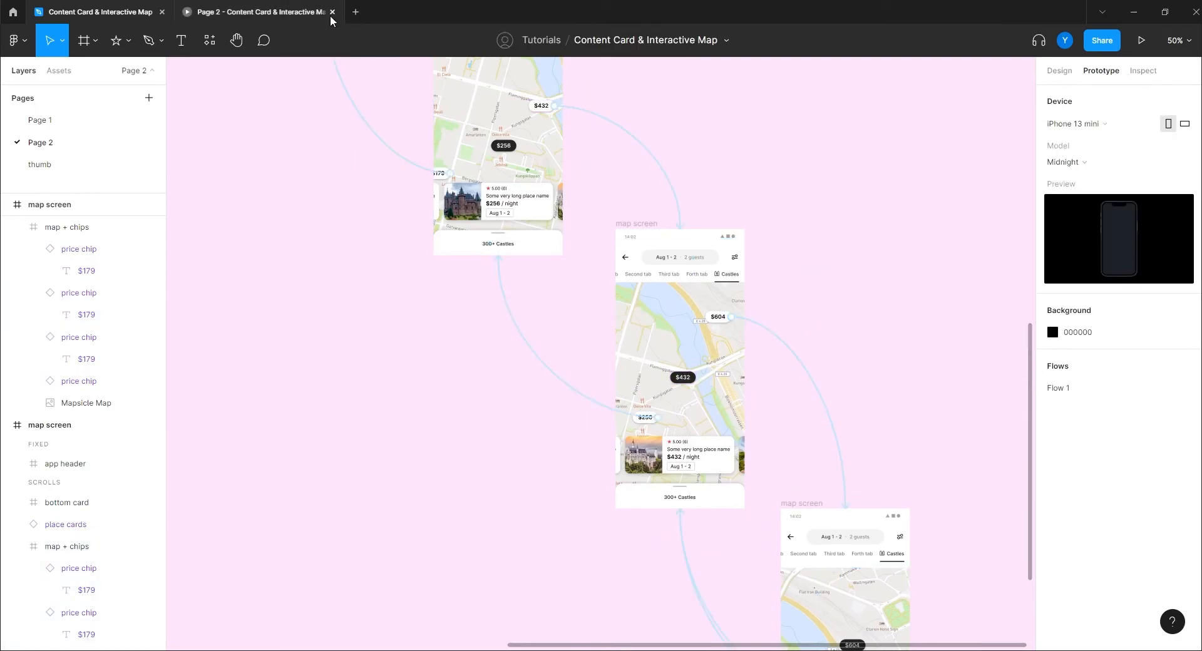
- Replay Flow 1 in a fresh preview and test the price chips forward to $604 and back to $179
{"action": "scroll", "coordinate": [295, 267], "scroll_direction": "up", "scroll_amount": 8}
{"action": "scroll", "coordinate": [296, 266], "scroll_direction": "left", "scroll_amount": 3}
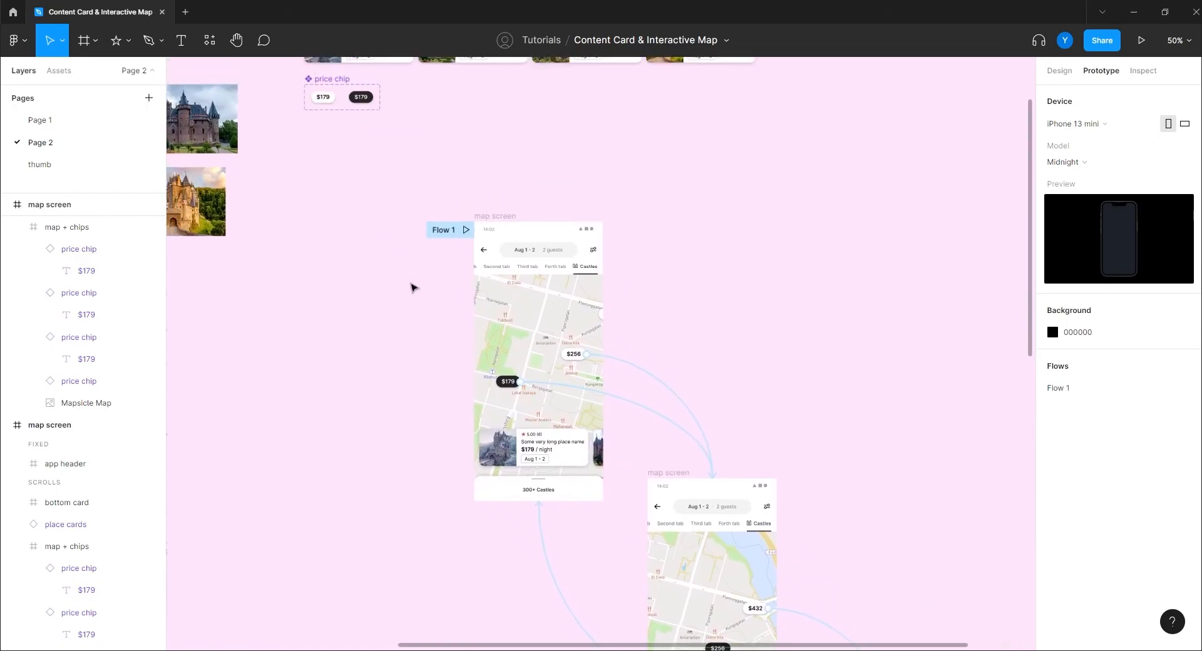
{"action": "left_click", "coordinate": [466, 231]}
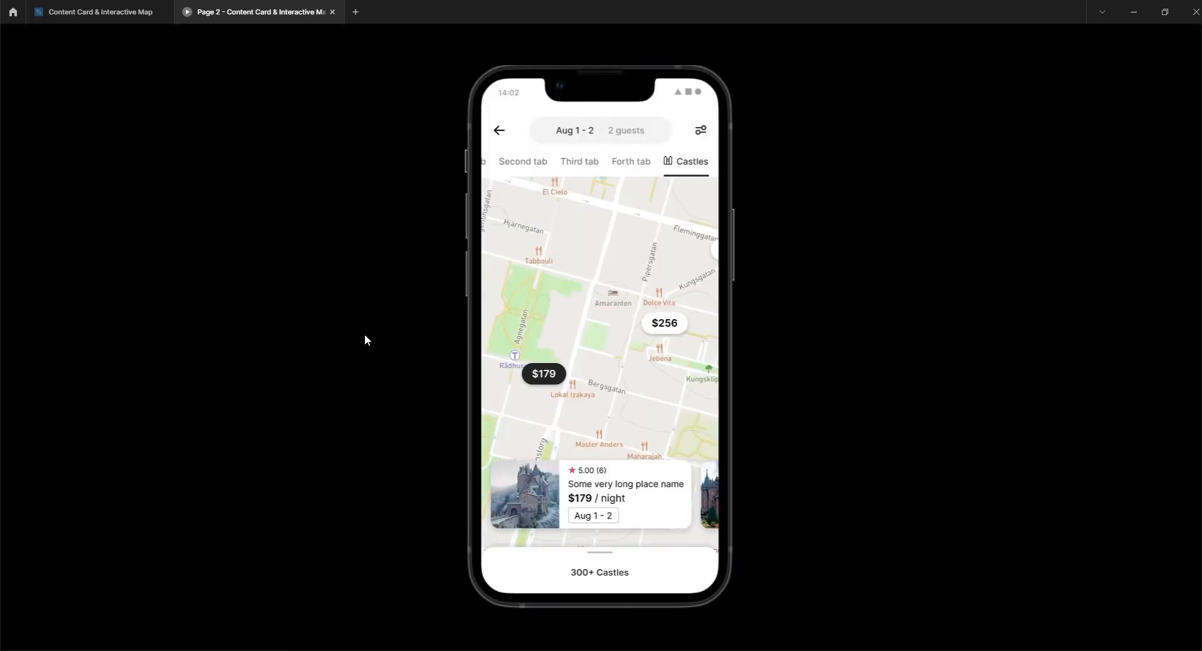
{"action": "left_click", "coordinate": [665, 322]}
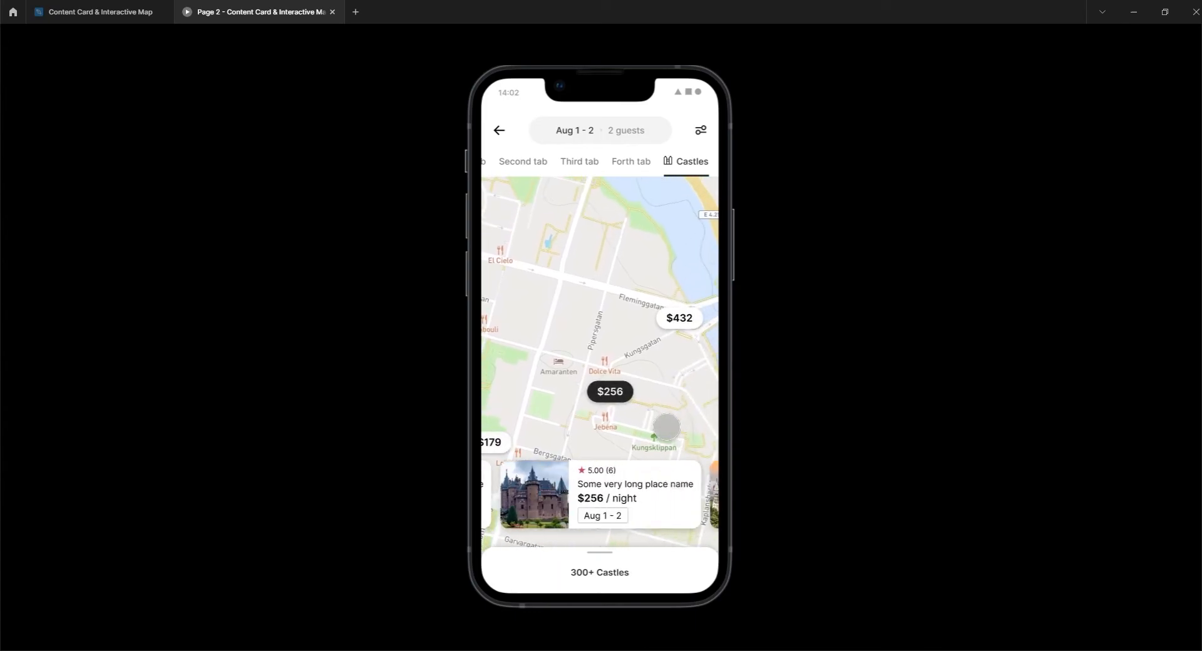
{"action": "left_click", "coordinate": [679, 318]}
{"action": "left_click", "coordinate": [659, 251]}
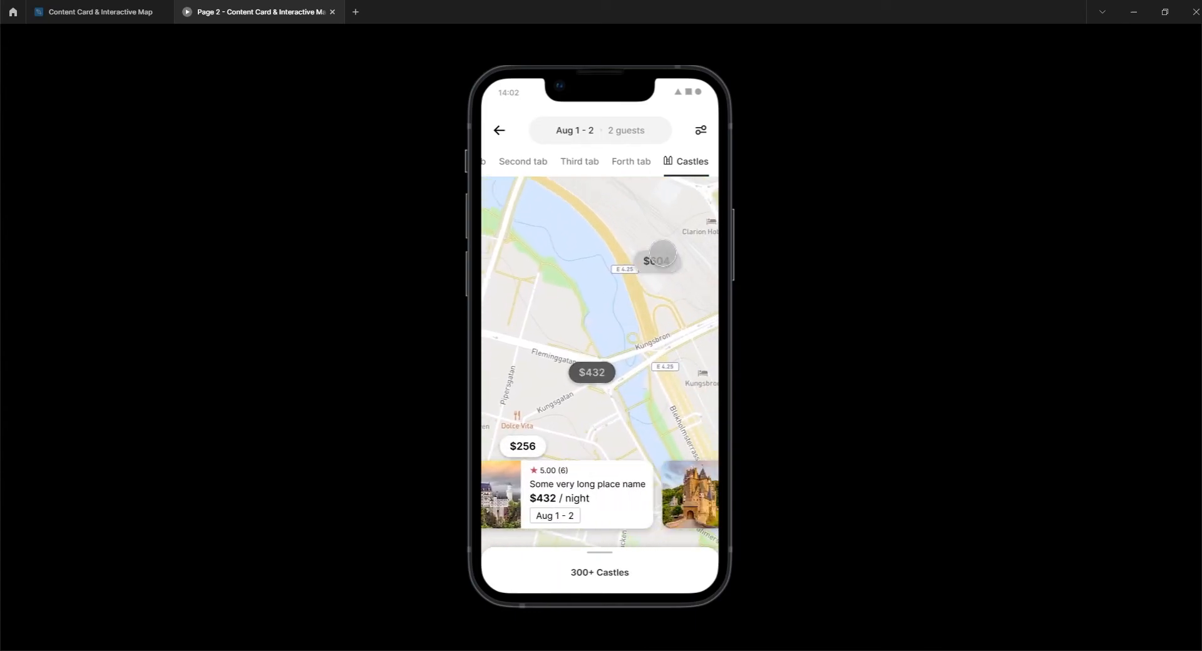
{"action": "left_click", "coordinate": [548, 442]}
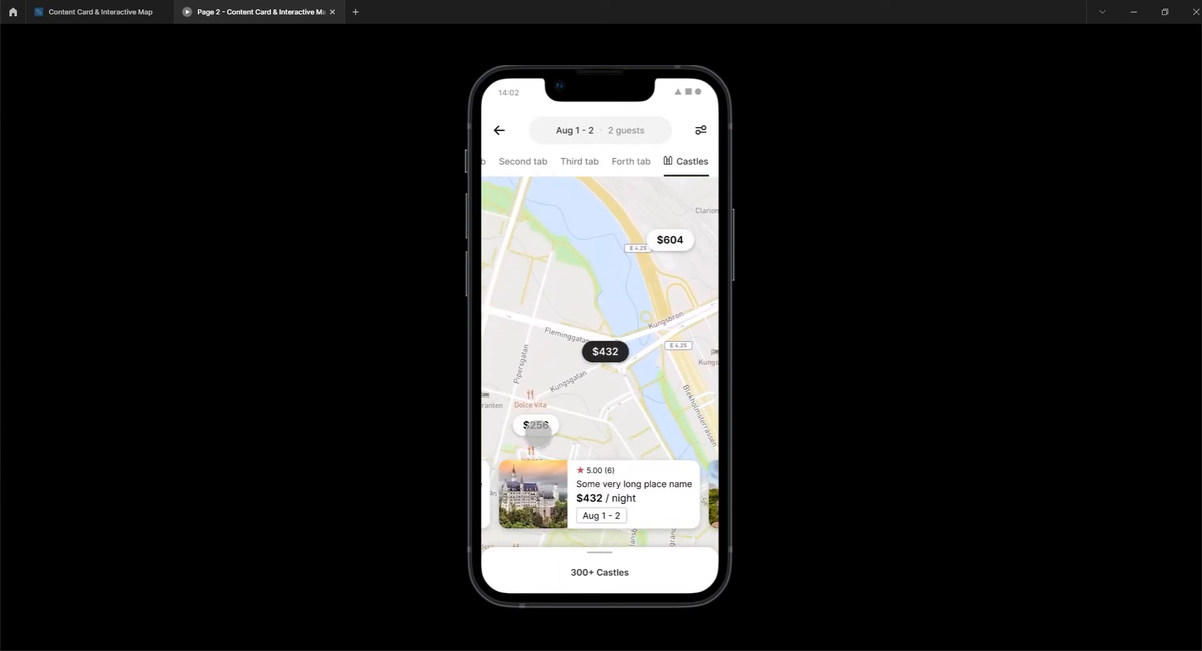
{"action": "left_click", "coordinate": [544, 431]}
{"action": "left_click", "coordinate": [500, 439]}
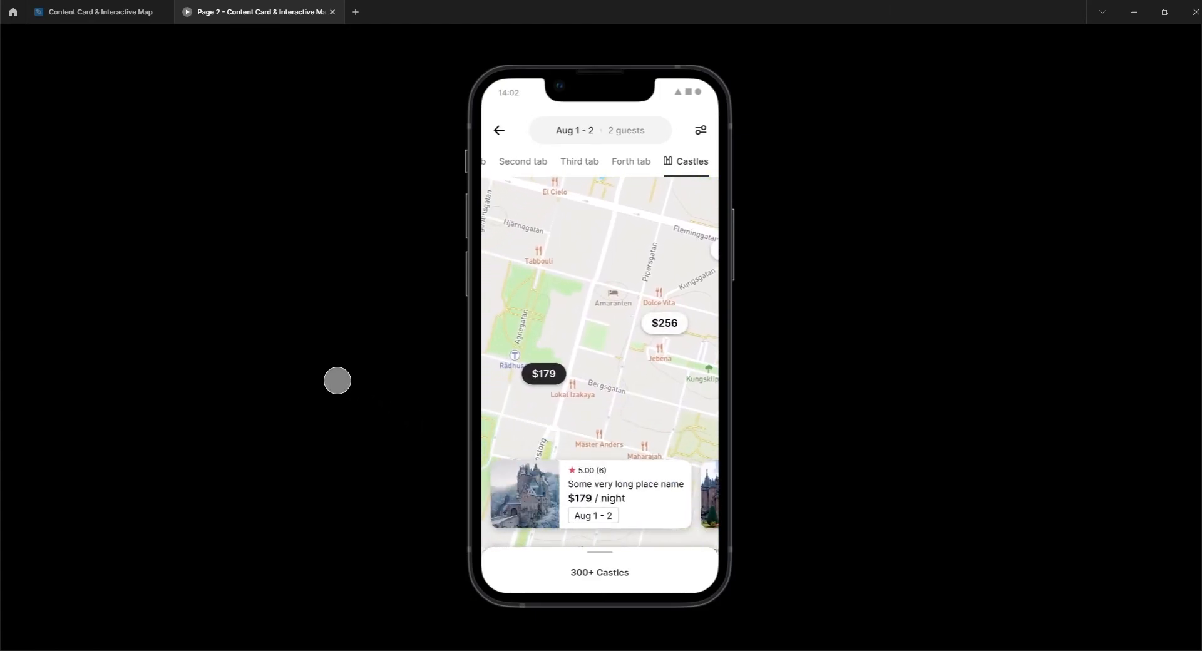
- Test swiping through the place cards in both directions in the prototype preview
{"action": "left_click_drag", "start_coordinate": [633, 501], "coordinate": [395, 504]}
{"action": "left_click_drag", "start_coordinate": [626, 495], "coordinate": [457, 491]}
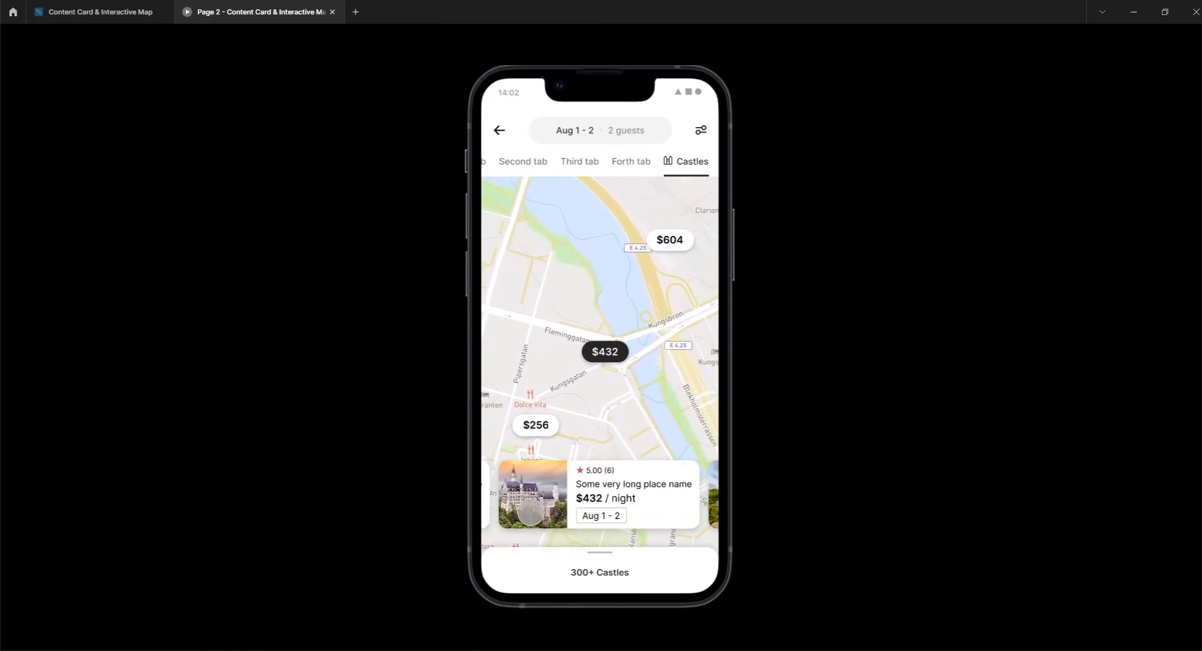
{"action": "mouse_move", "coordinate": [636, 495]}
{"action": "left_mouse_down"}
{"action": "mouse_move", "coordinate": [470, 491]}
{"action": "mouse_move", "coordinate": [745, 490]}
{"action": "left_mouse_up"}
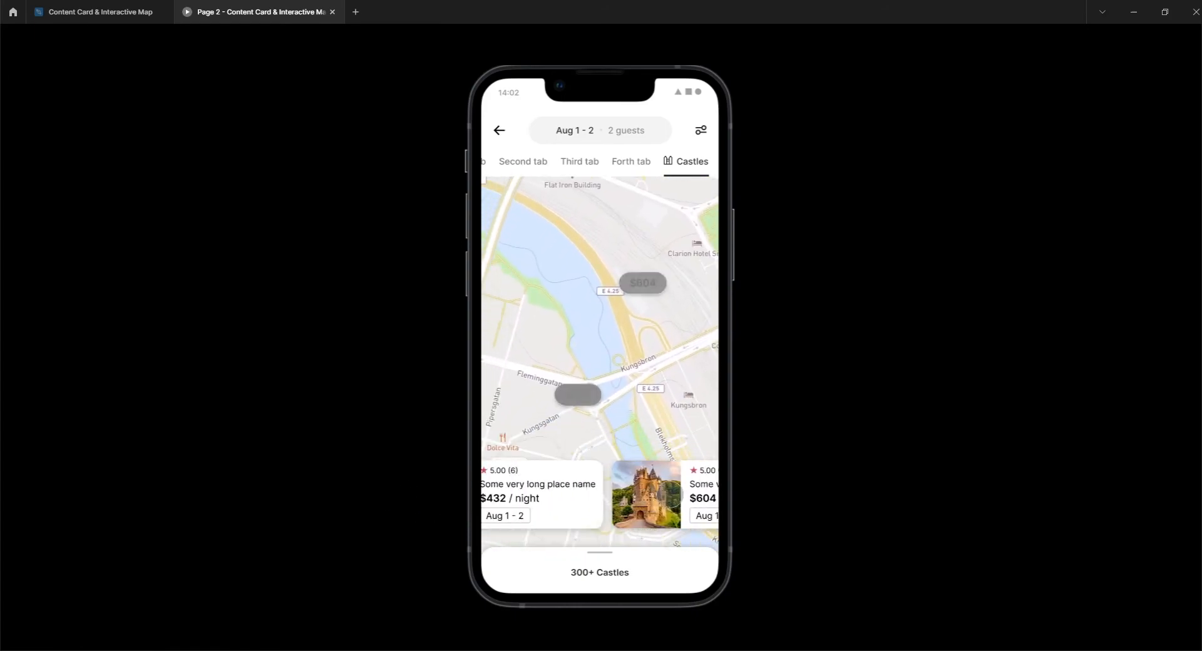
{"action": "left_click_drag", "start_coordinate": [661, 485], "coordinate": [794, 485]}
{"action": "left_click_drag", "start_coordinate": [541, 492], "coordinate": [754, 491]}
- Return to the design file and review the card and chip components, app header, bottom card, castle photos and reference screen
{"action": "key", "text": "ctrl+Tab"}
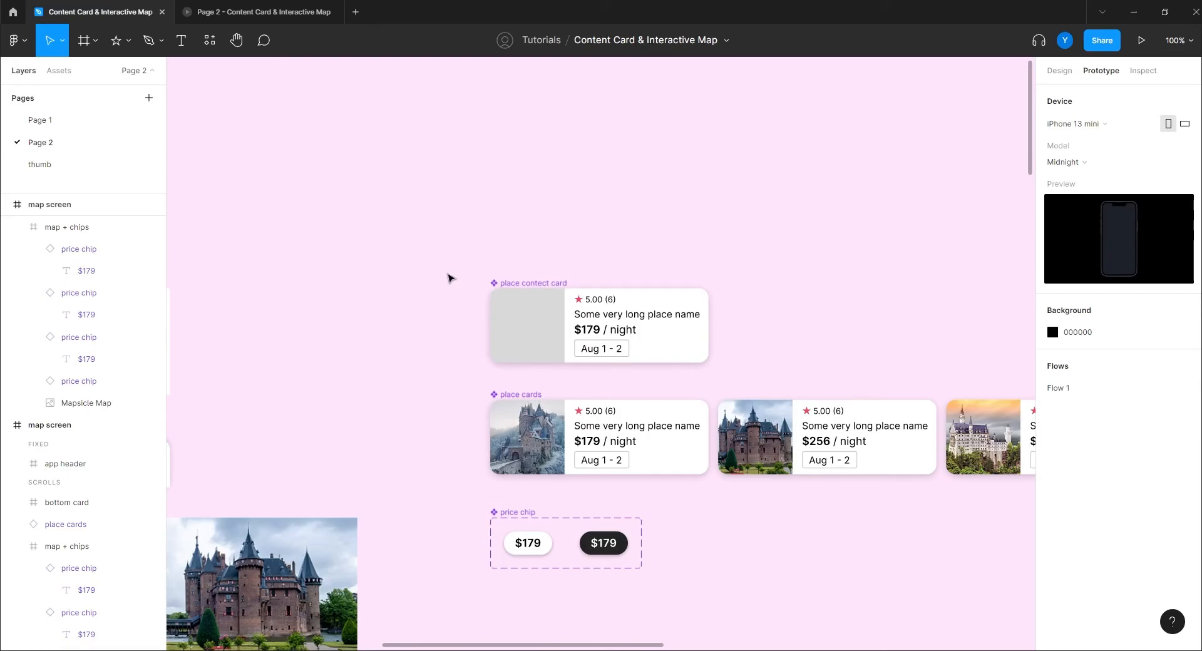
{"action": "scroll", "coordinate": [467, 309], "scroll_direction": "down", "scroll_amount": 2}
{"action": "scroll", "coordinate": [467, 309], "scroll_direction": "left", "scroll_amount": 3}
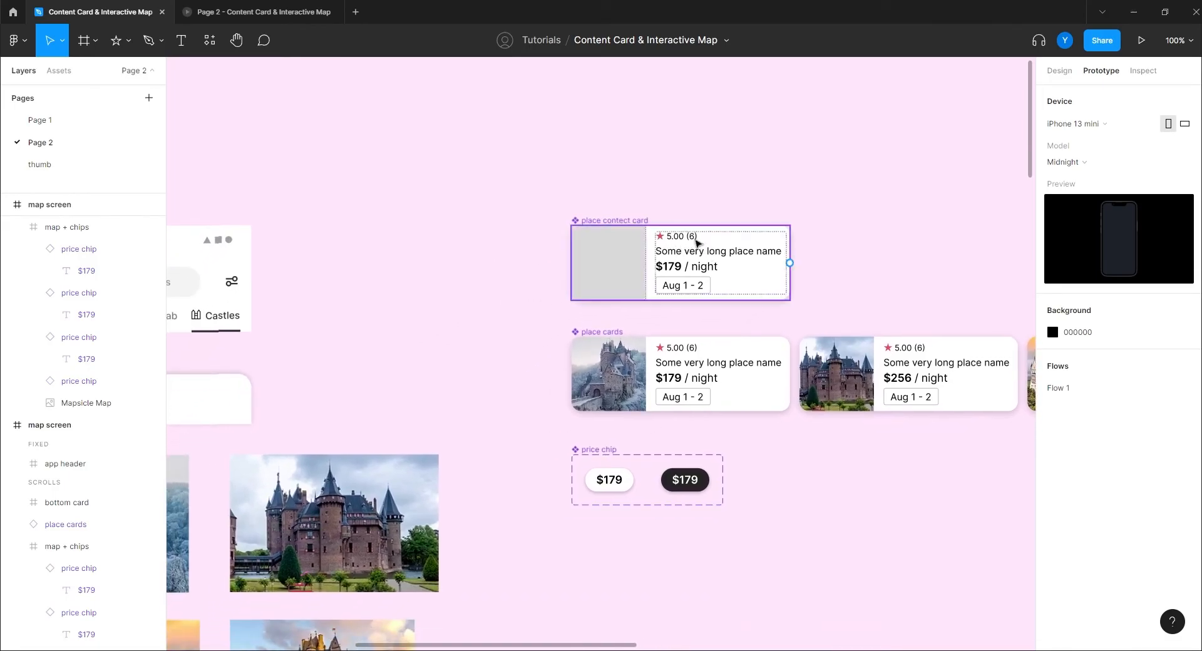
{"action": "scroll", "coordinate": [389, 328], "scroll_direction": "left", "scroll_amount": 8}
{"action": "scroll", "coordinate": [457, 348], "scroll_direction": "down", "scroll_amount": 1}
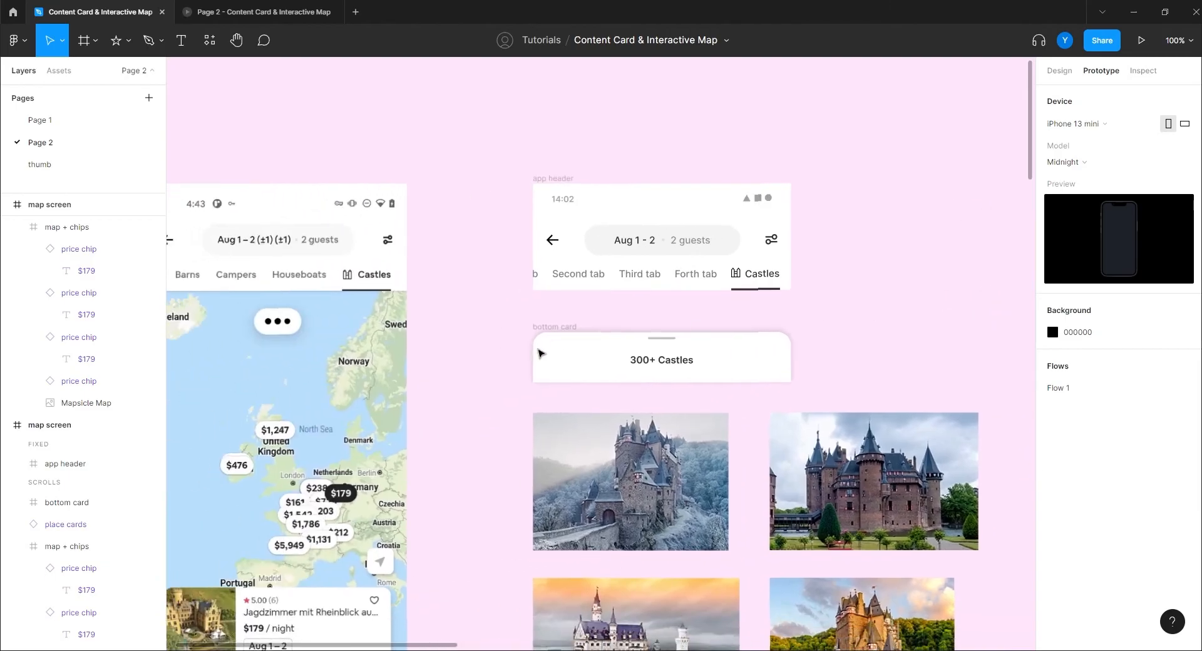
{"action": "scroll", "coordinate": [402, 431], "scroll_direction": "down", "scroll_amount": 8}
{"action": "scroll", "coordinate": [403, 431], "scroll_direction": "left", "scroll_amount": 4}
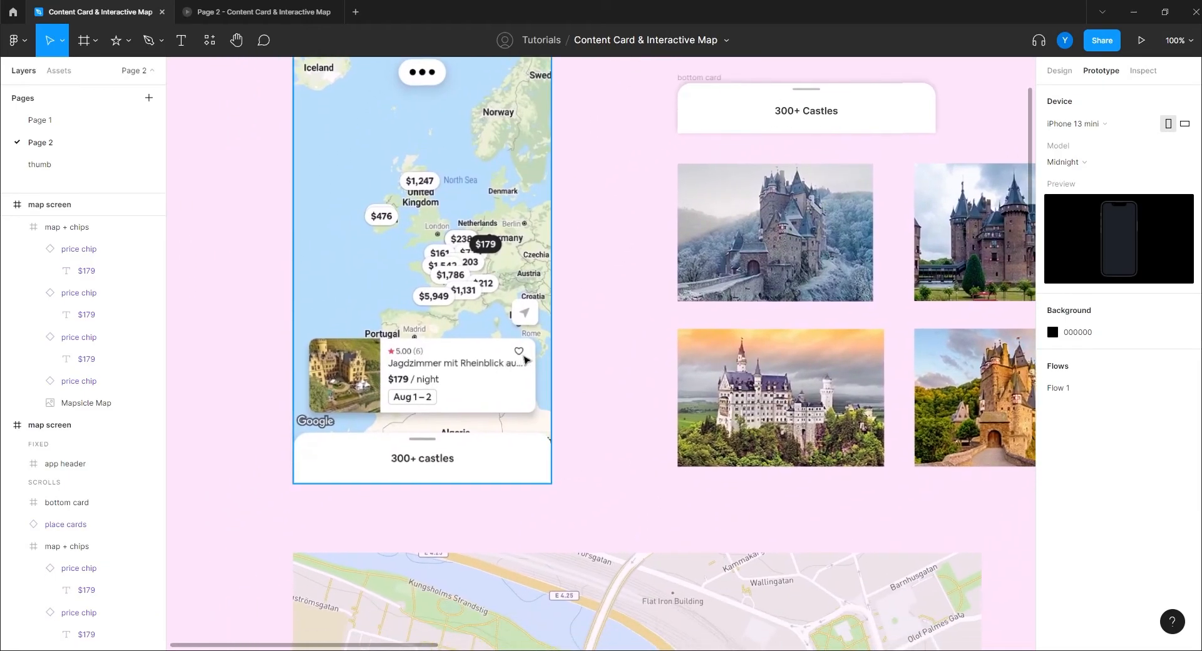
{"action": "scroll", "coordinate": [521, 352], "scroll_direction": "right", "scroll_amount": 20}
{"action": "scroll", "coordinate": [521, 352], "scroll_direction": "up", "scroll_amount": 12}
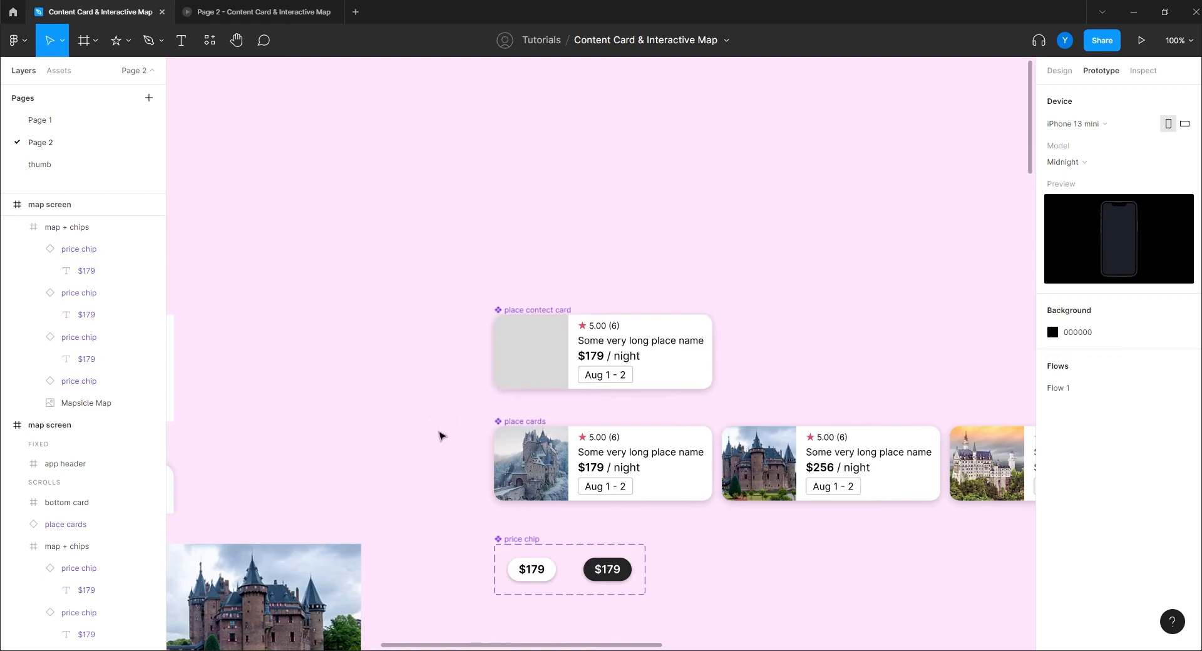
- Draw two overlapping circles with an inverted triangle below them, forming a heart about 22 × 20 beside the place content card component
{"action": "scroll", "coordinate": [441, 437], "scroll_direction": "down", "scroll_amount": 3}
{"action": "key", "text": "ctrl+equal"}
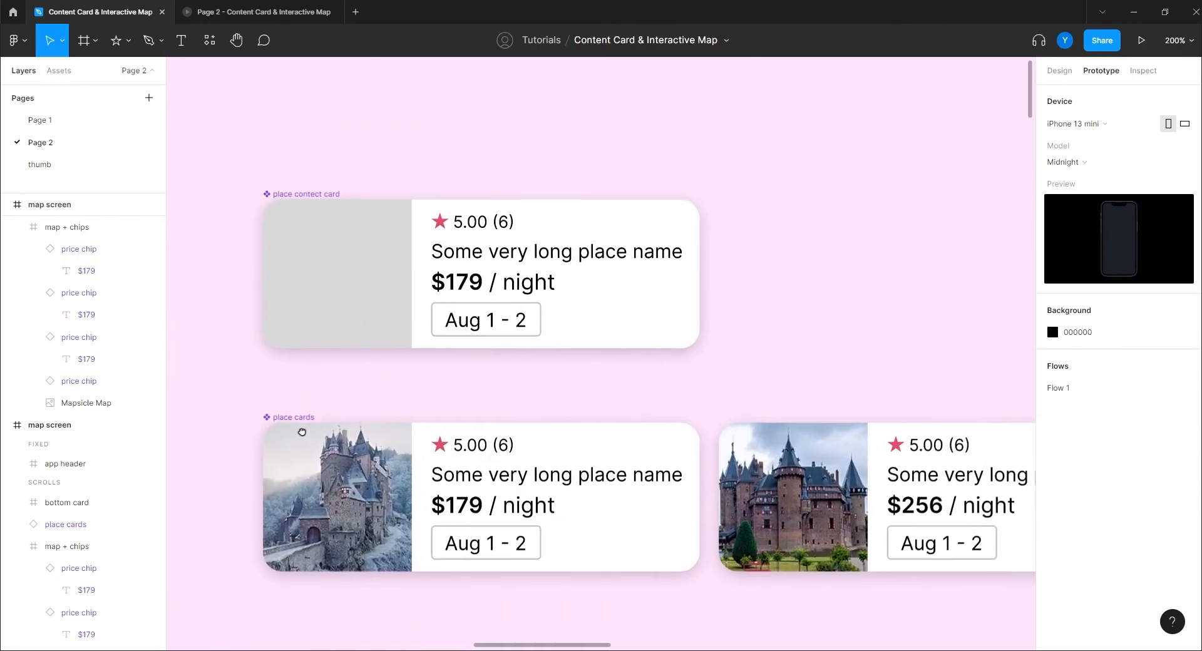
{"action": "key", "text": "ctrl+equal"}
{"action": "left_click_drag", "start_coordinate": [617, 299], "coordinate": [381, 498]}
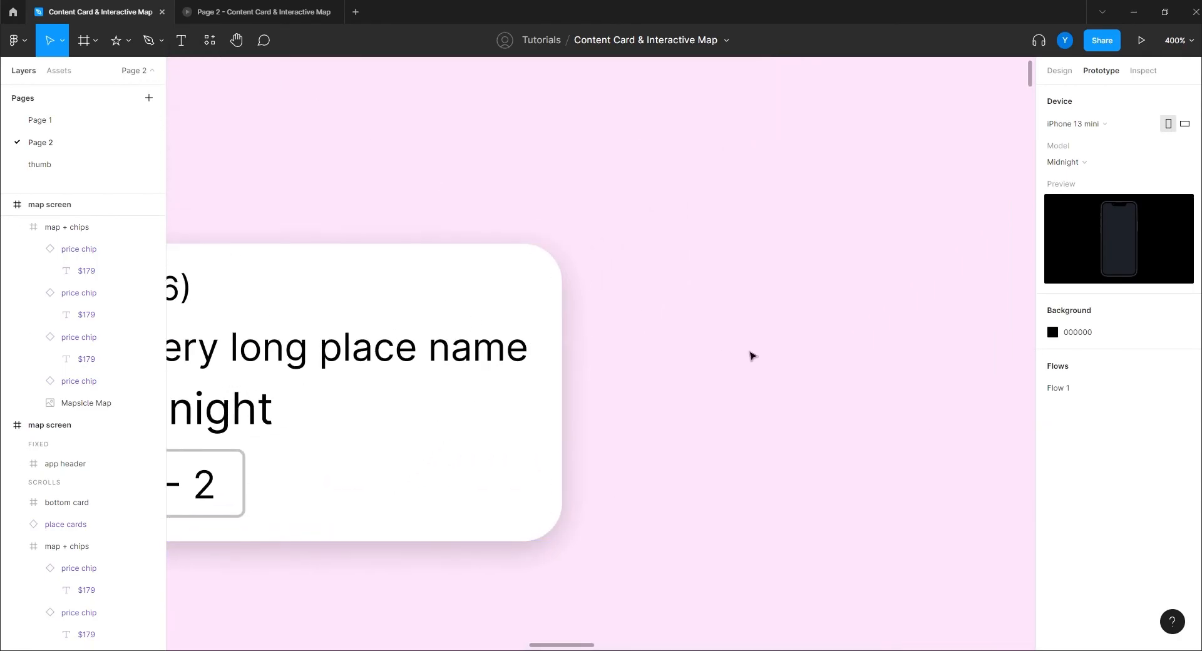
{"action": "key", "text": "o"}
{"action": "mouse_move", "coordinate": [764, 271]}
{"action": "left_mouse_down"}
{"action": "mouse_move", "coordinate": [731, 304]}
{"action": "mouse_move", "coordinate": [784, 302]}
{"action": "left_mouse_up"}
{"action": "left_click", "coordinate": [119, 42]}
{"action": "left_click", "coordinate": [139, 143]}
{"action": "mouse_move", "coordinate": [786, 334]}
{"action": "left_mouse_down"}
{"action": "mouse_move", "coordinate": [725, 378]}
{"action": "mouse_move", "coordinate": [821, 373]}
{"action": "mouse_move", "coordinate": [818, 332]}
{"action": "mouse_move", "coordinate": [802, 325]}
{"action": "left_mouse_up"}
{"action": "left_click_drag", "start_coordinate": [738, 378], "coordinate": [757, 315]}
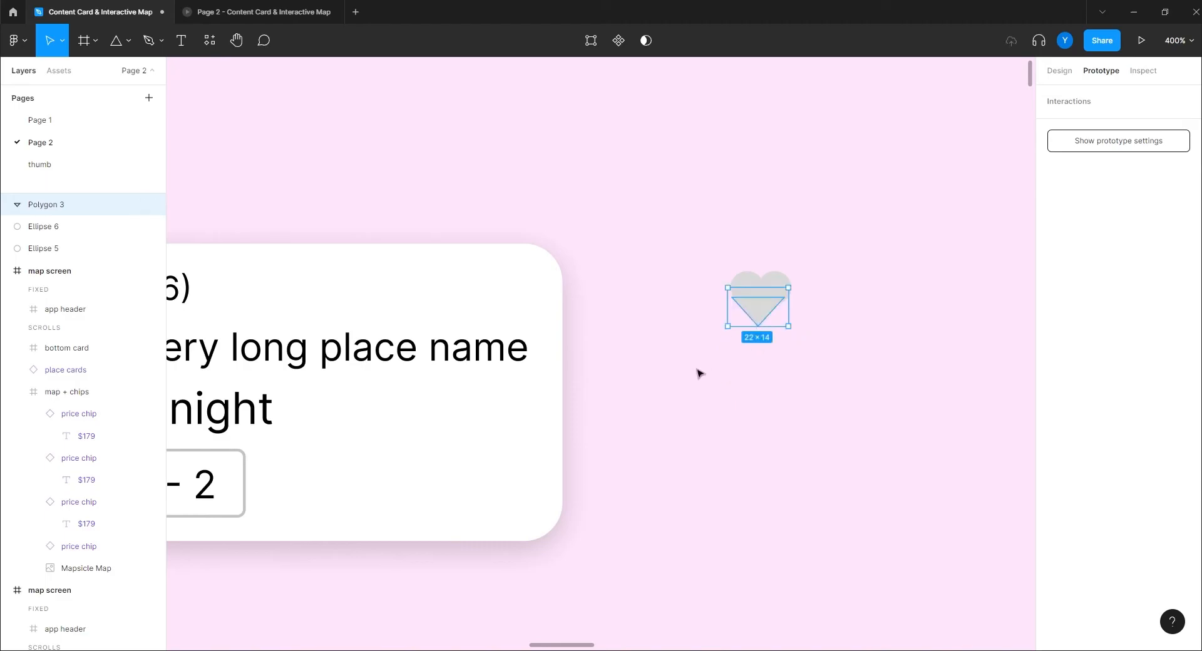
- Merge the two circles and the triangle into one heart shape with a Union
{"action": "scroll", "coordinate": [701, 374], "scroll_direction": "up", "scroll_amount": 5}
{"action": "left_click_drag", "start_coordinate": [706, 376], "coordinate": [710, 376]}
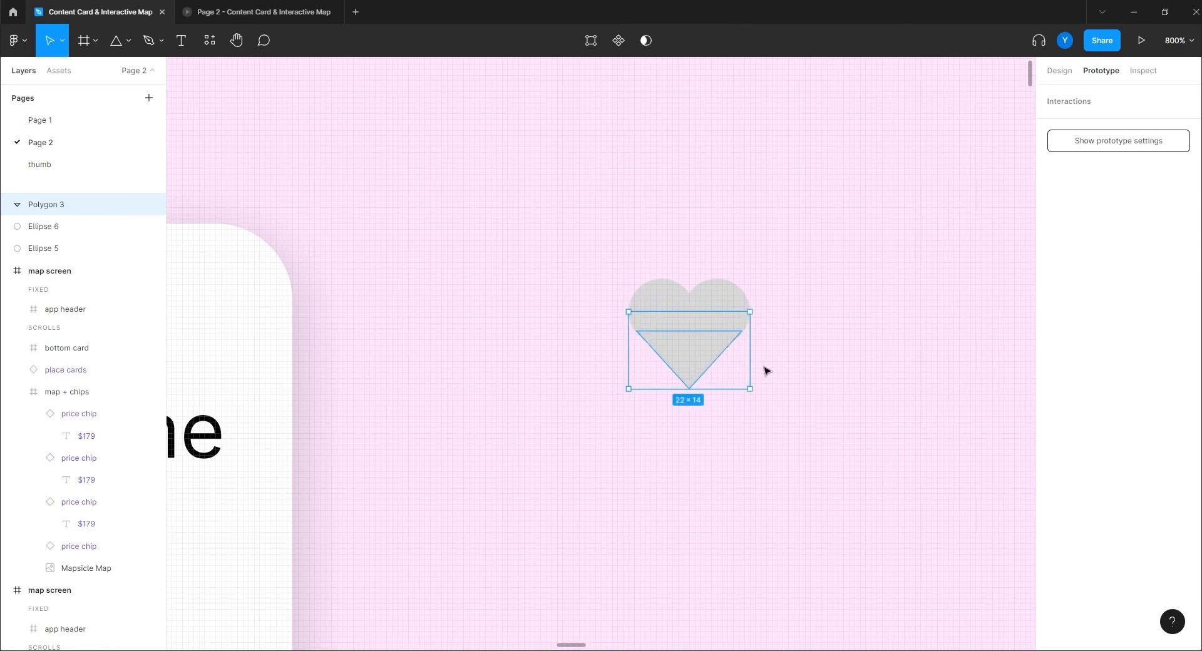
{"action": "left_click_drag", "start_coordinate": [774, 248], "coordinate": [573, 489]}
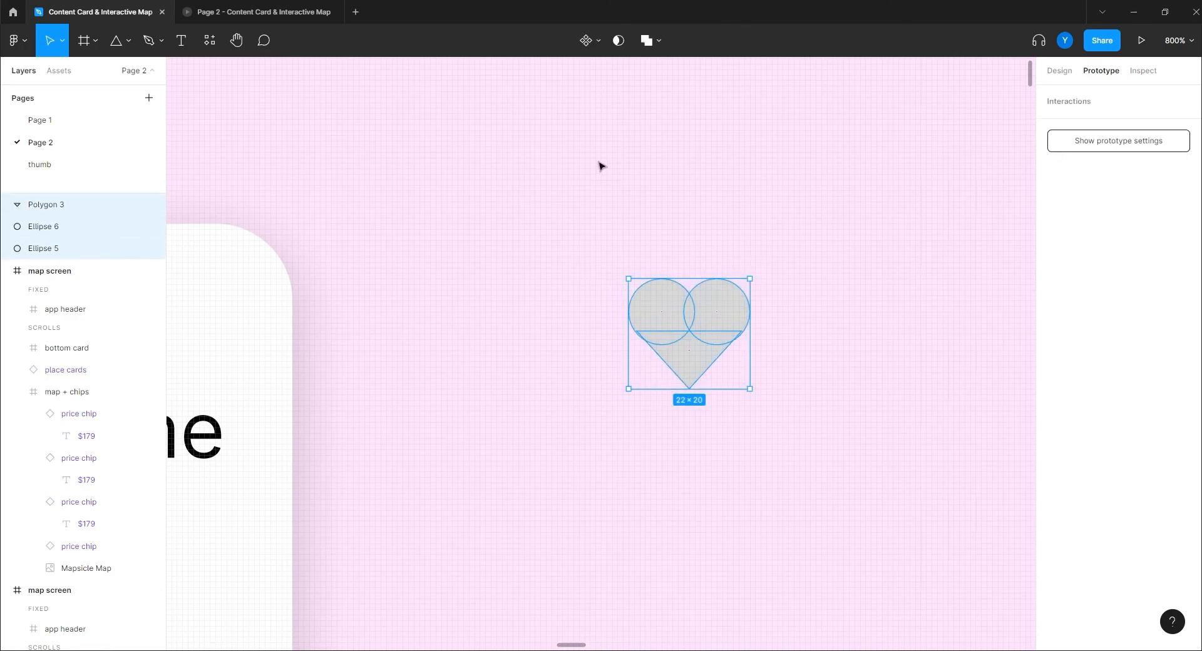
{"action": "left_click", "coordinate": [646, 40]}
{"action": "left_click", "coordinate": [658, 40]}
{"action": "left_click", "coordinate": [652, 153]}
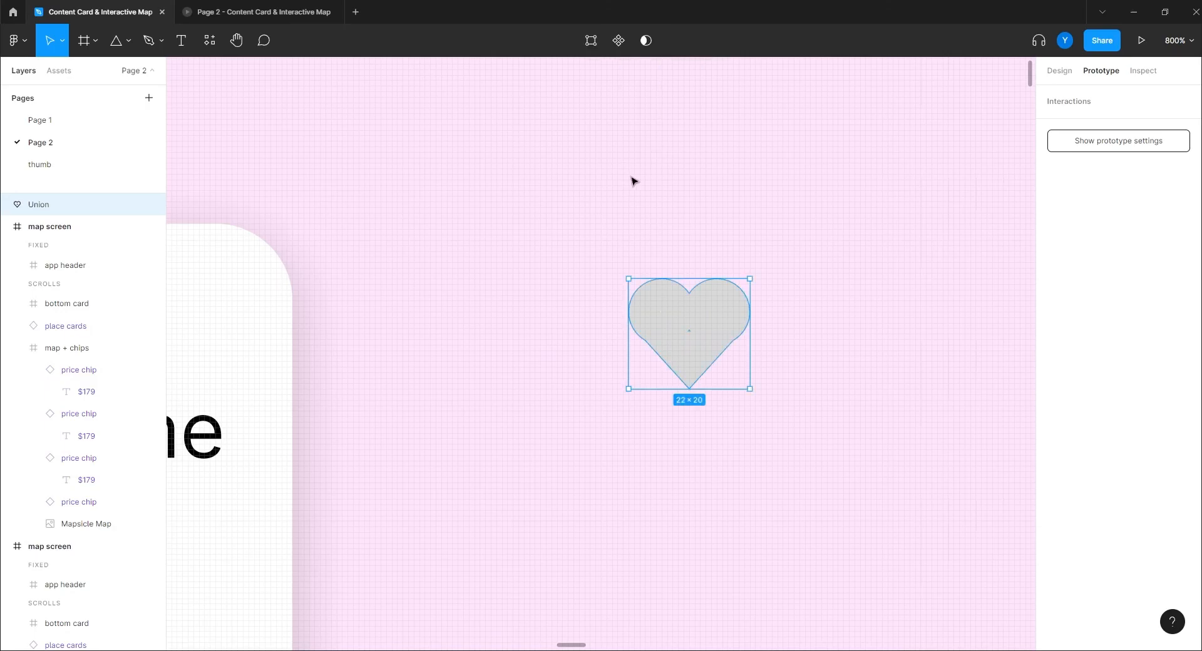
- Edit the heart's vector points and pull curve handles at the lower side corners to smooth the transition into the straight edges
{"action": "left_click_drag", "start_coordinate": [535, 353], "coordinate": [379, 449]}
{"action": "key", "text": "plus"}
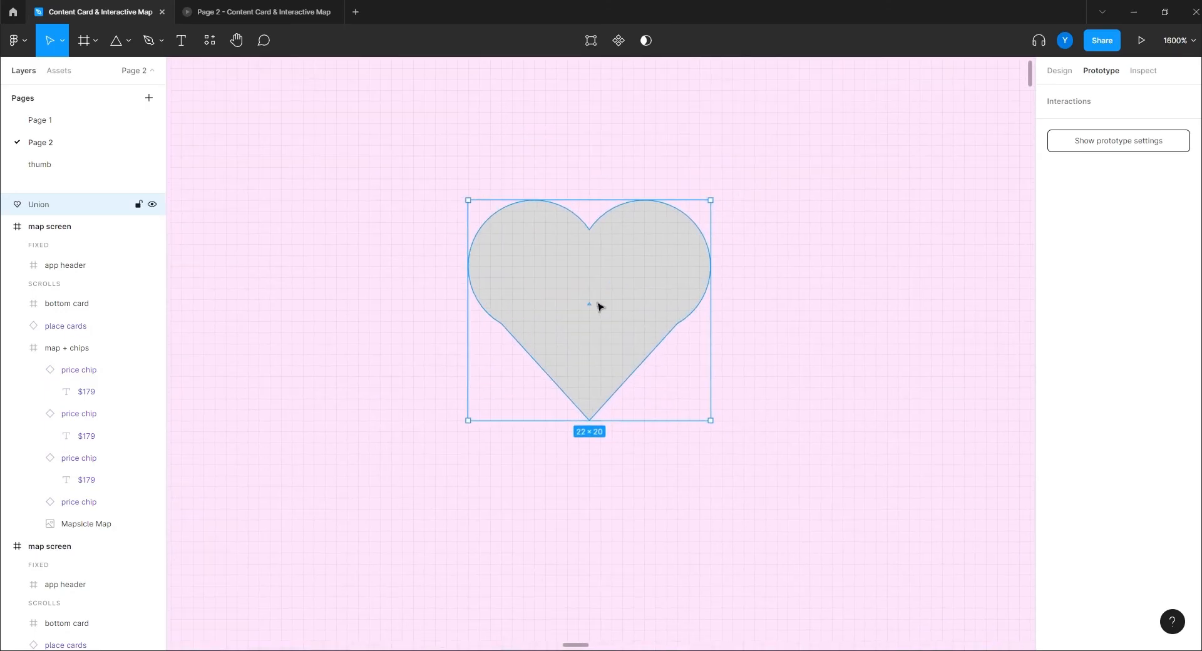
{"action": "double_click", "coordinate": [598, 304]}
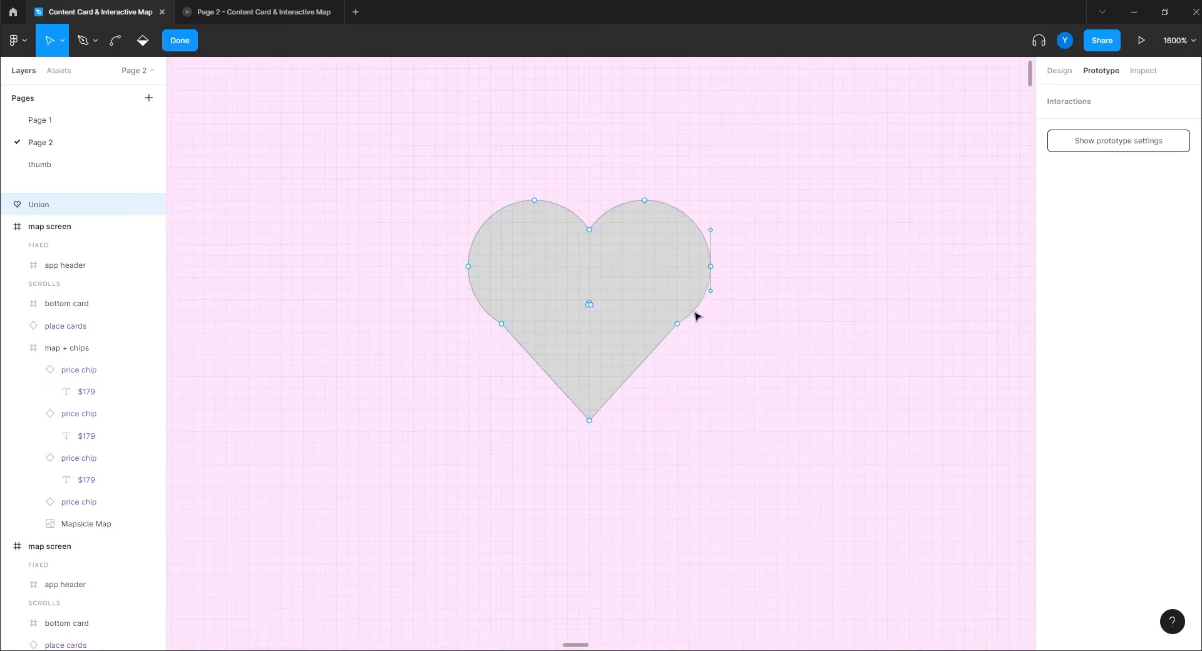
{"action": "left_click", "coordinate": [502, 324]}
{"action": "left_click_drag", "start_coordinate": [483, 312], "coordinate": [485, 307]}
- Round the heart's bottom point with a corner radius of 1 and finish the vector editing
{"action": "left_click", "coordinate": [589, 421]}
{"action": "left_click", "coordinate": [1060, 71]}
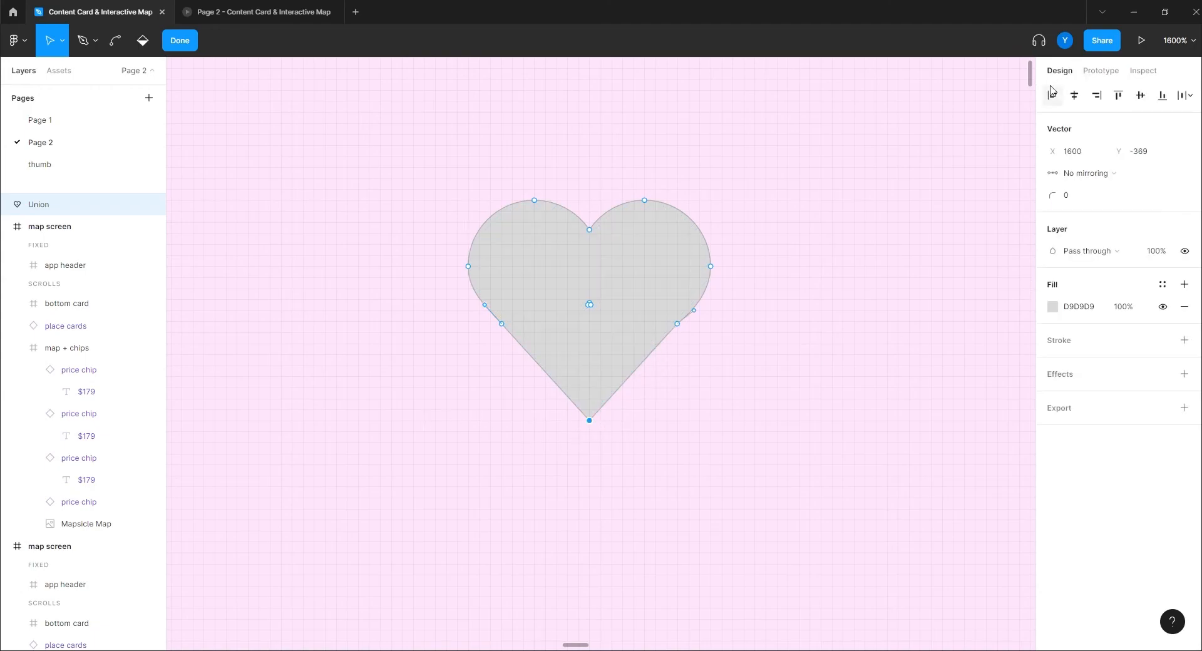
{"action": "left_click", "coordinate": [1075, 199]}
{"action": "type", "text": "1"}
{"action": "left_click", "coordinate": [612, 459]}
{"action": "left_click", "coordinate": [677, 323]}
{"action": "left_click", "coordinate": [720, 338]}
{"action": "key", "text": "Escape"}
{"action": "key", "text": "Escape"}
{"action": "key", "text": "minus"}
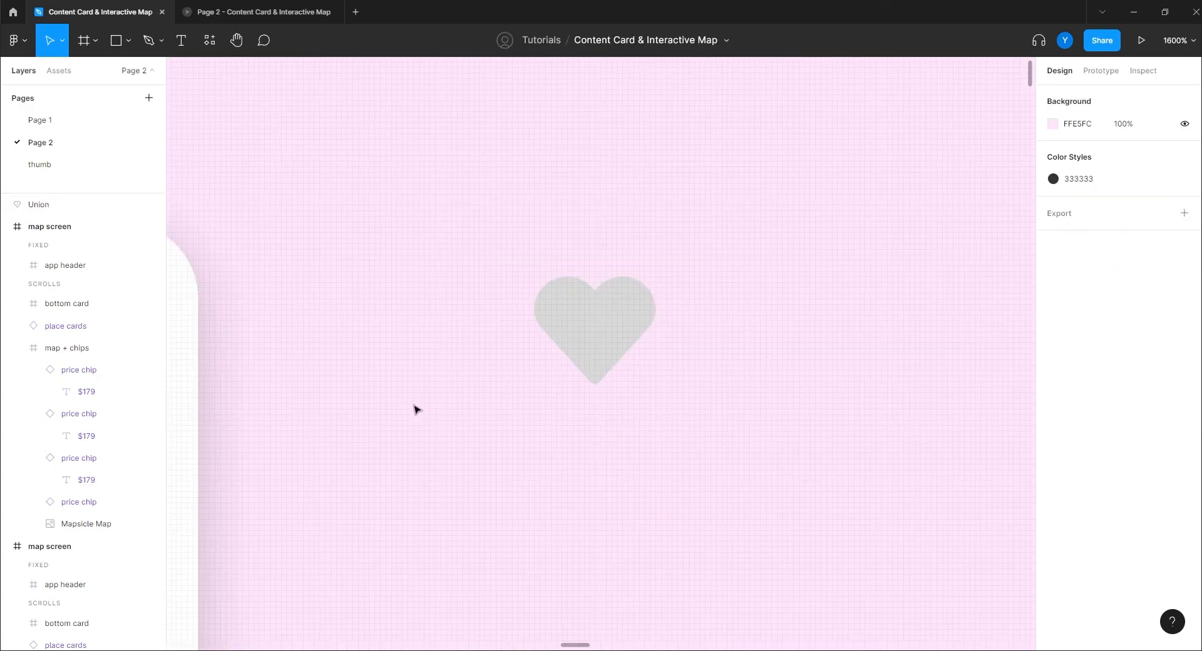
{"action": "key", "text": "minus"}
{"action": "key", "text": "minus"}
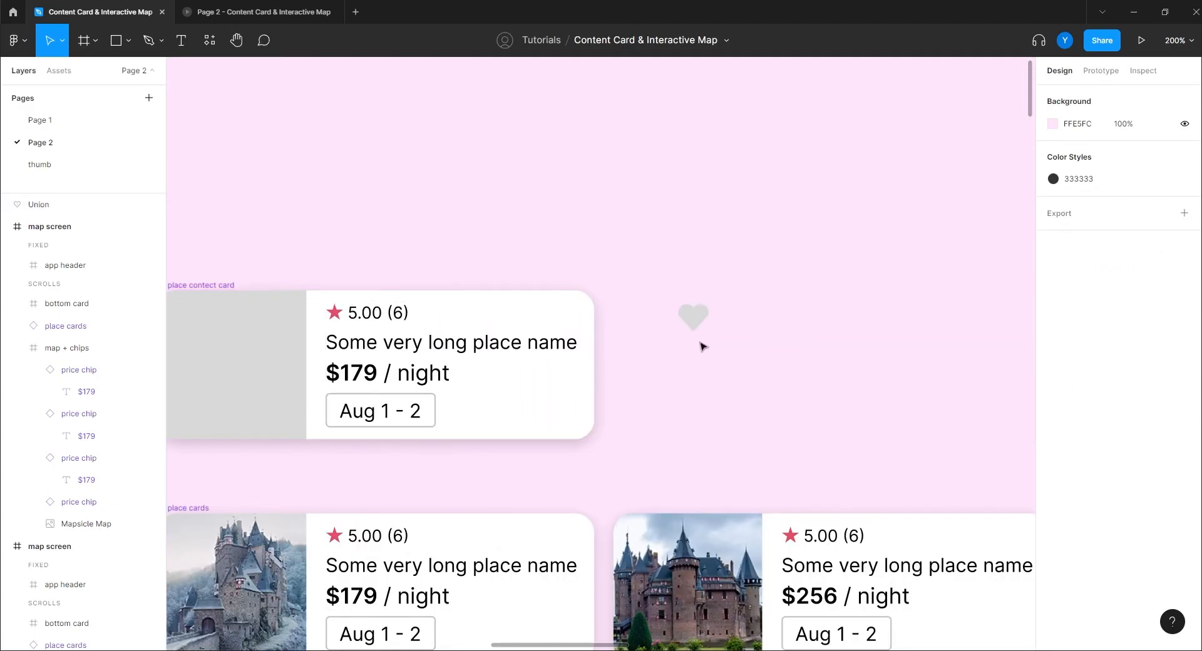
- Add a black 1 px inside stroke to the heart and delete the stray vector points at its centre
{"action": "left_click", "coordinate": [695, 321]}
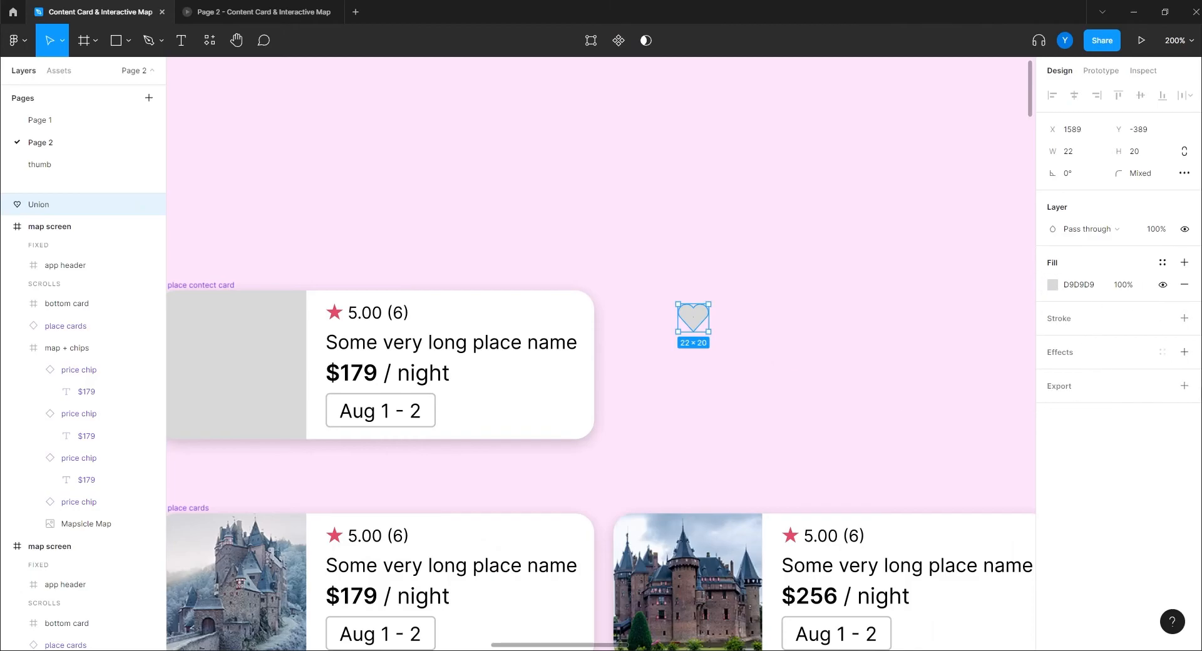
{"action": "left_click", "coordinate": [1185, 318]}
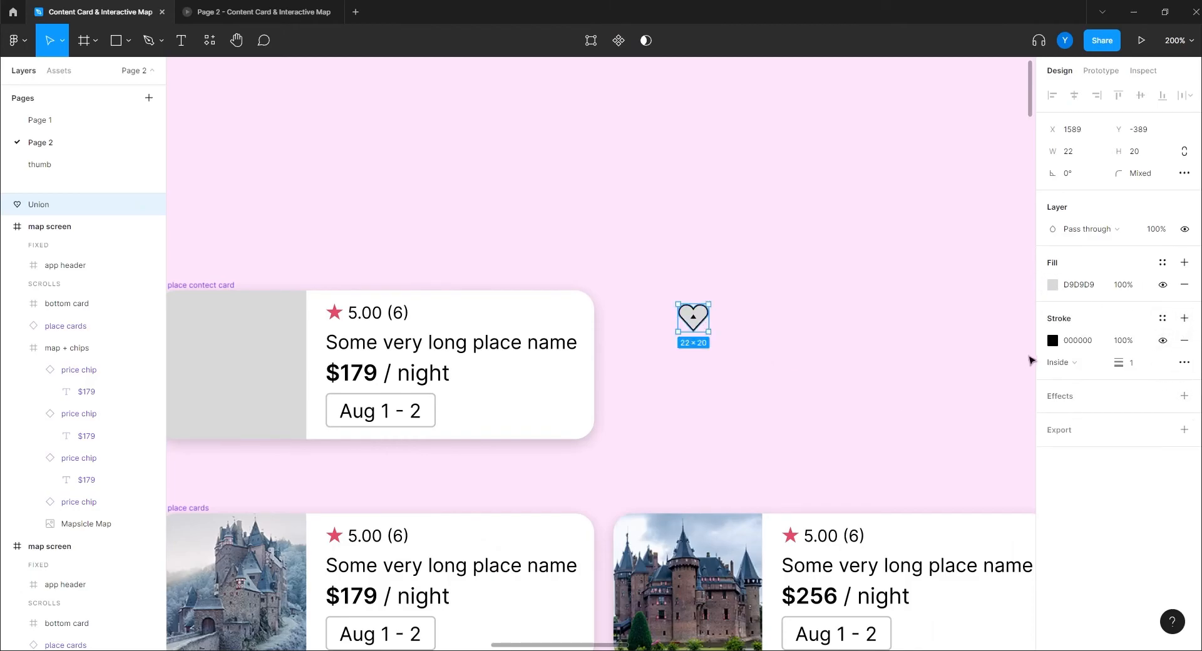
{"action": "scroll", "coordinate": [647, 393], "scroll_direction": "up", "scroll_amount": 10}
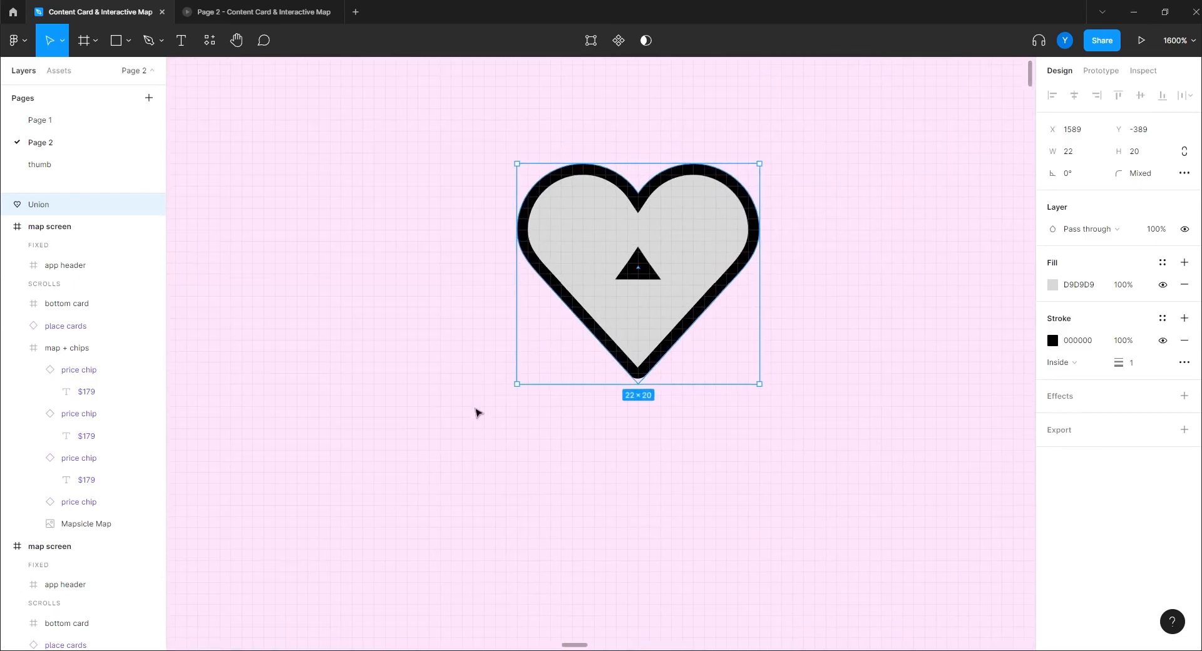
{"action": "key", "text": "Return"}
{"action": "left_click", "coordinate": [639, 268]}
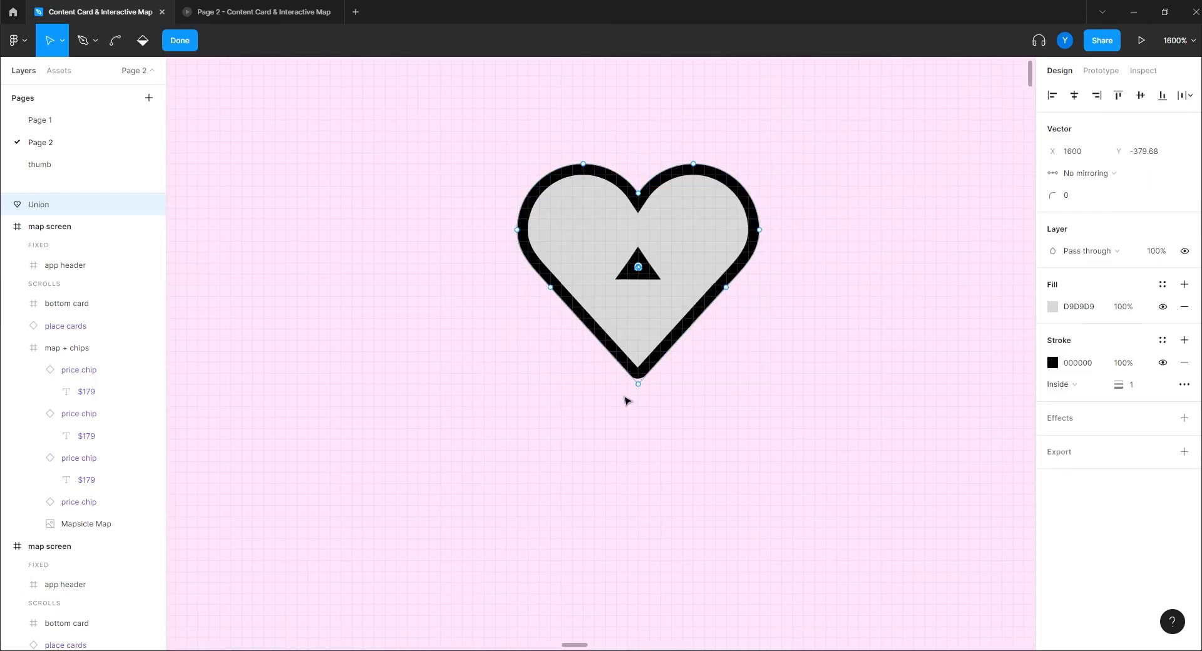
{"action": "key", "text": "Delete"}
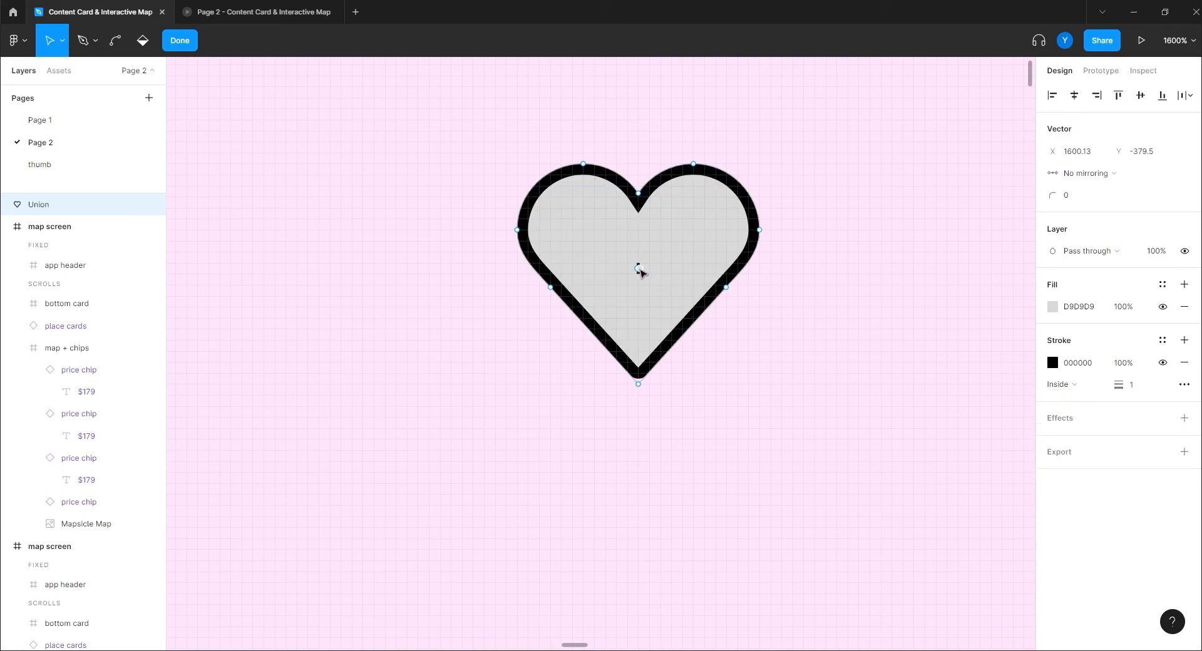
{"action": "key", "text": "Escape"}
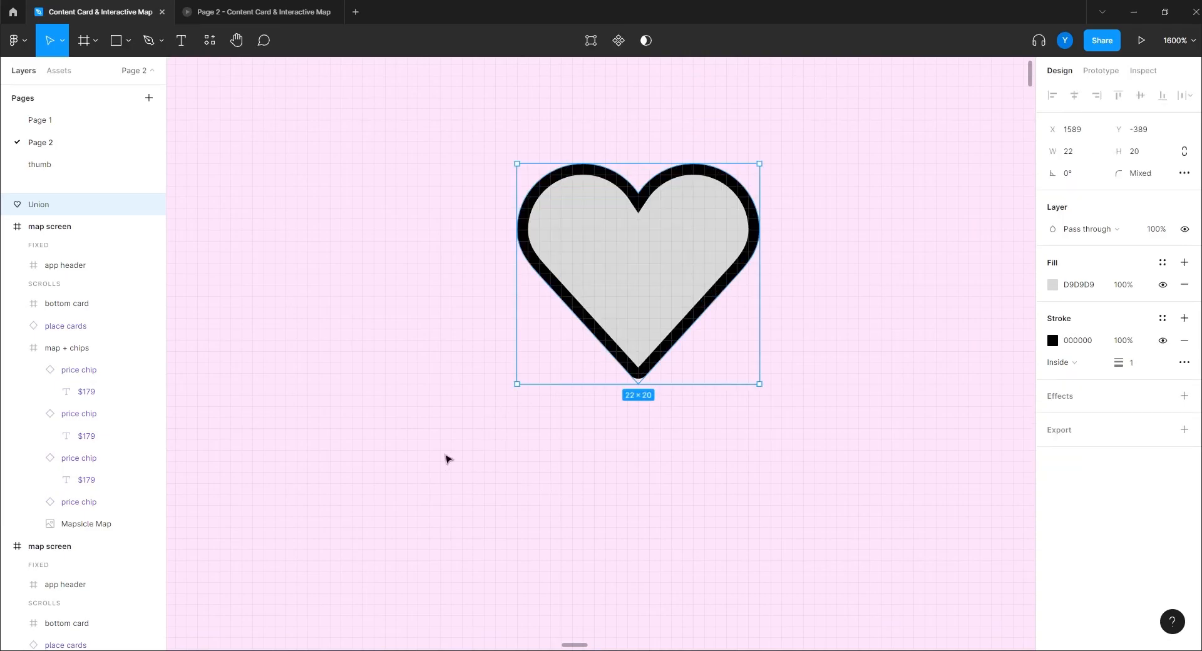
- Scale the heart down to 16 × 15 and remove its fill
{"action": "scroll", "coordinate": [564, 443], "scroll_direction": "down", "scroll_amount": 5}
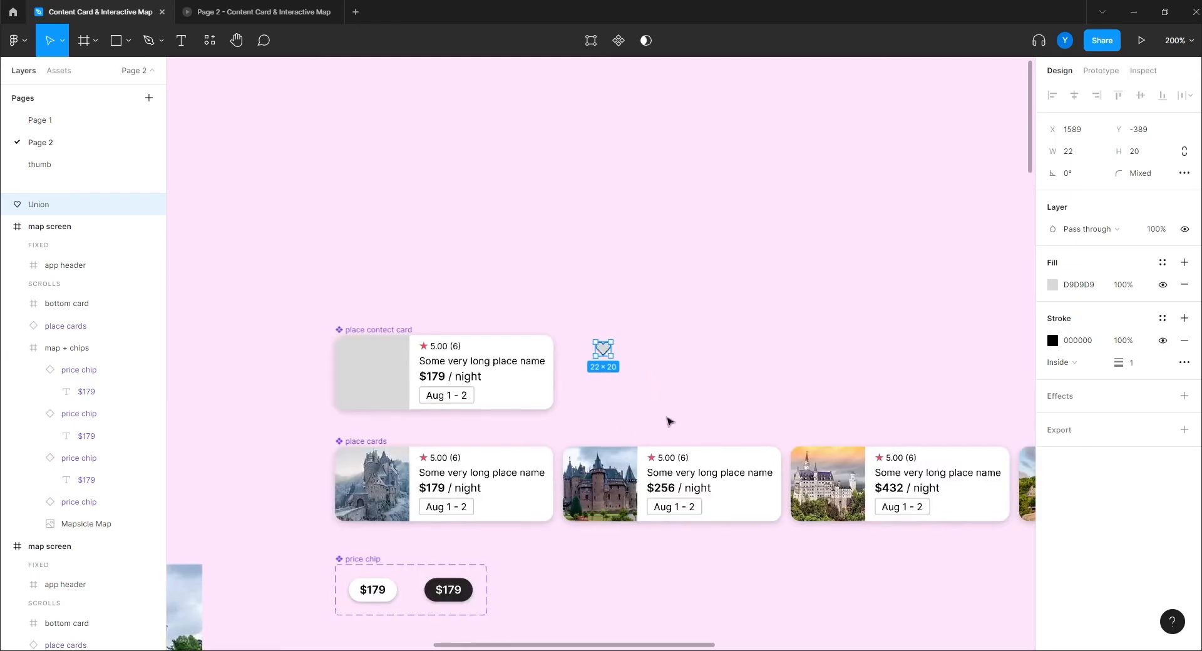
{"action": "scroll", "coordinate": [651, 394], "scroll_direction": "up", "scroll_amount": 3}
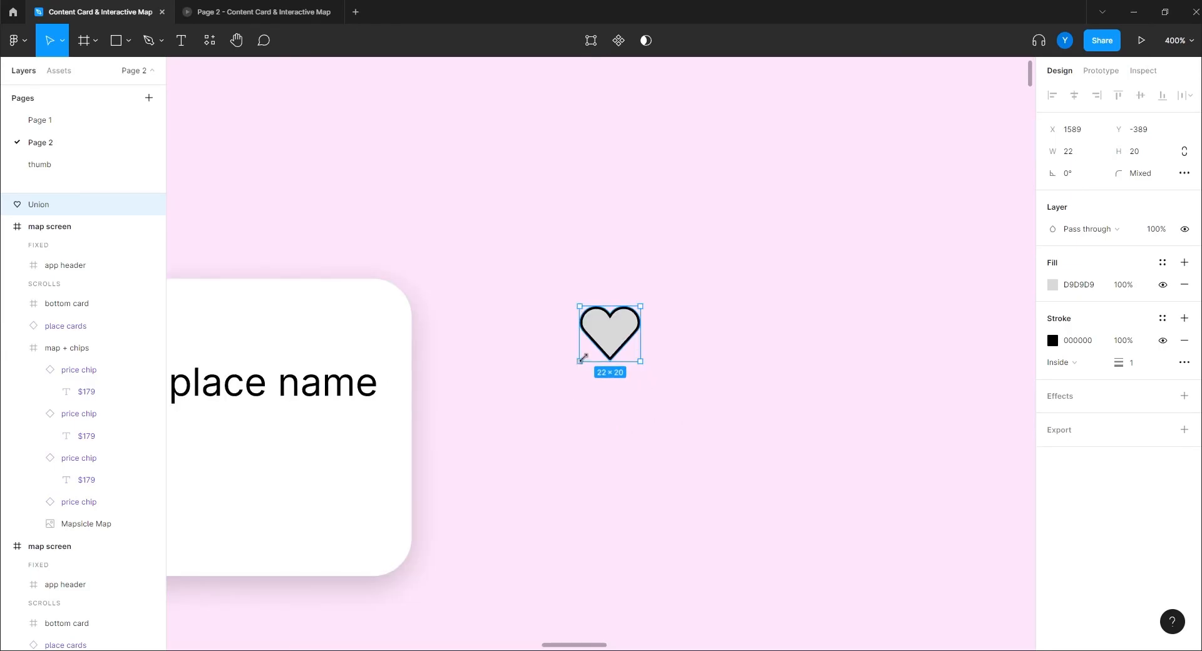
{"action": "left_click_drag", "start_coordinate": [581, 361], "coordinate": [596, 349]}
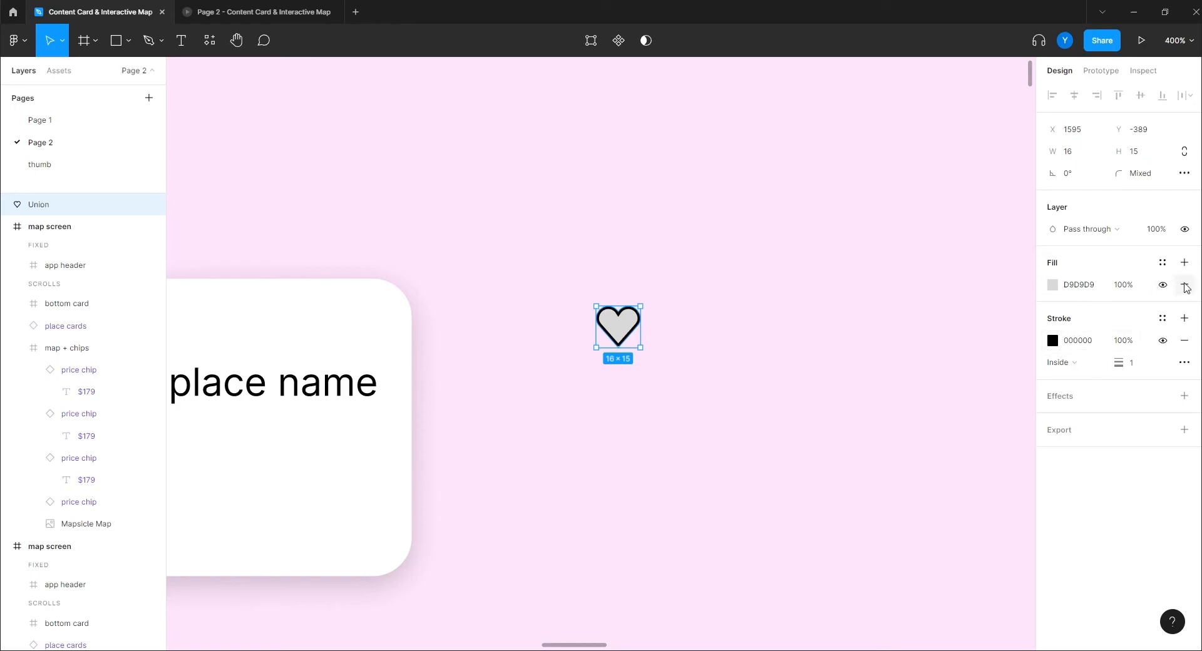
{"action": "left_click", "coordinate": [1185, 285]}
- Change the heart's stroke colour to dark grey 616161
{"action": "left_click", "coordinate": [1053, 319]}
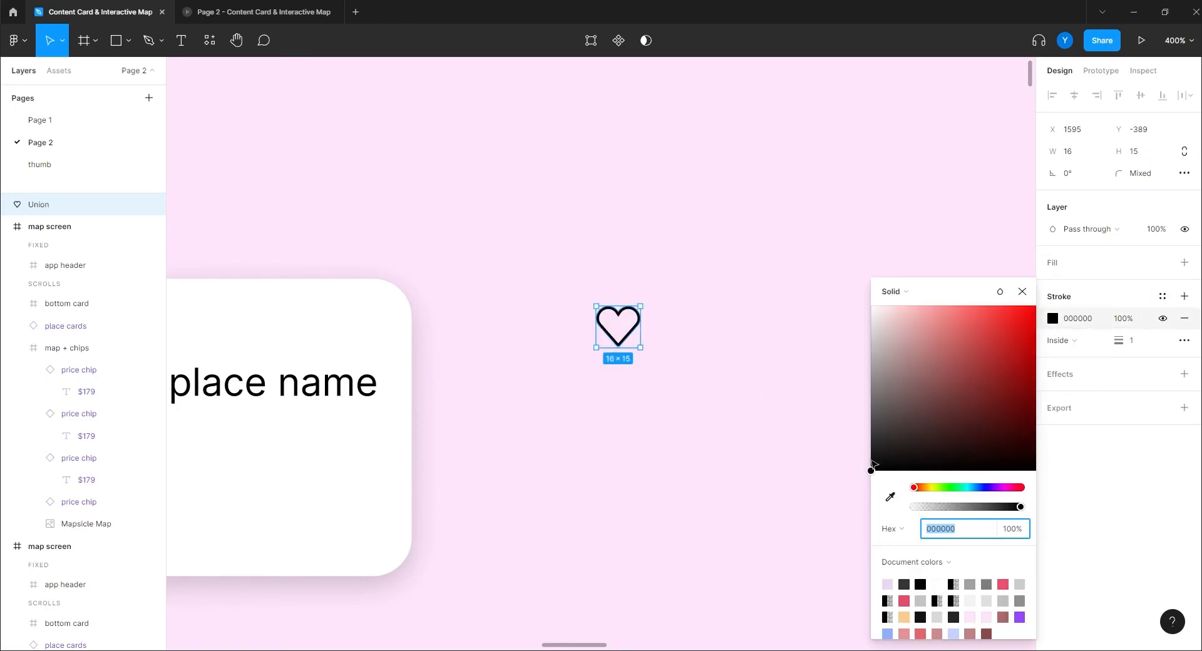
{"action": "mouse_move", "coordinate": [872, 474]}
{"action": "left_mouse_down"}
{"action": "mouse_move", "coordinate": [845, 416]}
{"action": "mouse_move", "coordinate": [570, 409]}
{"action": "mouse_move", "coordinate": [560, 420]}
{"action": "mouse_move", "coordinate": [748, 424]}
{"action": "left_mouse_up"}
{"action": "left_click", "coordinate": [566, 406]}
- Place the heart after the review count in the place content card's rating row and resize it to 14 × 12
{"action": "left_click_drag", "start_coordinate": [700, 381], "coordinate": [802, 370]}
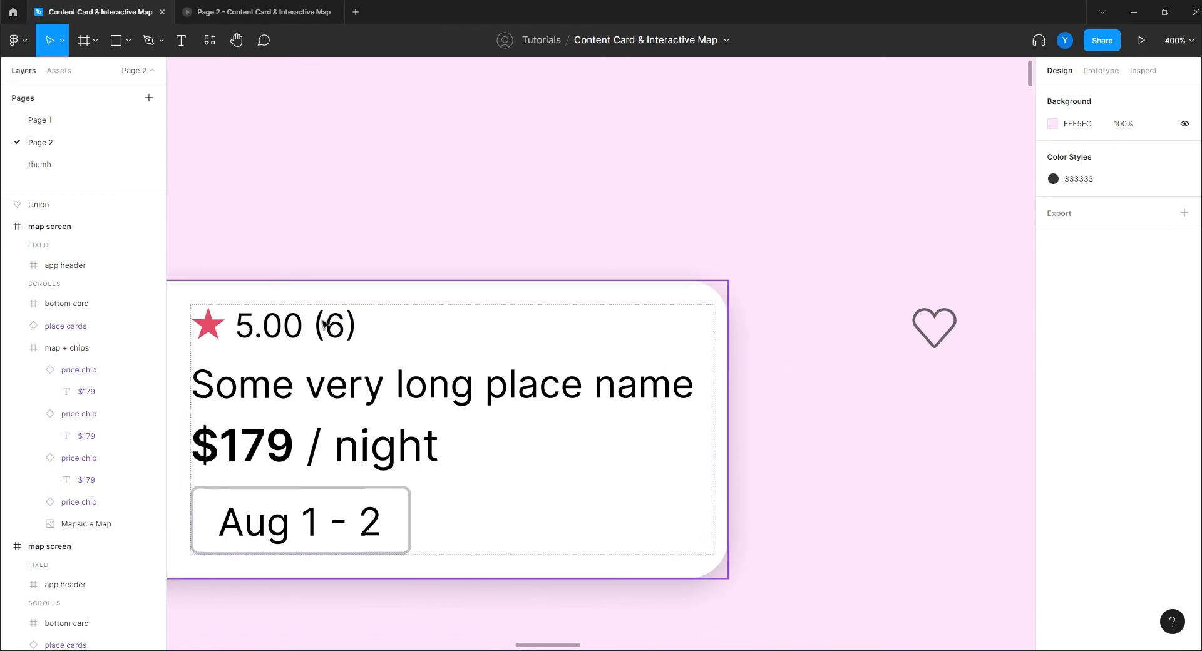
{"action": "left_click", "coordinate": [272, 326]}
{"action": "left_click", "coordinate": [278, 328]}
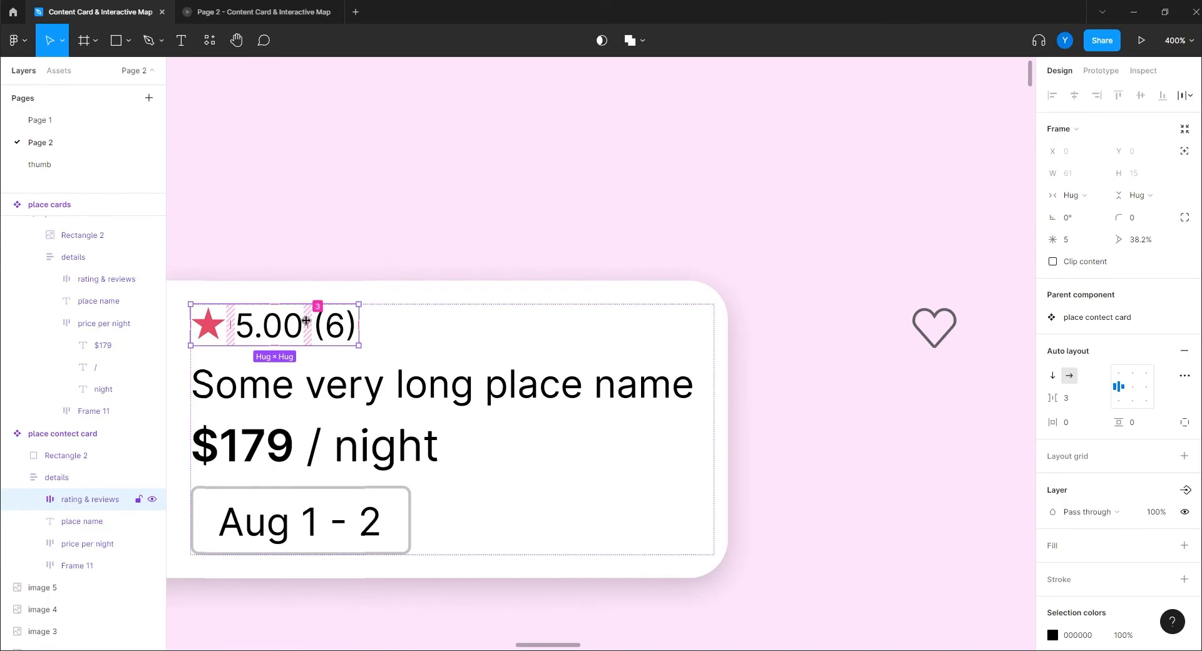
{"action": "left_click_drag", "start_coordinate": [936, 346], "coordinate": [314, 339]}
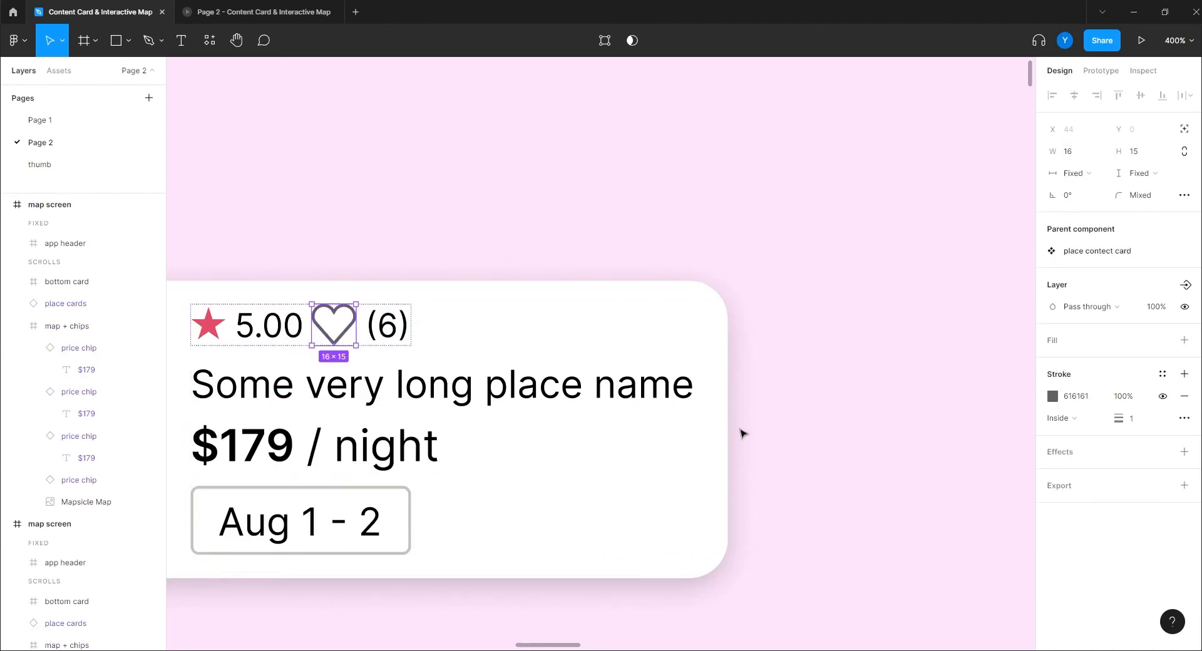
{"action": "key", "text": "Right"}
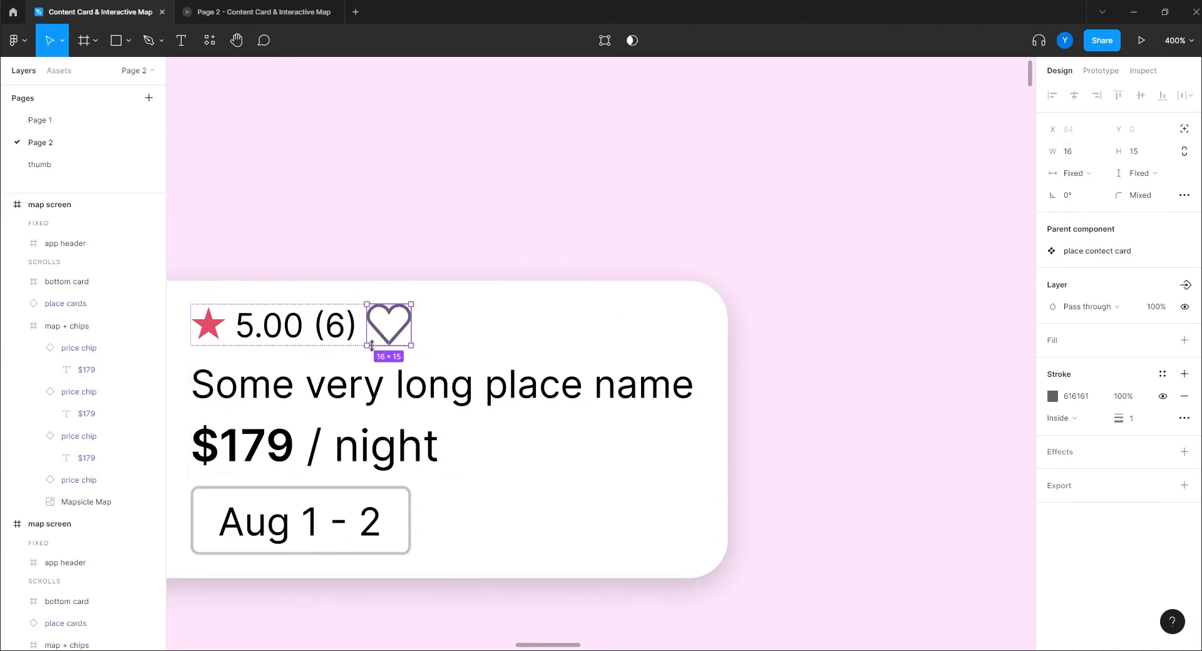
{"action": "left_click_drag", "start_coordinate": [367, 346], "coordinate": [377, 339]}
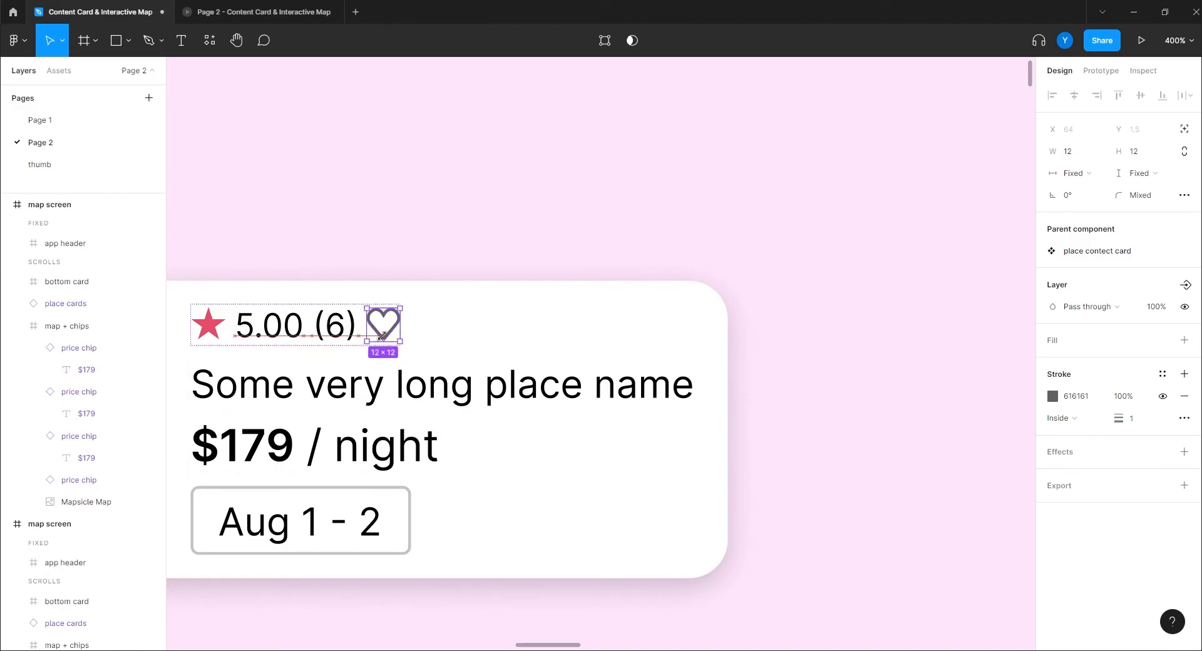
{"action": "left_click_drag", "start_coordinate": [400, 330], "coordinate": [405, 330]}
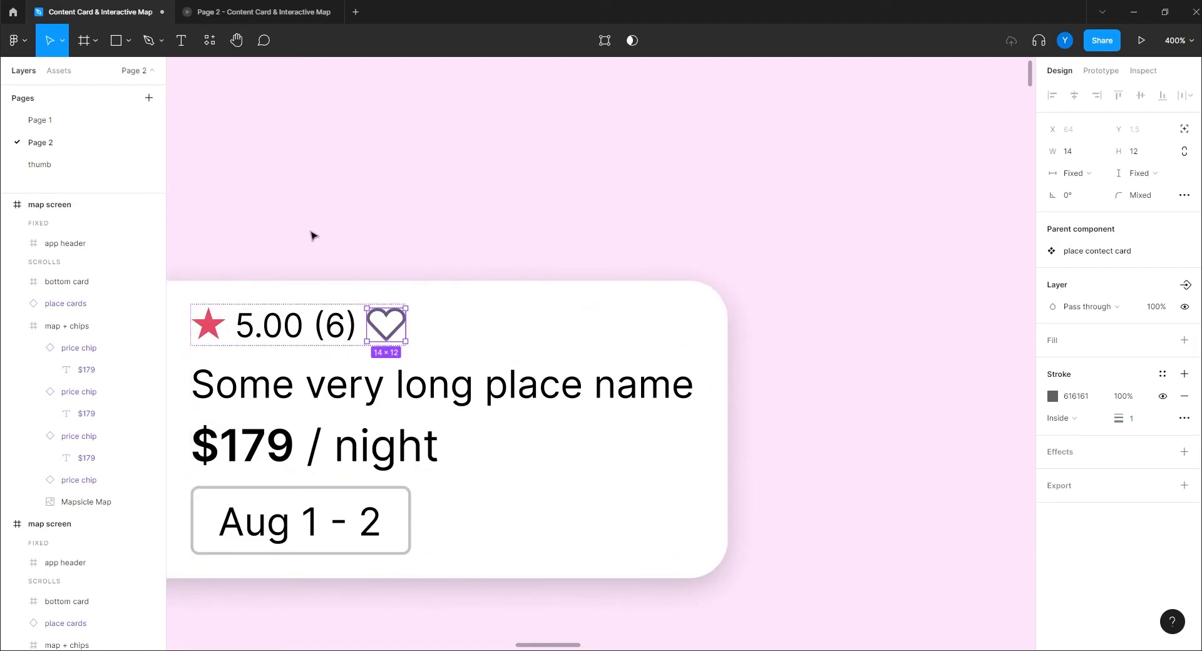
- Move the heart out of the rating row to just below it and wrap both in a new auto layout frame
{"action": "scroll", "coordinate": [301, 243], "scroll_direction": "left", "scroll_amount": 5}
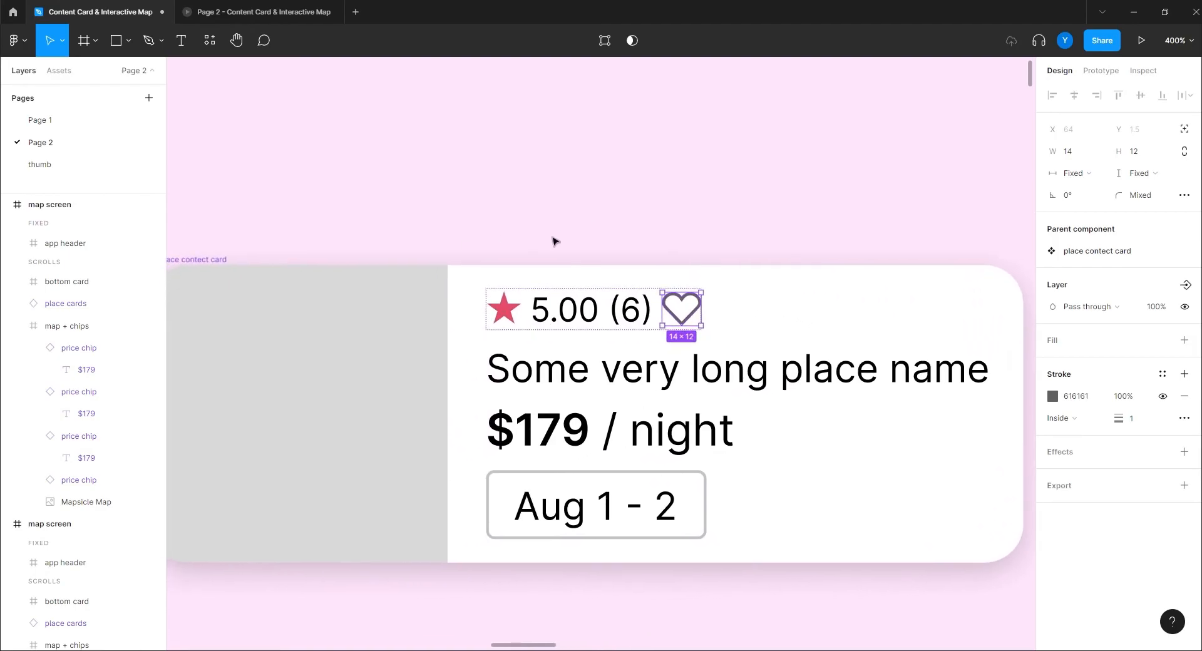
{"action": "left_click_drag", "start_coordinate": [697, 316], "coordinate": [501, 348]}
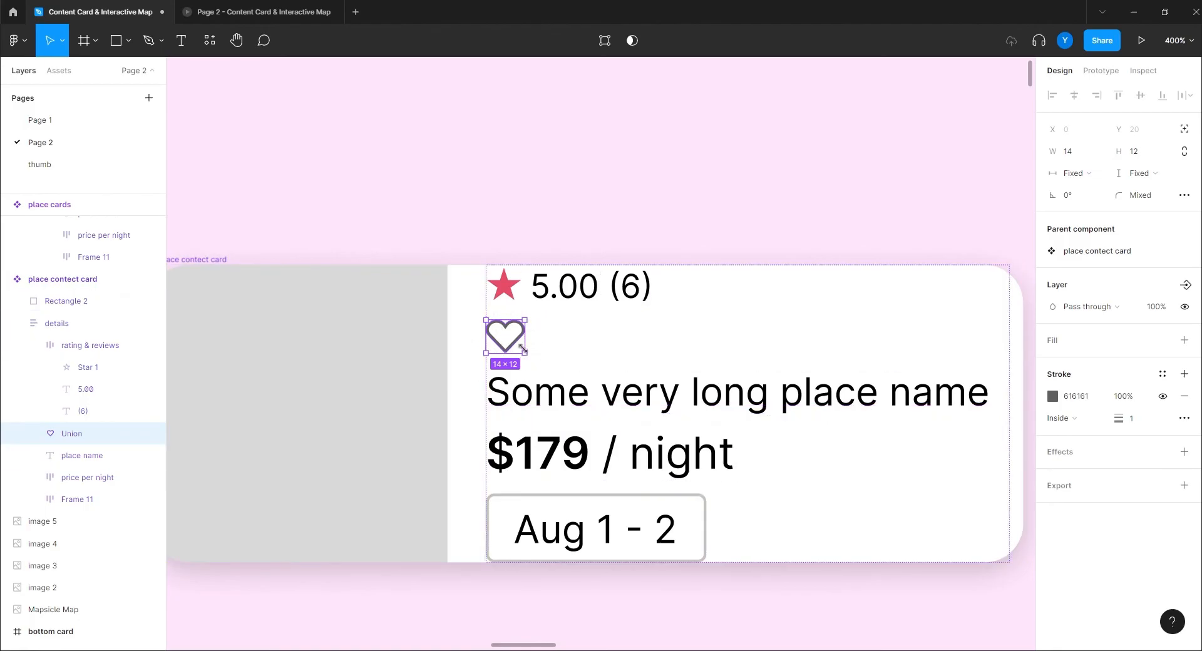
{"action": "left_click", "coordinate": [594, 281], "text": "shift"}
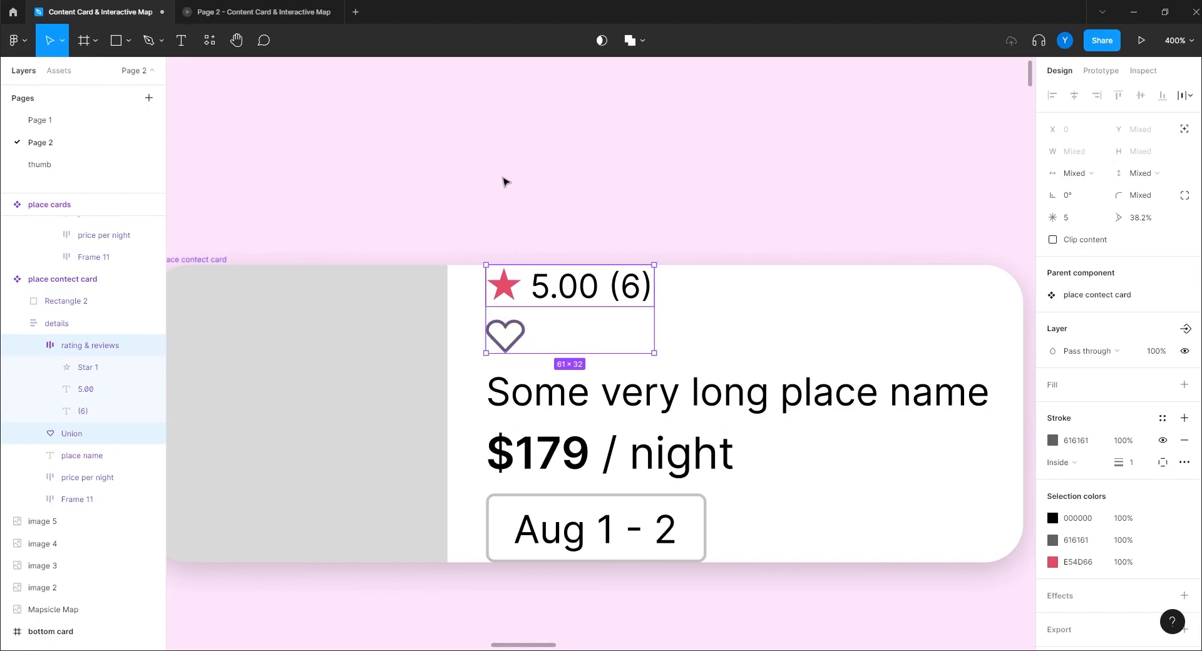
{"action": "key", "text": "shift+a"}
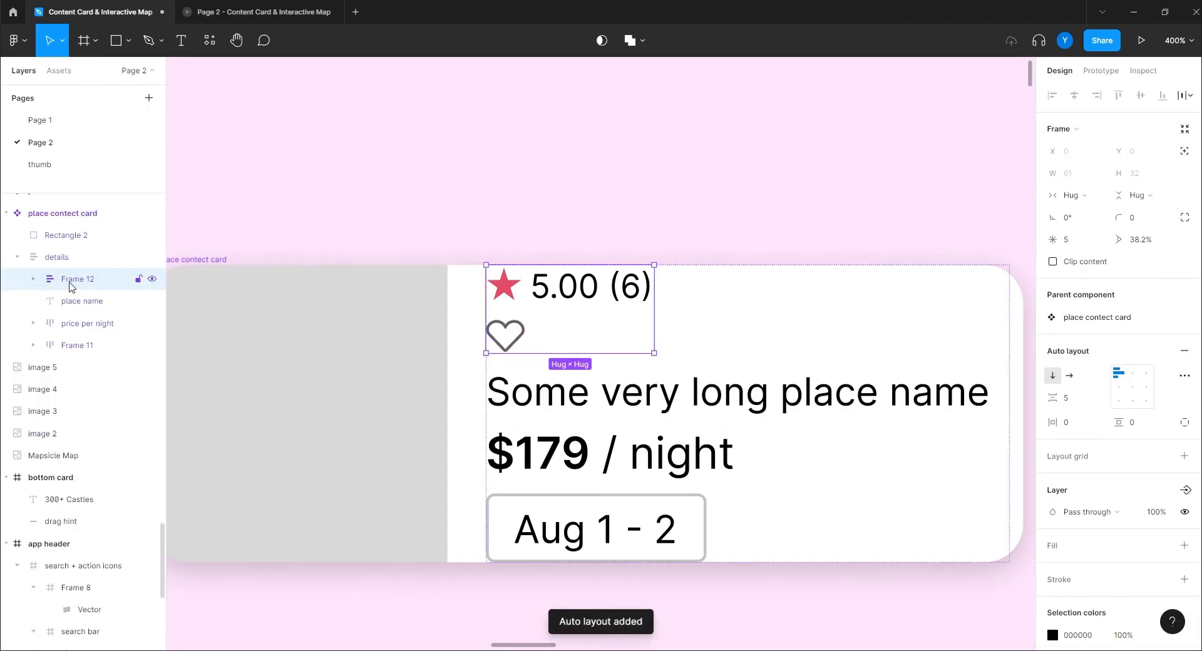
- Rename the new auto layout frame as "rating + icon" and set its direction to horizontal
{"action": "left_click", "coordinate": [33, 279]}
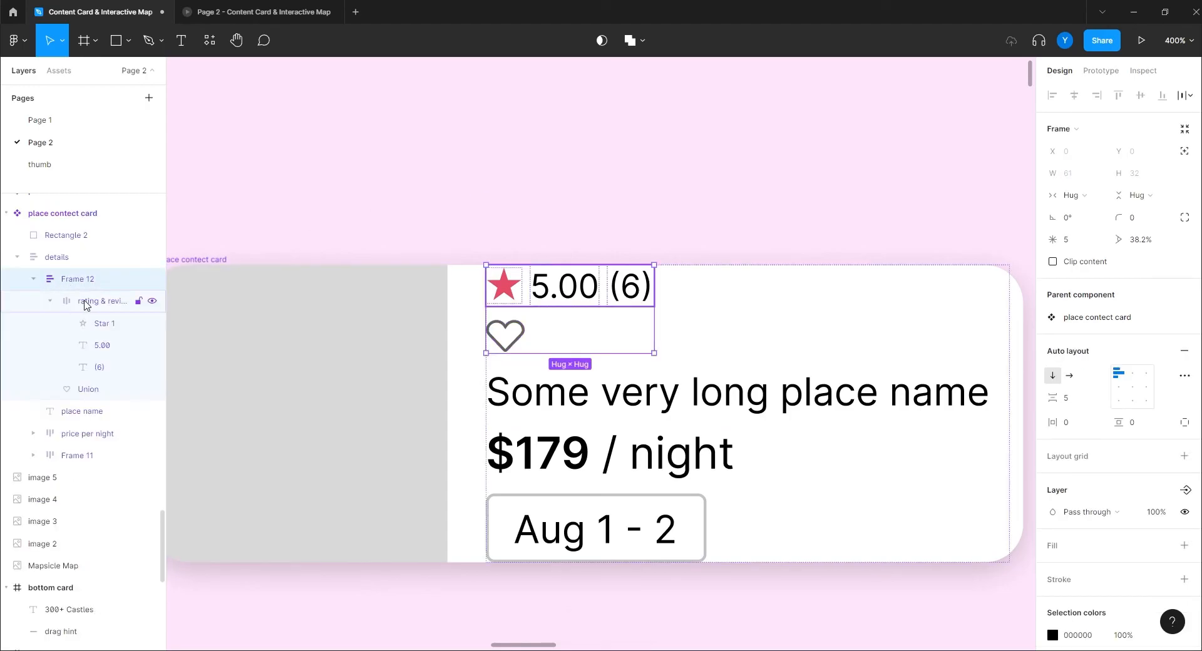
{"action": "double_click", "coordinate": [82, 280]}
{"action": "type", "text": "text"}
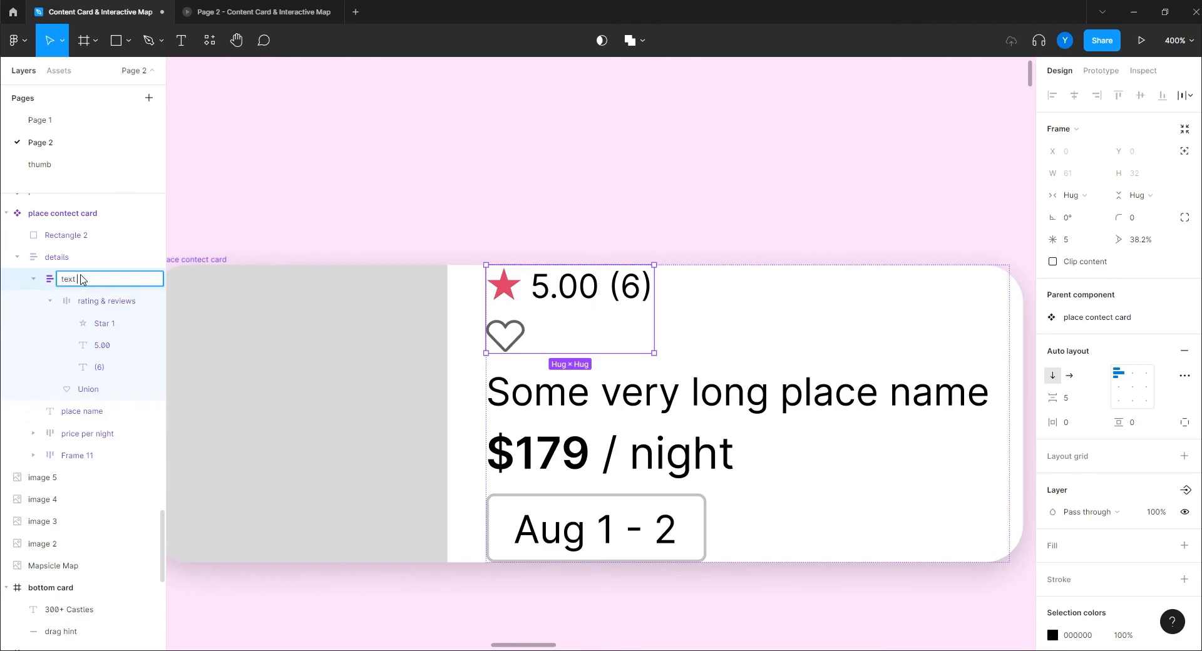
{"action": "key", "text": "BackSpace"}
{"action": "key", "text": "BackSpace"}
{"action": "key", "text": "BackSpace"}
{"action": "key", "text": "BackSpace"}
{"action": "type", "text": "ng + icon"}
{"action": "key", "text": "Return"}
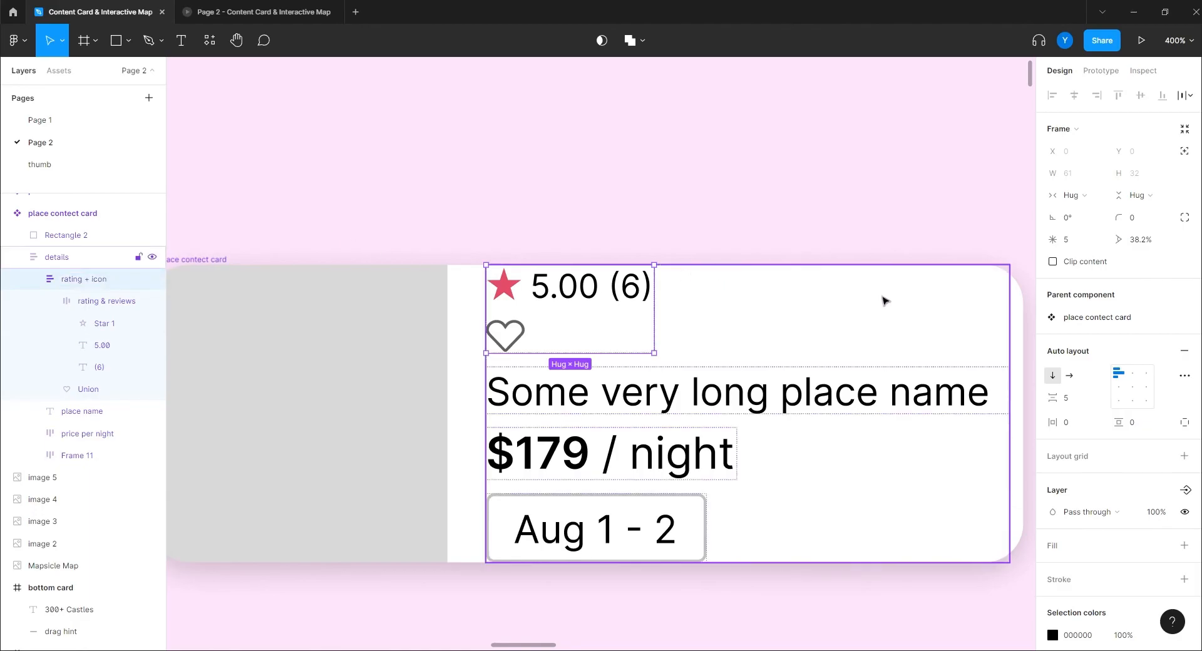
{"action": "left_click", "coordinate": [1070, 375]}
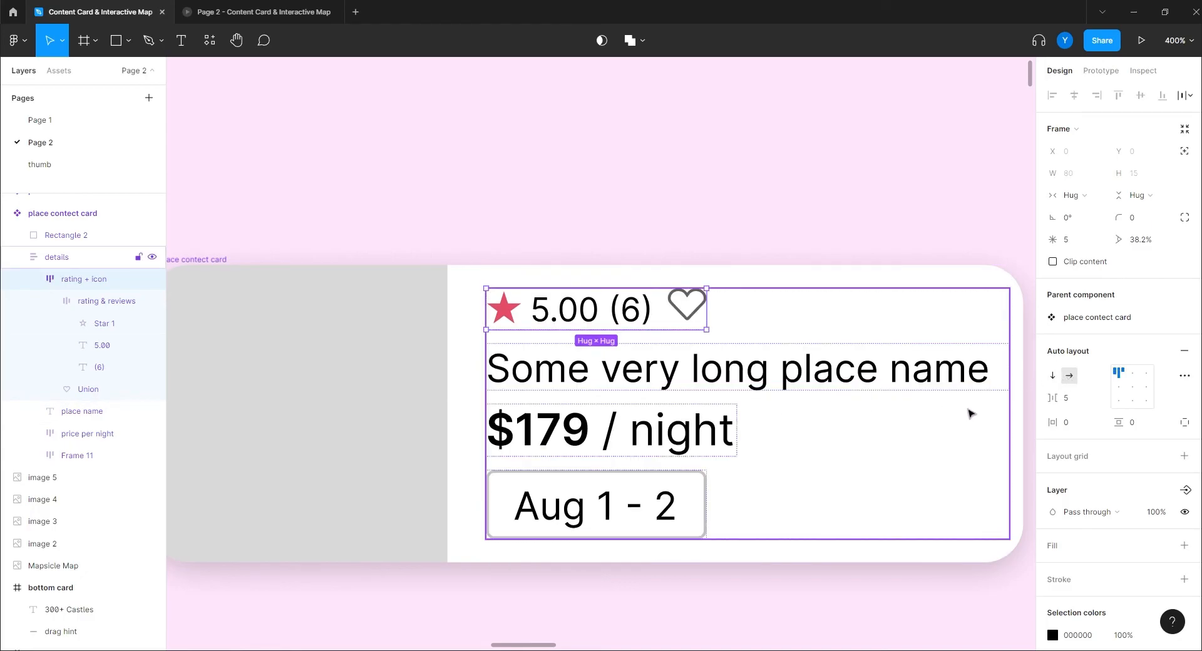
- Set the "rating + icon" frame's width to fill its container in the place content card
{"action": "left_click_drag", "start_coordinate": [817, 397], "coordinate": [628, 332]}
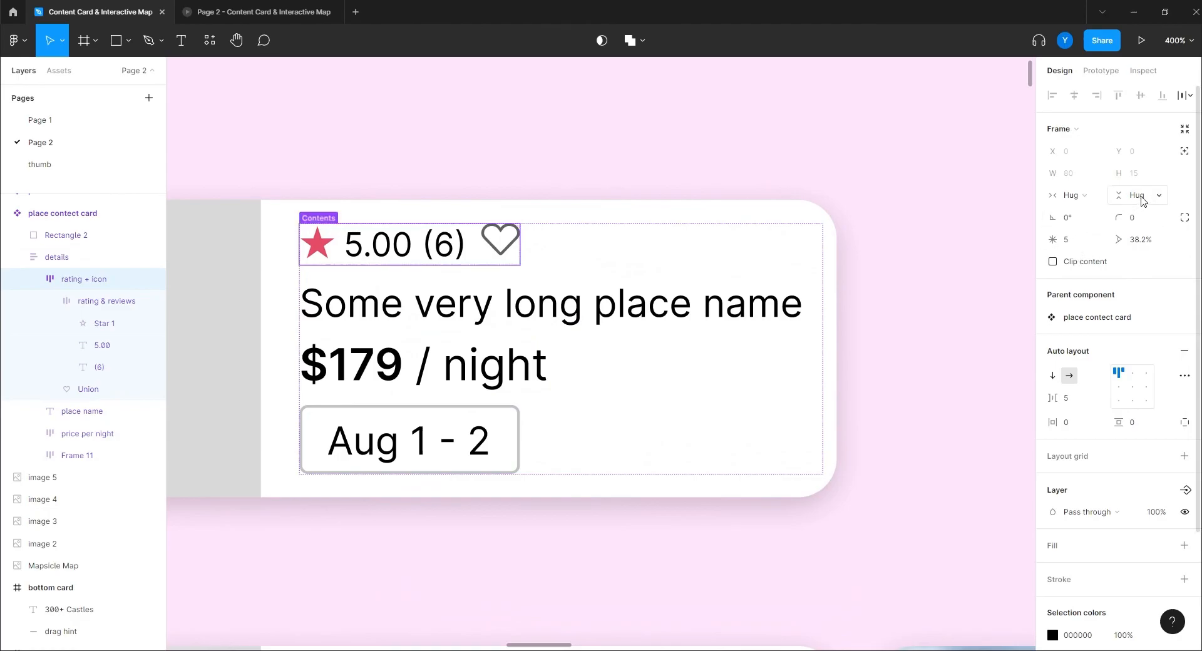
{"action": "left_click", "coordinate": [1079, 195]}
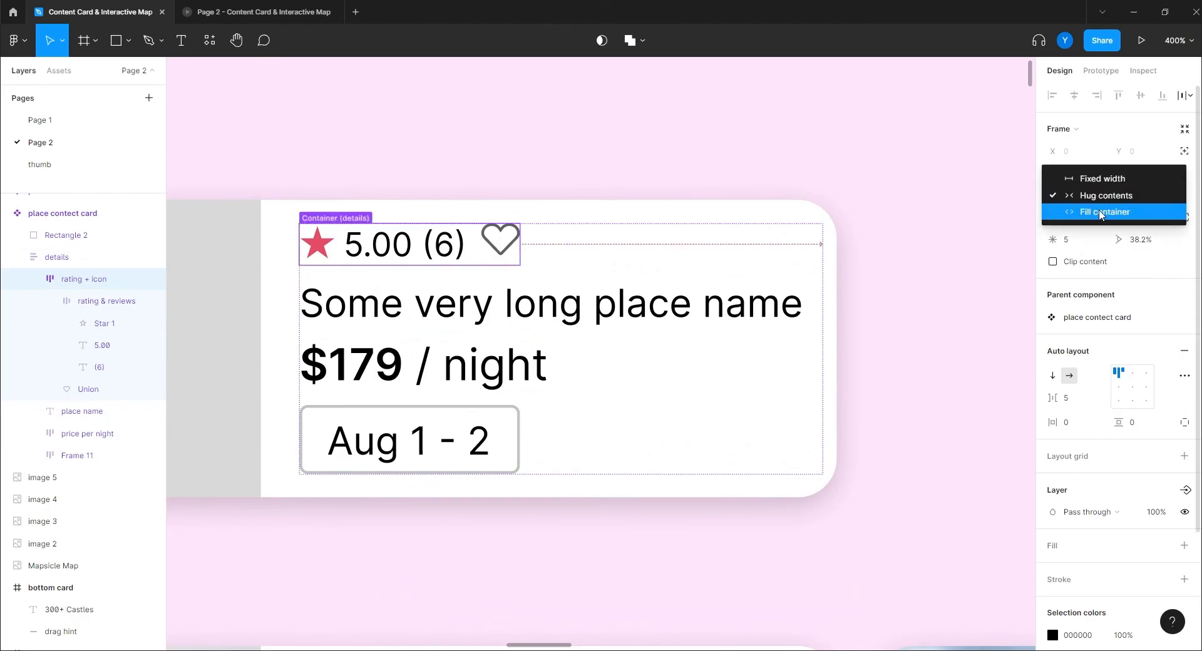
{"action": "left_click", "coordinate": [1101, 213]}
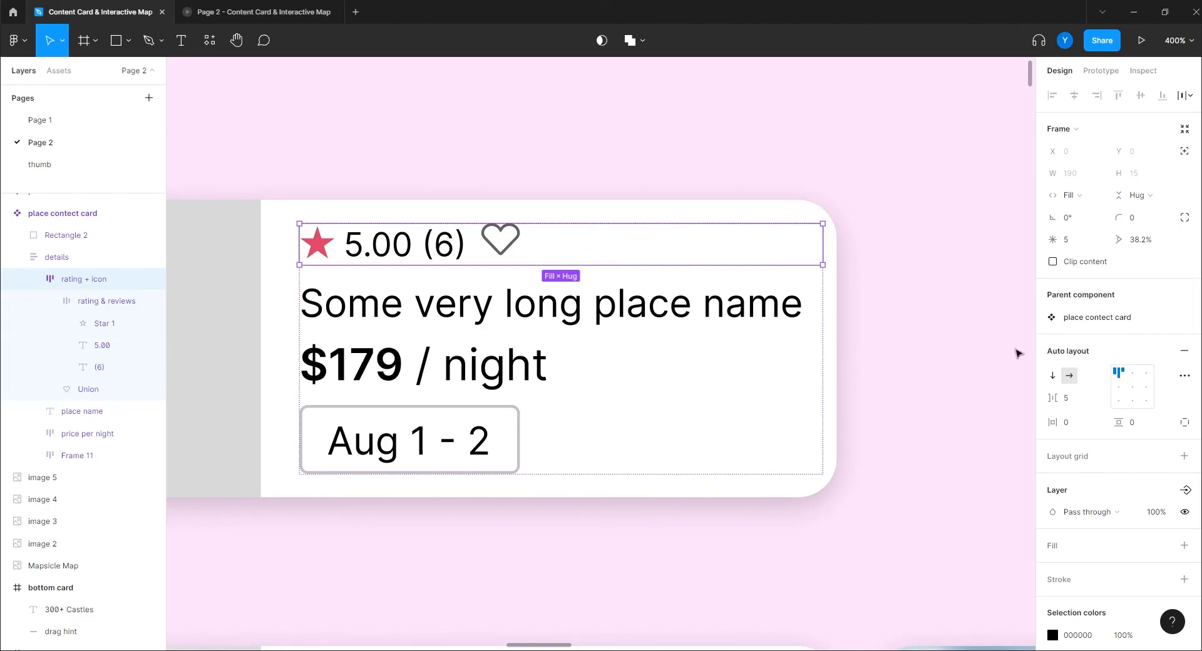
- Change the "rating + icon" frame's auto layout spacing mode to Space between
{"action": "left_click", "coordinate": [1185, 376]}
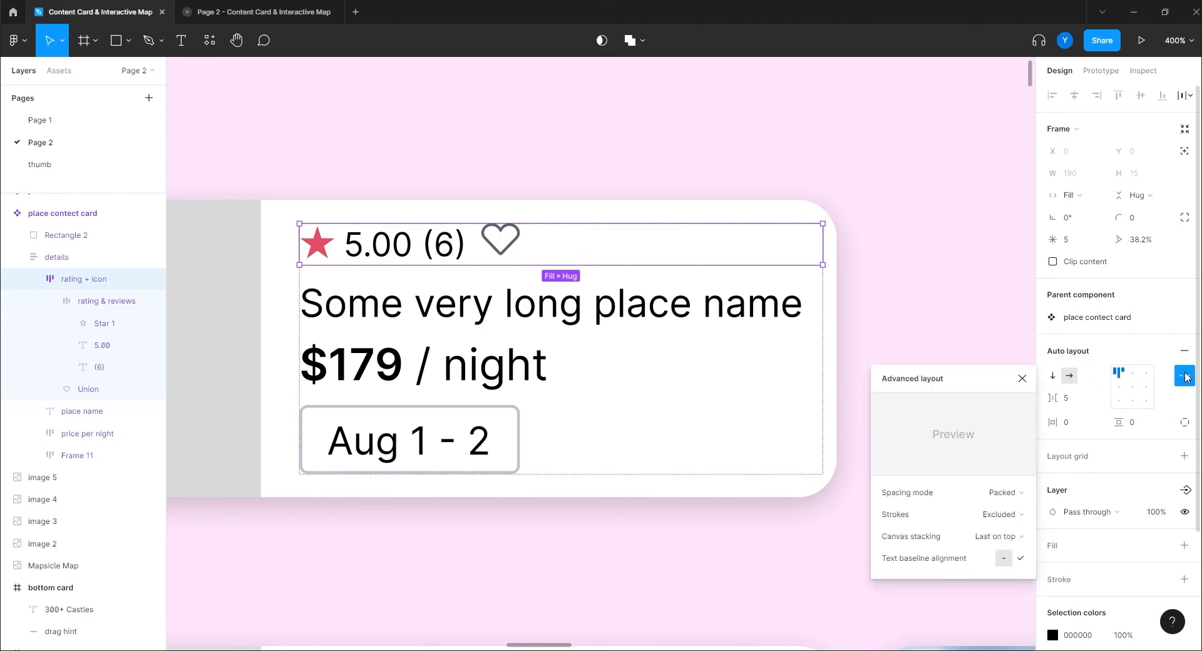
{"action": "left_click", "coordinate": [999, 494]}
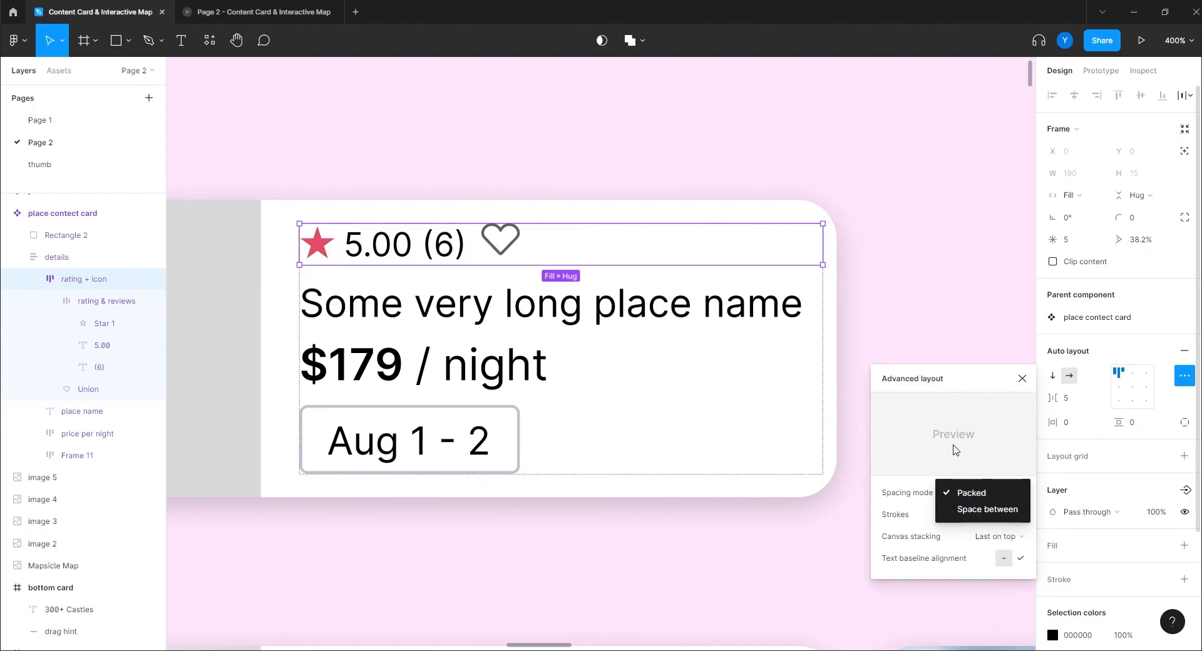
{"action": "left_click", "coordinate": [977, 493]}
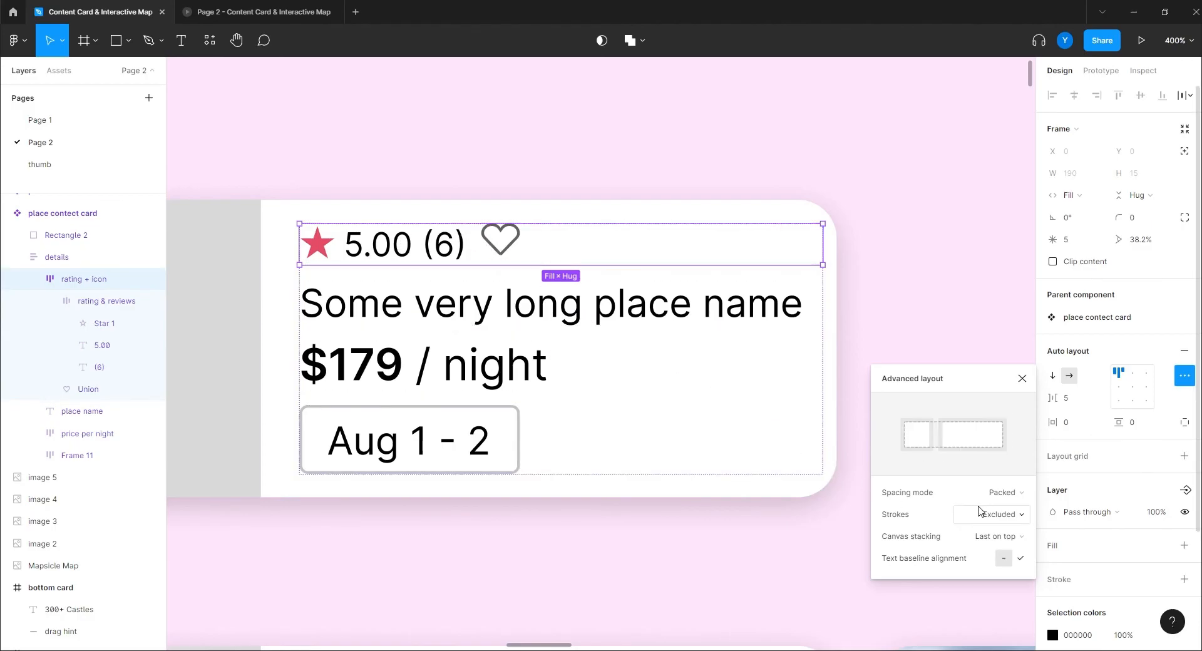
{"action": "left_click", "coordinate": [1003, 493]}
{"action": "left_click", "coordinate": [989, 511]}
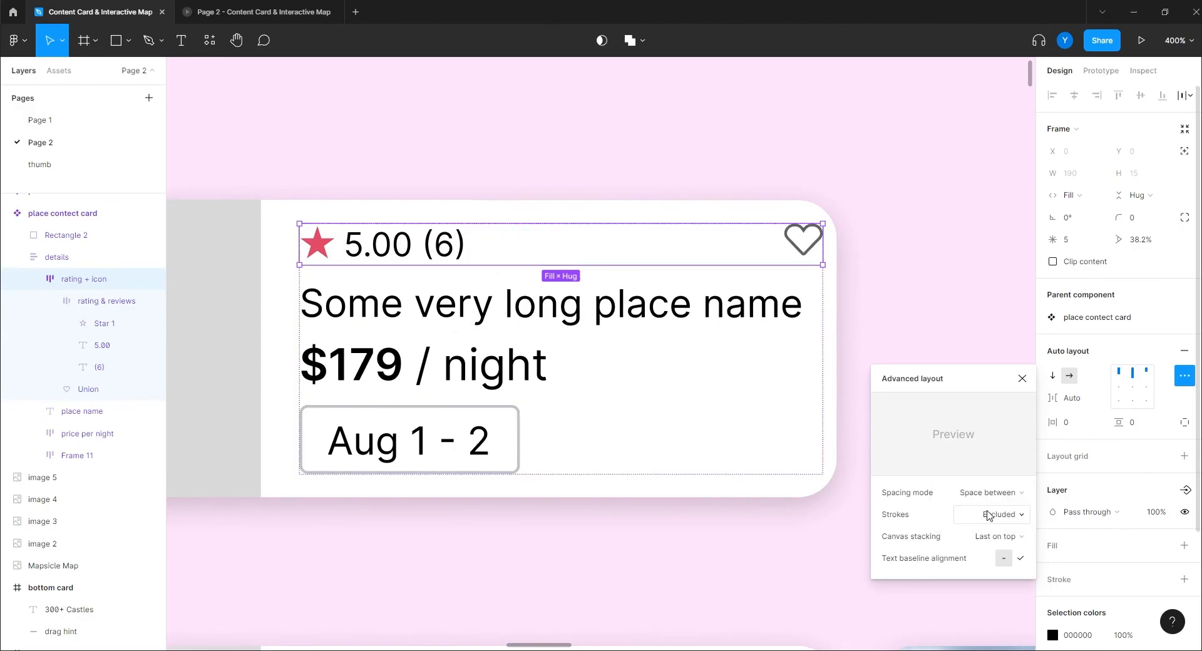
- Set the width of the card's "details" frame to fill its container
{"action": "left_click", "coordinate": [705, 191]}
{"action": "left_click", "coordinate": [638, 357]}
{"action": "left_click_drag", "start_coordinate": [604, 378], "coordinate": [781, 326]}
{"action": "key", "text": "minus"}
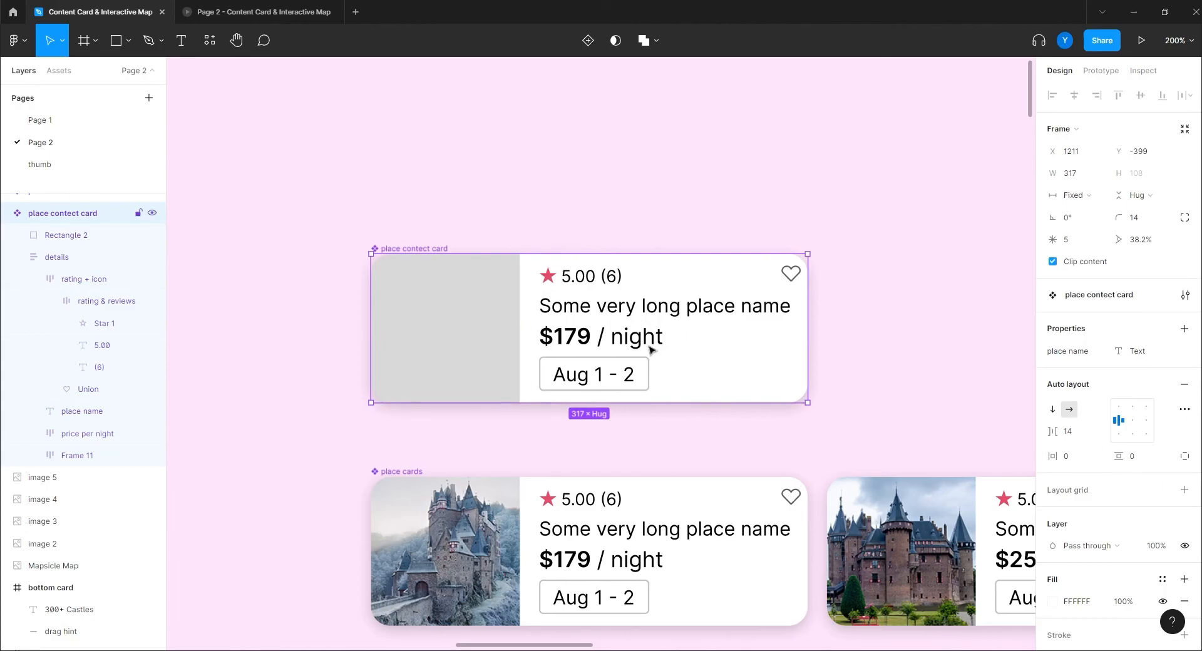
{"action": "left_click", "coordinate": [631, 308]}
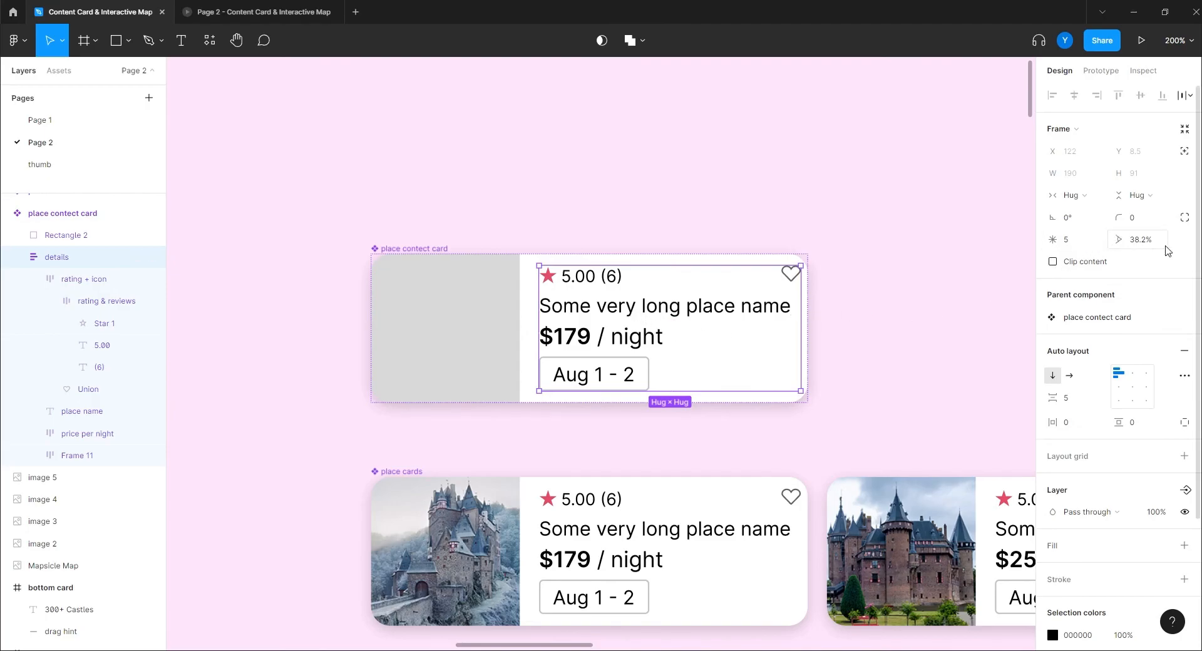
{"action": "left_click", "coordinate": [1079, 196]}
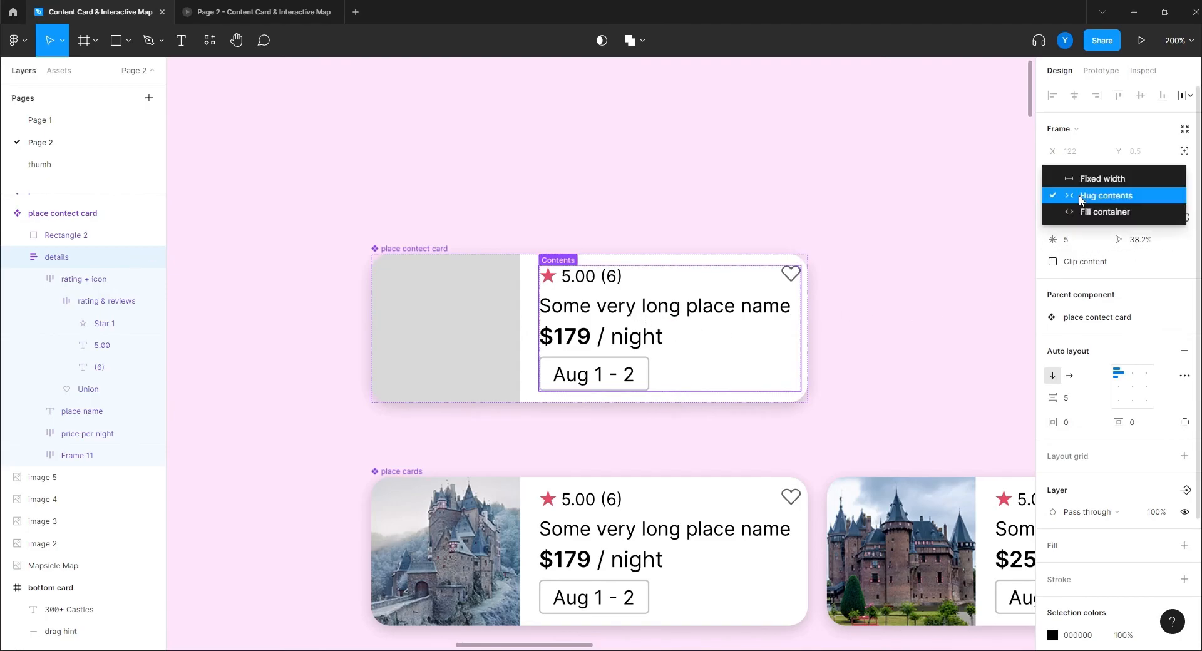
{"action": "left_click", "coordinate": [1084, 213]}
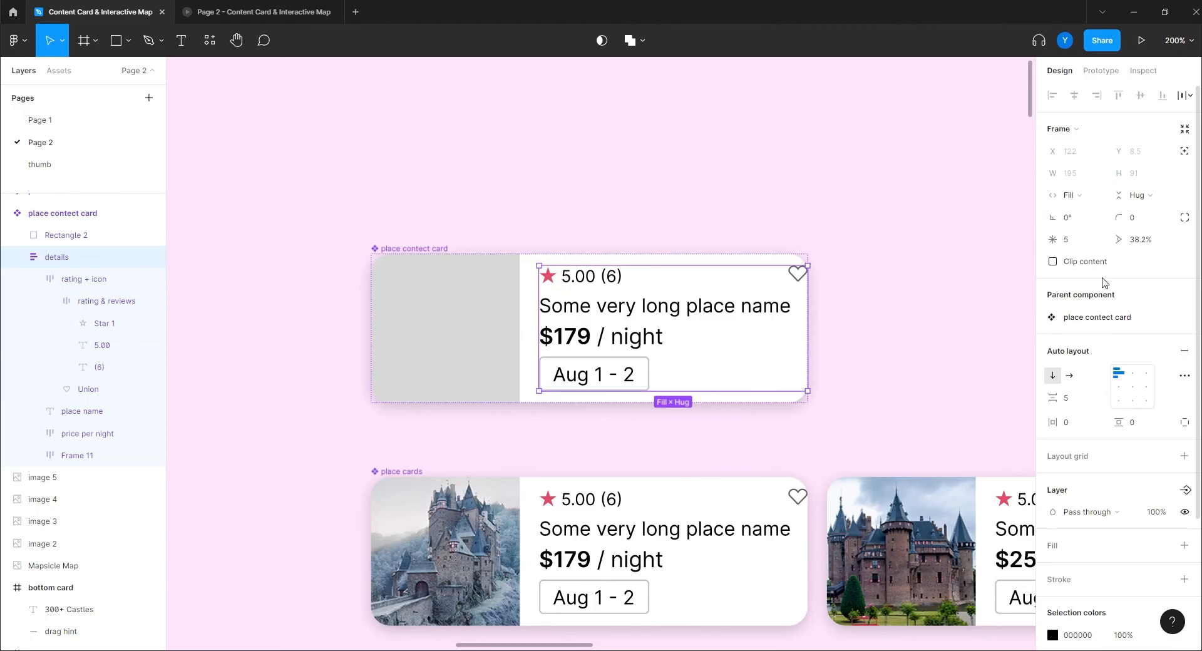
- Give the place content card component individual auto layout padding, with 11 on the right side
{"action": "left_click", "coordinate": [760, 230]}
{"action": "left_click", "coordinate": [401, 249]}
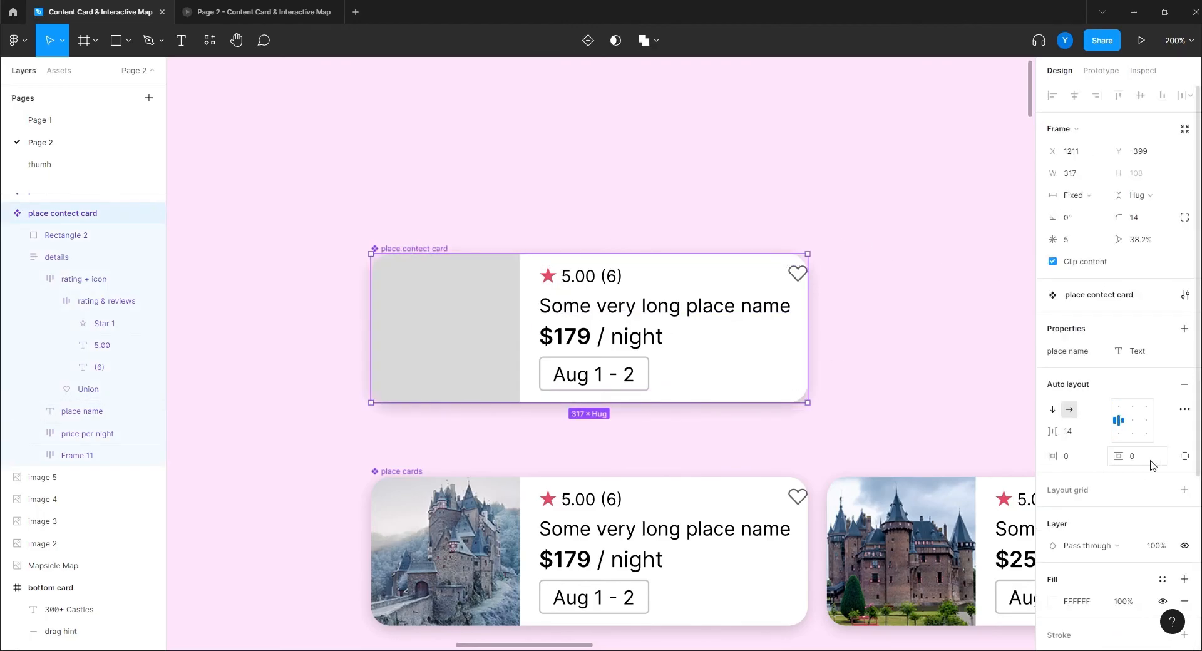
{"action": "left_click", "coordinate": [1185, 456]}
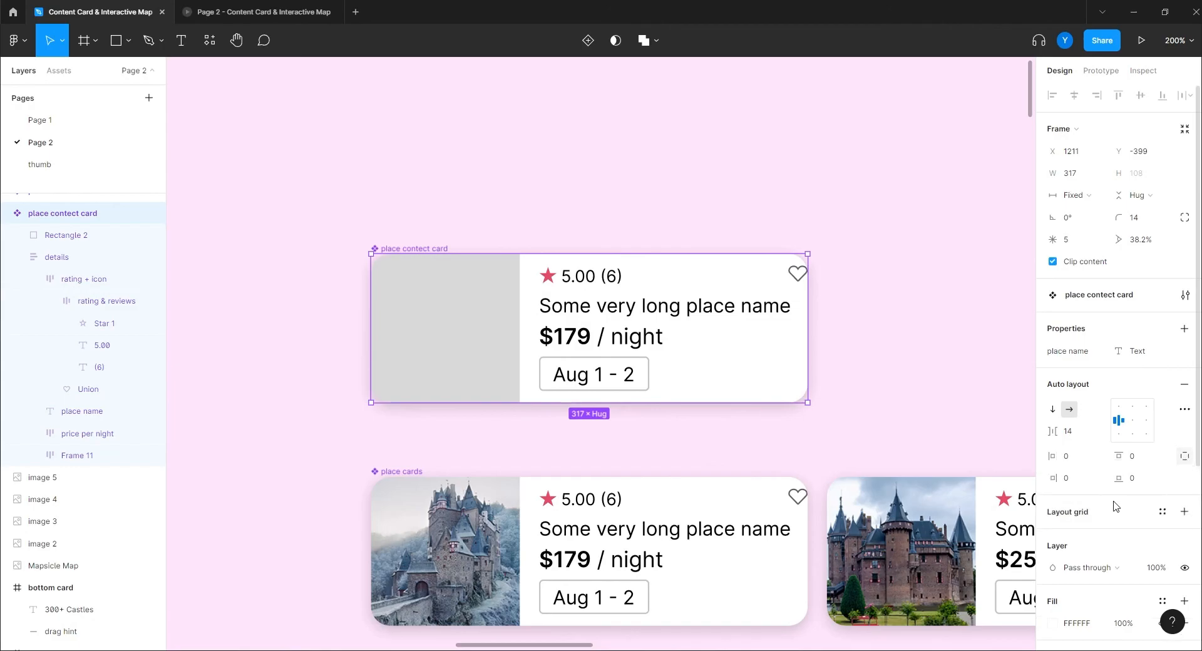
{"action": "left_click", "coordinate": [1071, 478]}
{"action": "type", "text": "10"}
{"action": "key", "text": "Return"}
{"action": "key", "text": "Up"}
{"action": "key", "text": "Up"}
{"action": "key", "text": "Down"}
{"action": "left_click", "coordinate": [894, 263]}
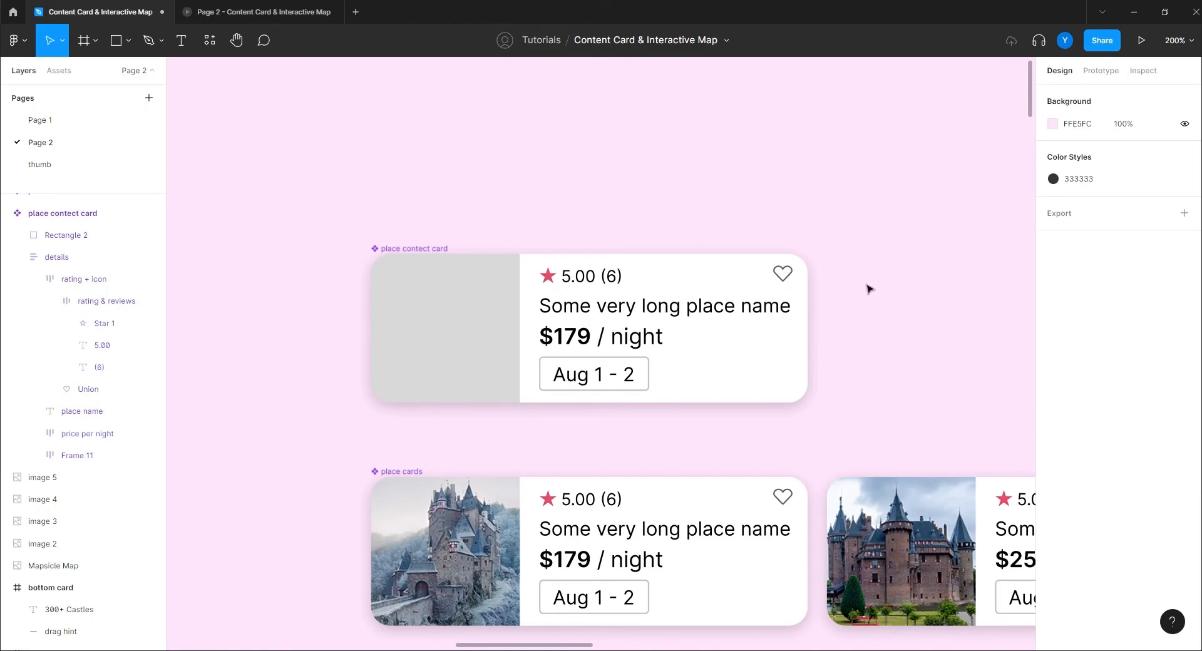
{"action": "key", "text": "minus"}
{"action": "left_click_drag", "start_coordinate": [846, 383], "coordinate": [773, 262]}
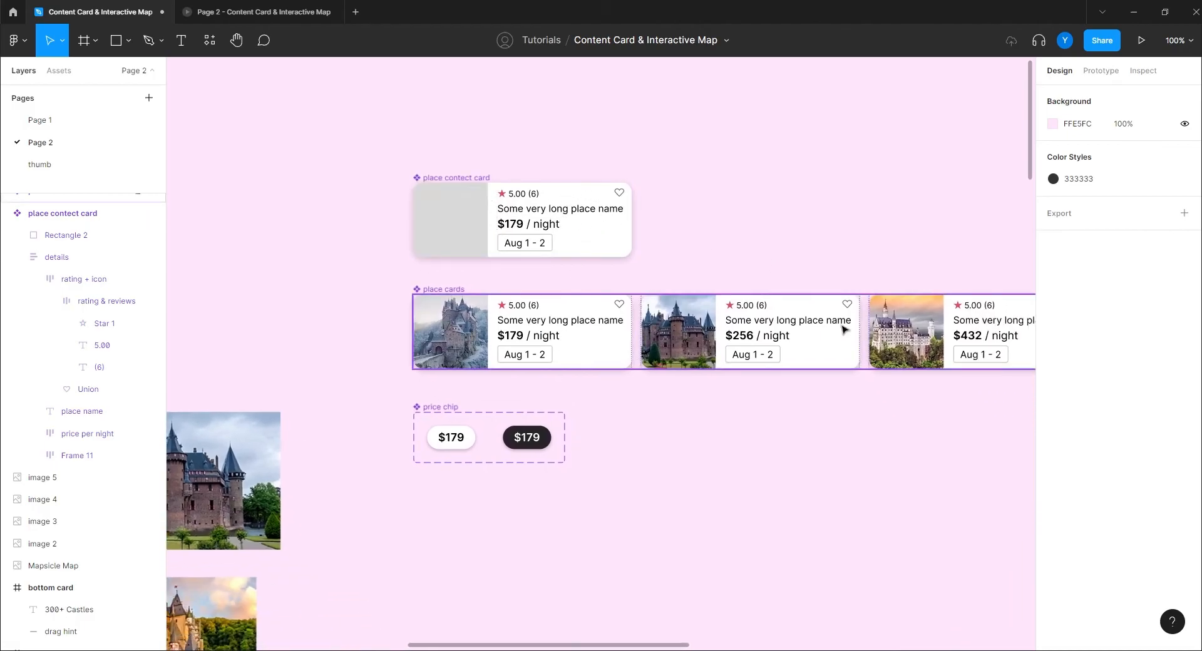
{"action": "left_click_drag", "start_coordinate": [905, 357], "coordinate": [771, 355]}
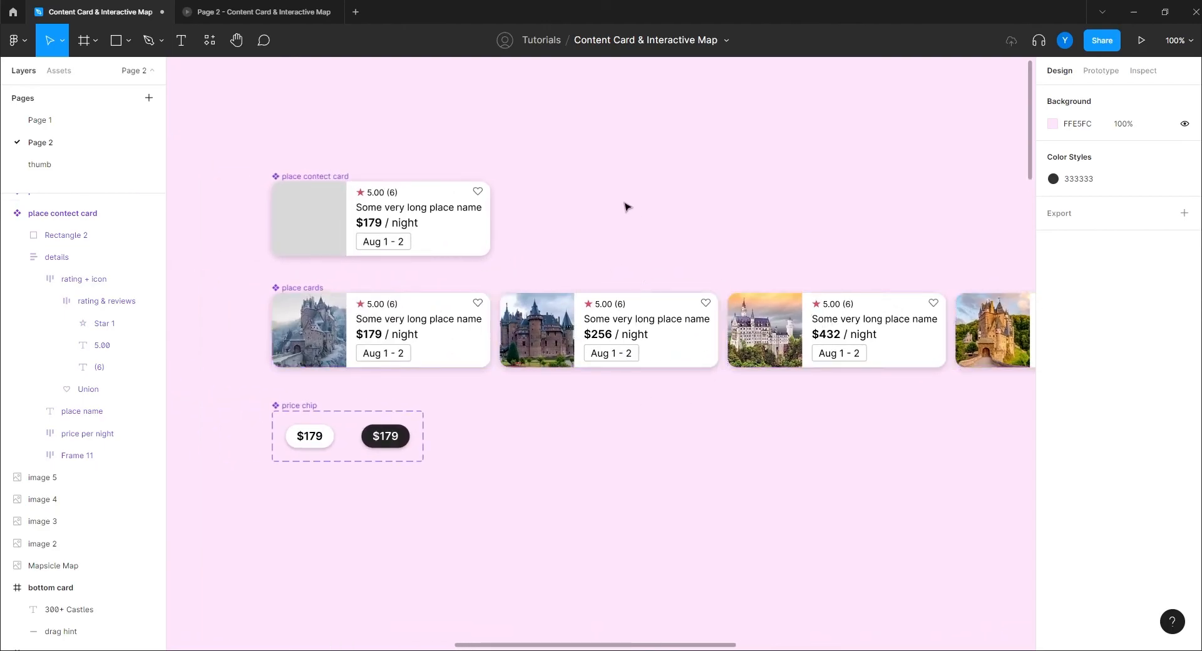
{"action": "left_click_drag", "start_coordinate": [625, 207], "coordinate": [764, 263]}
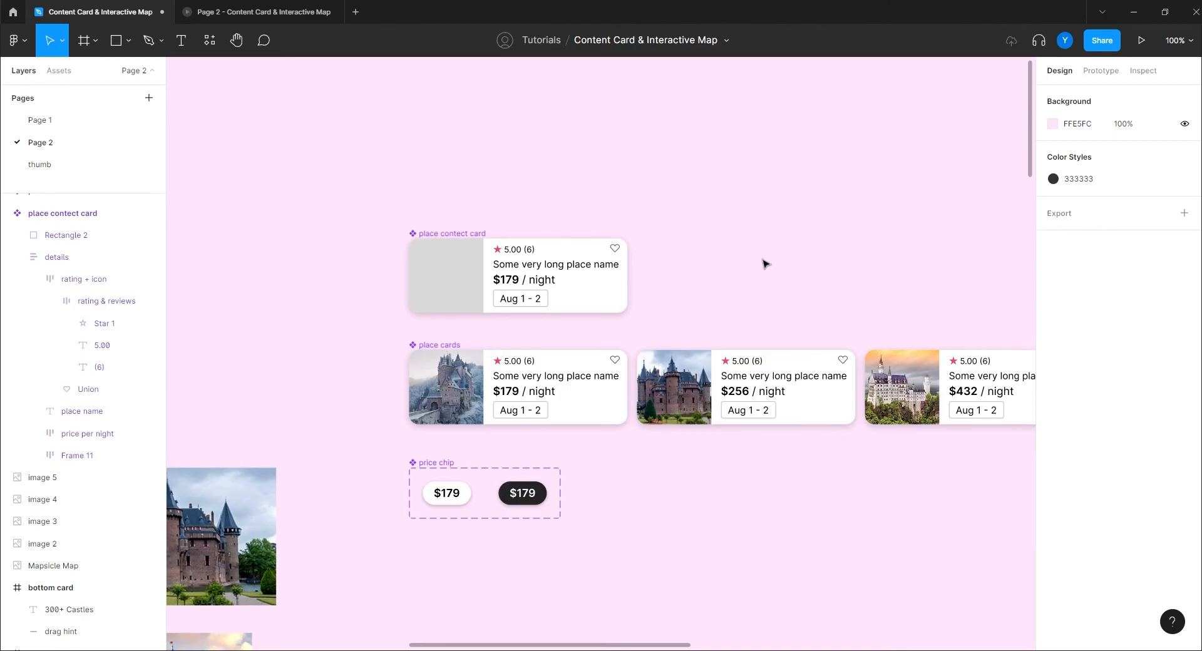